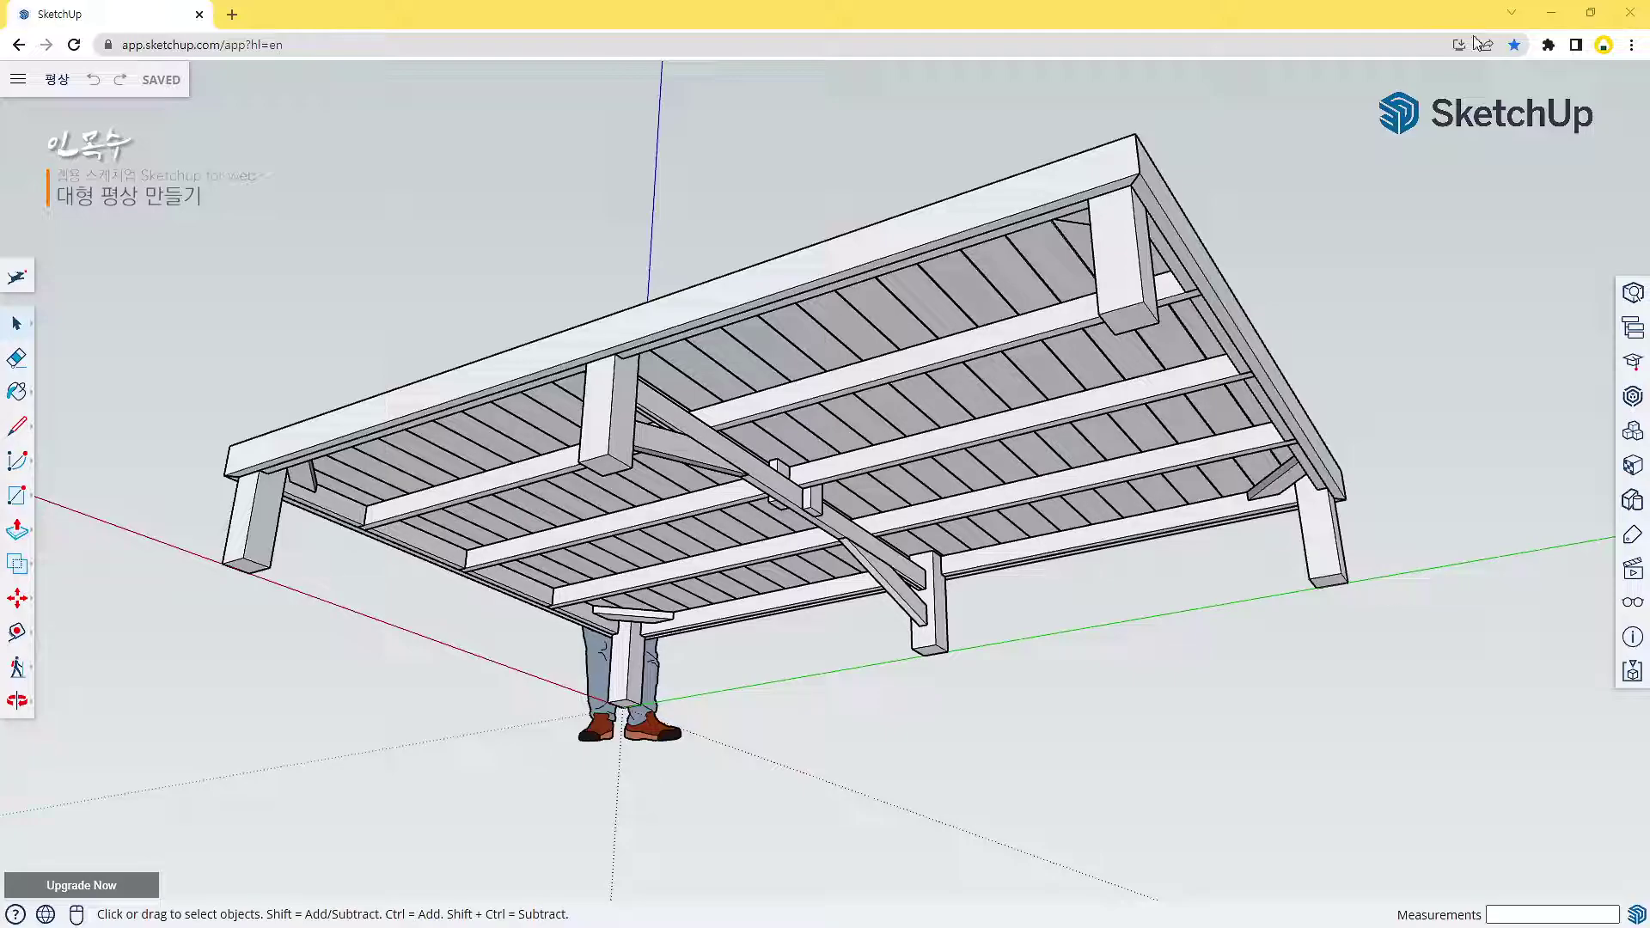
Start a new model and draw the platform's rectangular outline on the ground from the origin along the red and green axes
left_click(17, 80)
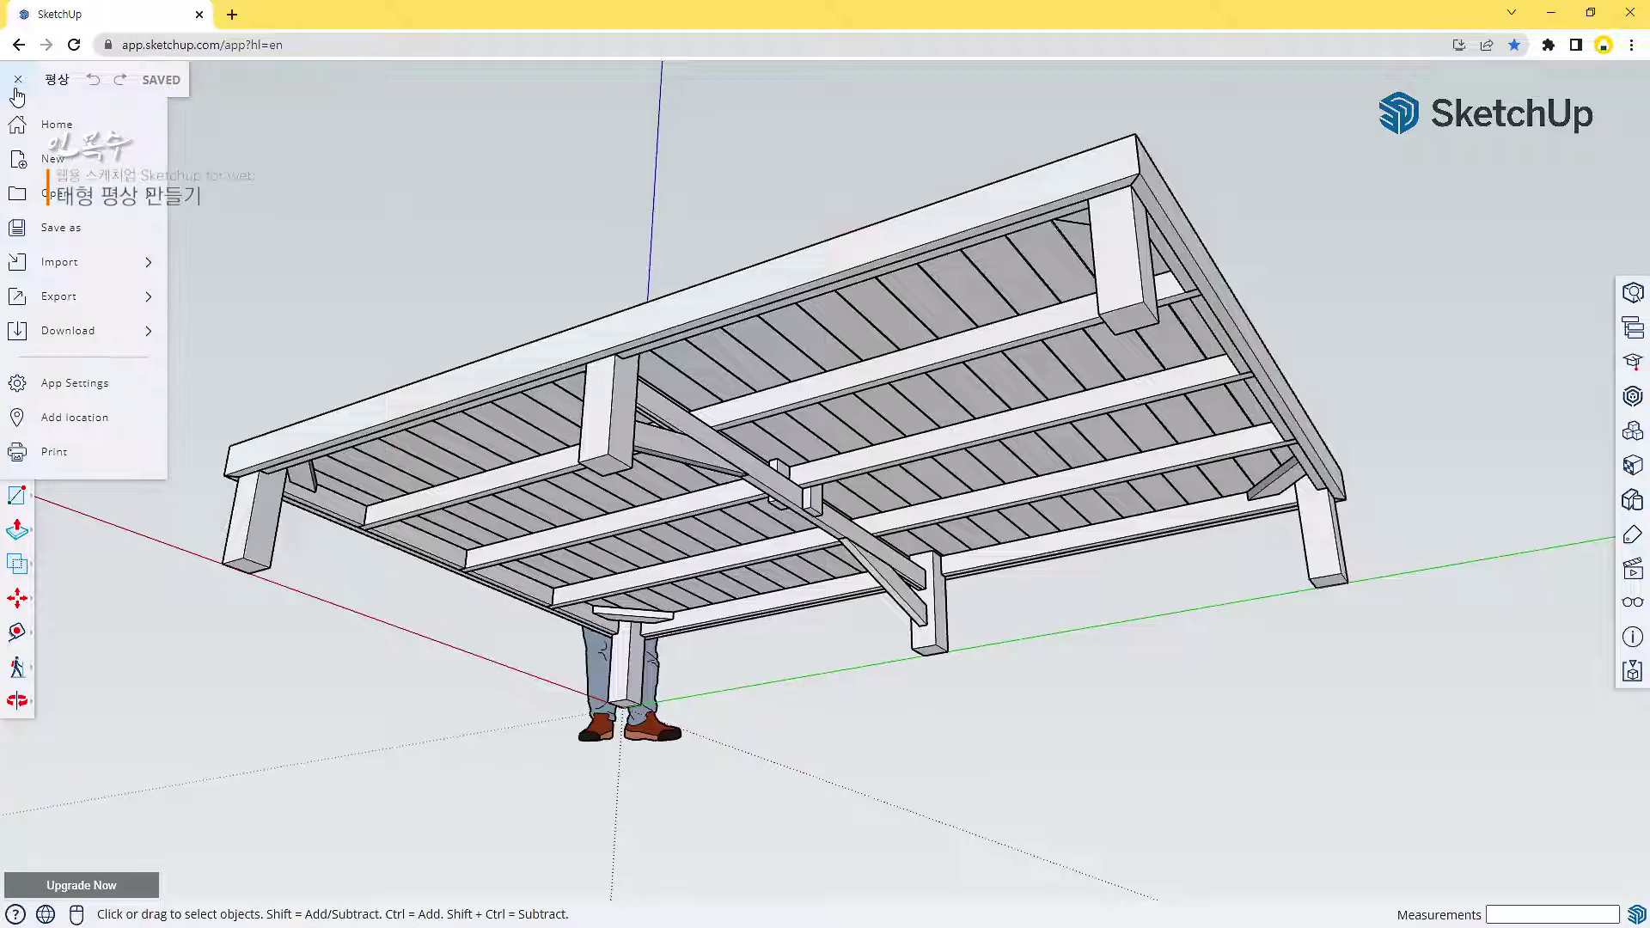
left_click(51, 161)
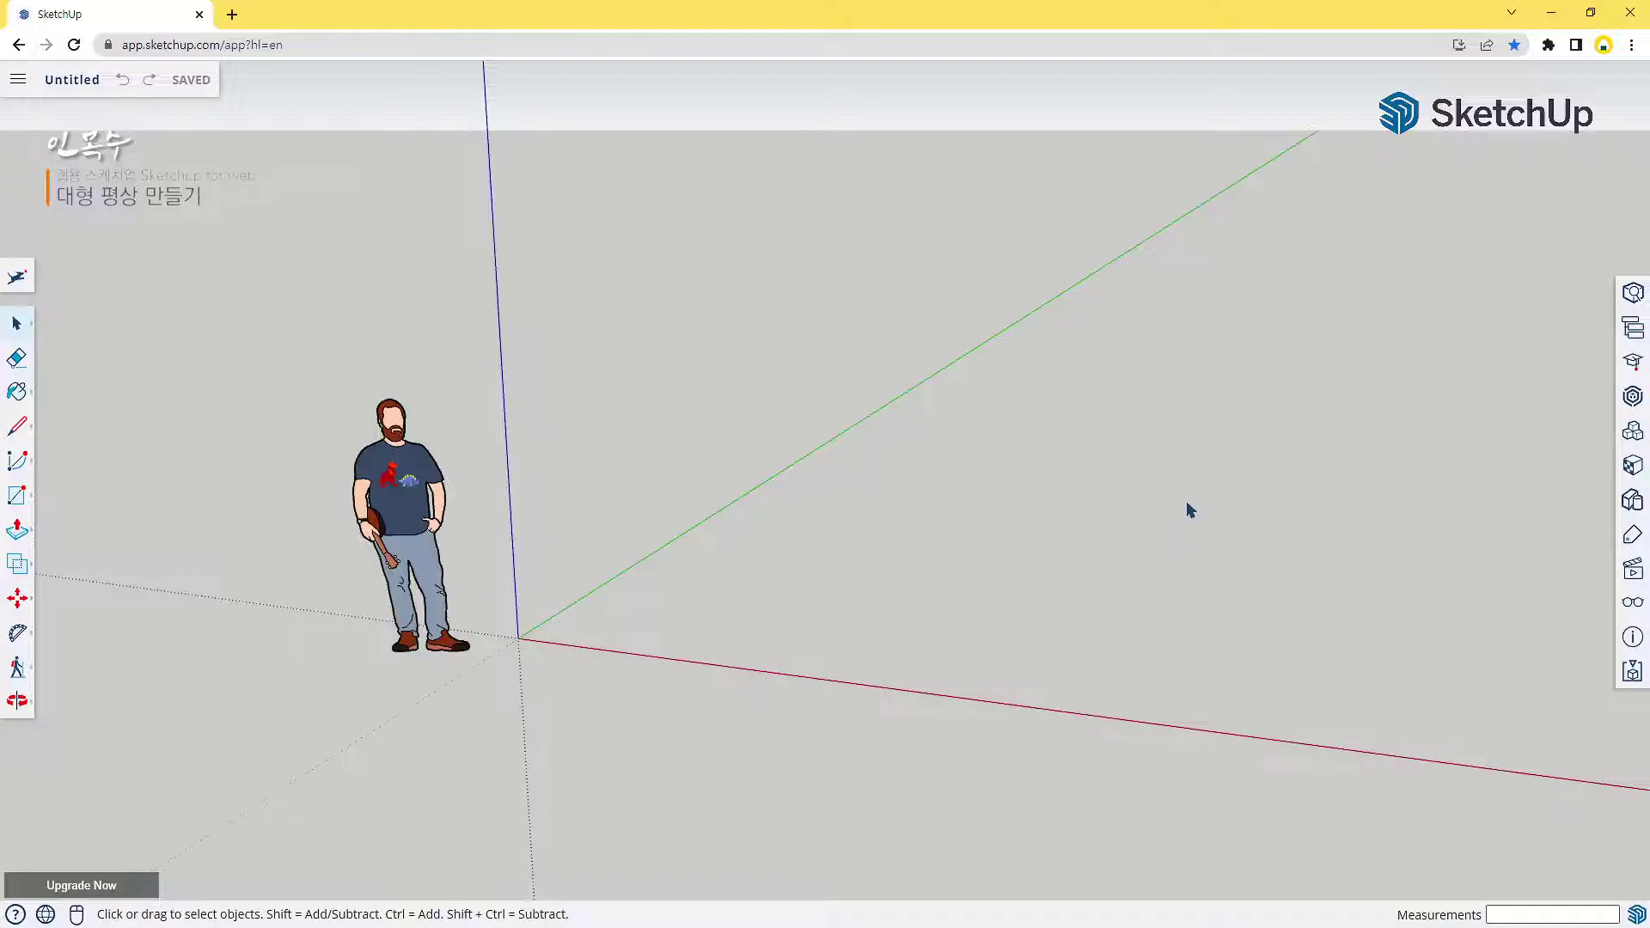
key("r")
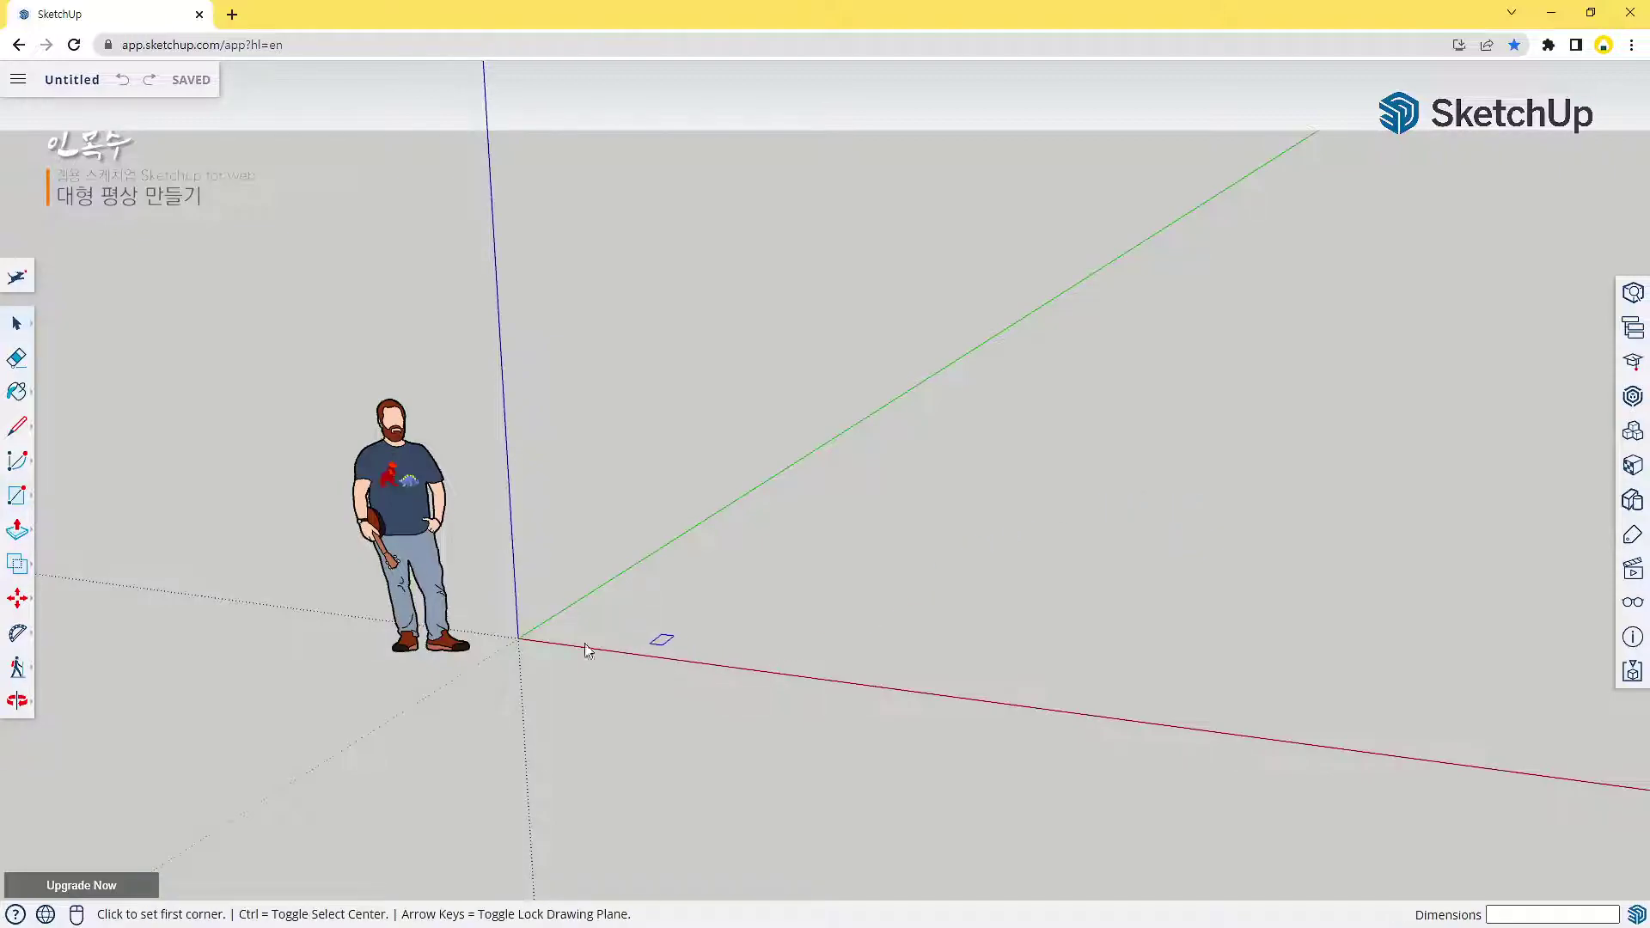
left_click(518, 638)
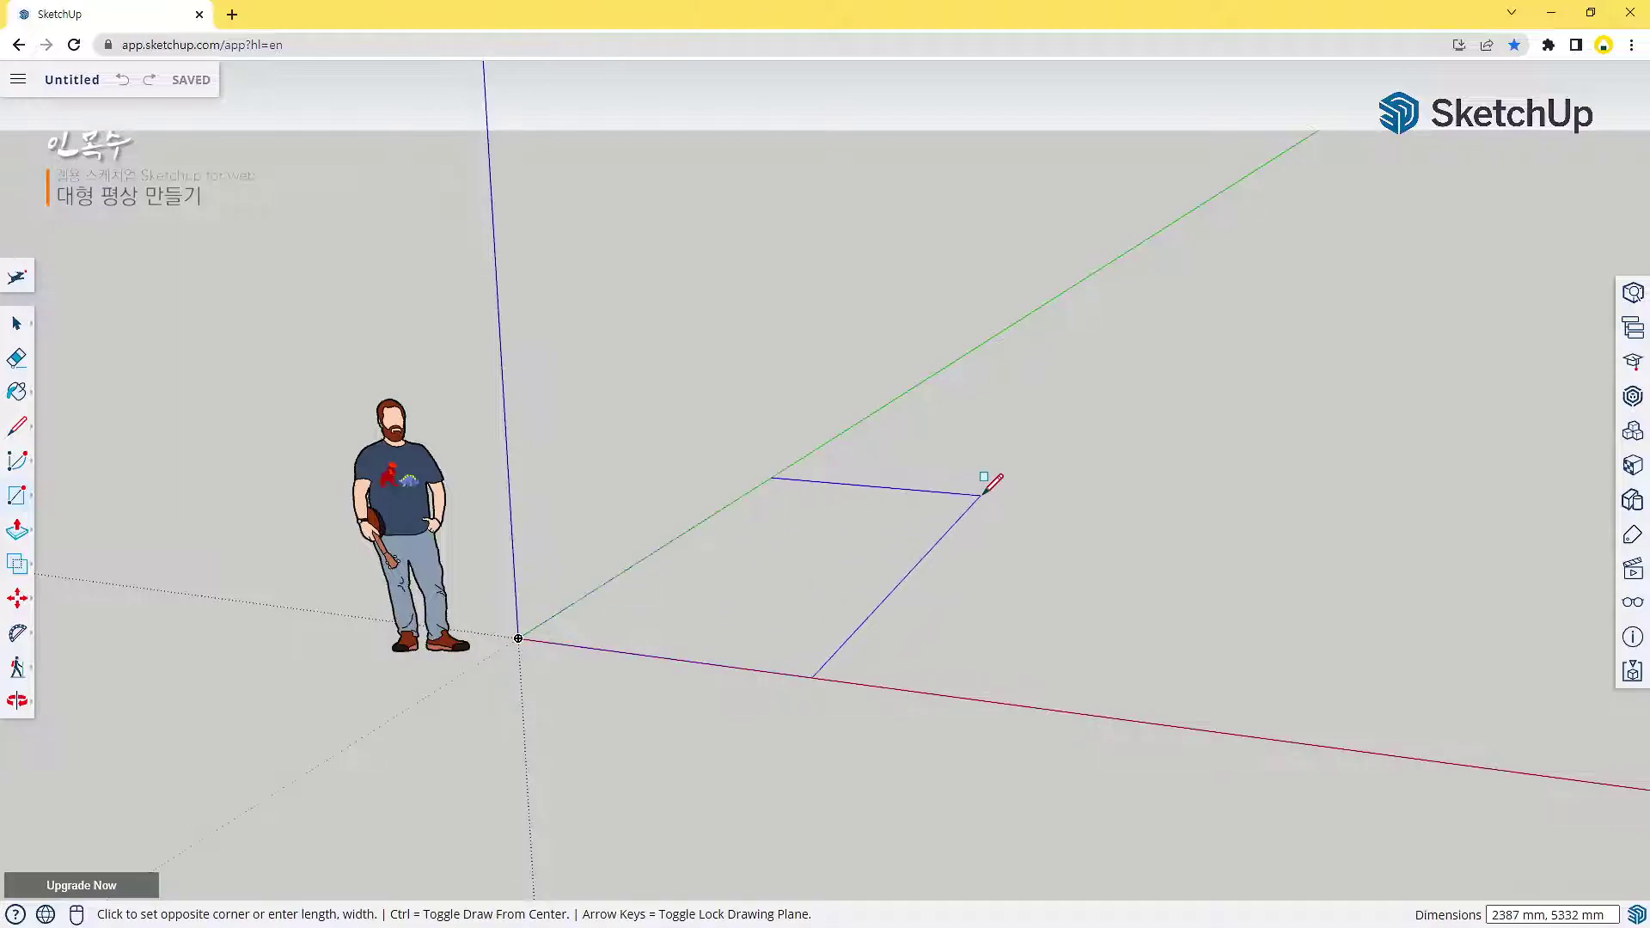
type("24")
key("Return")
middle_click_drag(940, 608, 785, 670)
Delete the rectangle's face and group its four remaining outline edges
key("space")
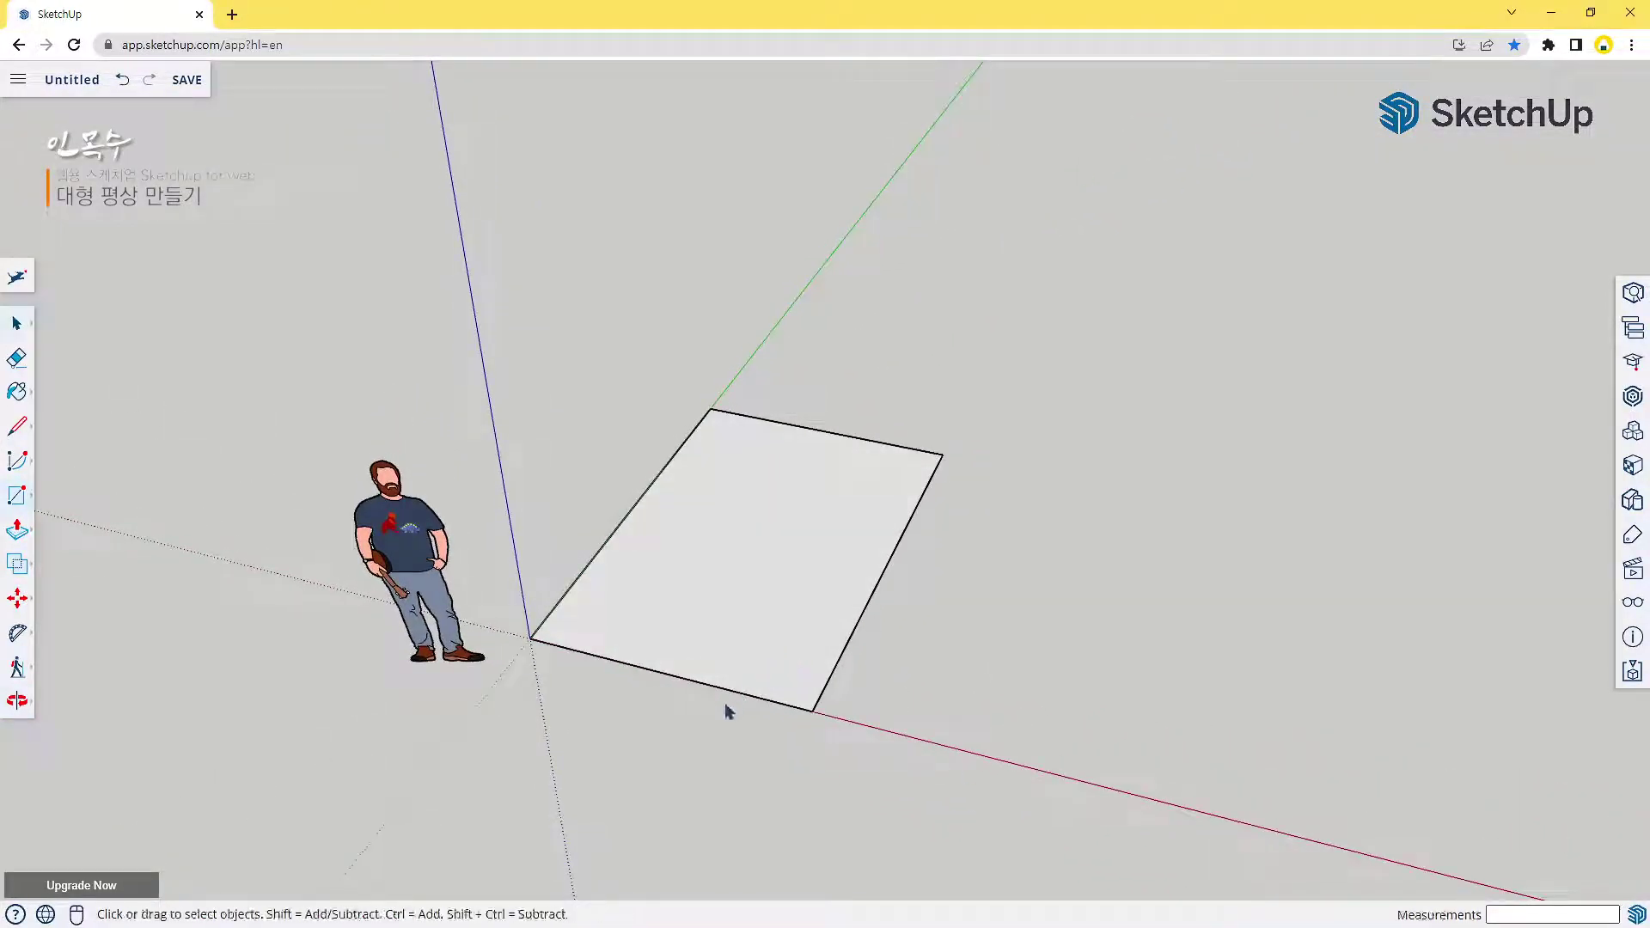
left_click(739, 600)
key("Delete")
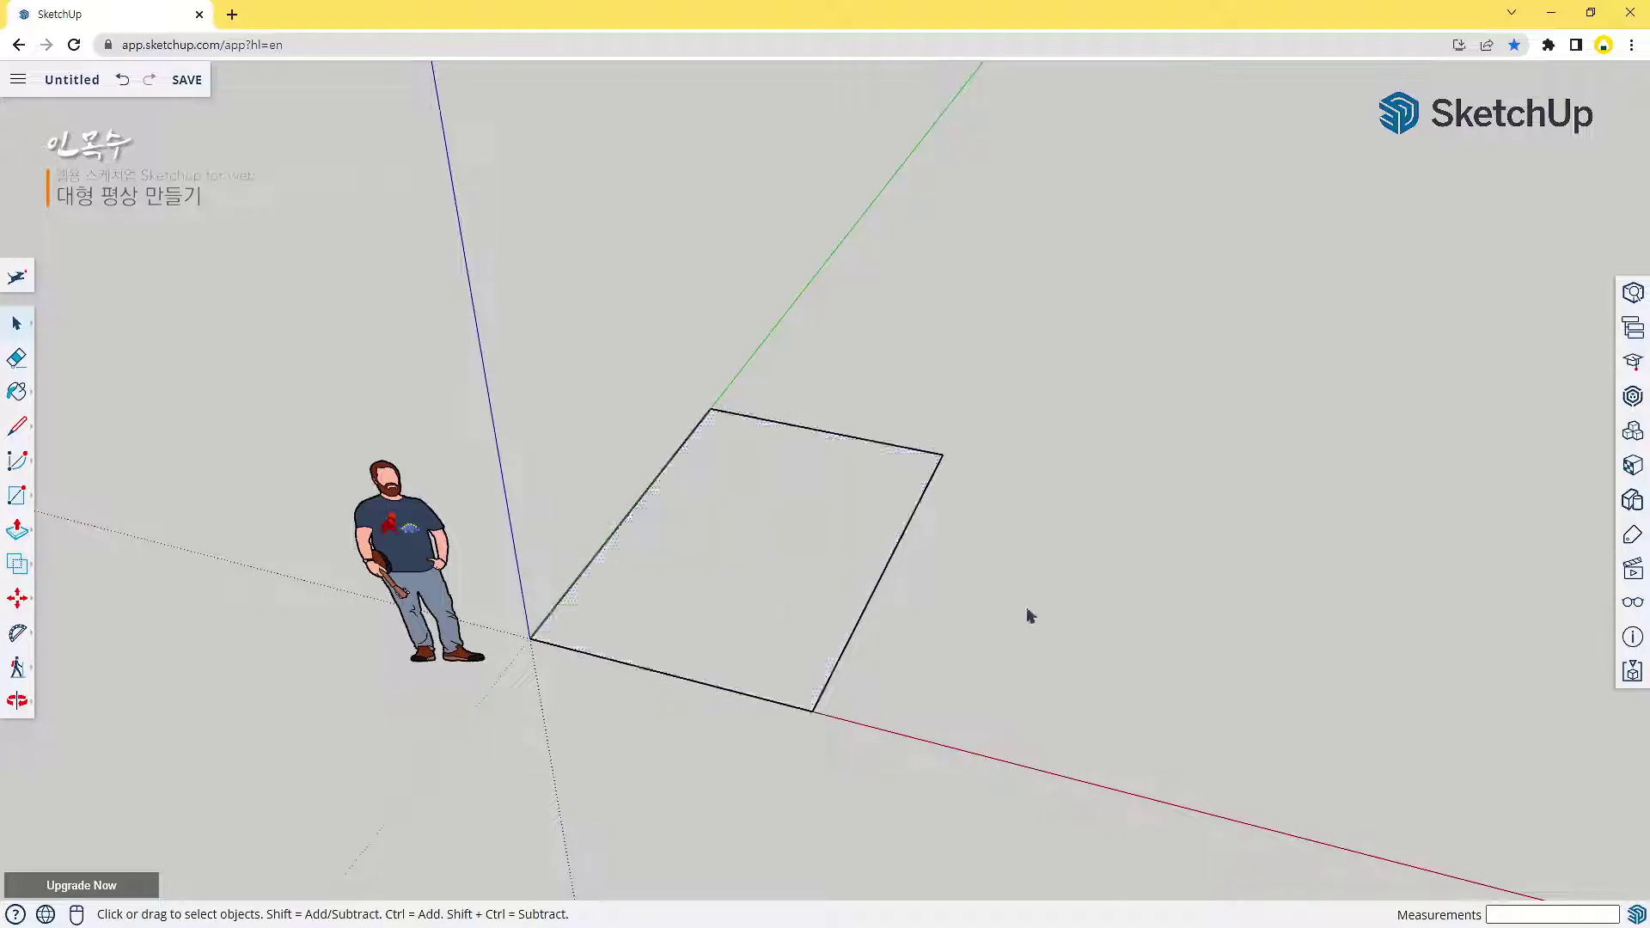
middle_click_drag(1002, 652, 839, 630)
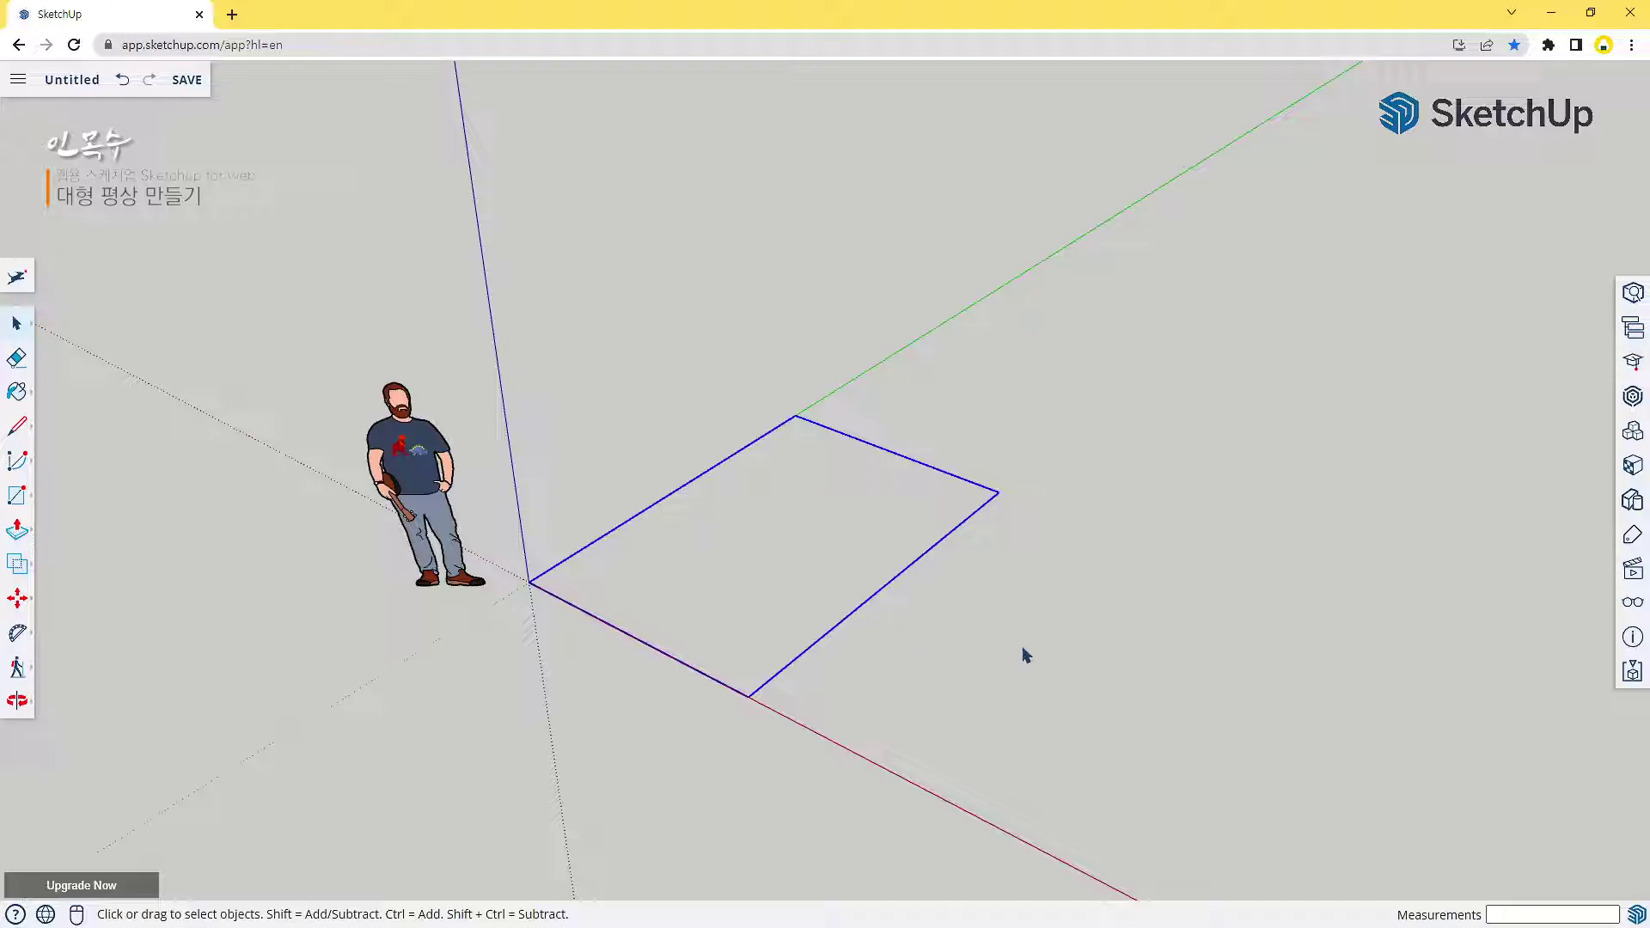
left_click(26, 295)
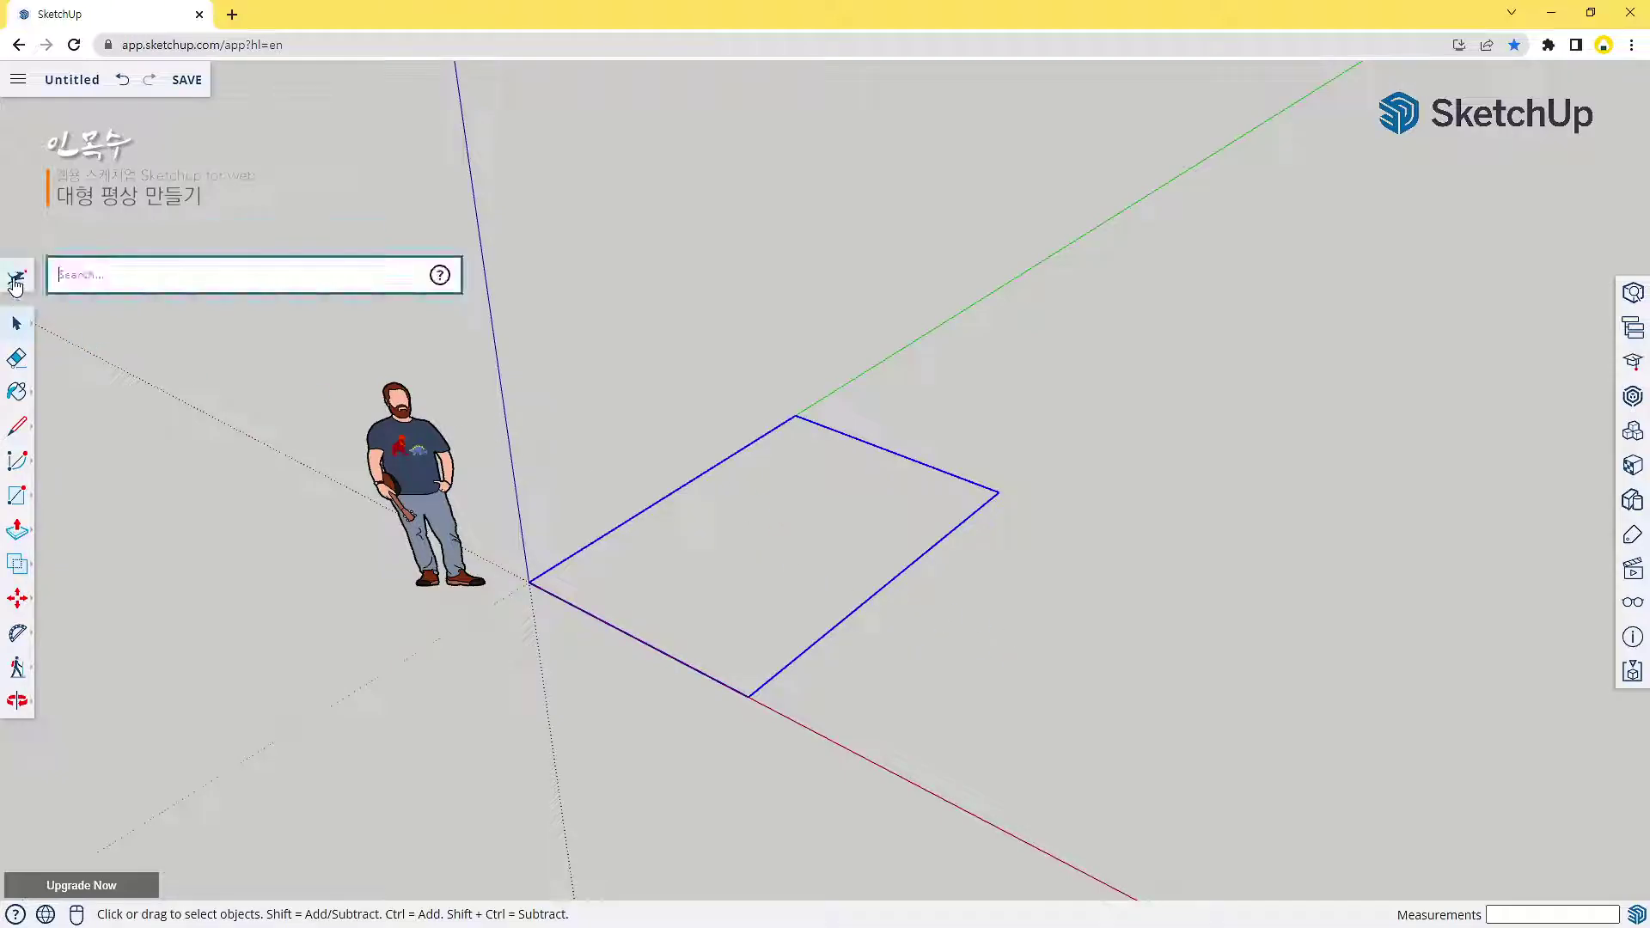
type("make")
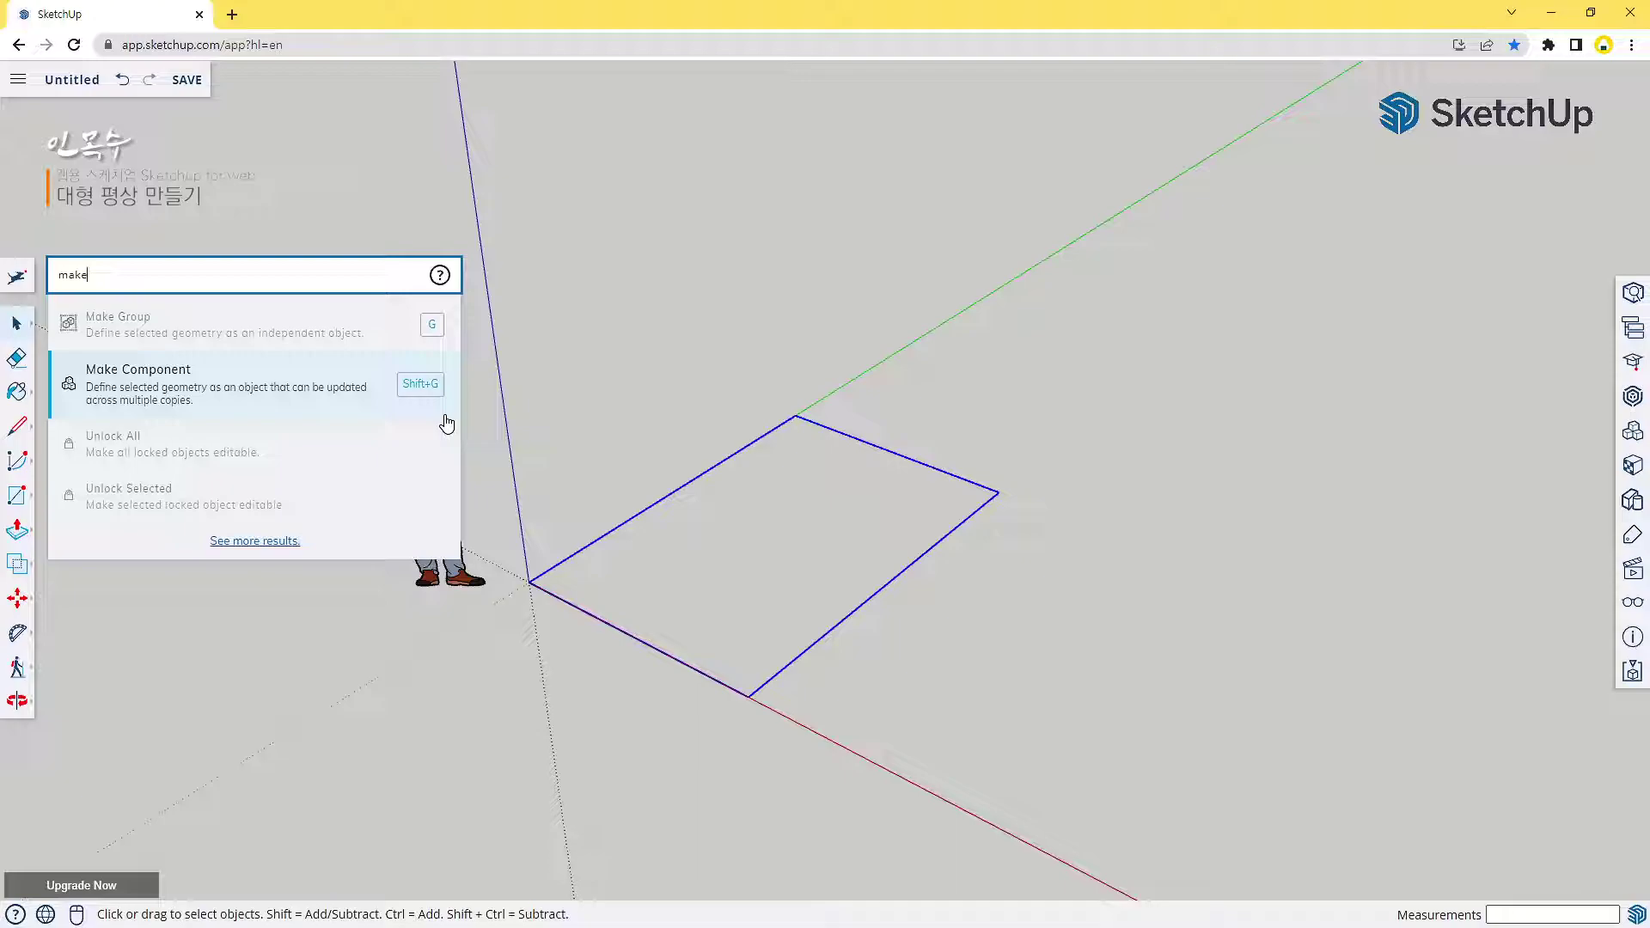
left_click(693, 371)
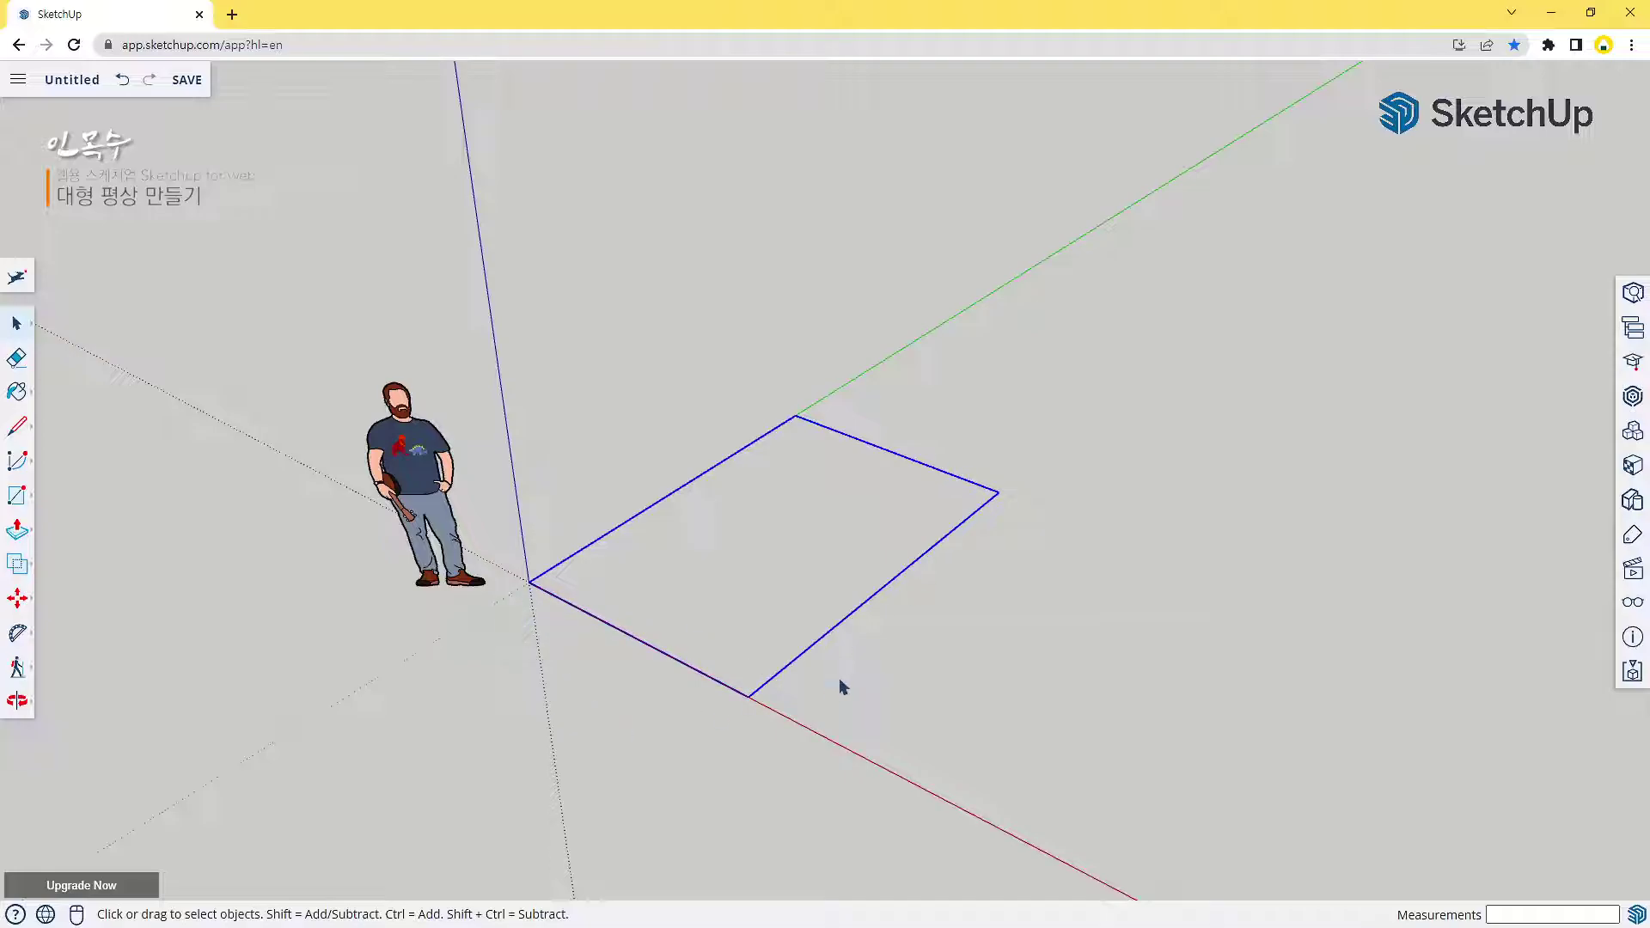
Draw a 120 x 120 mm square inside the outline's corner at the origin
scroll(550, 606, "up", 5)
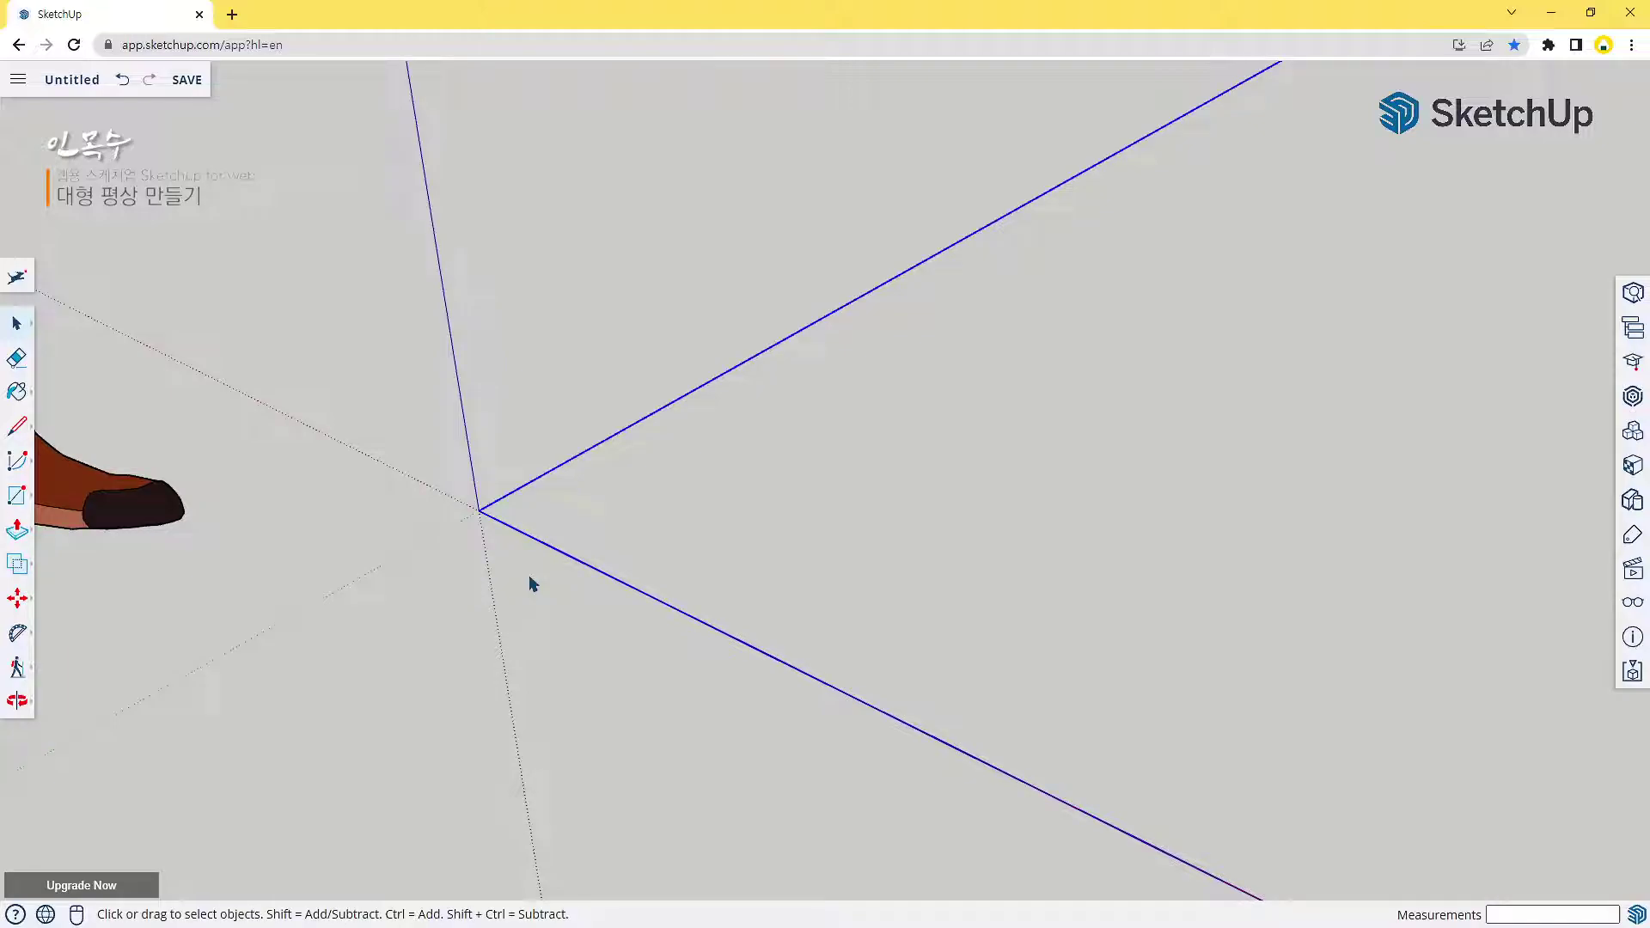
key("r")
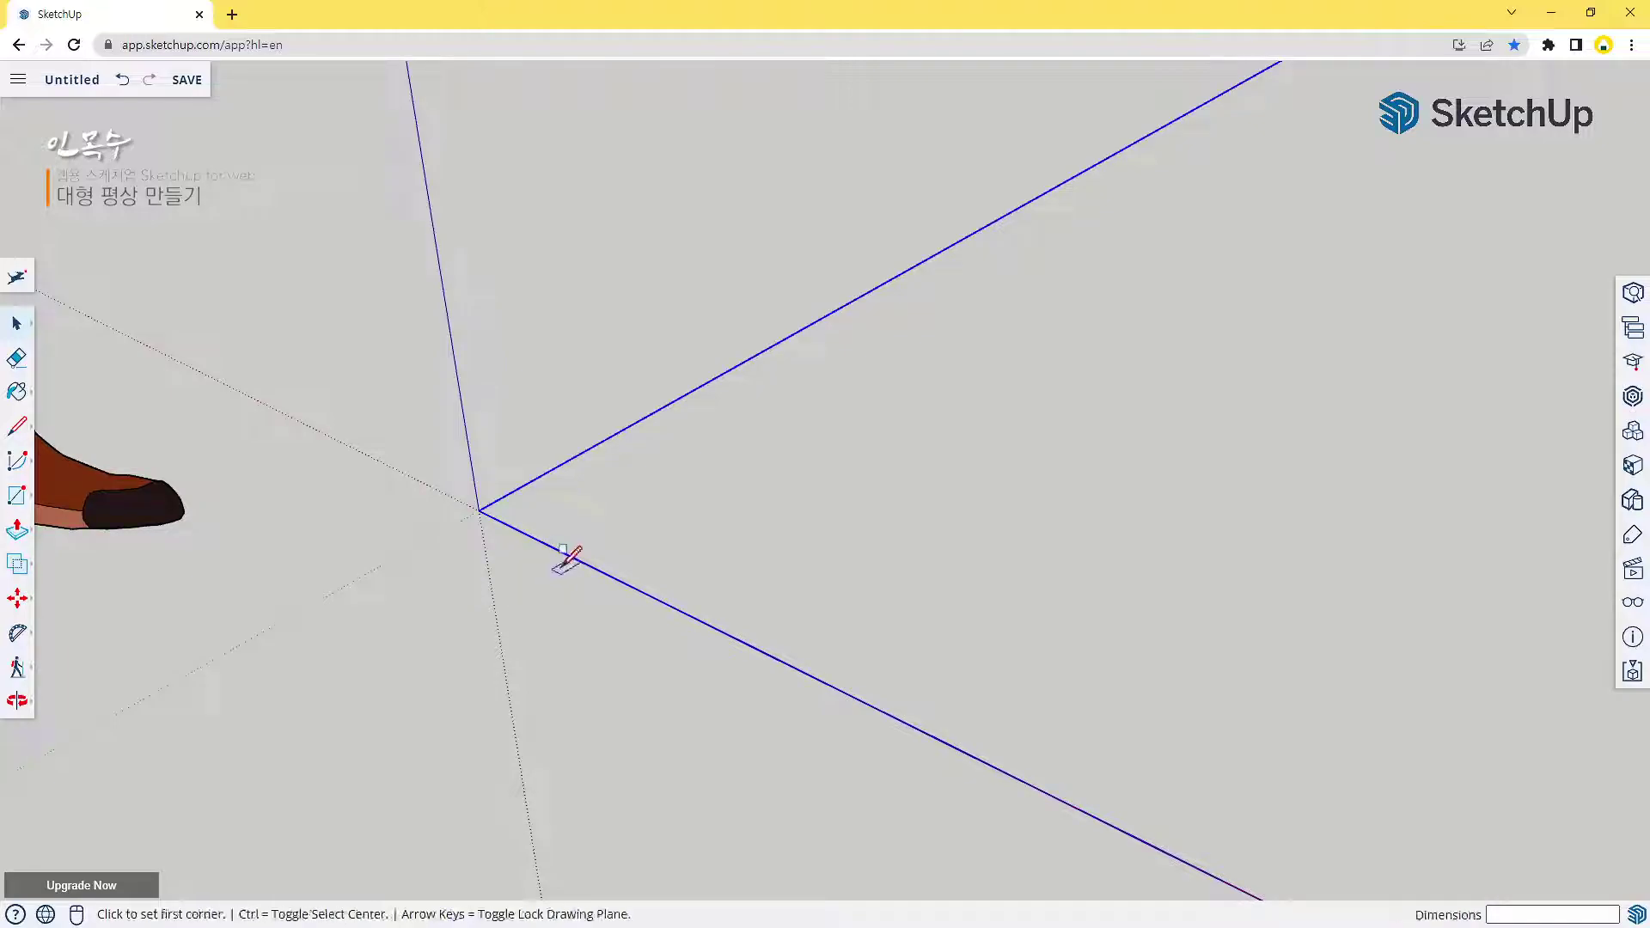
left_click(481, 508)
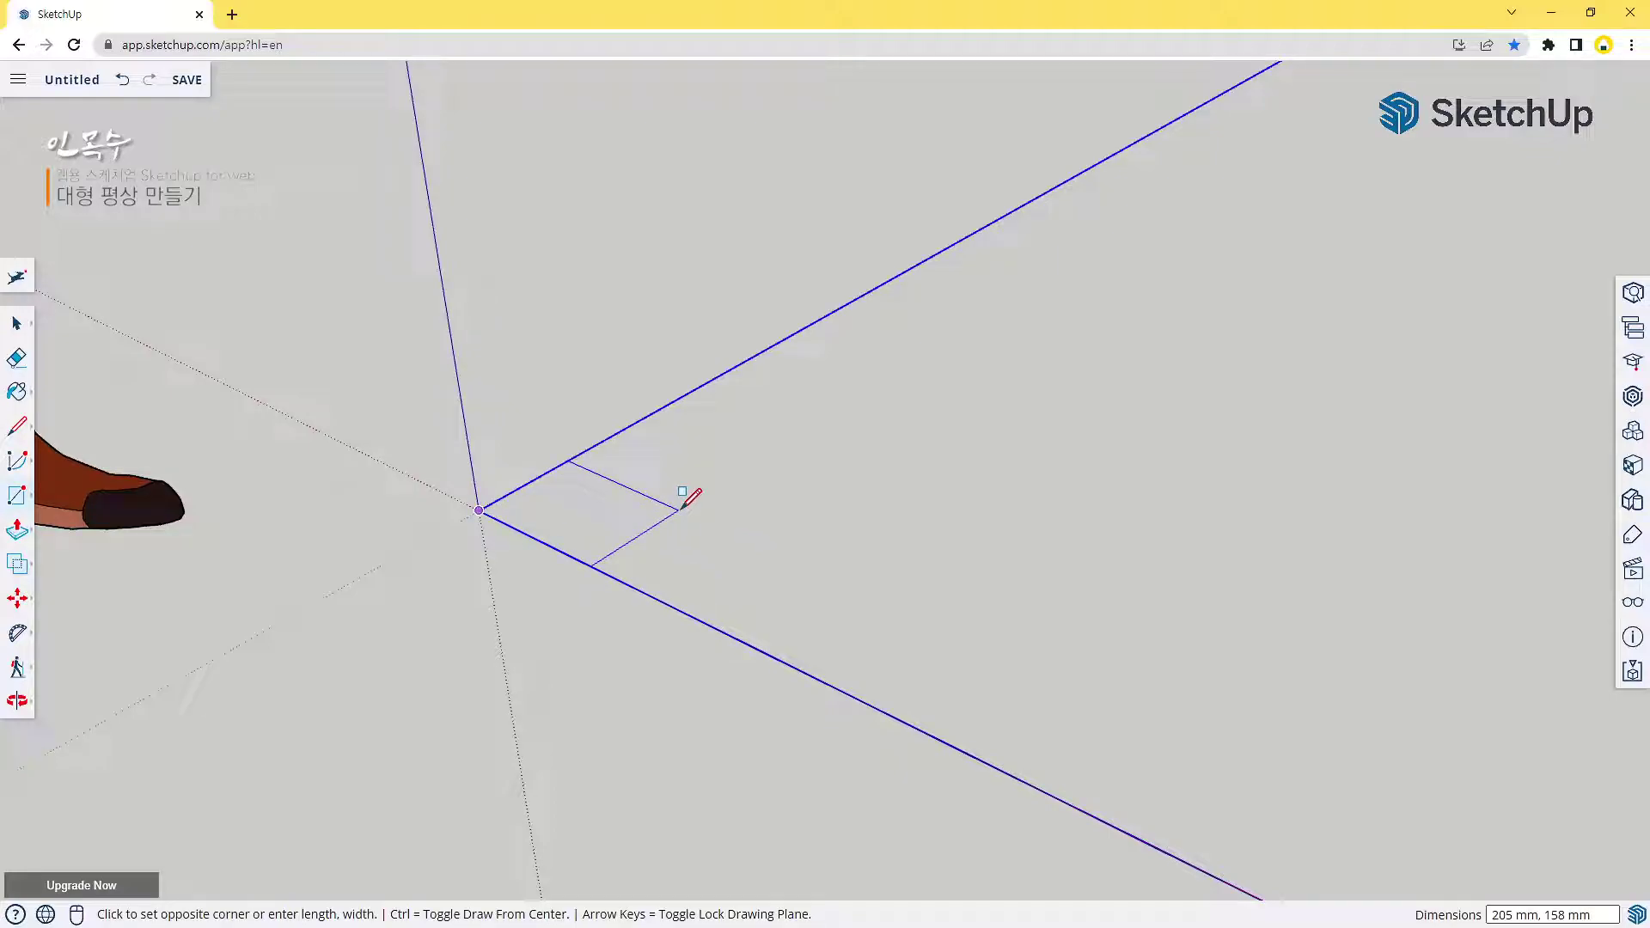
type("120,120")
key("Return")
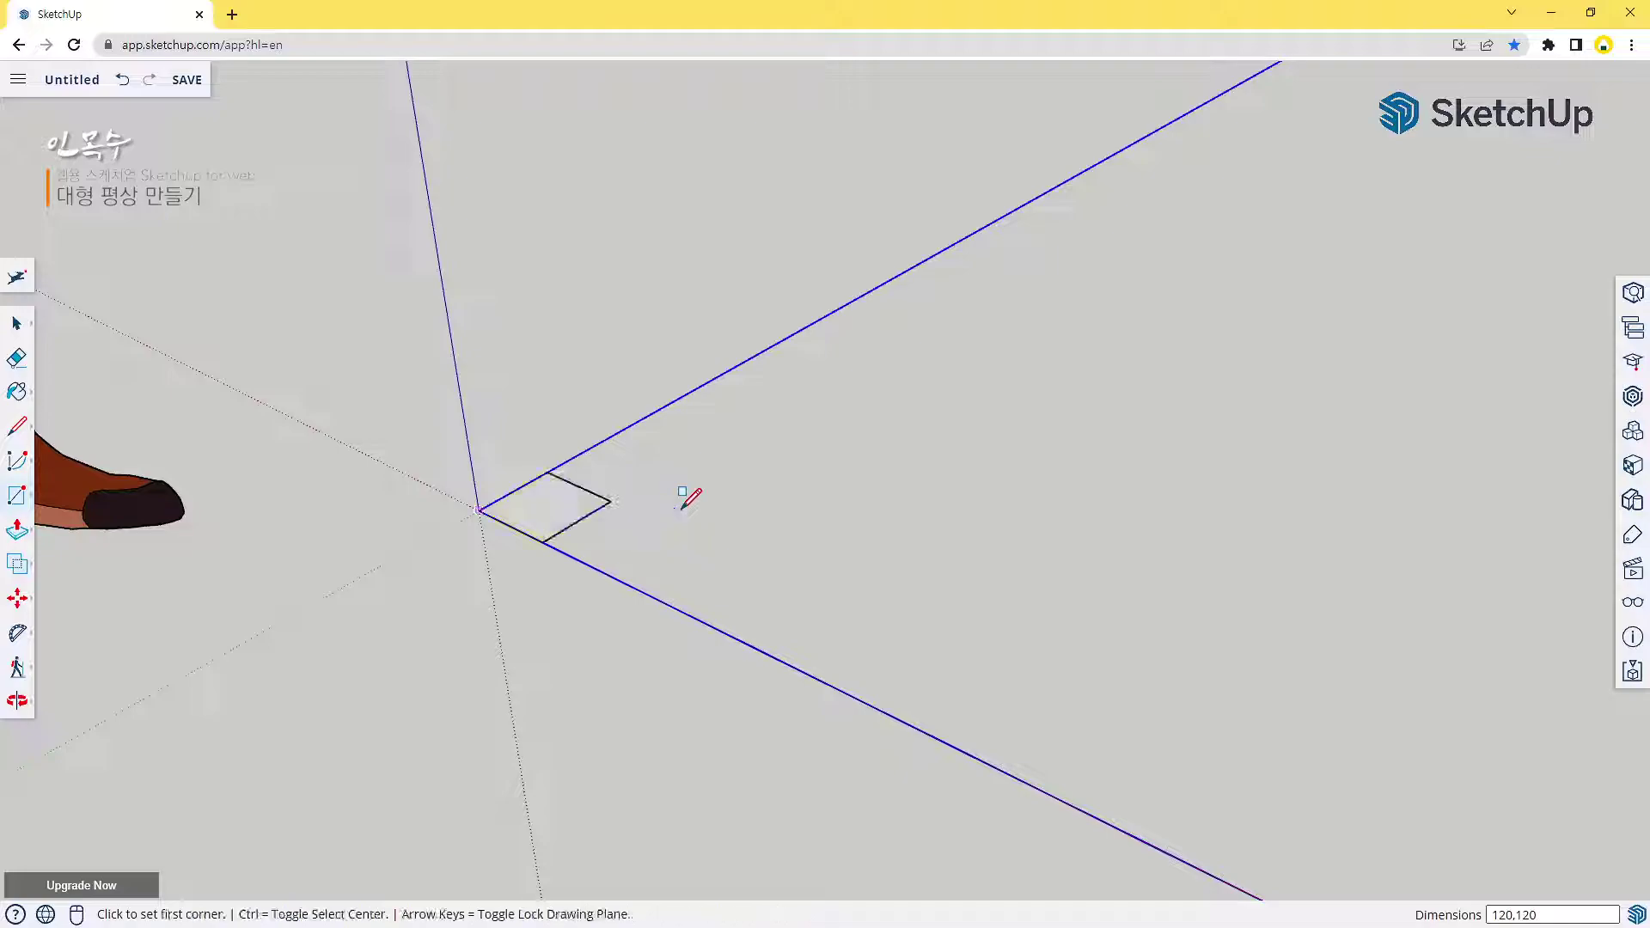
Push/Pull the small square up 450 mm to form a leg
key("p")
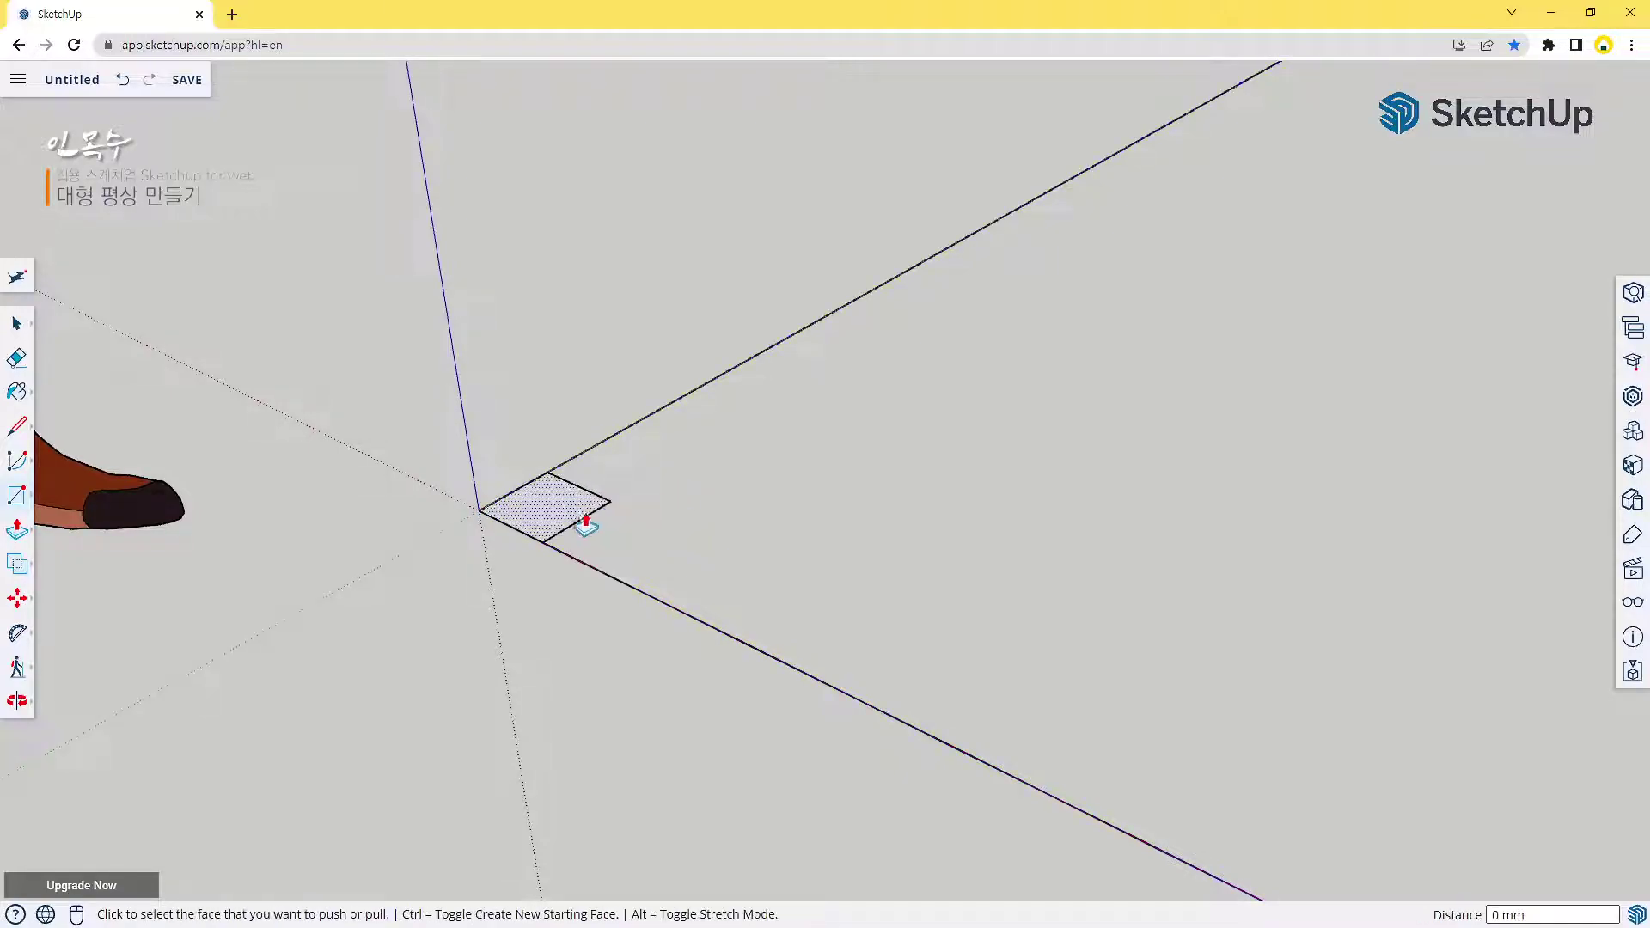
left_click(542, 514)
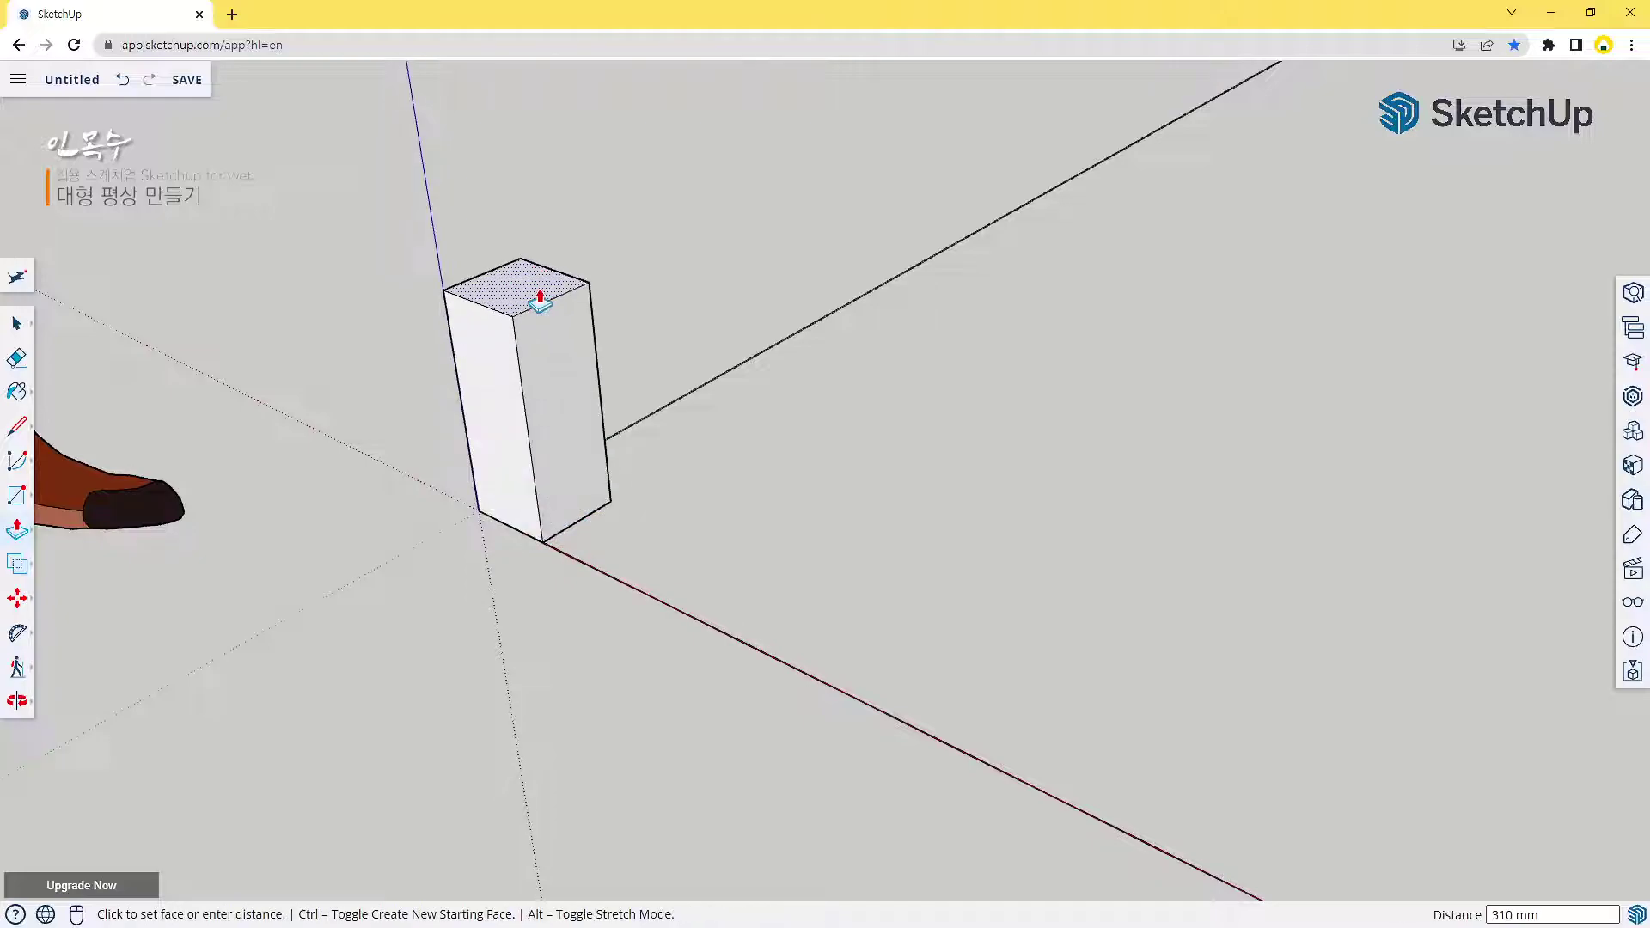
left_click(541, 295)
type("450")
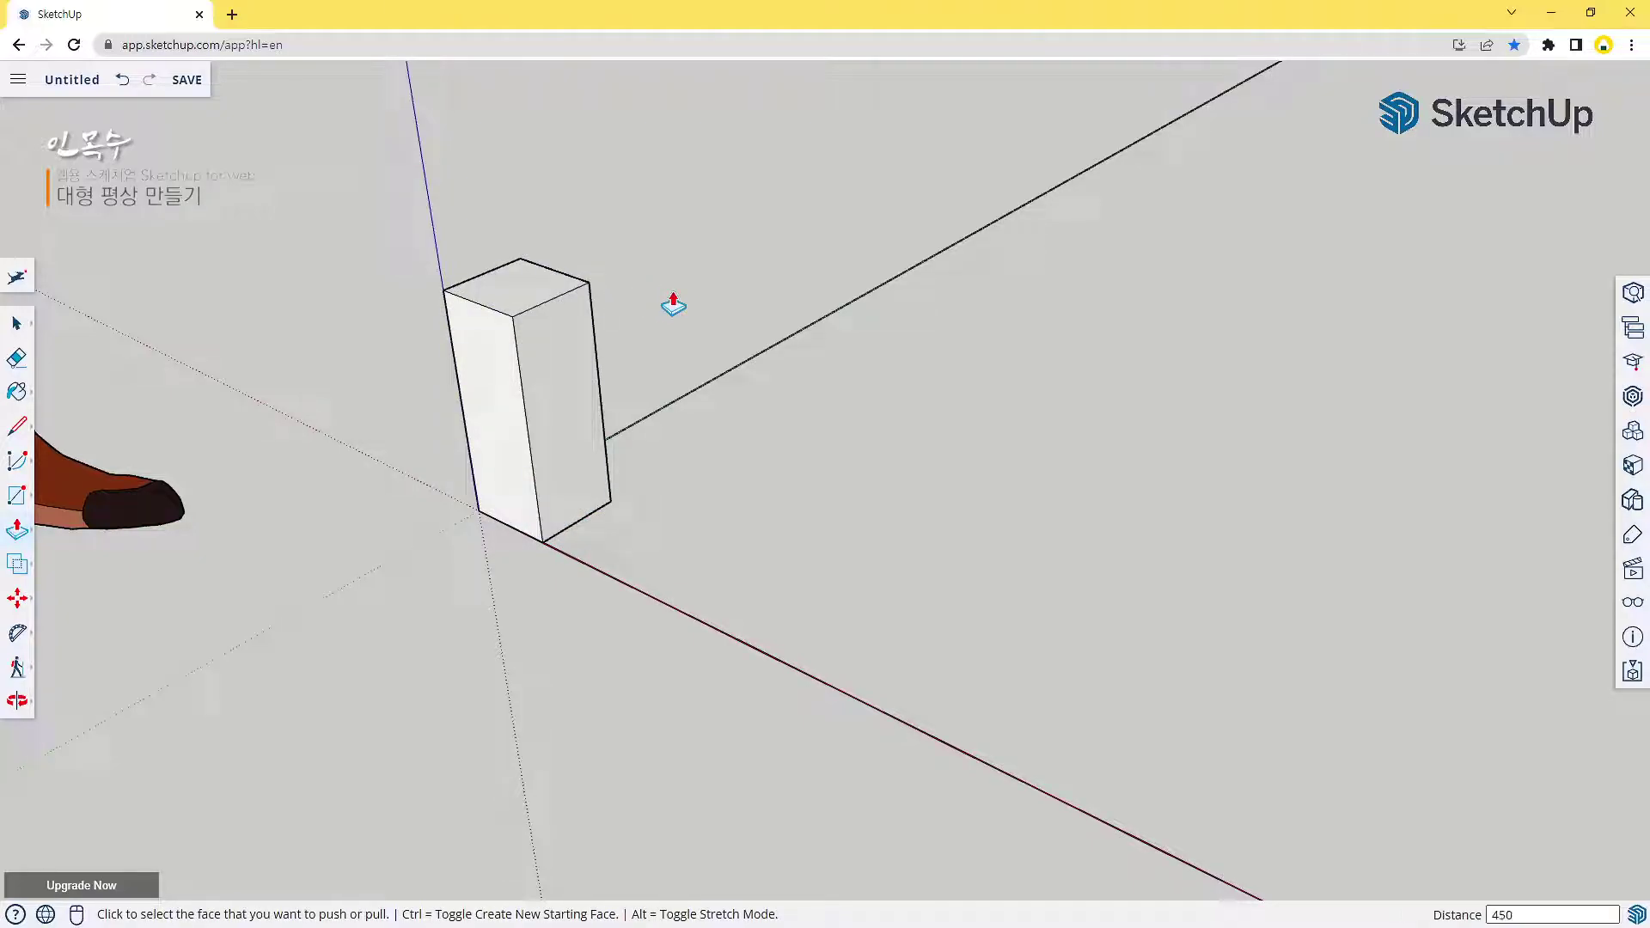
key("Return")
Make the whole leg a component, keeping the default definition name and alignment settings
scroll(673, 305, "down", 6)
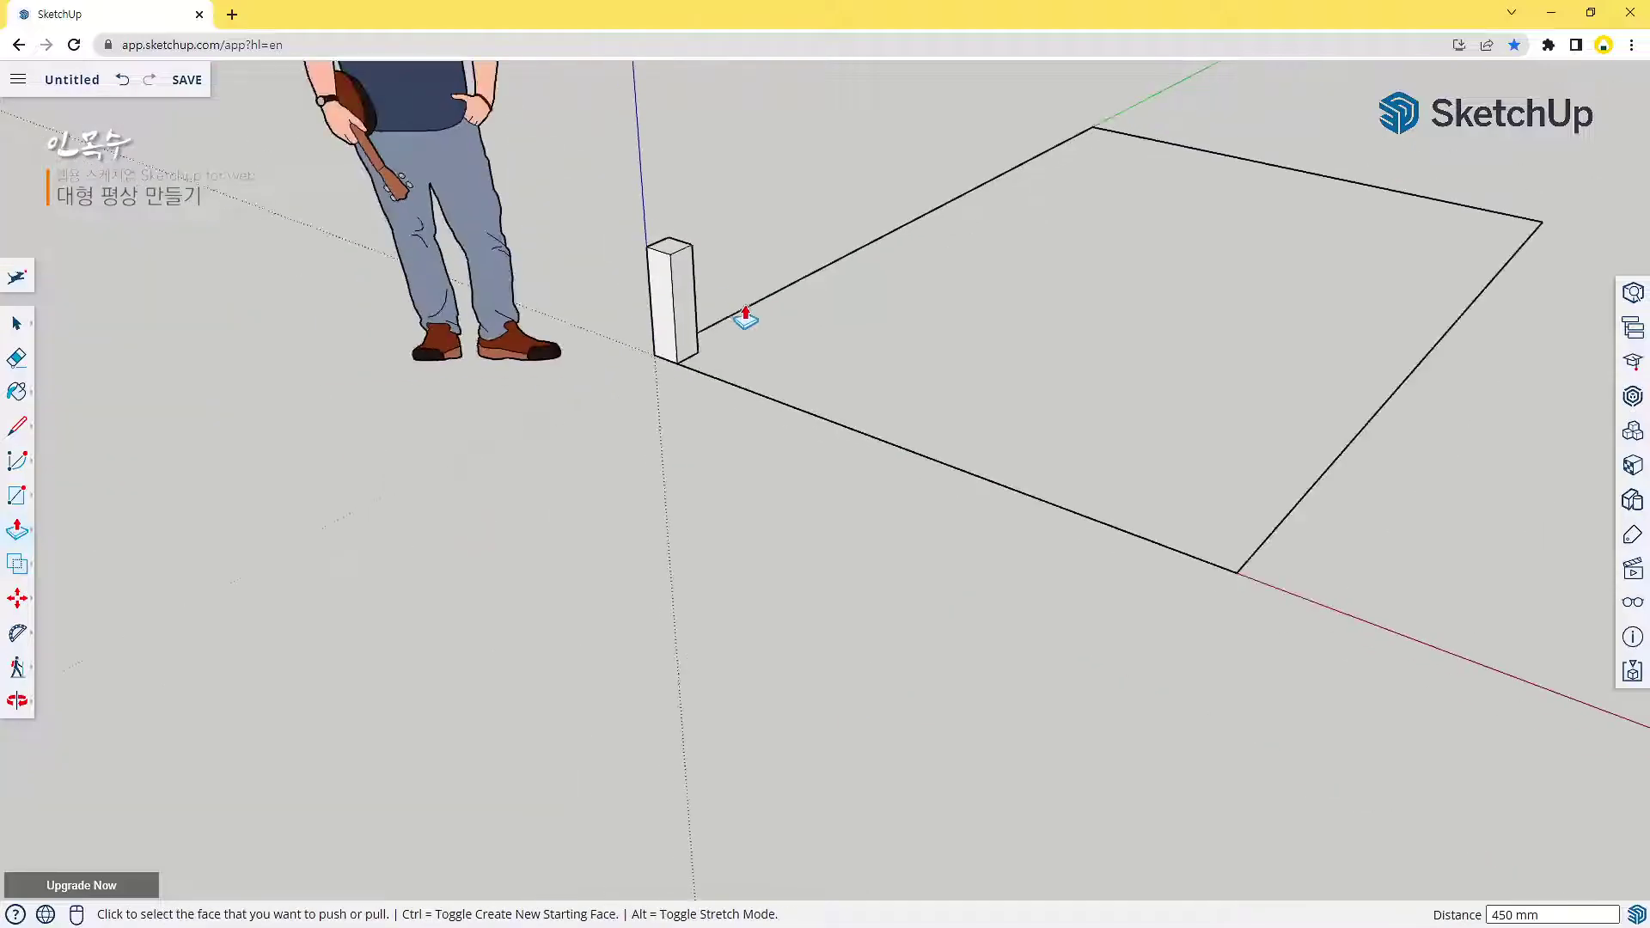
key("space")
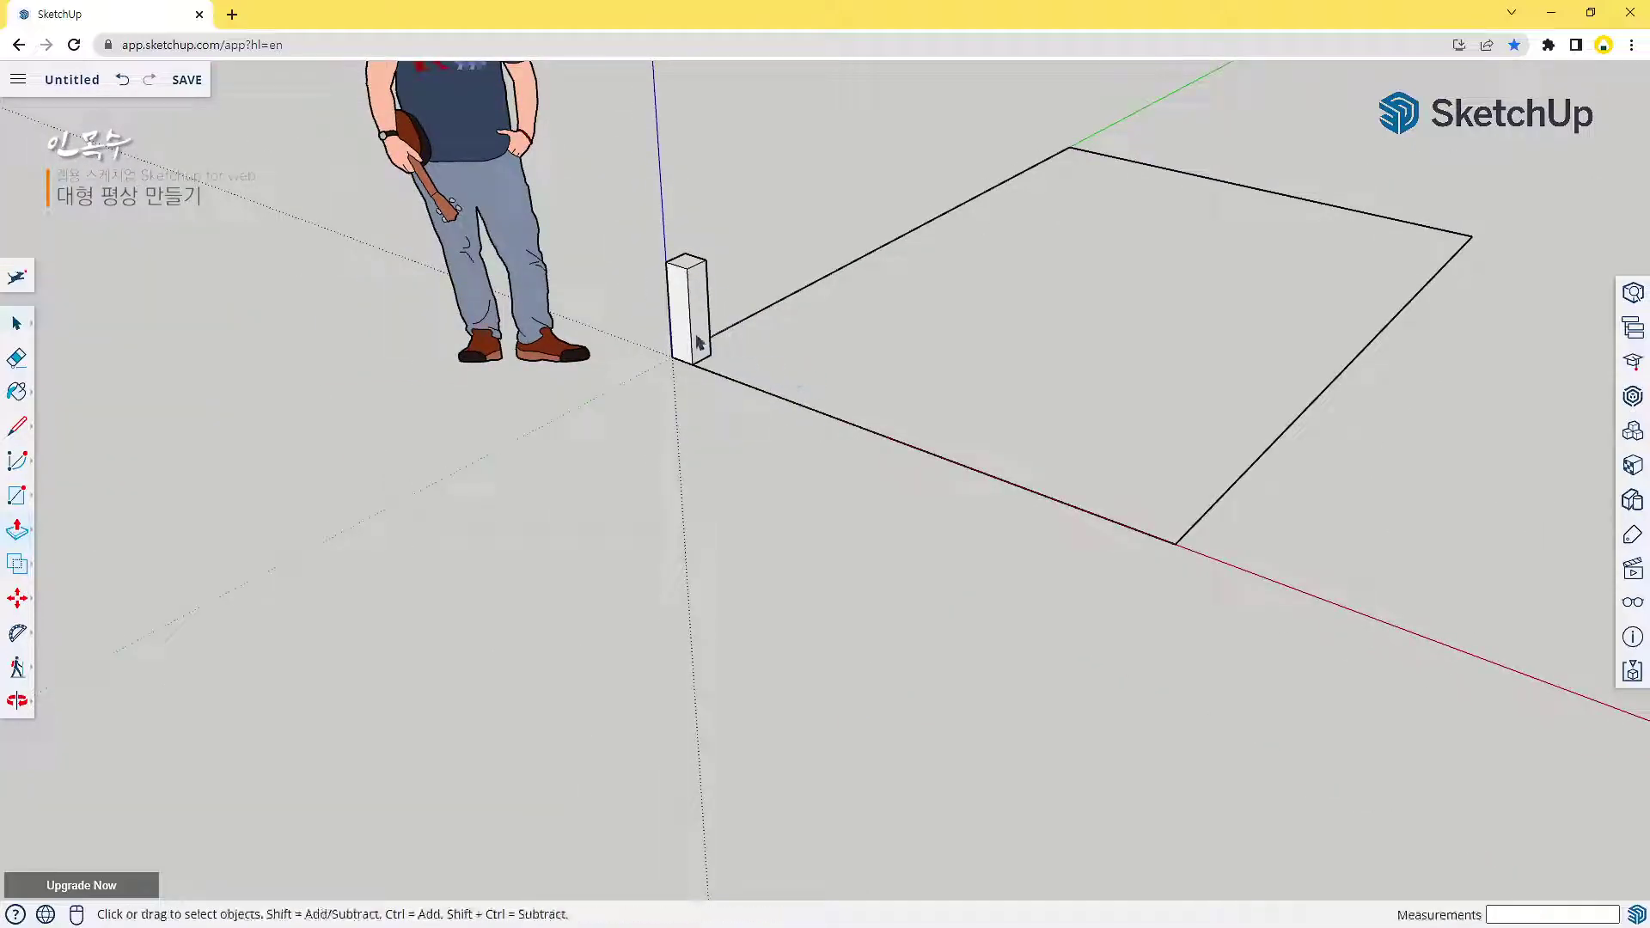
triple_click(706, 325)
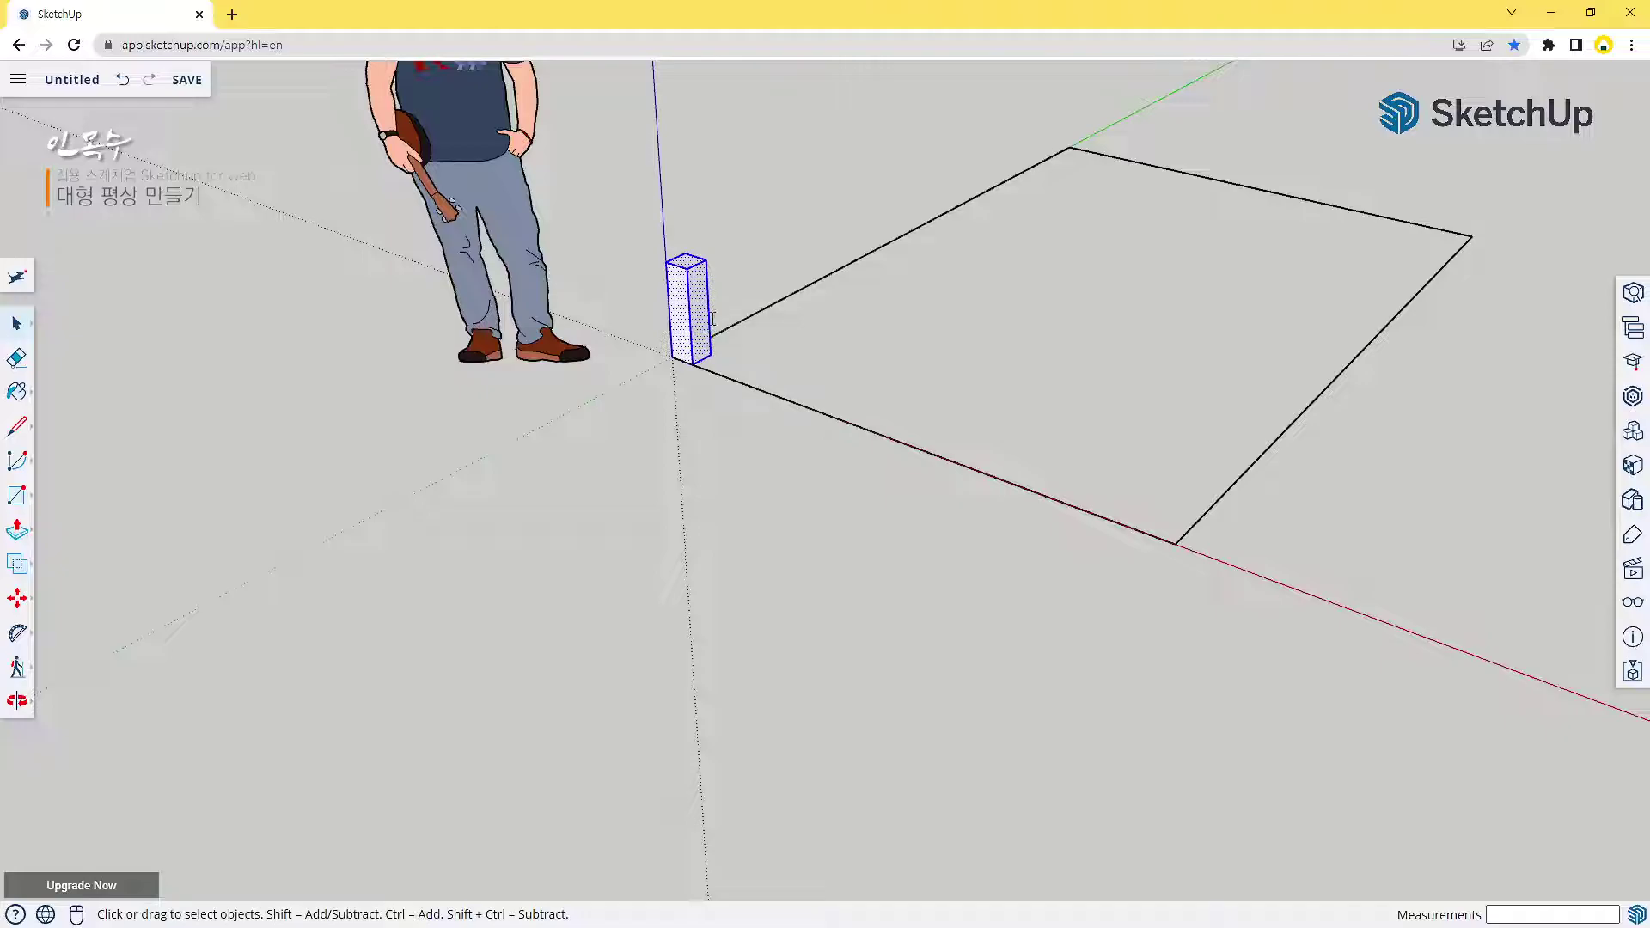
key("g")
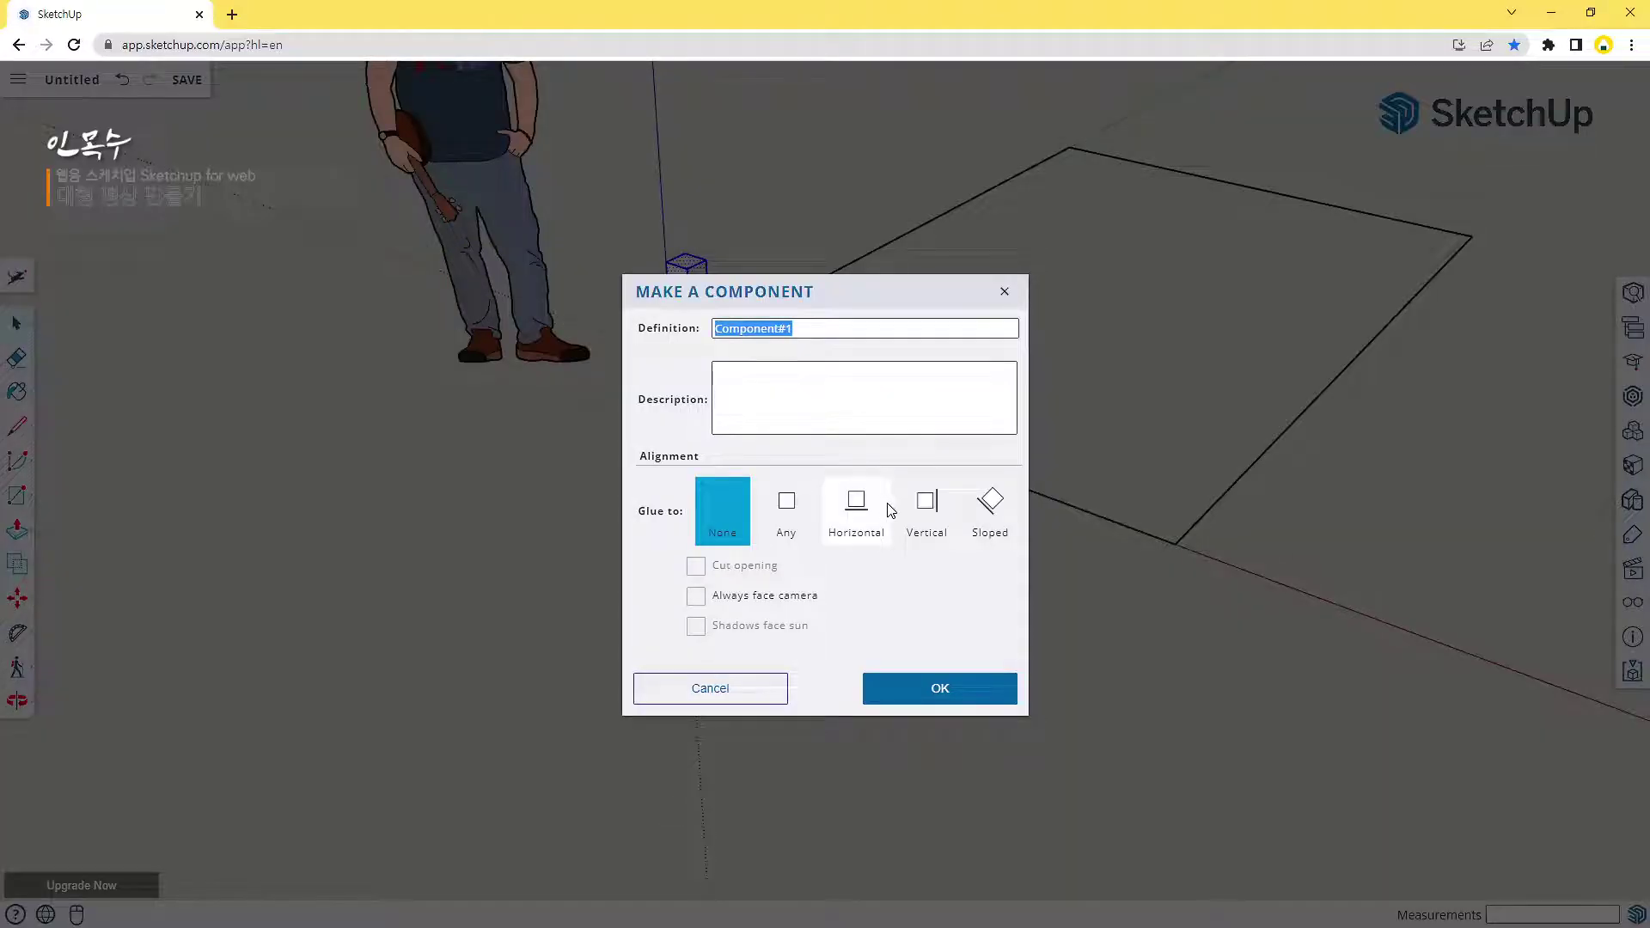
left_click(945, 692)
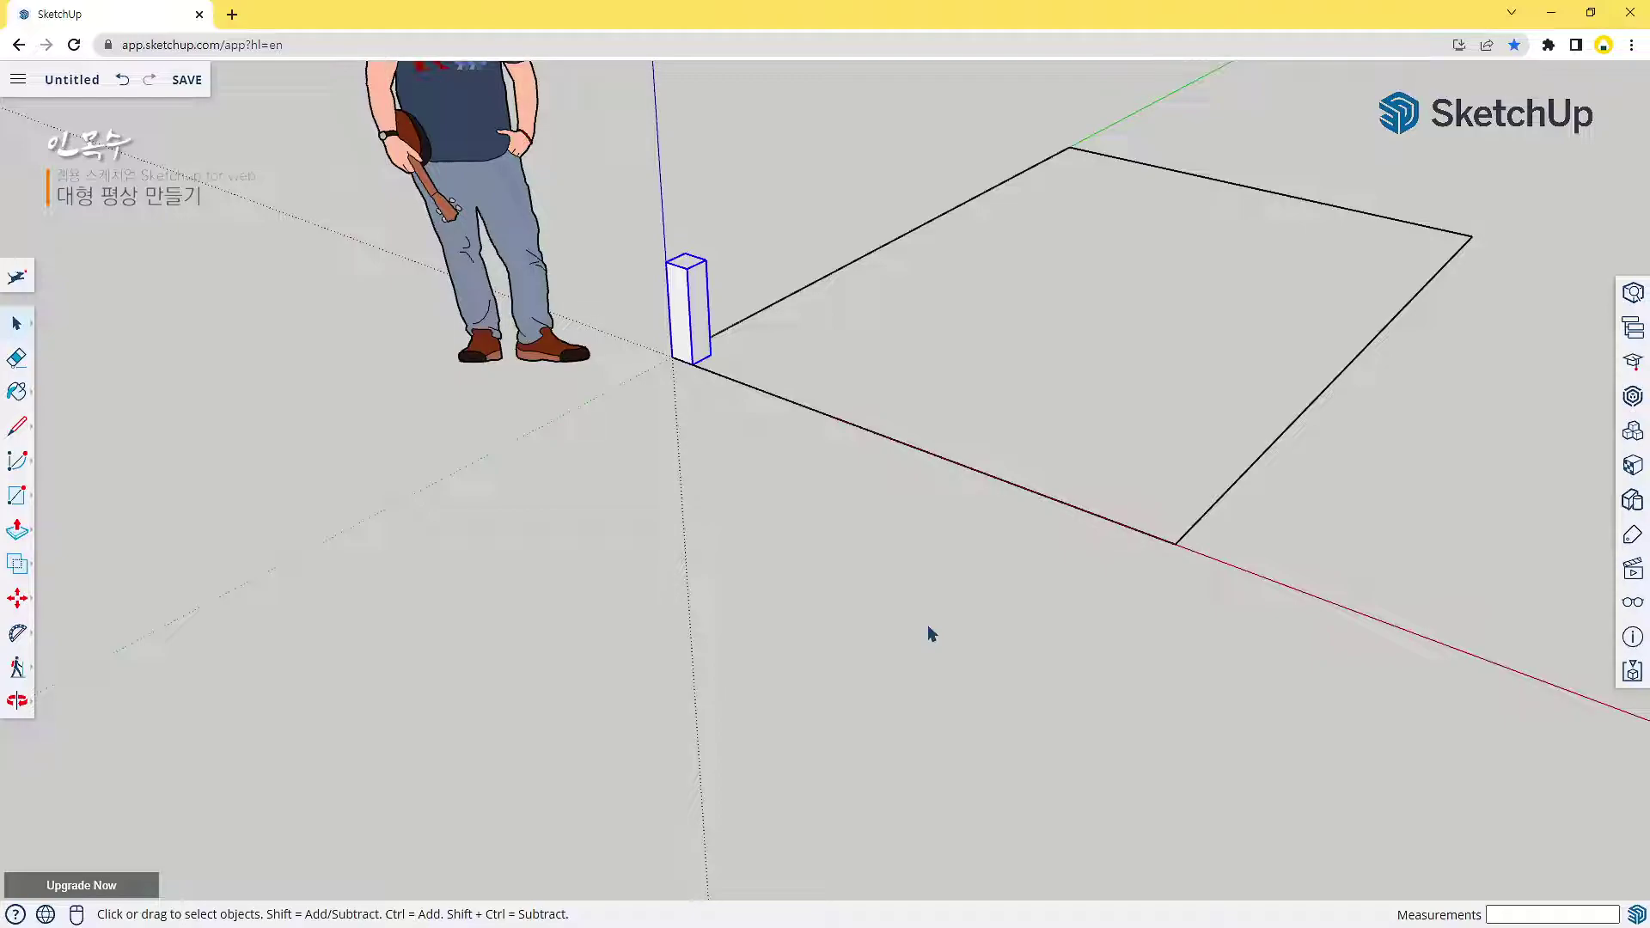
Copy the leg 2280 mm along the red axis into the outline's other corner on that side
key("m")
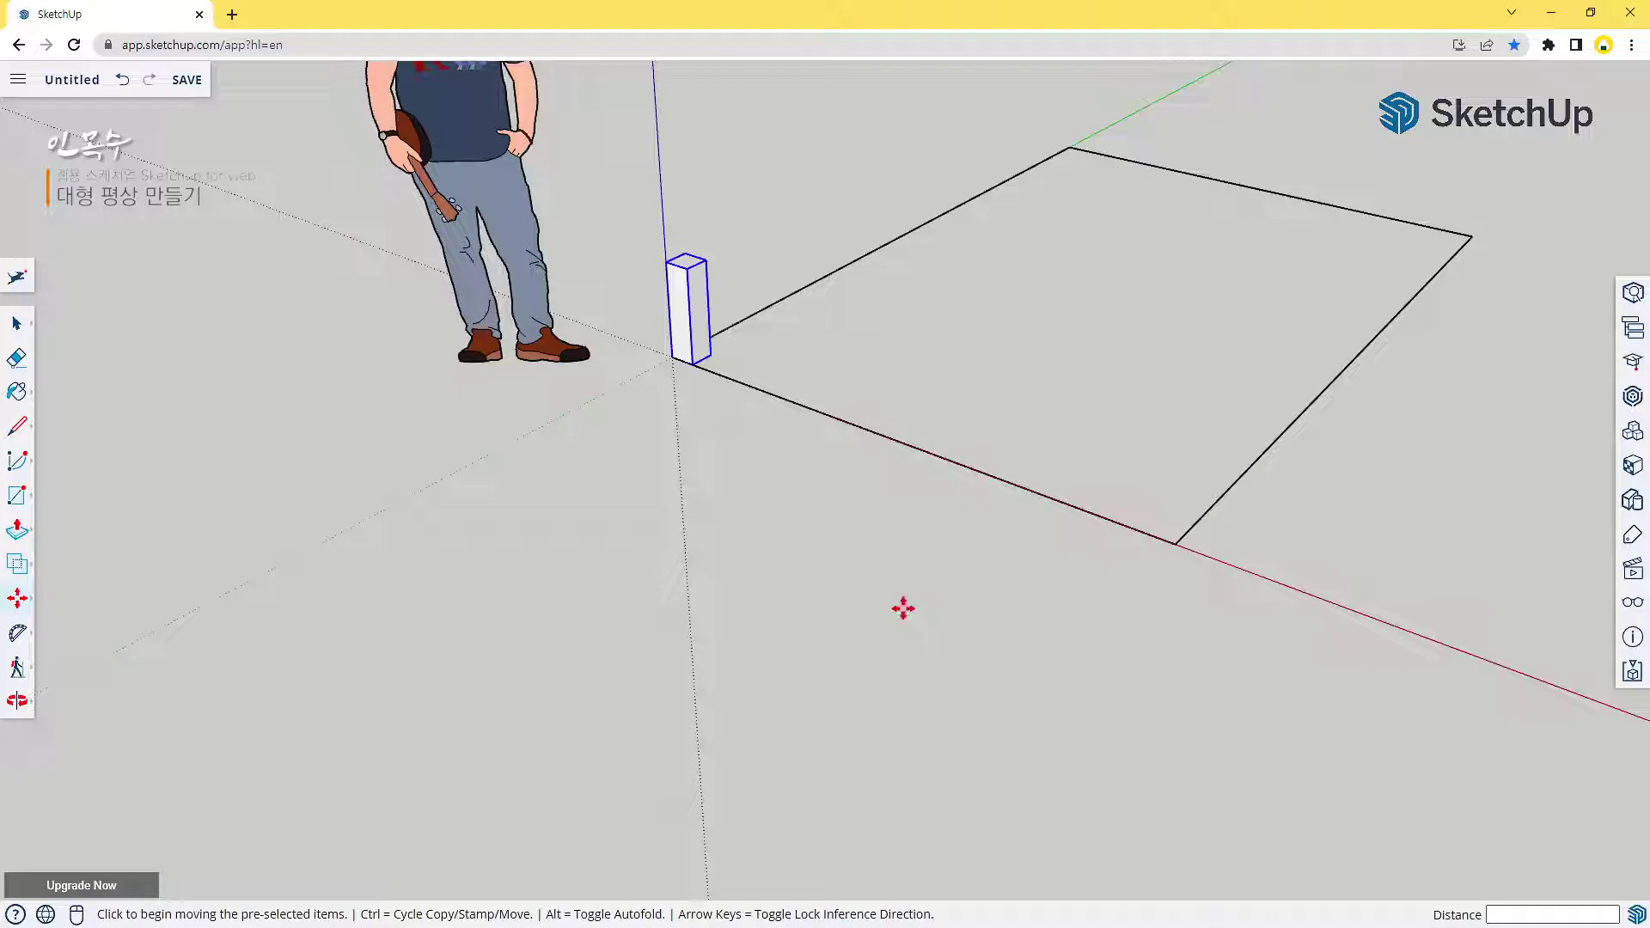
key("ctrl")
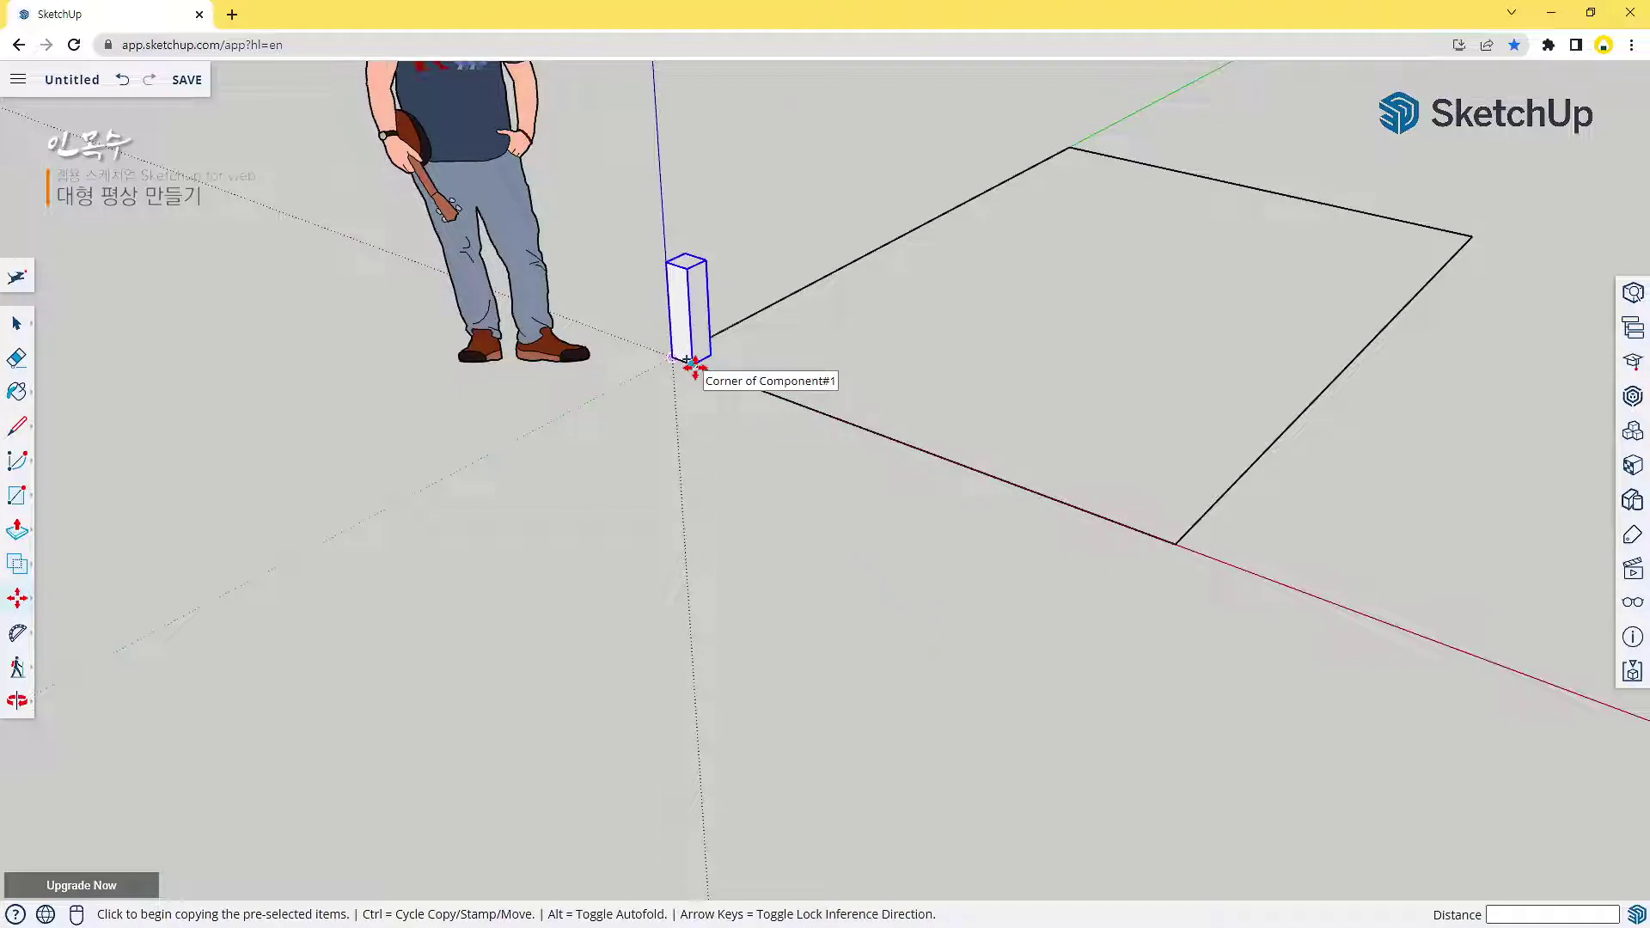
left_click(694, 368)
left_click(1167, 543)
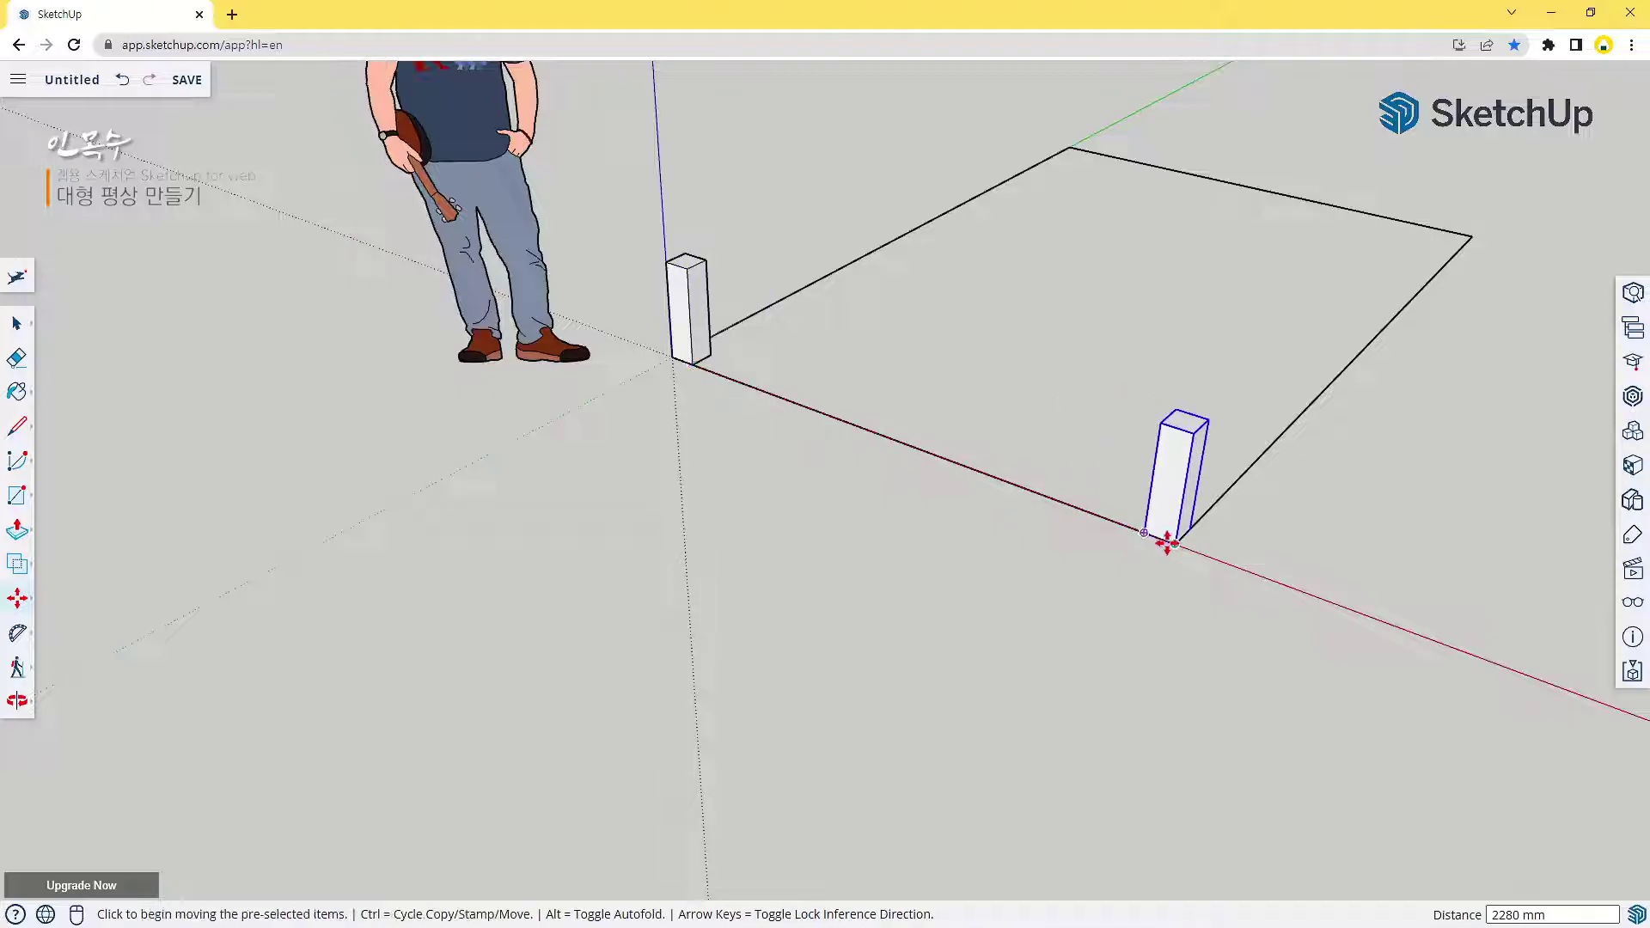
Copy the second leg along the long side, parallel to the green axis, into the third corner
middle_click_drag(1308, 579, 756, 498)
middle_click_drag(1111, 580, 486, 430)
key("ctrl")
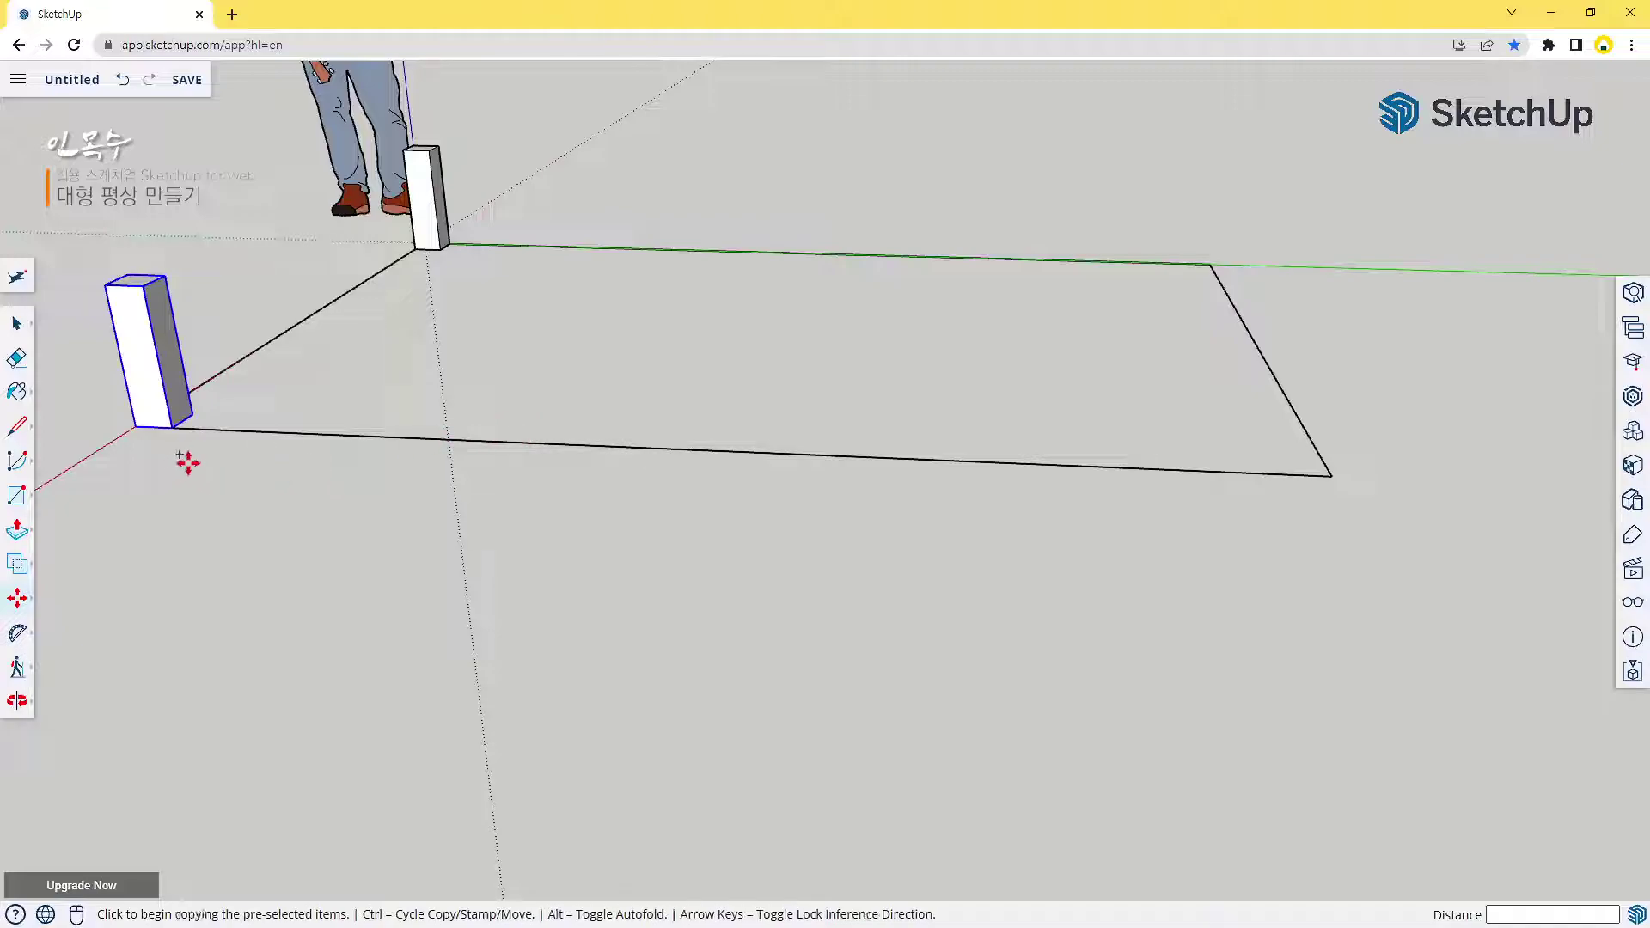
left_click(168, 425)
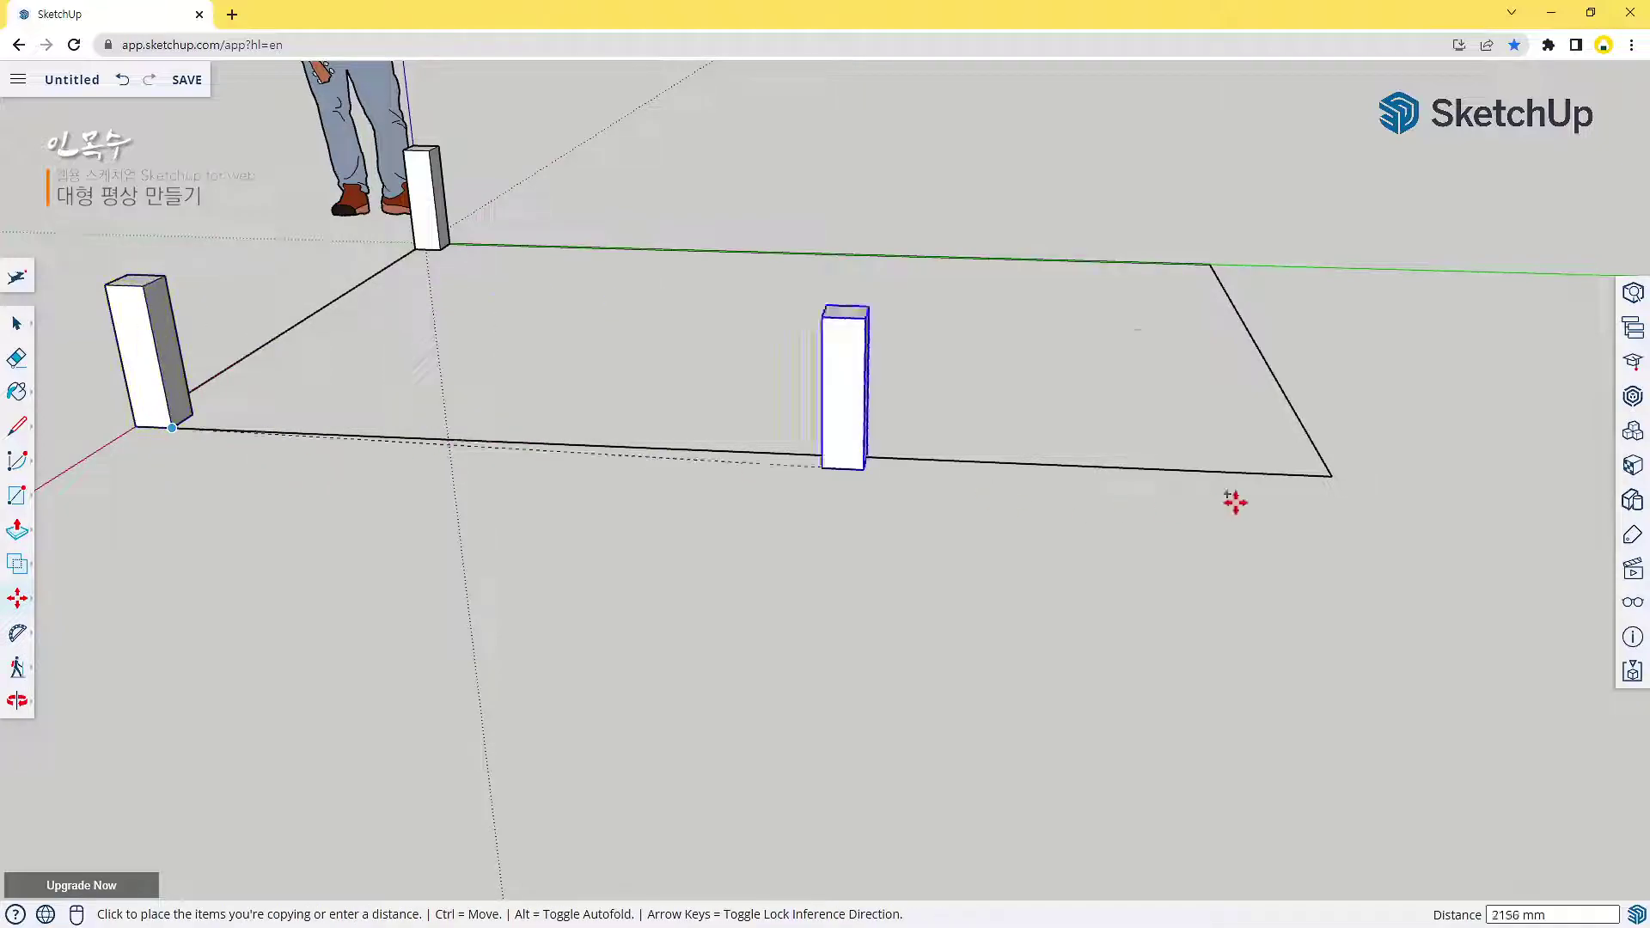
left_click(1330, 473)
Copy the third leg along the short side into the remaining corner on the green axis
middle_click_drag(1378, 527, 519, 479)
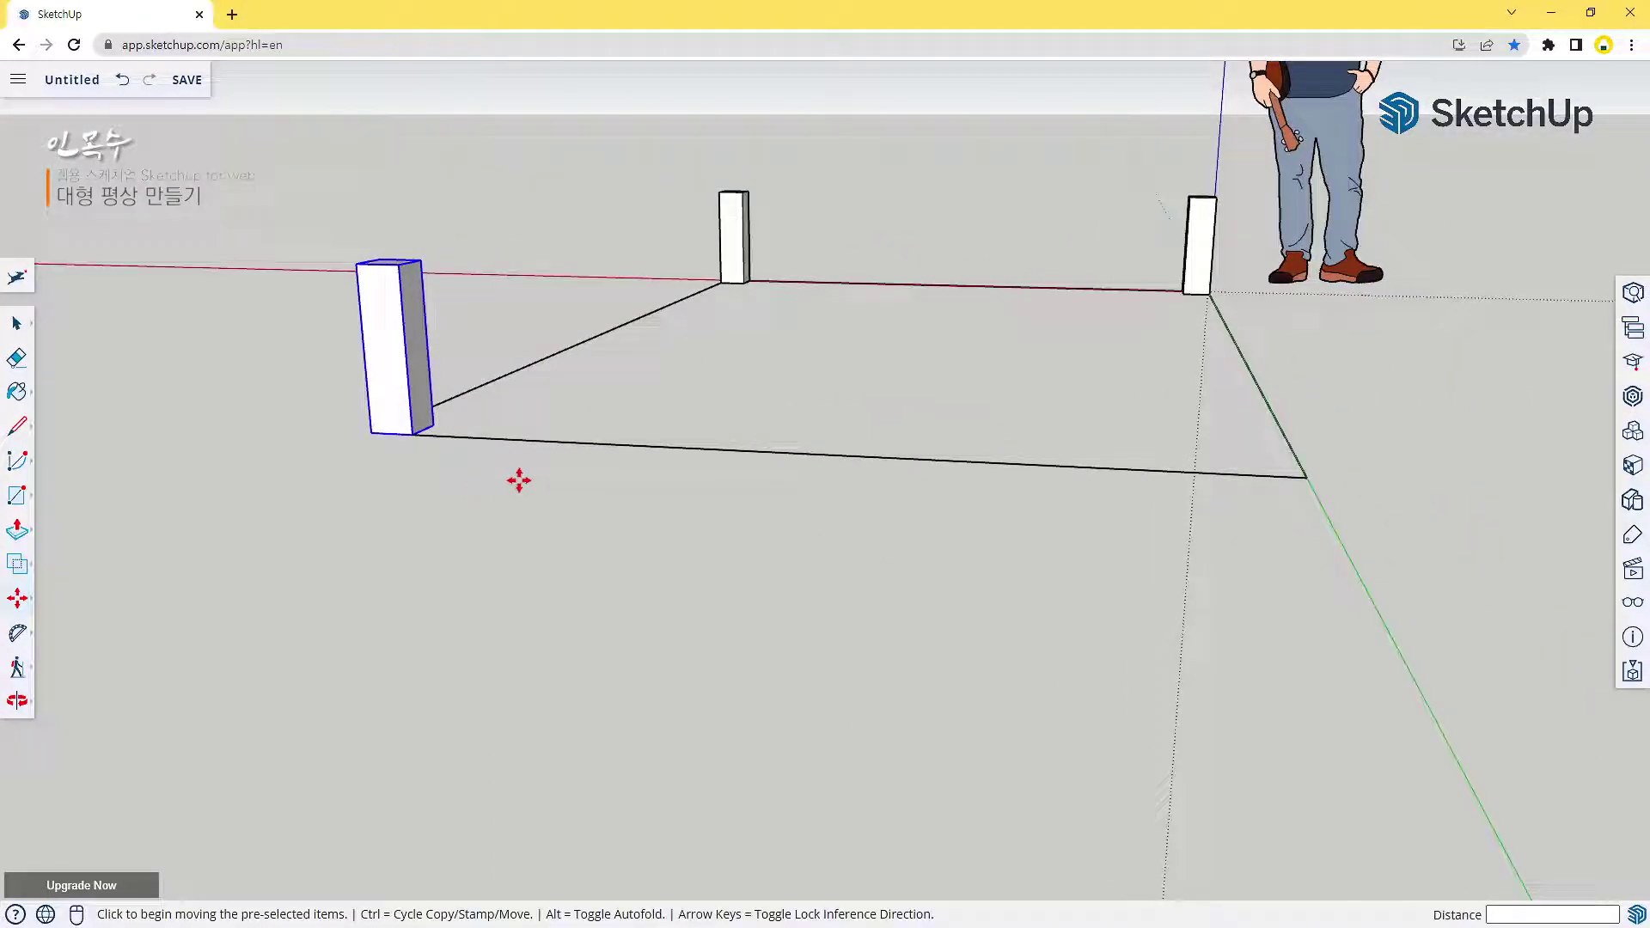
left_click(413, 435)
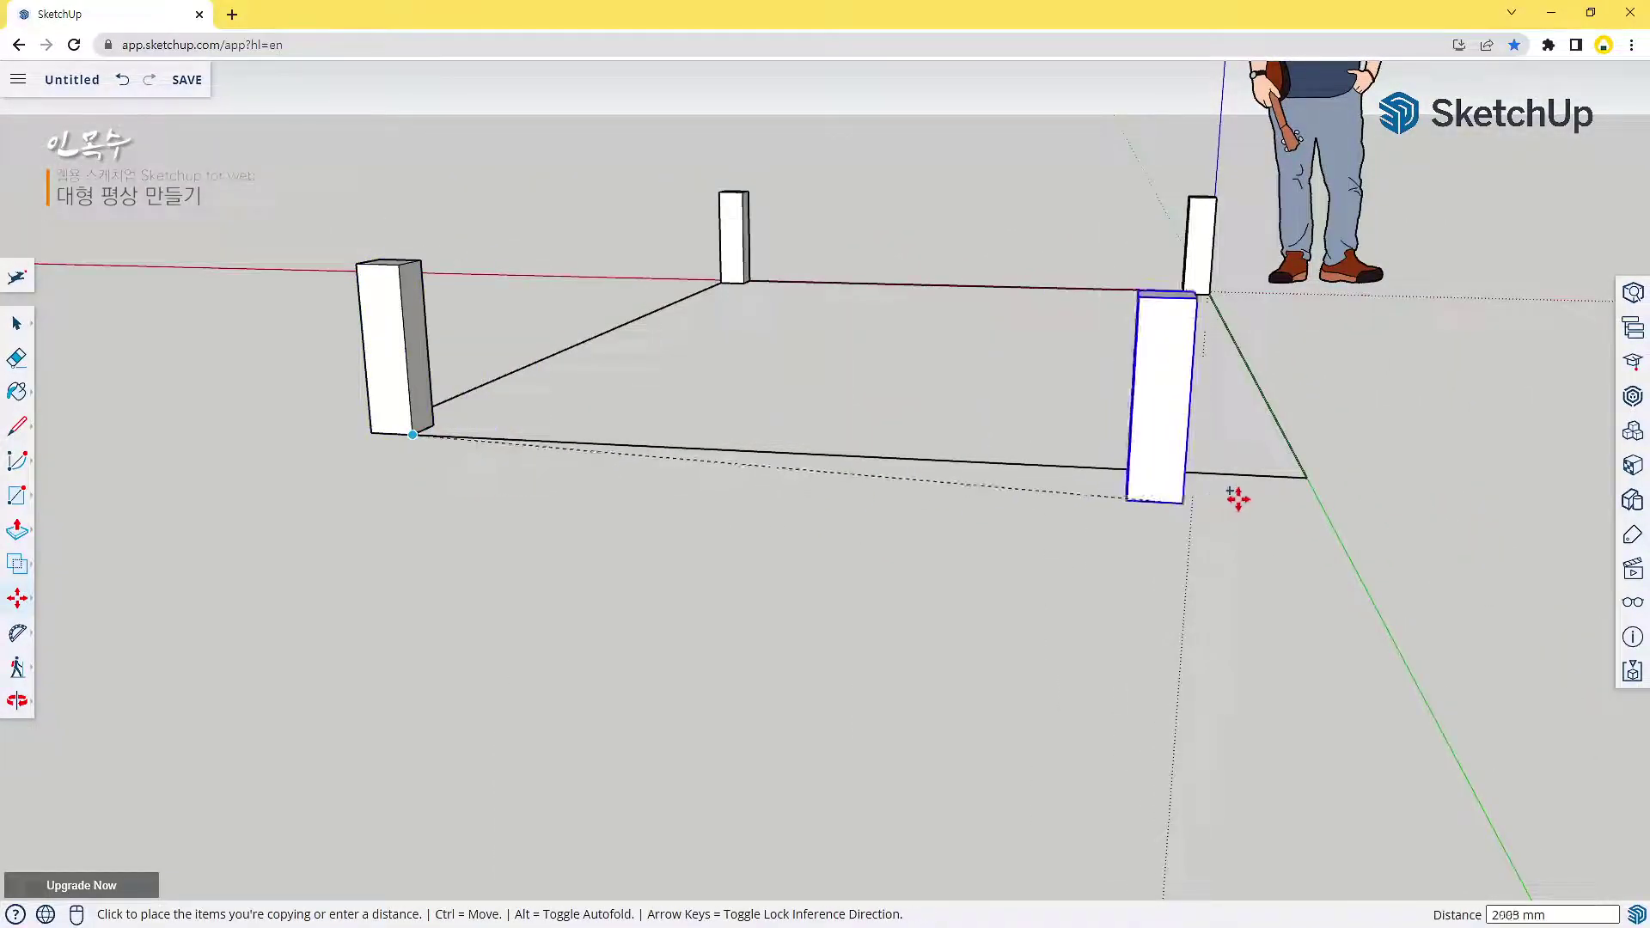
left_click(1304, 476)
Copy the leg by its bottom-edge midpoint 1740 mm to the midpoint of the outline's long side on the green axis
middle_click_drag(1359, 574, 714, 559)
key("m")
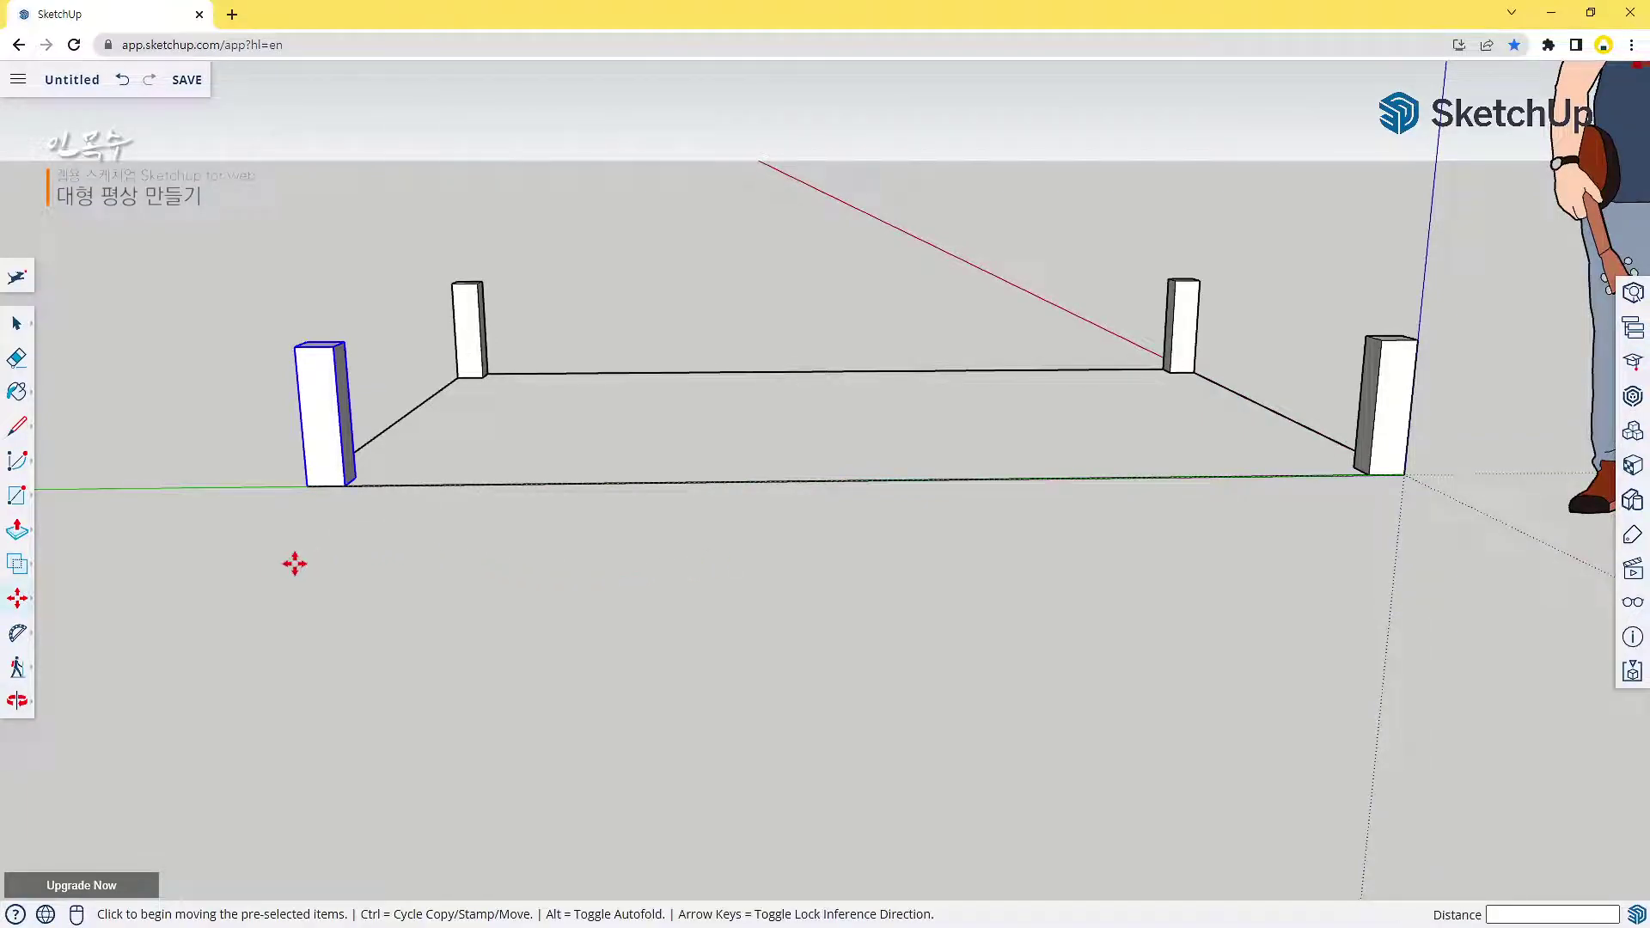
scroll(296, 555, "up", 2)
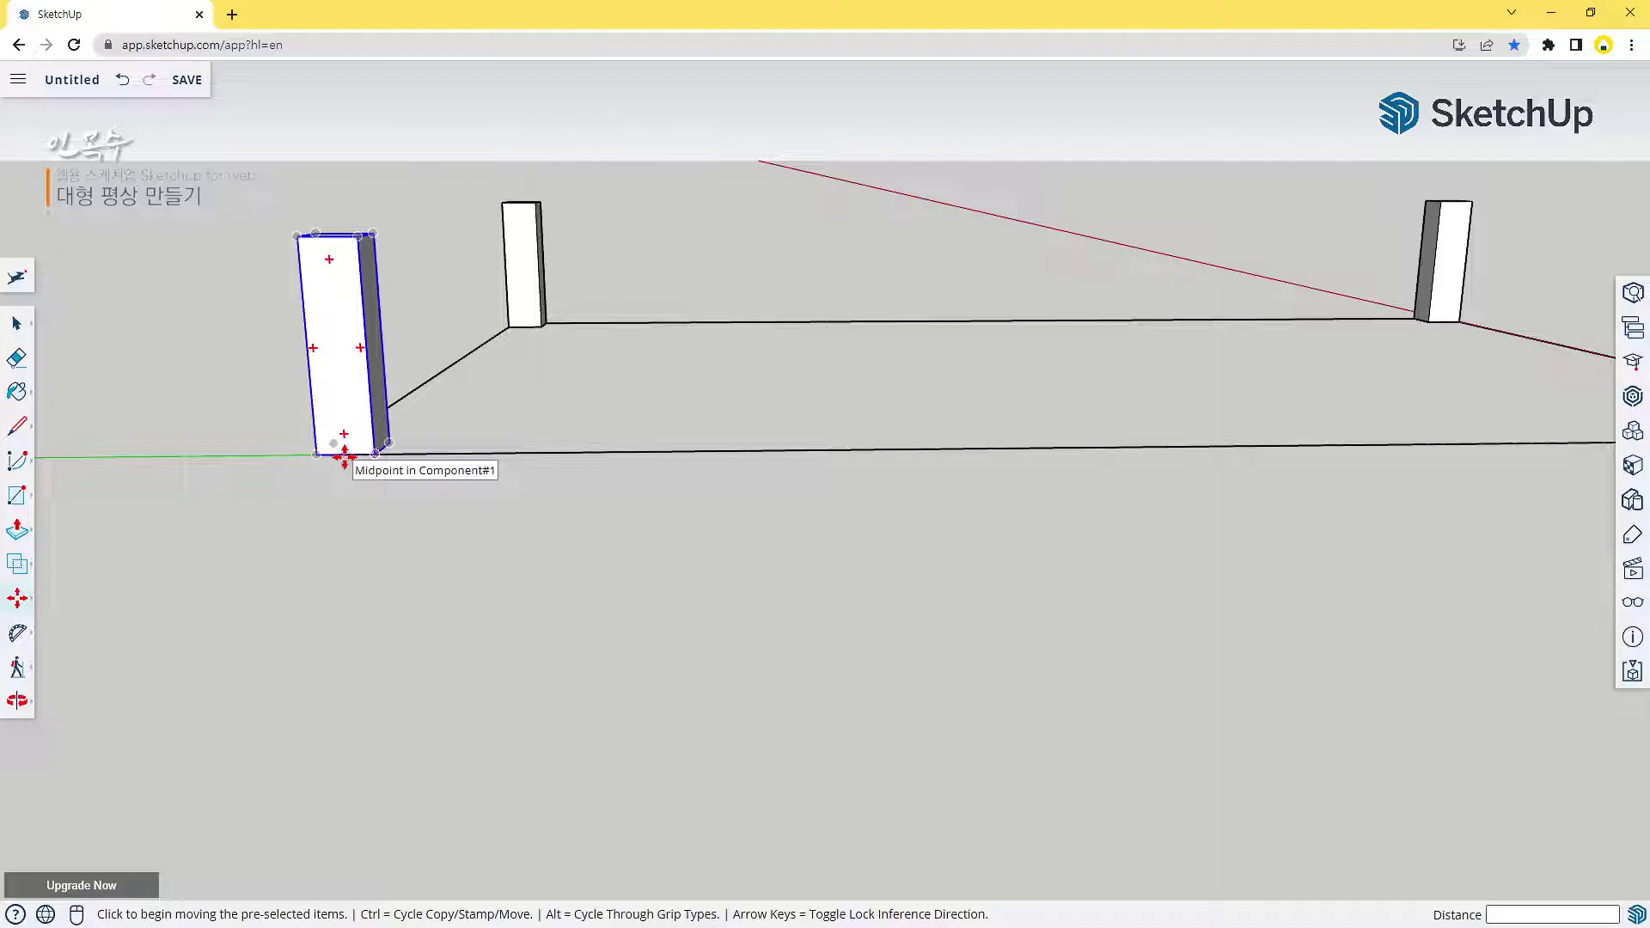
key("ctrl")
left_click(344, 458)
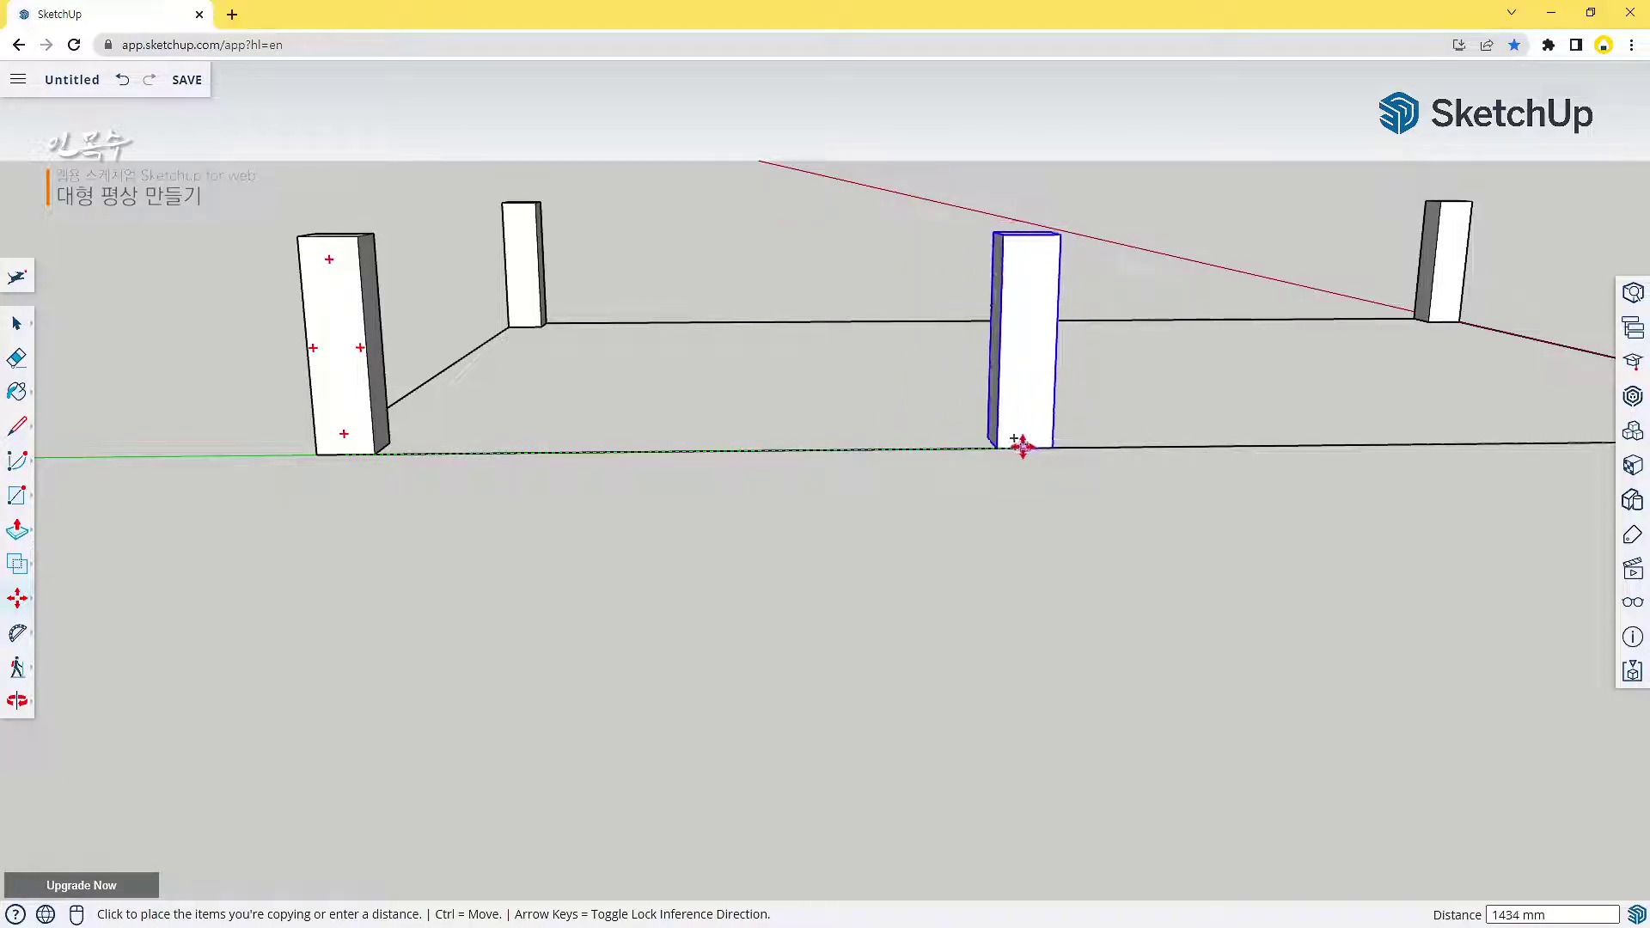
middle_click_drag(1049, 446, 1188, 464)
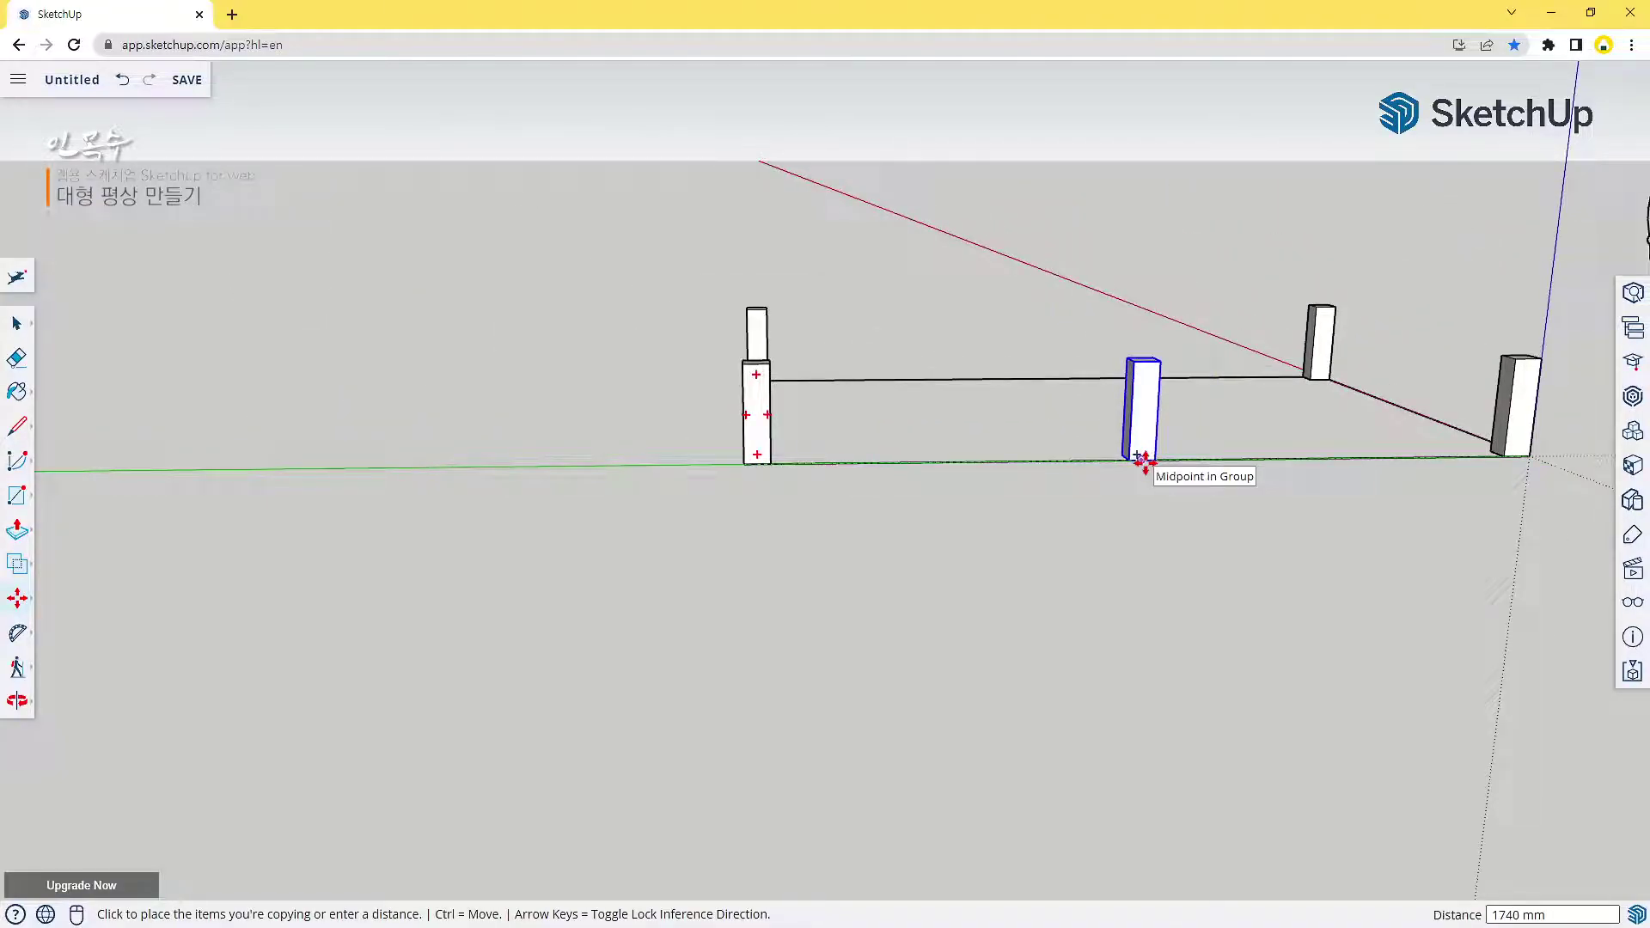
left_click(1144, 464)
middle_click_drag(1297, 571, 302, 618)
scroll(638, 551, "up", 2)
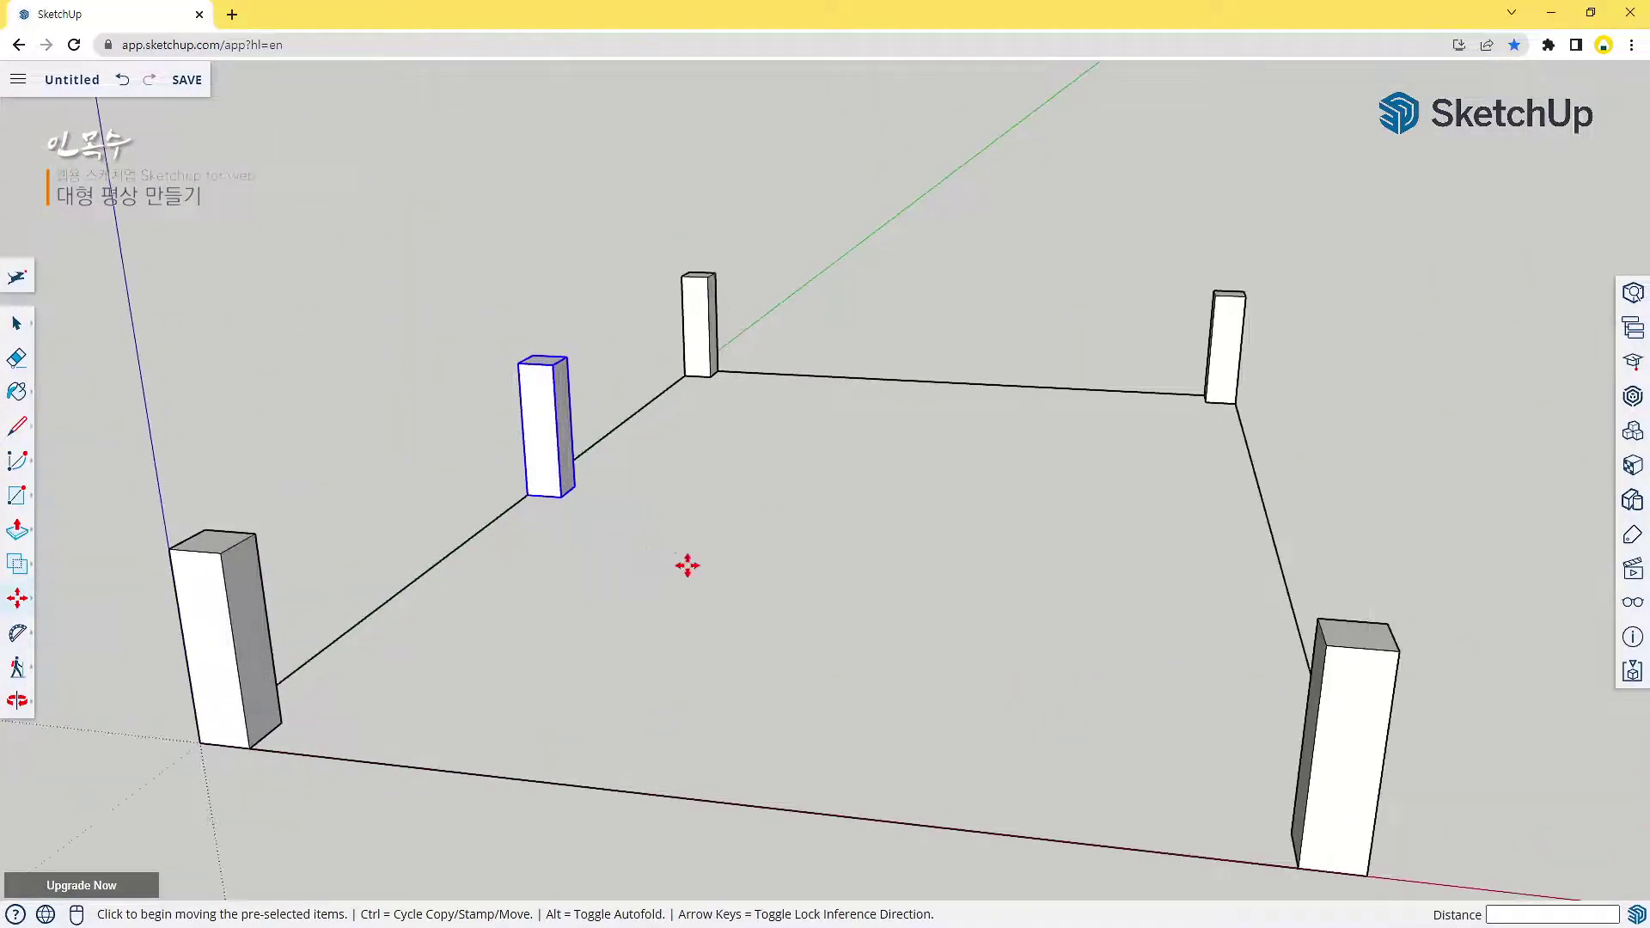
middle_click_drag(740, 574, 667, 605)
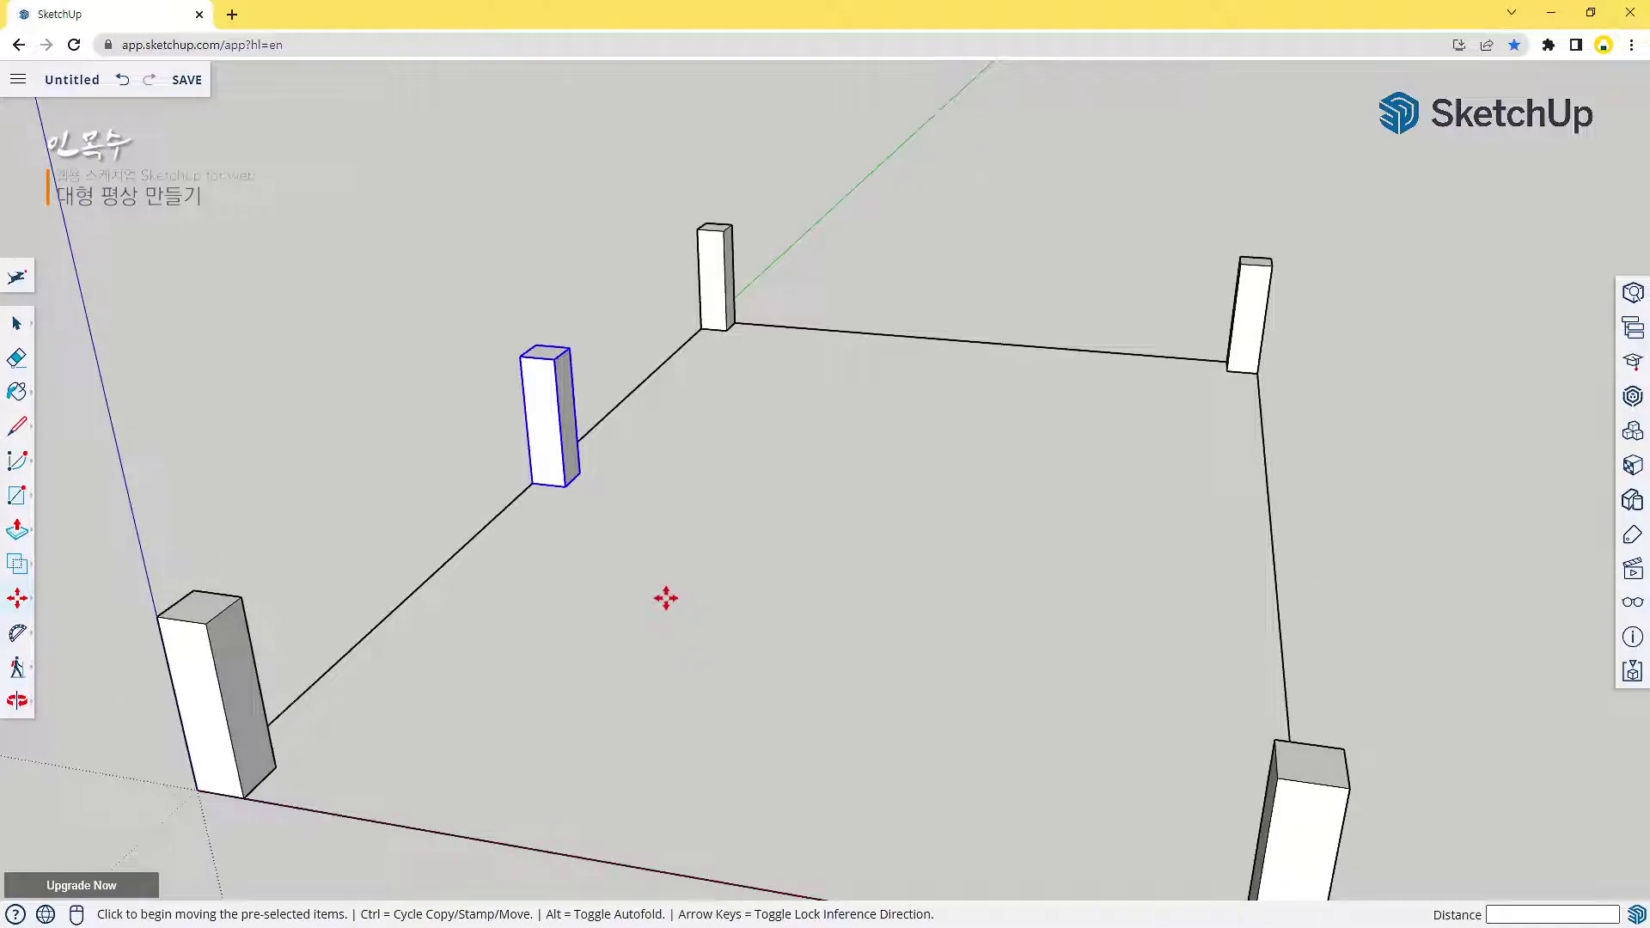
Copy the midpoint leg 2280 mm along the red axis onto the opposite long side of the outline
key("ctrl")
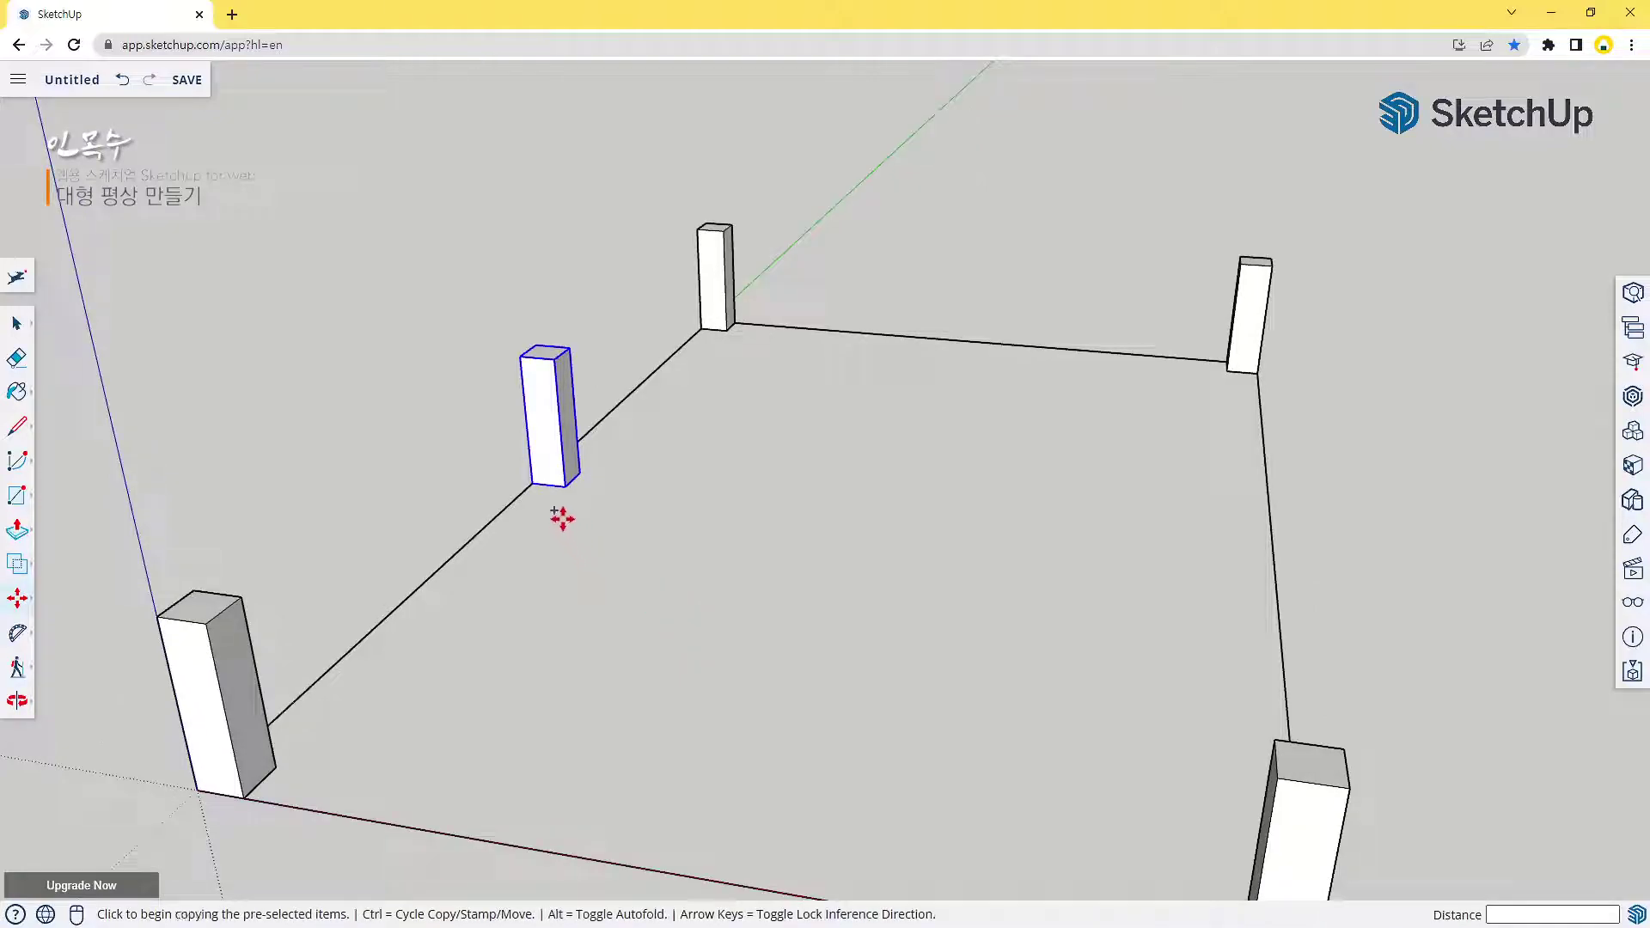
left_click(565, 486)
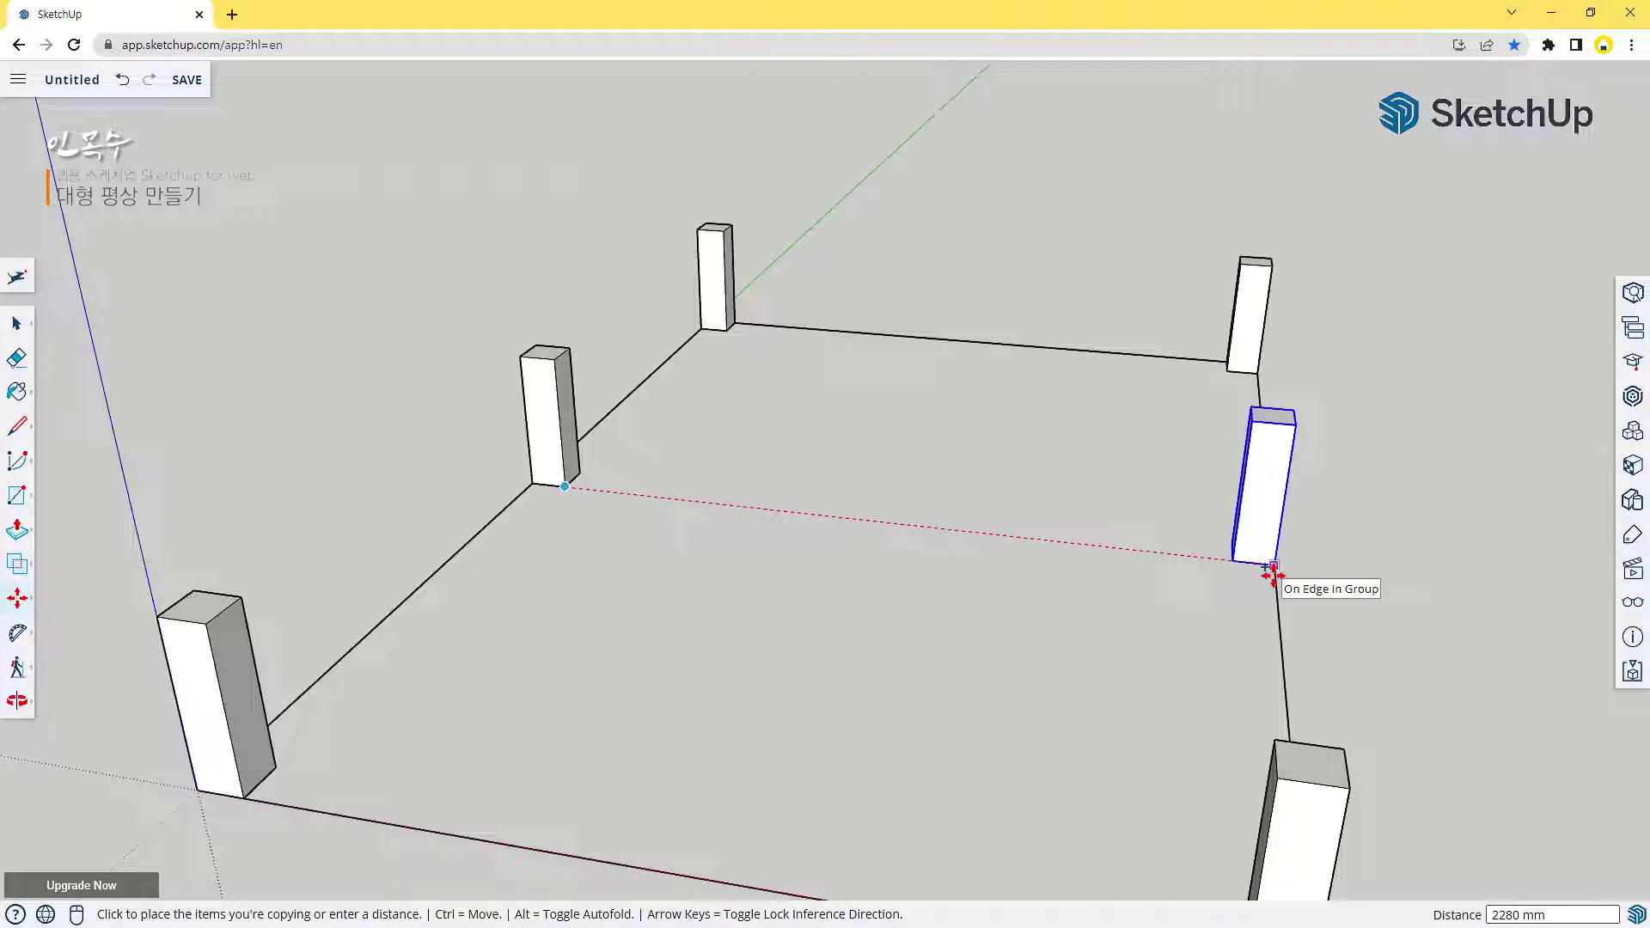
left_click(1274, 569)
Draw a 127 × 3600 mm rectangle across the upper outer faces of the three legs on the long side opposite the green axis
middle_click_drag(1383, 650, 760, 536)
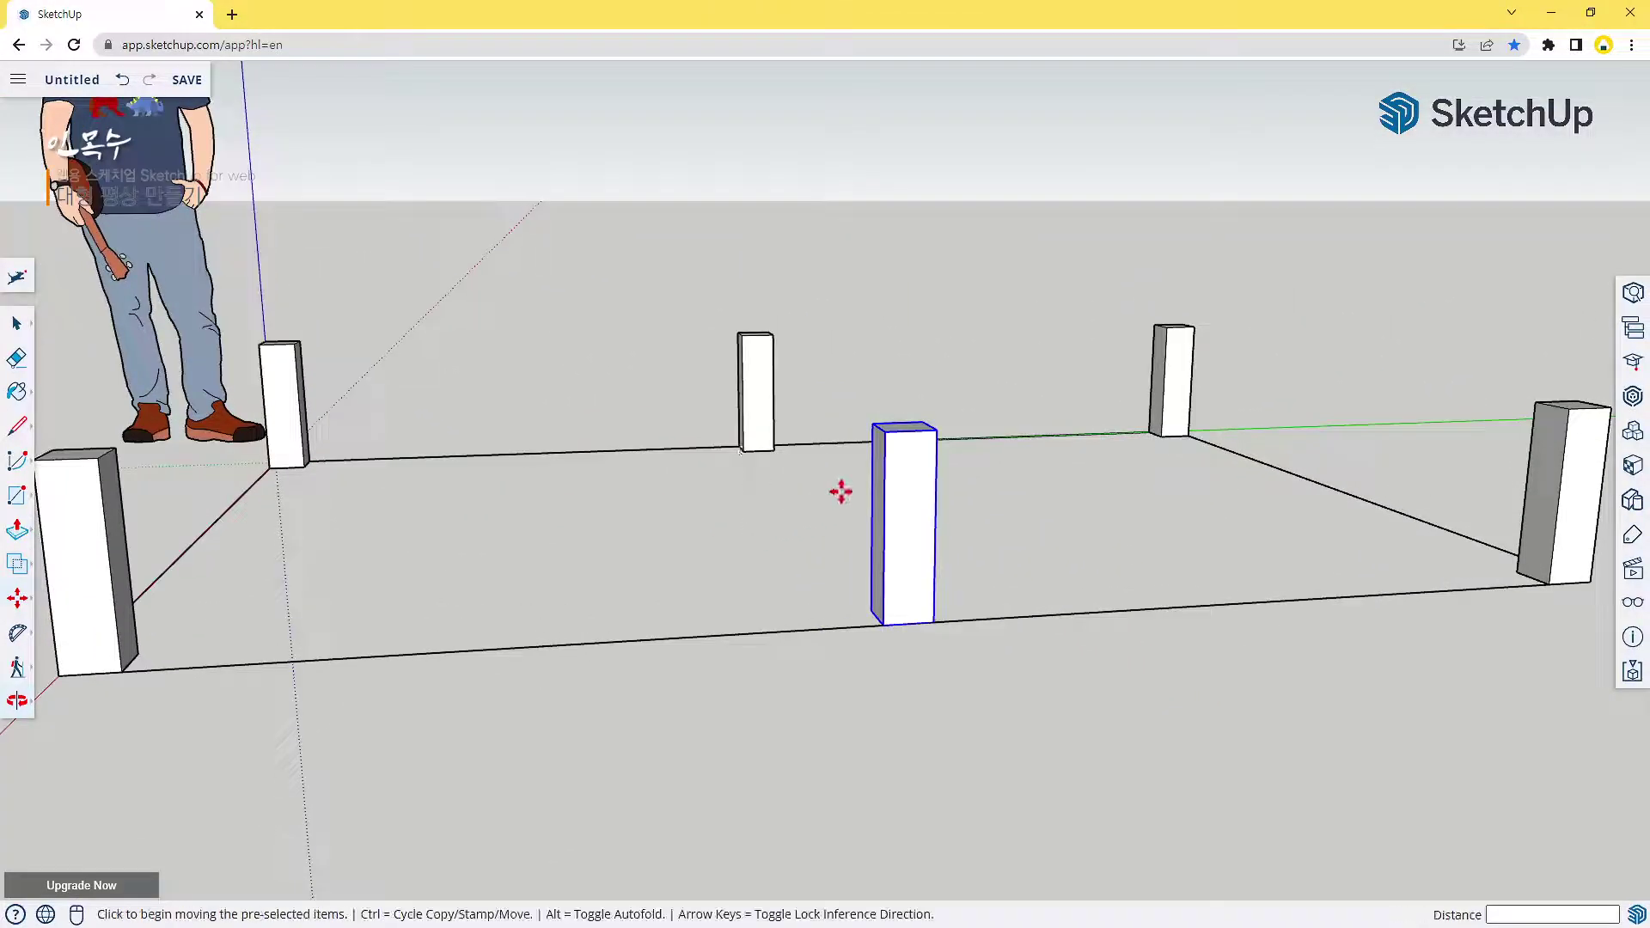
scroll(836, 482, "down", 3)
middle_click_drag(531, 533, 509, 522)
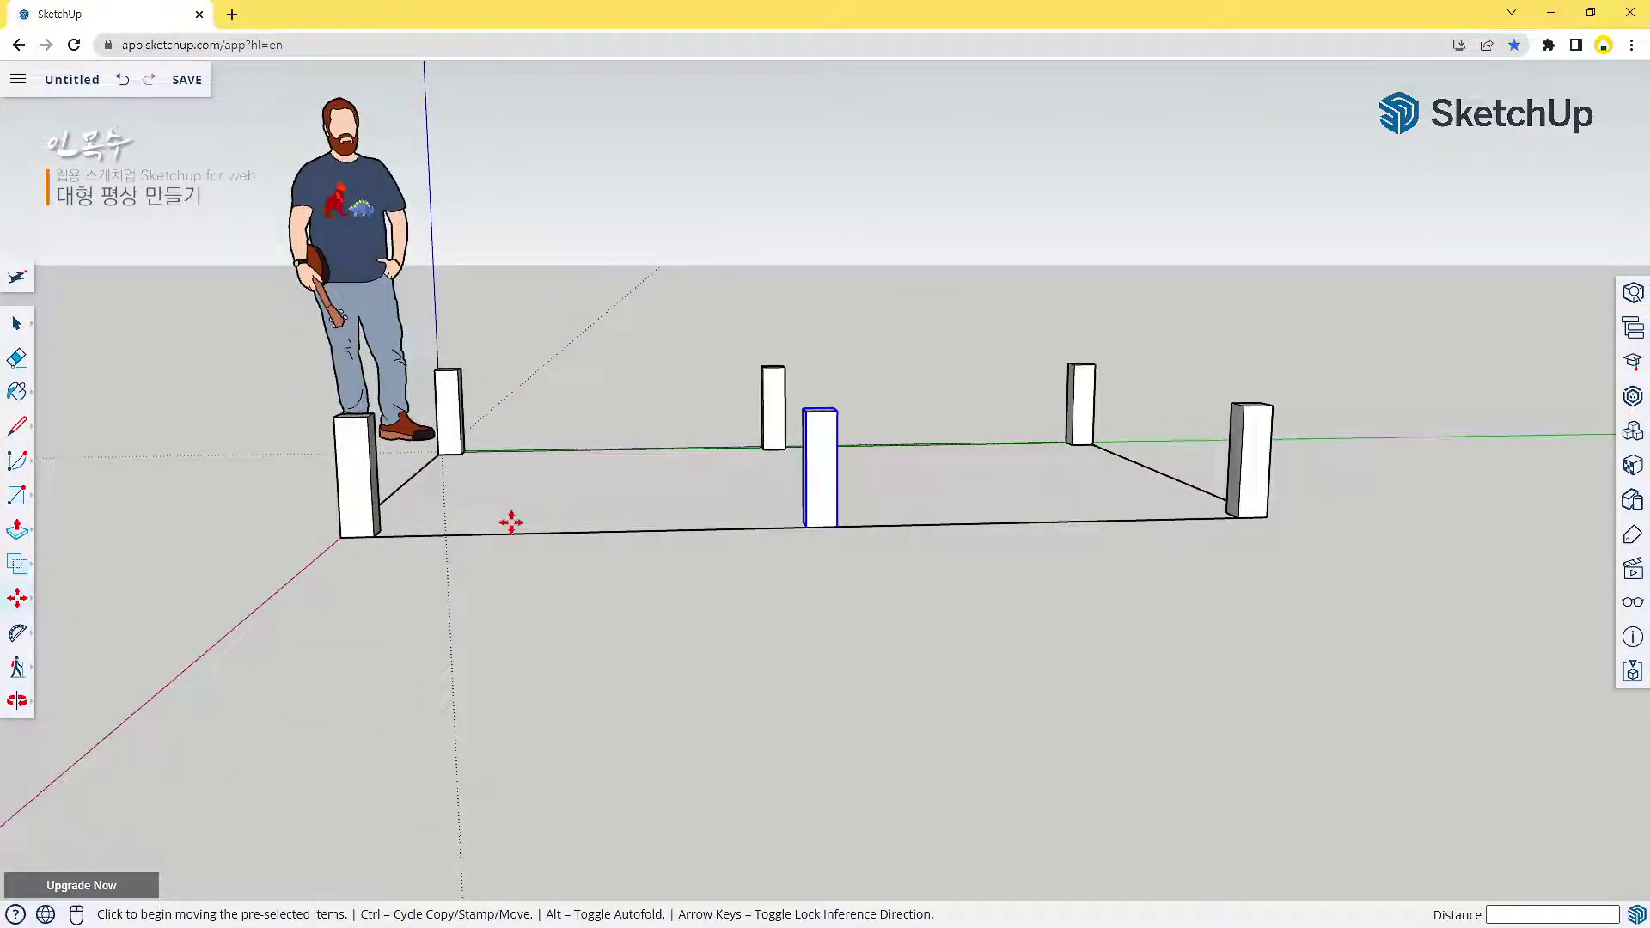
key("r")
left_click(334, 417)
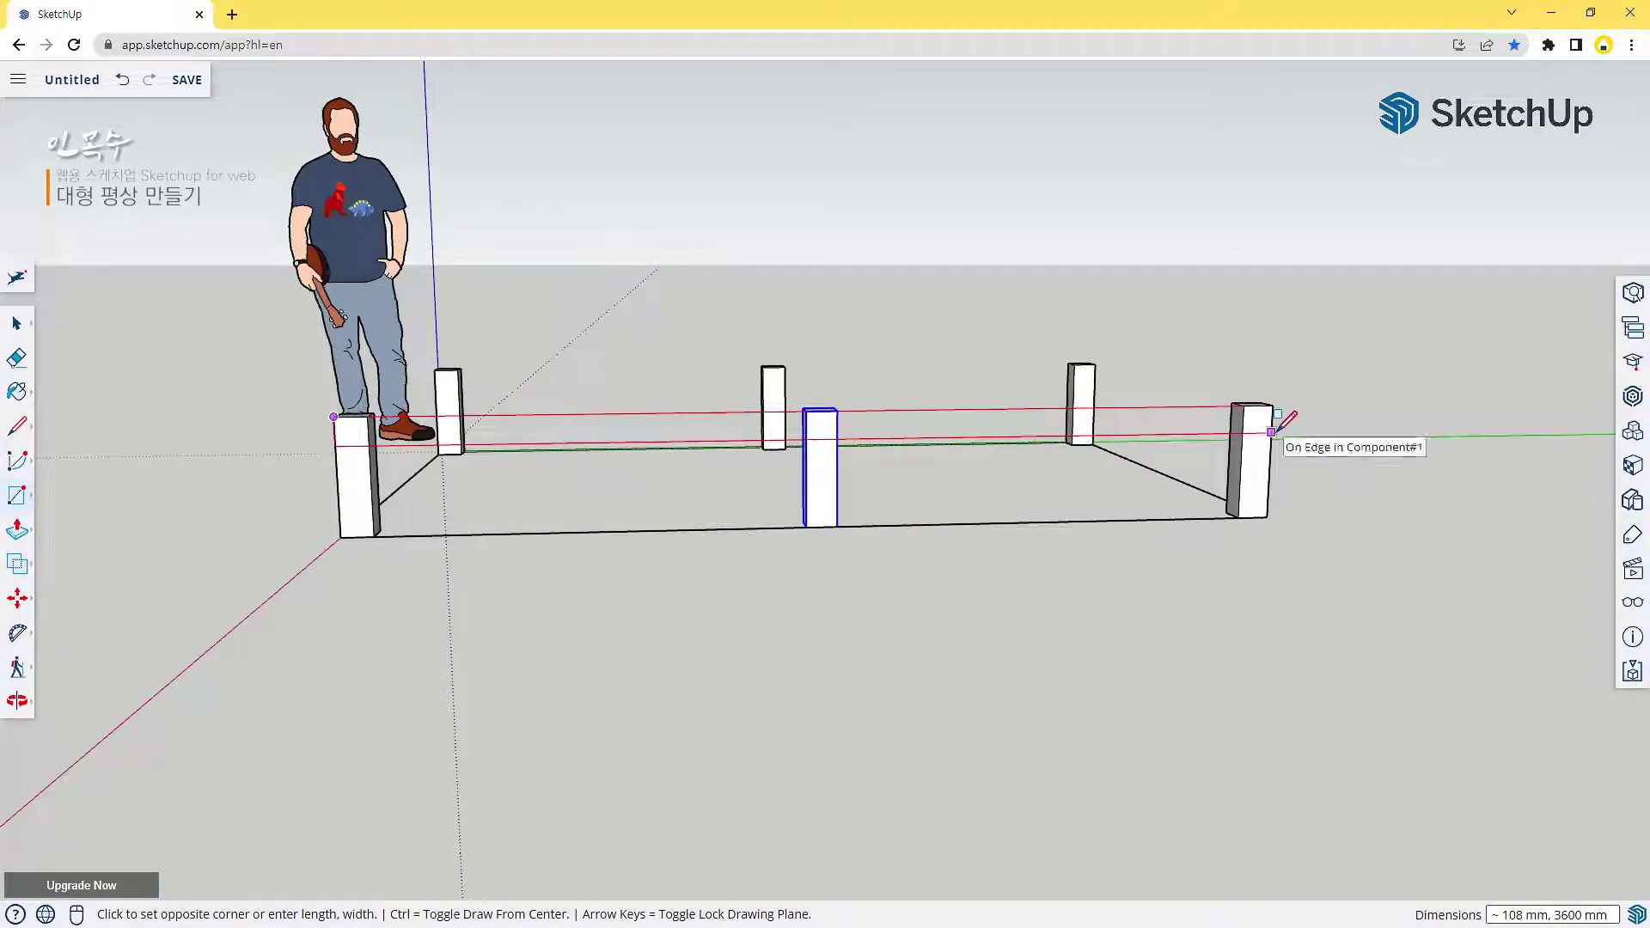
type("127,3600")
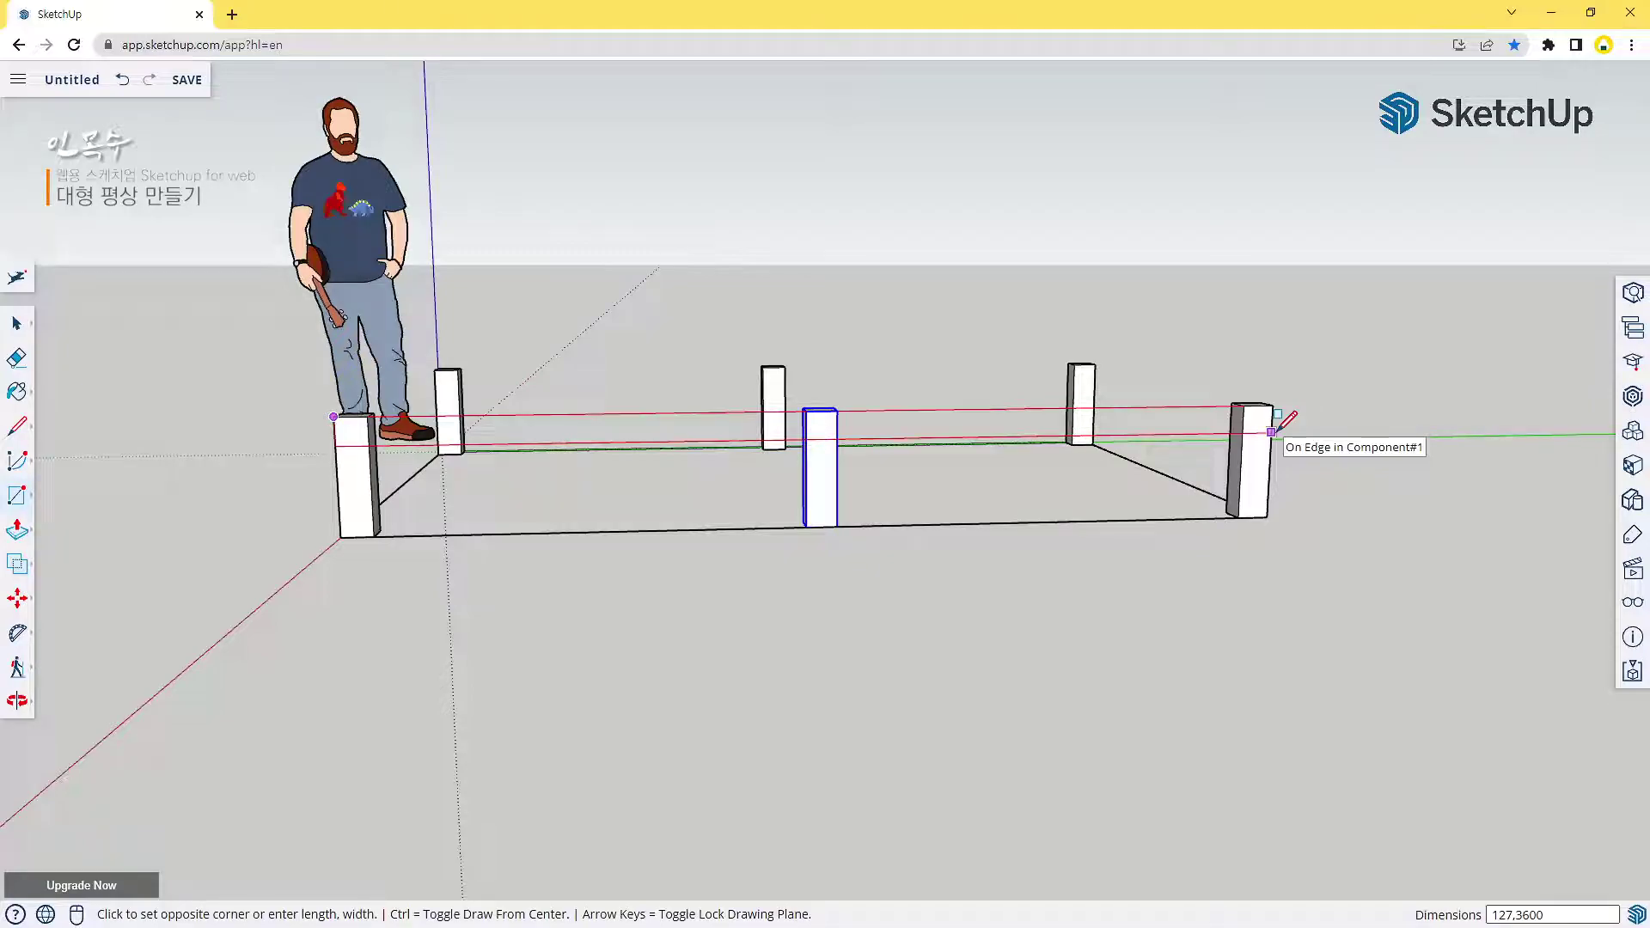
key("Return")
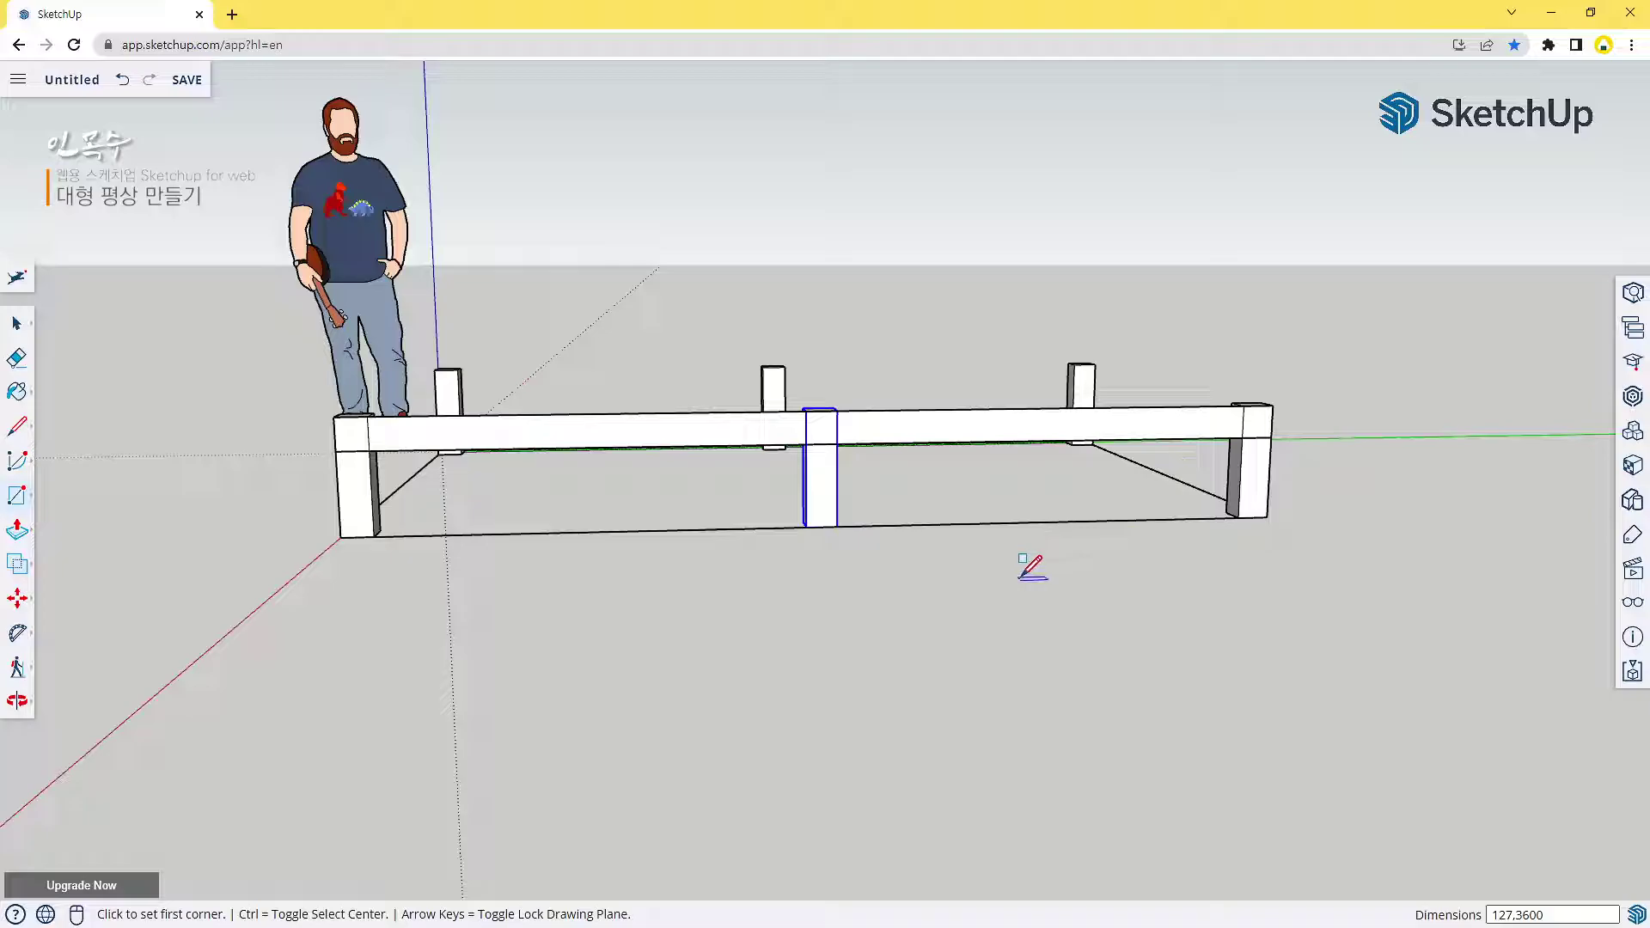
Extrude the long rail face outward 38 mm and make the resulting board a component
key("p")
left_click_drag(954, 443, 974, 509)
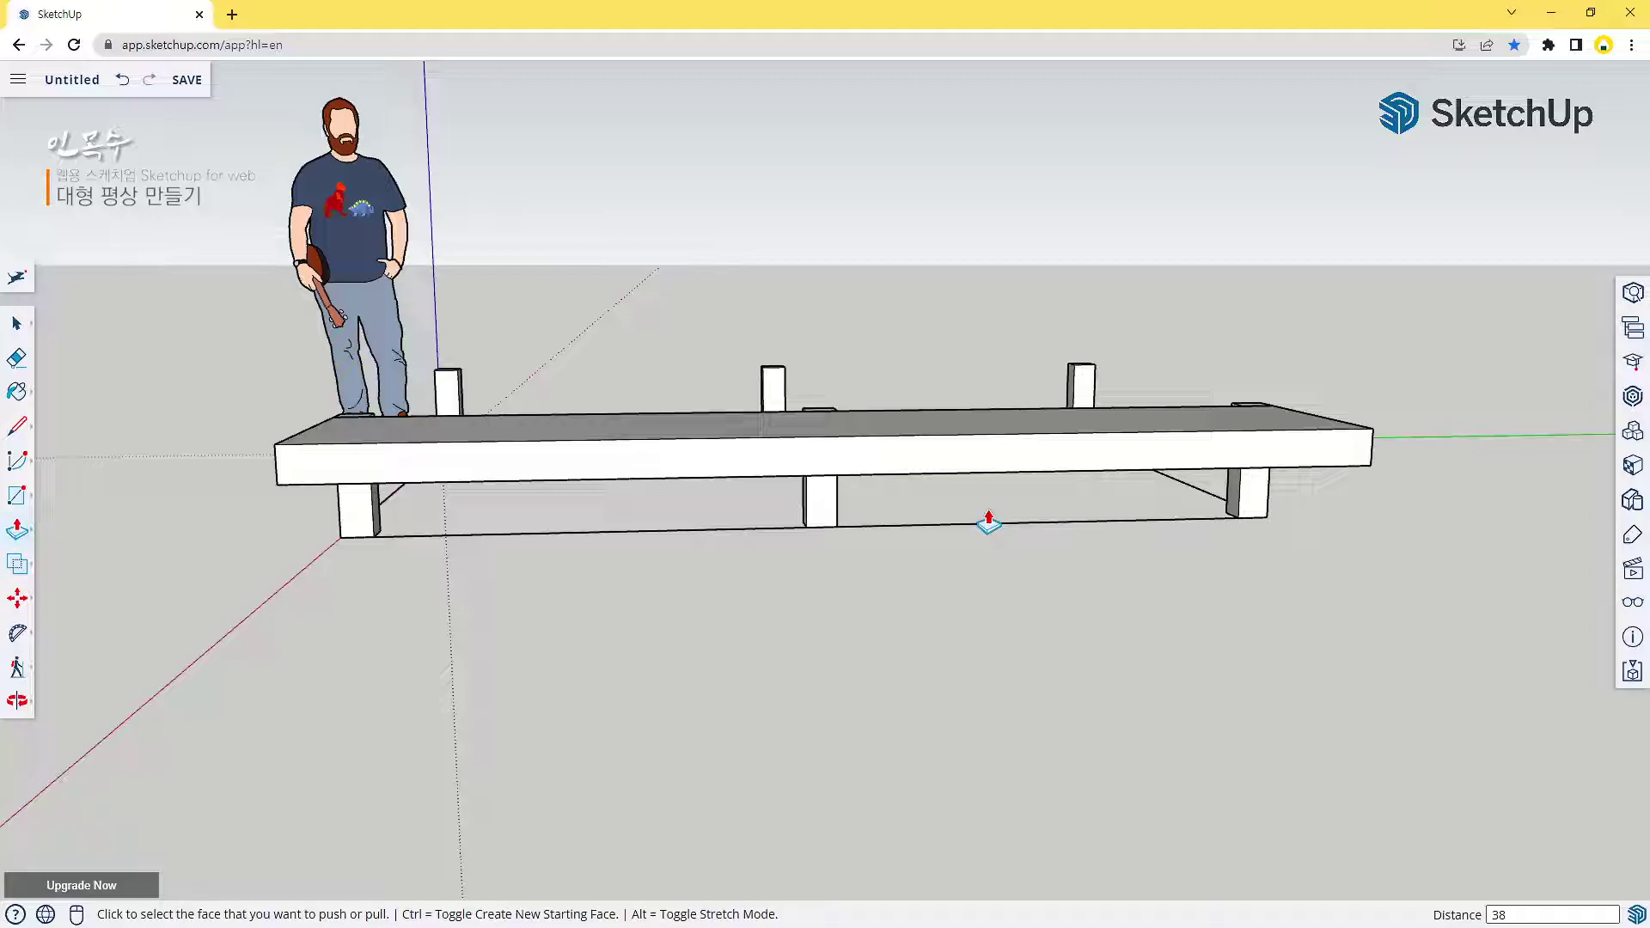
key("Return")
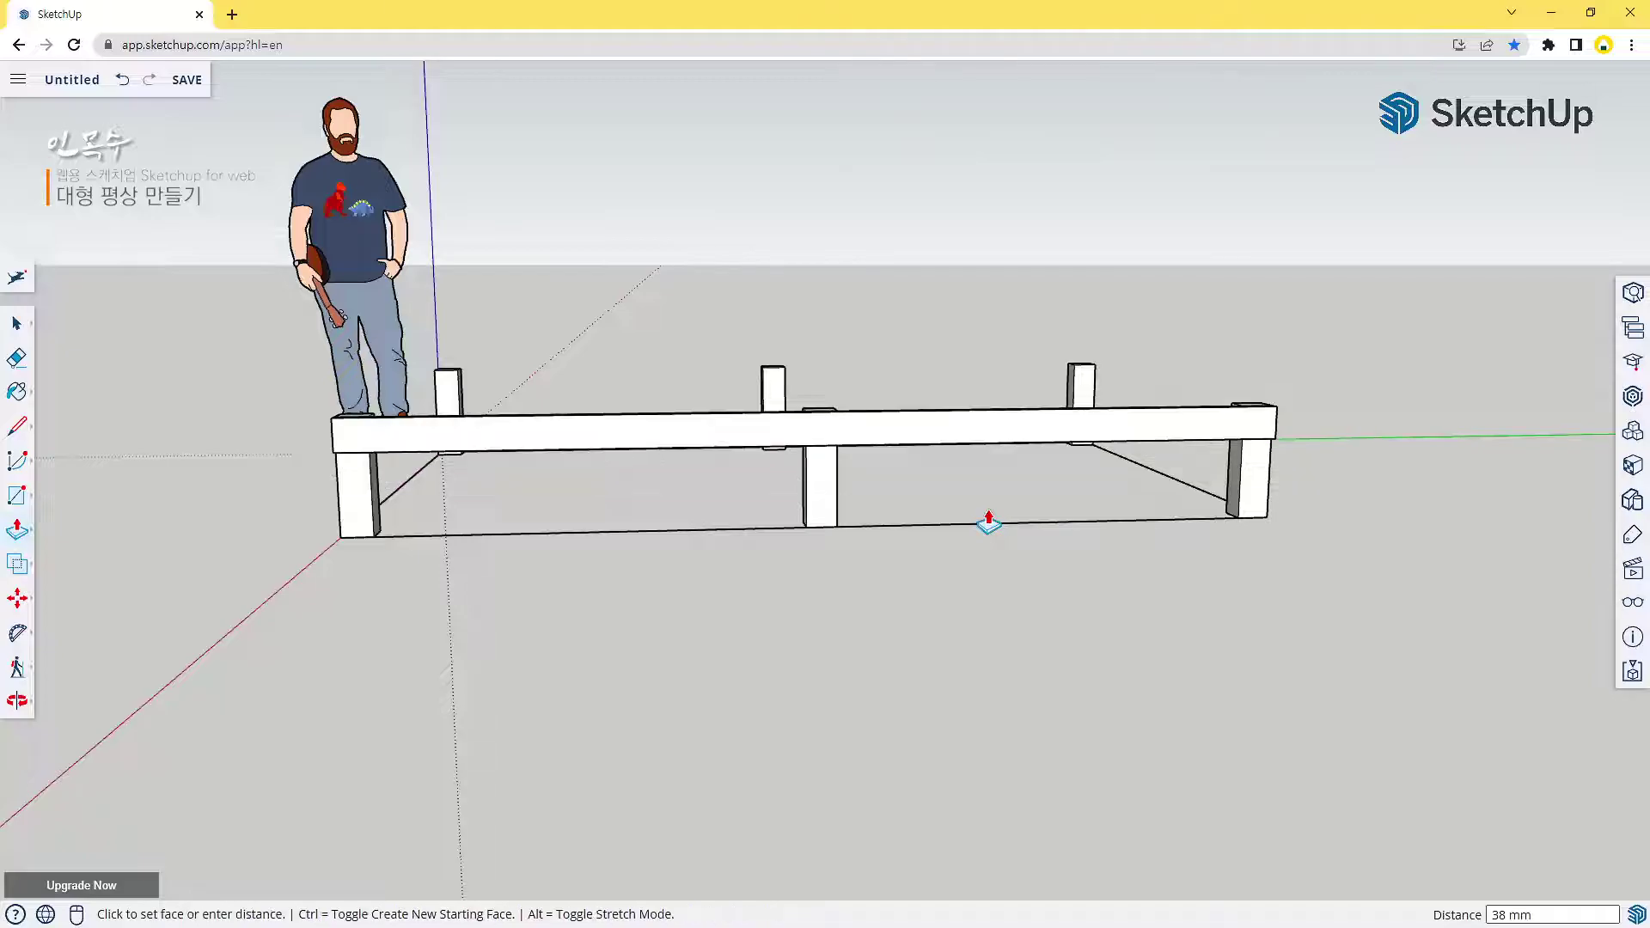
middle_click_drag(980, 508, 747, 737)
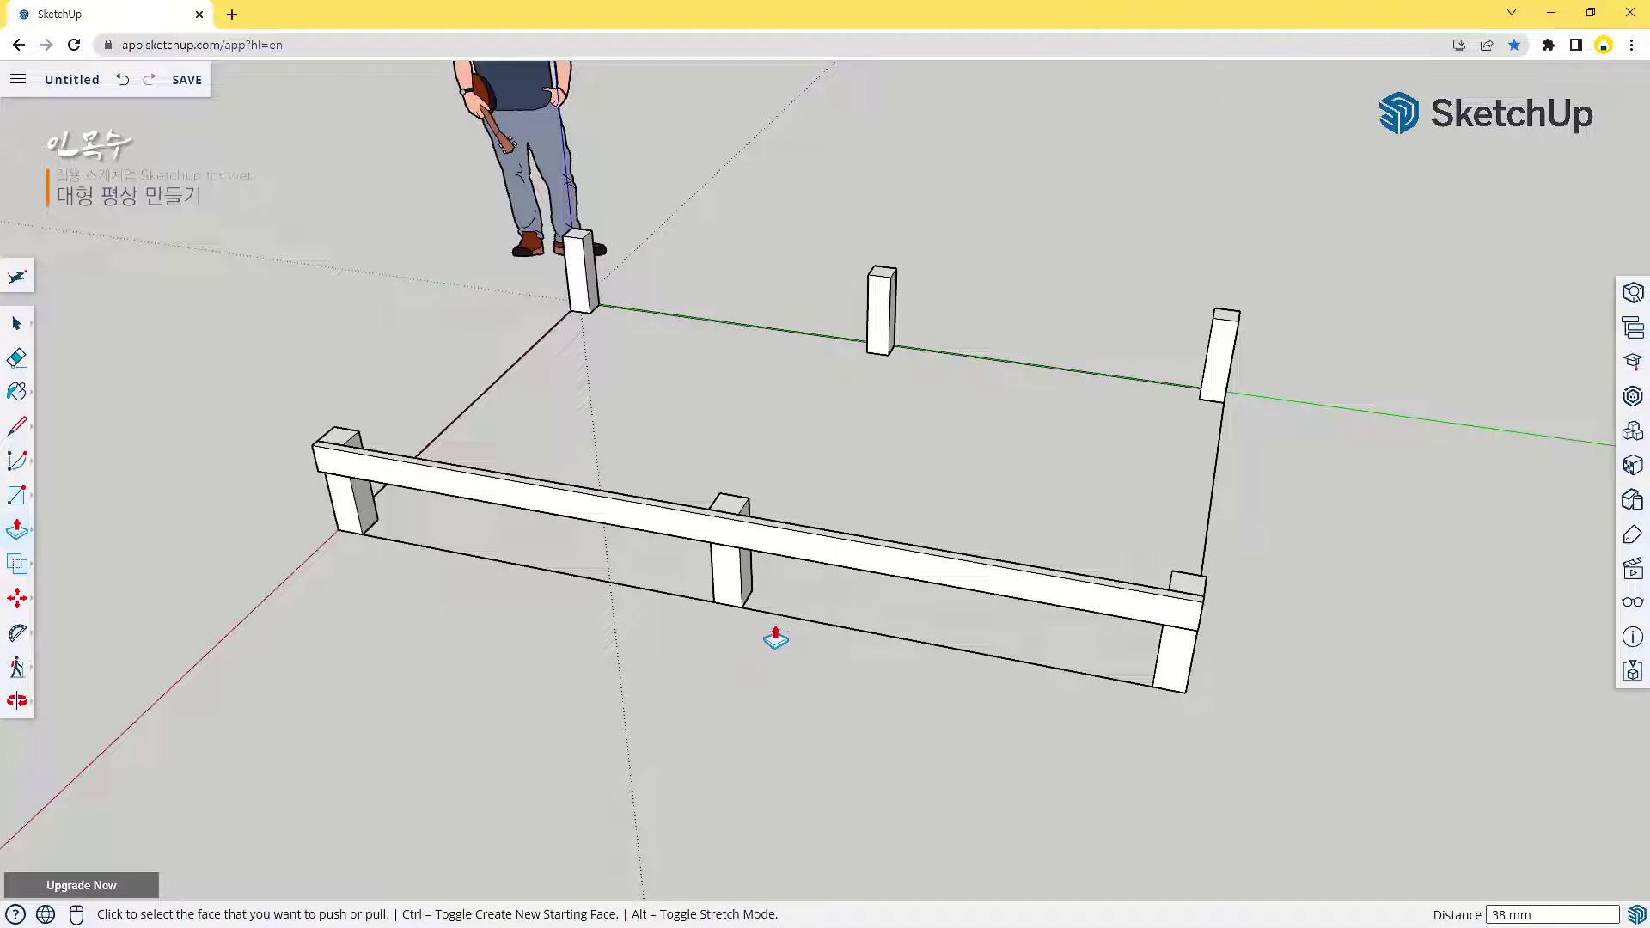
key("space")
double_click(829, 556)
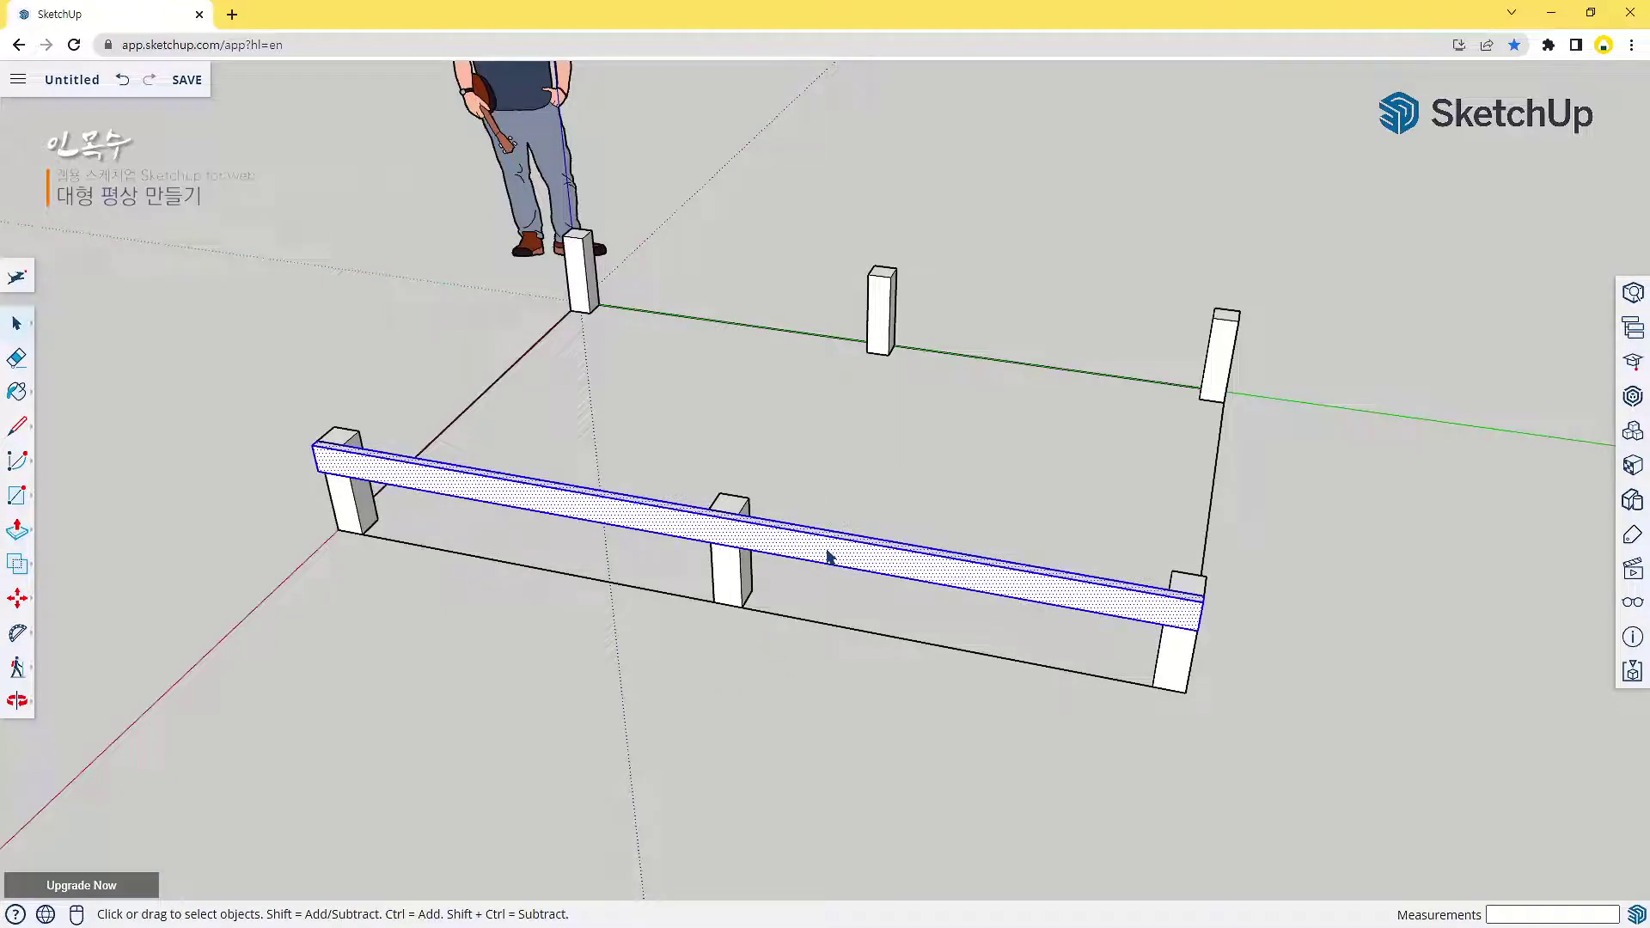
key("g")
left_click(937, 679)
Move the long rail 38 mm up along the blue axis, above the leg tops
middle_click_drag(1290, 679, 673, 564)
scroll(661, 541, "up", 3)
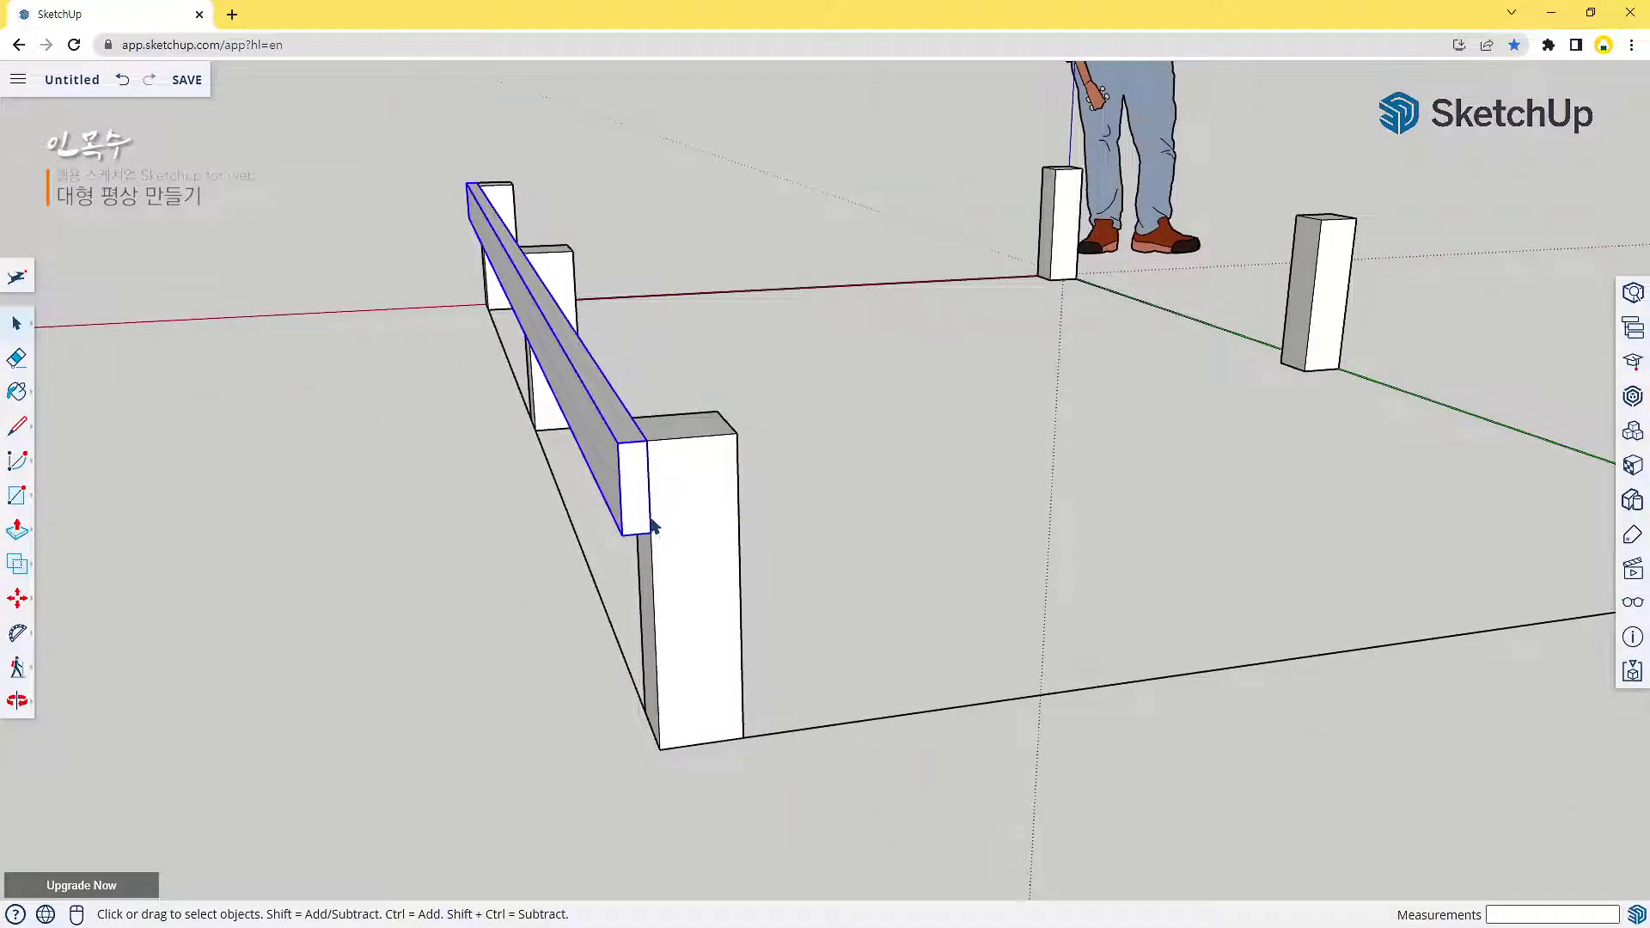
key("m")
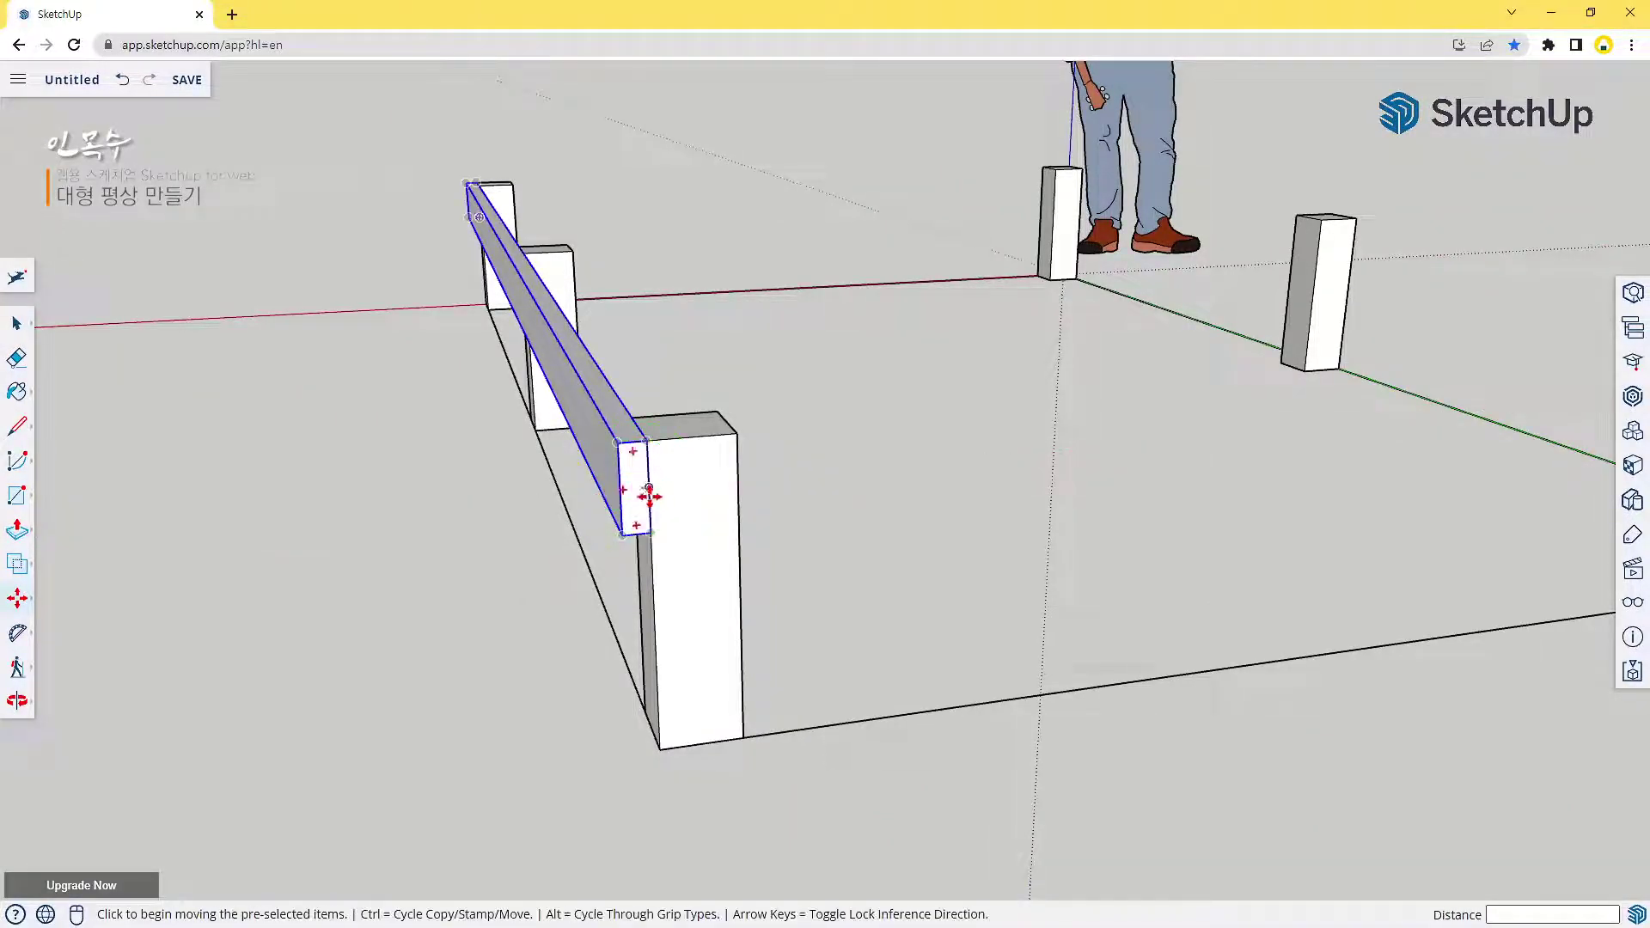
left_click(651, 491)
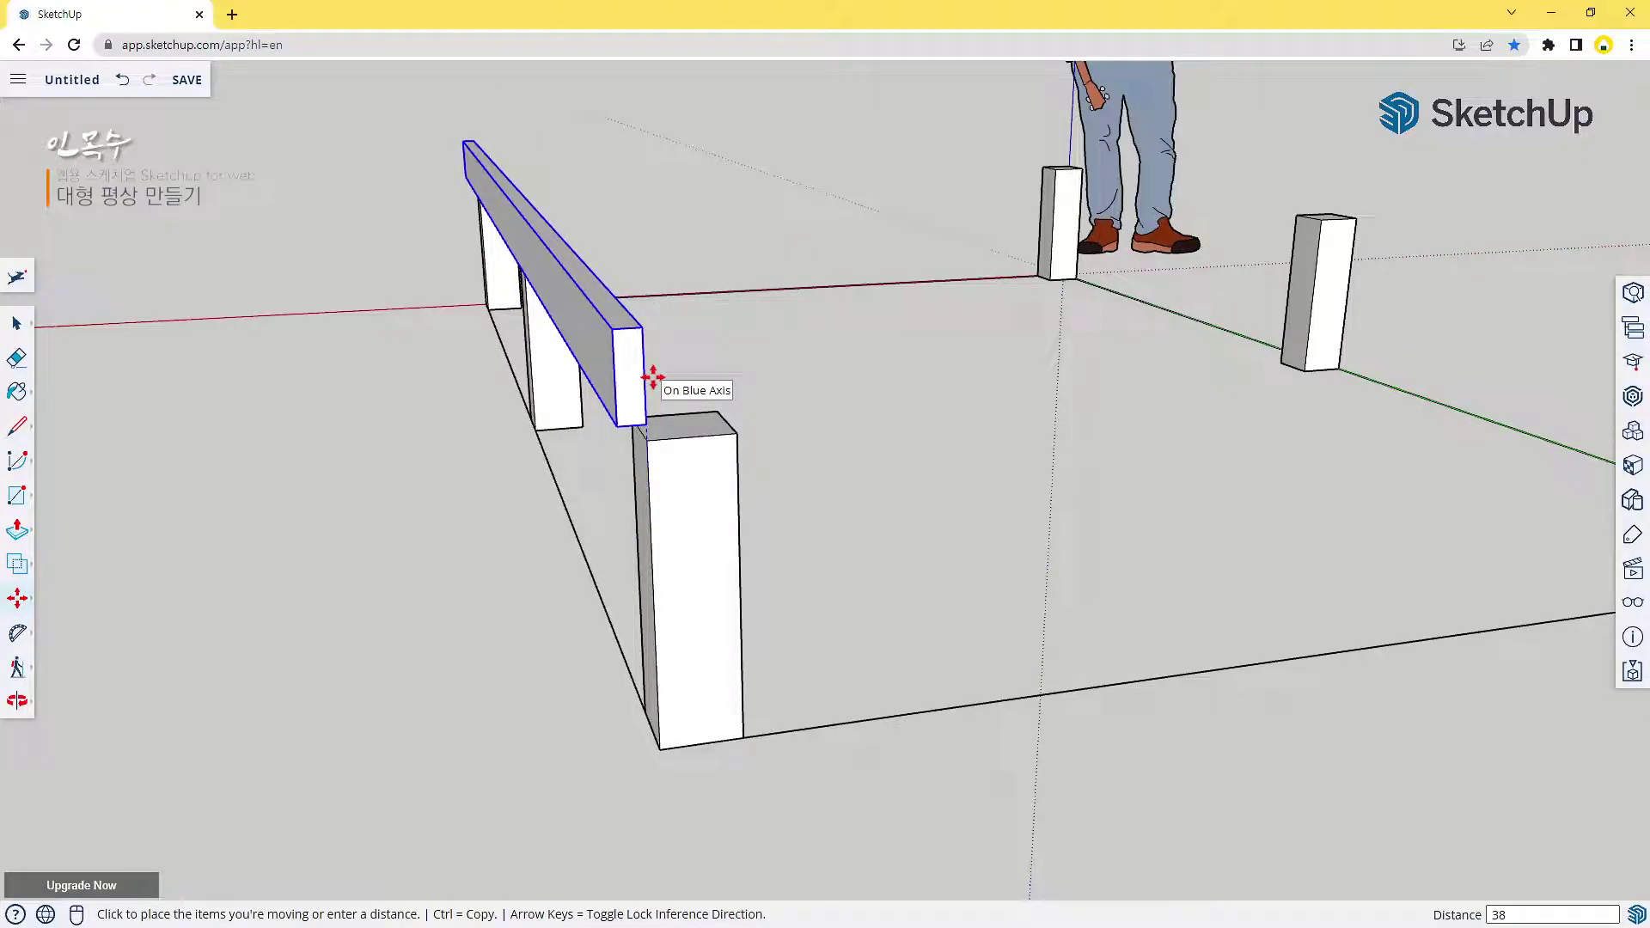
key("Return")
Copy the long rail 2438 mm along the red axis onto the outer faces of the opposite row of legs
middle_click_drag(979, 610, 906, 550)
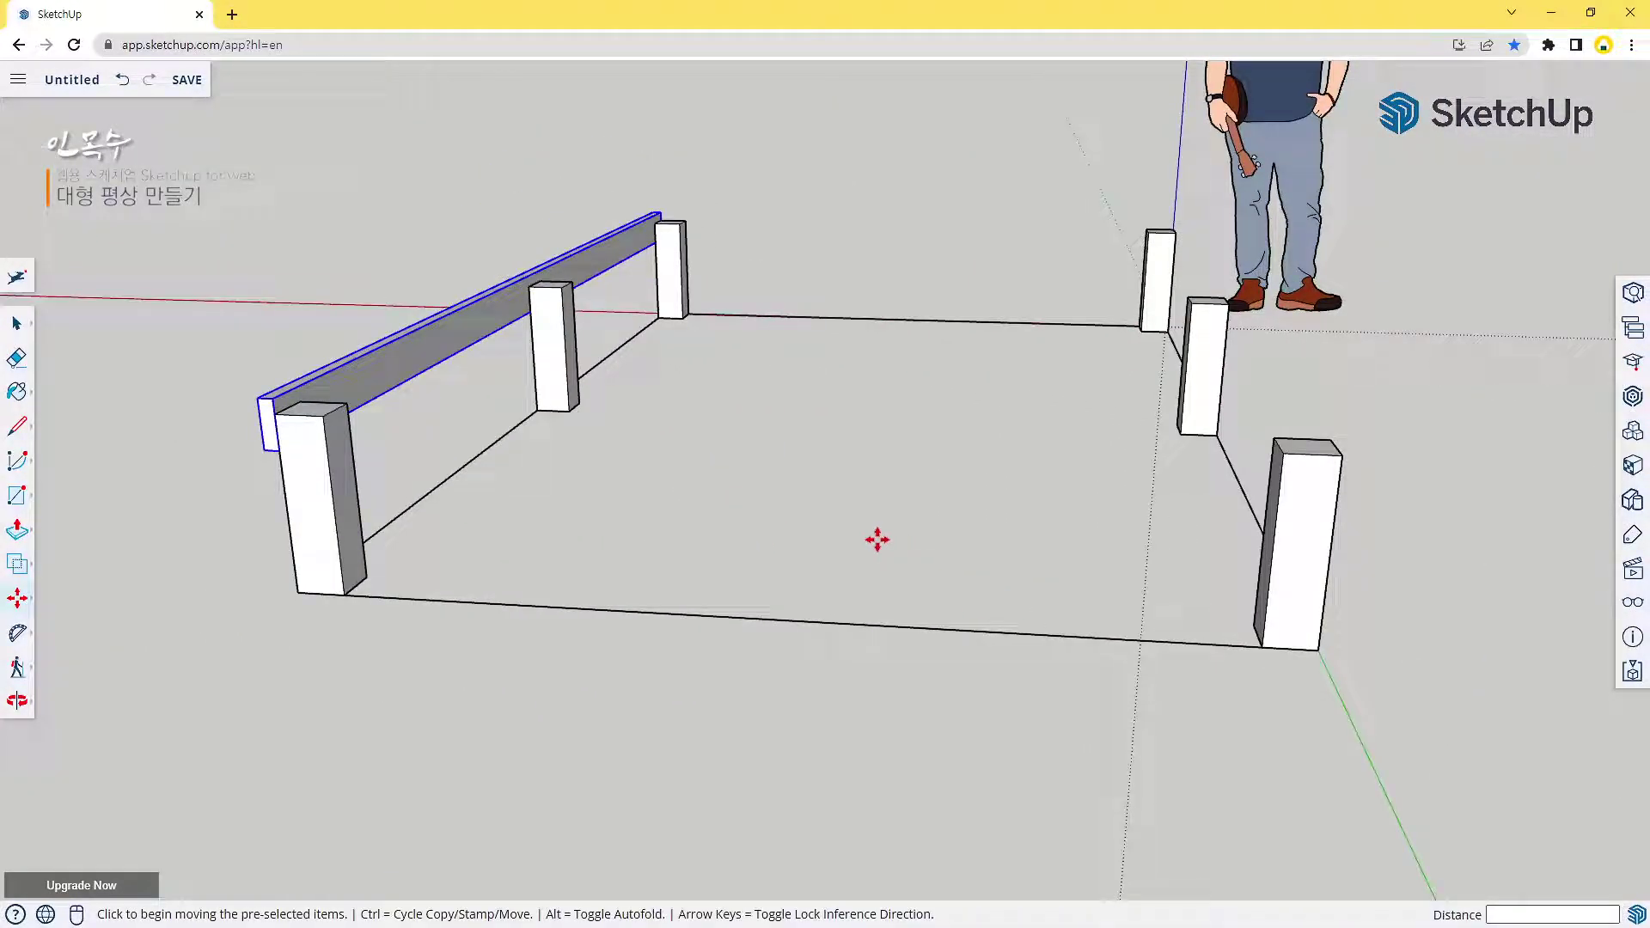
key("ctrl")
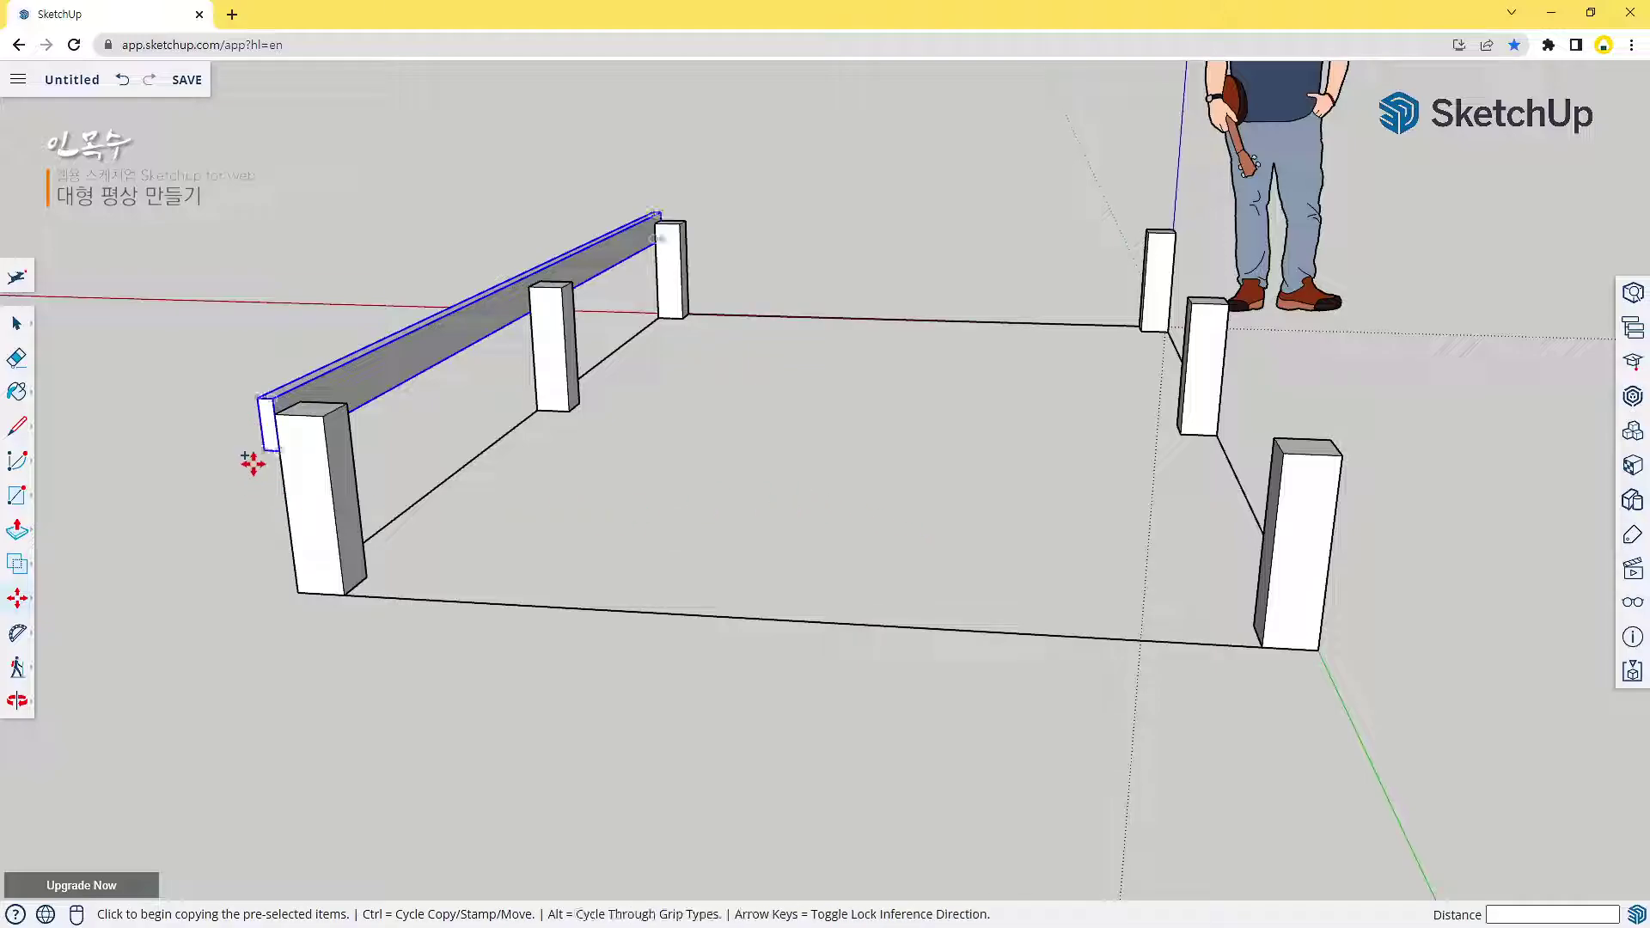
left_click(266, 449)
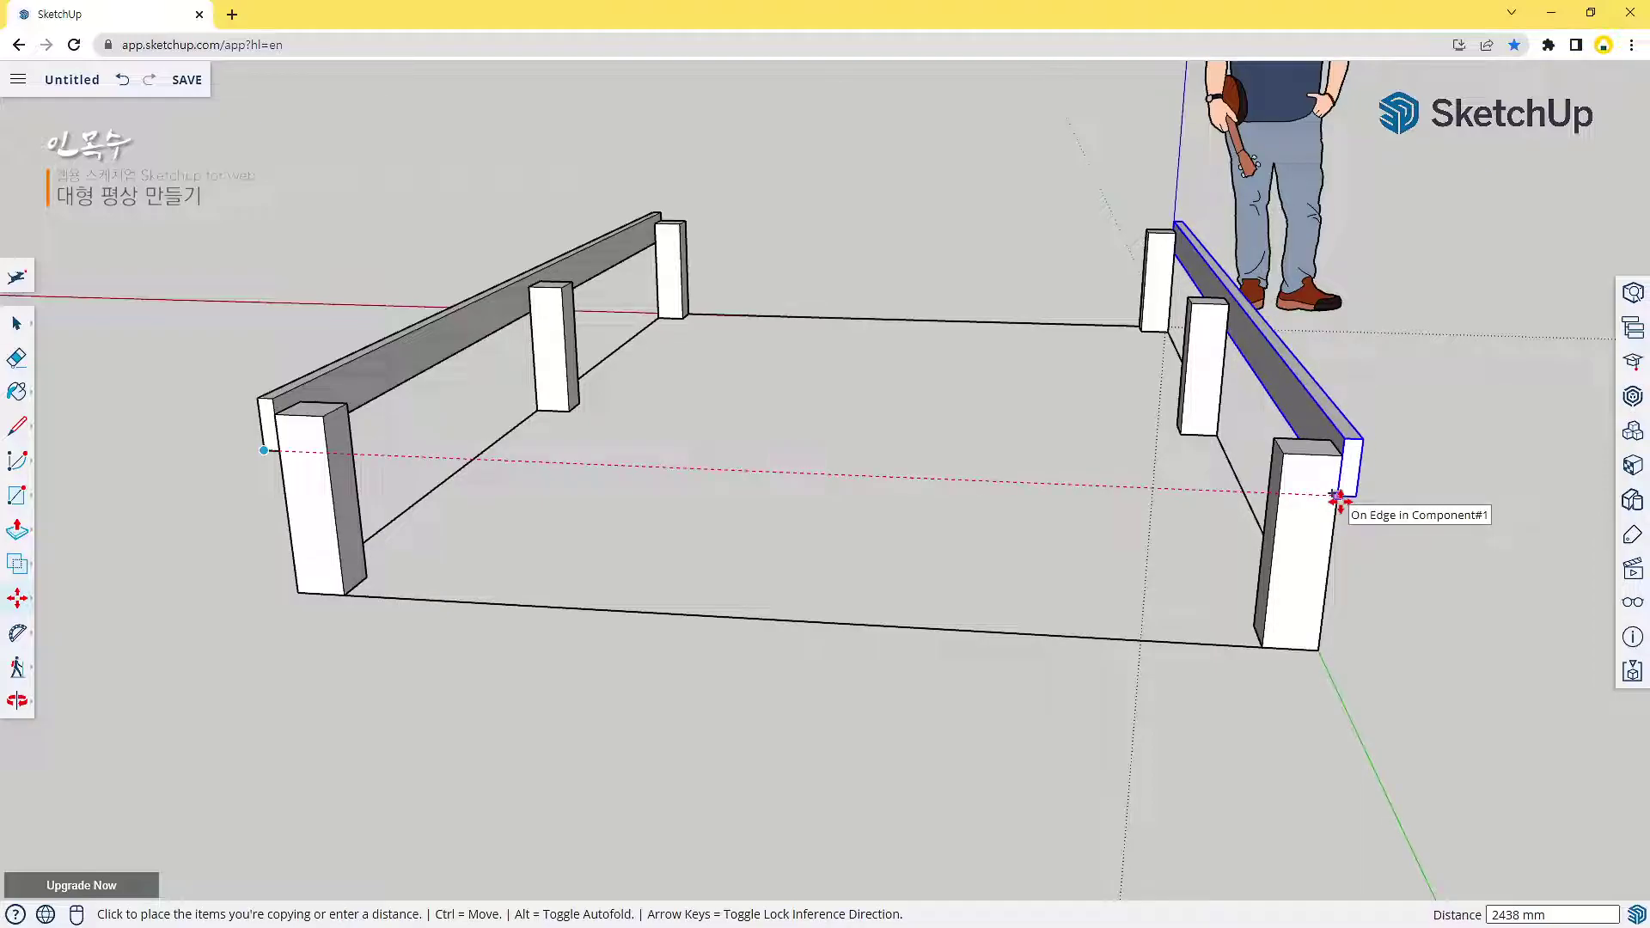
left_click(1336, 496)
Draw a 2476 × 127 mm rectangle across the ends of both long rails on the short side away from the origin
mouse_move(1423, 582)
middle_mouse_down()
mouse_move(652, 611)
mouse_move(1308, 658)
mouse_move(1421, 579)
middle_mouse_up()
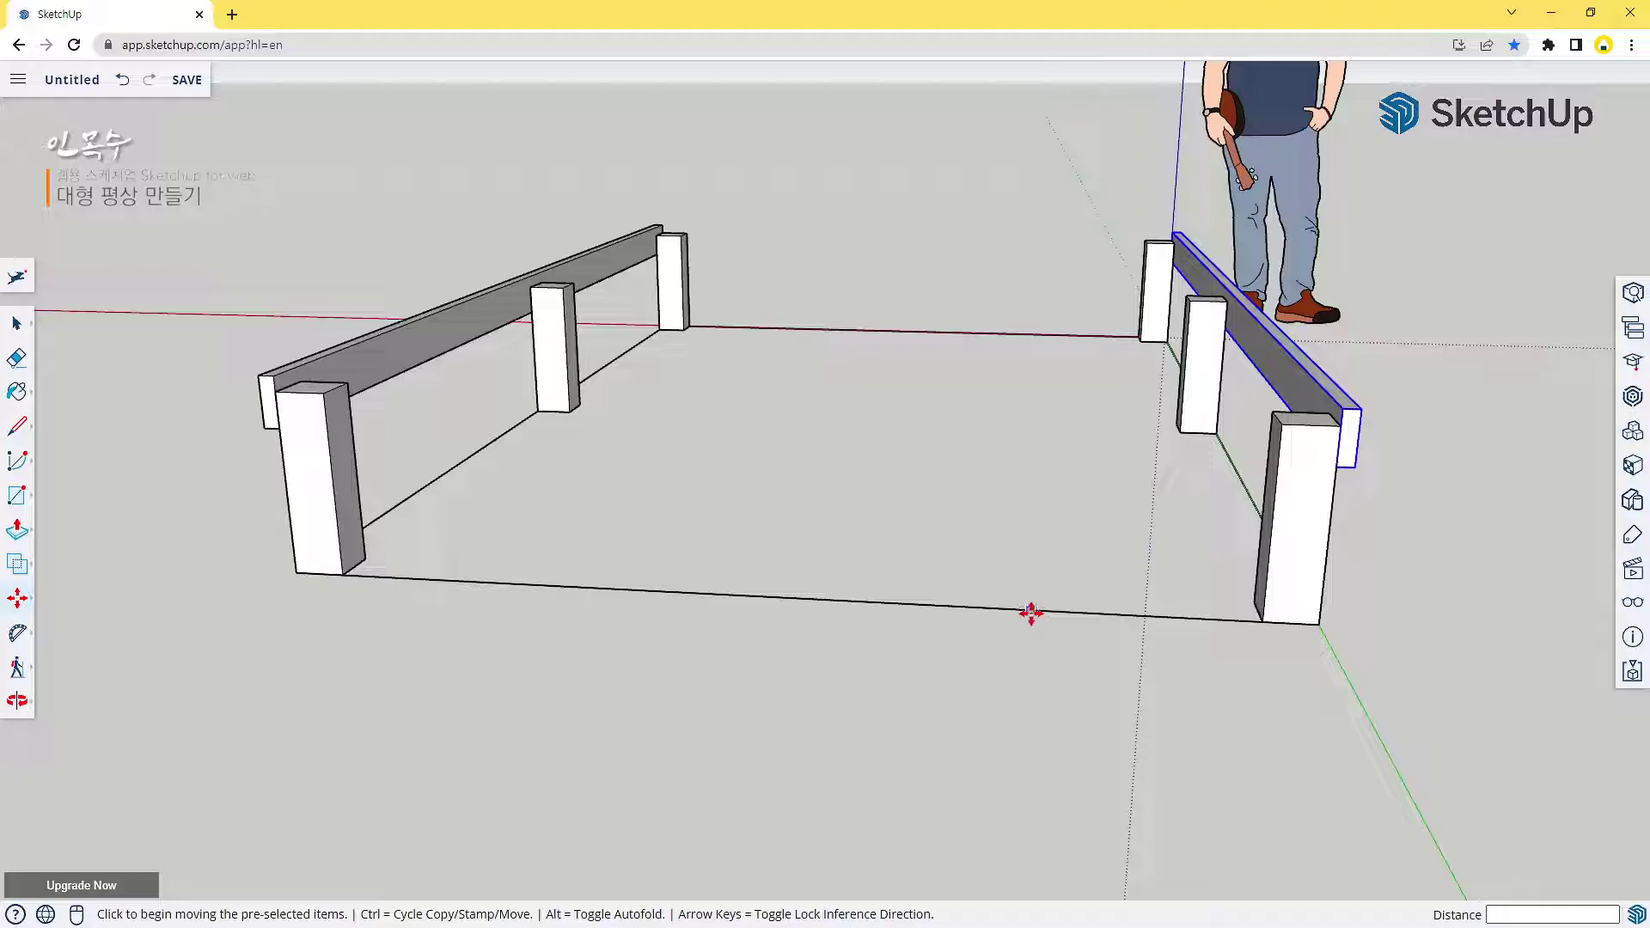
key("r")
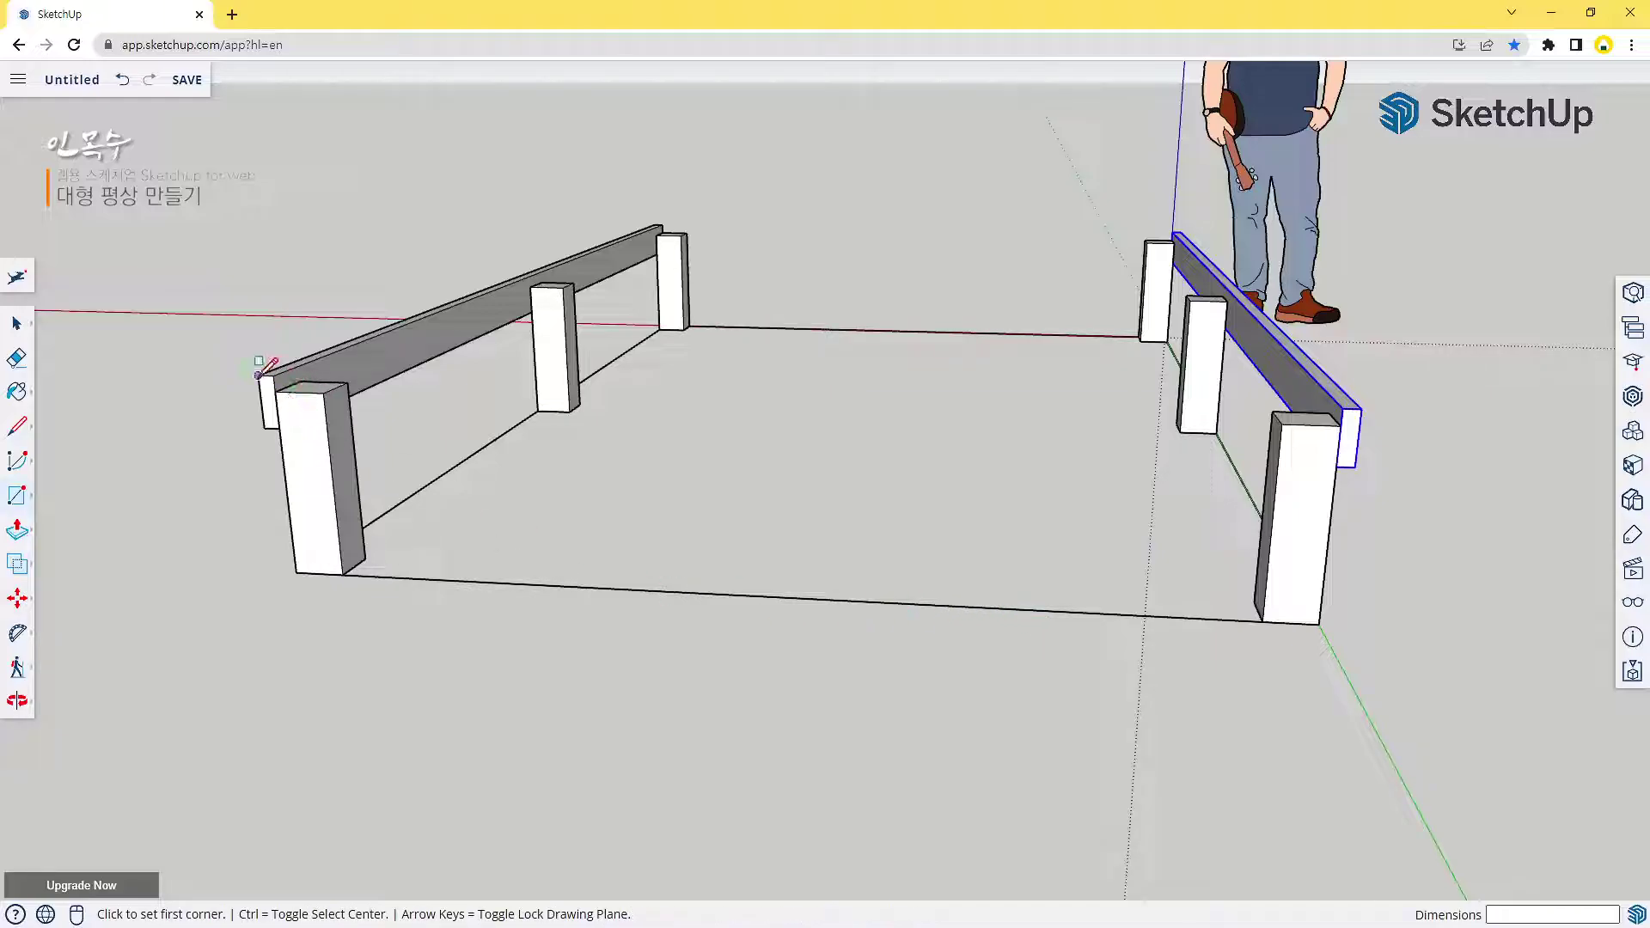
left_click(258, 375)
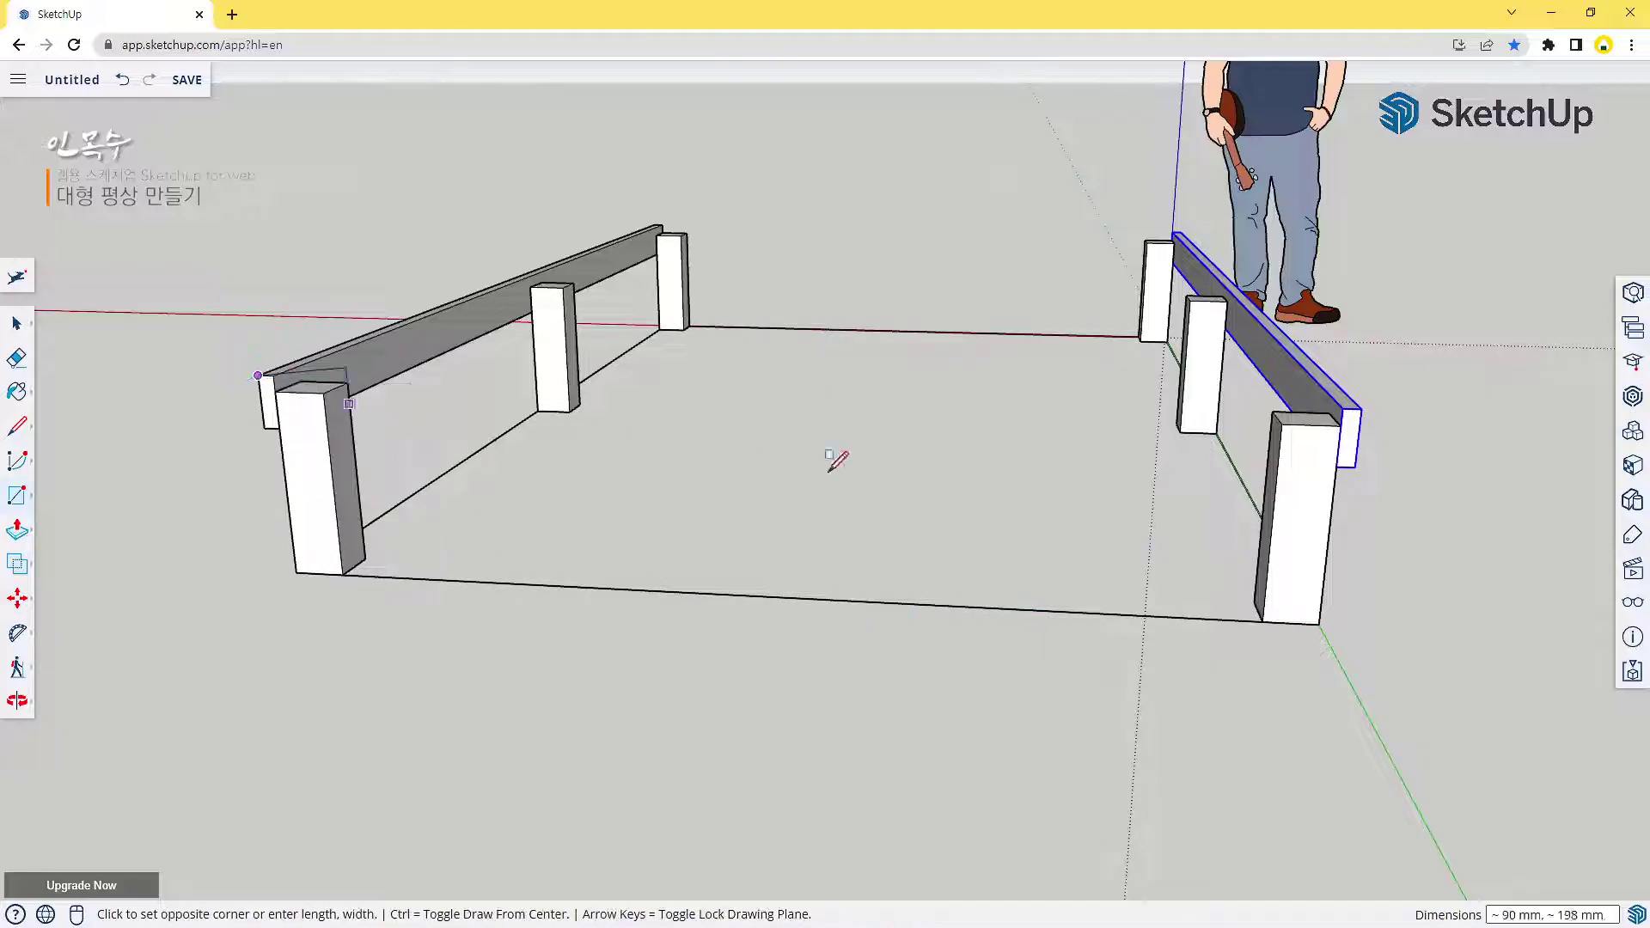
left_click(1355, 467)
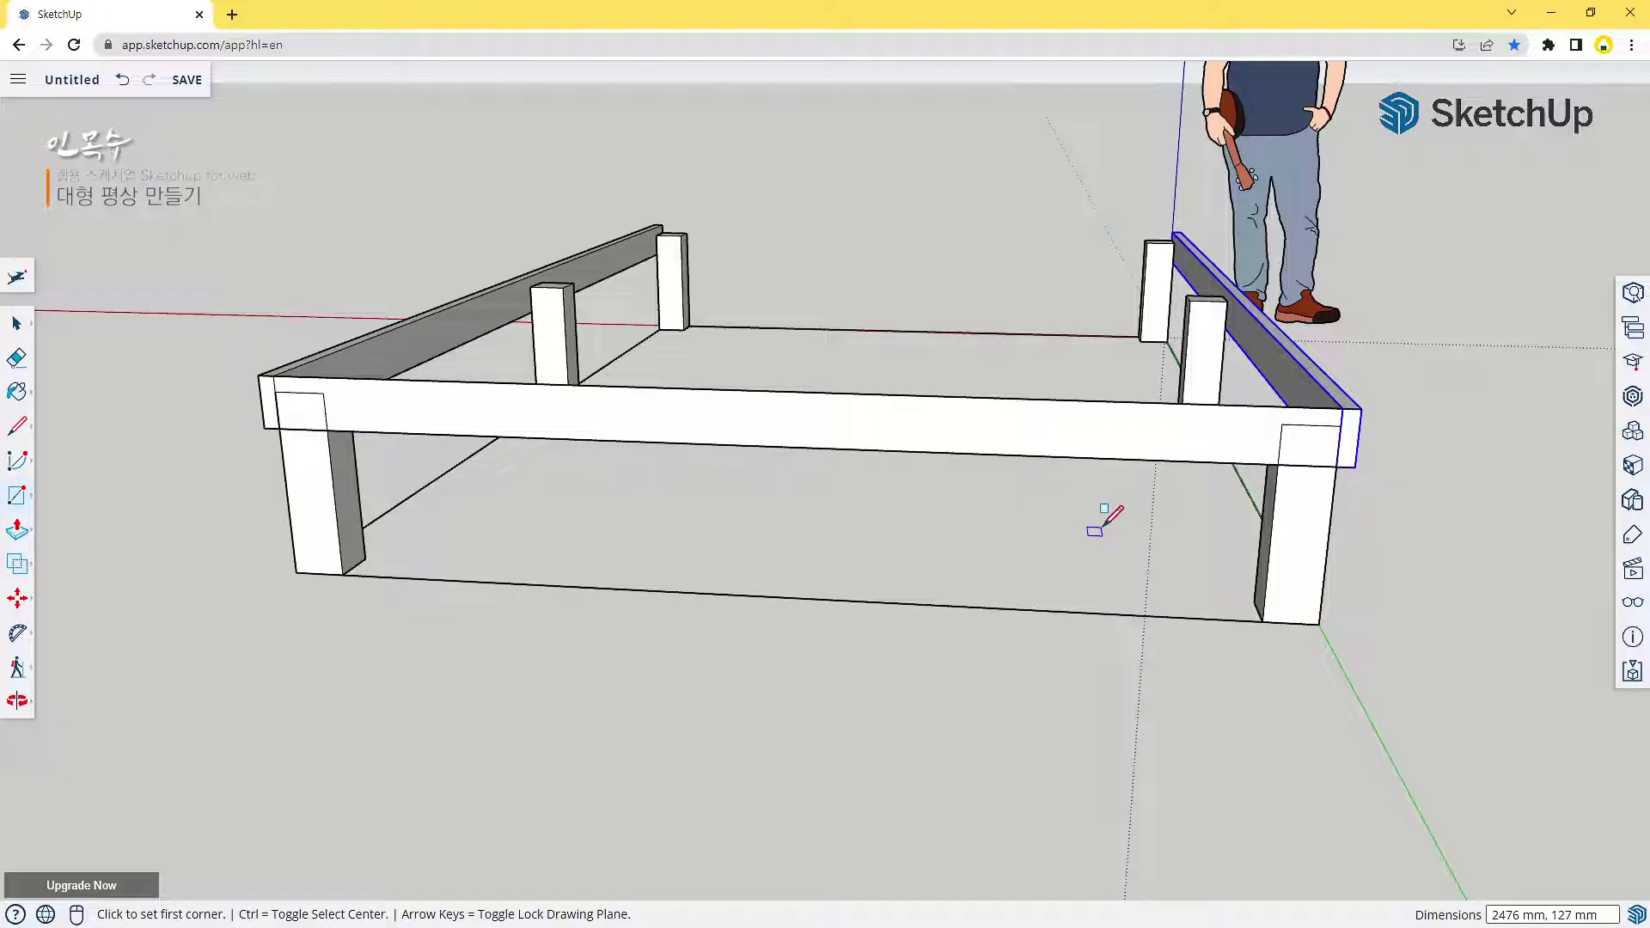
Extrude the short-side rail face outward 38 mm and make the resulting board a component
key("p")
left_click(1066, 447)
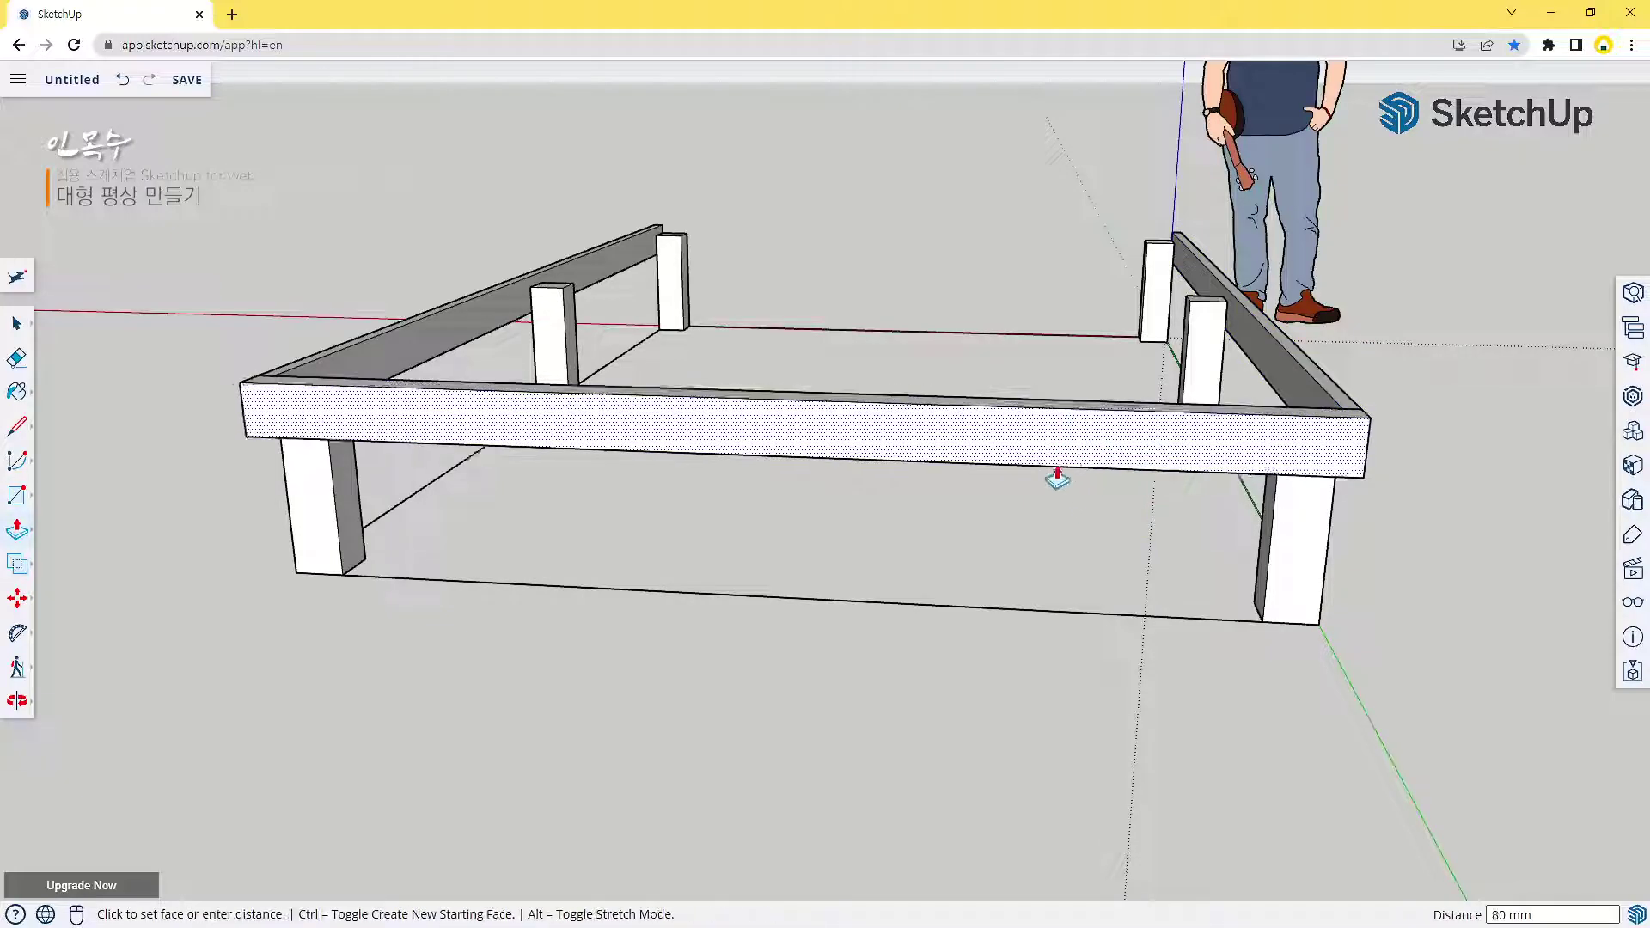
left_click(1051, 496)
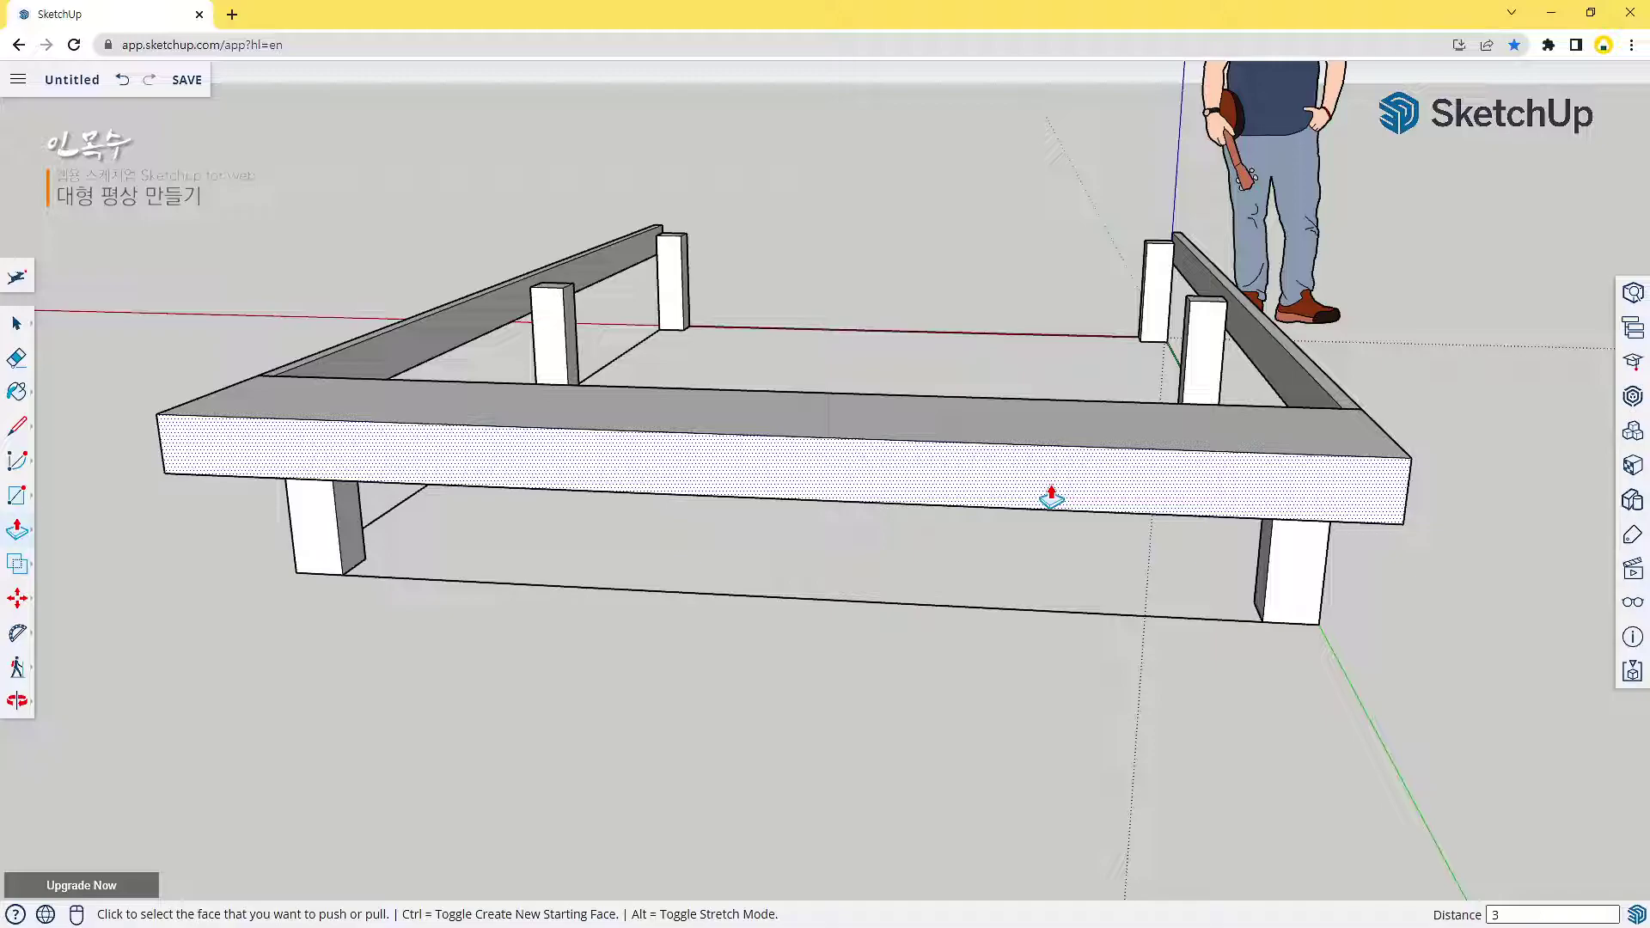
left_click(1051, 496)
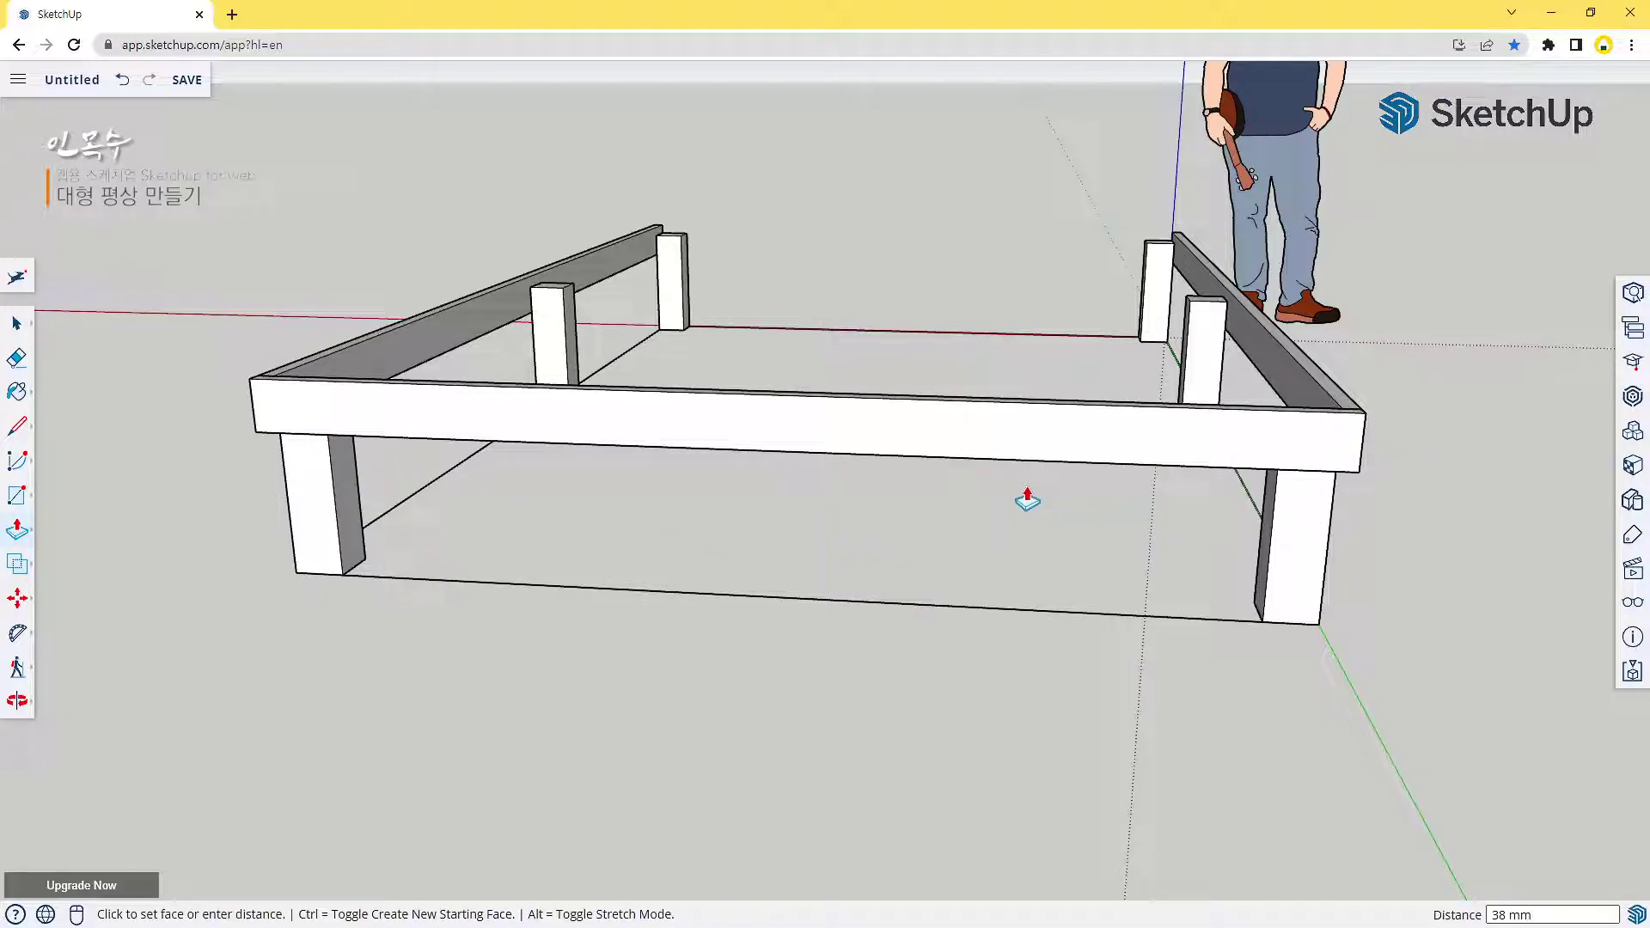
key("space")
left_click(940, 446)
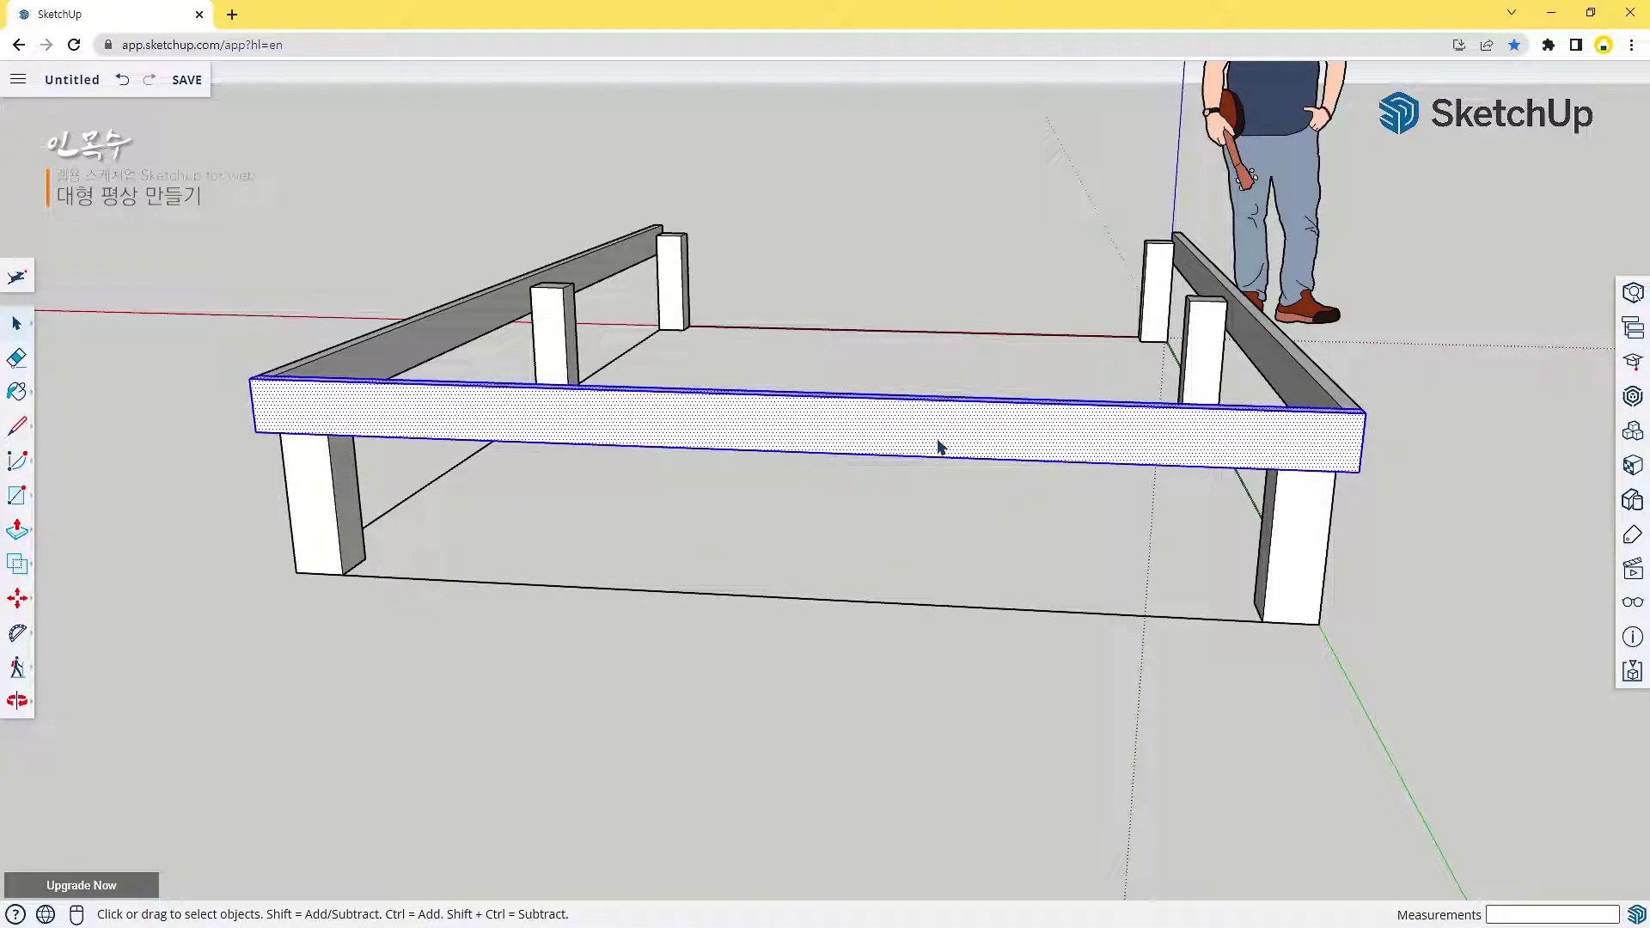
key("g")
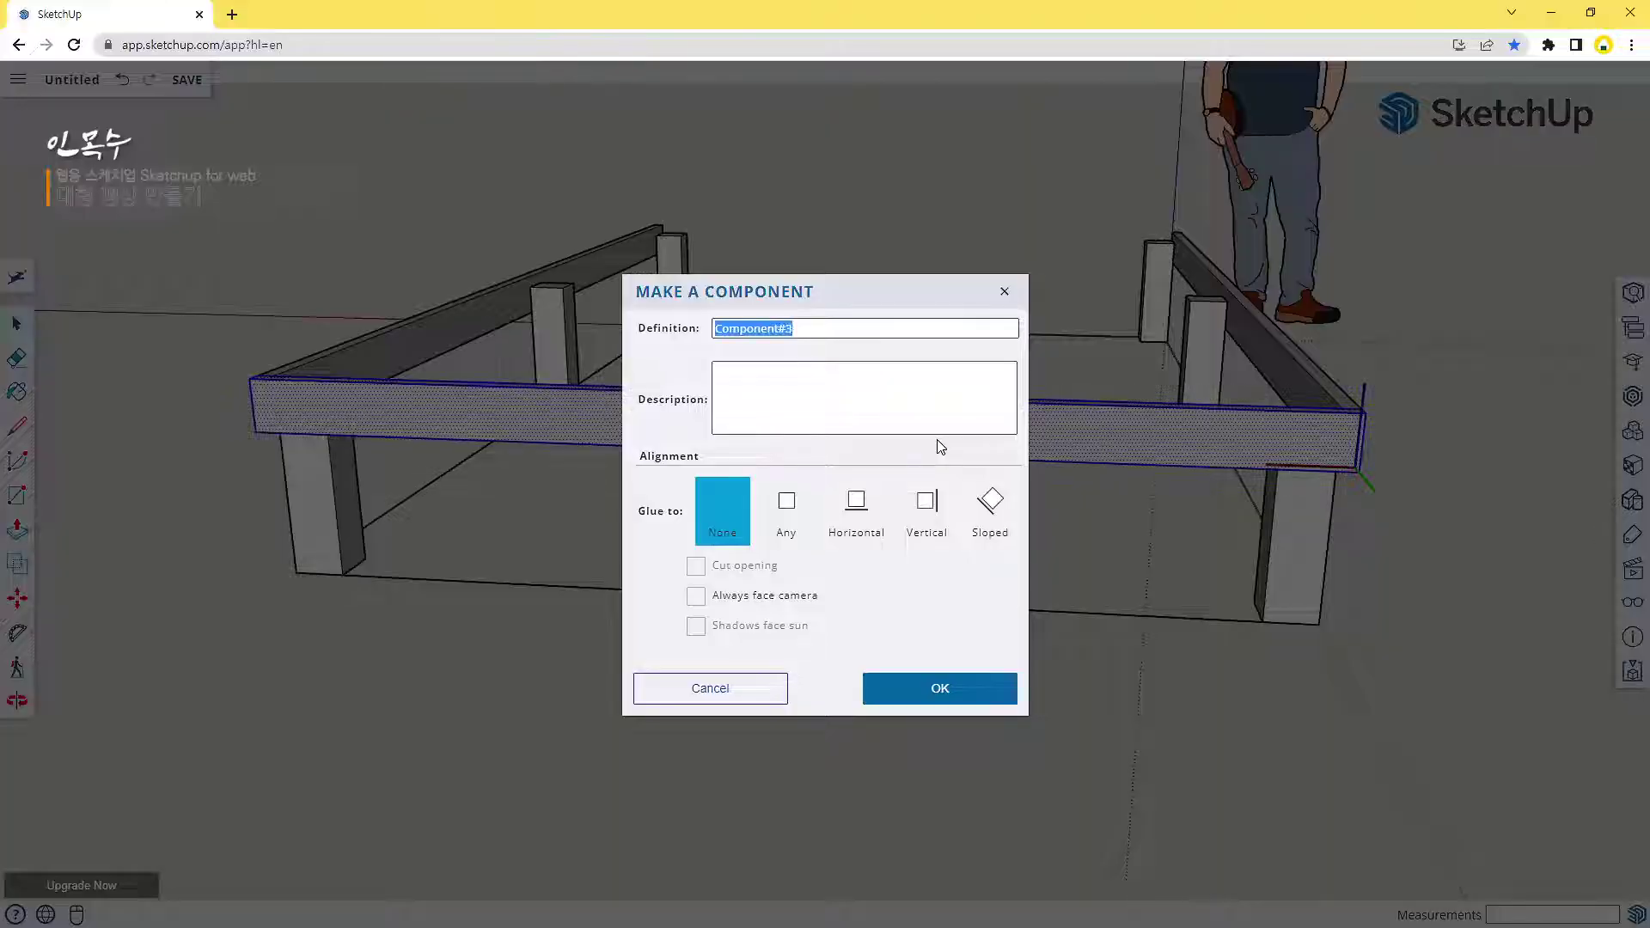
key("Return")
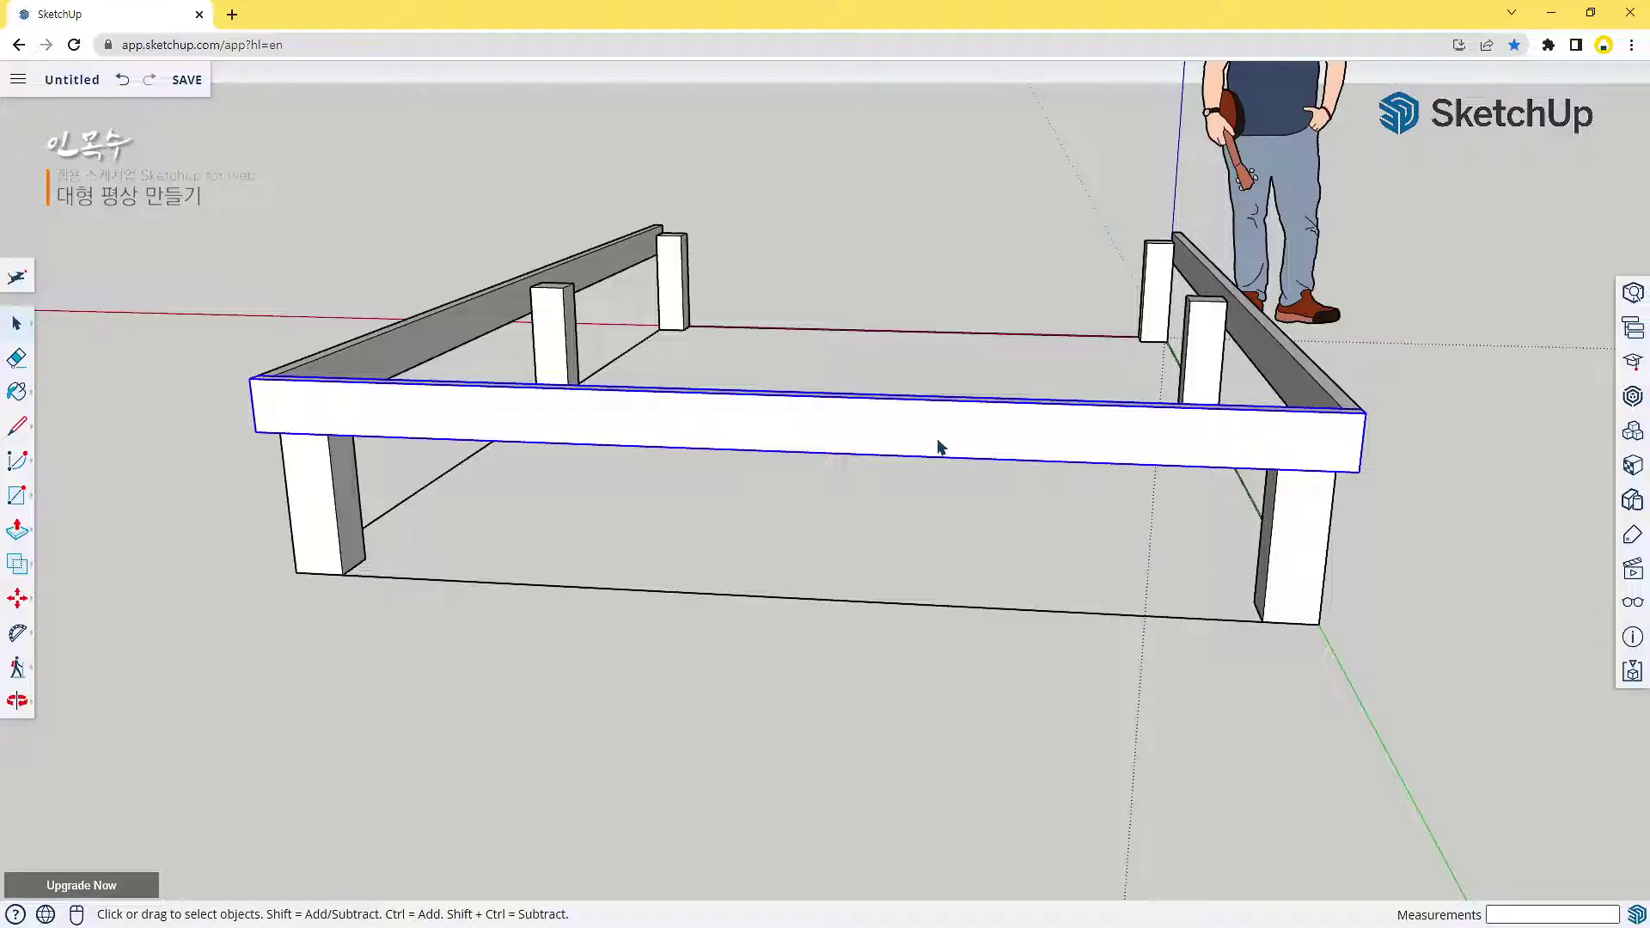
Copy the short rail along the green axis against the opposite ends of the long rails, closing the frame
middle_click_drag(1230, 540, 416, 578)
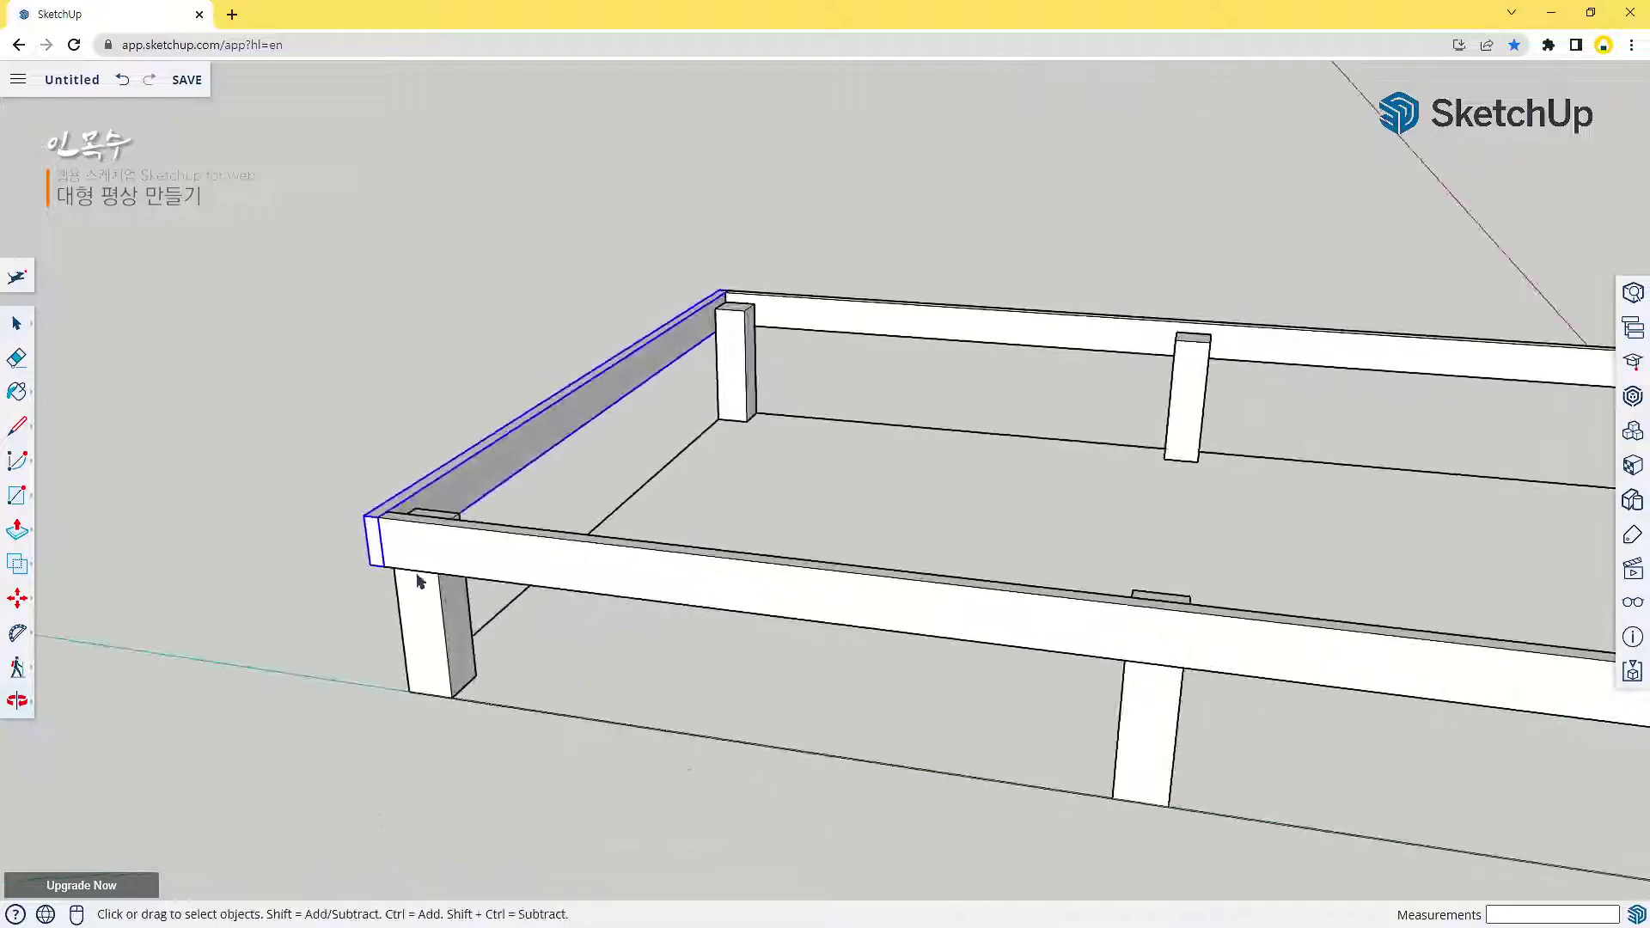
middle_click_drag(619, 580, 545, 507)
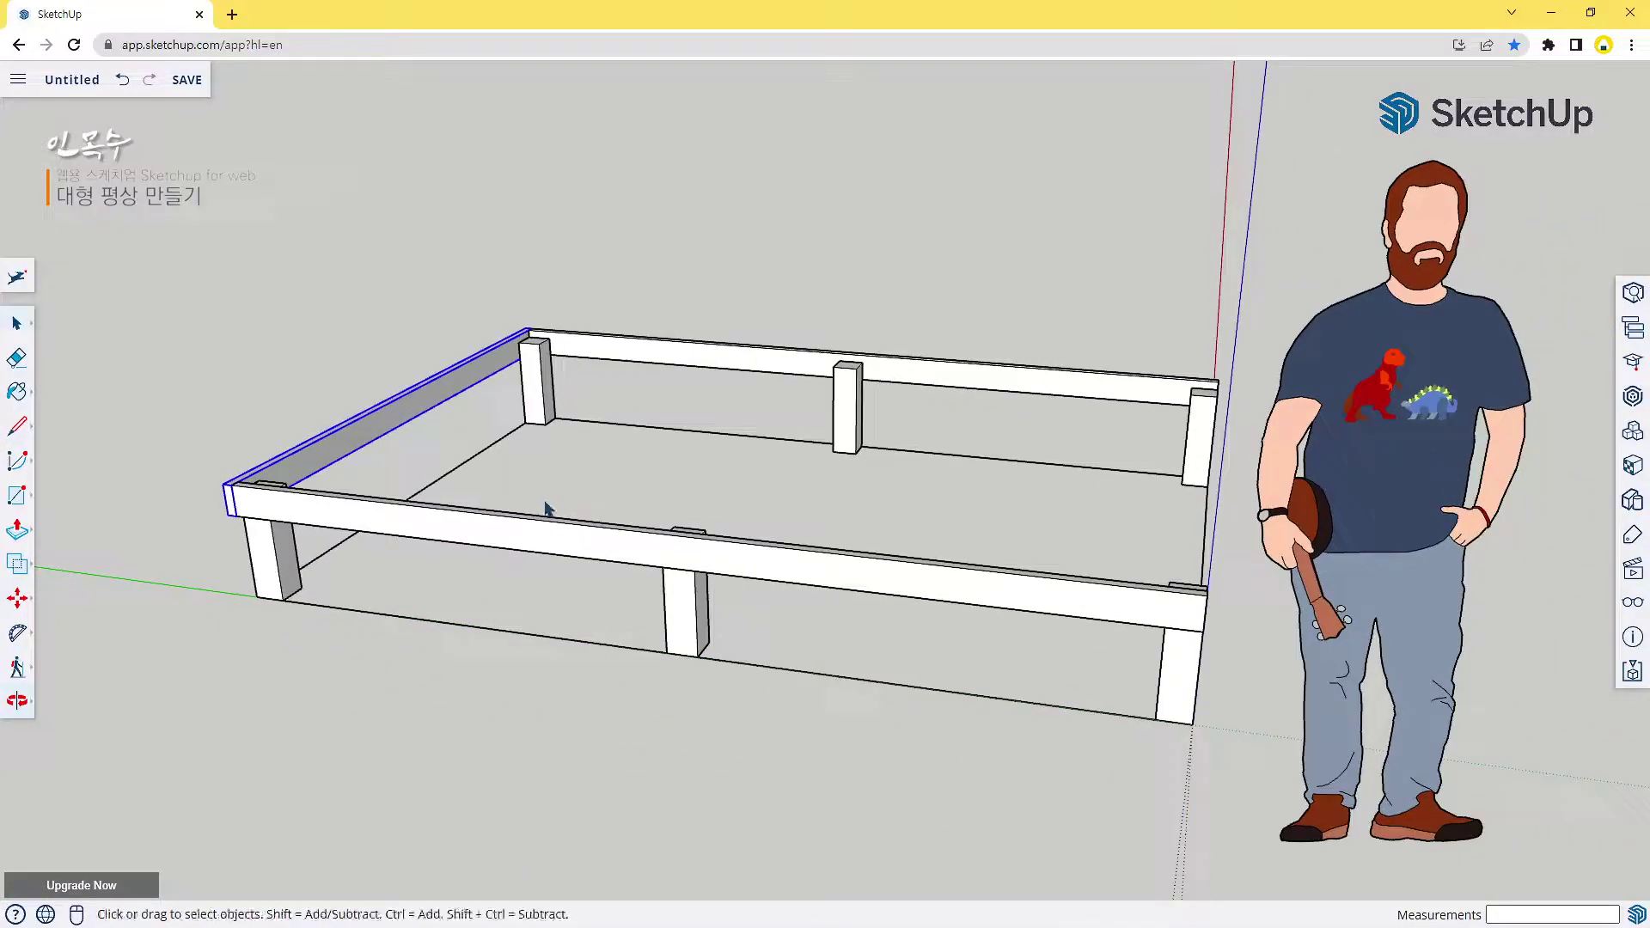
key("m")
key("ctrl")
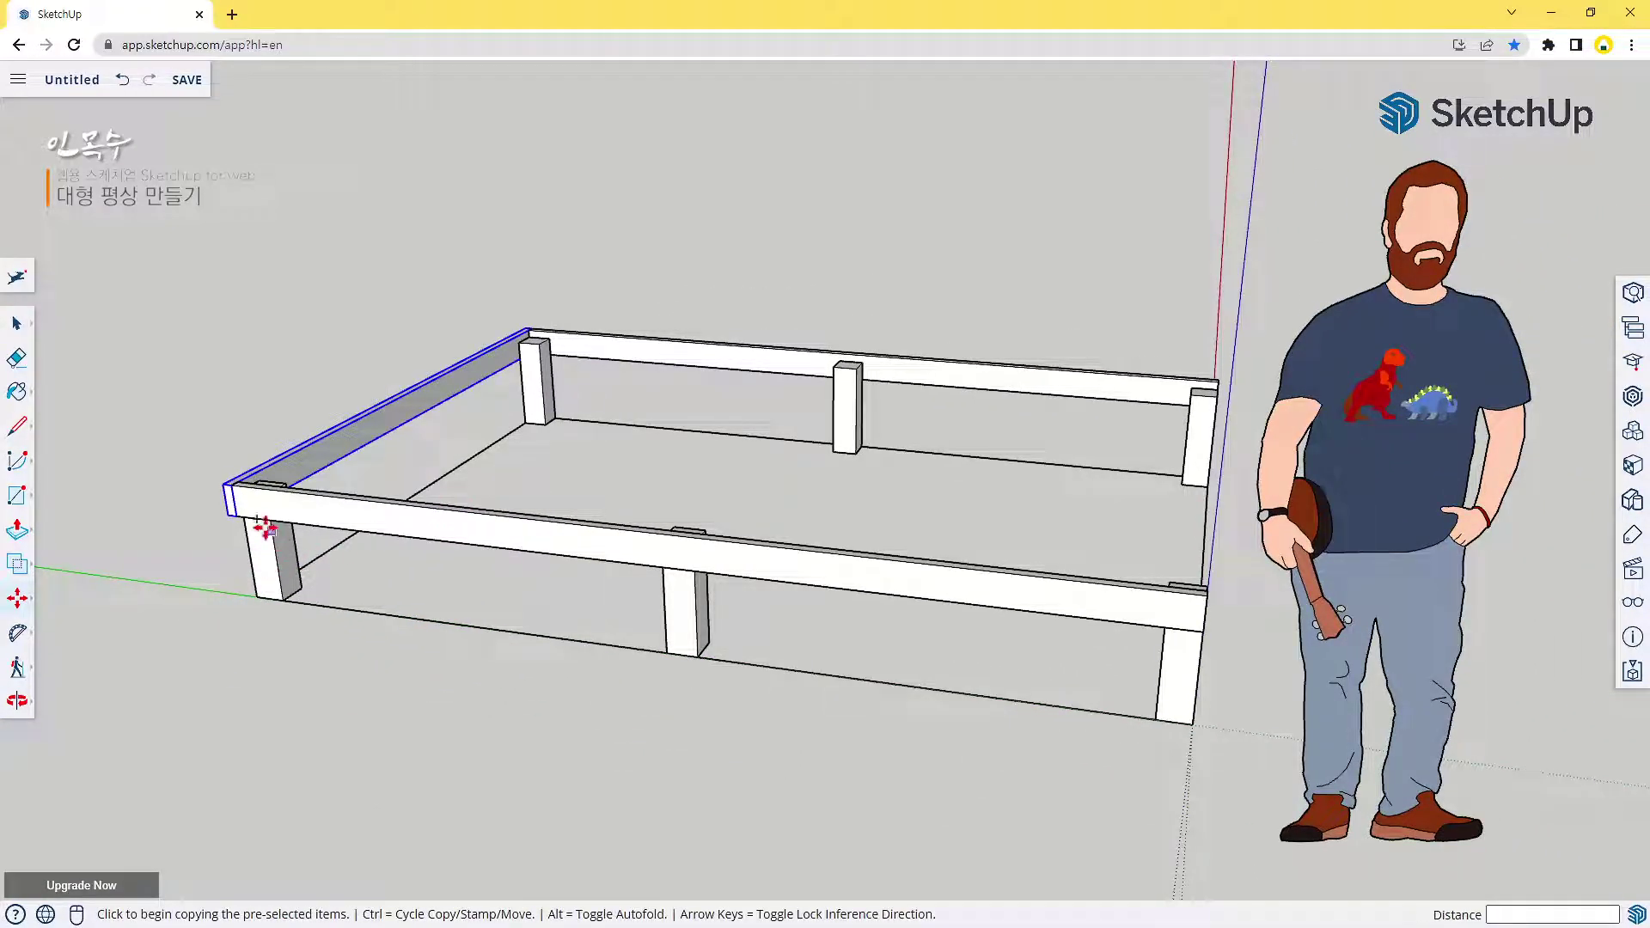
left_click(223, 484)
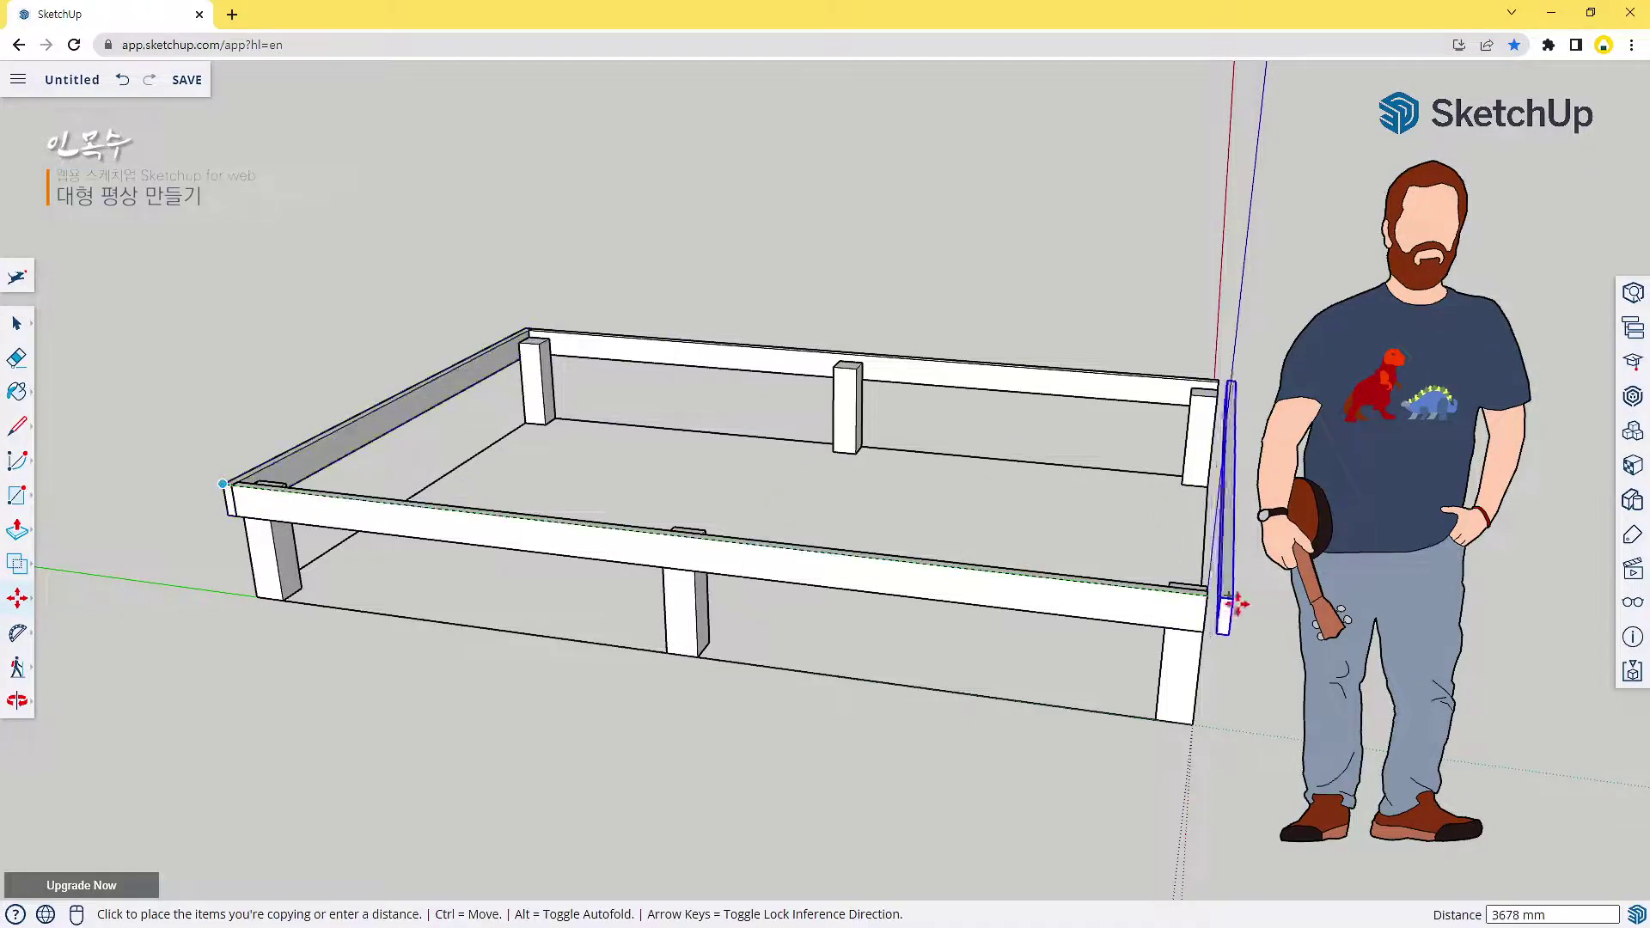
left_click(1203, 595)
Edit the long rail above the green axis and extend its end farther from the origin by 38 mm to the short rail's outer face
middle_click_drag(1245, 682, 1405, 625)
middle_click_drag(770, 688, 1186, 688)
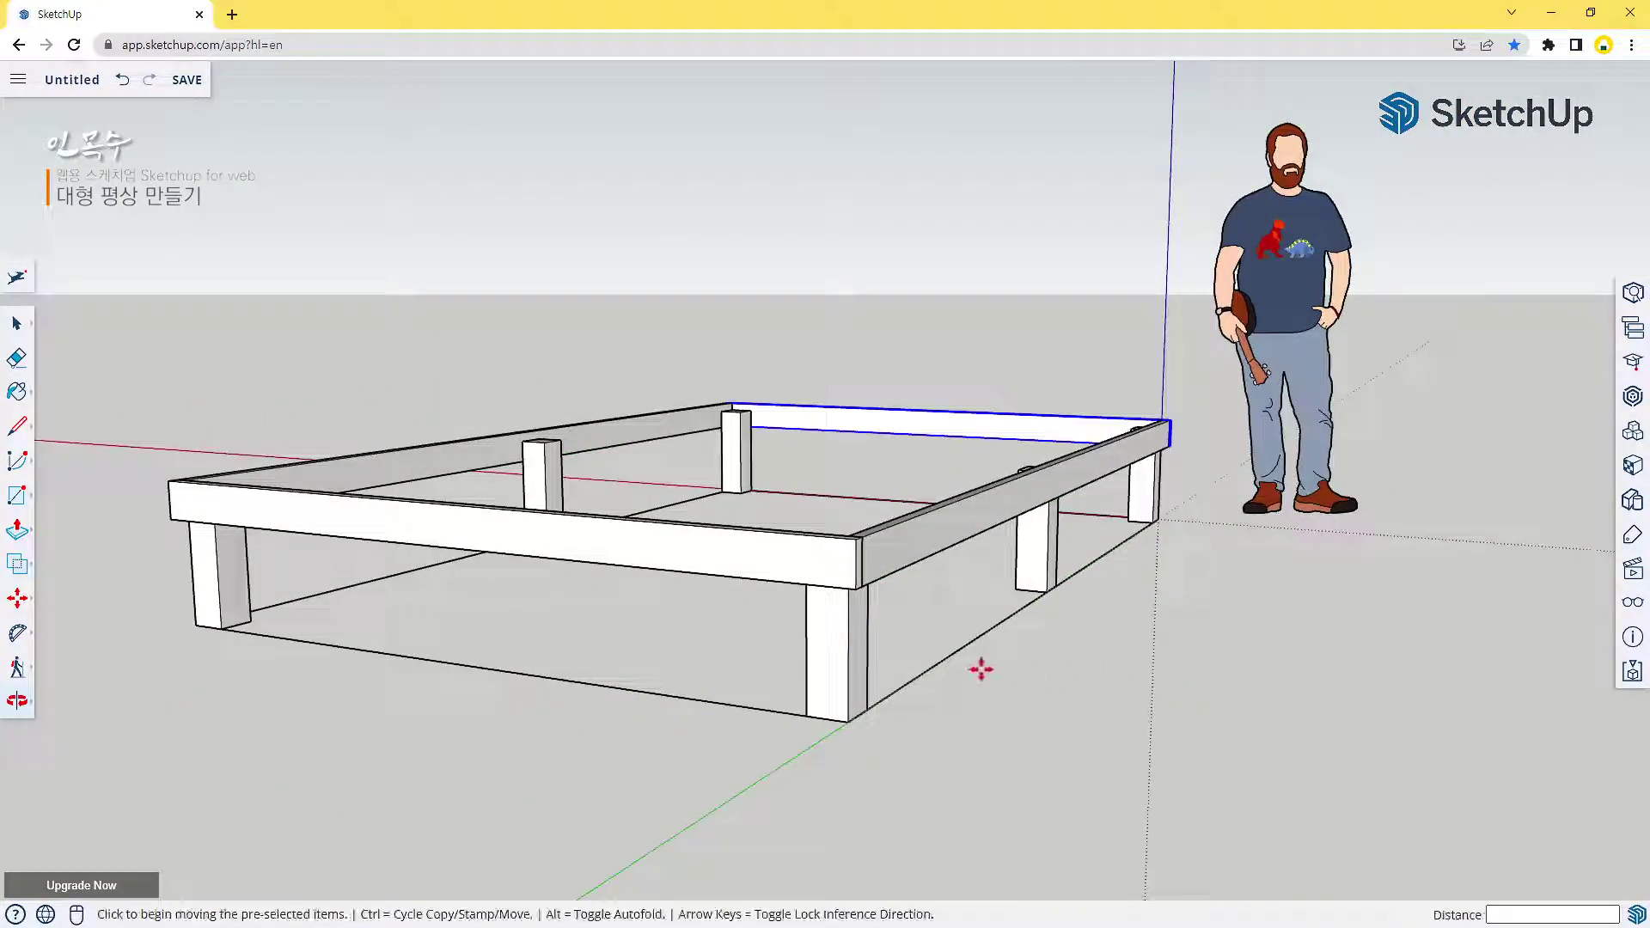
middle_click_drag(1039, 703, 970, 571)
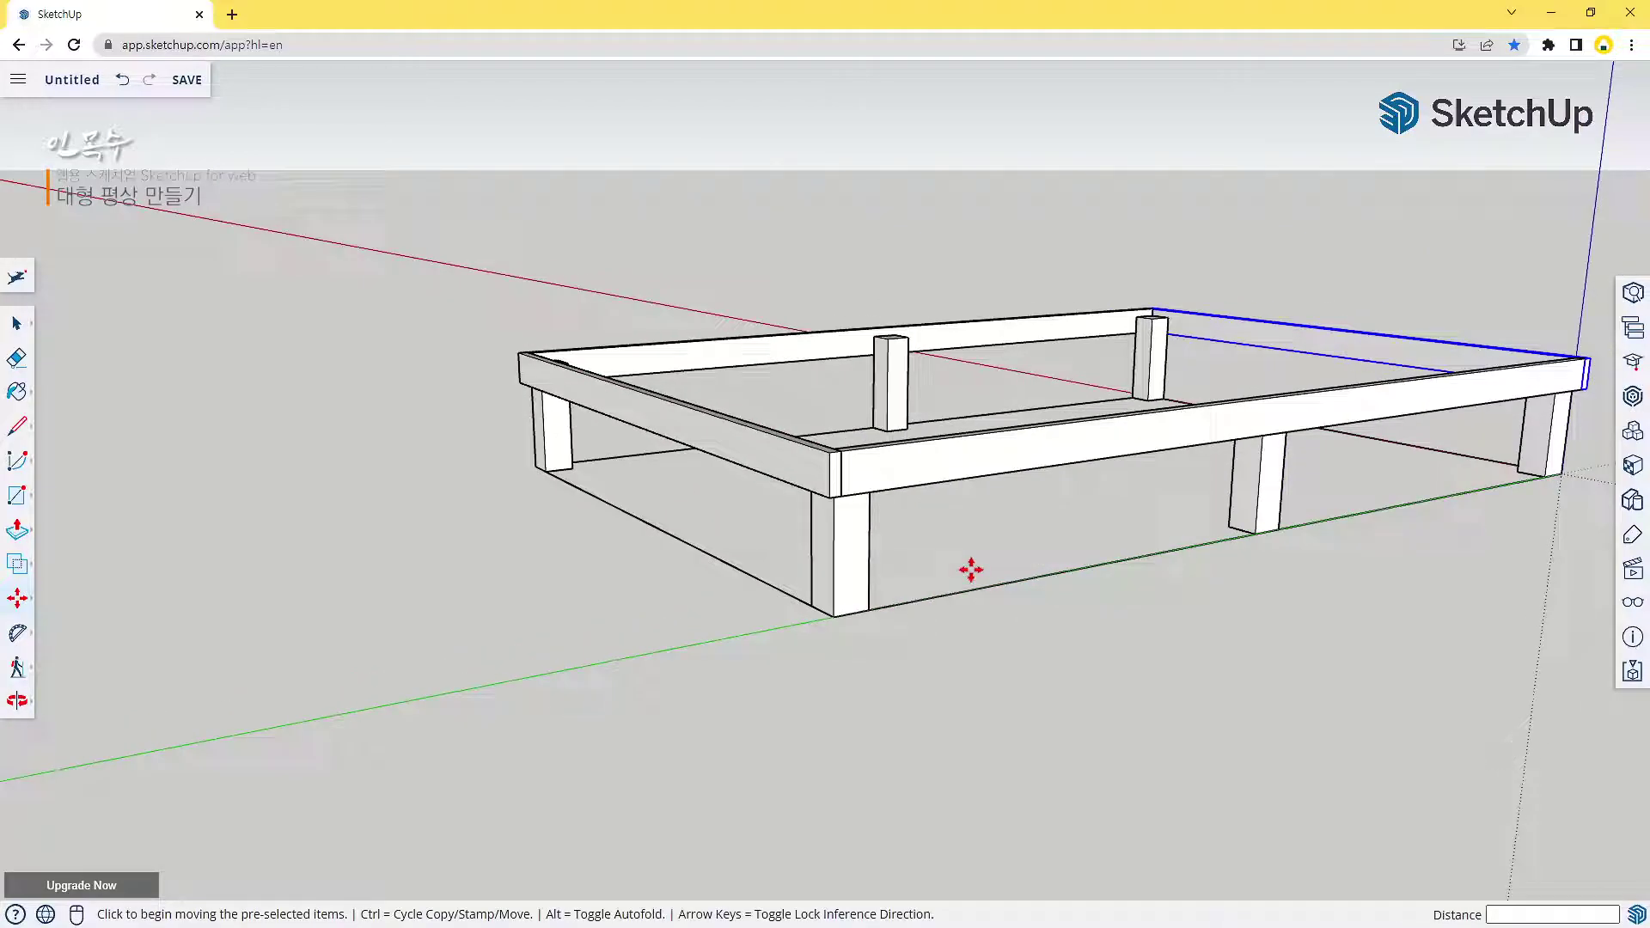
key("space")
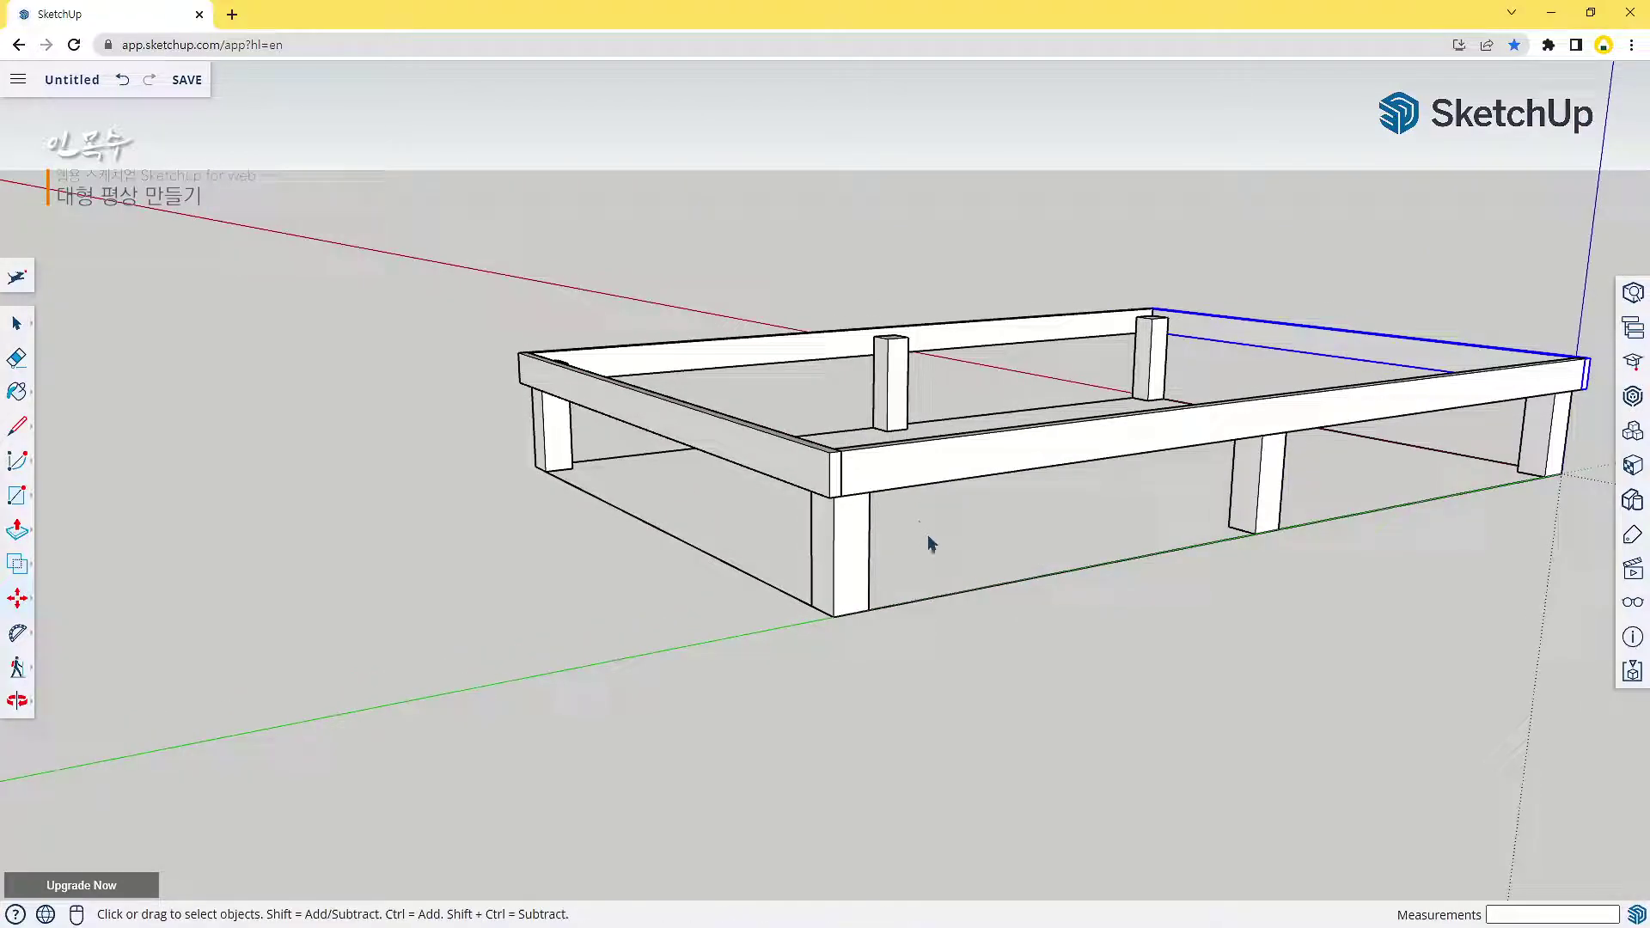
double_click(894, 466)
middle_click_drag(808, 473, 1065, 675)
scroll(1010, 682, "up", 2)
scroll(1065, 675, "up", 2)
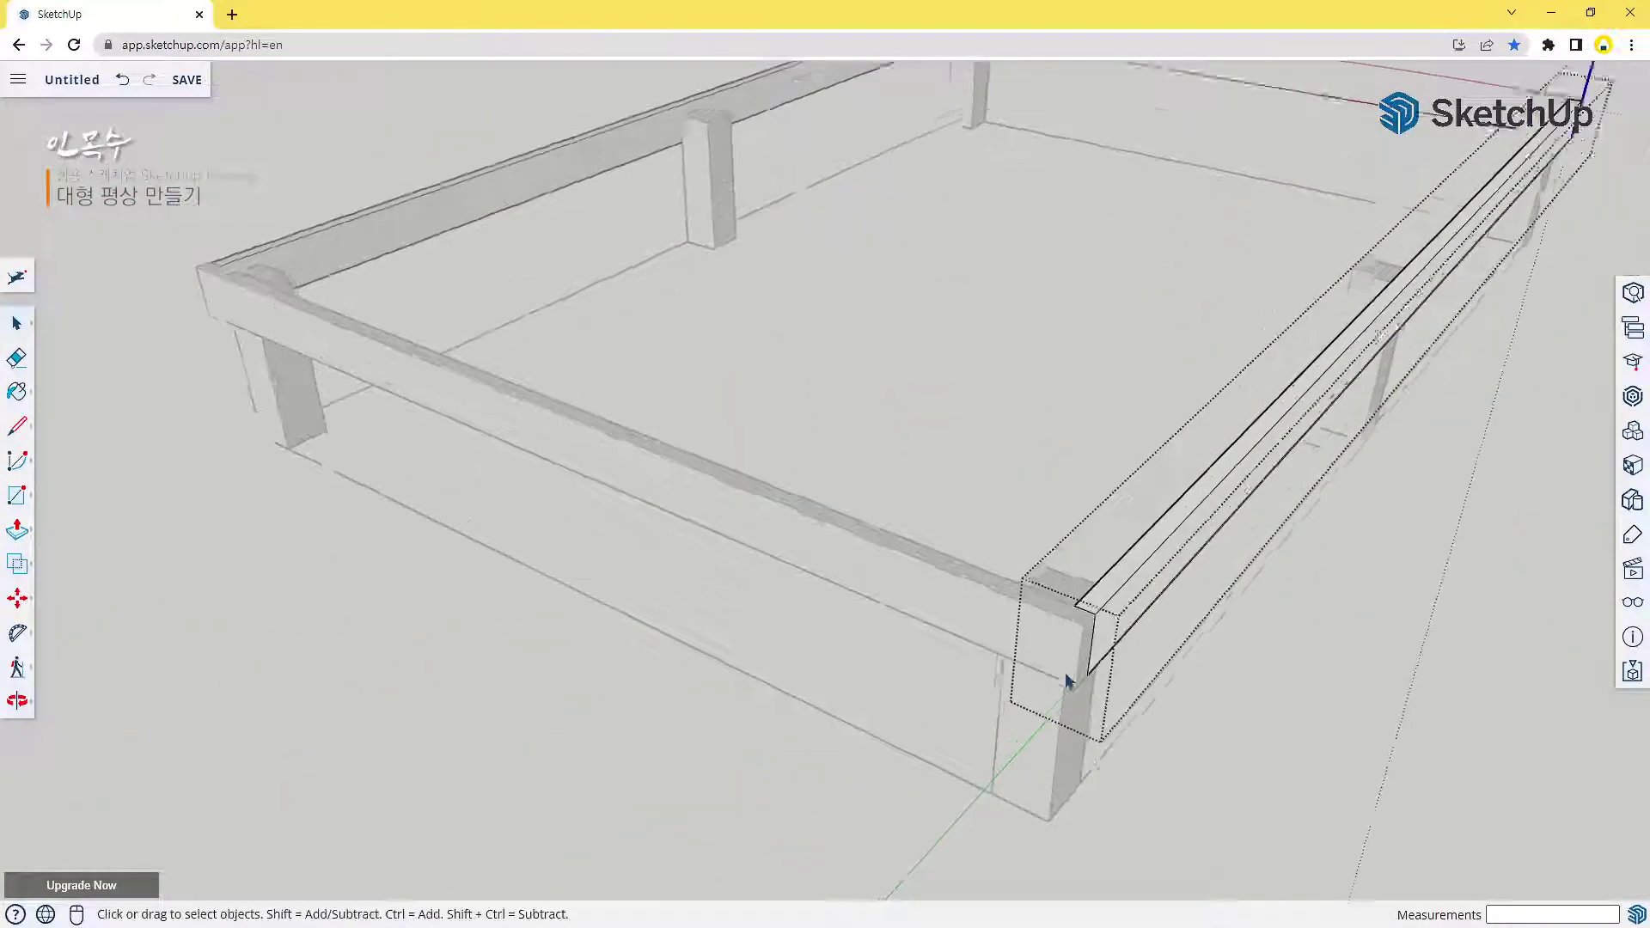
scroll(1066, 678, "up", 2)
key("p")
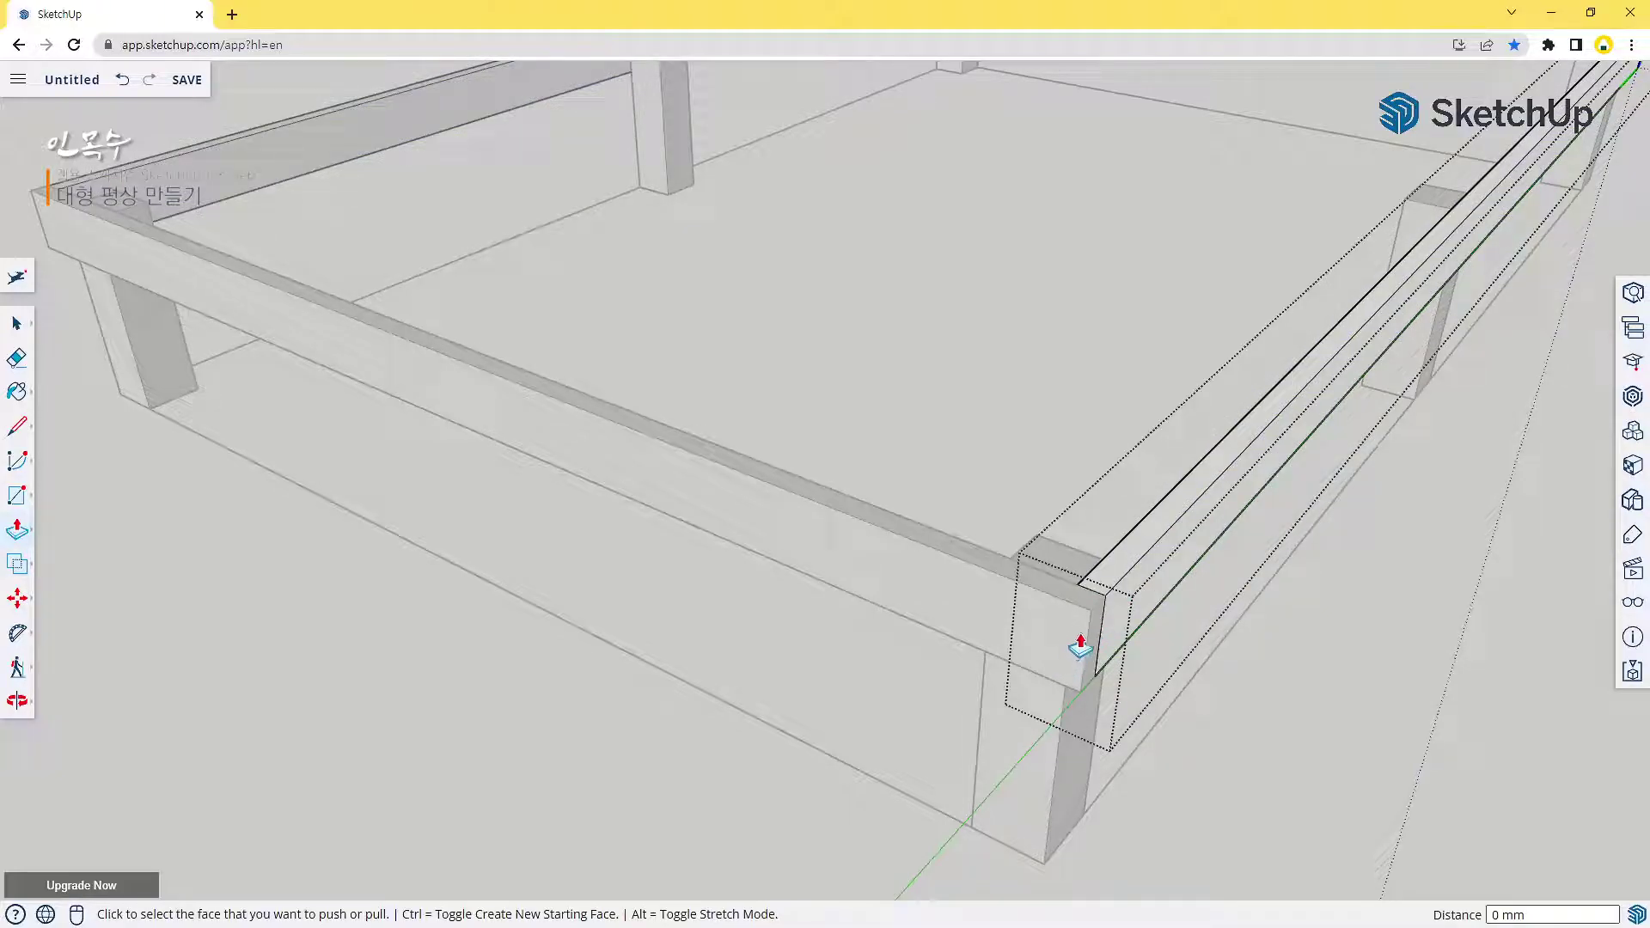
left_click(1088, 638)
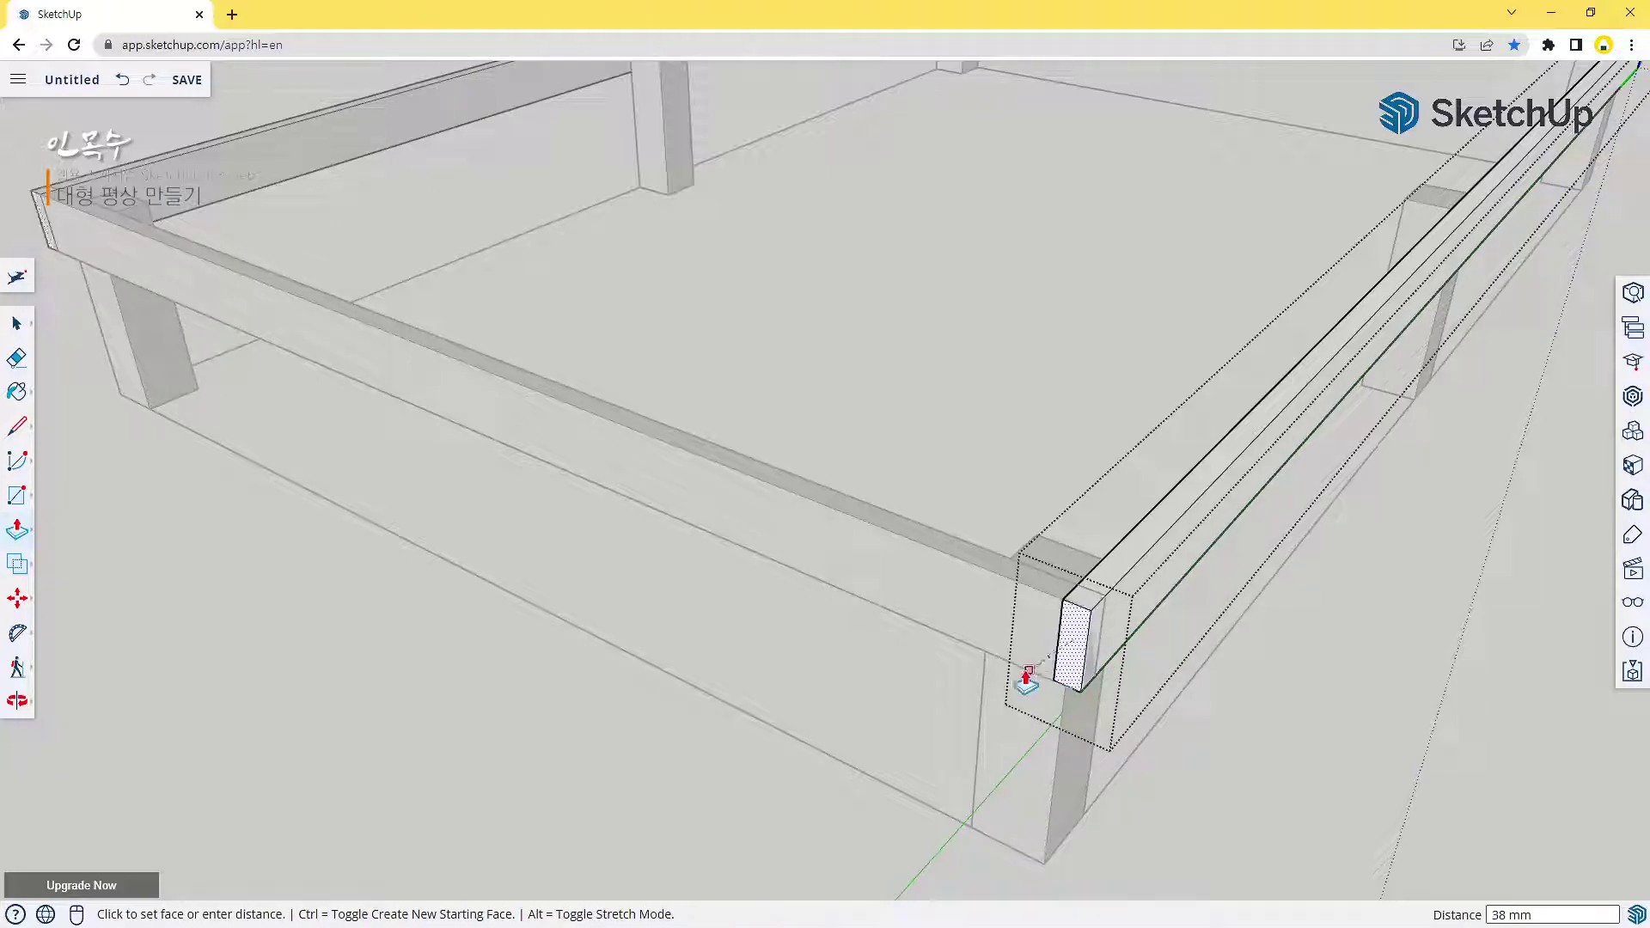
left_click(909, 634)
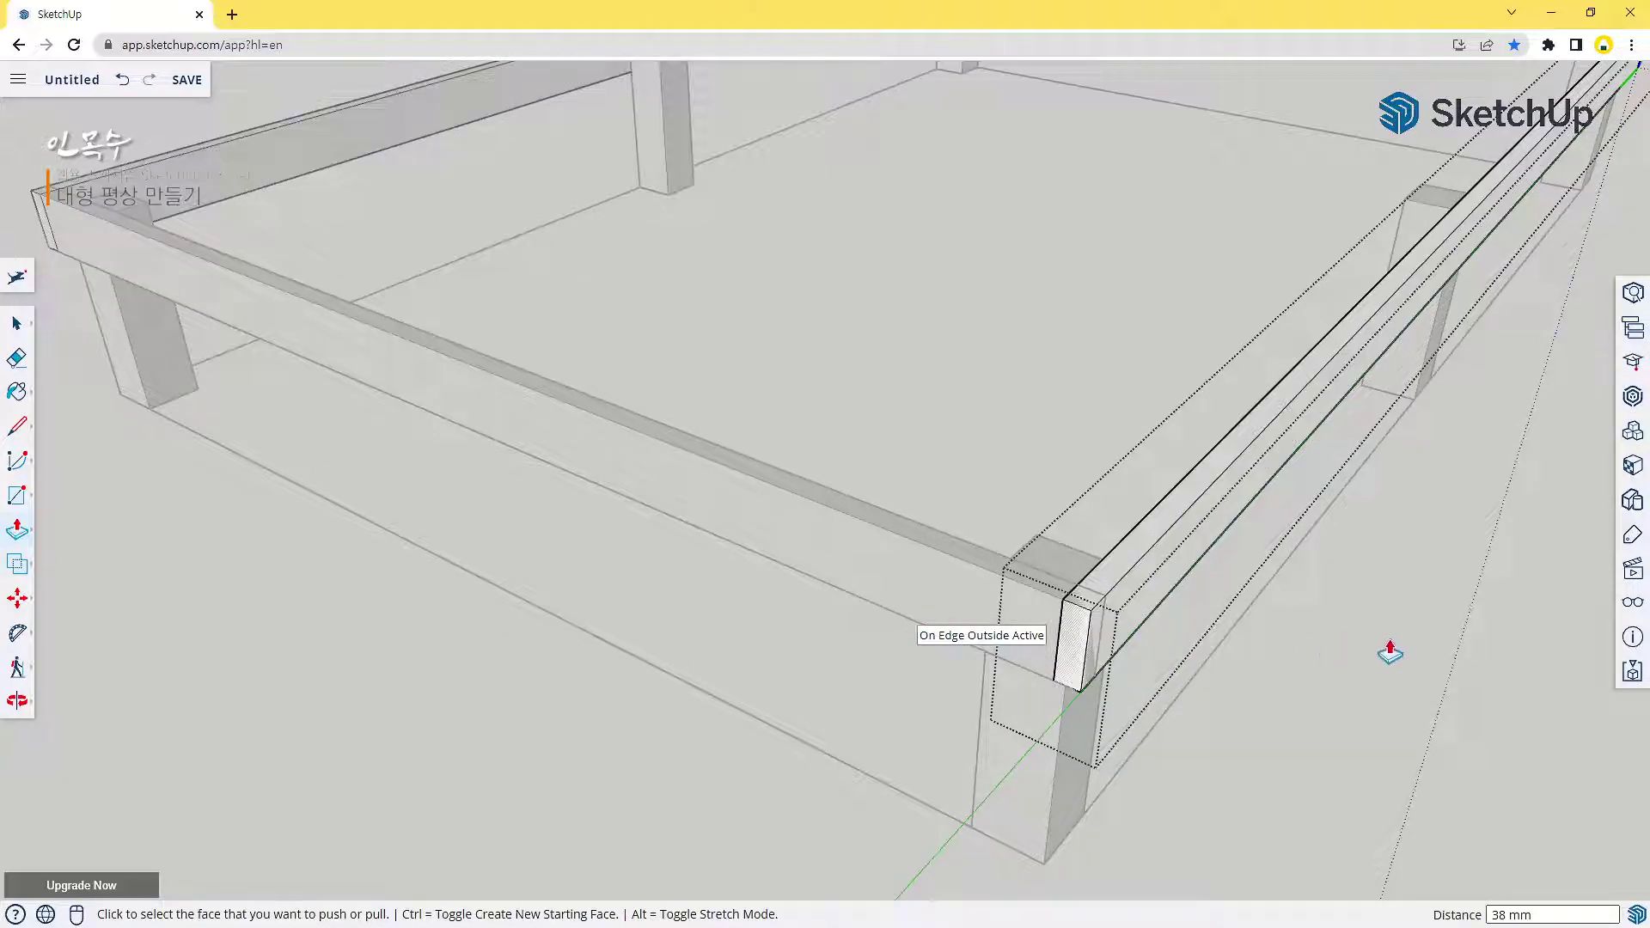
Extend the same long rail's opposite end, near the origin, by 38 mm to the other short rail's outer face
scroll(1384, 653, "down", 4)
middle_click_drag(1396, 626, 725, 636)
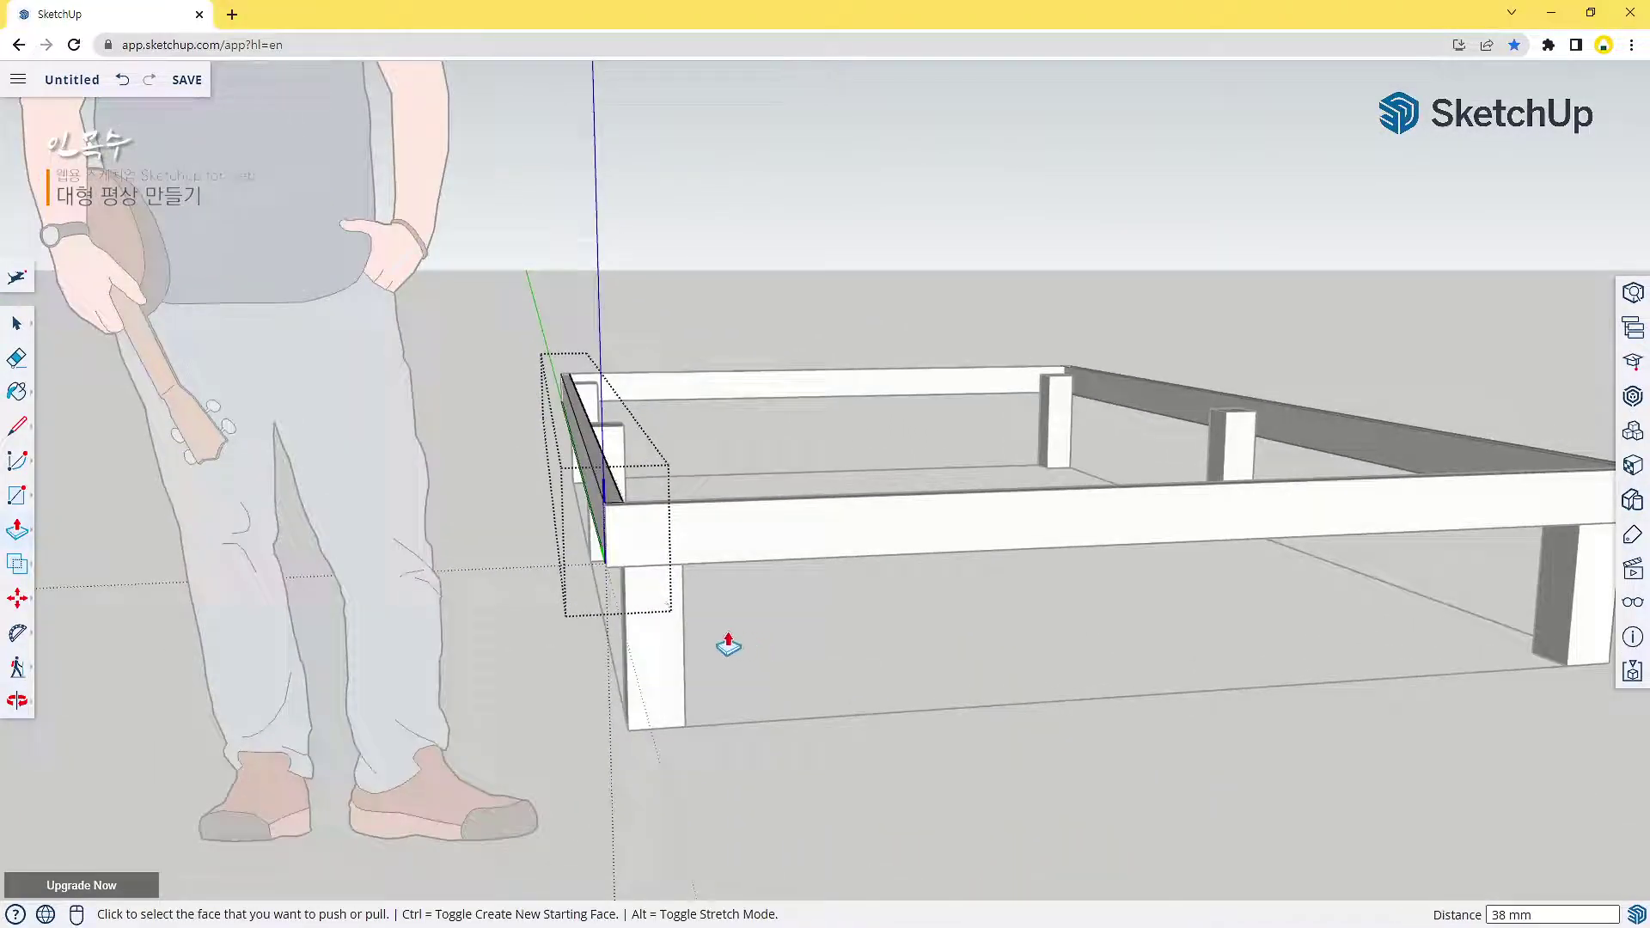
left_click(617, 539)
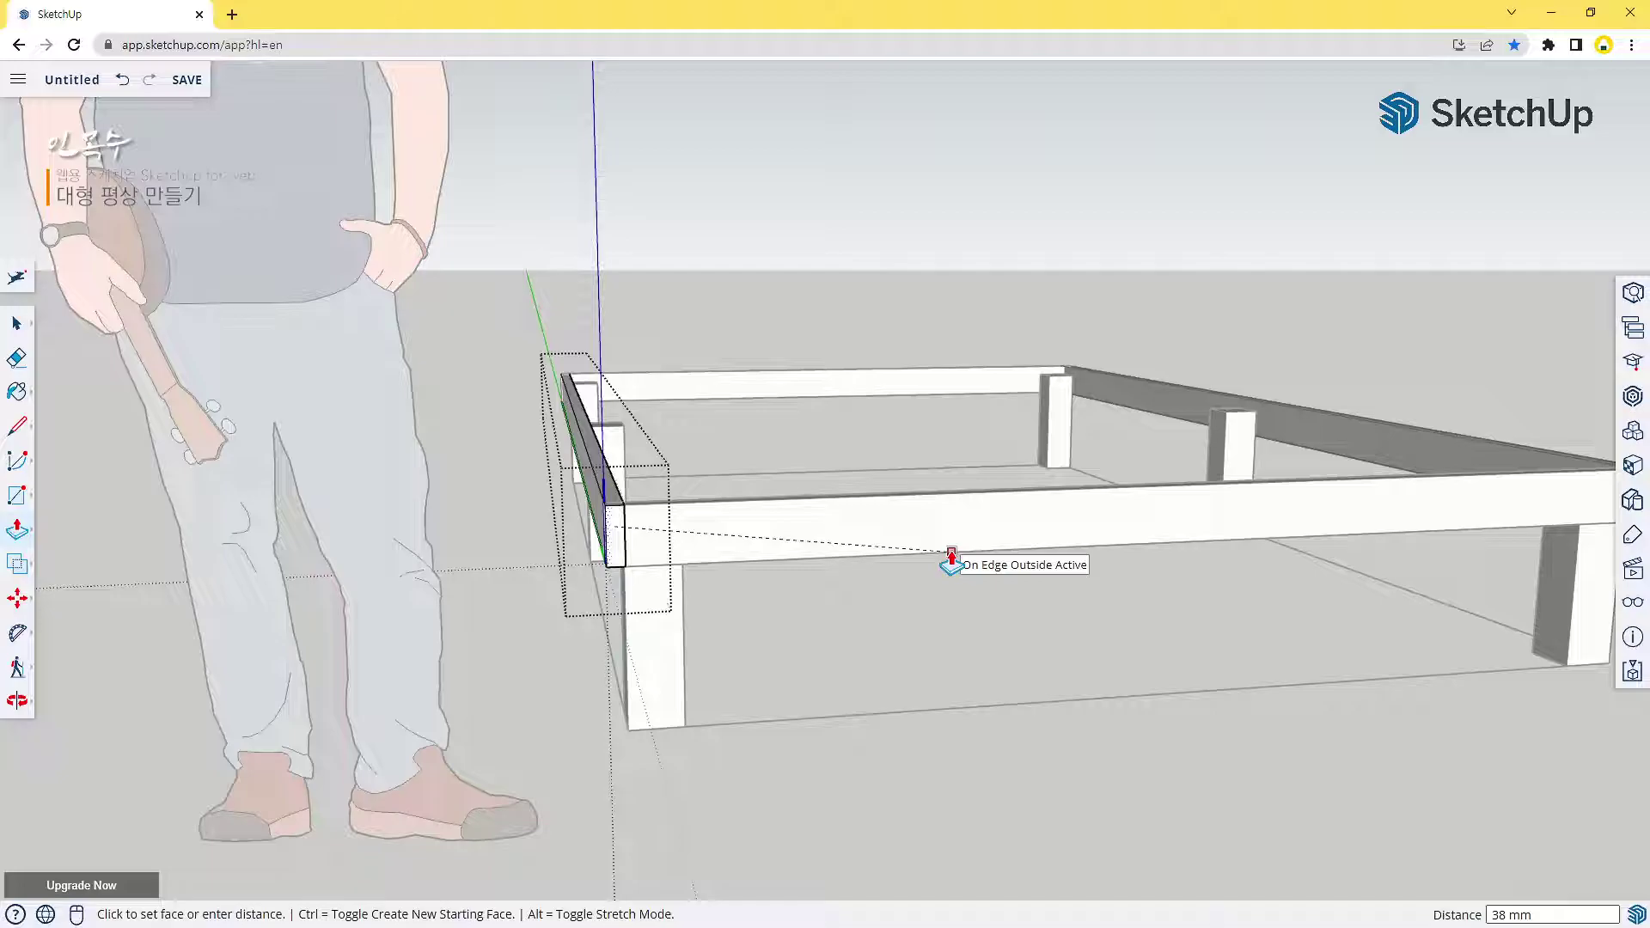
Mitre the long rail's far end by drawing a diagonal across its top and pushing the outer triangle down 127 mm
middle_click_drag(1252, 570, 1260, 619)
middle_click_drag(803, 619, 548, 699)
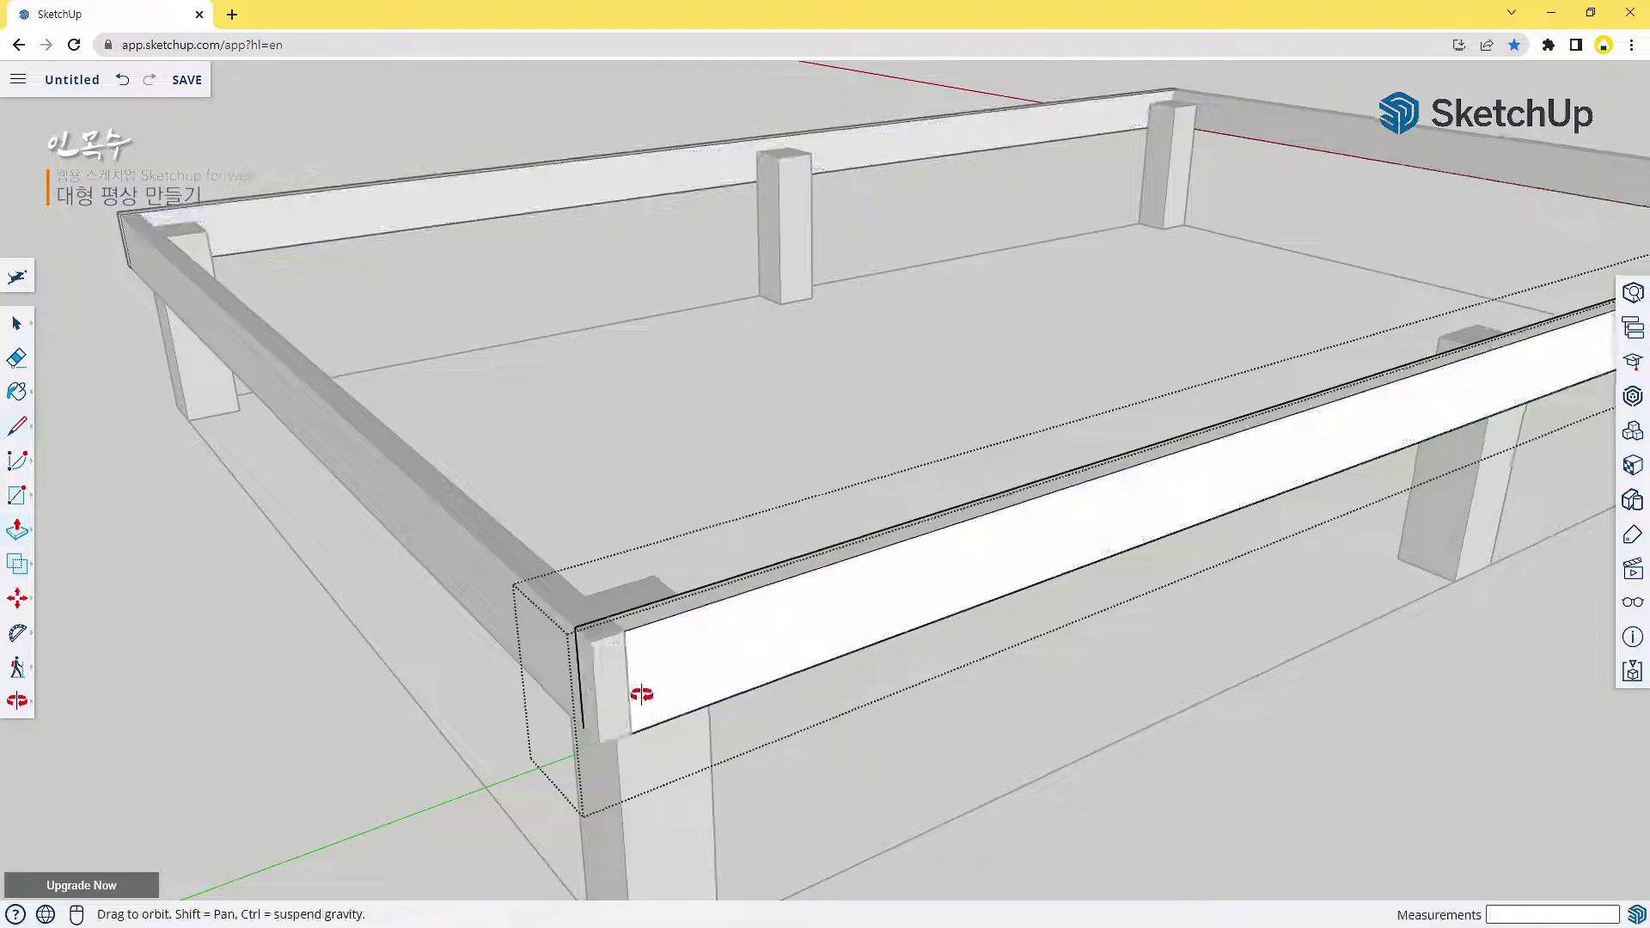
scroll(623, 666, "up", 5)
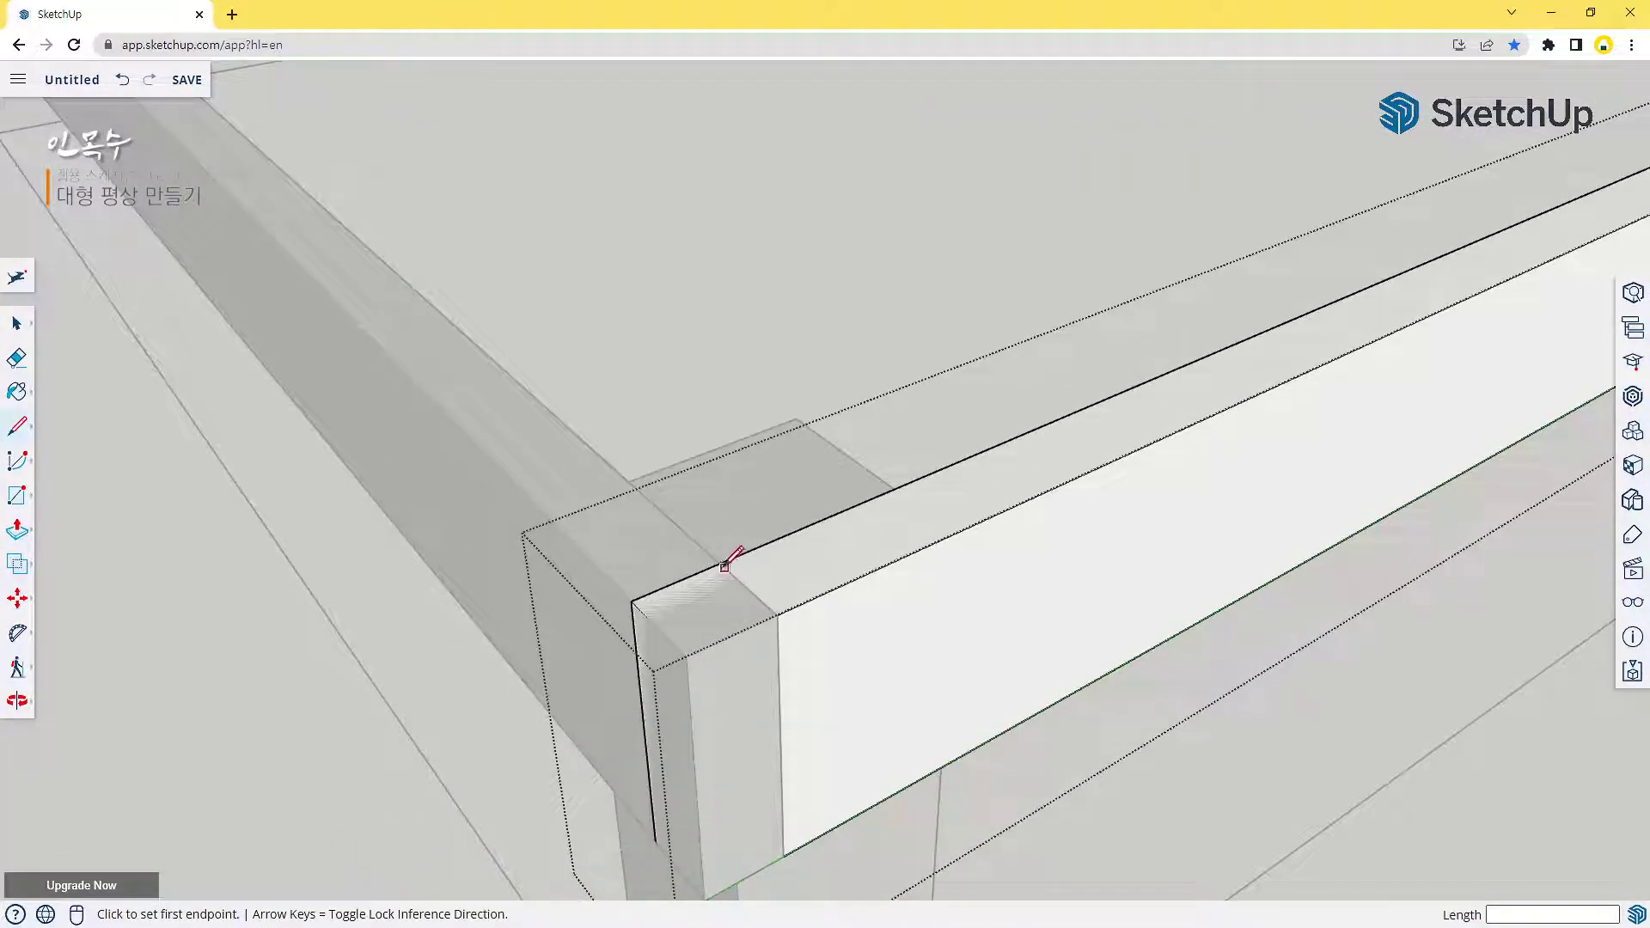
left_click(719, 563)
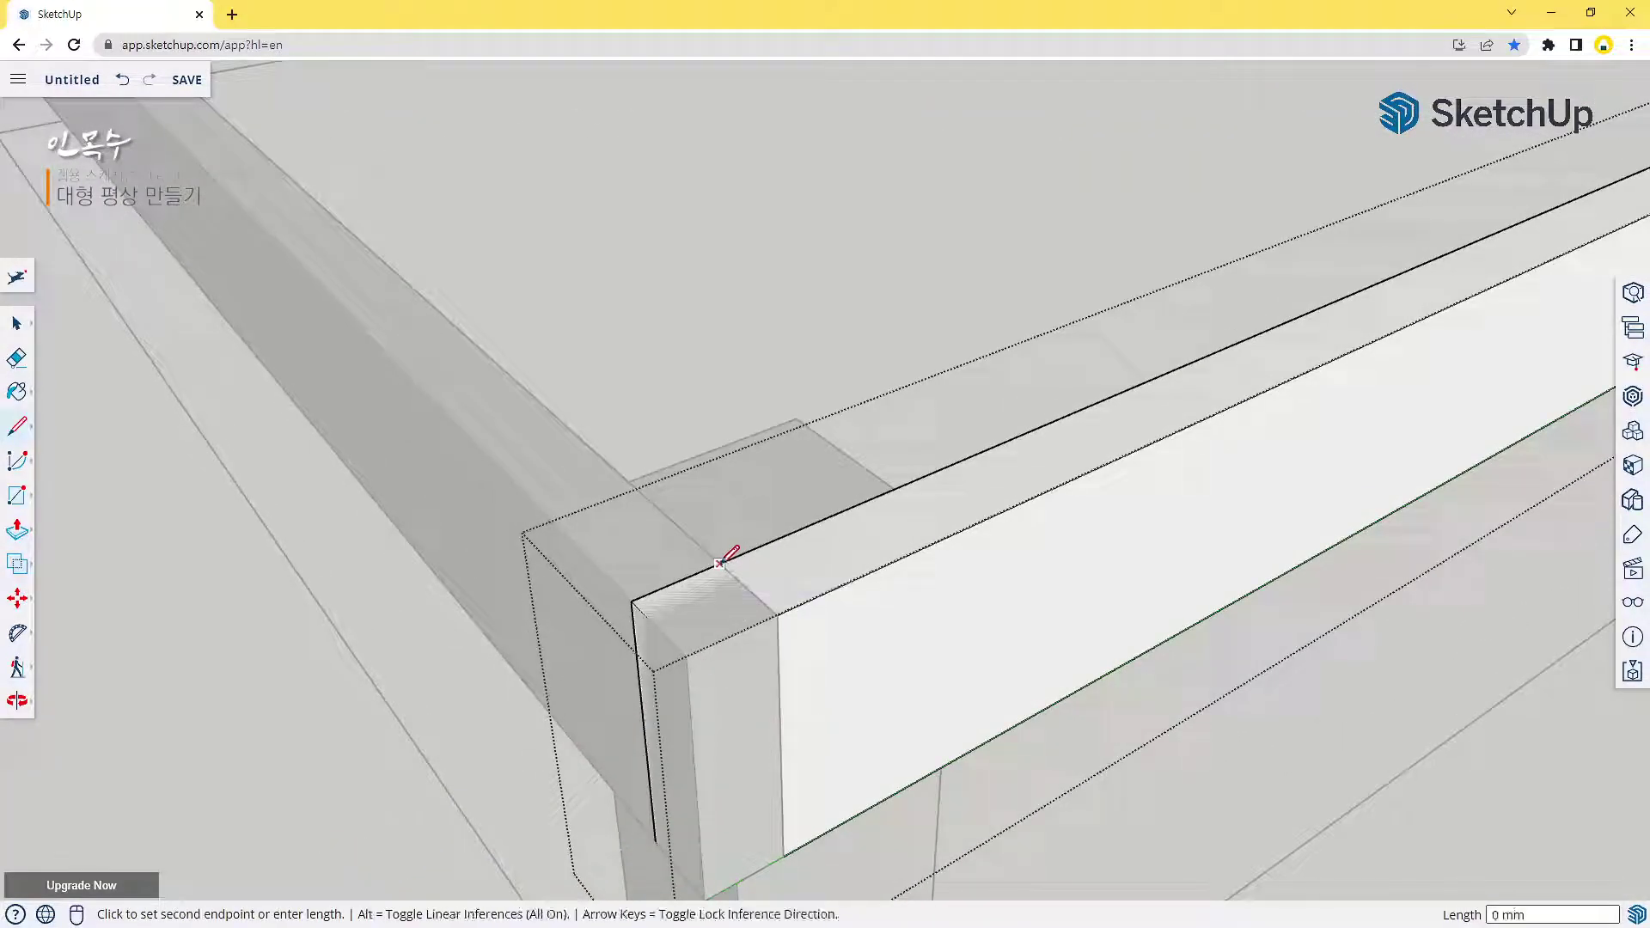
left_click(686, 657)
scroll(683, 670, "down", 2)
key("p")
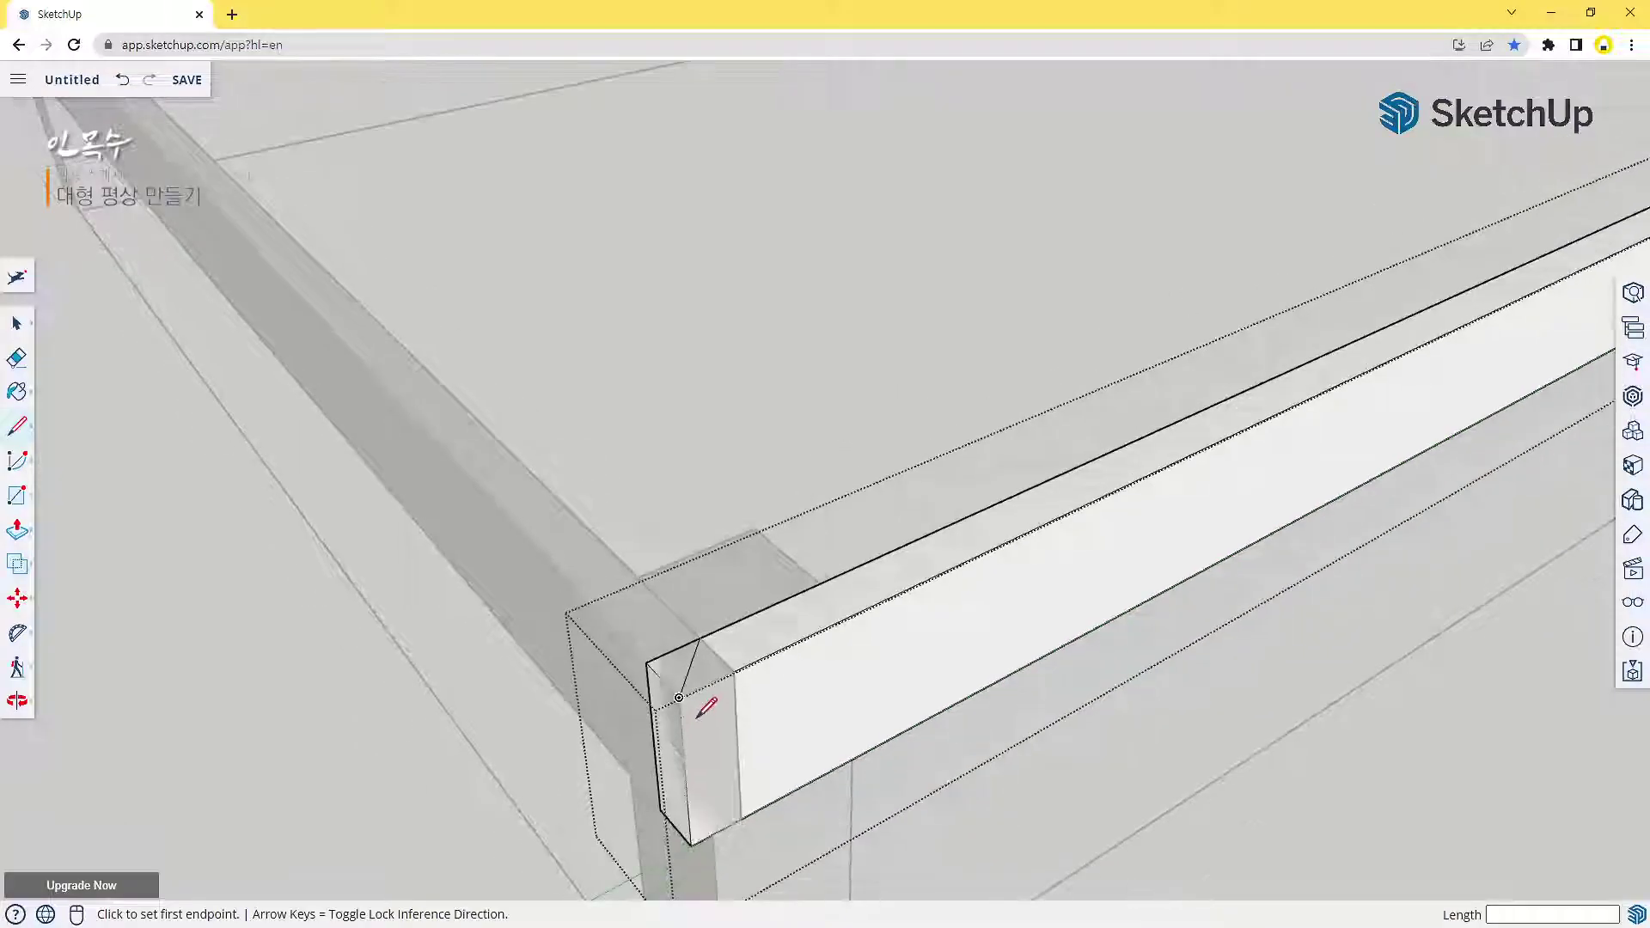
left_click(679, 690)
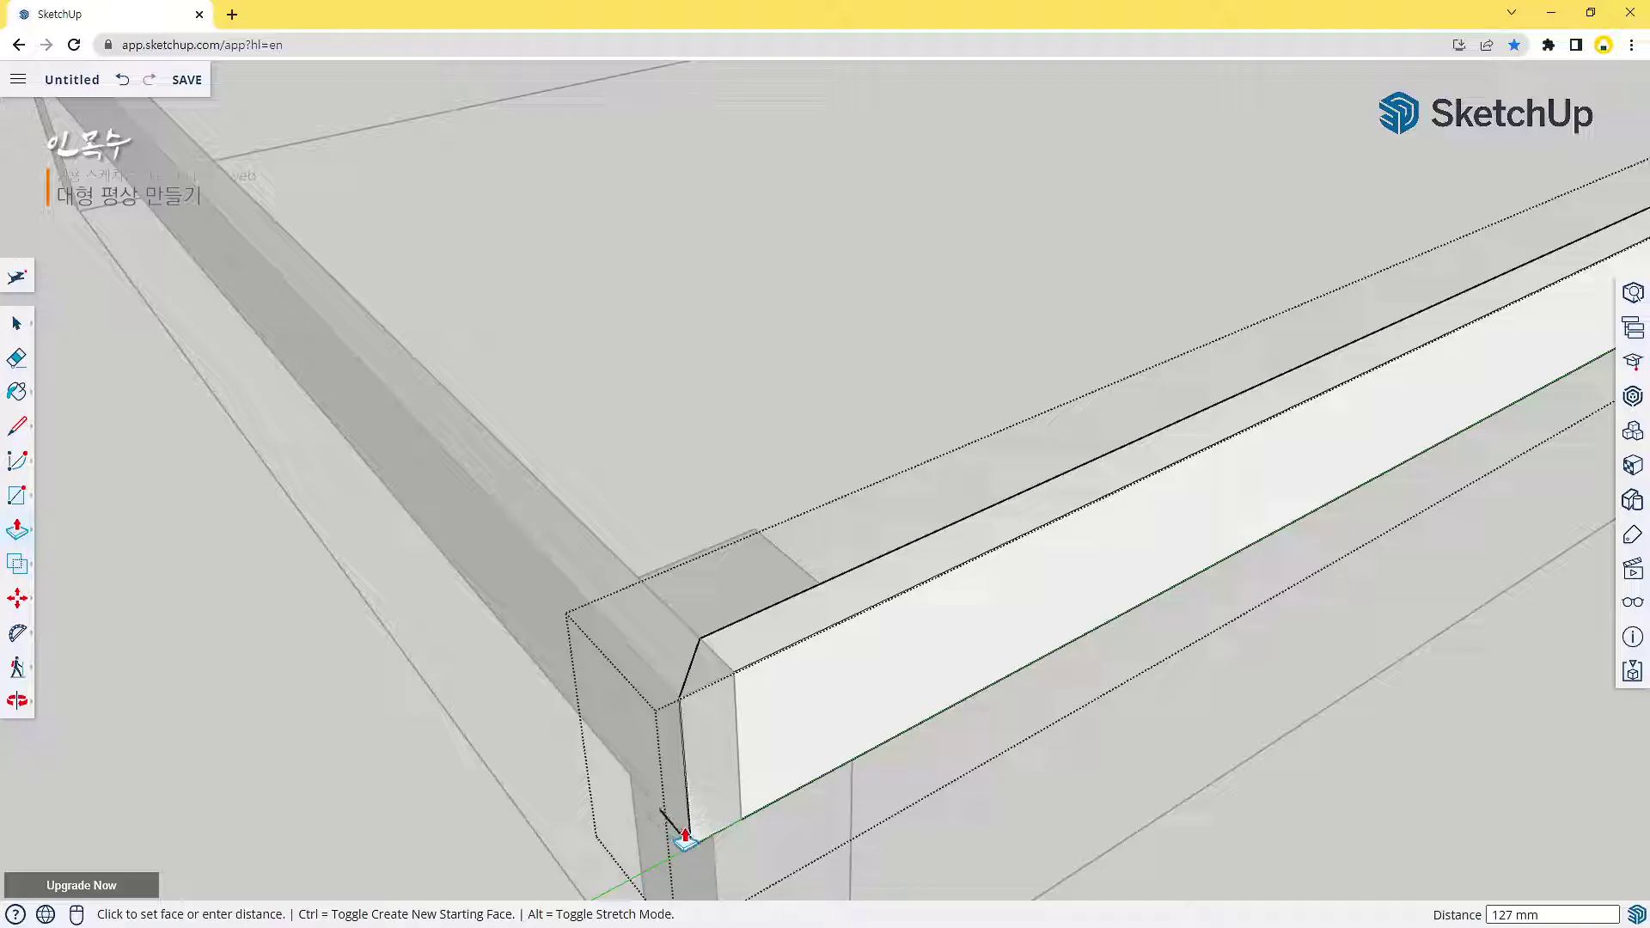
left_click(791, 805)
Cut the matching mitre on the short rail at this corner, drawing the top diagonal and pushing the triangle through the full rail height
middle_click_drag(790, 805, 673, 679)
key("space")
left_click(668, 606)
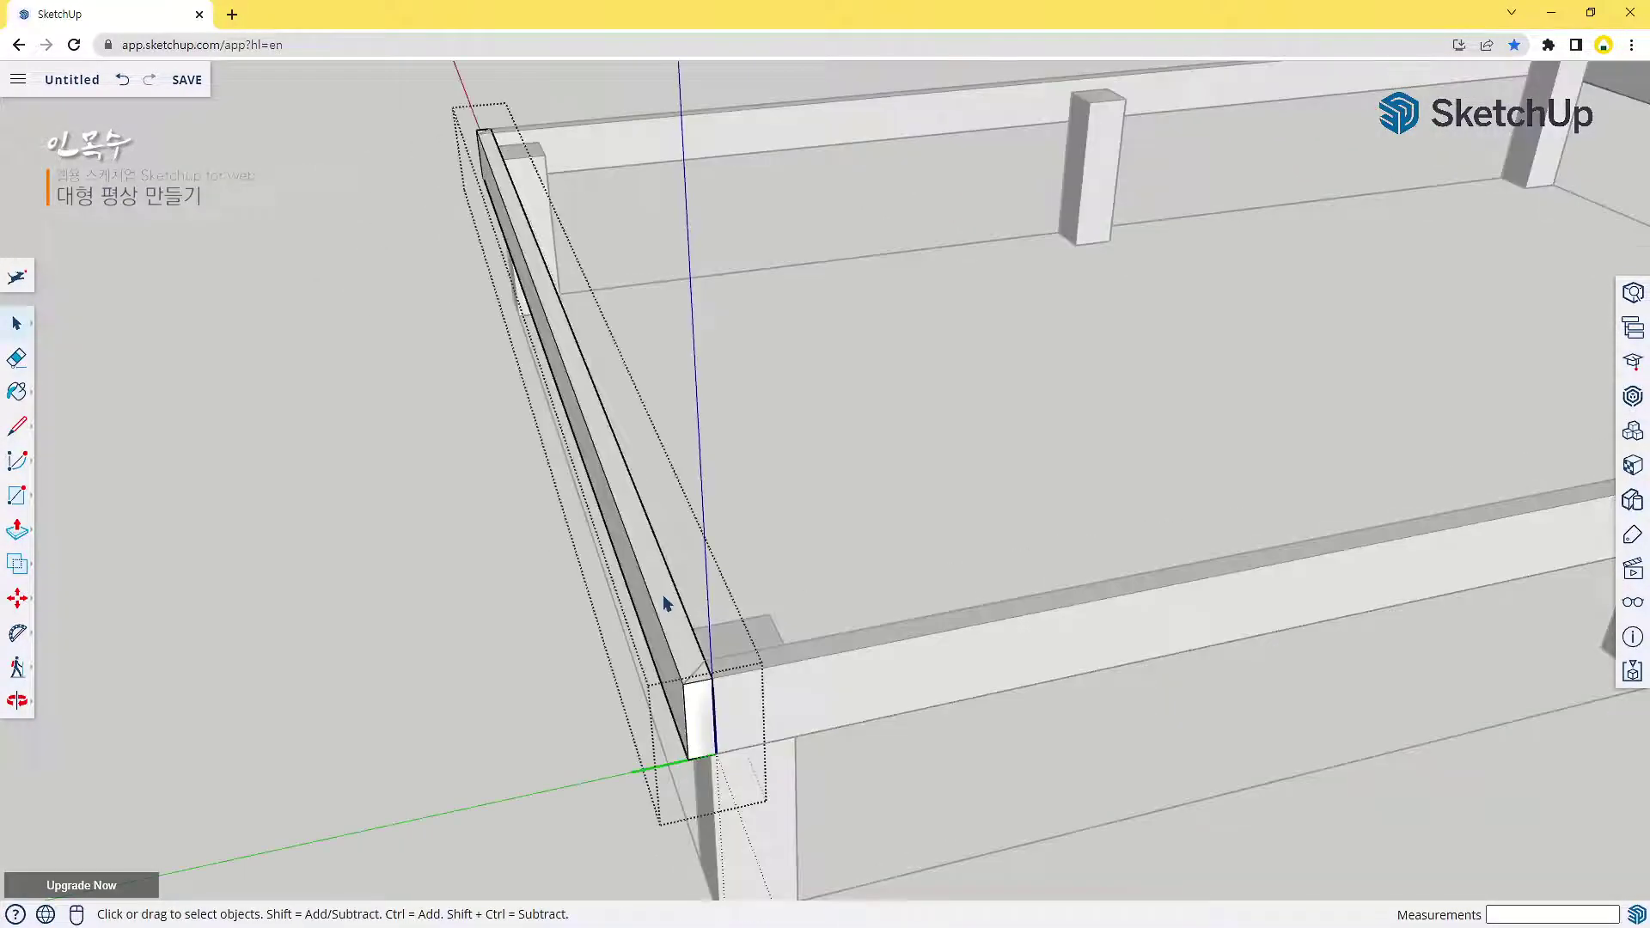
scroll(684, 683, "up", 2)
scroll(700, 700, "up", 2)
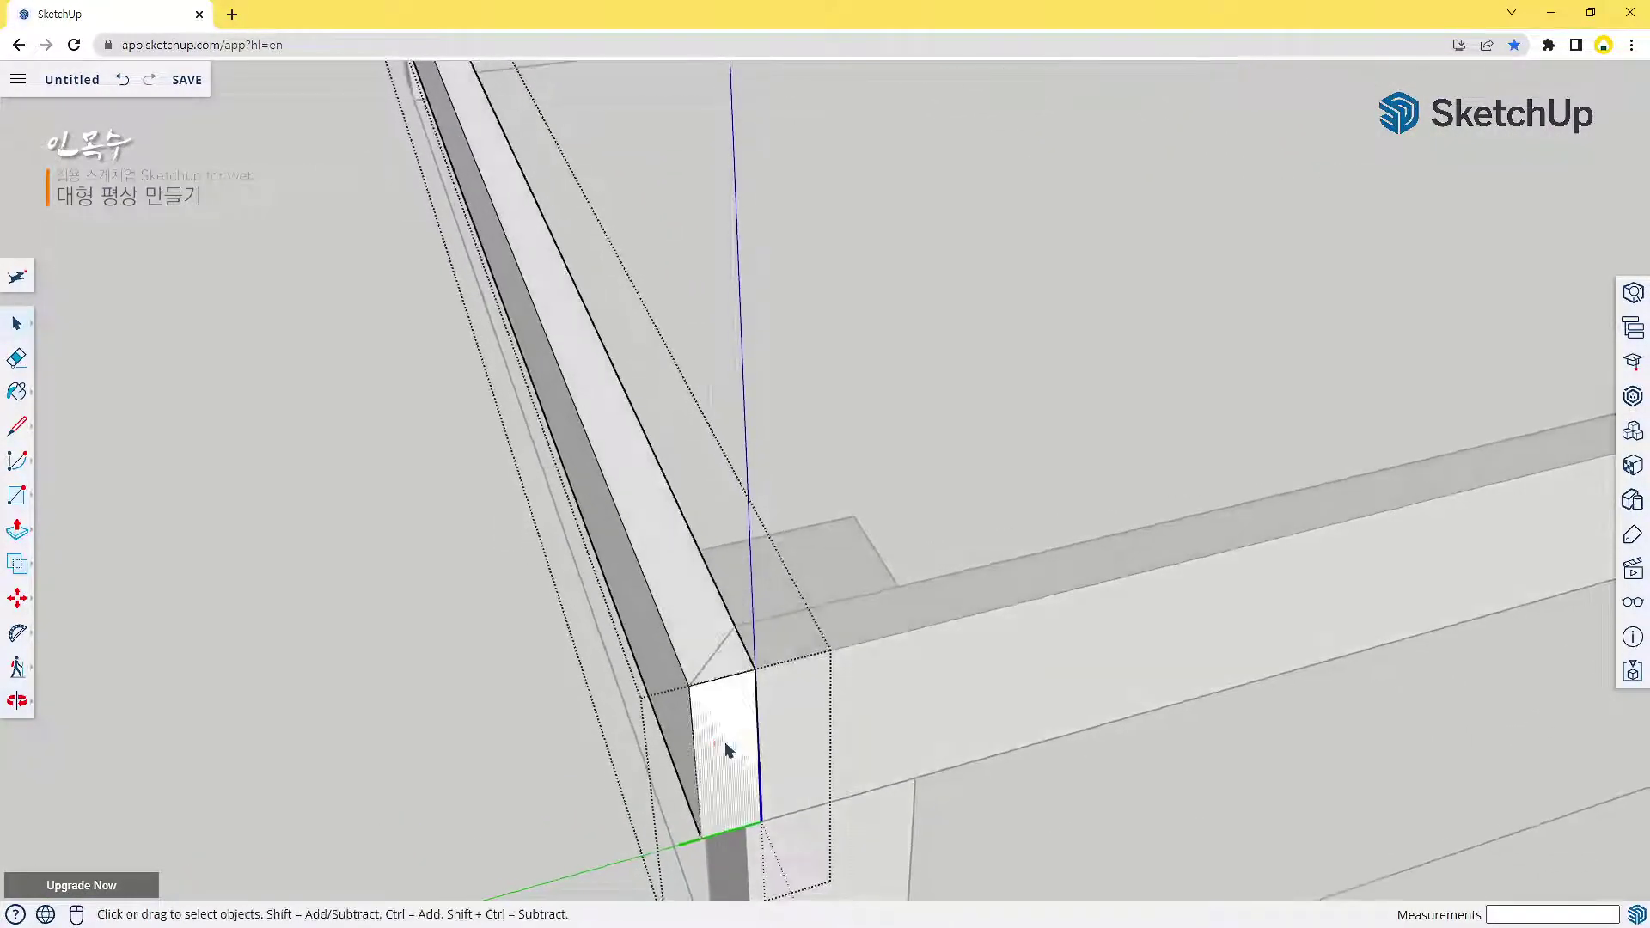
key("l")
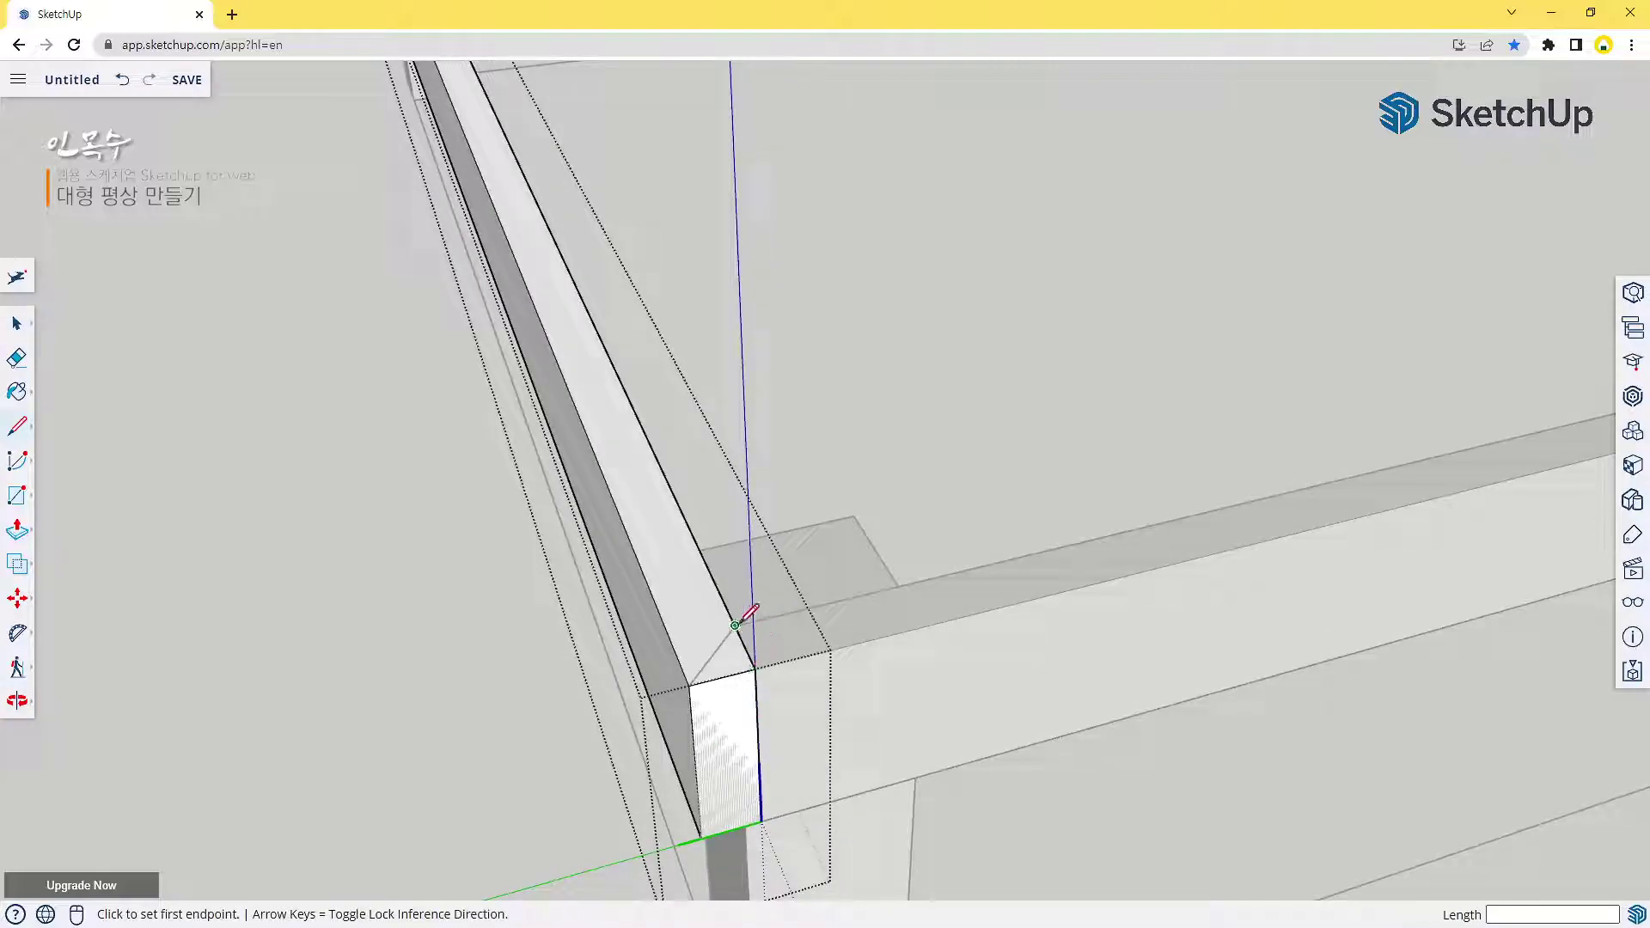
left_click(734, 626)
left_click(688, 685)
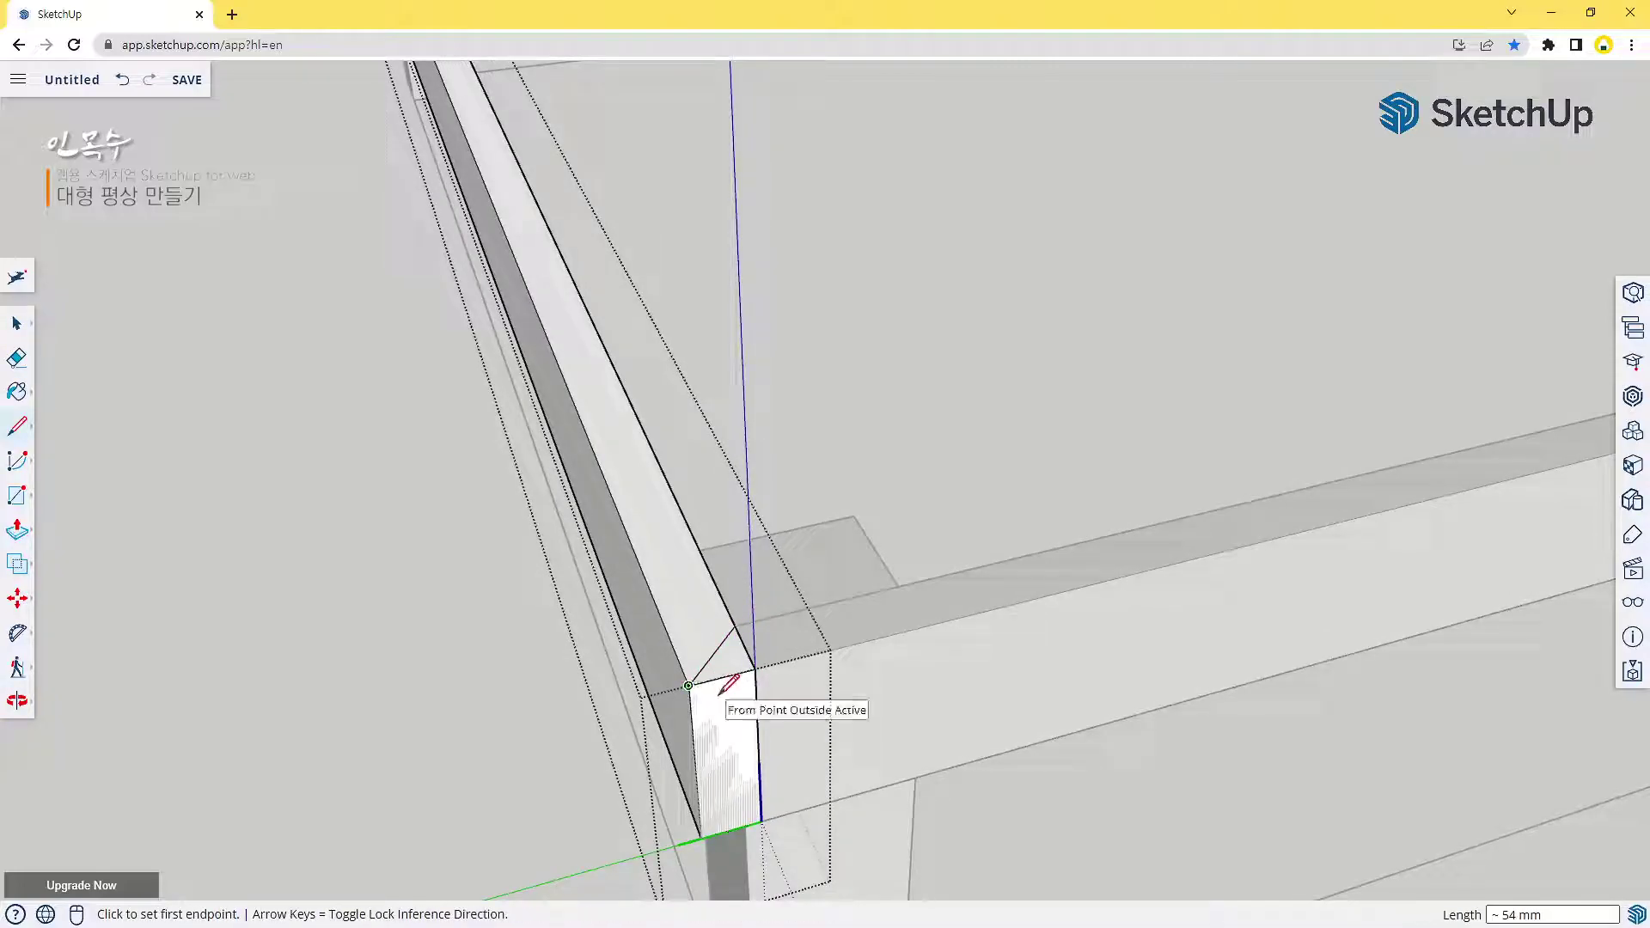
key("p")
left_click(729, 670)
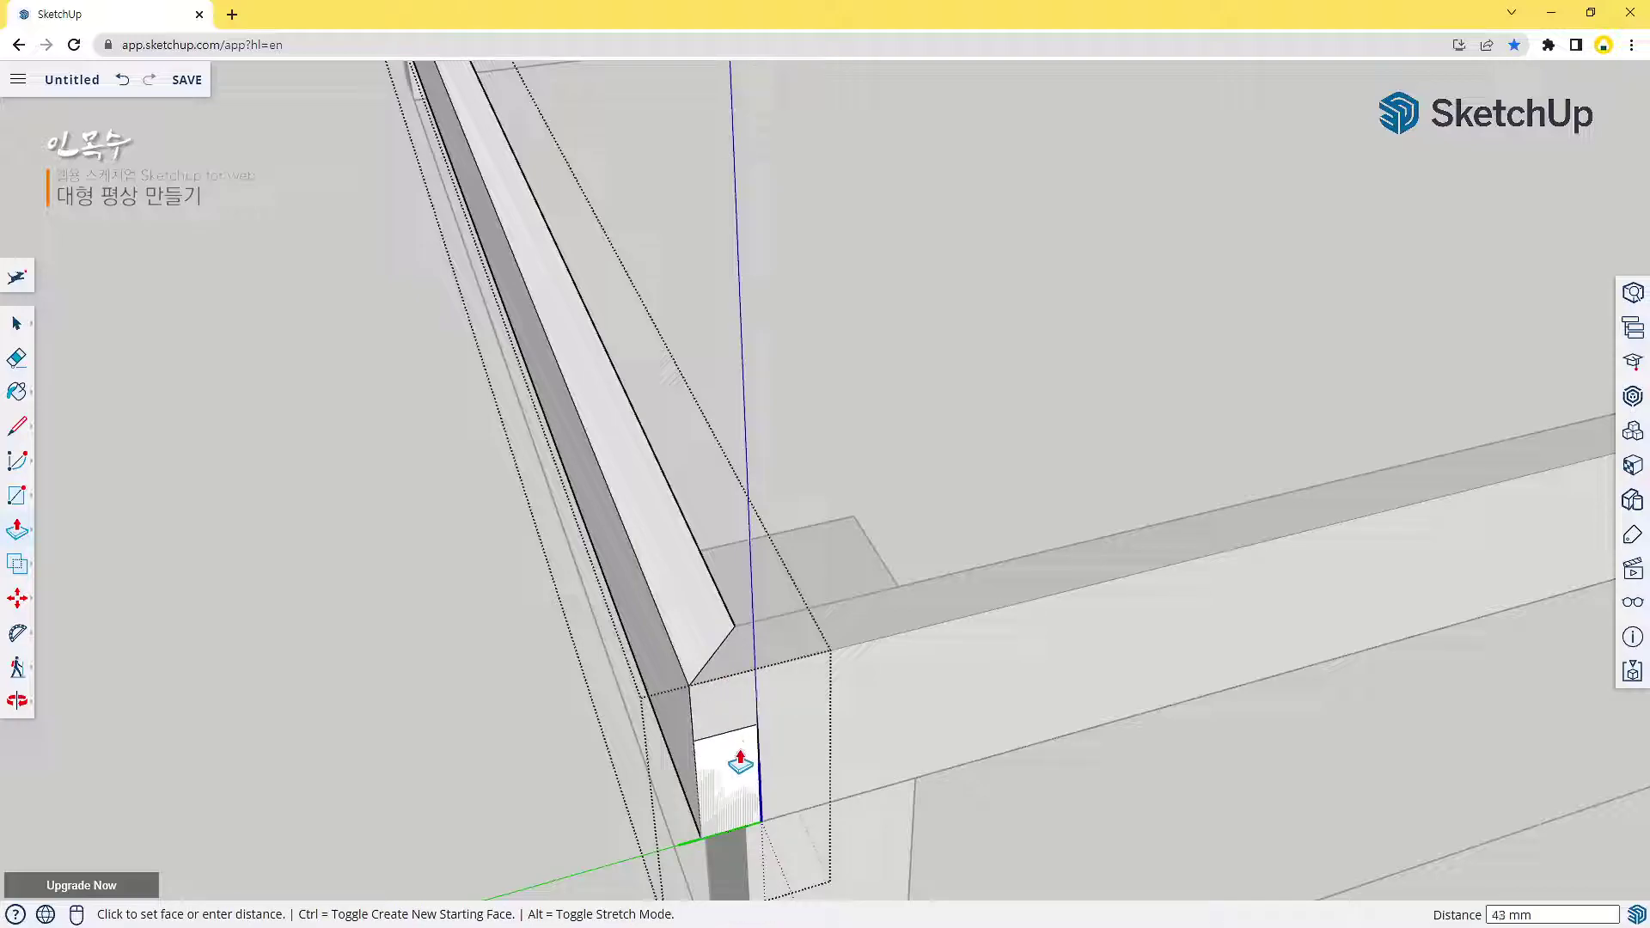
left_click(789, 821)
key("space")
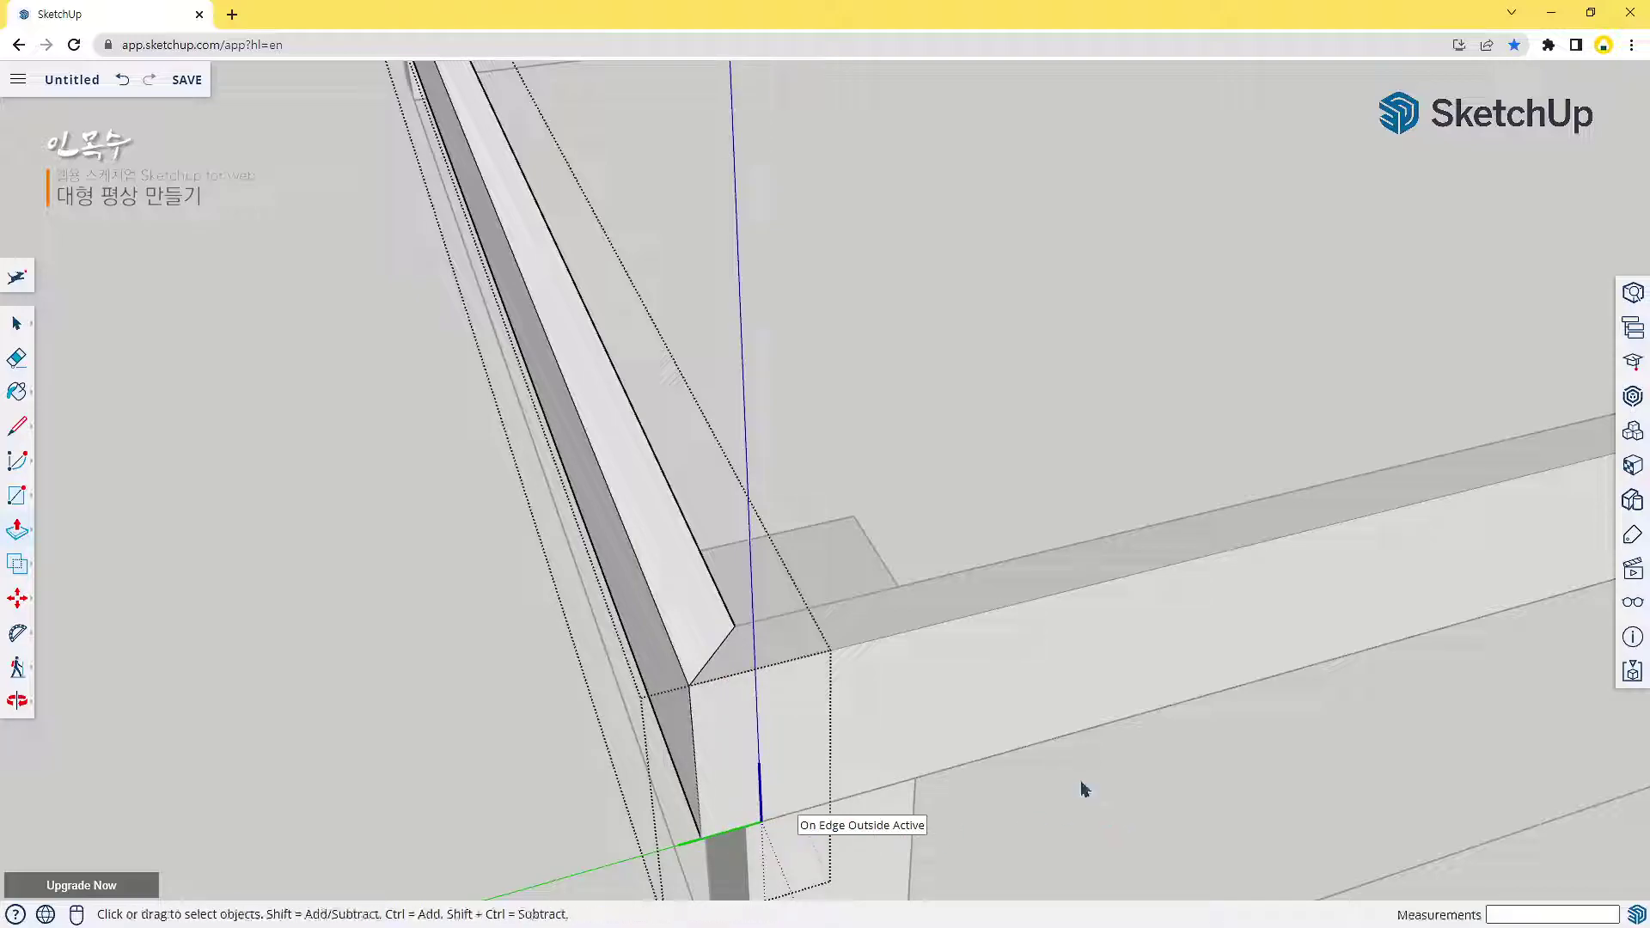
Flip the short rail at the origin along its component's green axis so its mitre faces the right way
scroll(1079, 784, "down", 3)
middle_click_drag(738, 722, 578, 652)
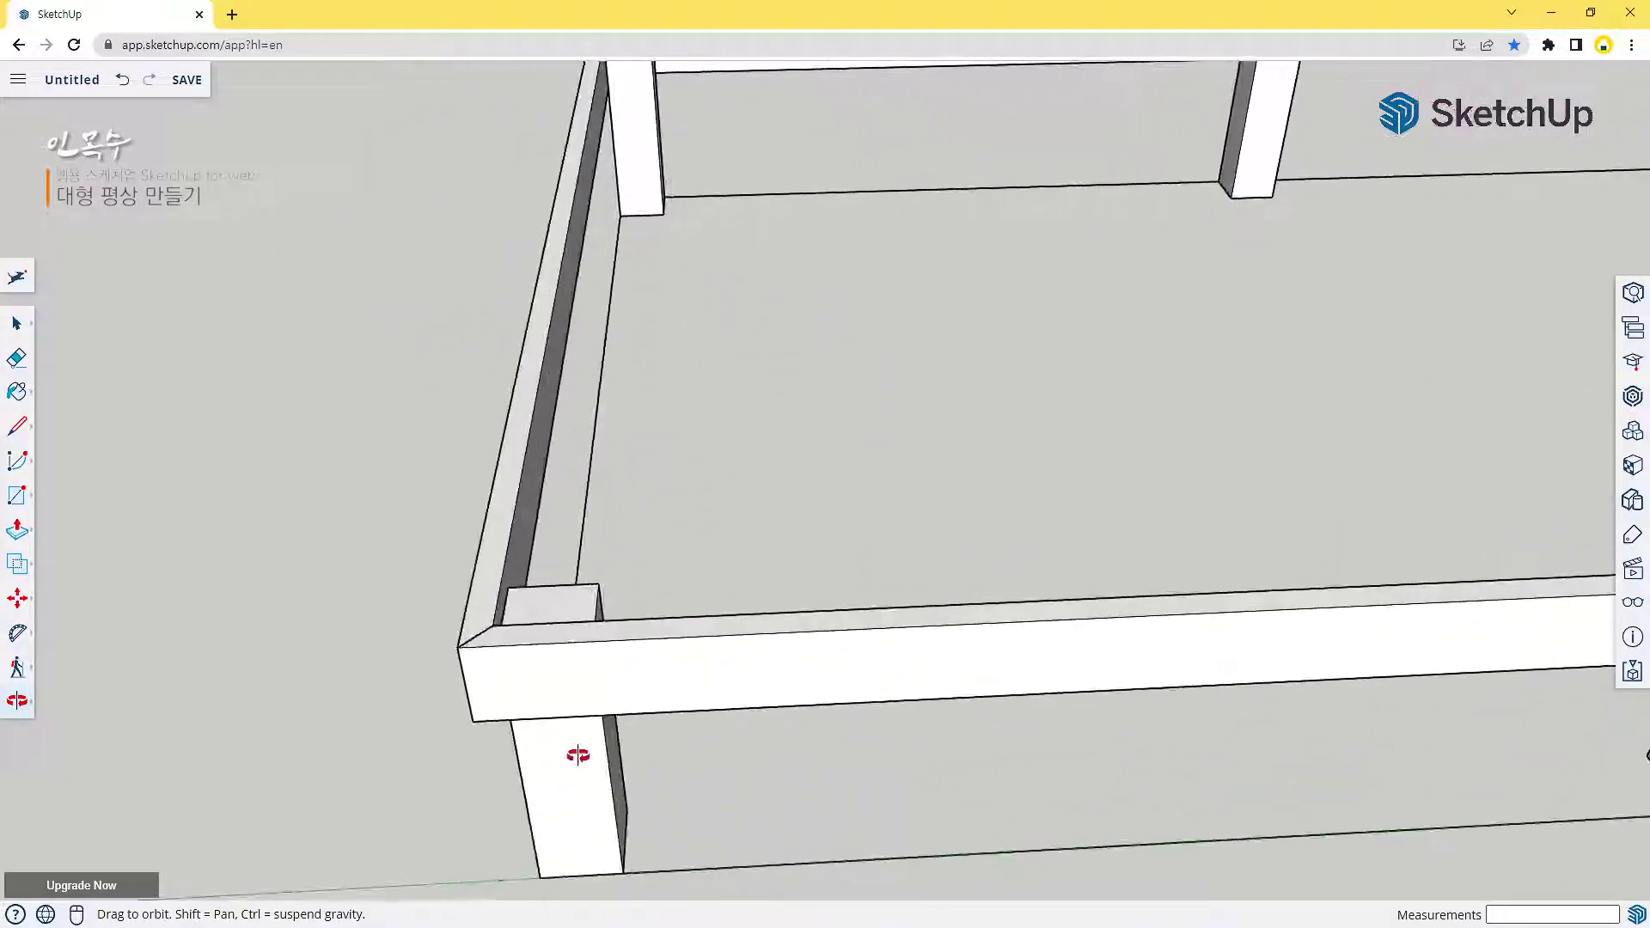
scroll(1119, 667, "down", 1)
middle_click_drag(1365, 670, 419, 636, "shift")
middle_click_drag(1374, 622, 821, 663, "shift")
left_click_drag(822, 666, 739, 673, "shift")
middle_click_drag(1005, 630, 596, 649)
scroll(571, 585, "up", 4)
middle_click_drag(667, 568, 969, 688)
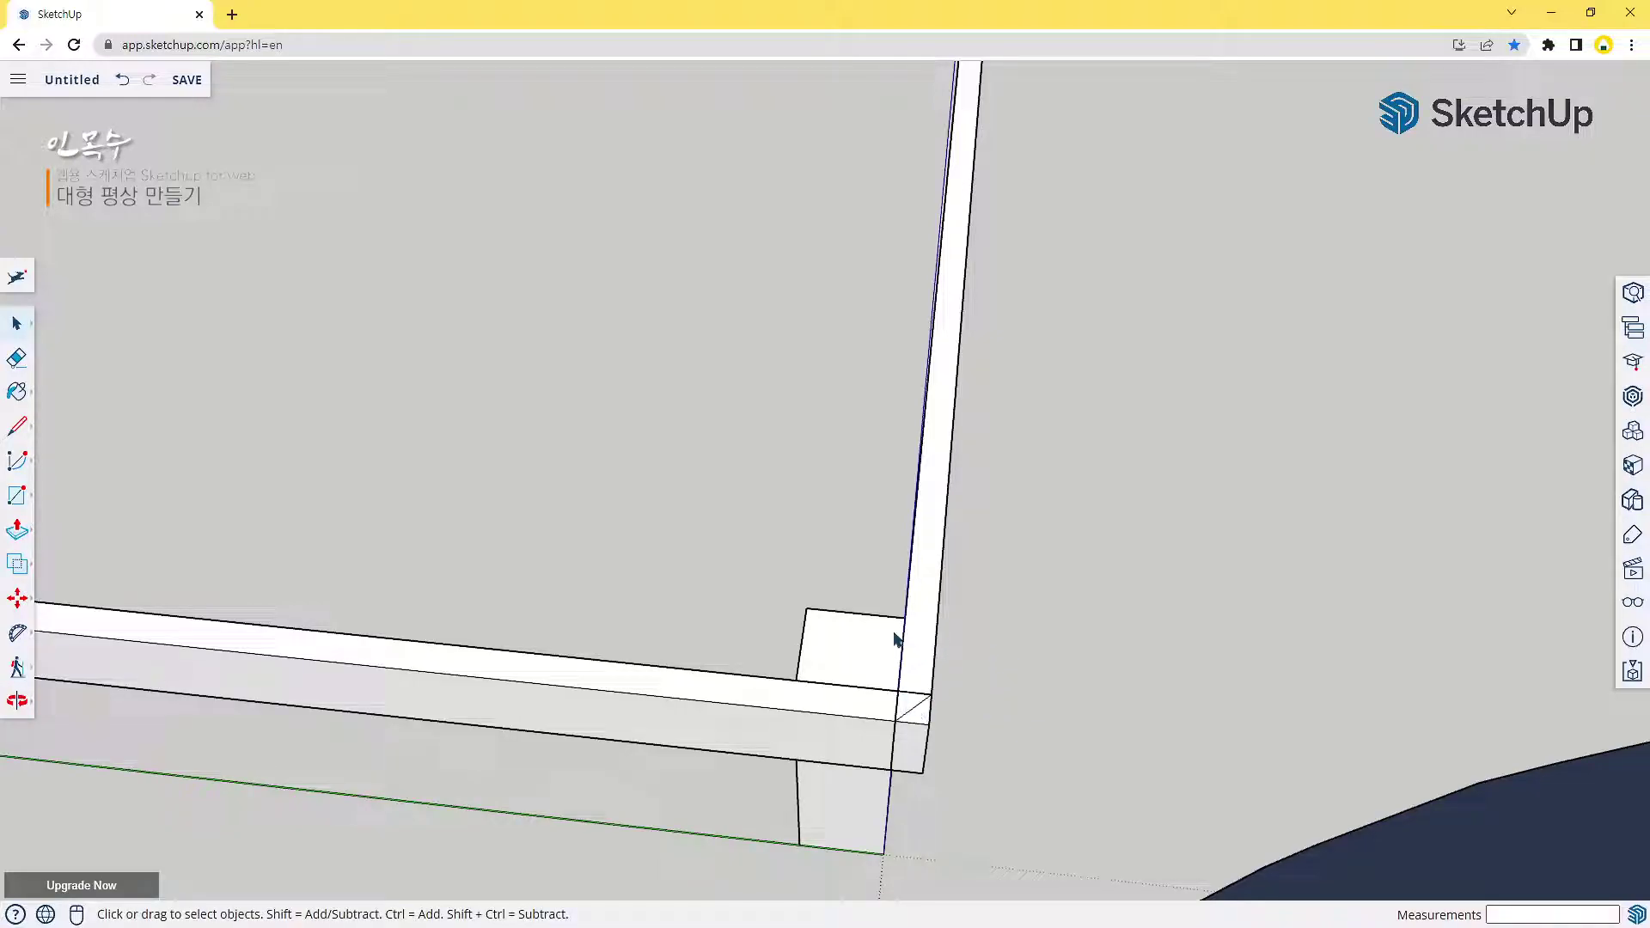
right_click(947, 344)
mouse_move(1057, 822)
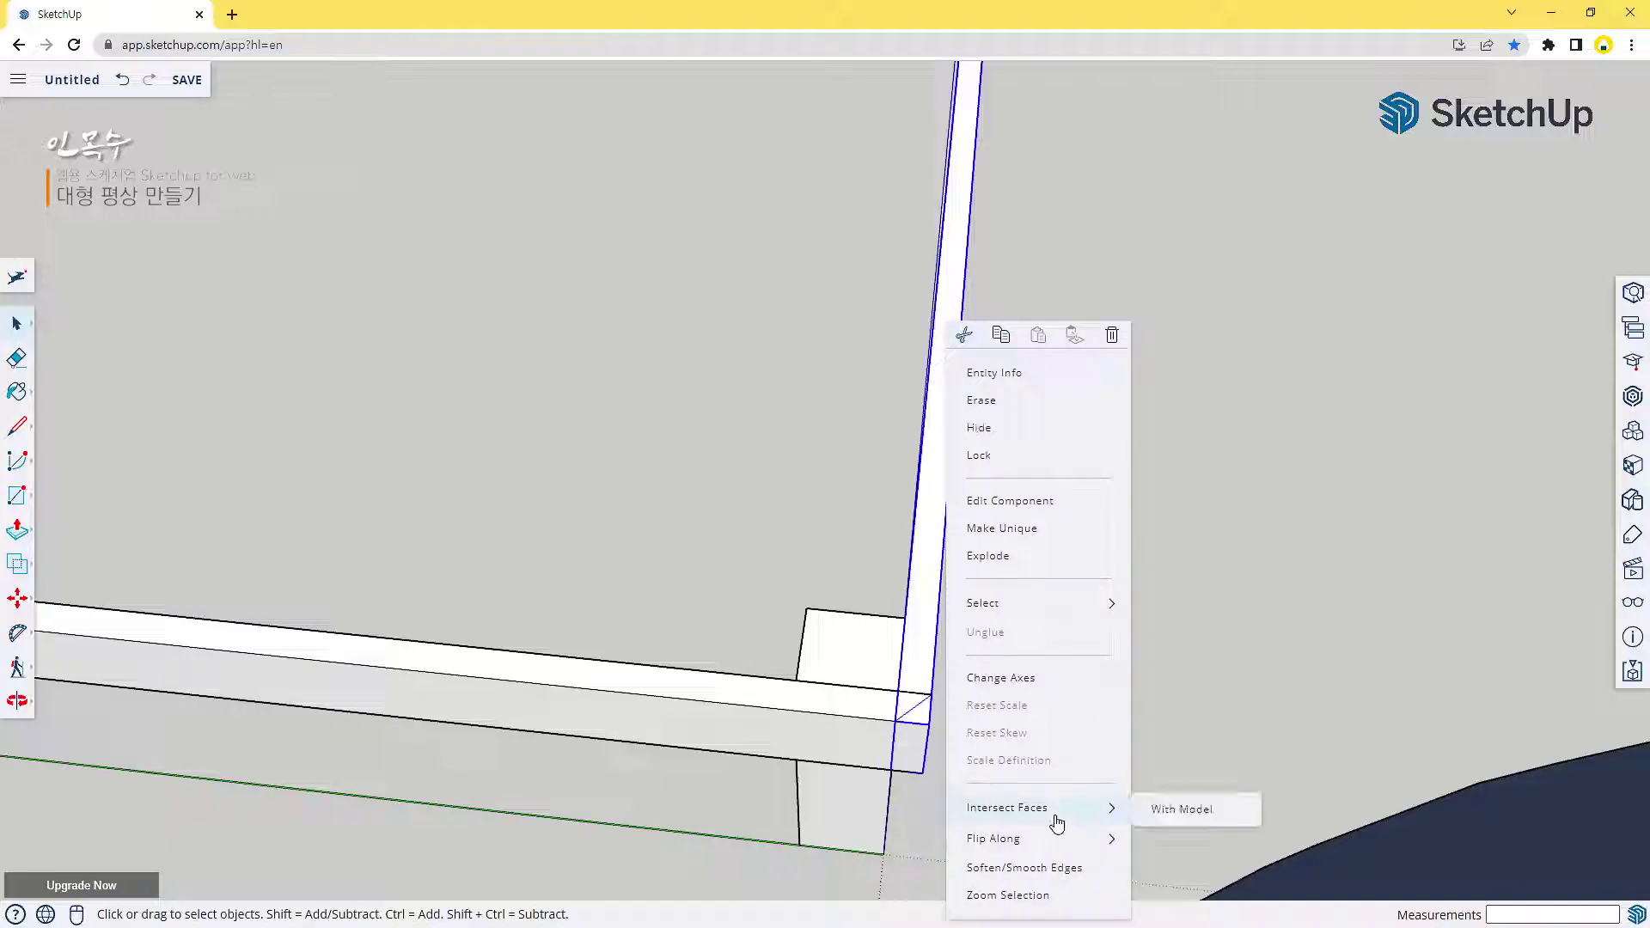
mouse_move(1014, 852)
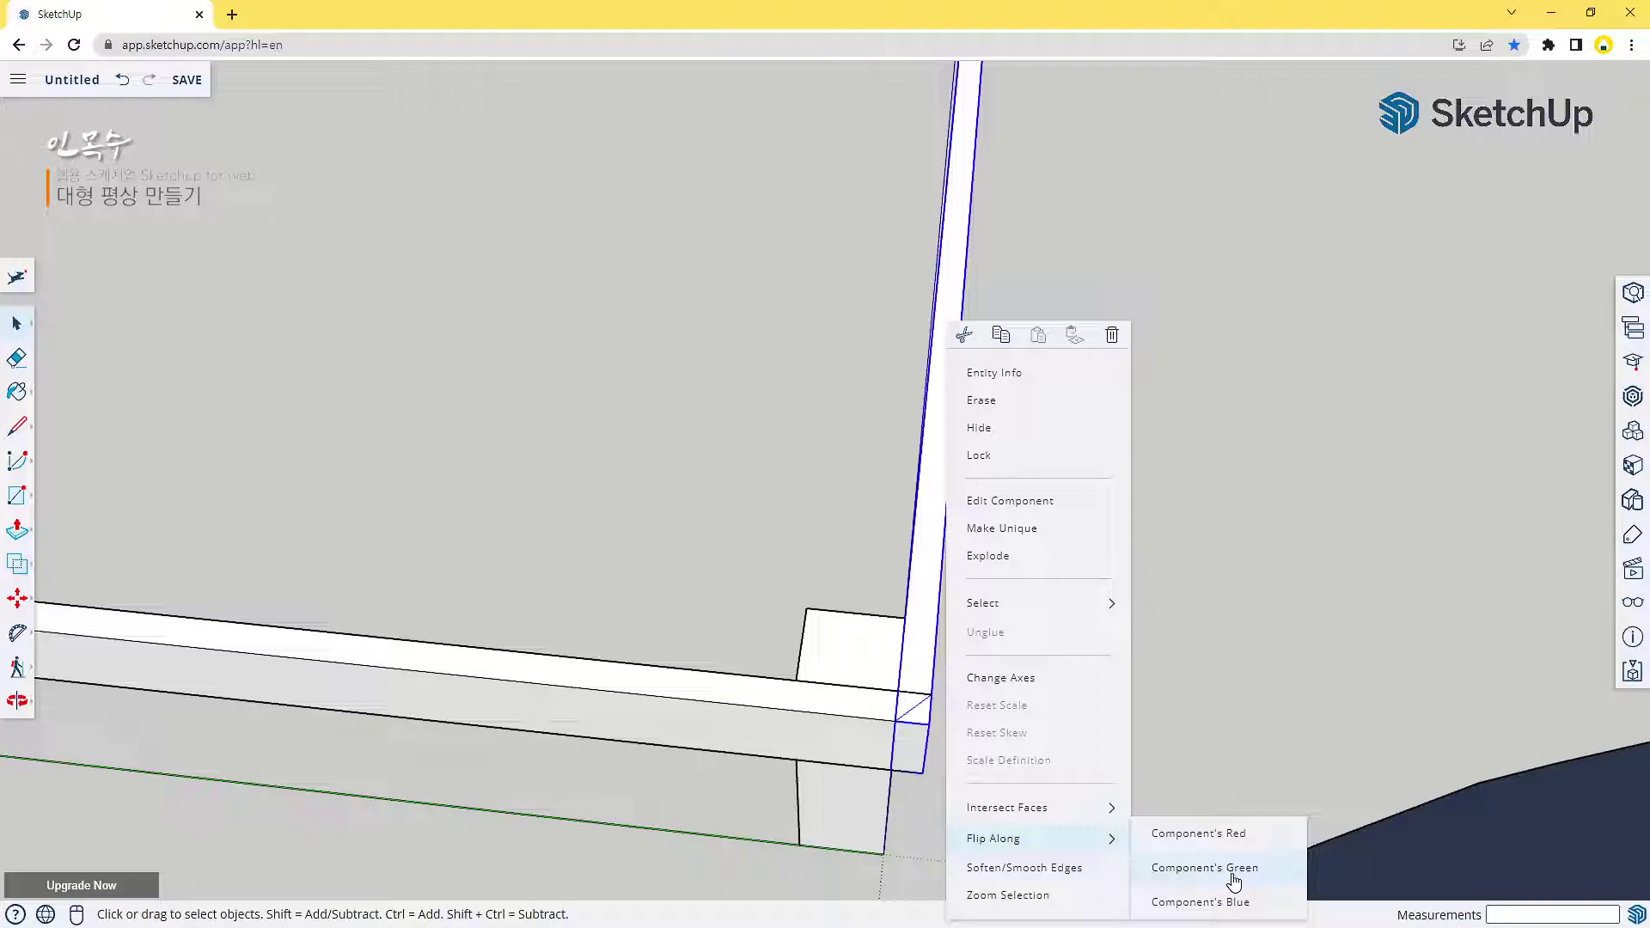
left_click(1234, 870)
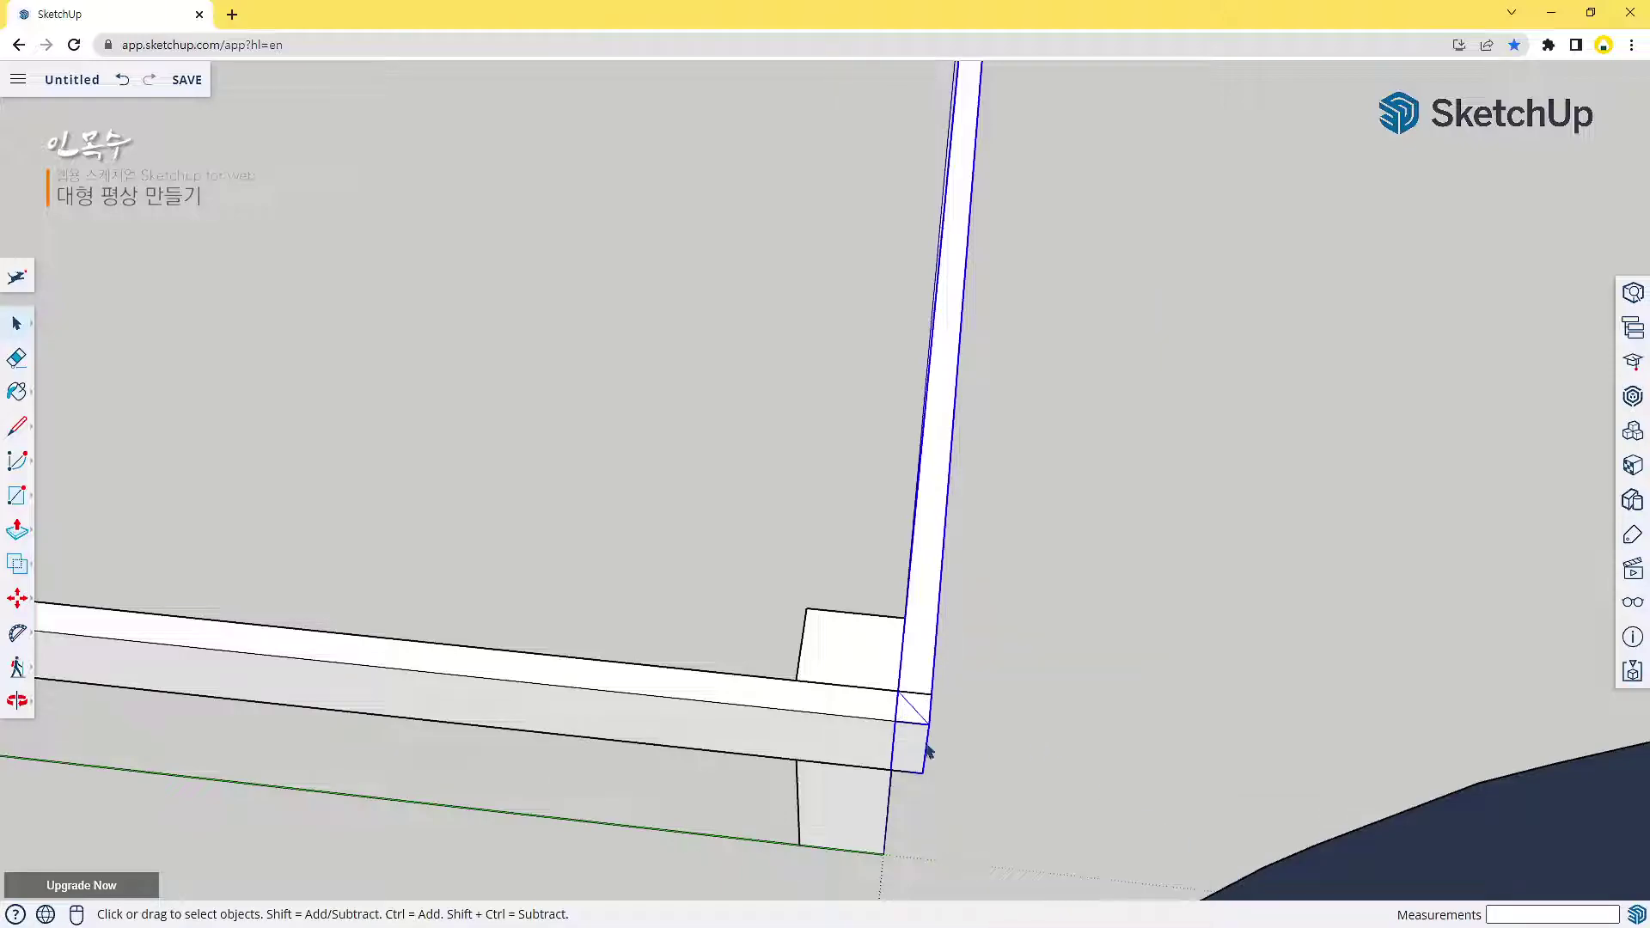
Mitre the long rail's end at the origin corner with a top diagonal, pushing the overlapping triangle down 127 mm
scroll(928, 750, "up", 5)
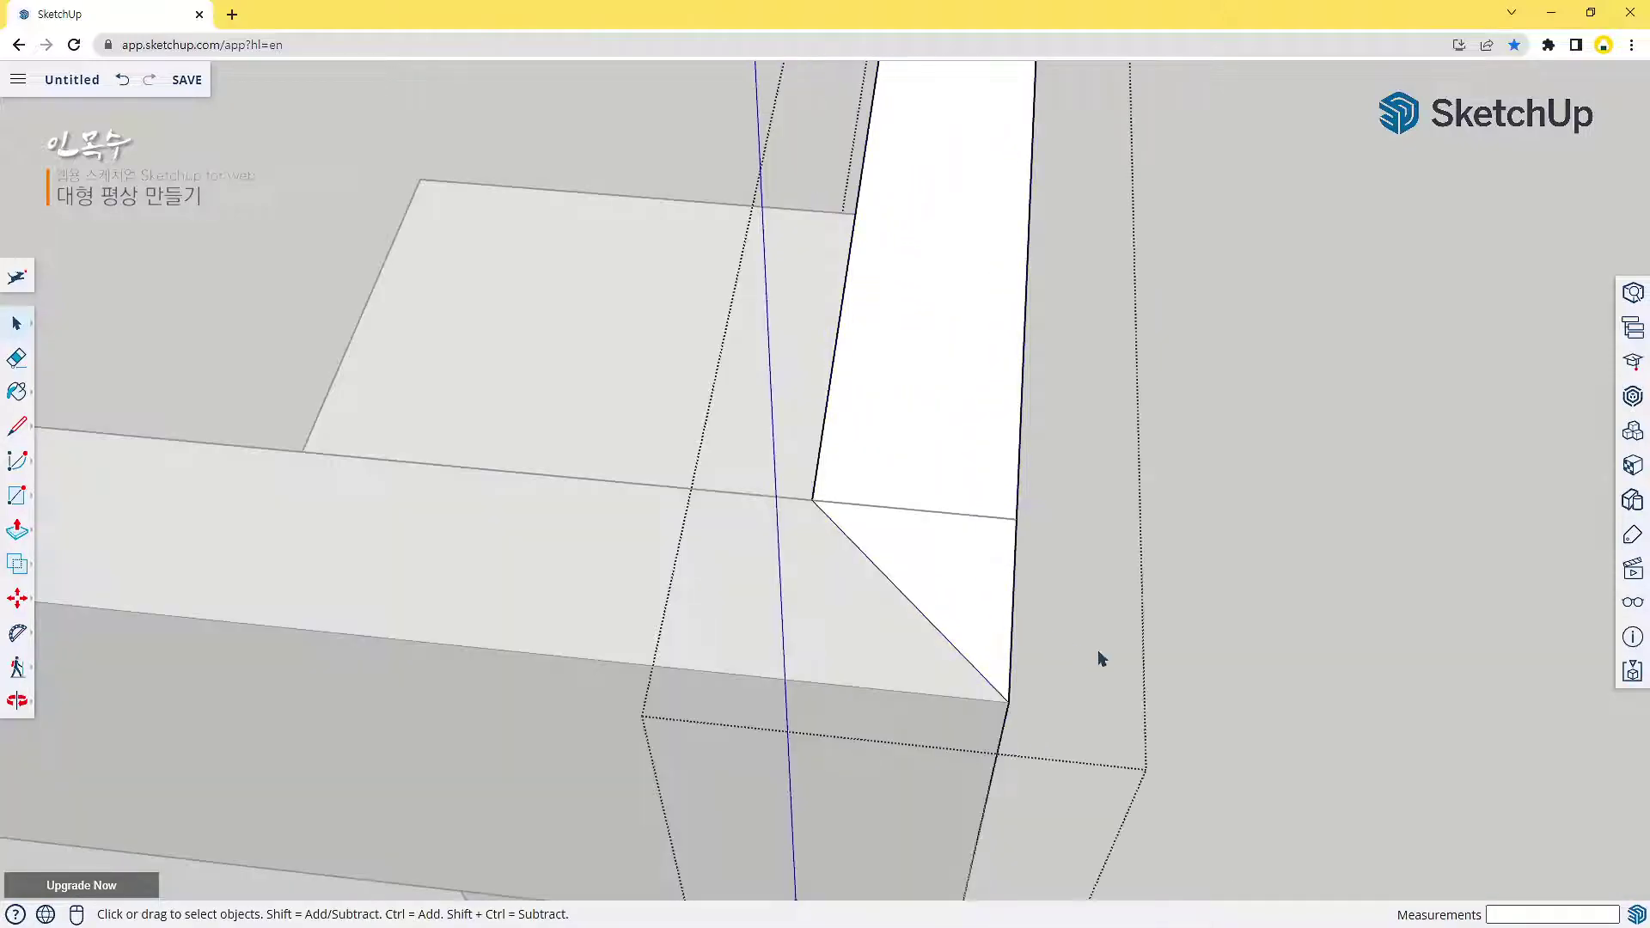
middle_click_drag(1098, 655, 767, 660)
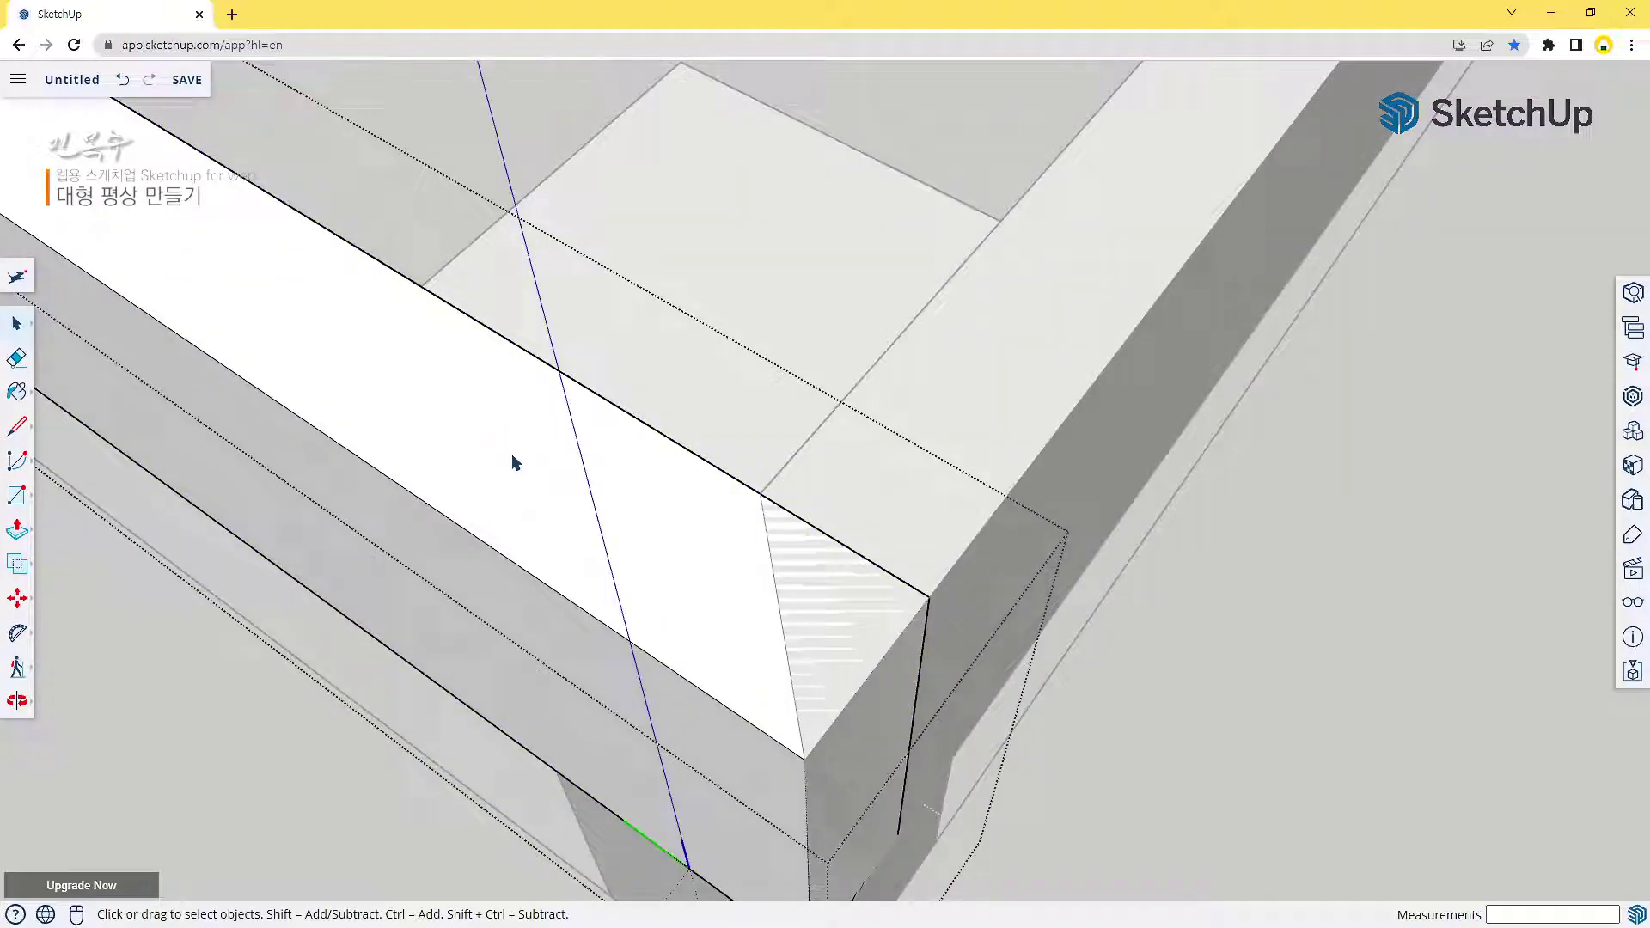
key("l")
left_click(760, 493)
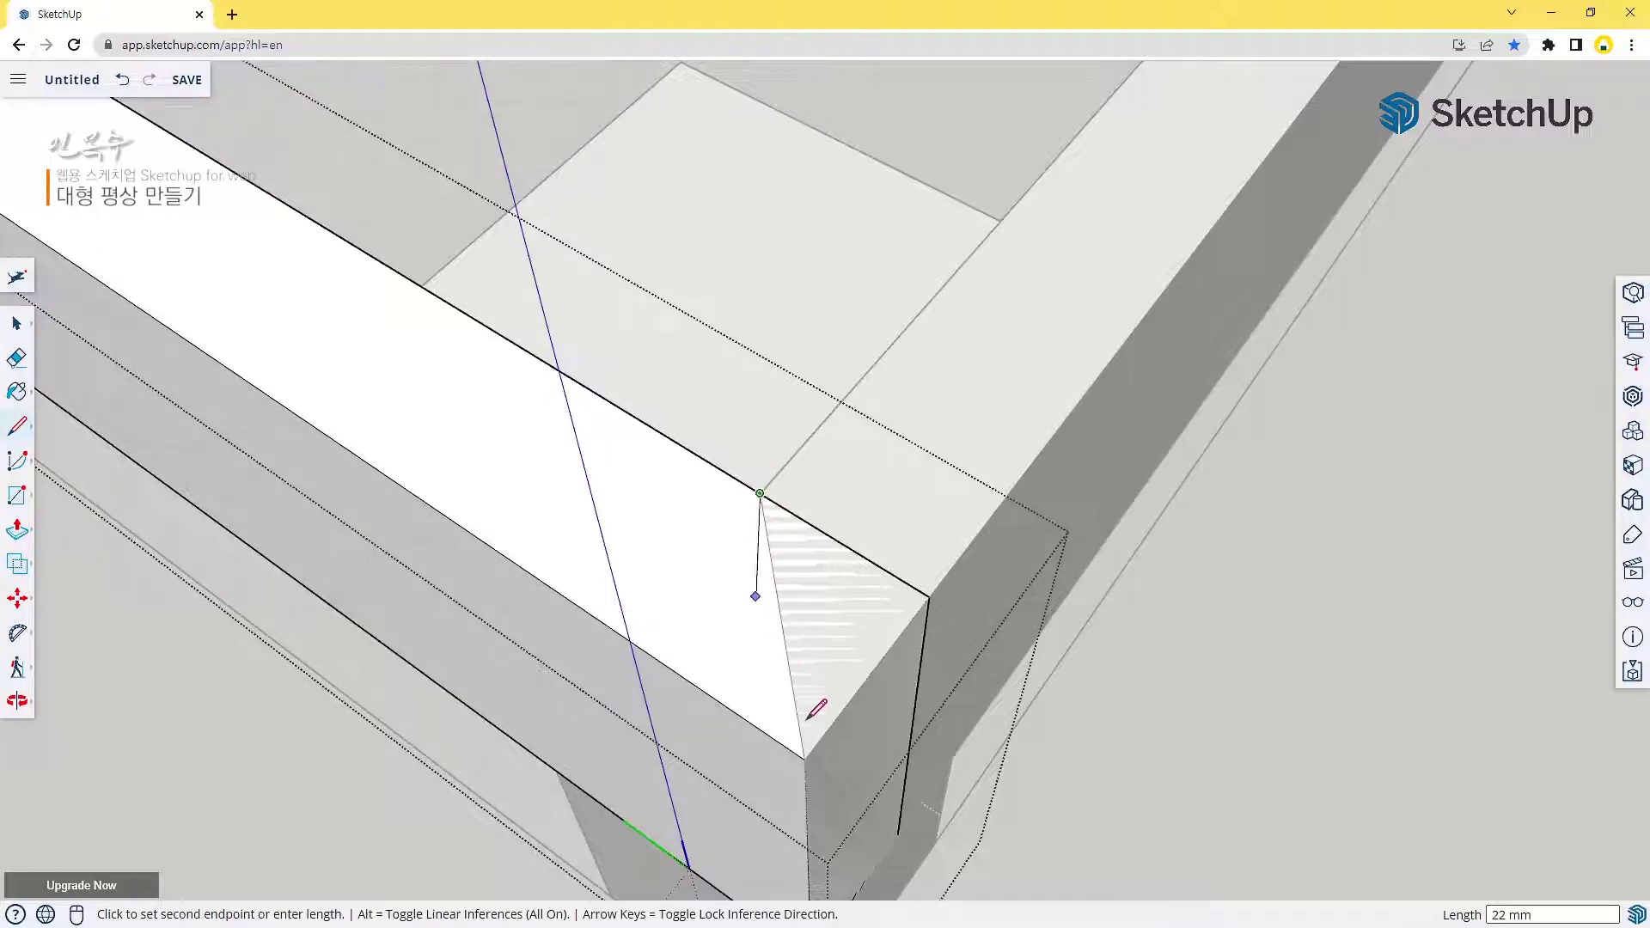
left_click(804, 760)
key("p")
left_click(839, 658)
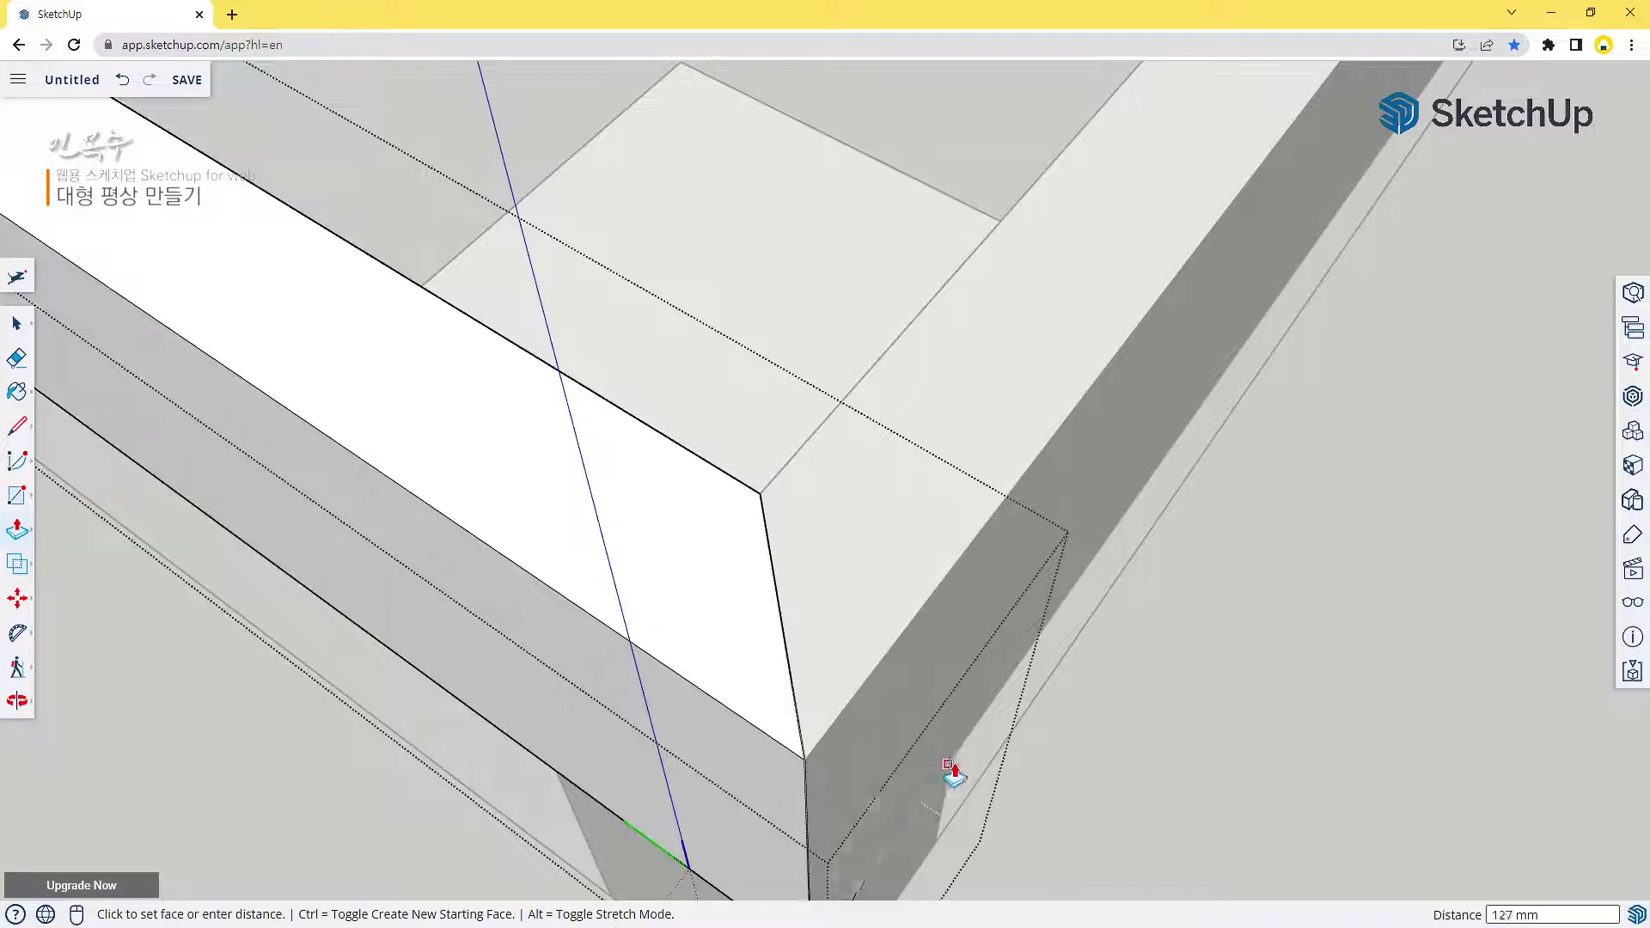
left_click(977, 732)
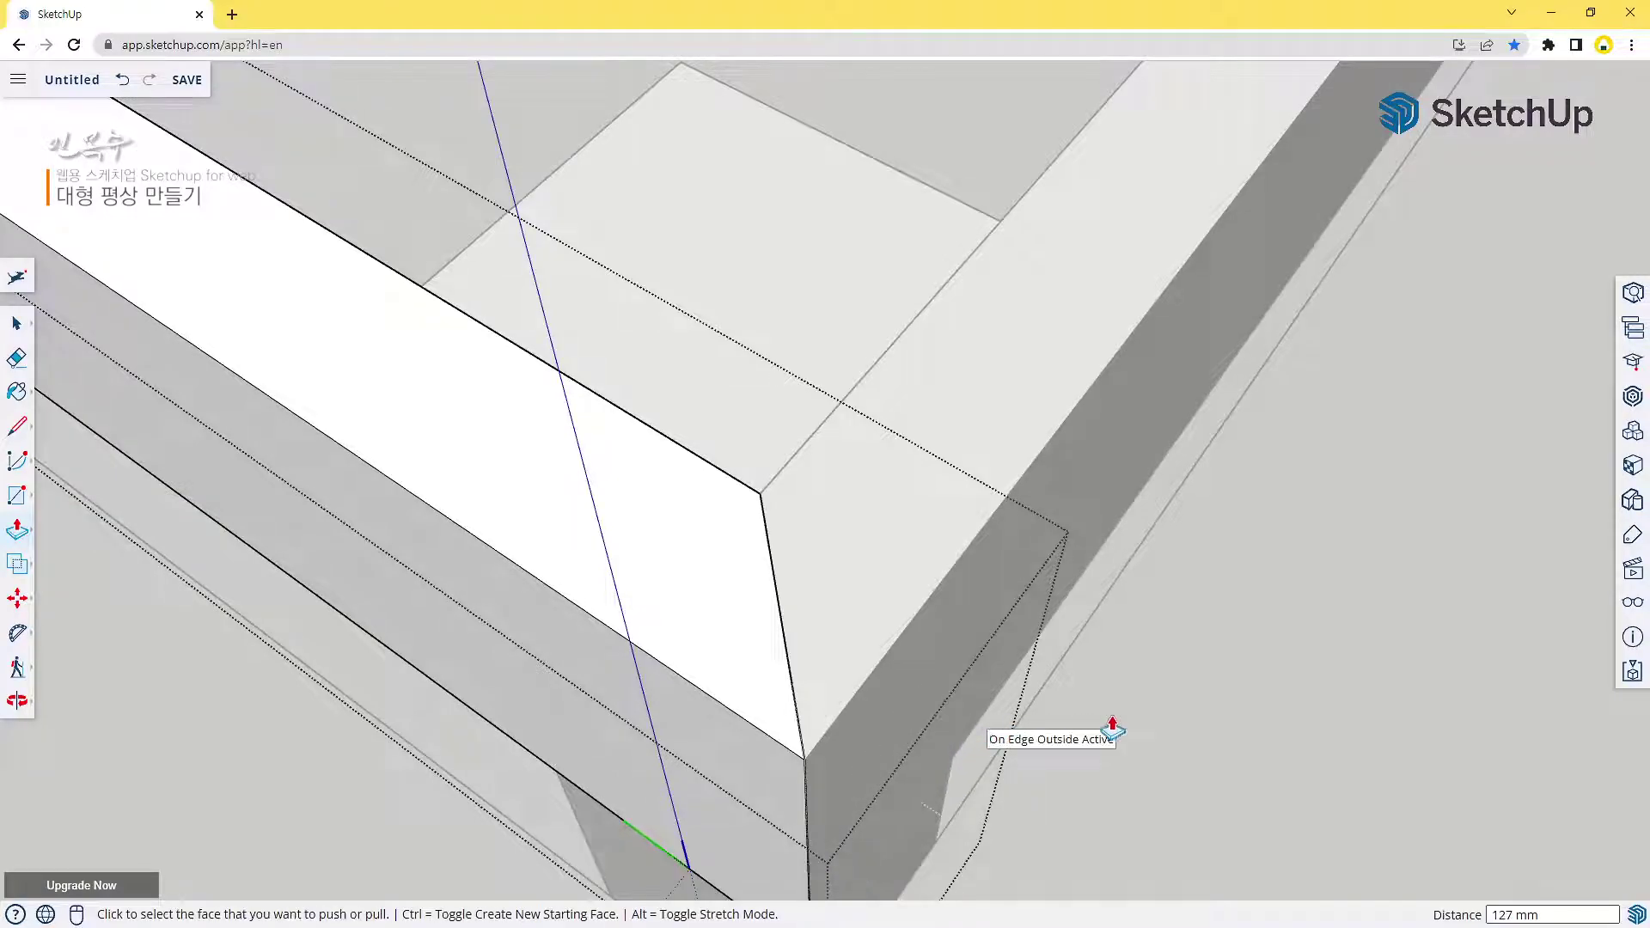
key("space")
Flip the opposite long rail along its component's red axis so its mitre matches the corner on the red axis
scroll(1338, 711, "down", 5)
middle_click_drag(1333, 717, 962, 689)
middle_click_drag(1179, 750, 682, 452)
scroll(682, 451, "down", 6)
middle_click_drag(1074, 451, 563, 514)
scroll(558, 514, "up", 4)
middle_click_drag(610, 627, 882, 400)
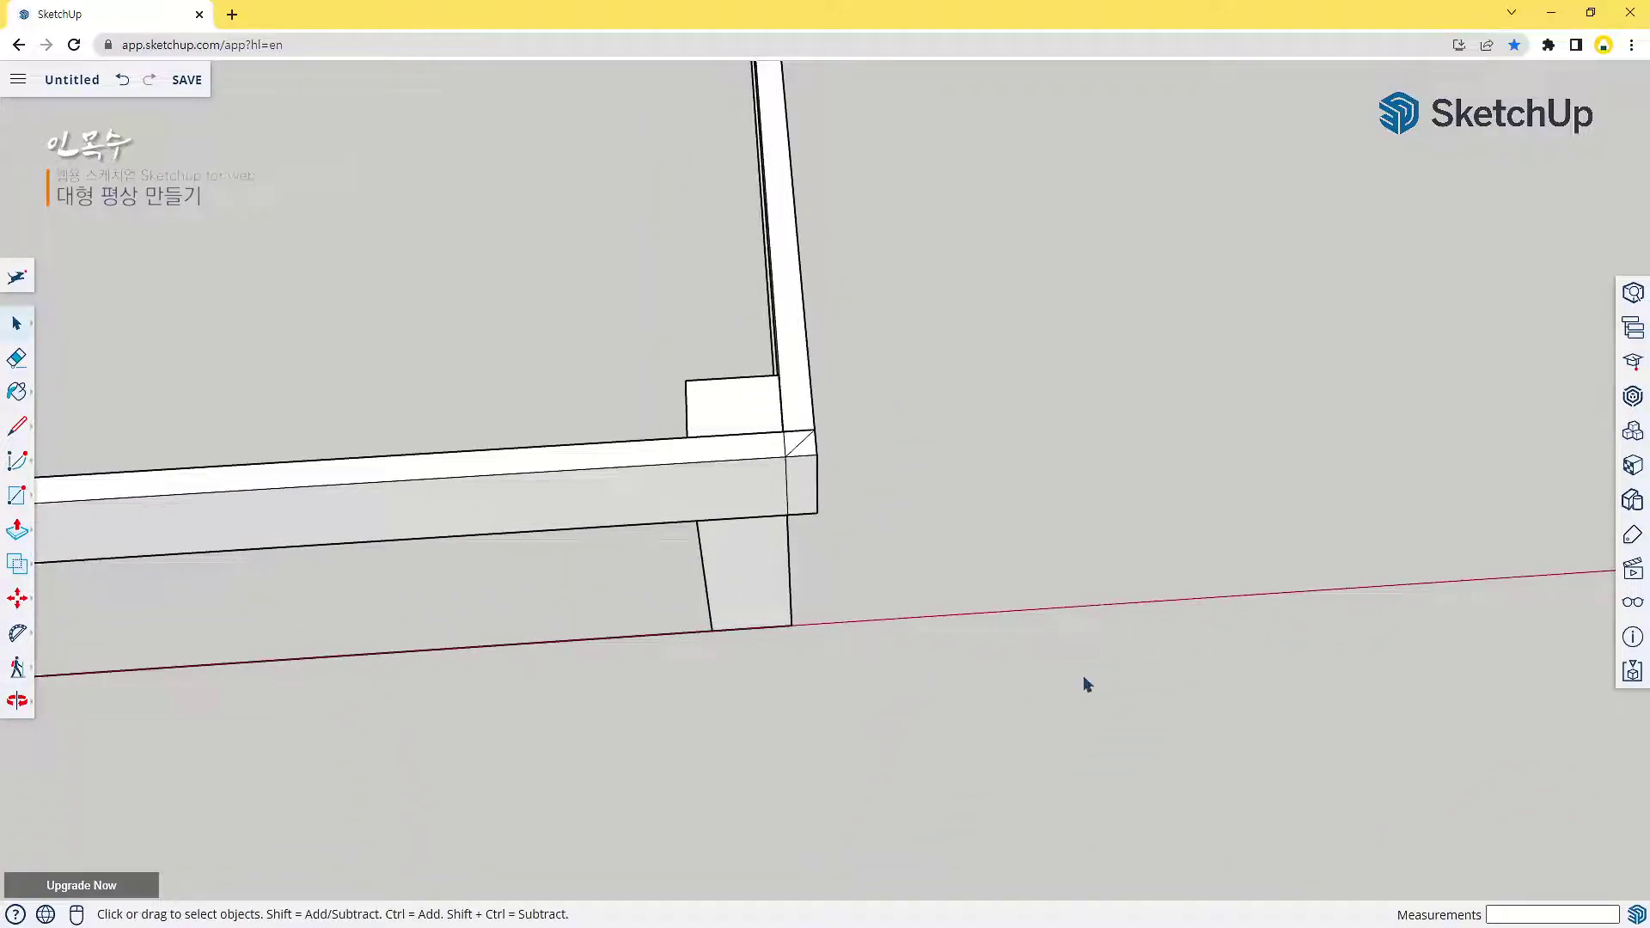
right_click(792, 306)
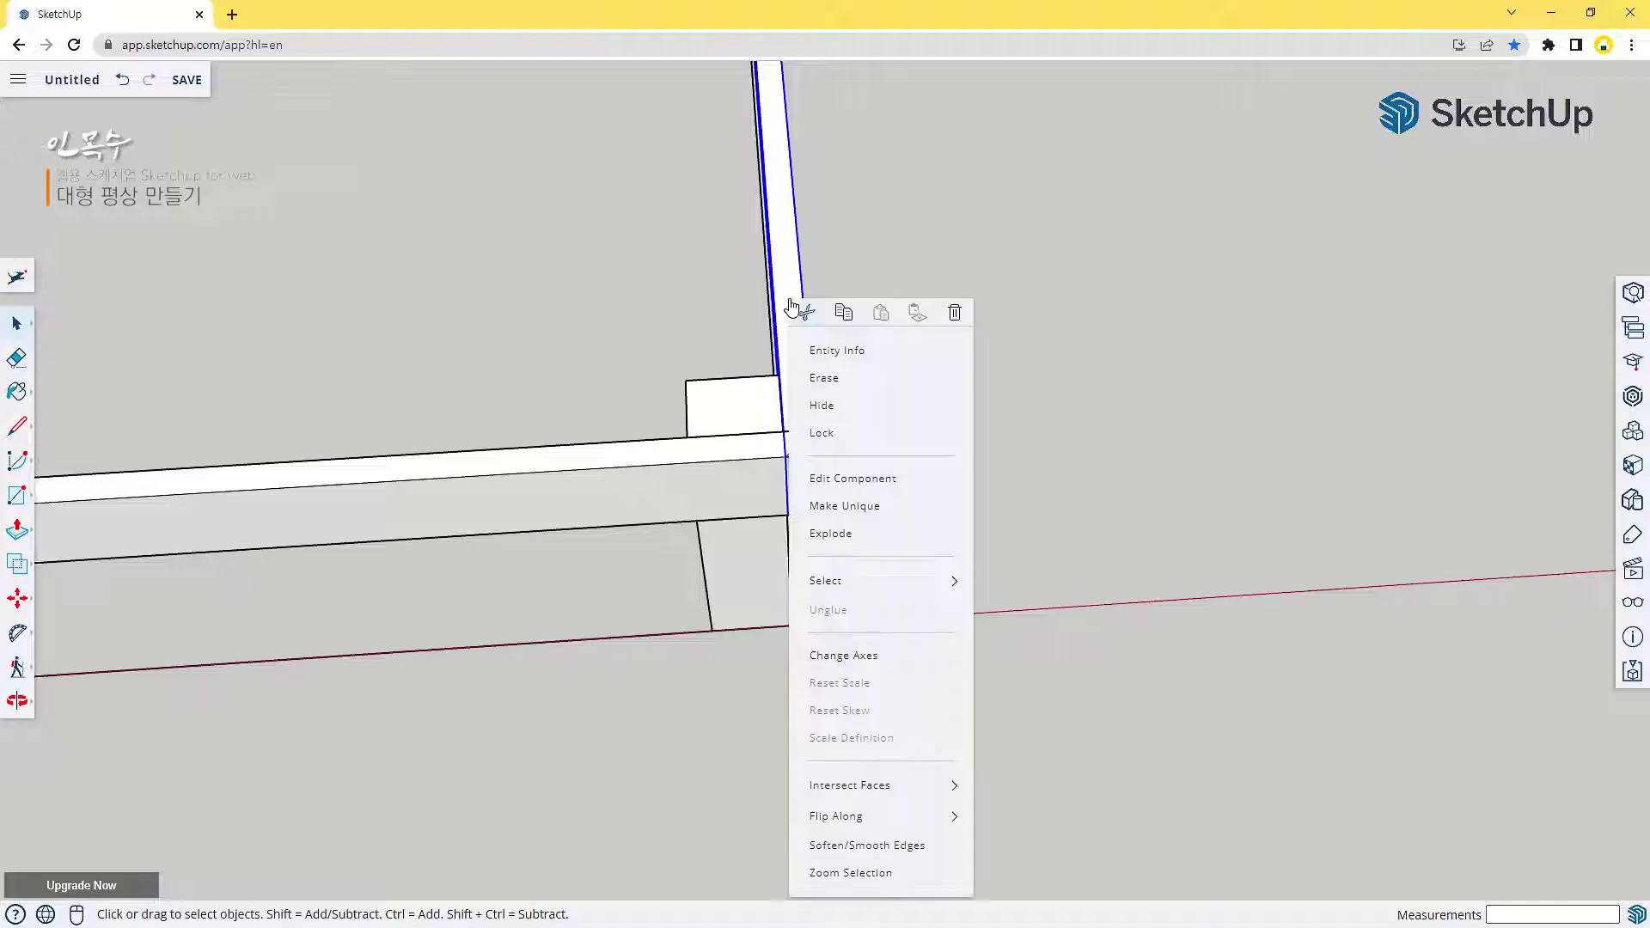
mouse_move(874, 824)
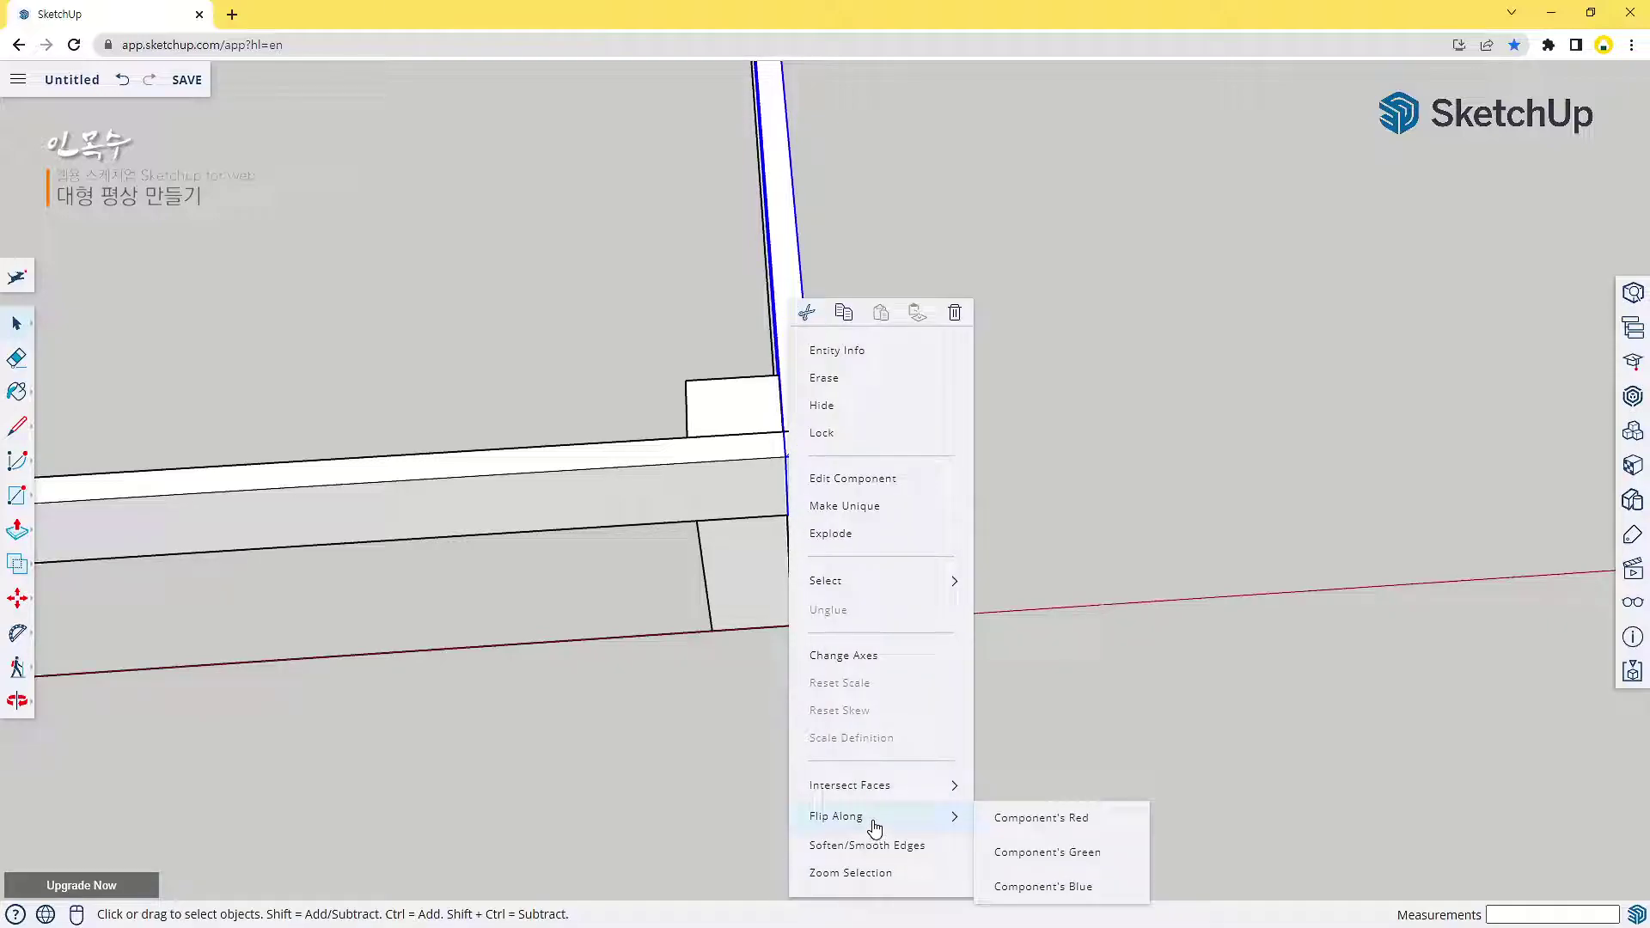
left_click(1076, 819)
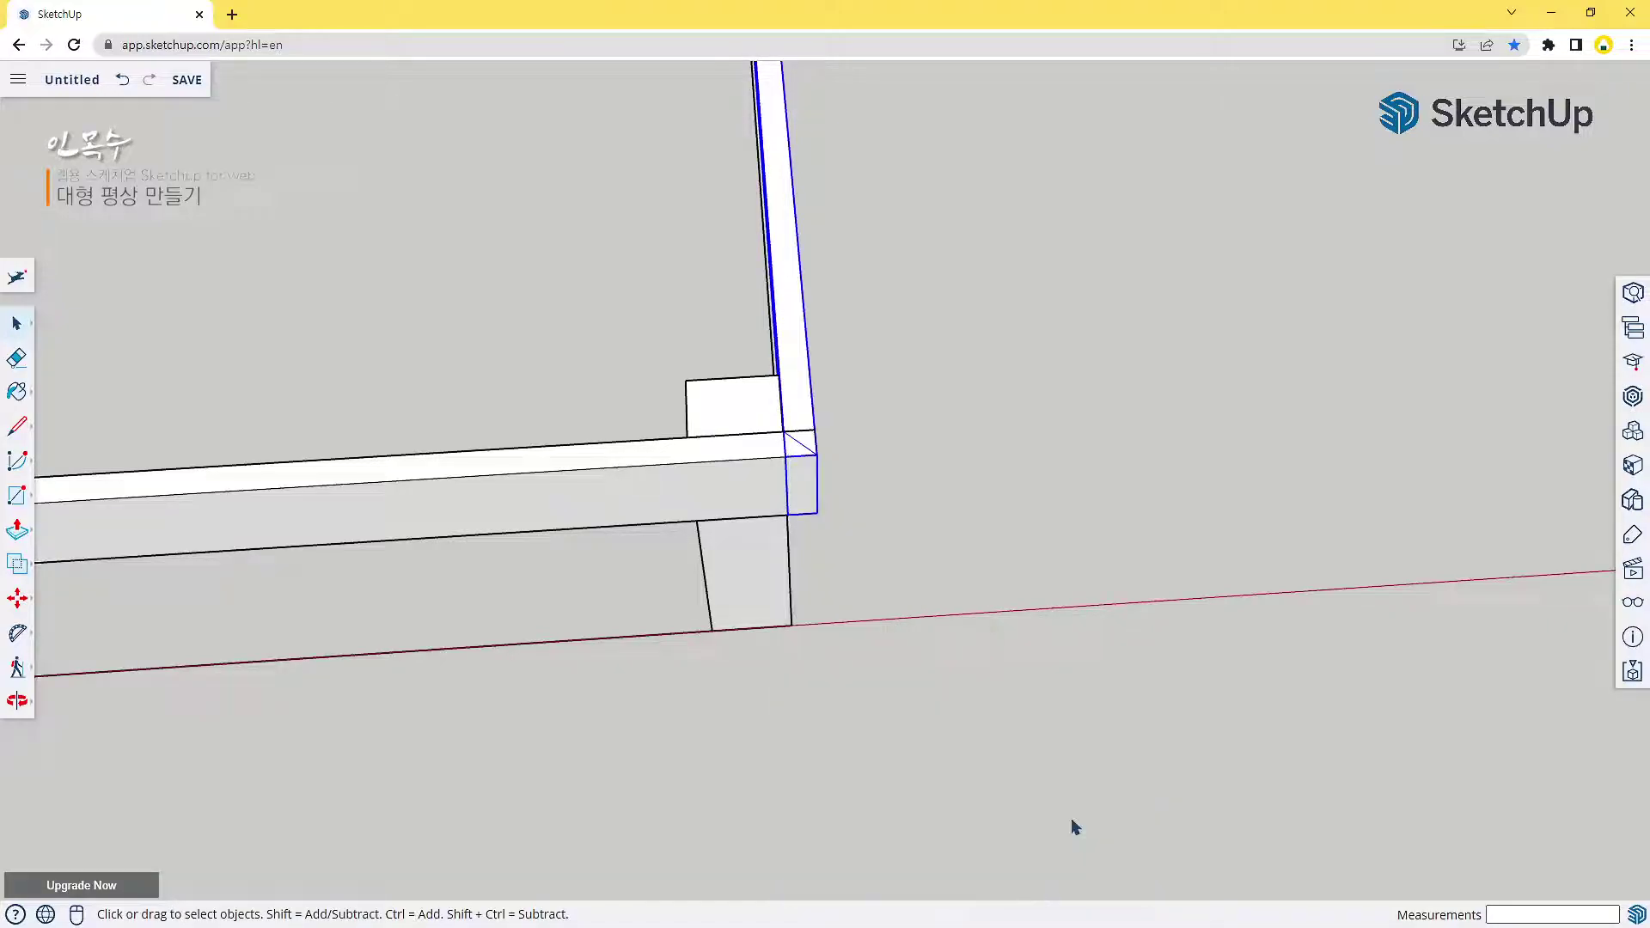
Mitre the short rail's end at the red-axis corner with a top diagonal, pushing the overlapping triangle down 127 mm
double_click(799, 413)
middle_click_drag(839, 419, 762, 589)
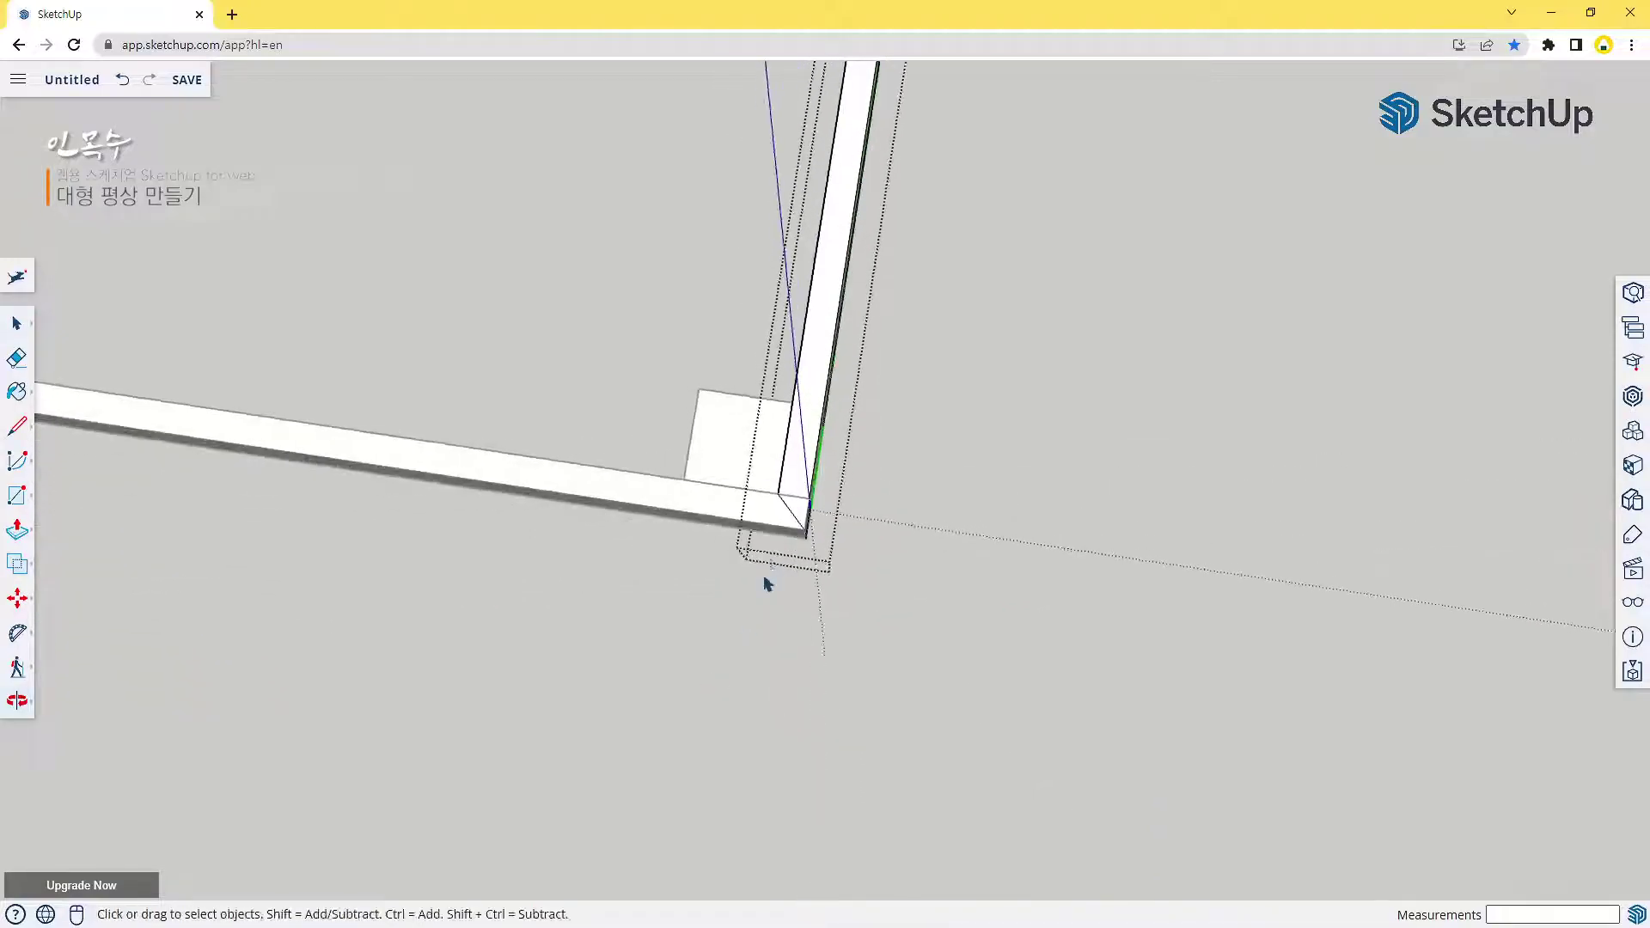
scroll(812, 514, "up", 3)
left_click(628, 451)
triple_click(706, 450)
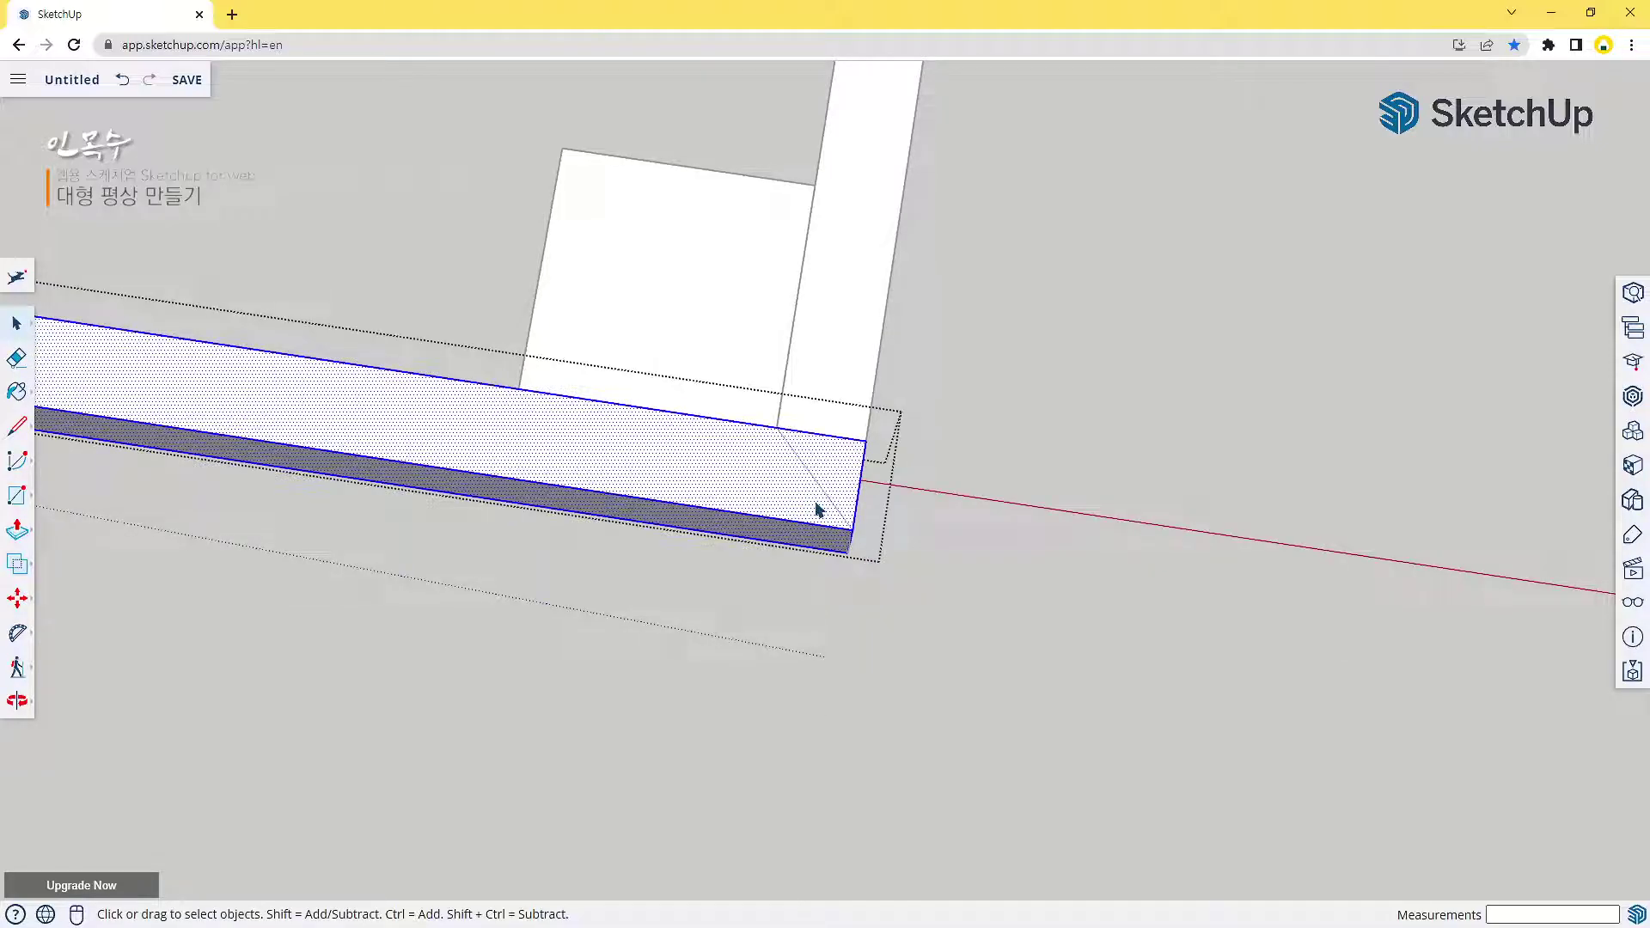
key("l")
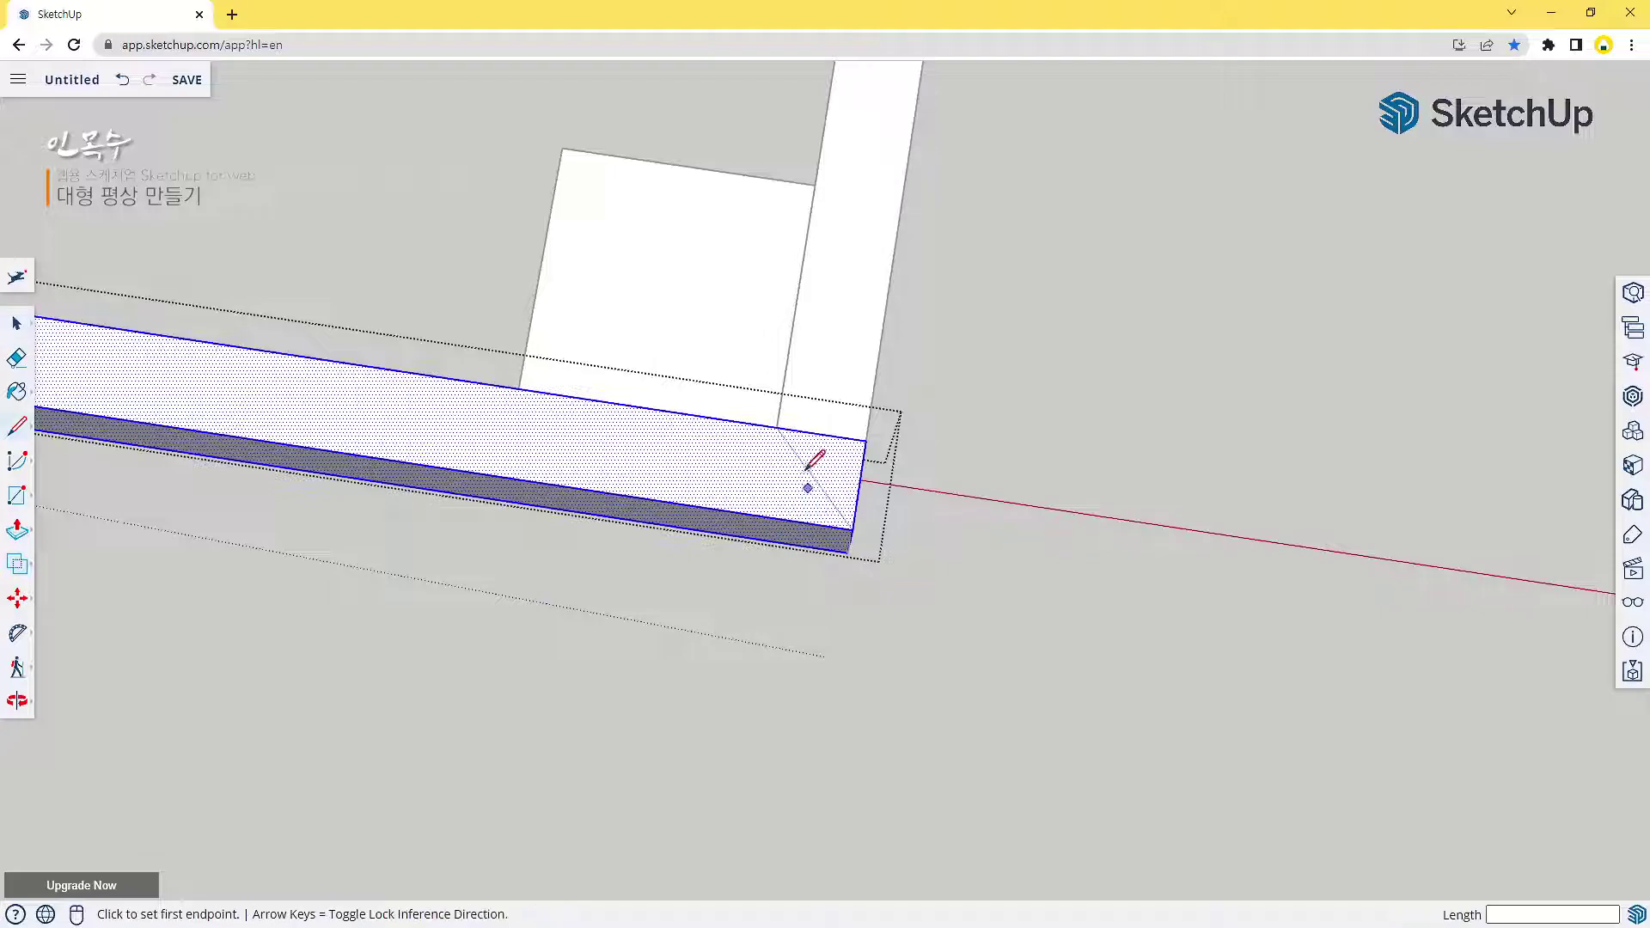
left_click(776, 427)
left_click(853, 528)
mouse_move(853, 527)
middle_mouse_down()
mouse_move(799, 568)
mouse_move(688, 516)
mouse_move(708, 505)
middle_mouse_up()
key("p")
left_click(815, 416)
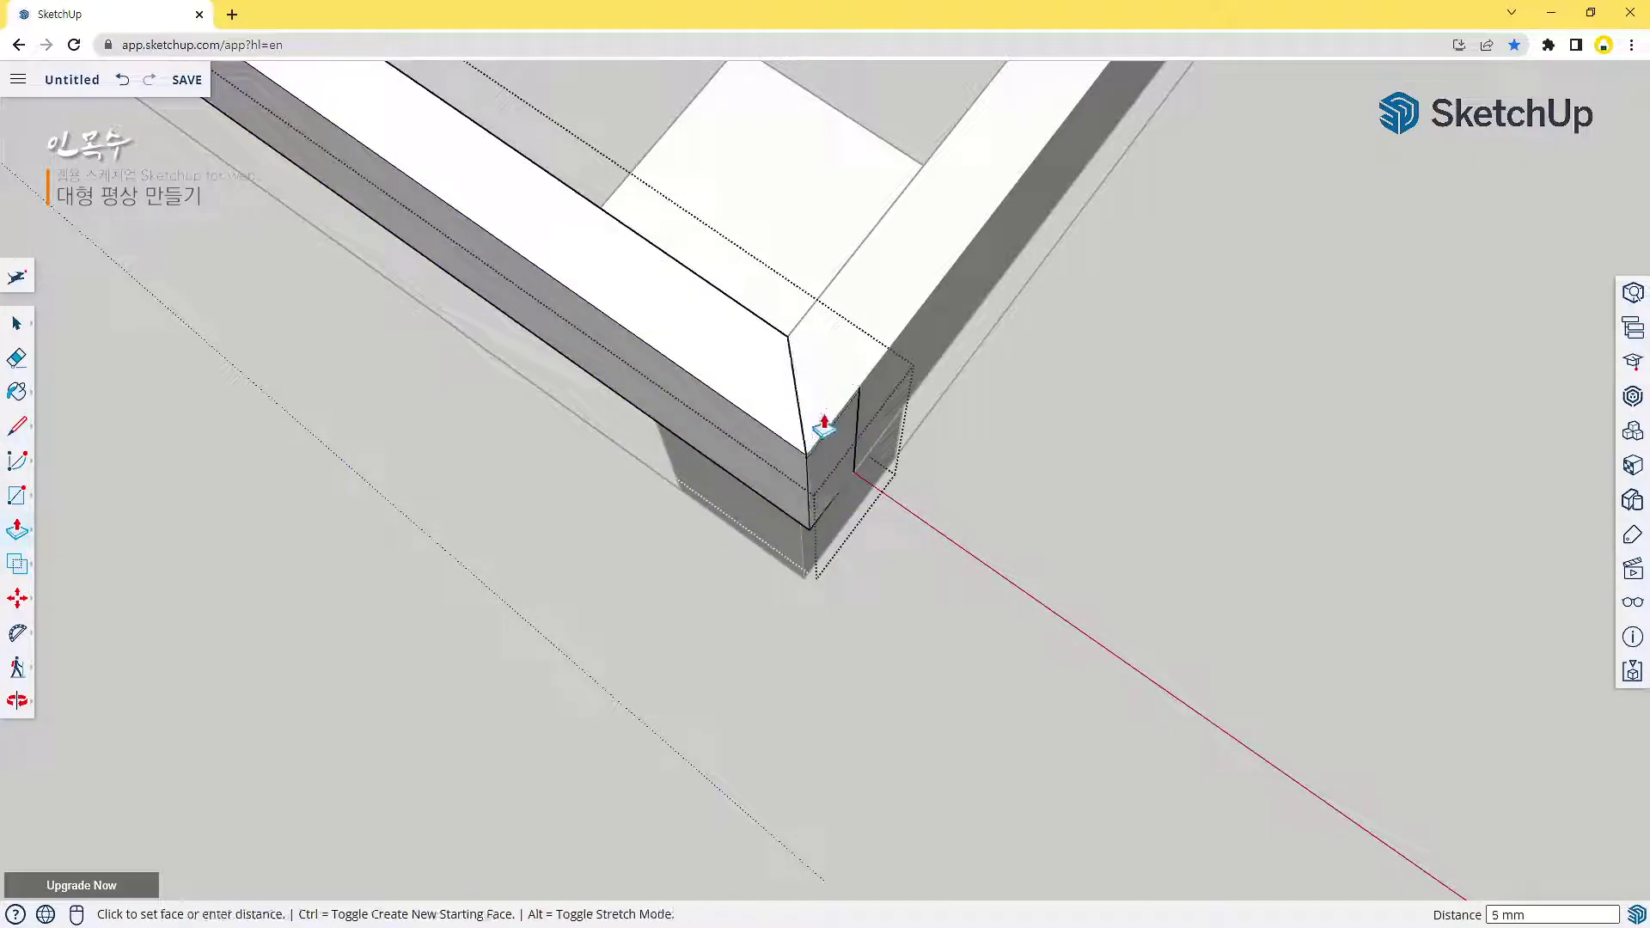
left_click(722, 478)
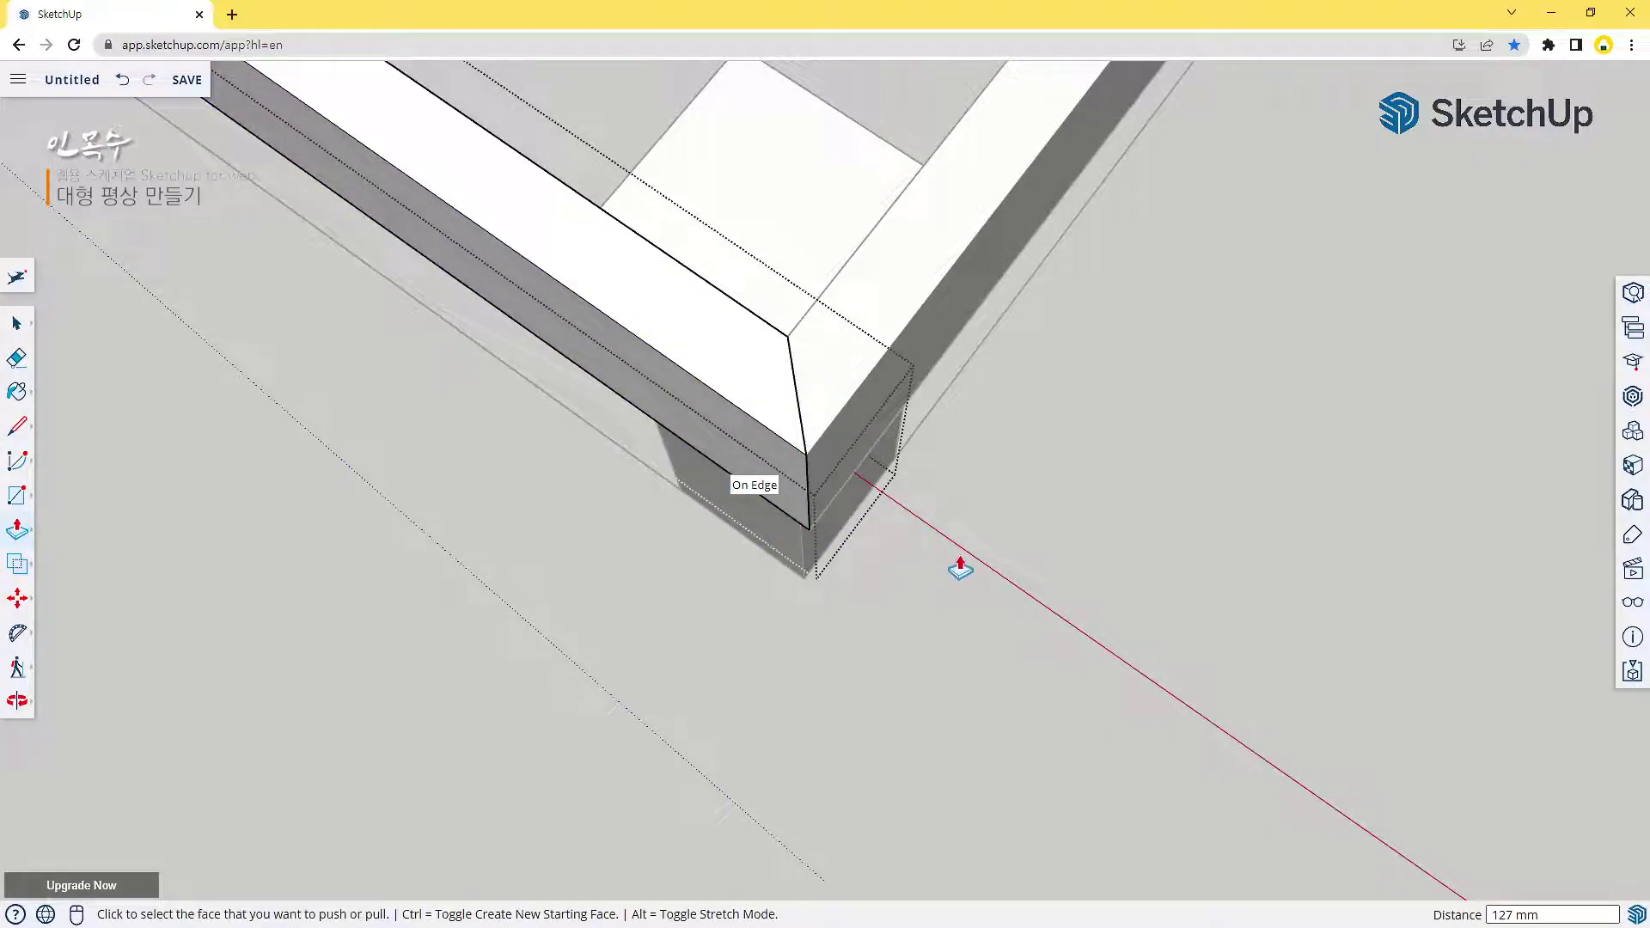
key("space")
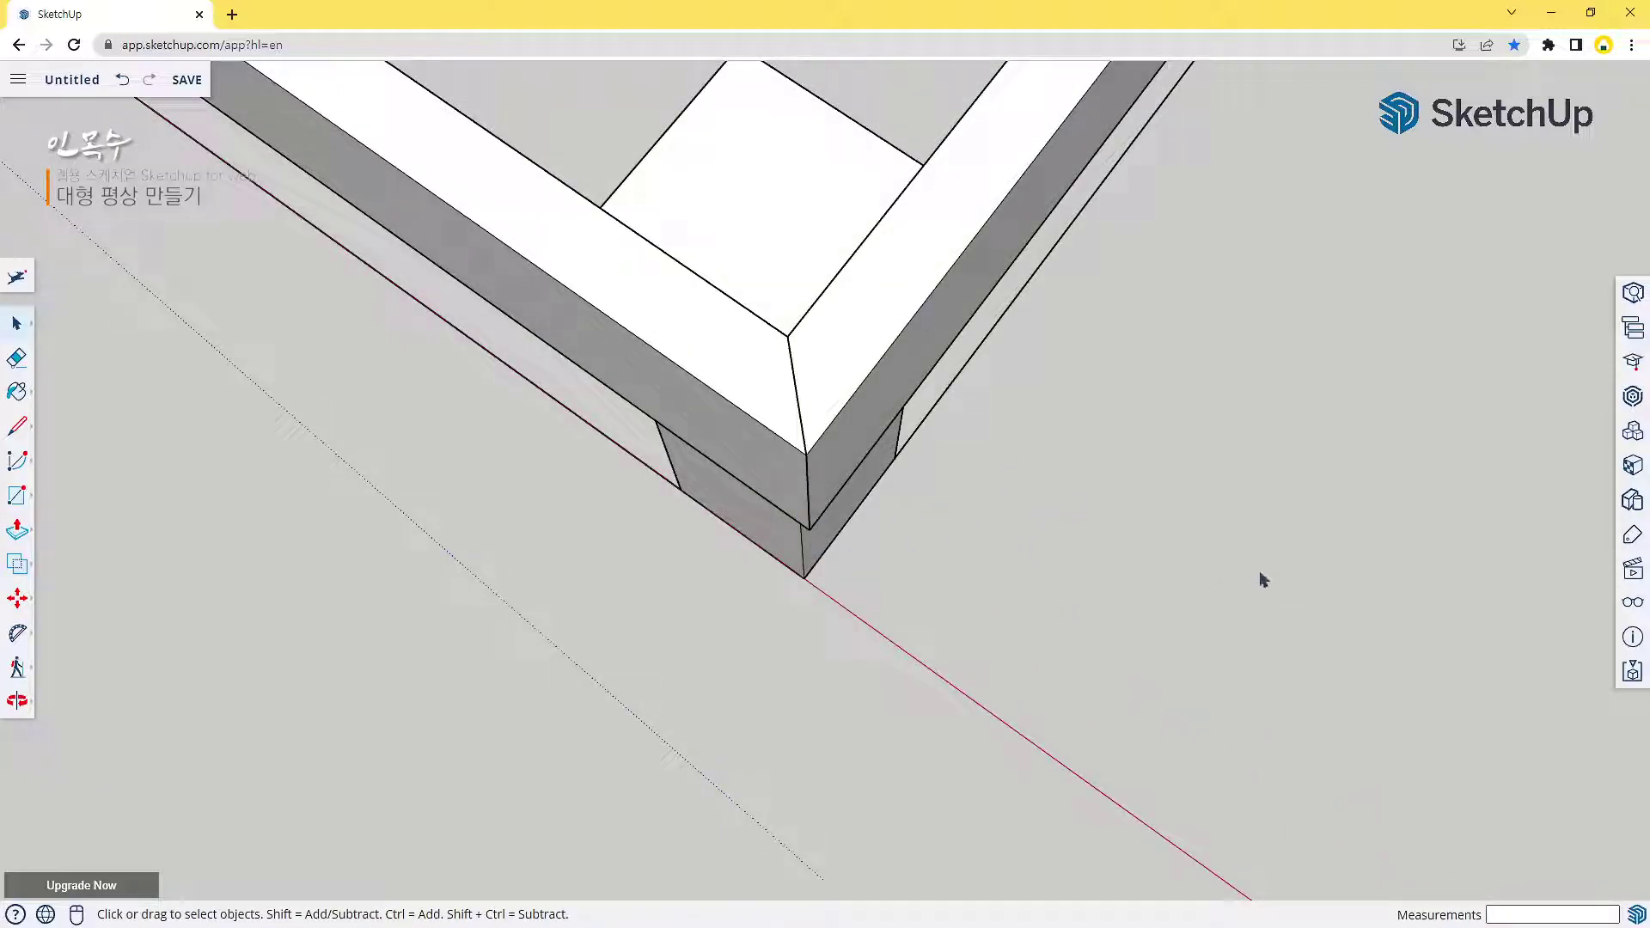
Inspect the mitred corners and the whole rail frame from several angles
scroll(1126, 417, "down", 1)
scroll(1114, 427, "down", 5)
middle_click_drag(1186, 431, 1023, 516)
scroll(1378, 795, "up", 4)
scroll(1034, 688, "down", 5)
middle_click_drag(1040, 679, 914, 652)
scroll(1036, 567, "up", 4)
middle_click_drag(1050, 477, 1046, 675)
scroll(1074, 207, "down", 1)
scroll(1042, 221, "up", 4)
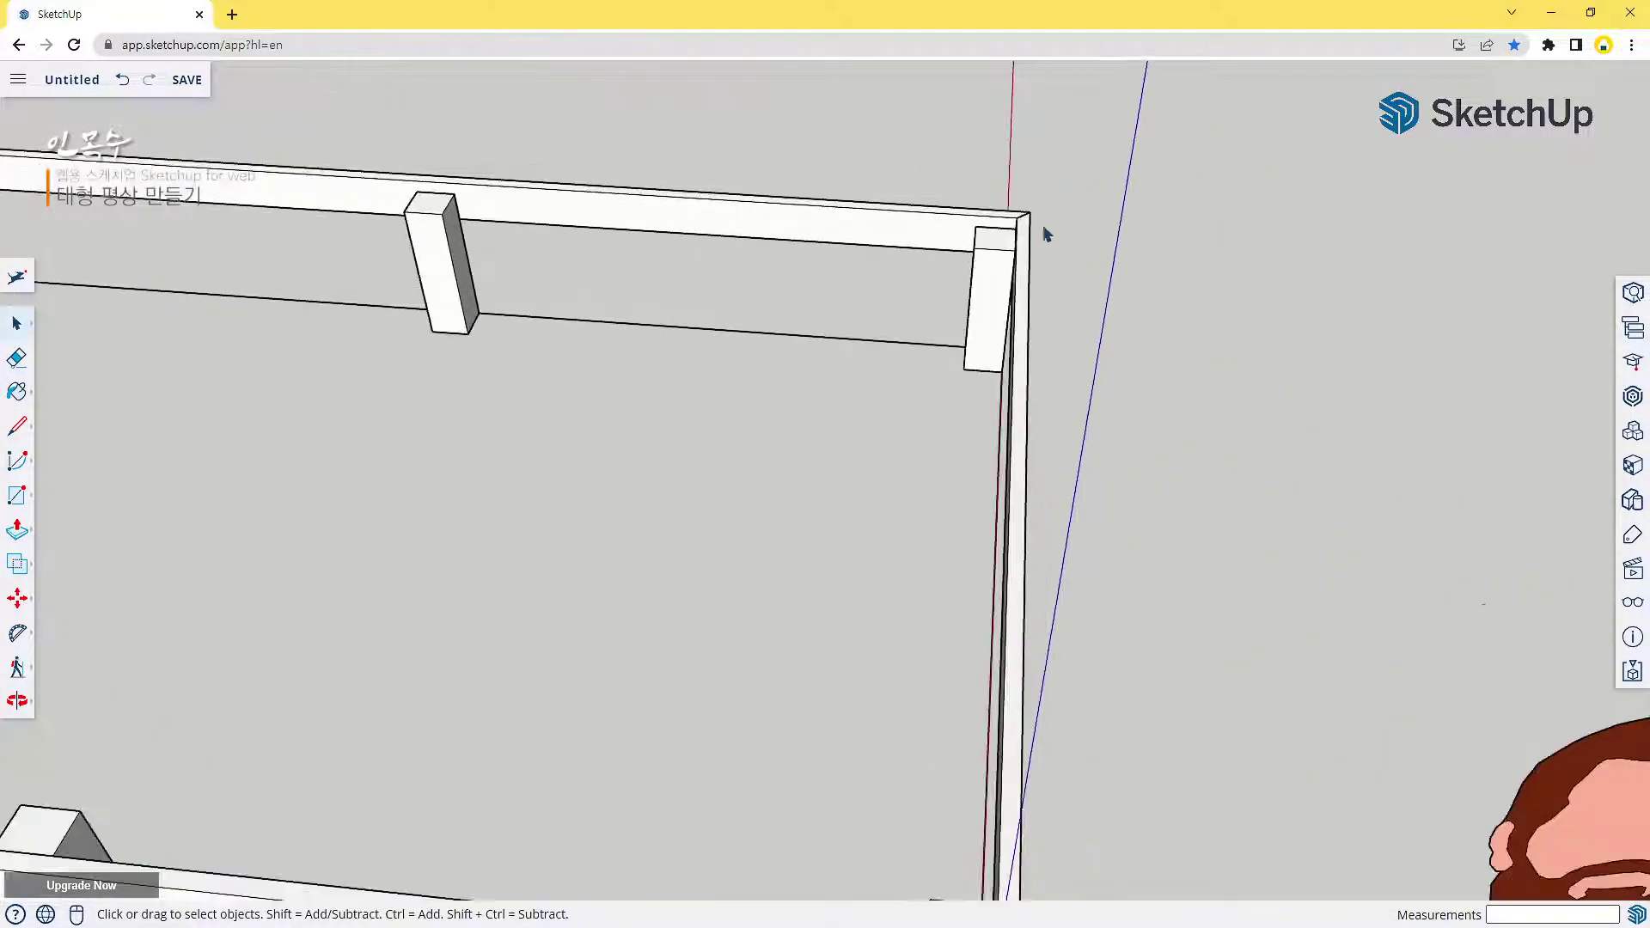
scroll(1074, 283, "down", 5)
middle_click_drag(760, 557, 879, 573)
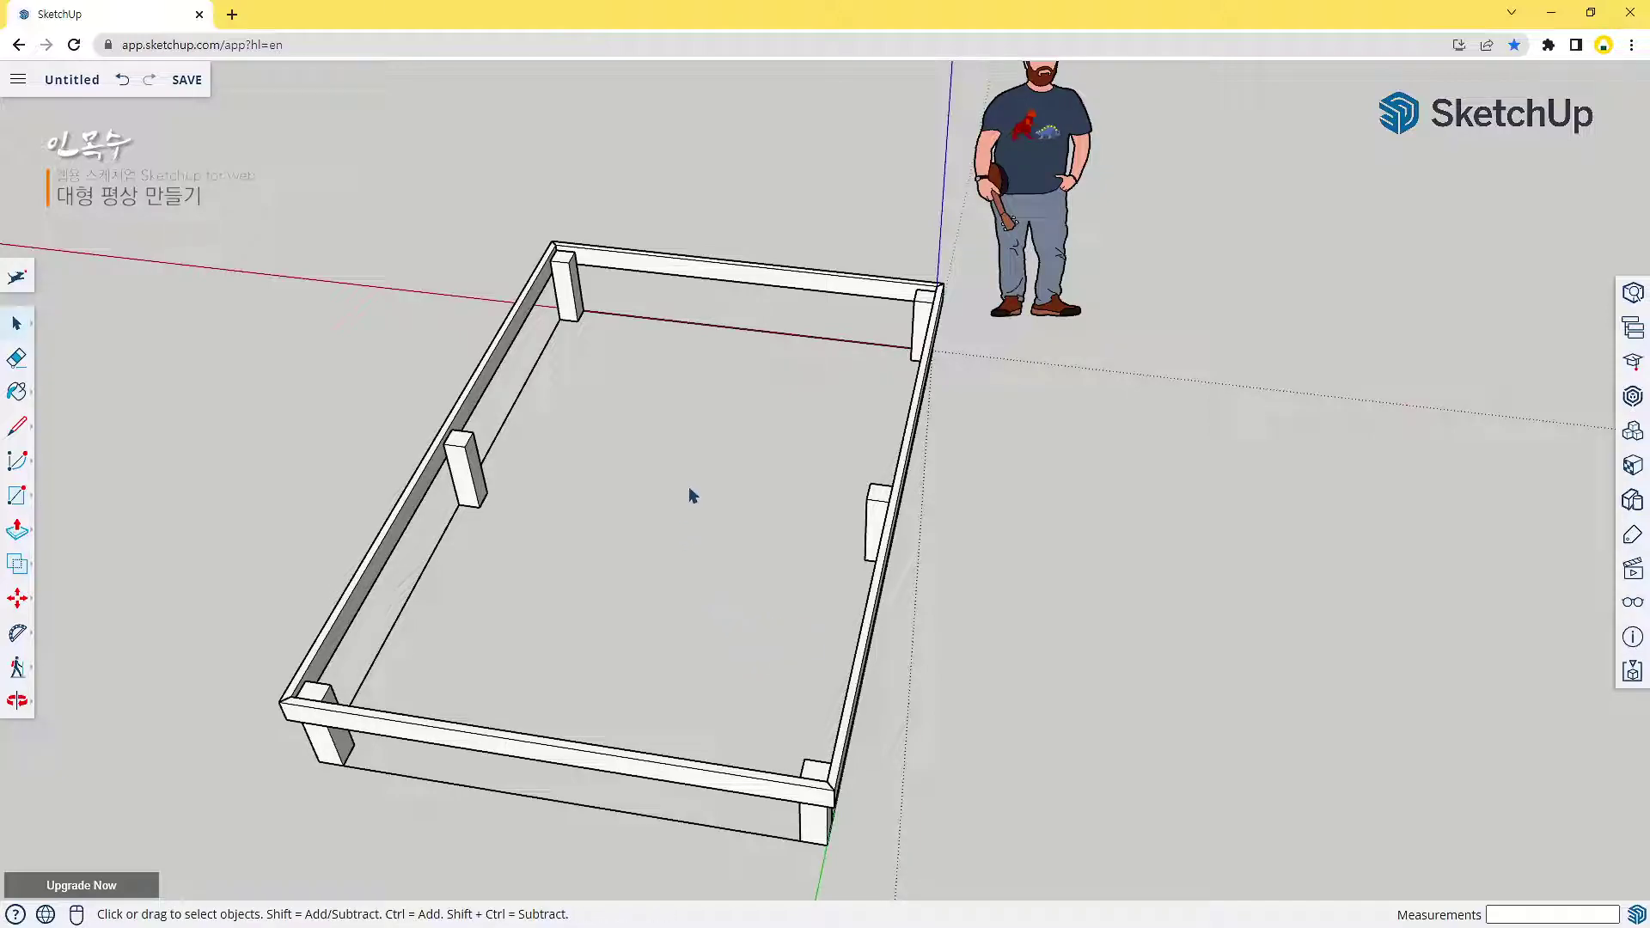
Draw a rectangle 89 mm high and about 1100 mm long on the long rail's inner face, starting at the red-axis corner
scroll(537, 299, "up", 5)
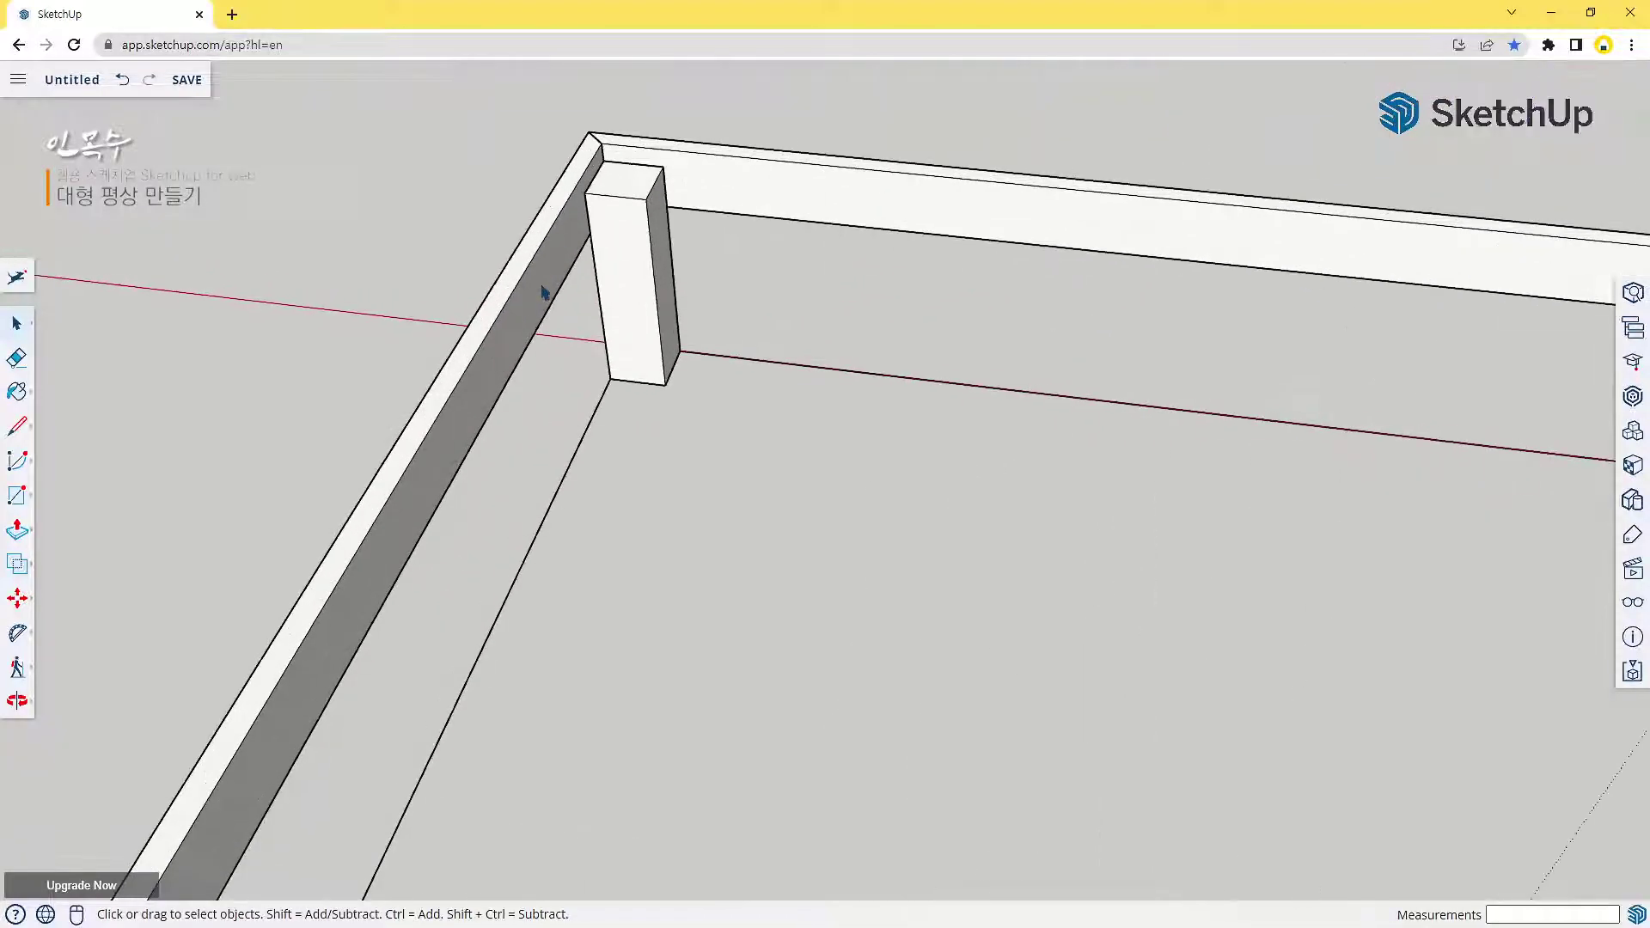
middle_click_drag(811, 541, 721, 467)
scroll(619, 511, "down", 5)
scroll(693, 321, "up", 5)
scroll(647, 398, "down", 5)
key("r")
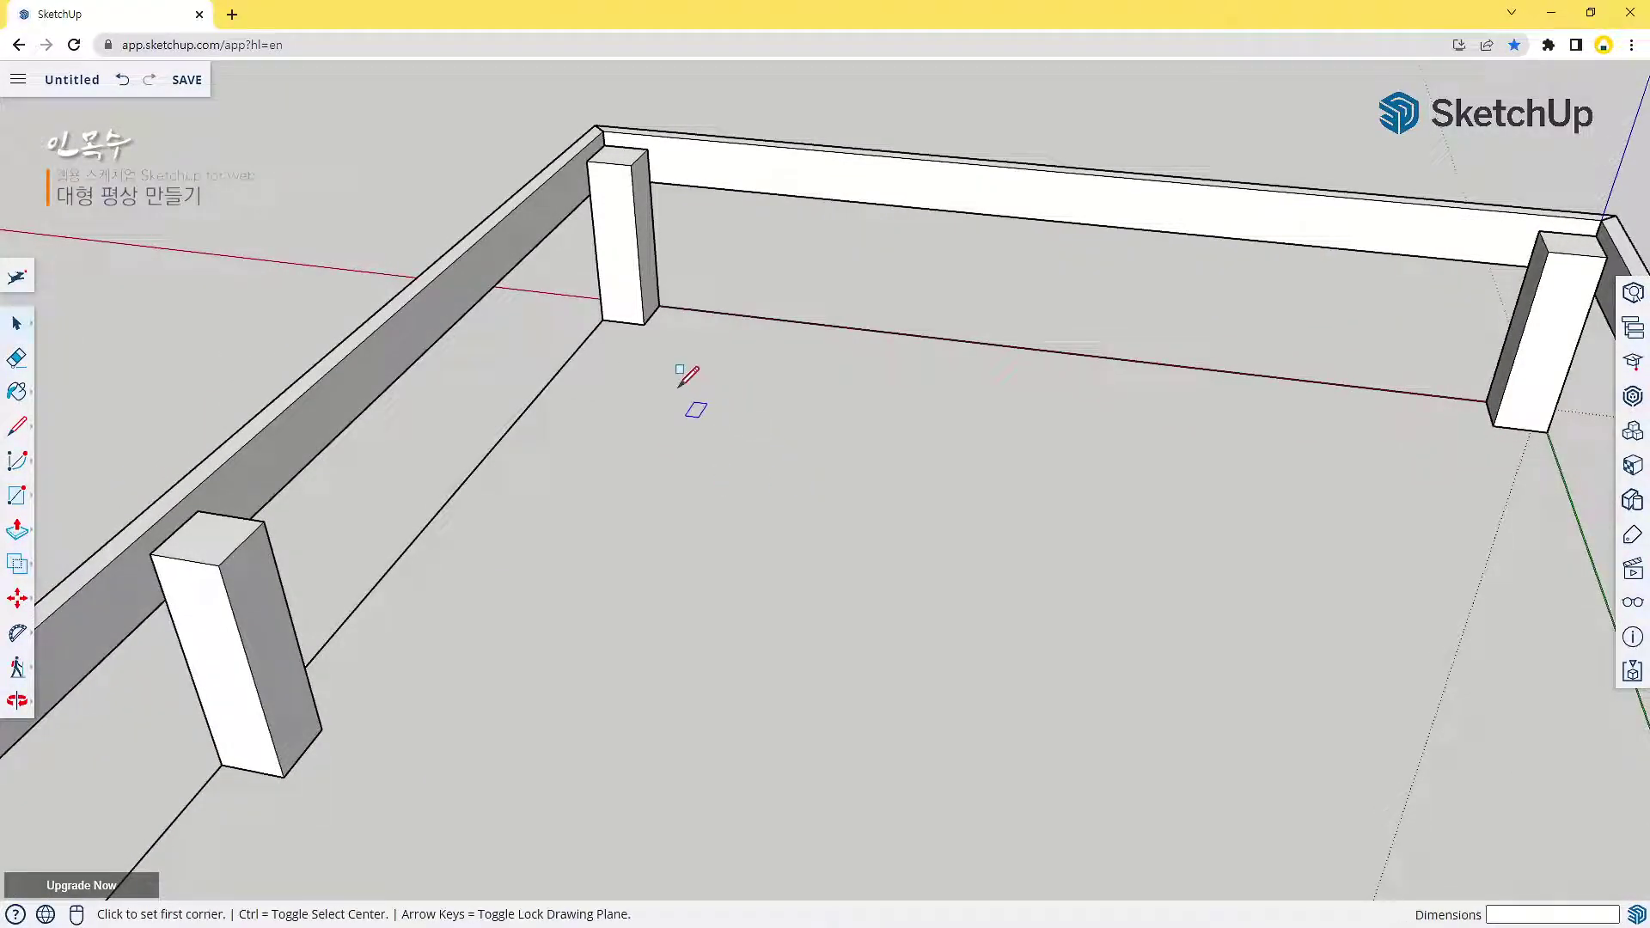
left_click(604, 144)
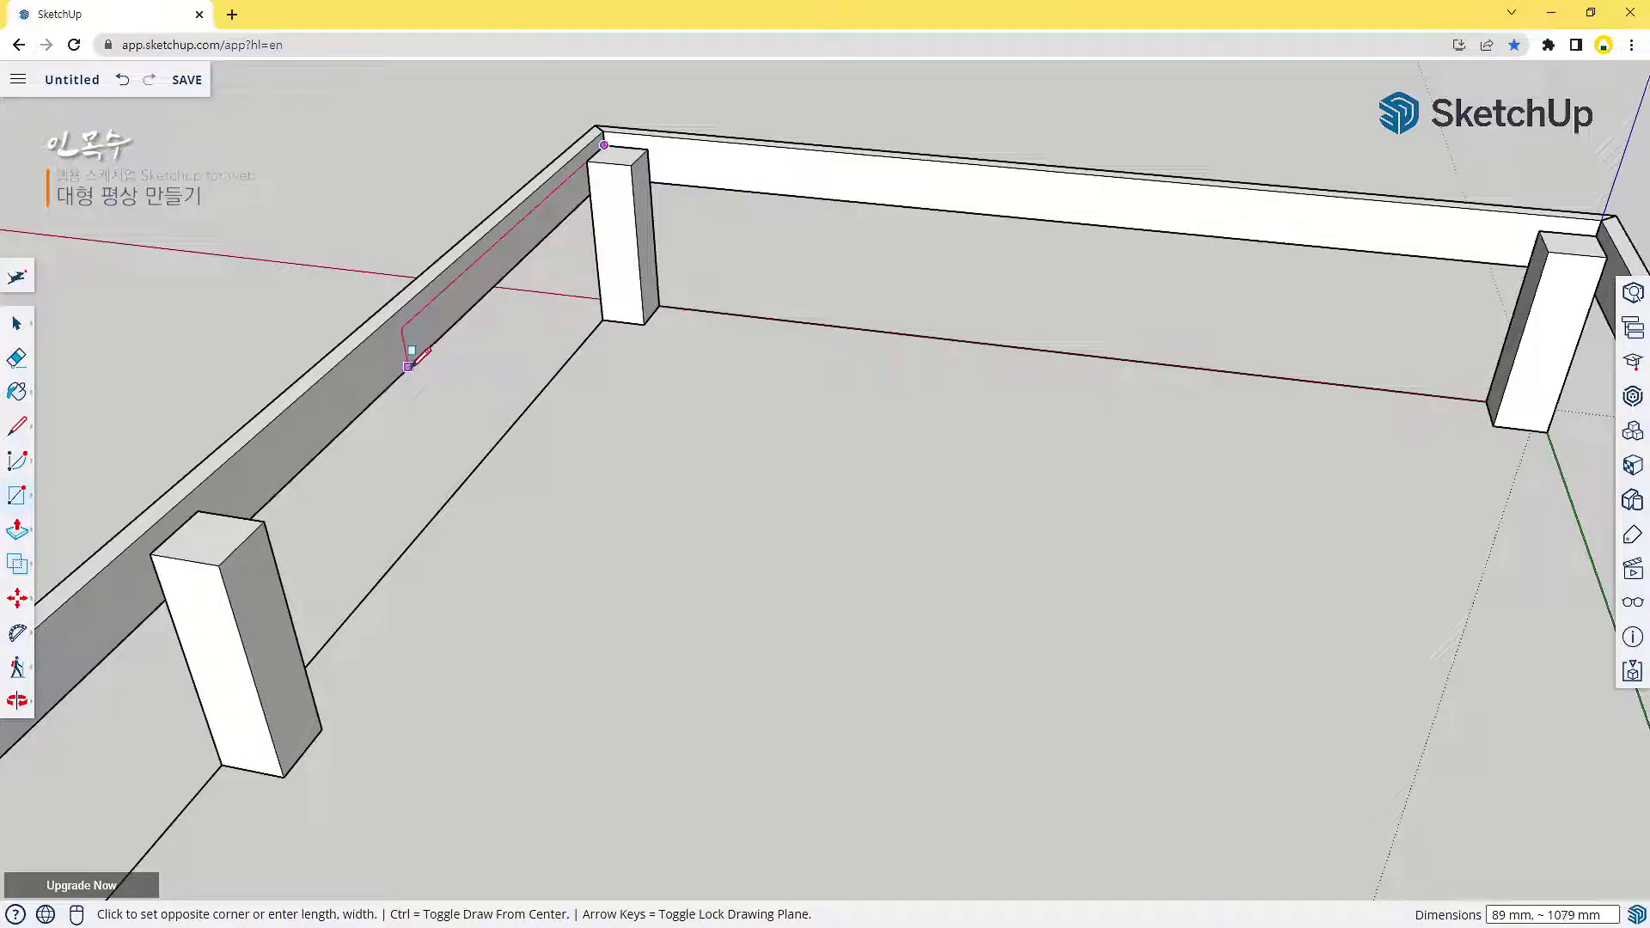
left_click(405, 370)
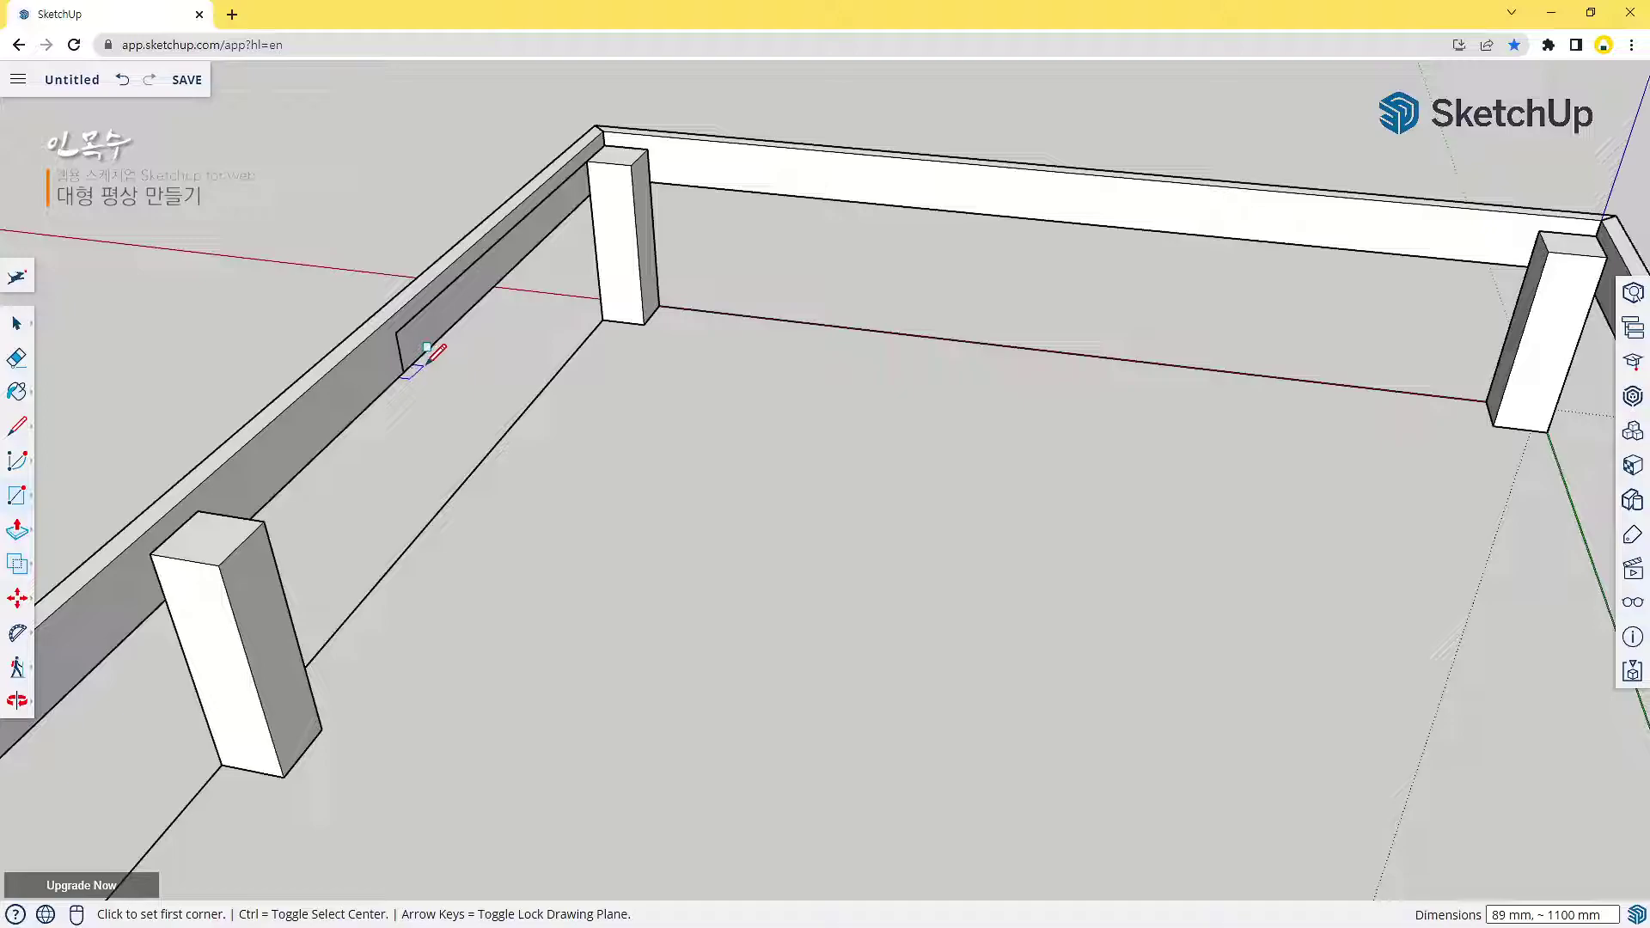
Extrude the rectangle inward from the long rail to a thickness of 38 mm
key("p")
left_click(437, 332)
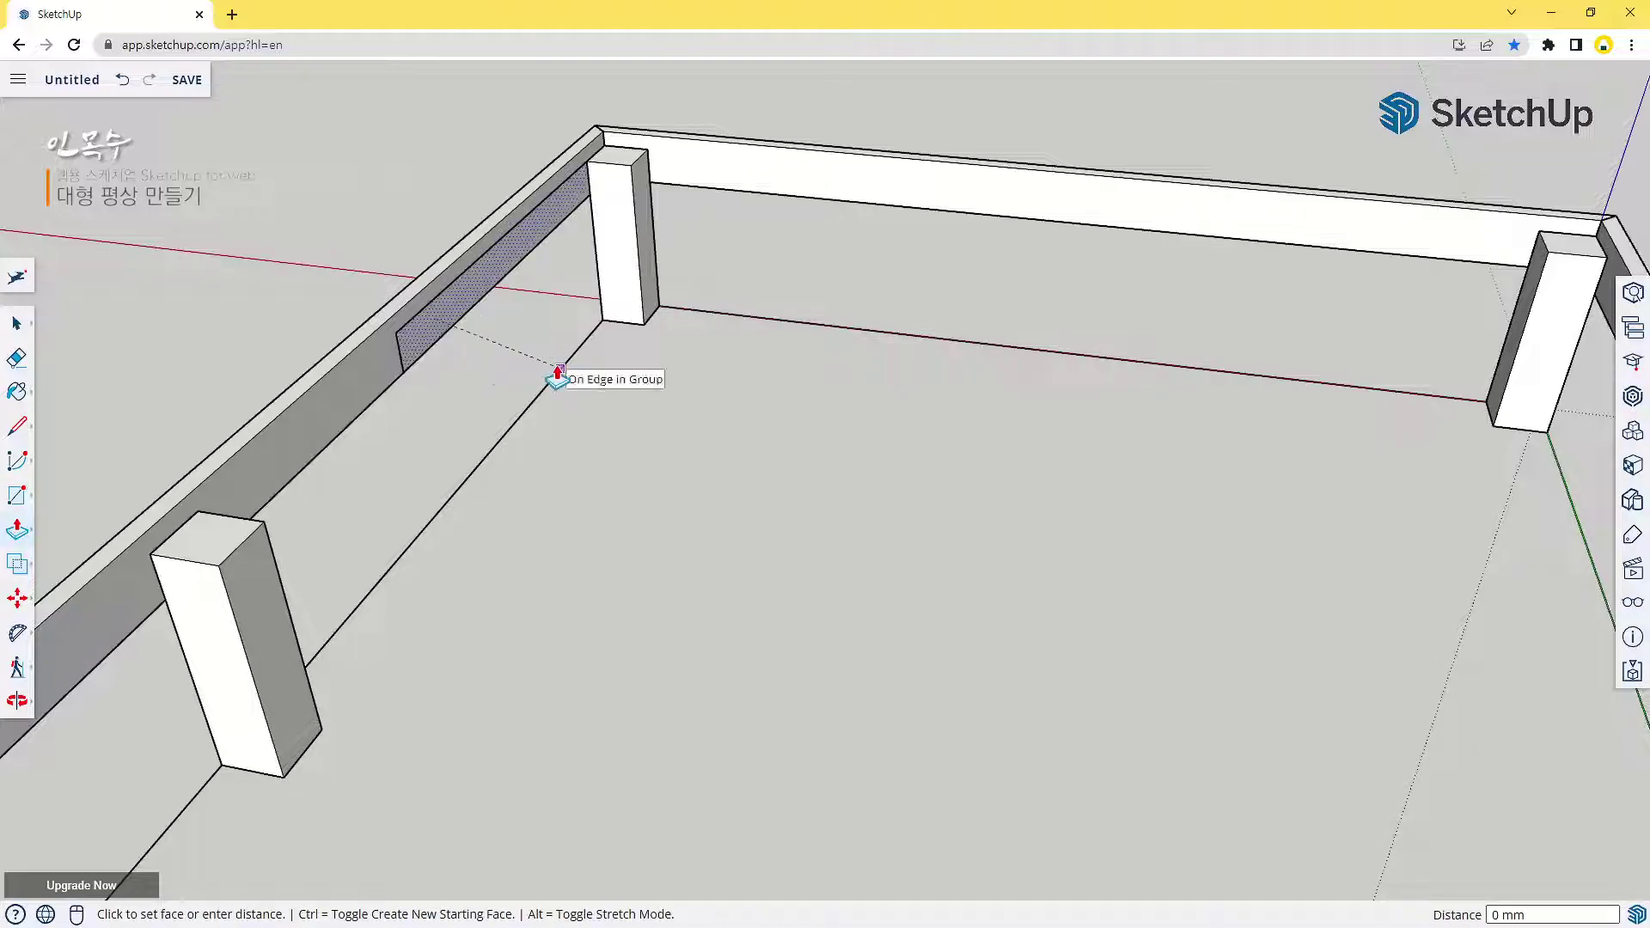
left_click(645, 383)
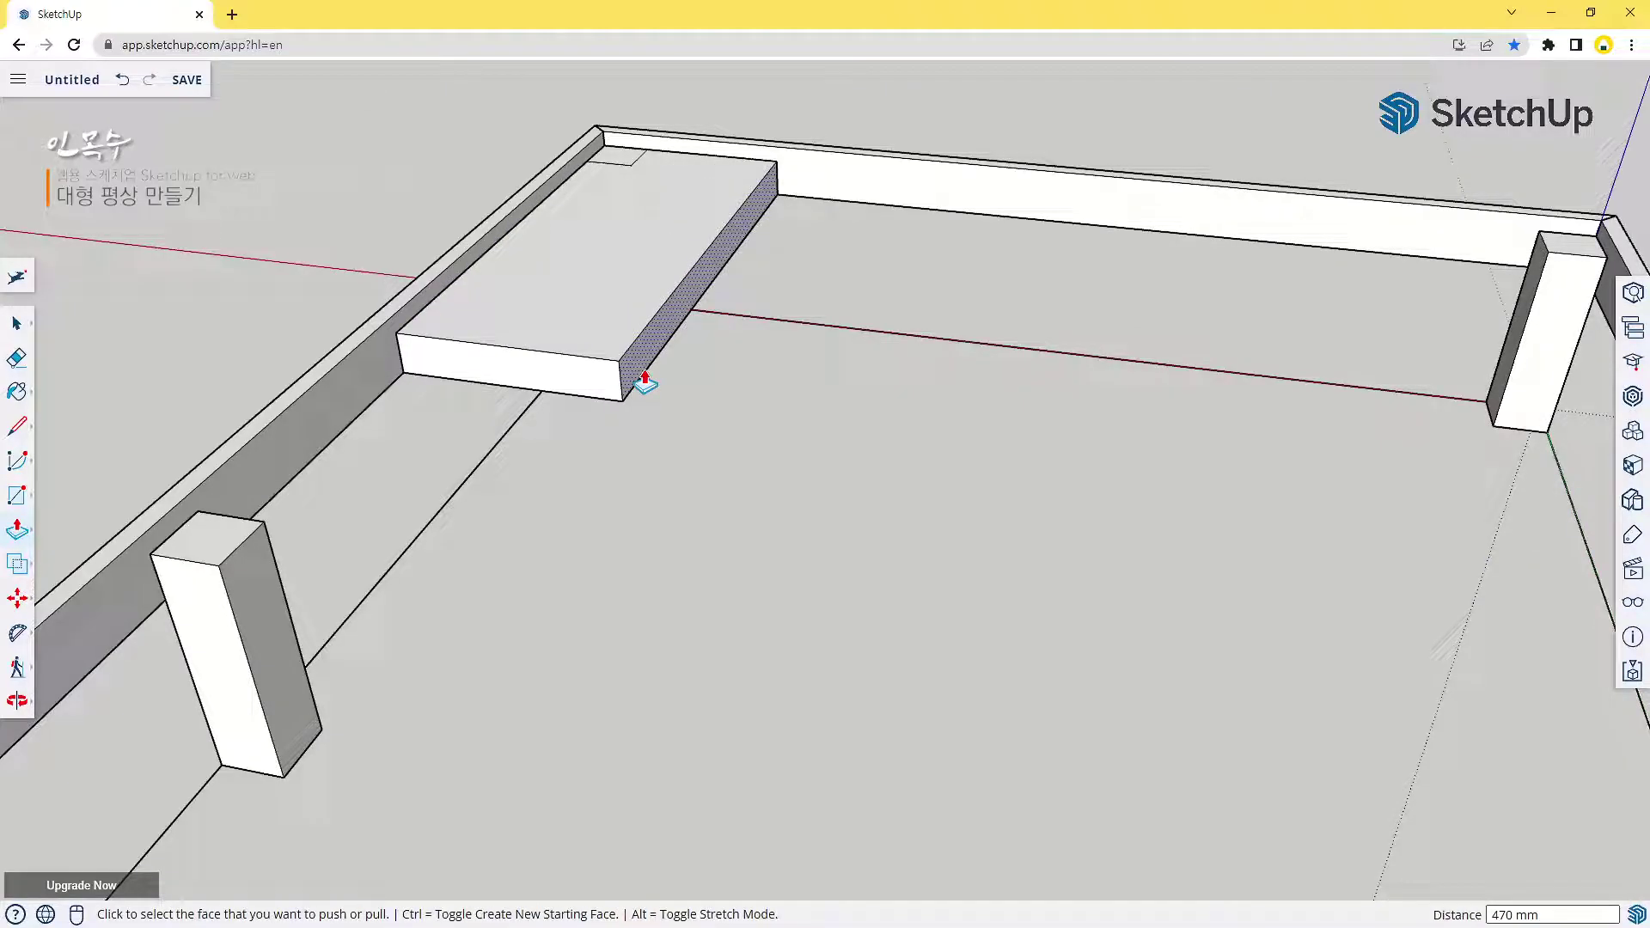
key("Return")
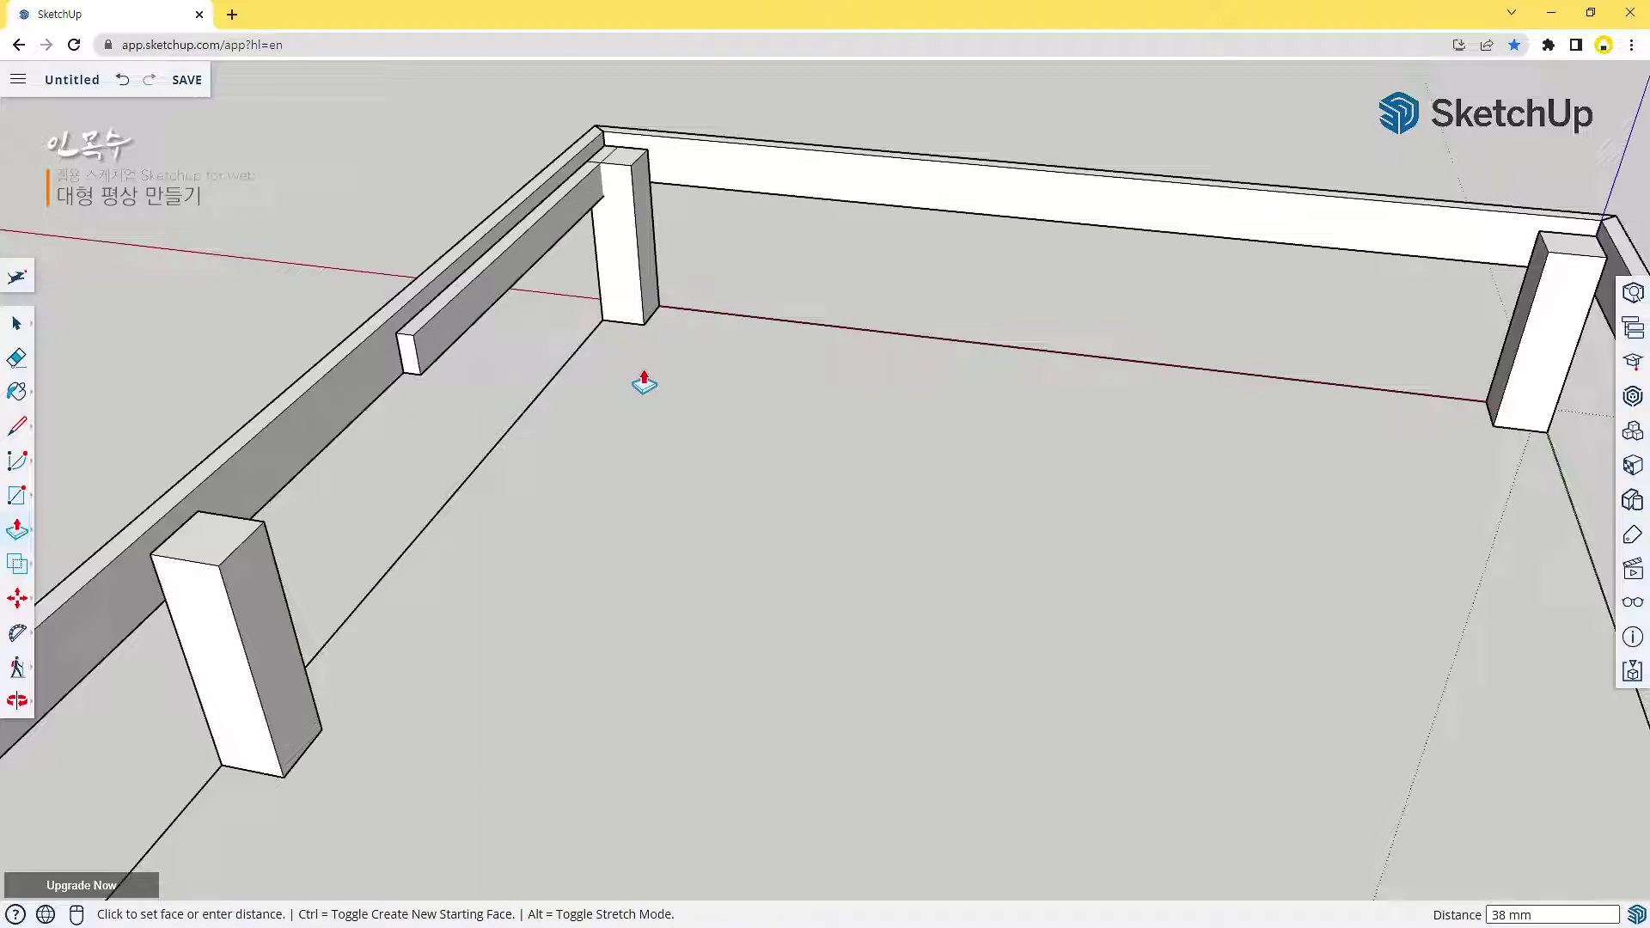
Make the whole extruded 89 × 38 mm joist into a component
key("space")
triple_click(488, 292)
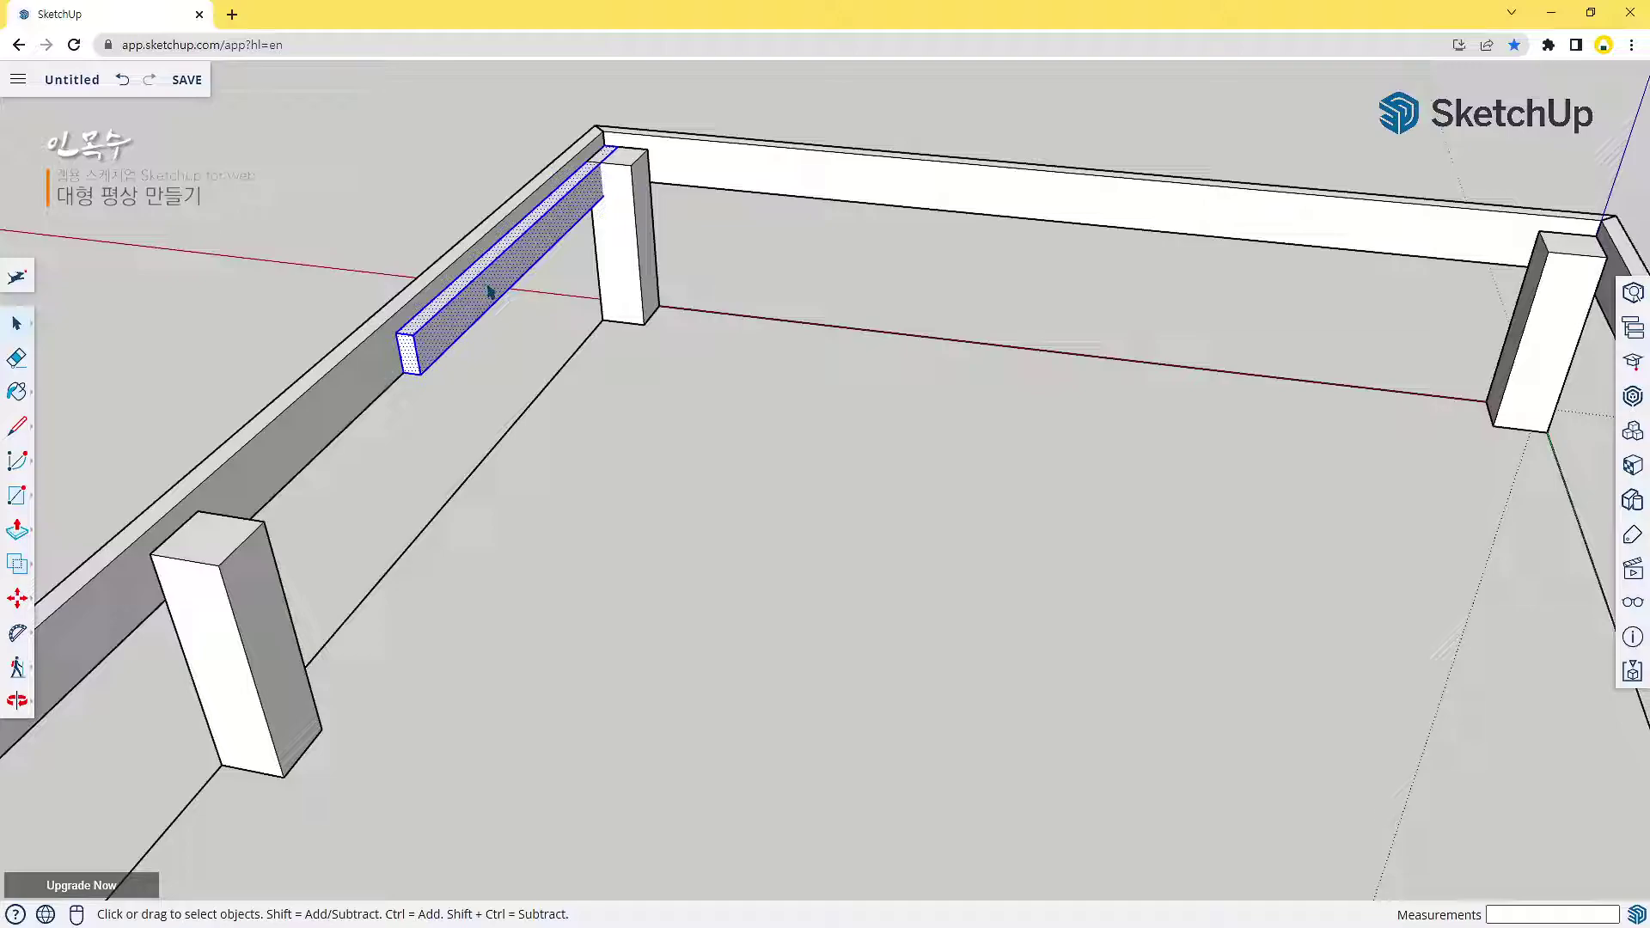
key("g")
key("Return")
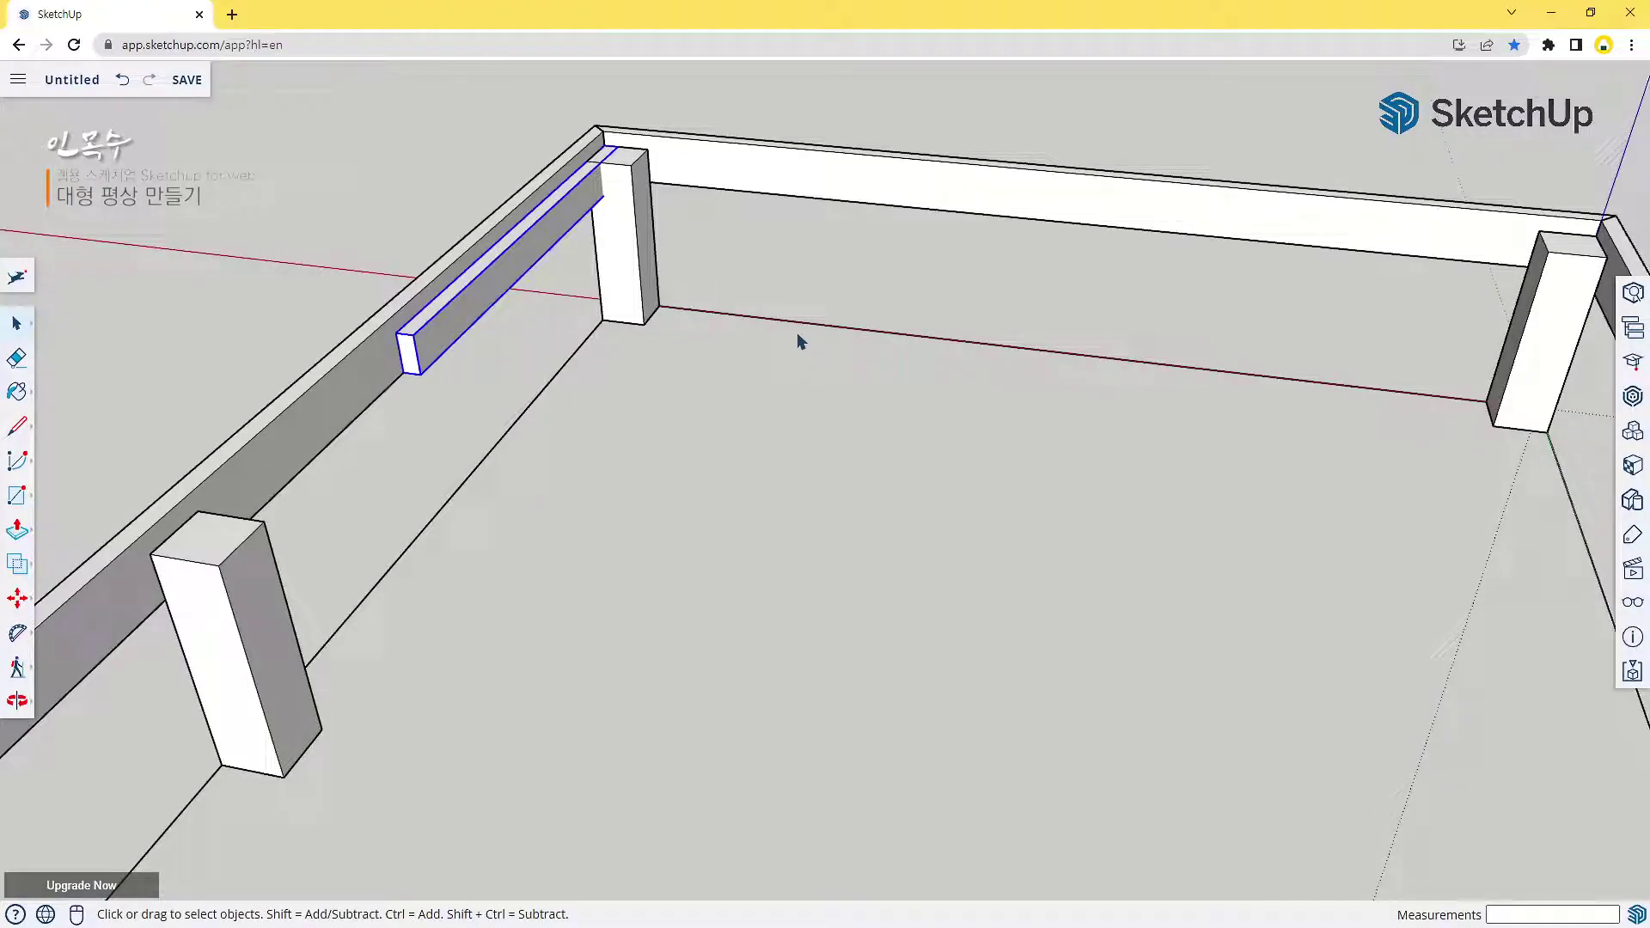
Copy the joist 2362 mm across to the opposite long rail and divide the distance into 4 equal spaces
middle_click_drag(865, 379, 699, 397)
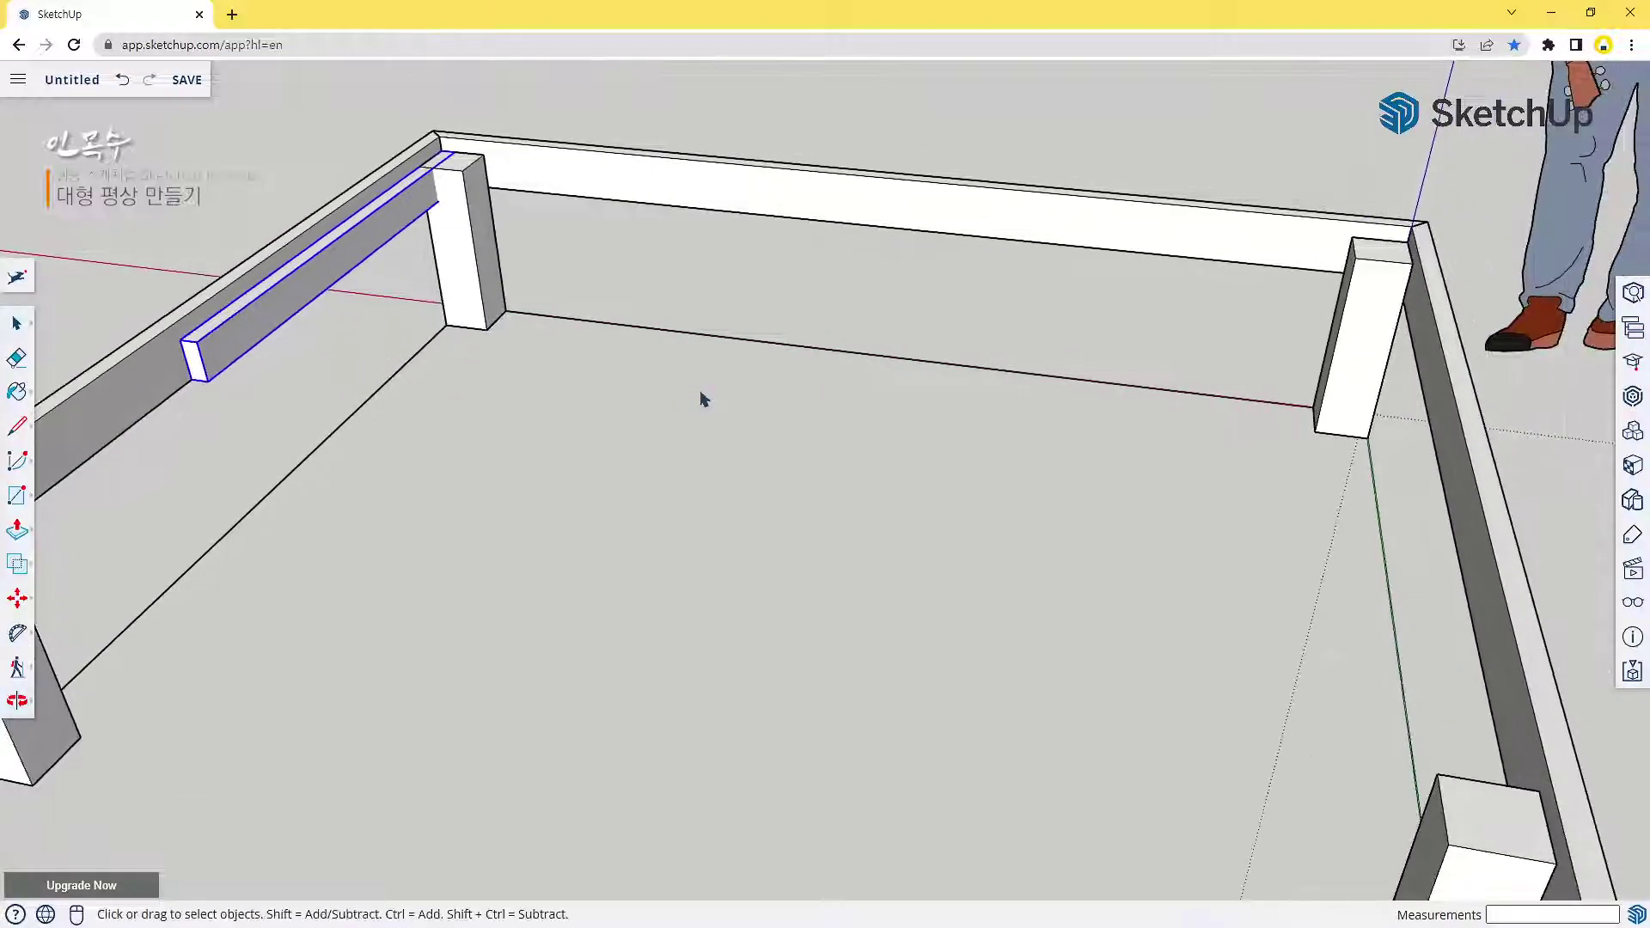
key("m")
key("ctrl")
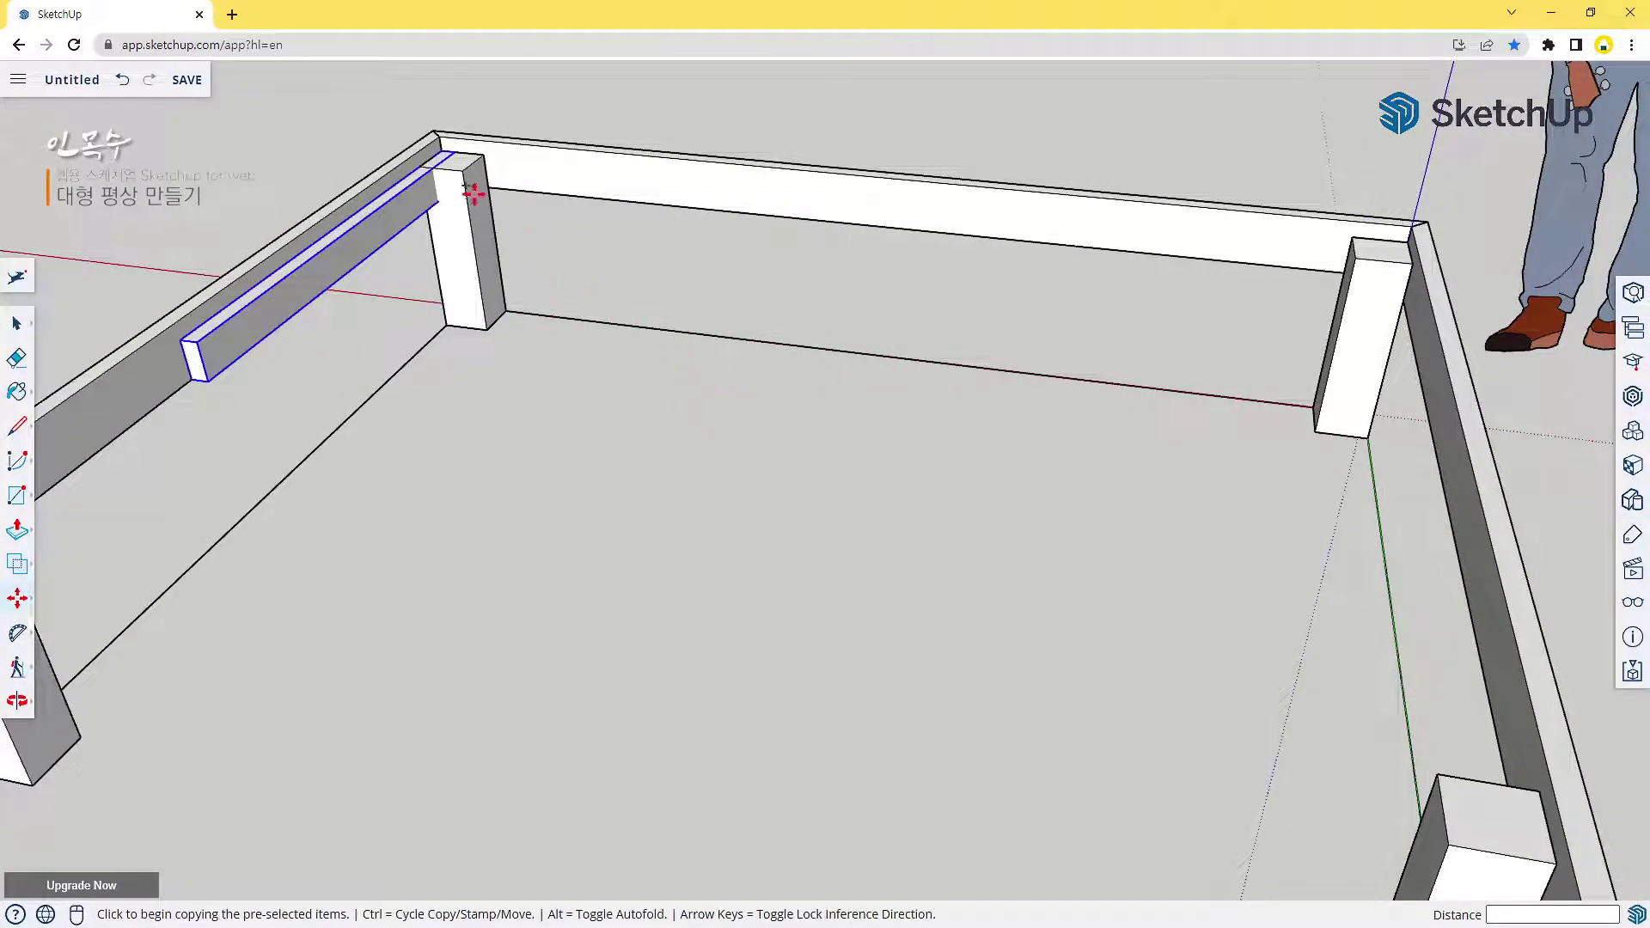
left_click(454, 152)
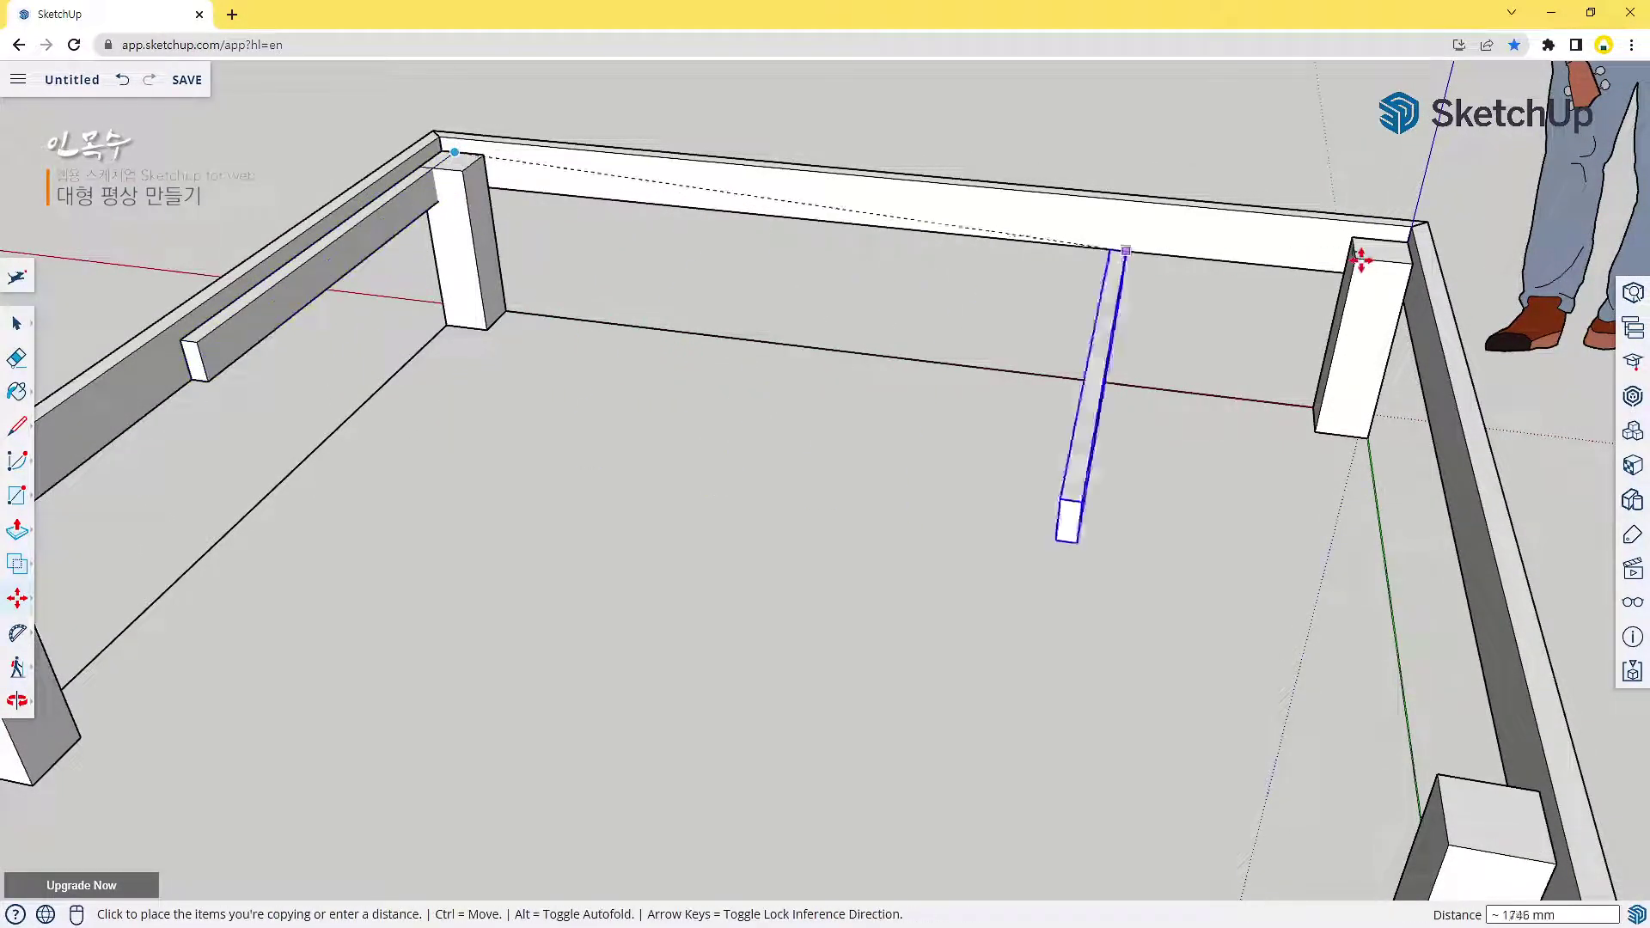
left_click(1402, 241)
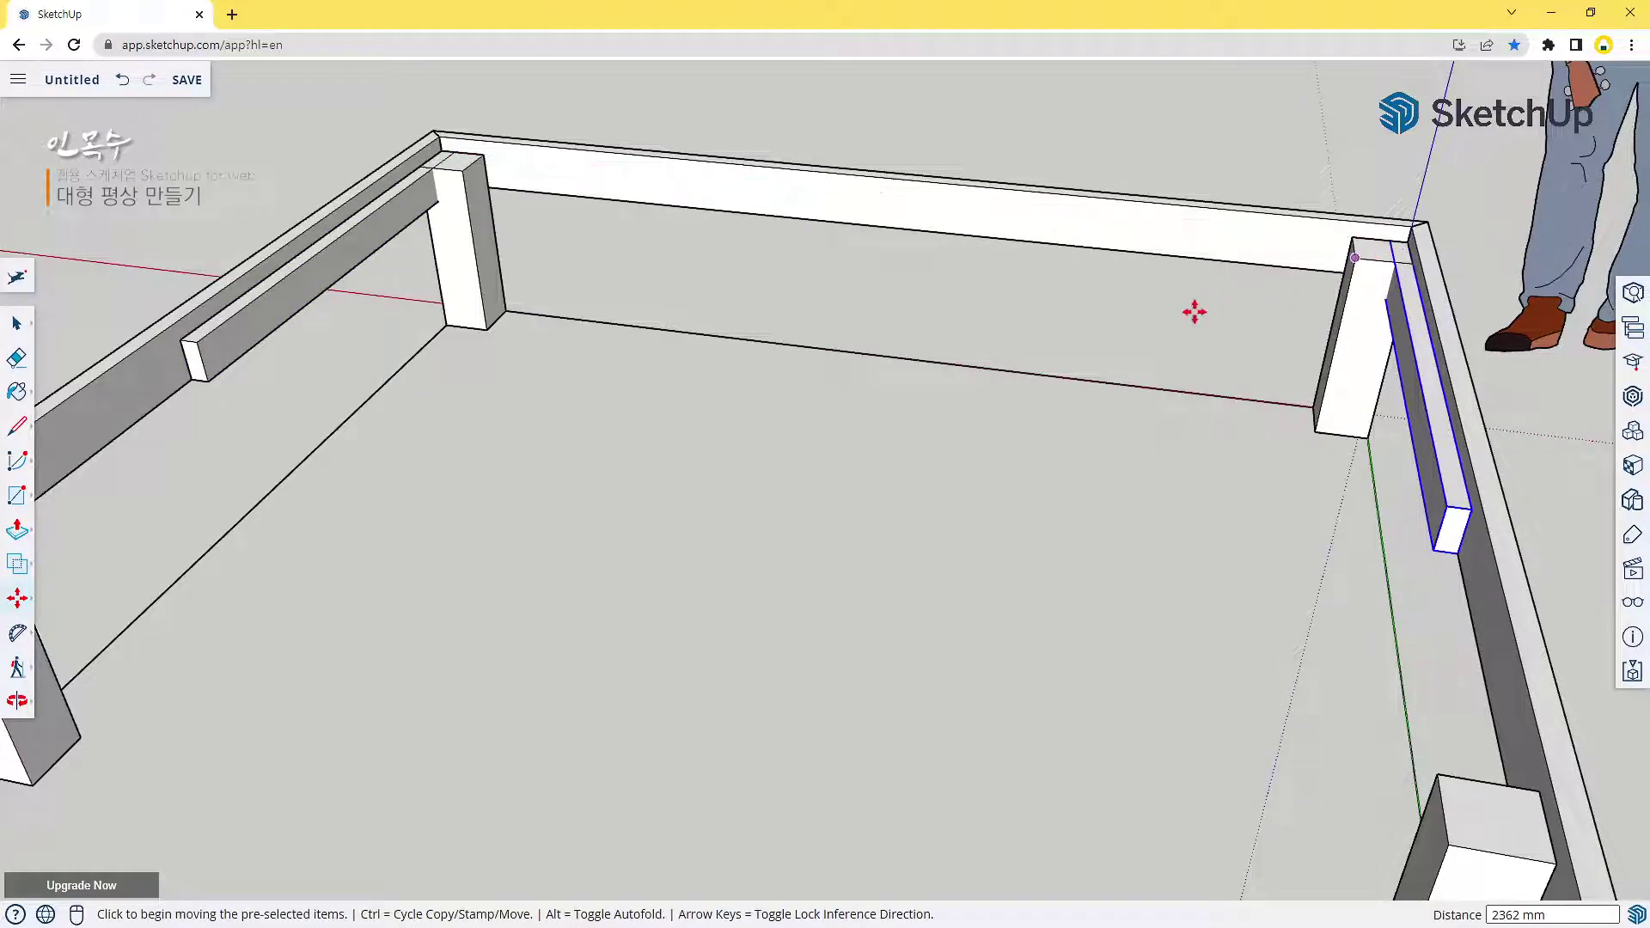
scroll(1003, 374, "down", 3)
scroll(1005, 376, "up", 1)
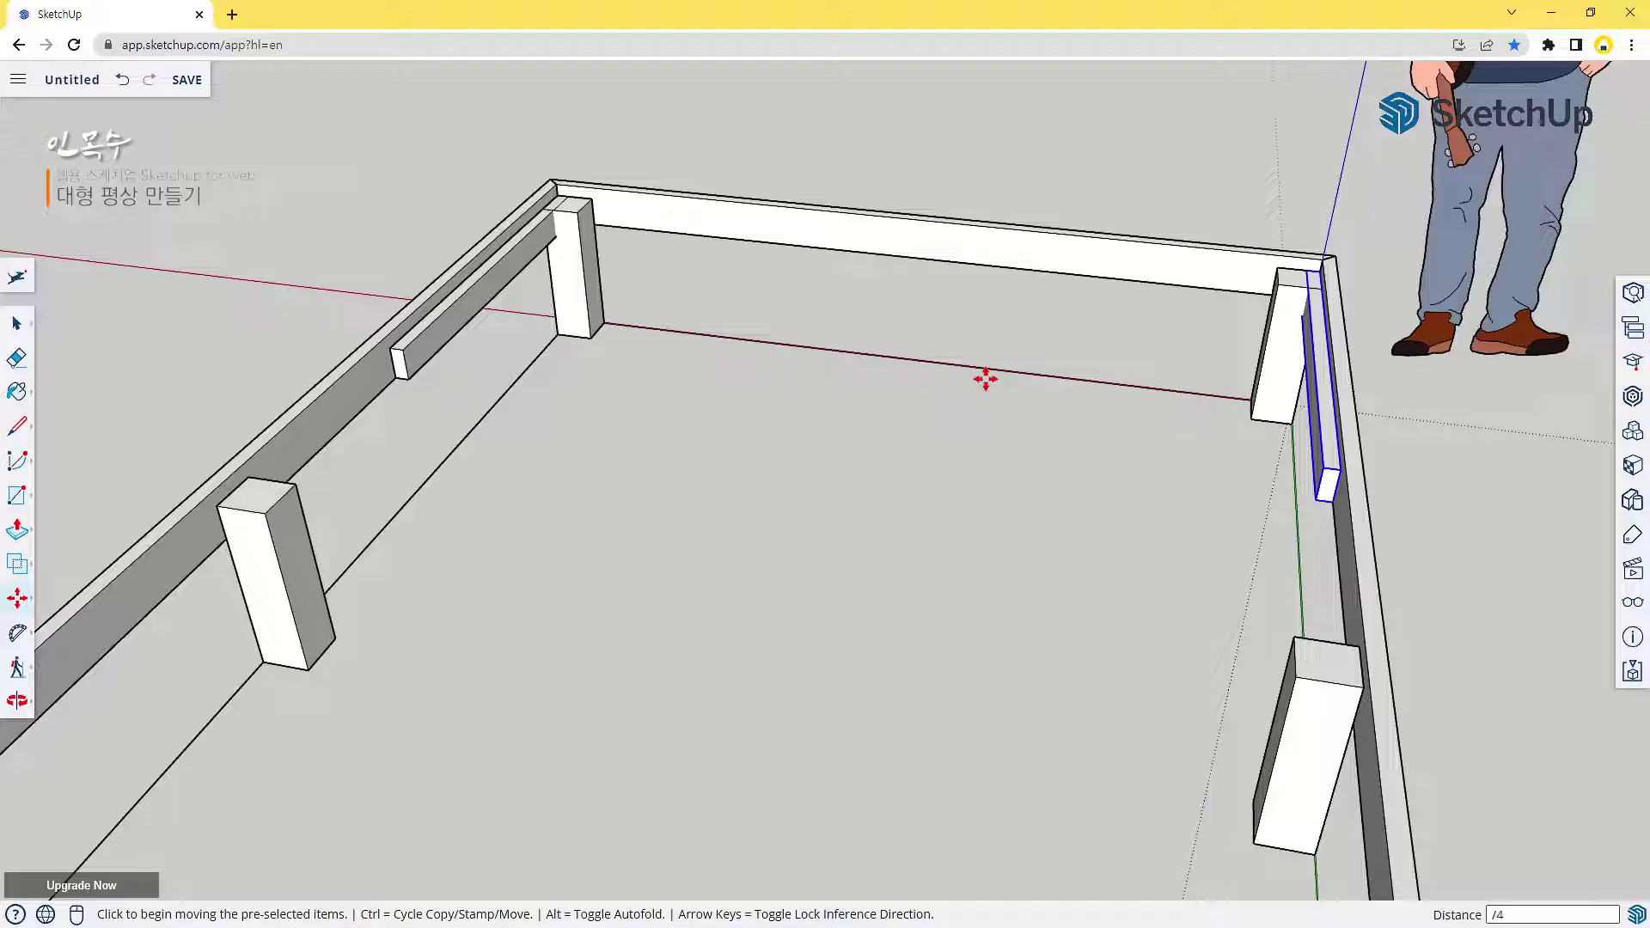
key("Return")
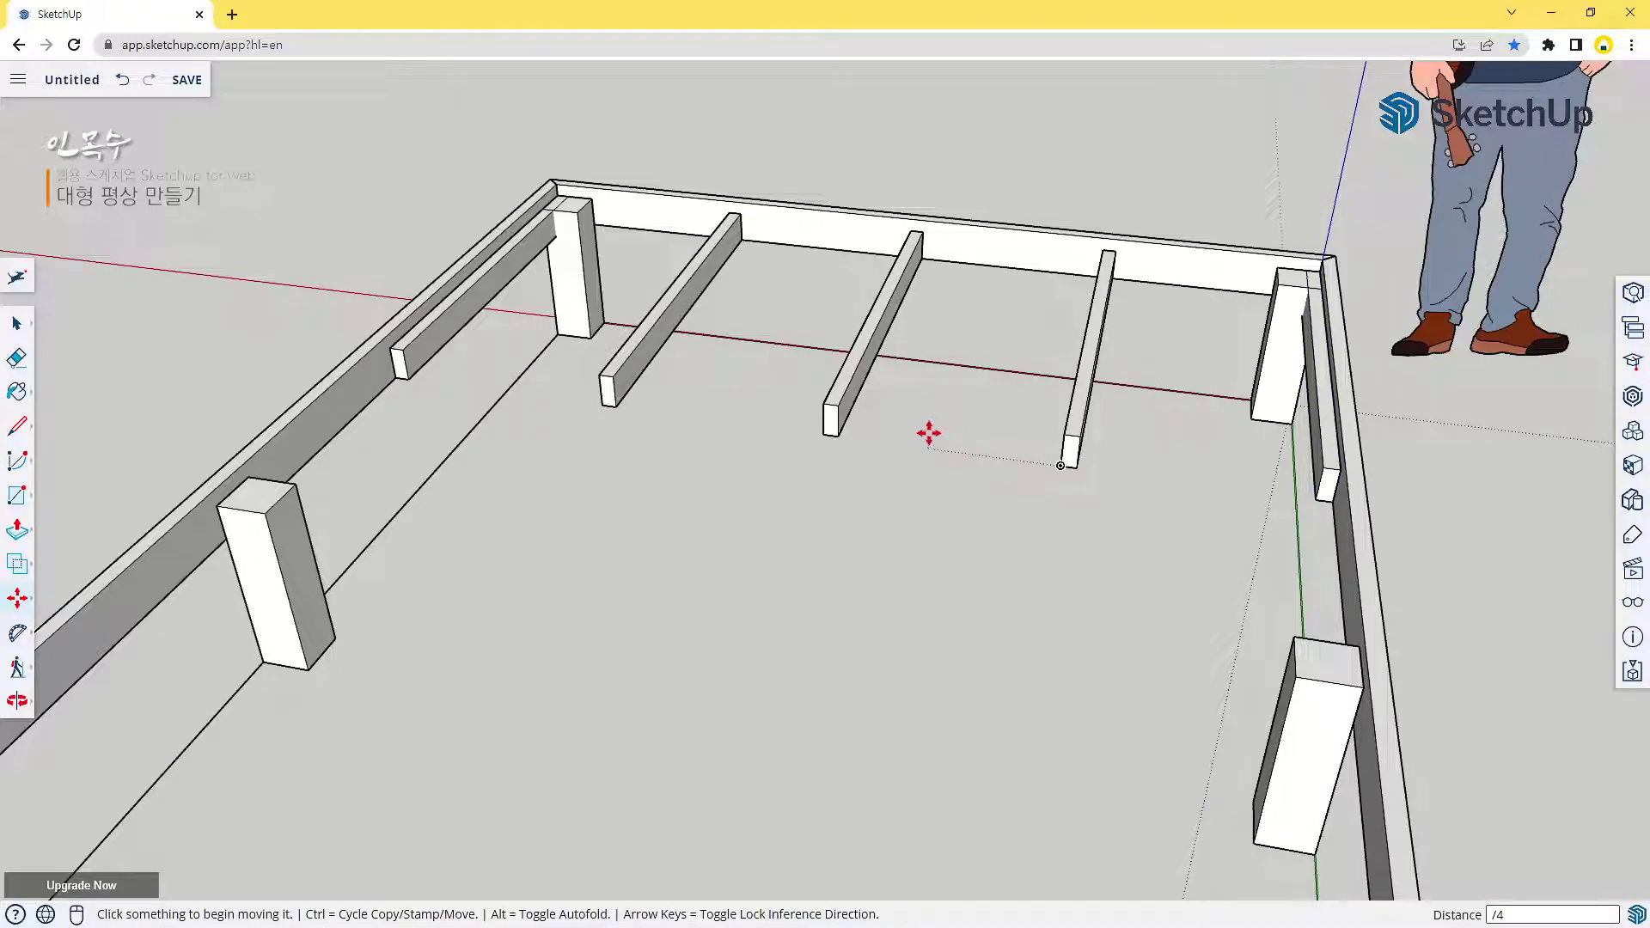
Delete the joist copy lying against the opposite long rail
key("space")
left_click(1328, 439)
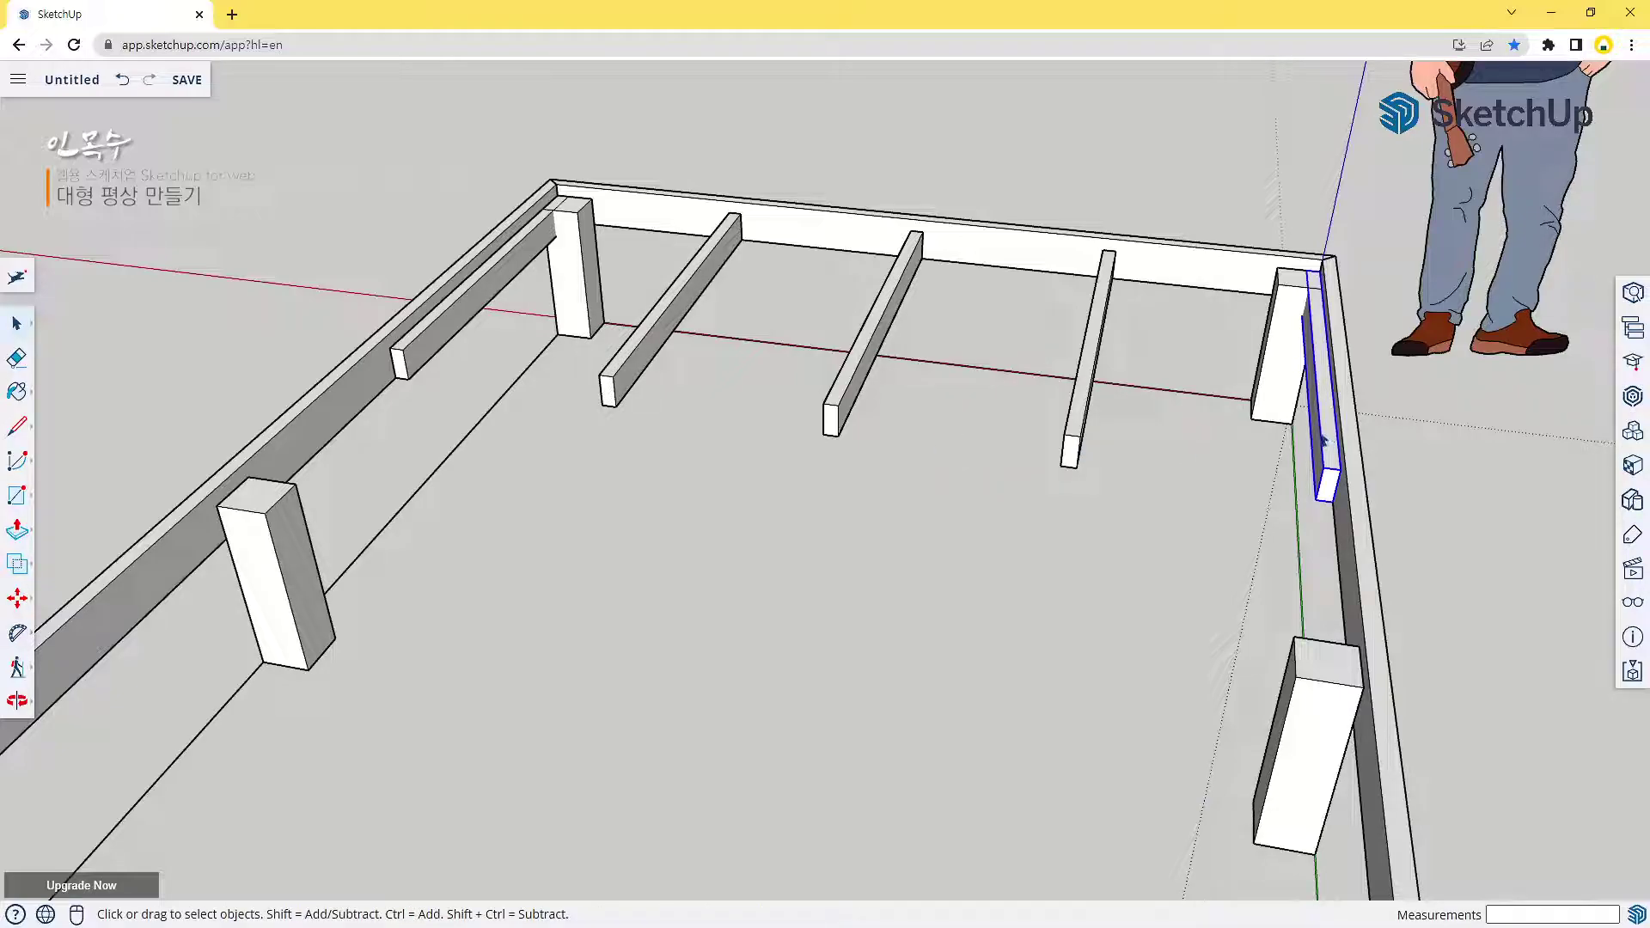
key("Delete")
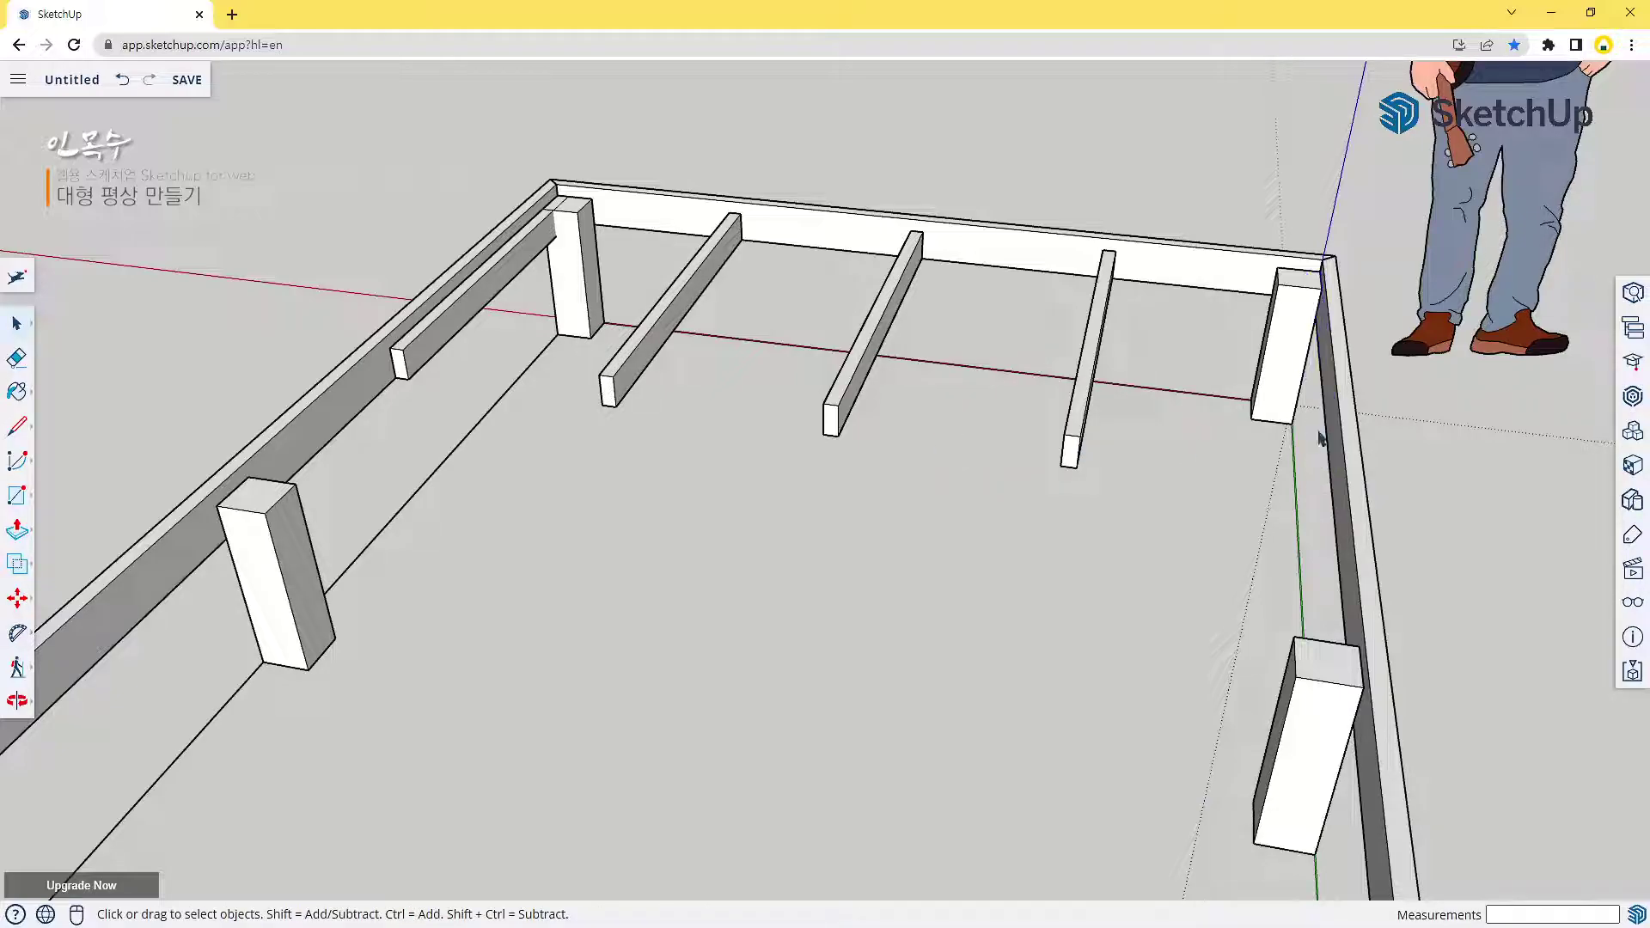
Make the original joist beside the long rail a unique component, independent of its copies
left_click(496, 286)
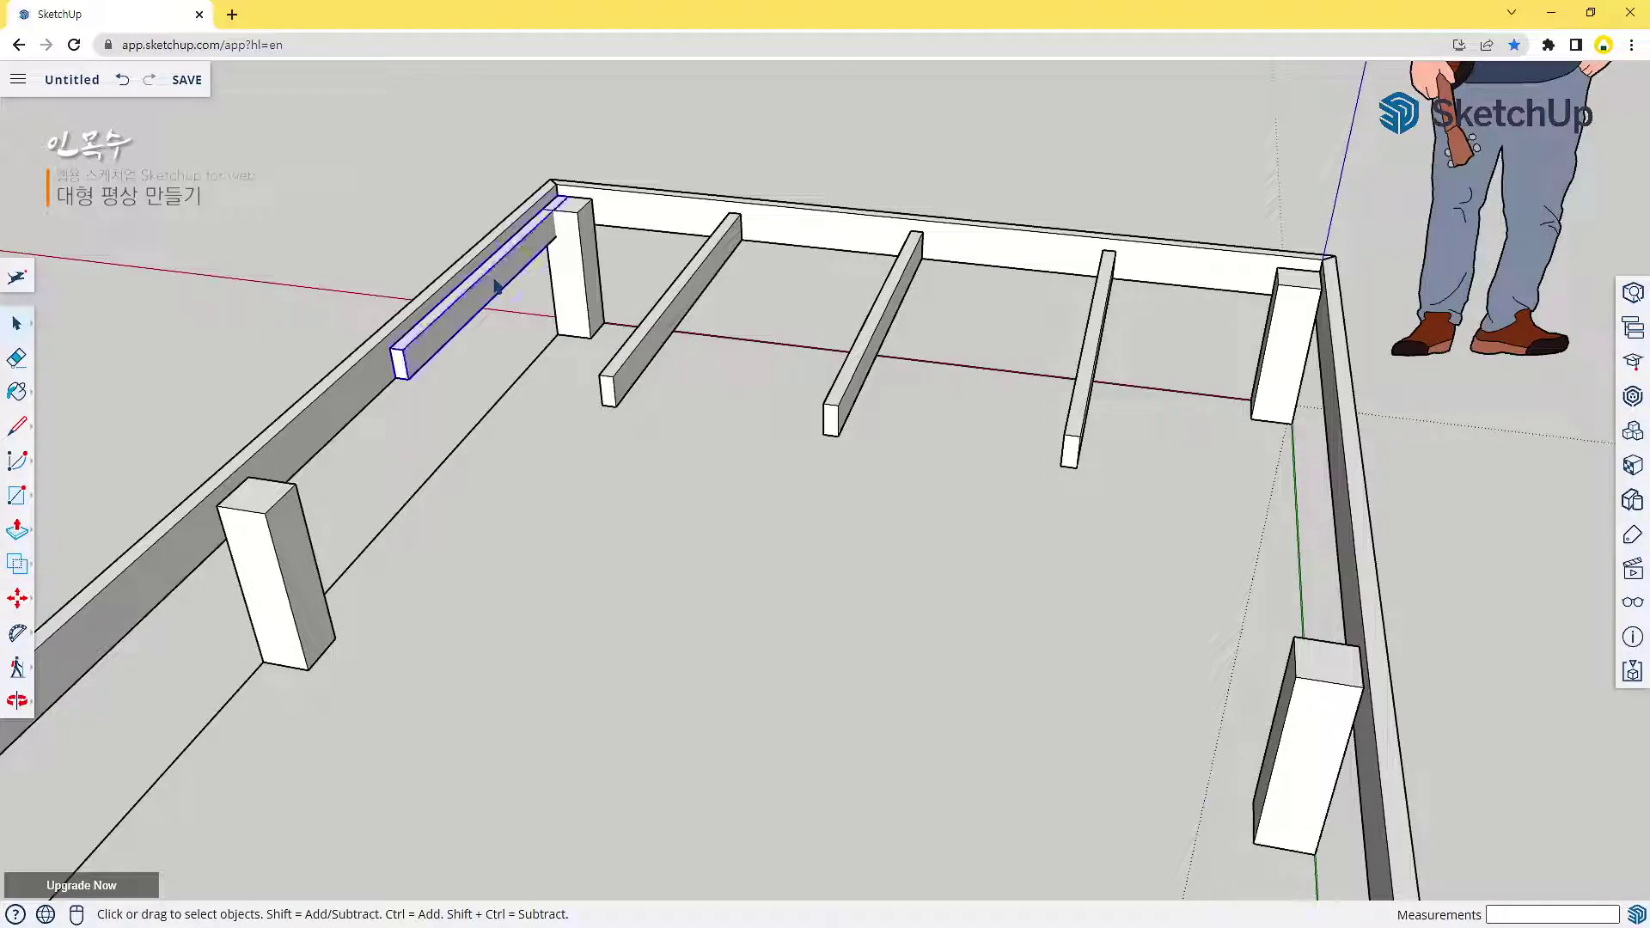
right_click(520, 260)
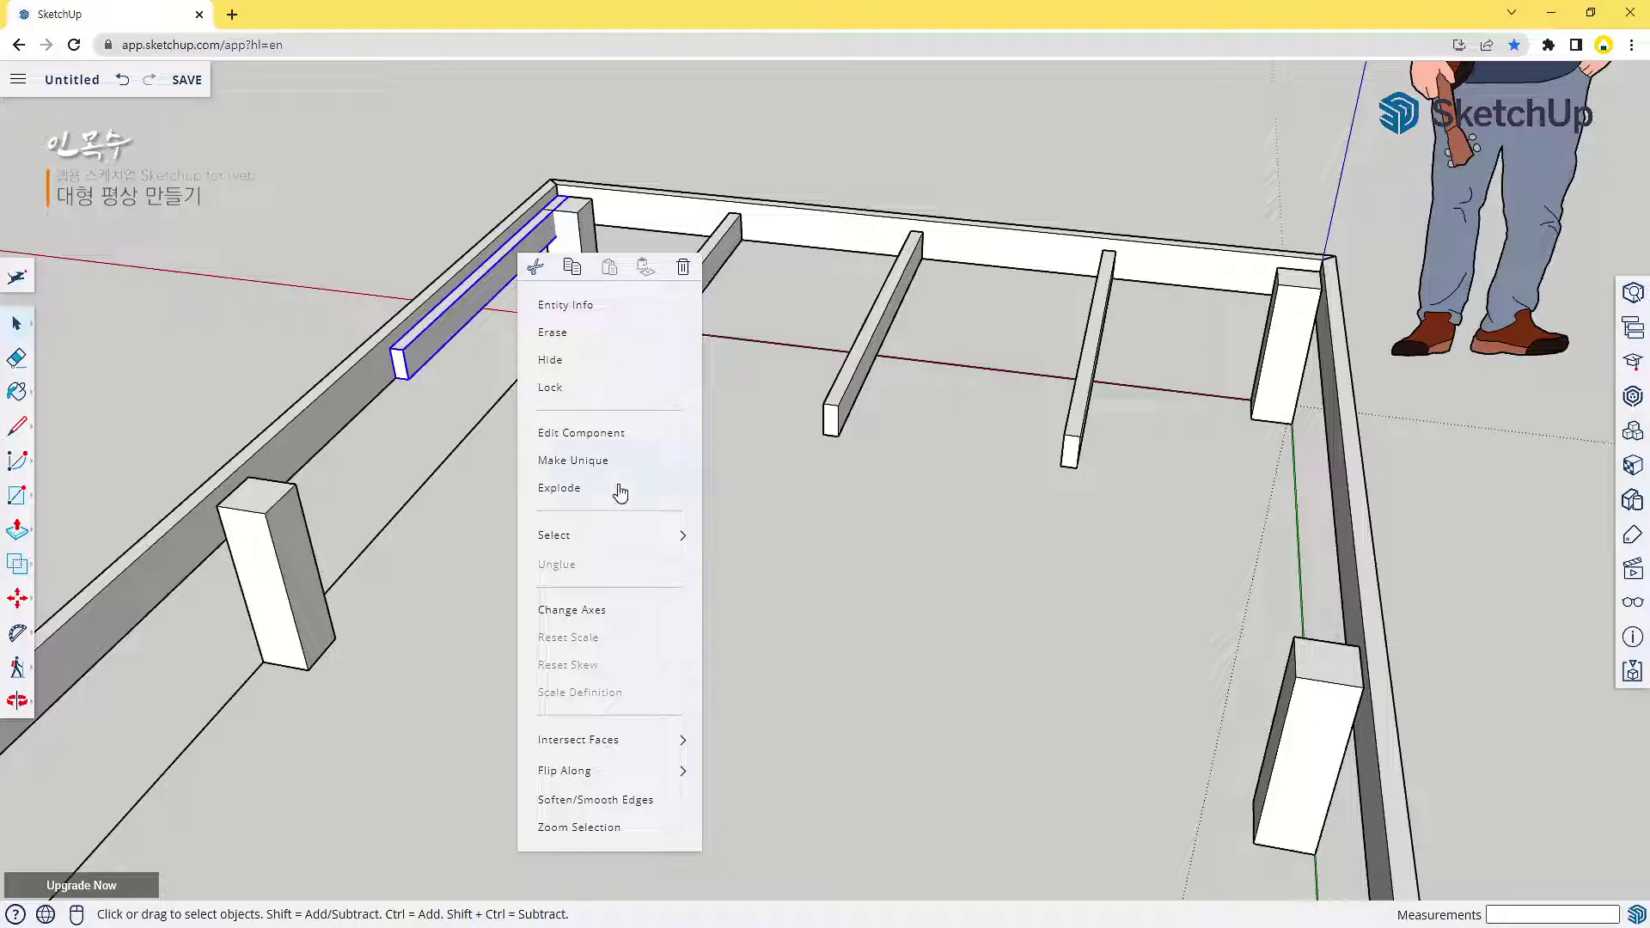
left_click(597, 462)
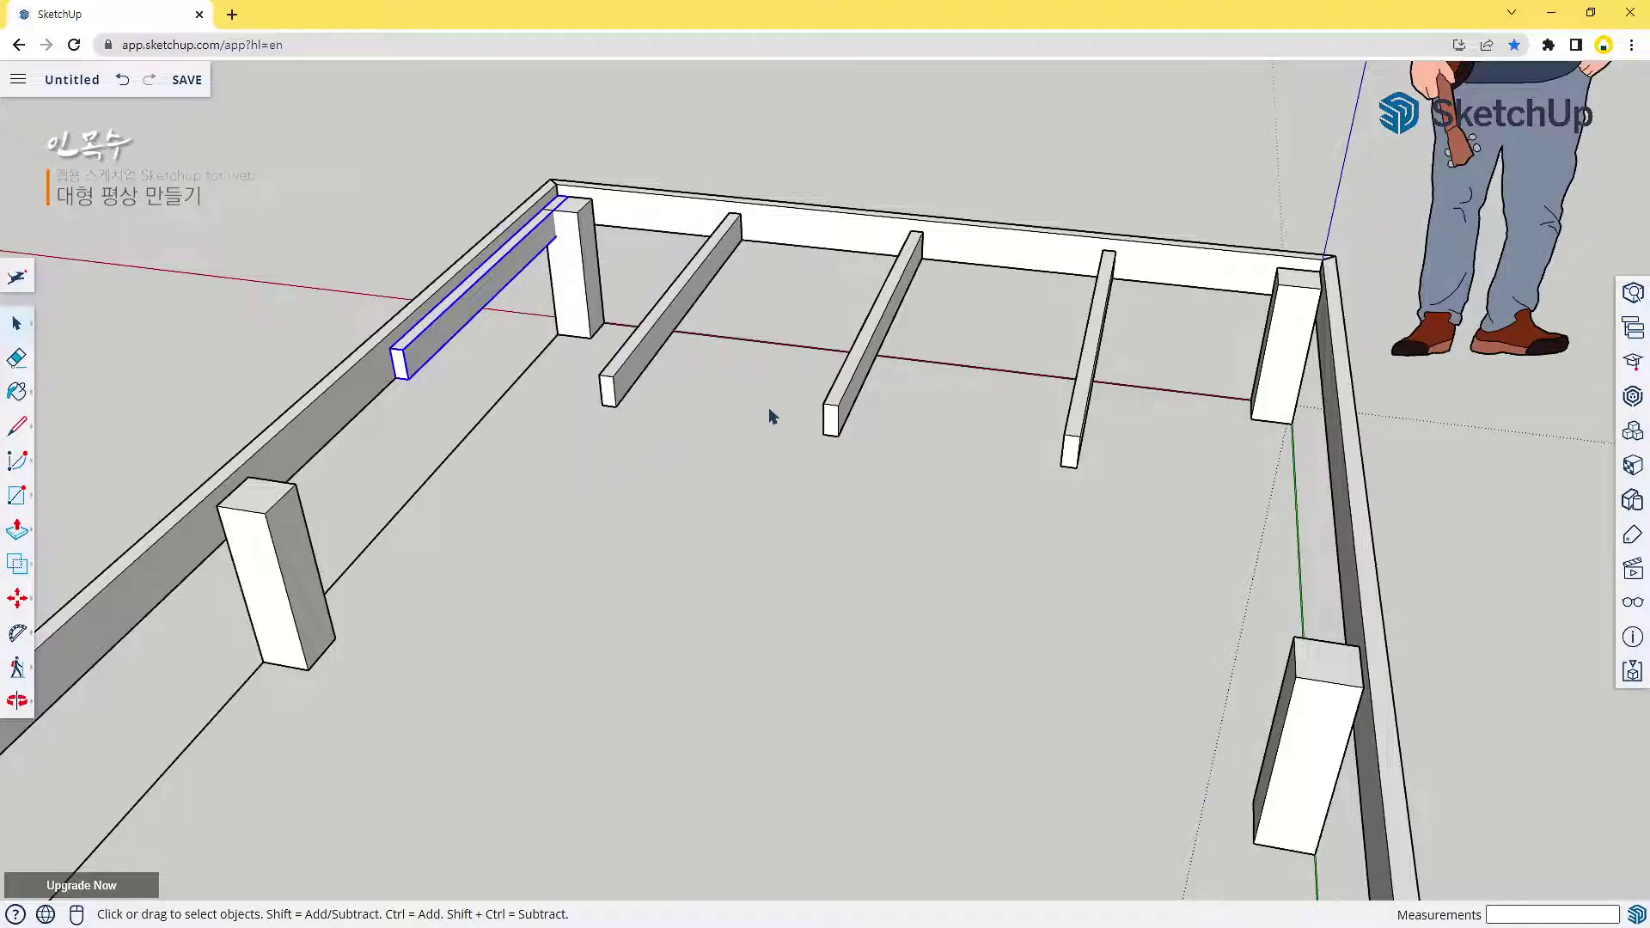
Move the unique joist 120 mm along the long rail, away from the short rail and towards the middle leg
scroll(494, 373, "up", 3)
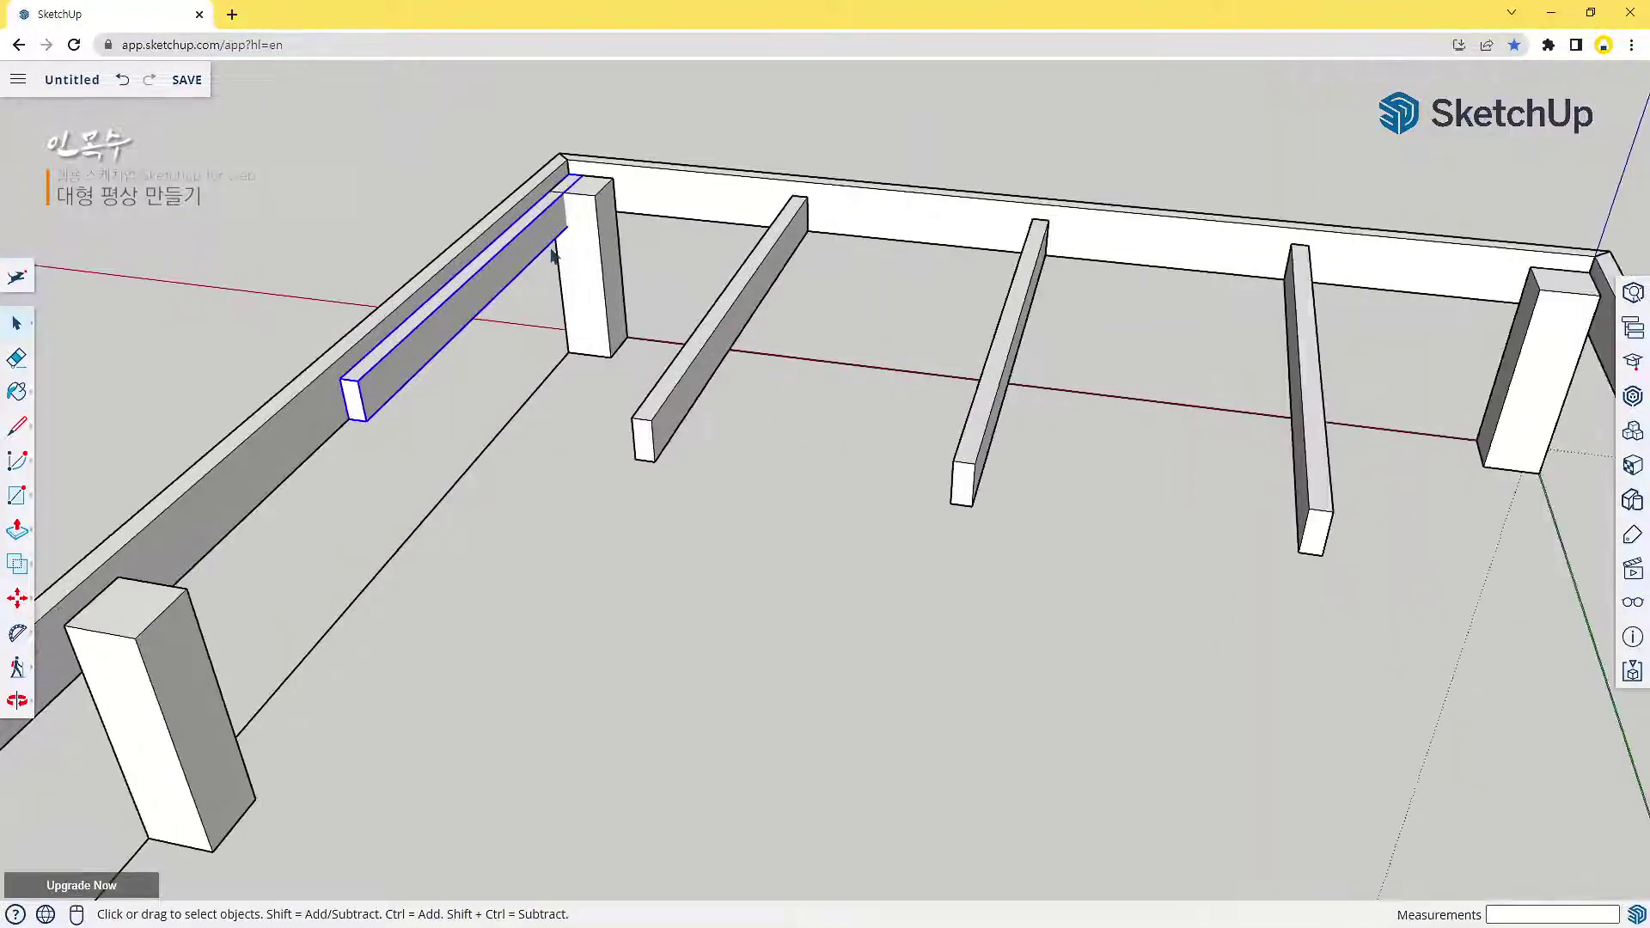
key("m")
type("120")
key("Return")
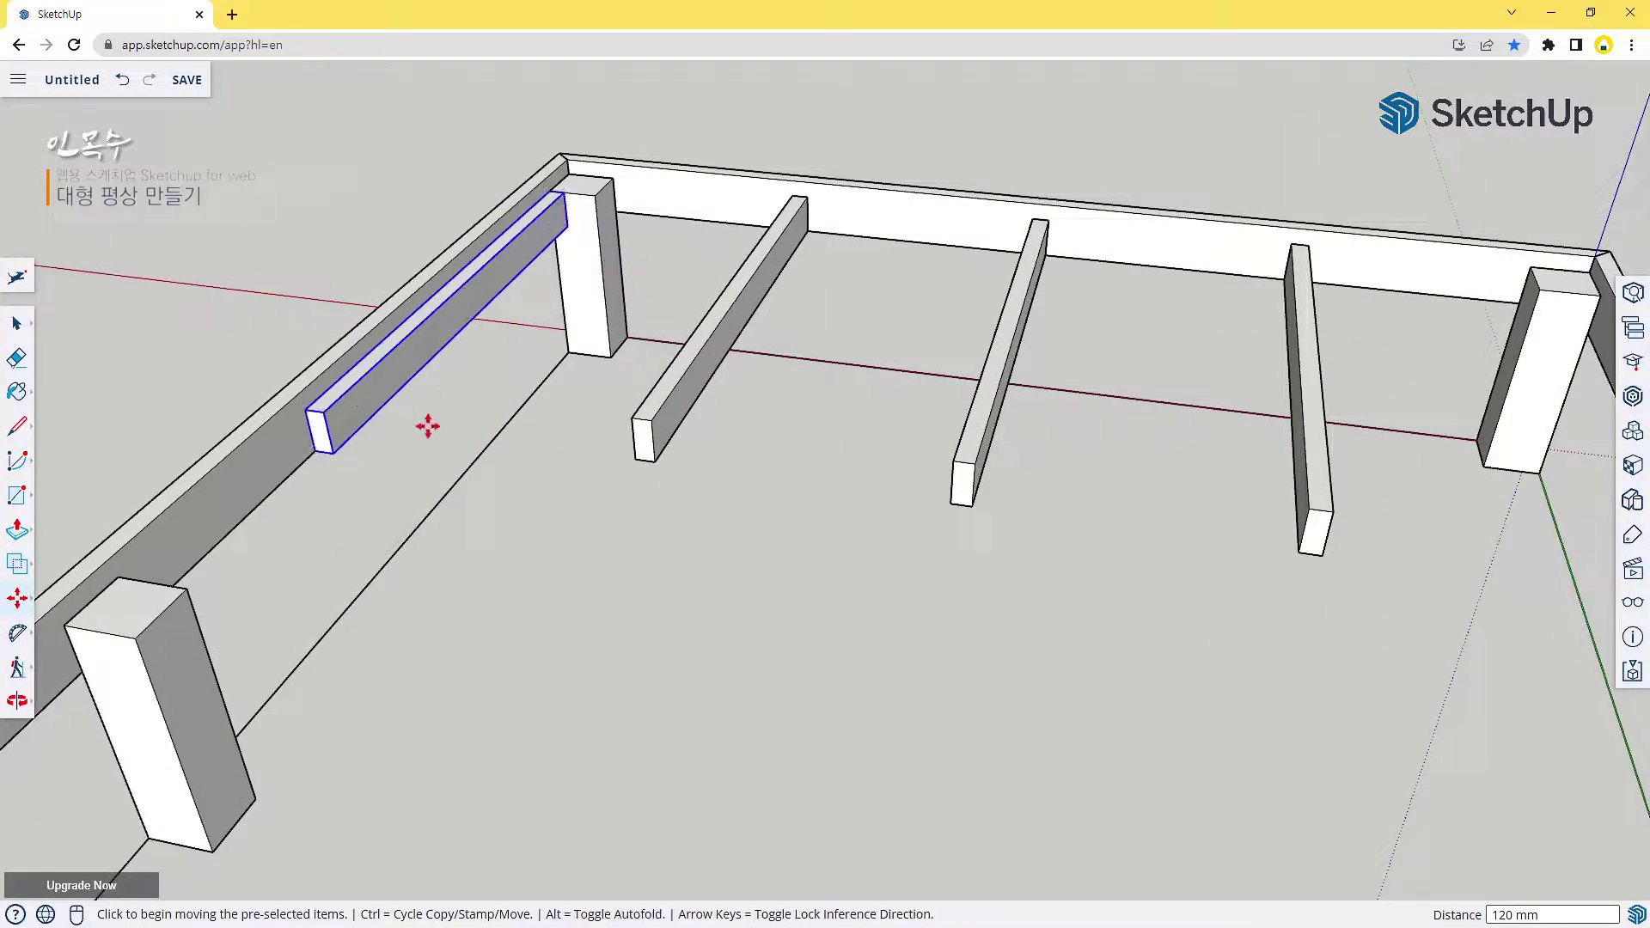
key("space")
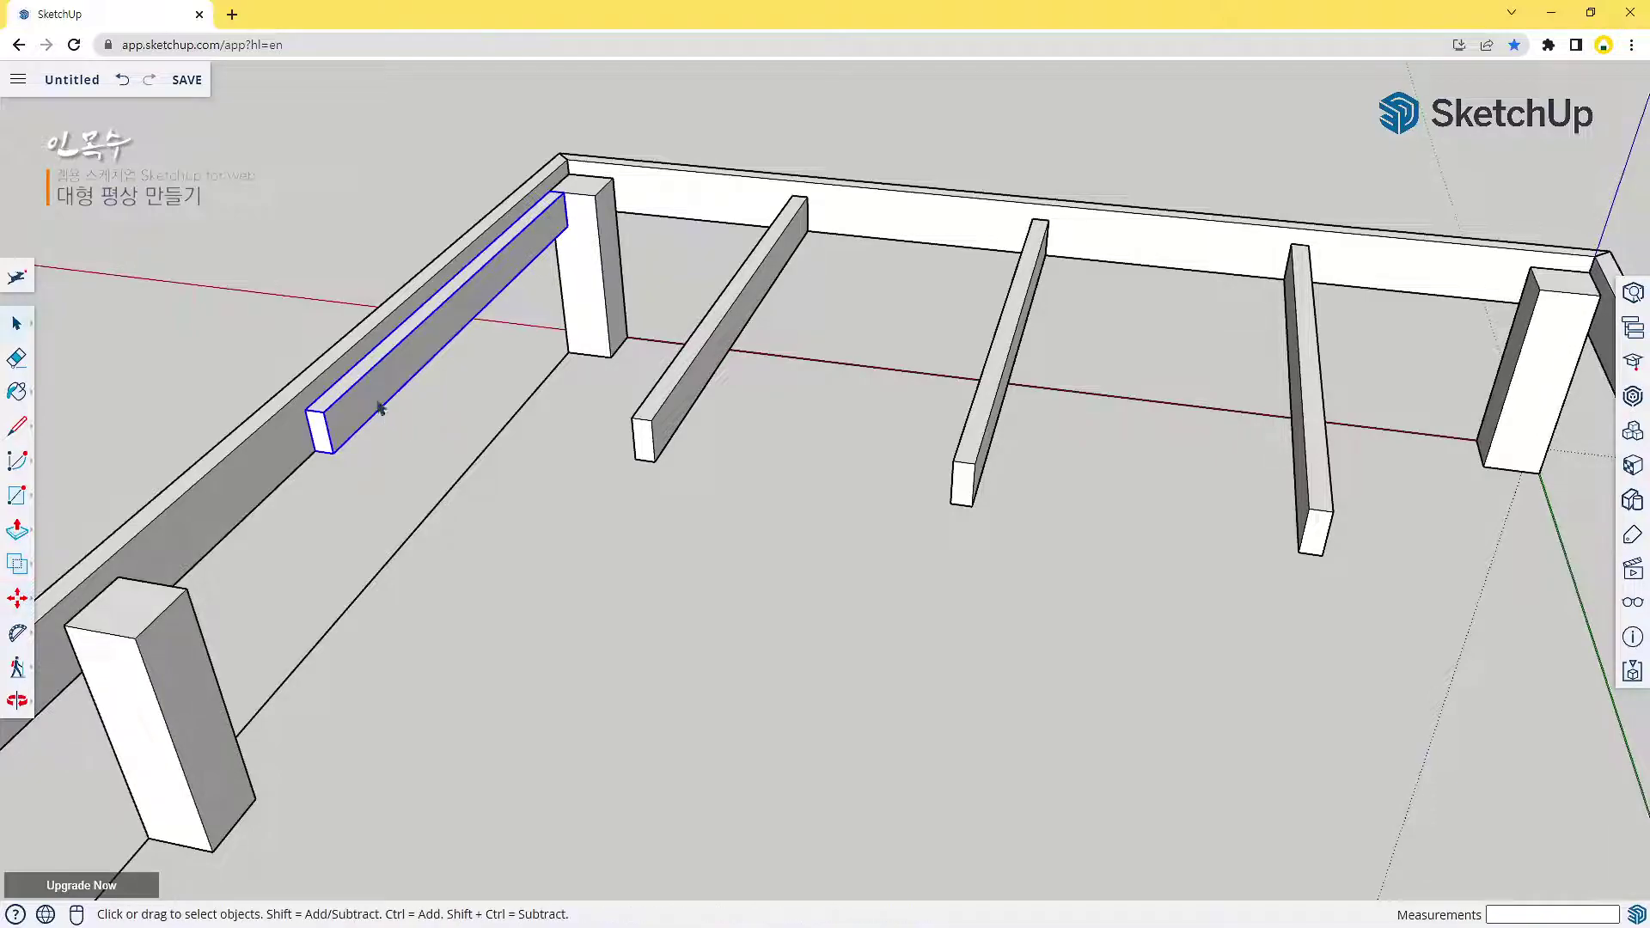
Open the unique joist for editing and extend its free end to the near face of the middle leg
double_click(380, 388)
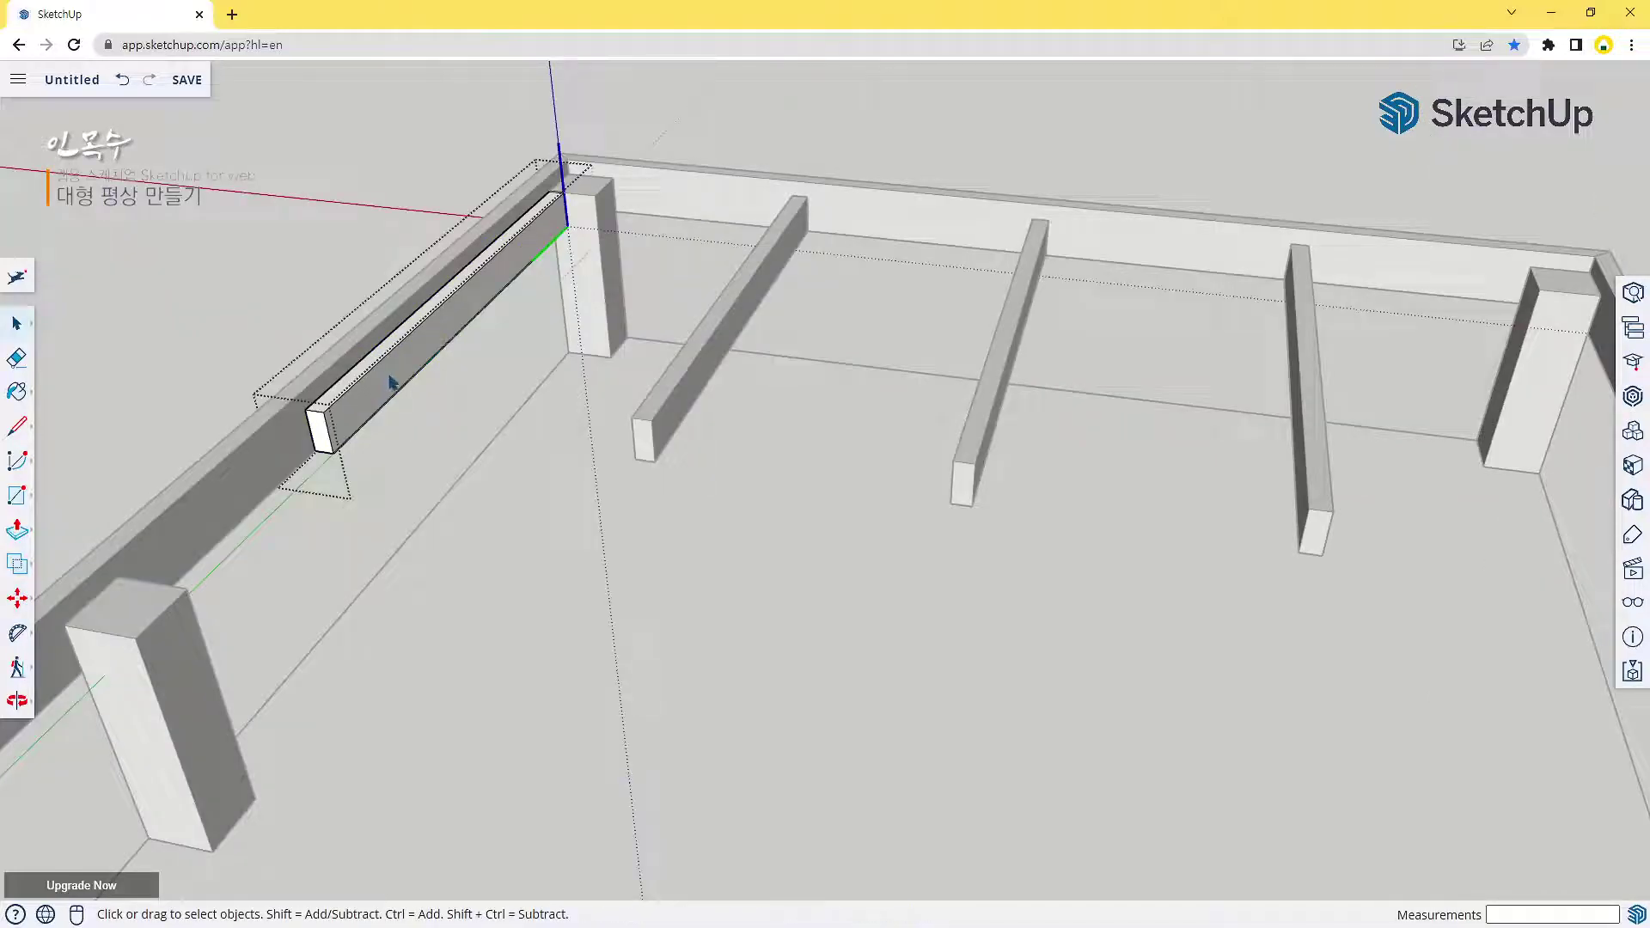
key("p")
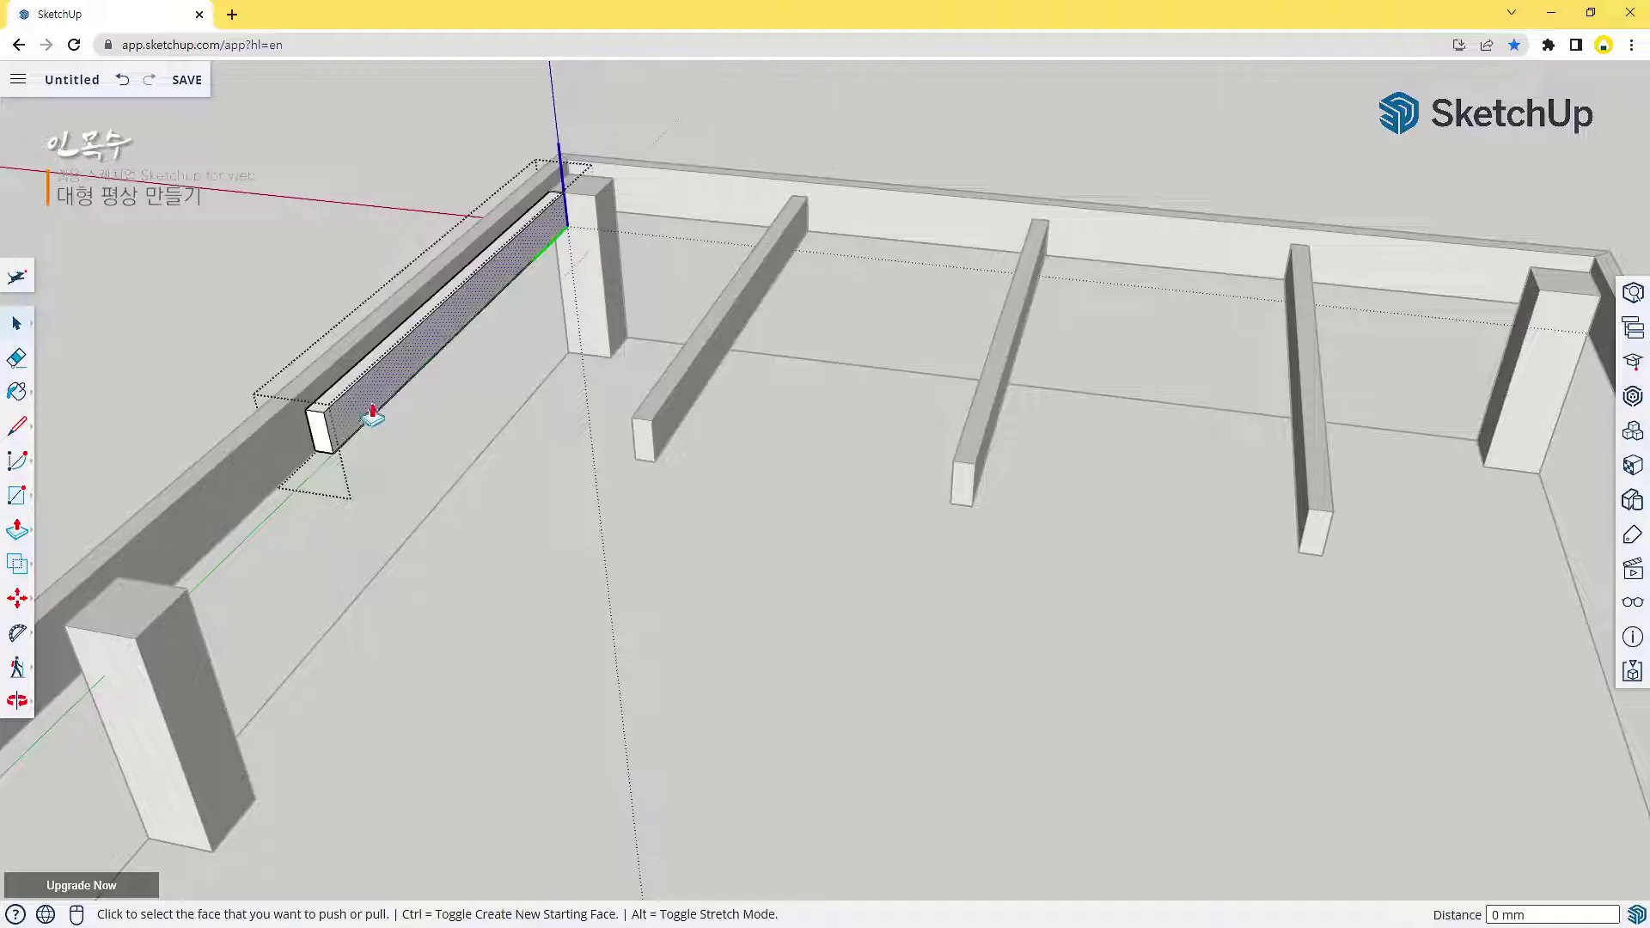
left_click(318, 432)
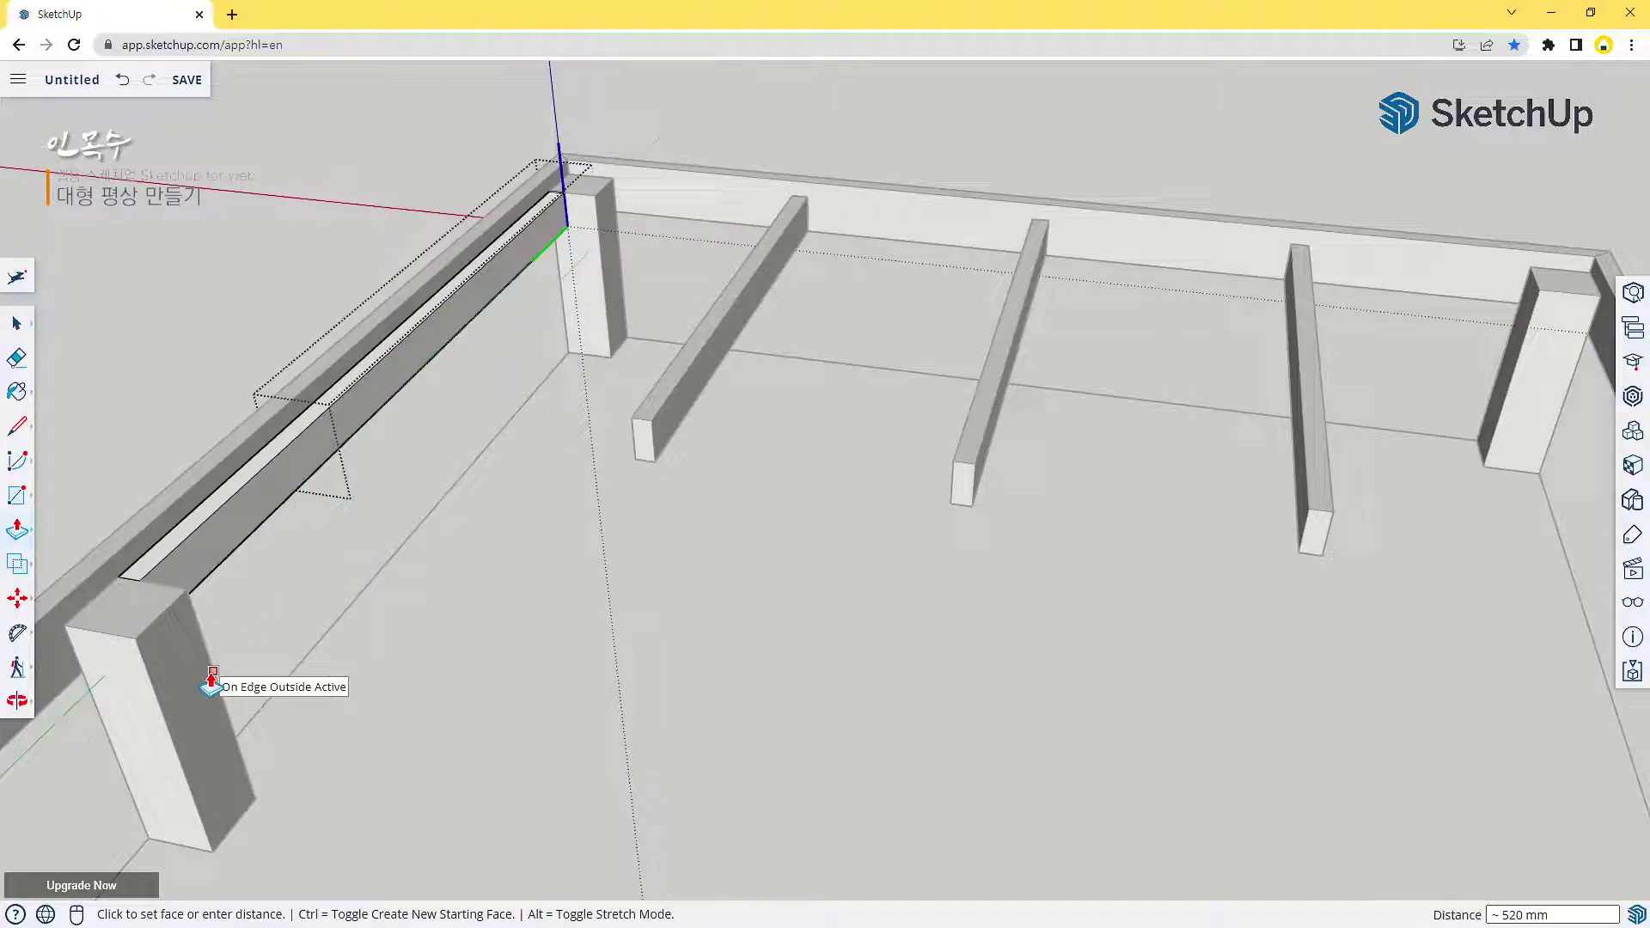
left_click(211, 685)
key("space")
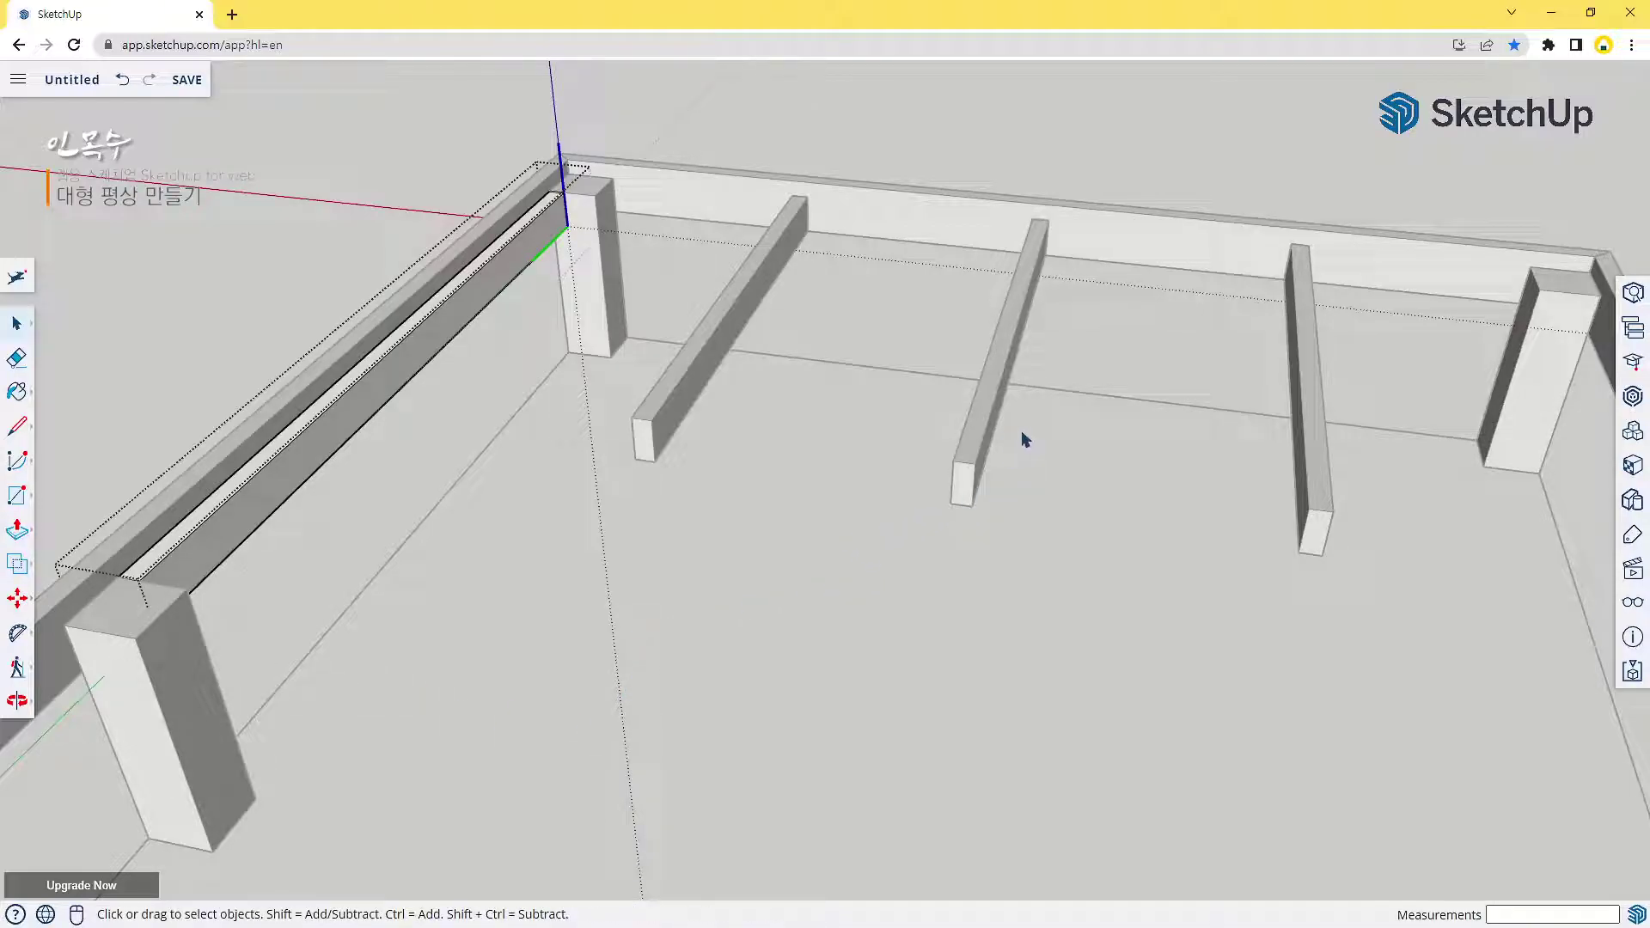
Close the side joist, open the middle of the three inner joists for editing and extend its free end to the opposite short rail
scroll(1023, 442, "down", 3)
key("Escape")
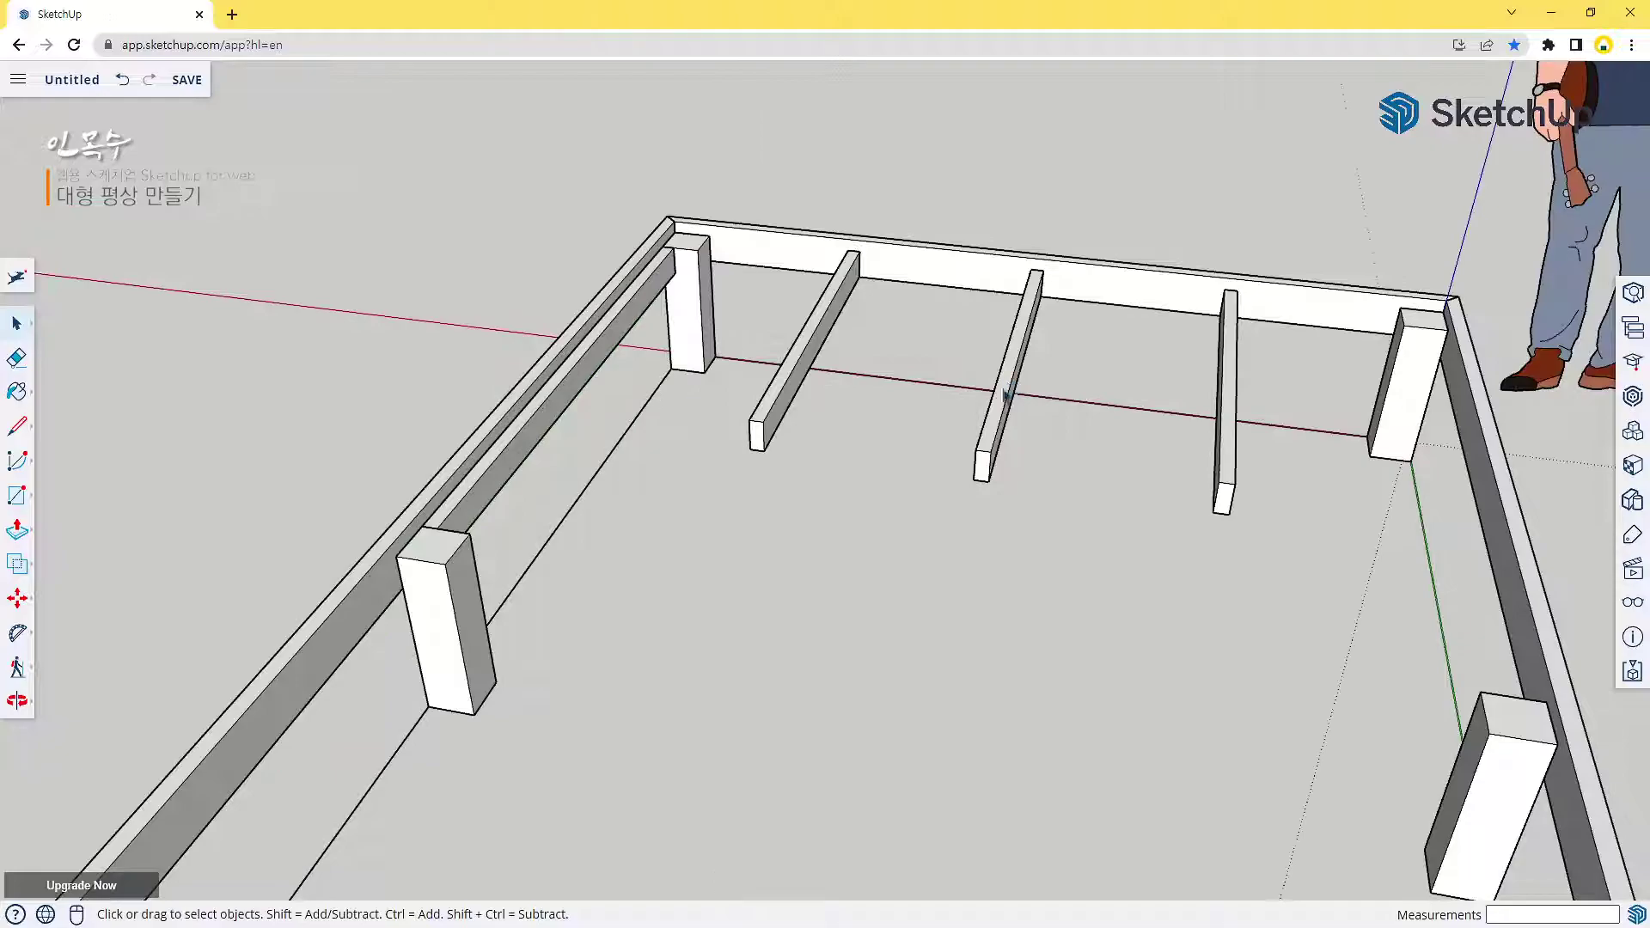
double_click(995, 421)
scroll(1059, 470, "down", 5)
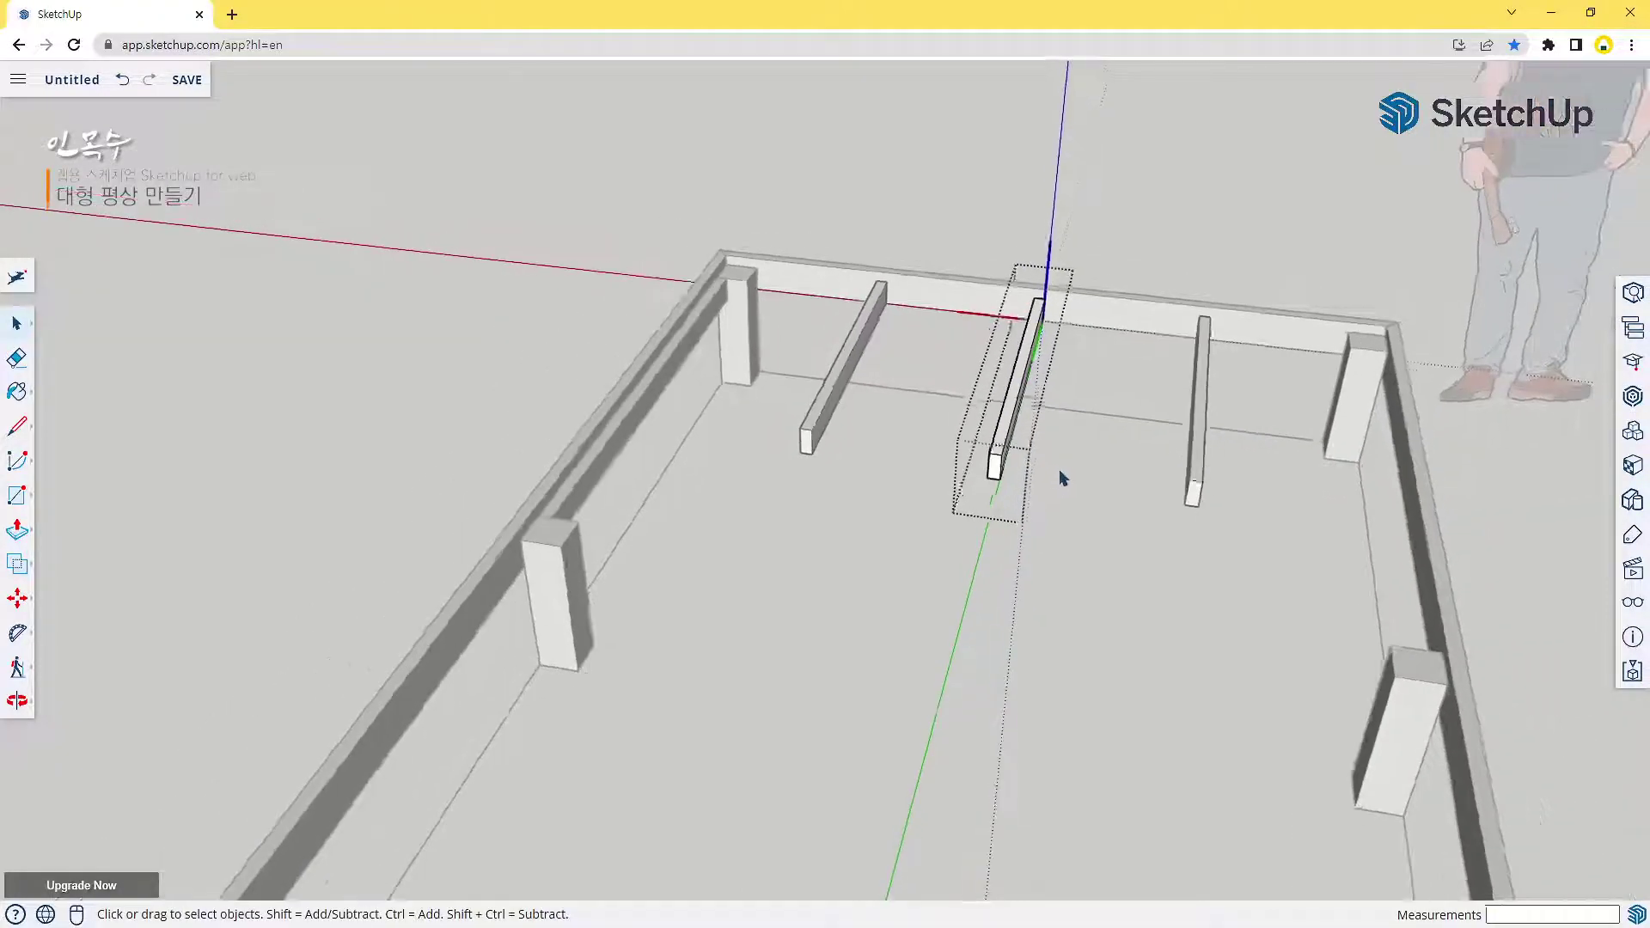
middle_click_drag(1059, 470, 910, 395)
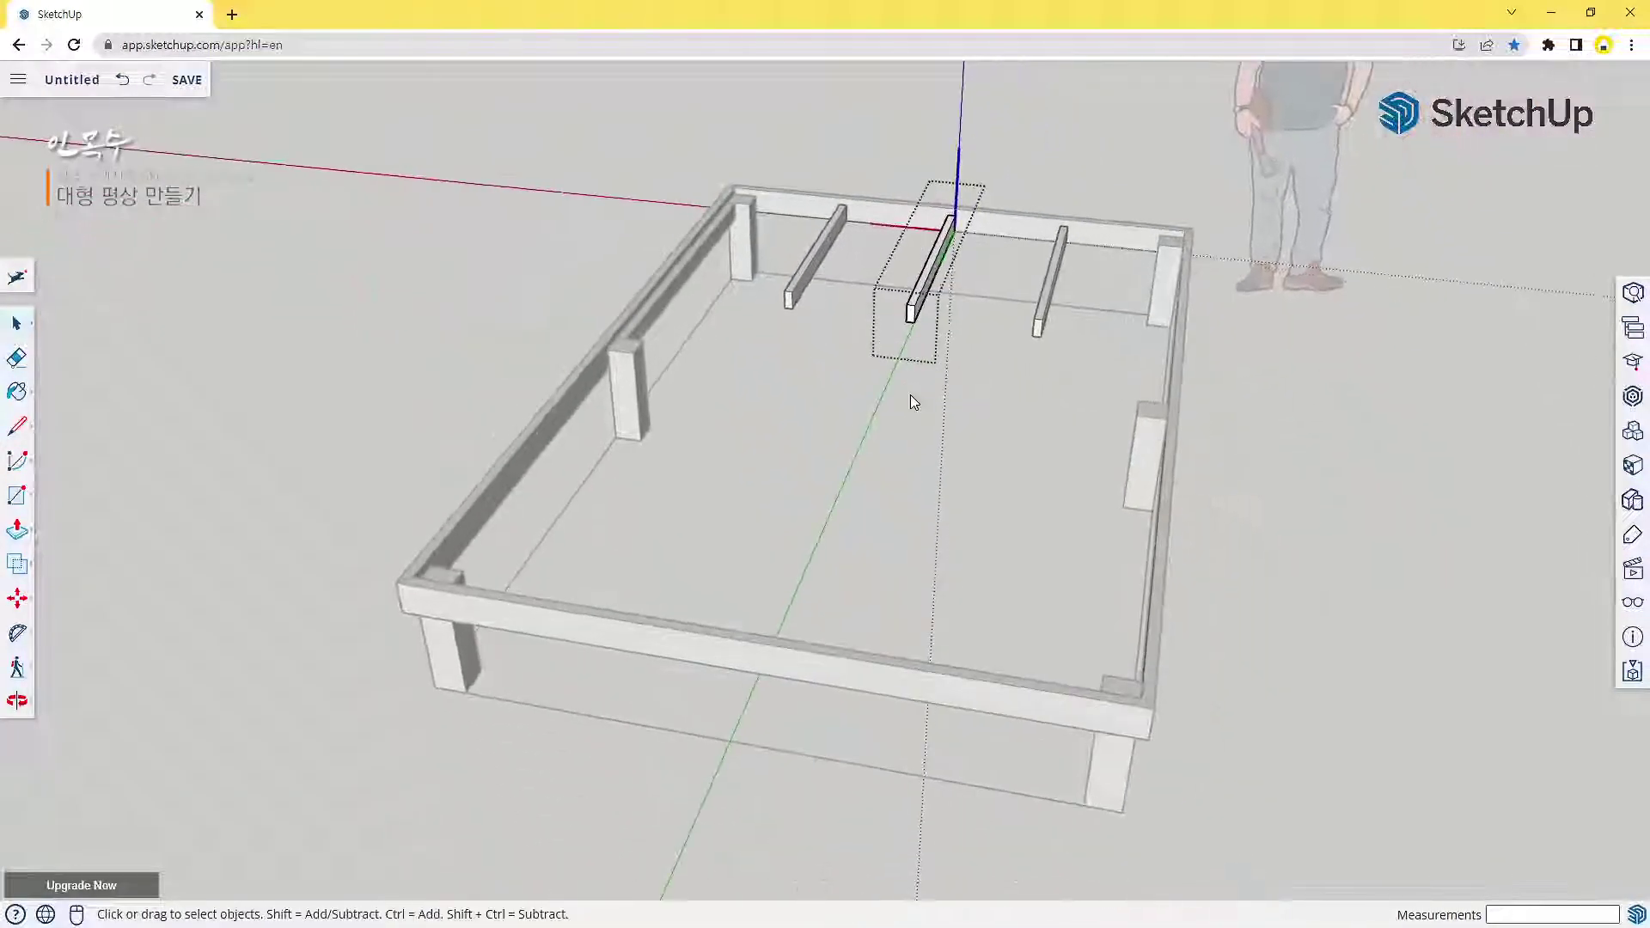
key("p")
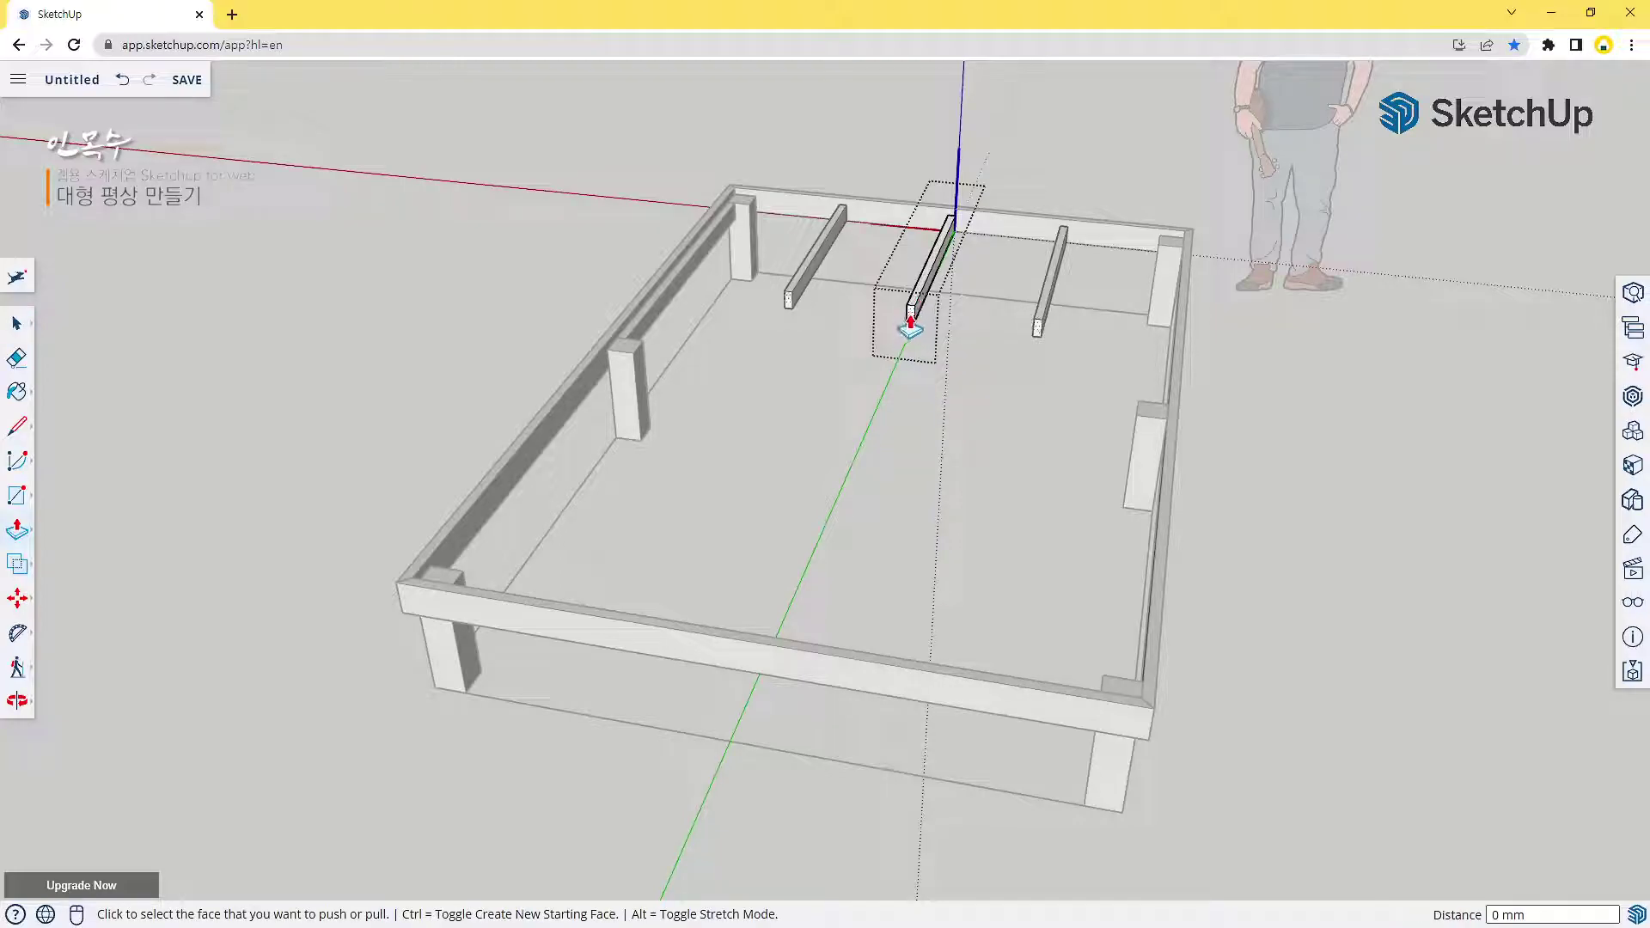
left_click(912, 312)
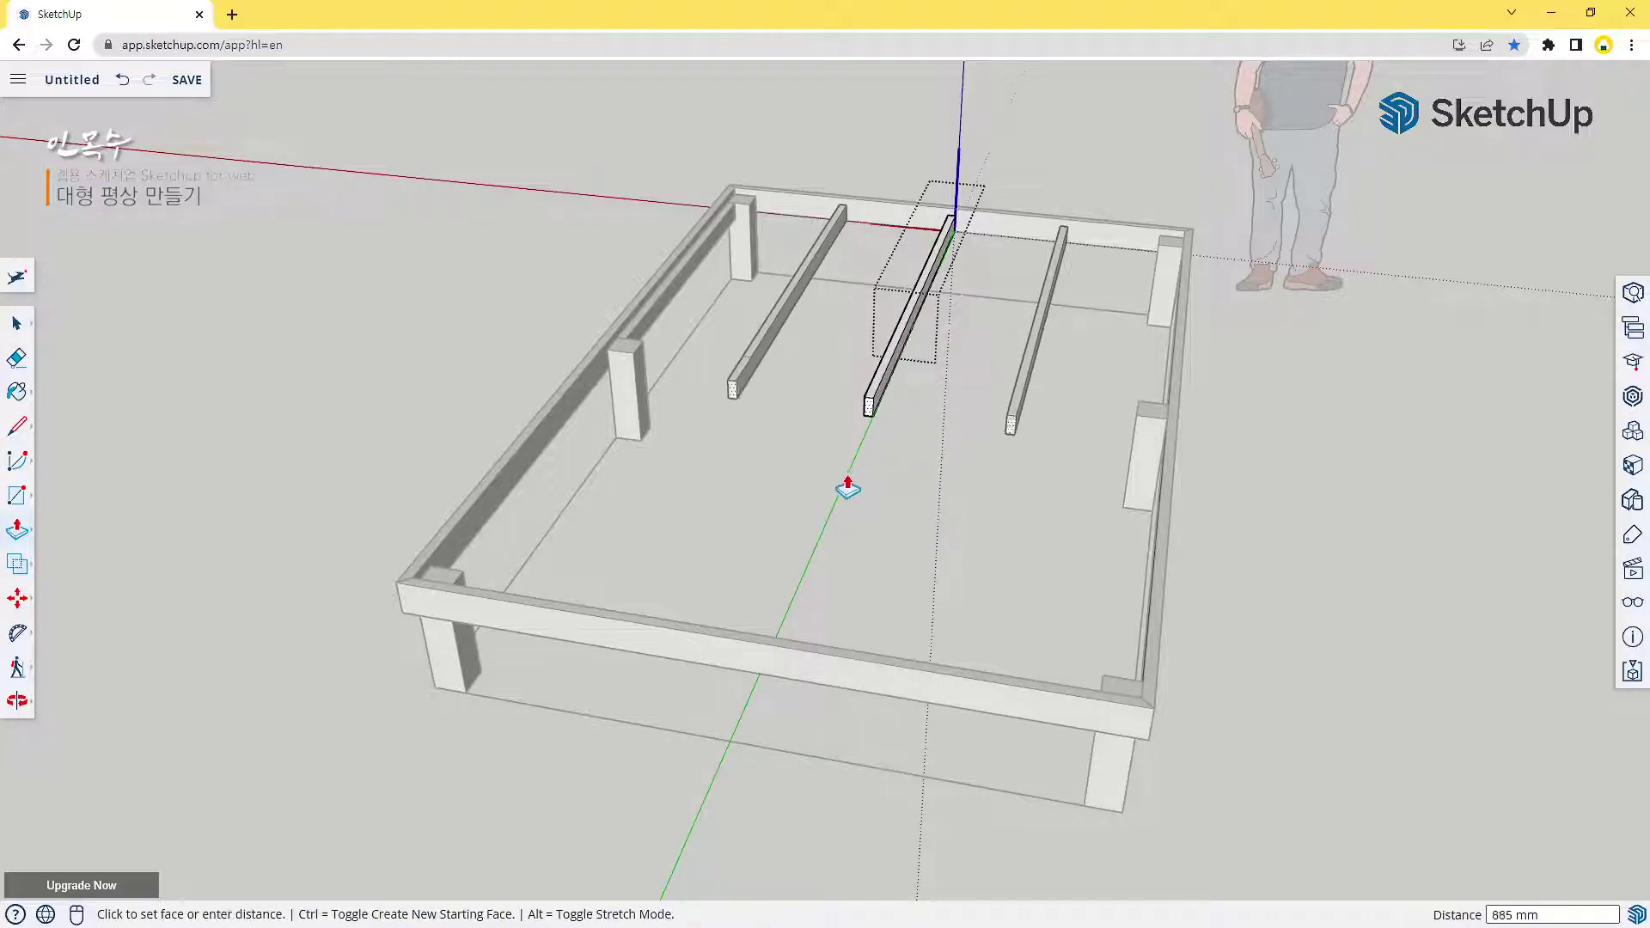
left_click(872, 661)
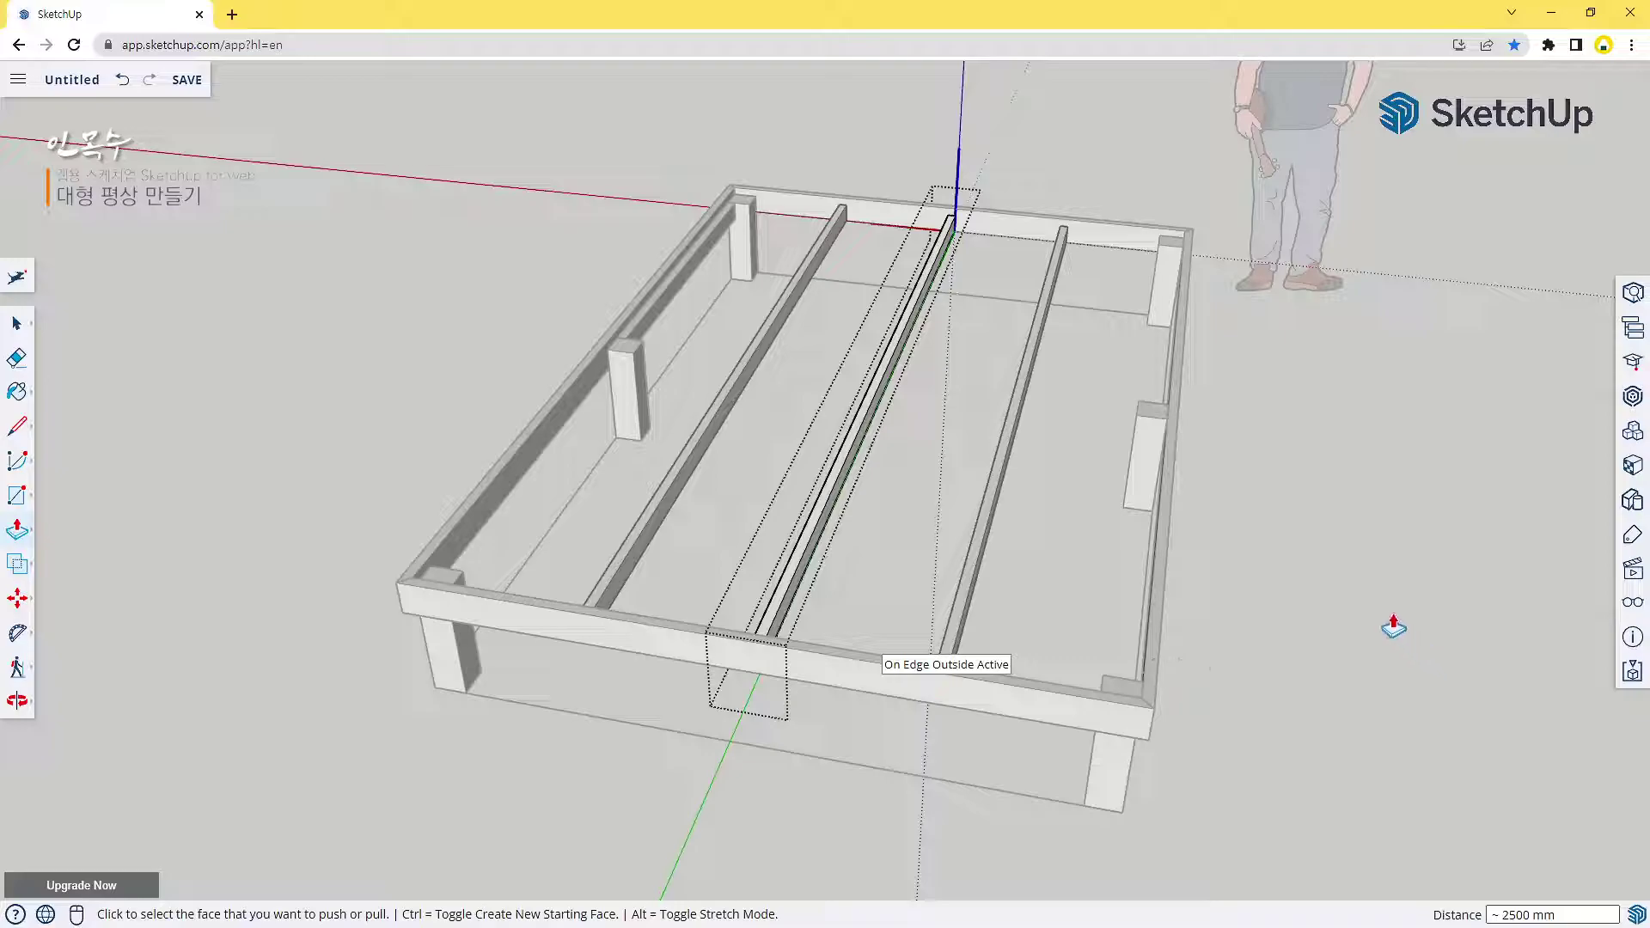
middle_click_drag(1293, 656, 1297, 720)
key("space")
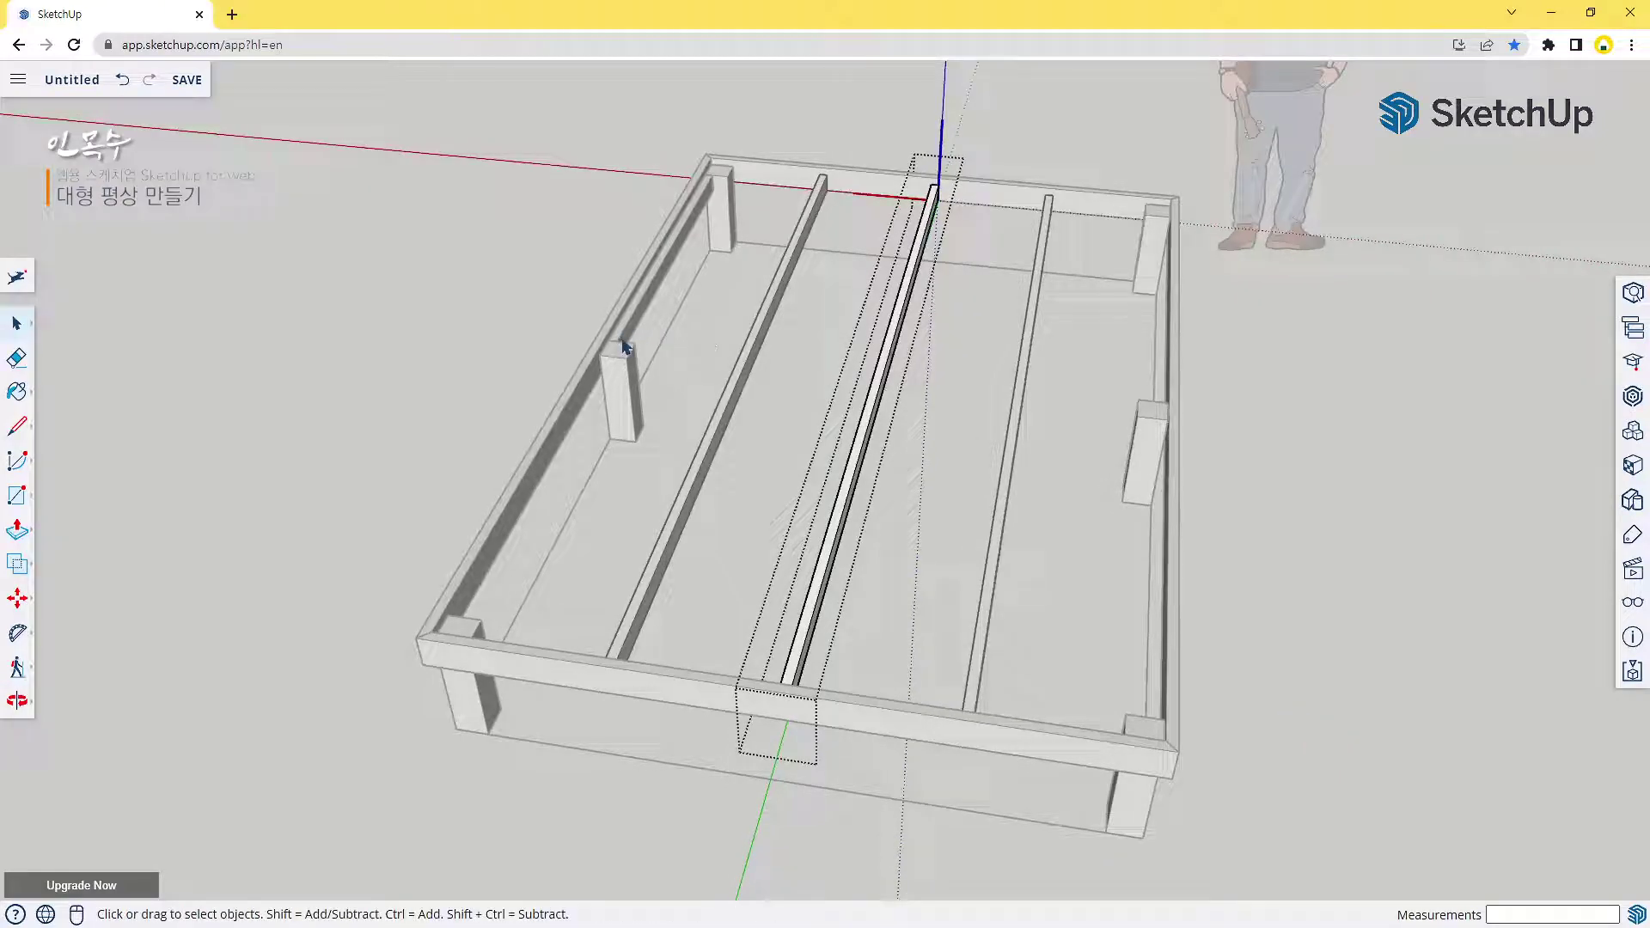
Copy the short side joist 2362 mm across to the opposite long rail, between its corner leg and middle leg
double_click(674, 255)
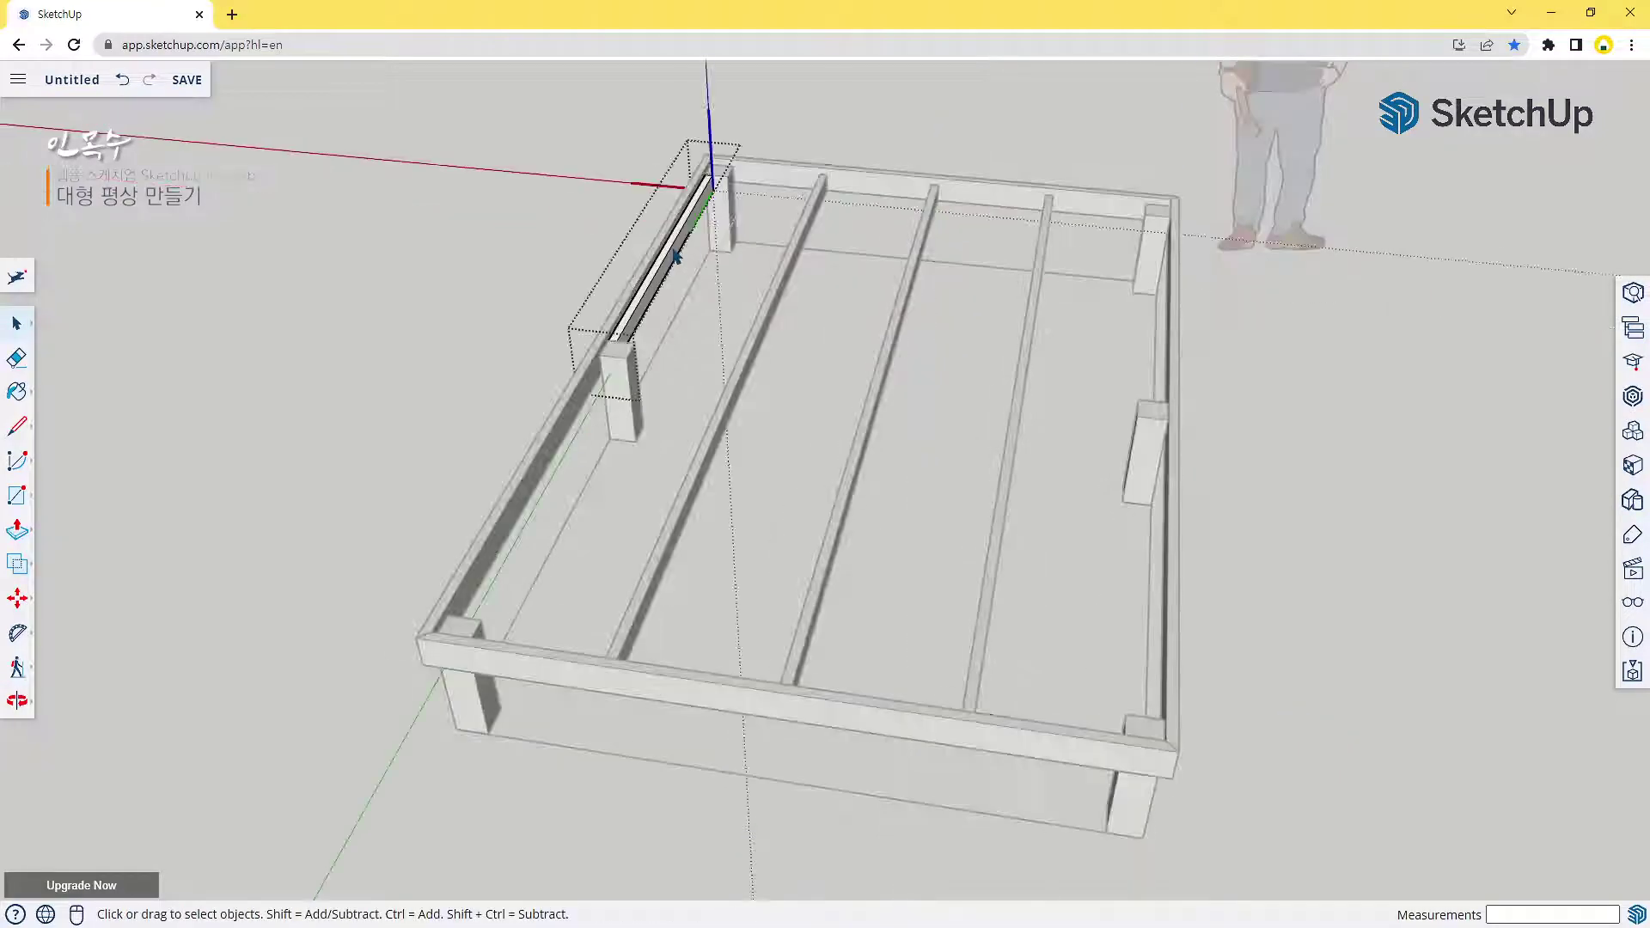
left_click(573, 244)
left_click(670, 268)
scroll(739, 228, "up", 3)
middle_click_drag(898, 284, 688, 339)
key("m")
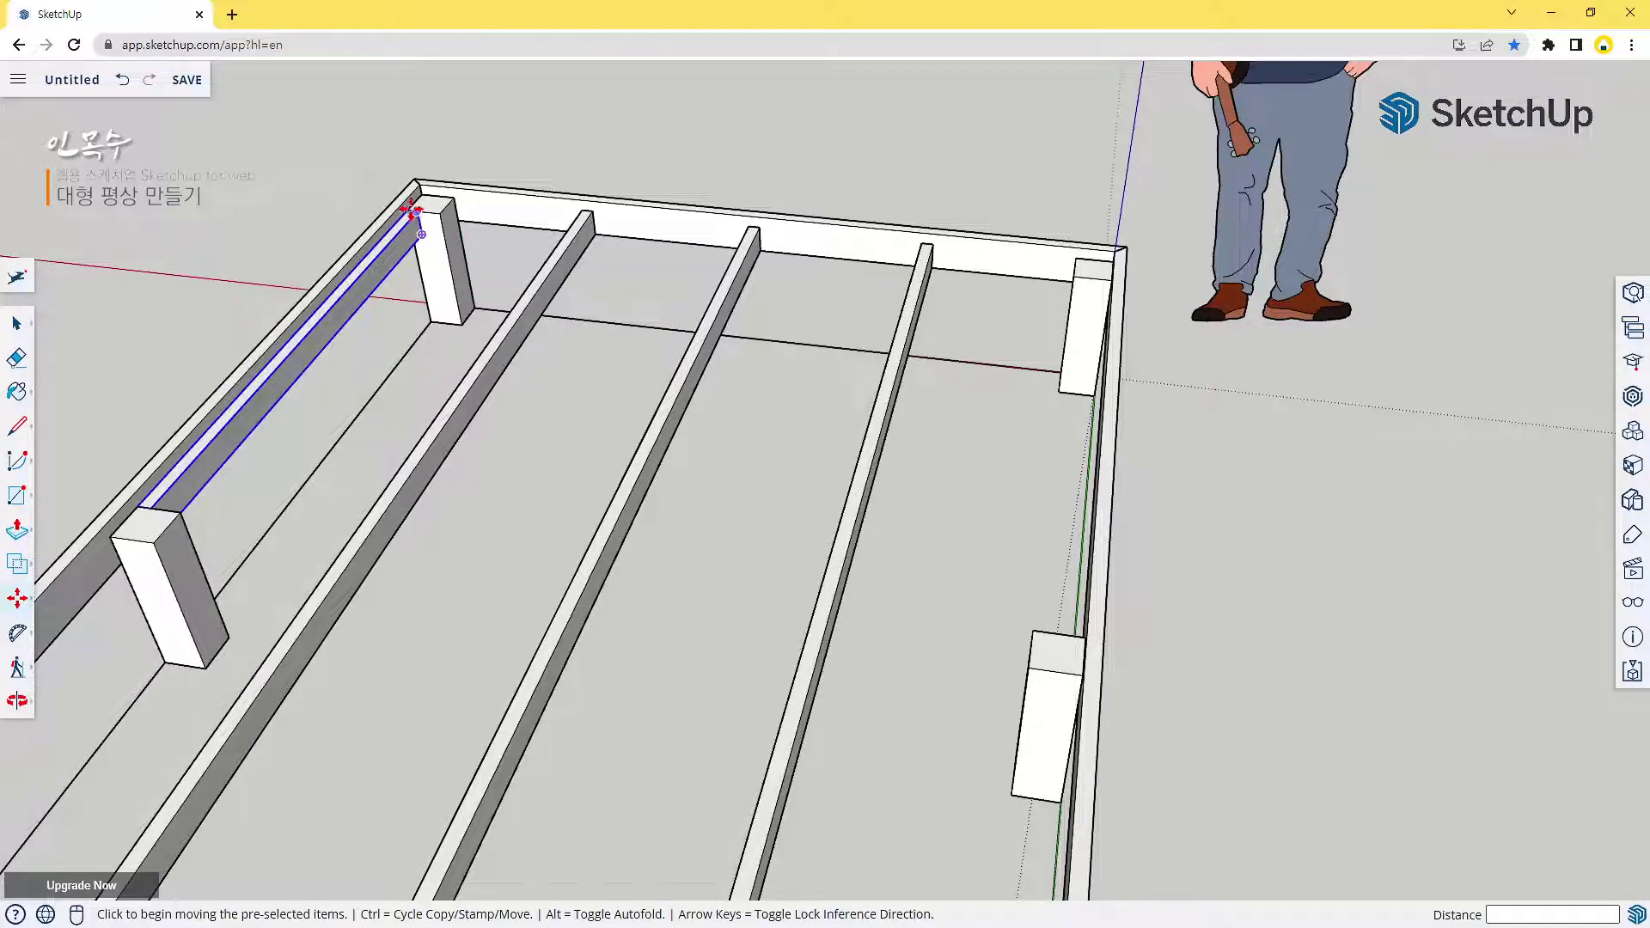
key("ctrl")
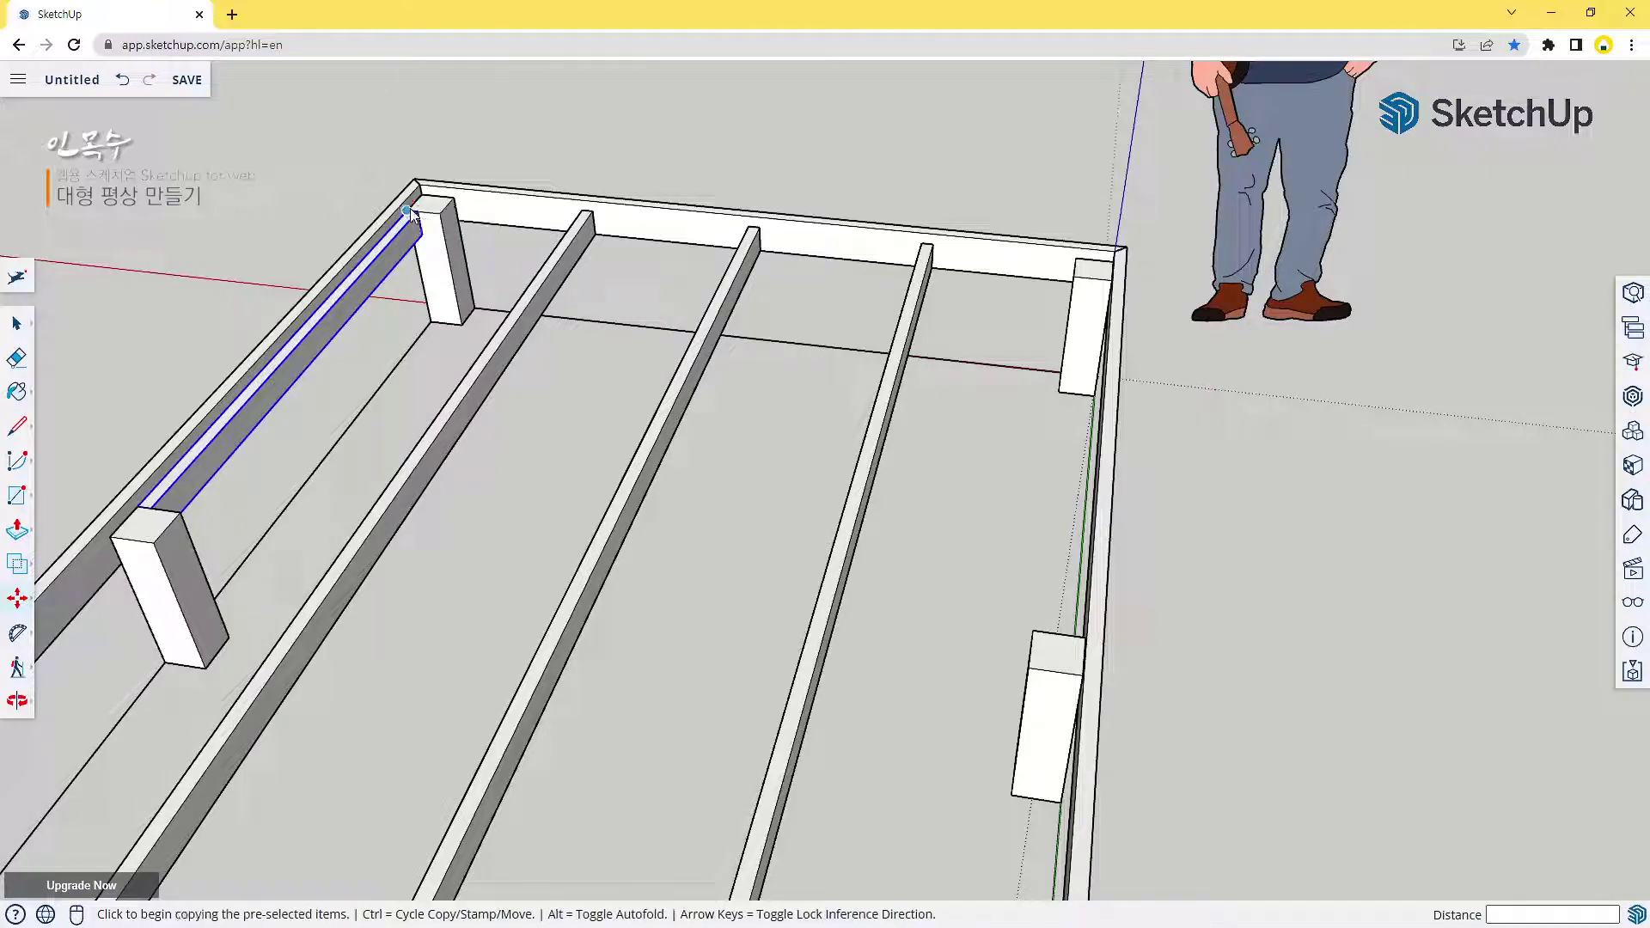
left_click(420, 211)
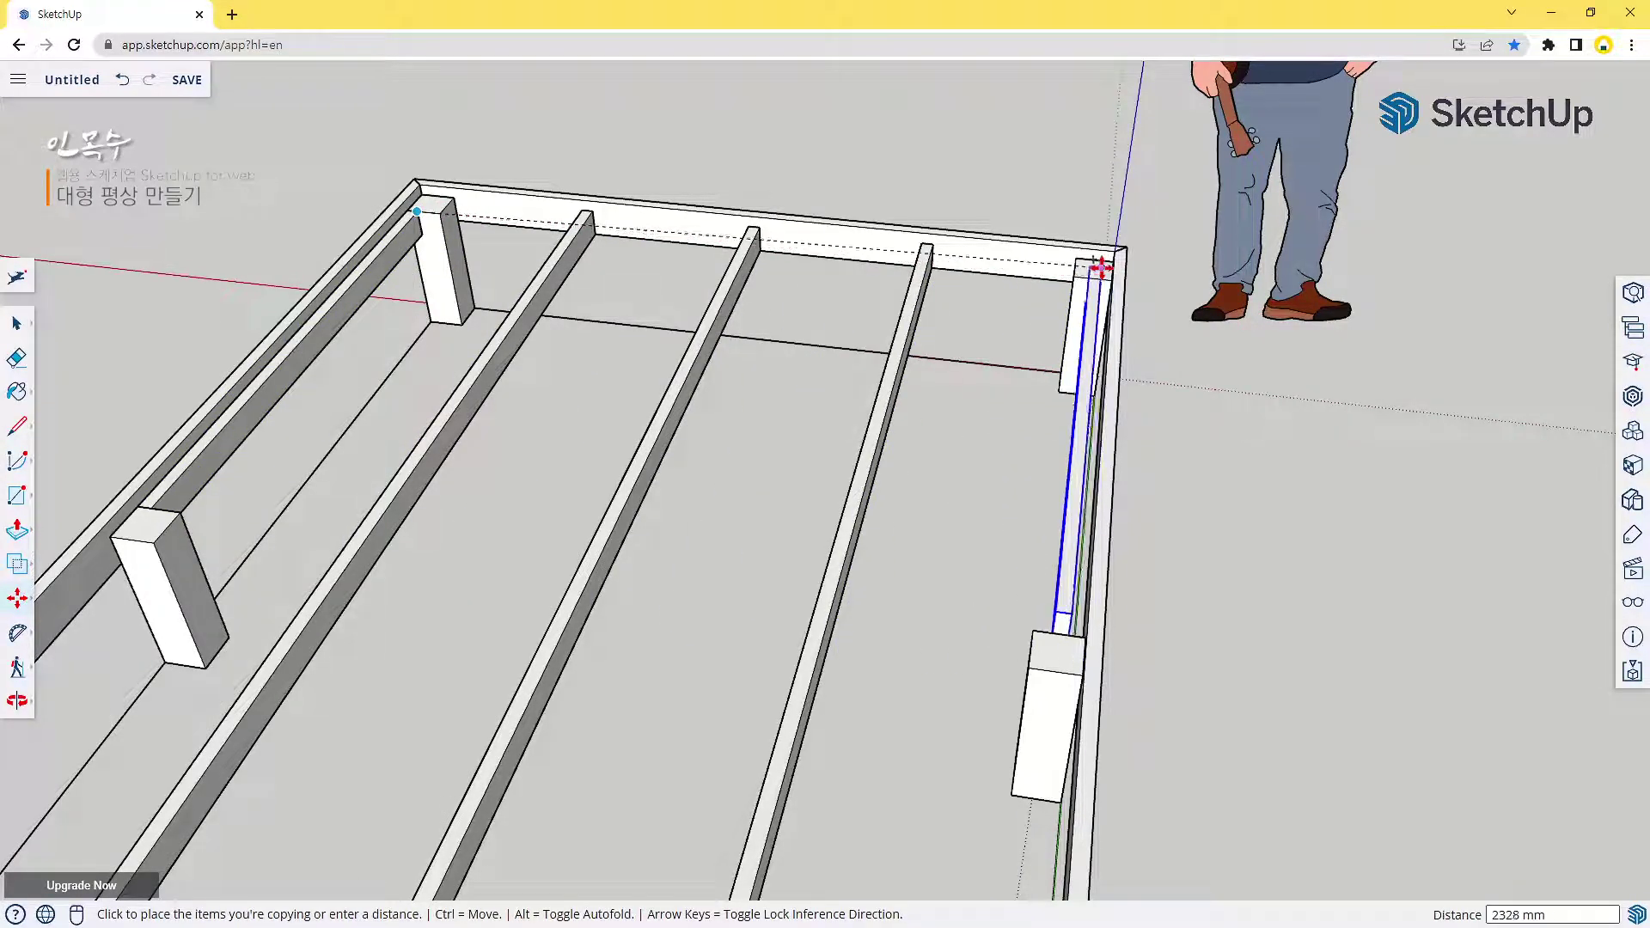
scroll(1111, 282, "up", 5)
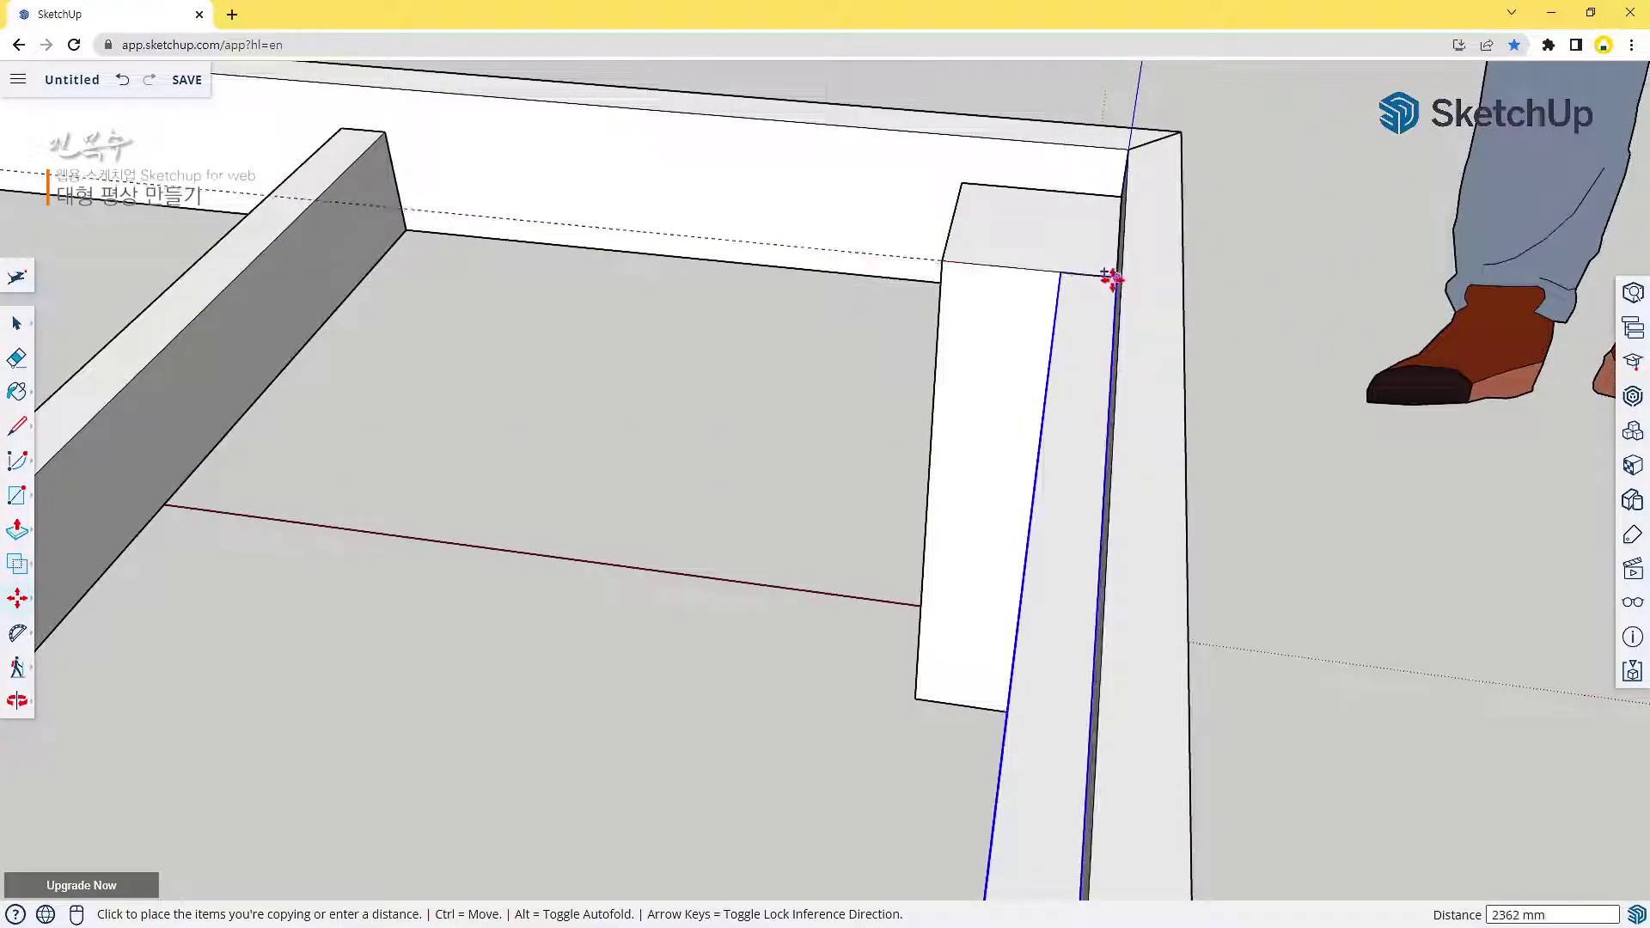
left_click(1111, 281)
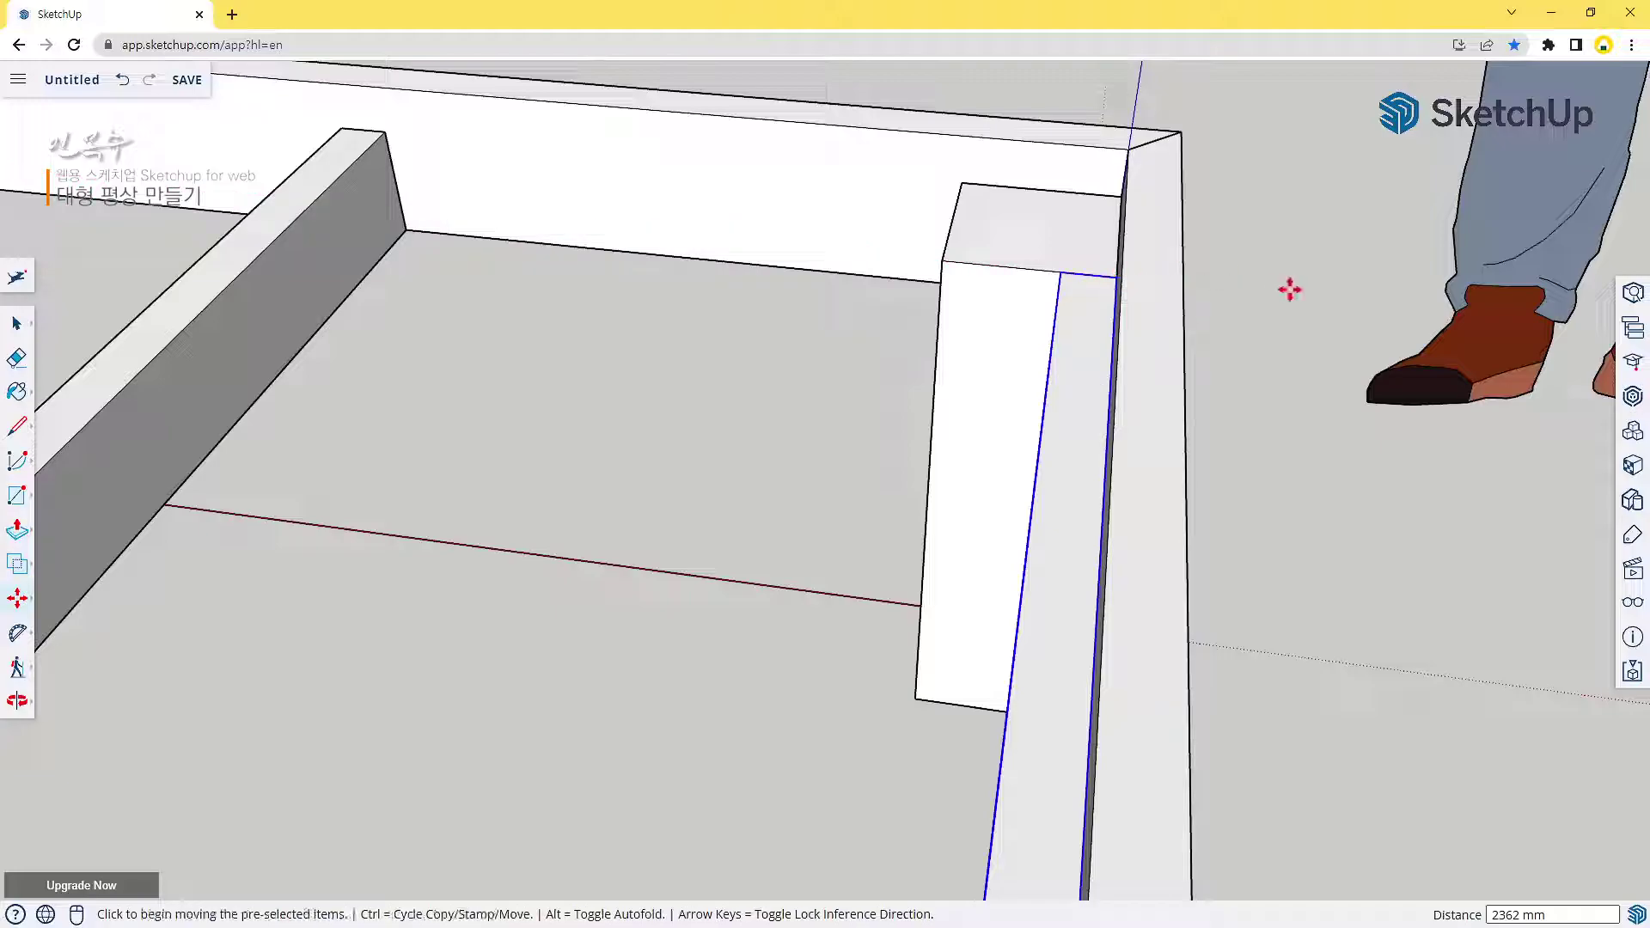
scroll(1259, 291, "down", 5)
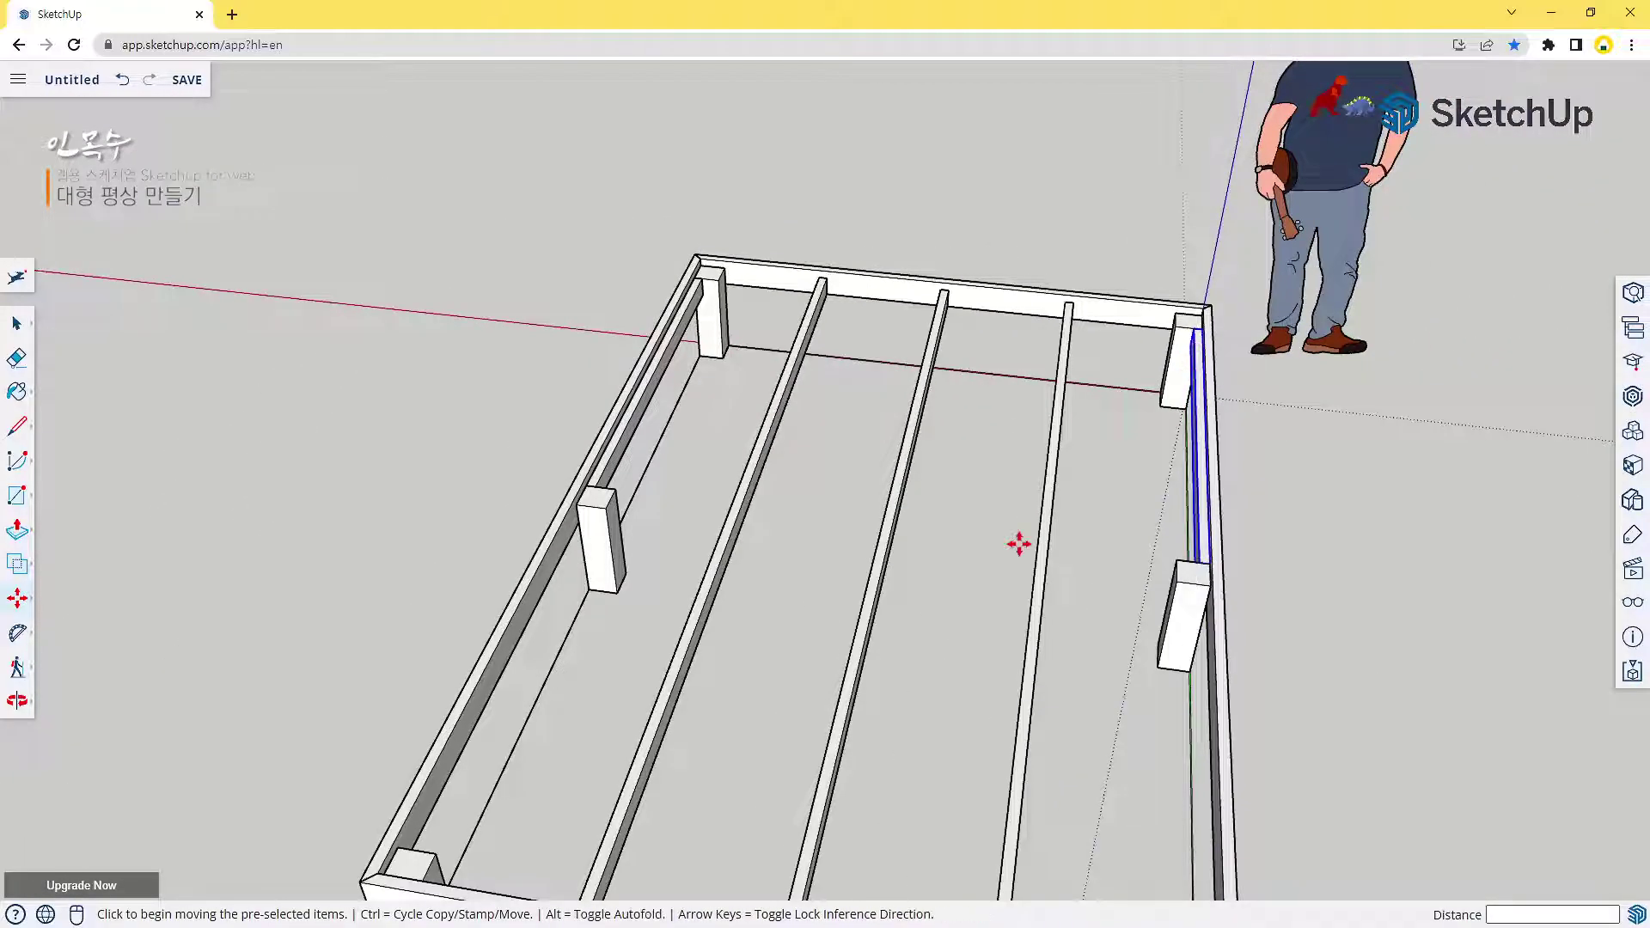
Select both short side joists and copy them 1740 mm along the long rails into the bays between the middle legs and far corner legs
key("space")
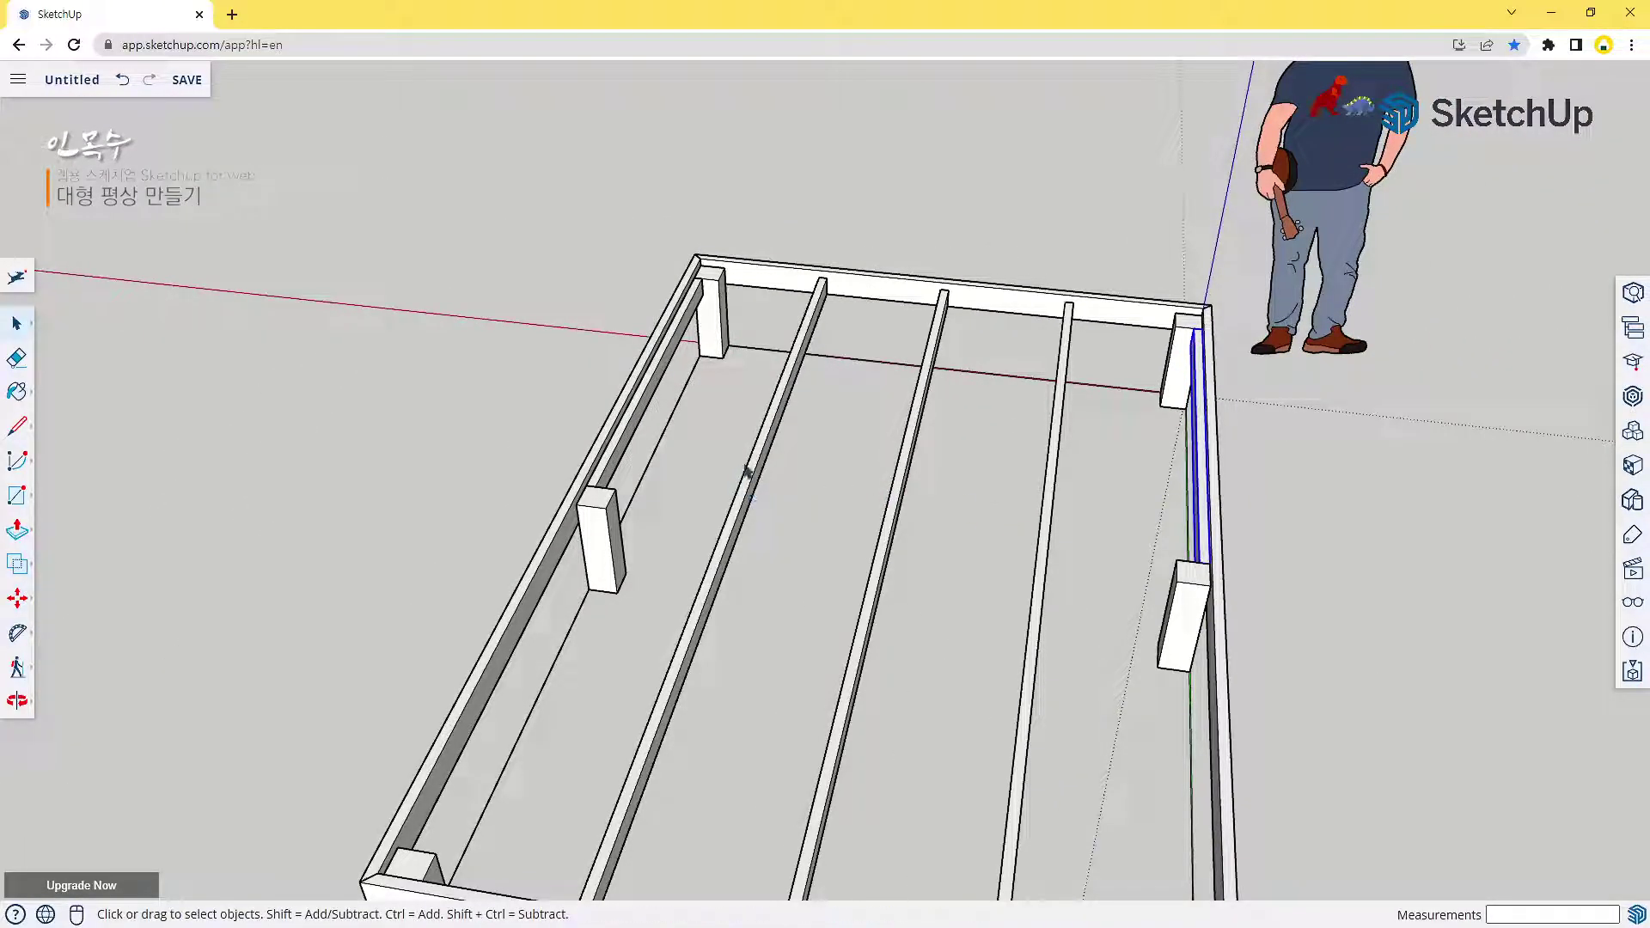
left_click(651, 391, "shift")
middle_click_drag(496, 487, 1348, 541)
middle_click_drag(1057, 352, 731, 448)
key("m")
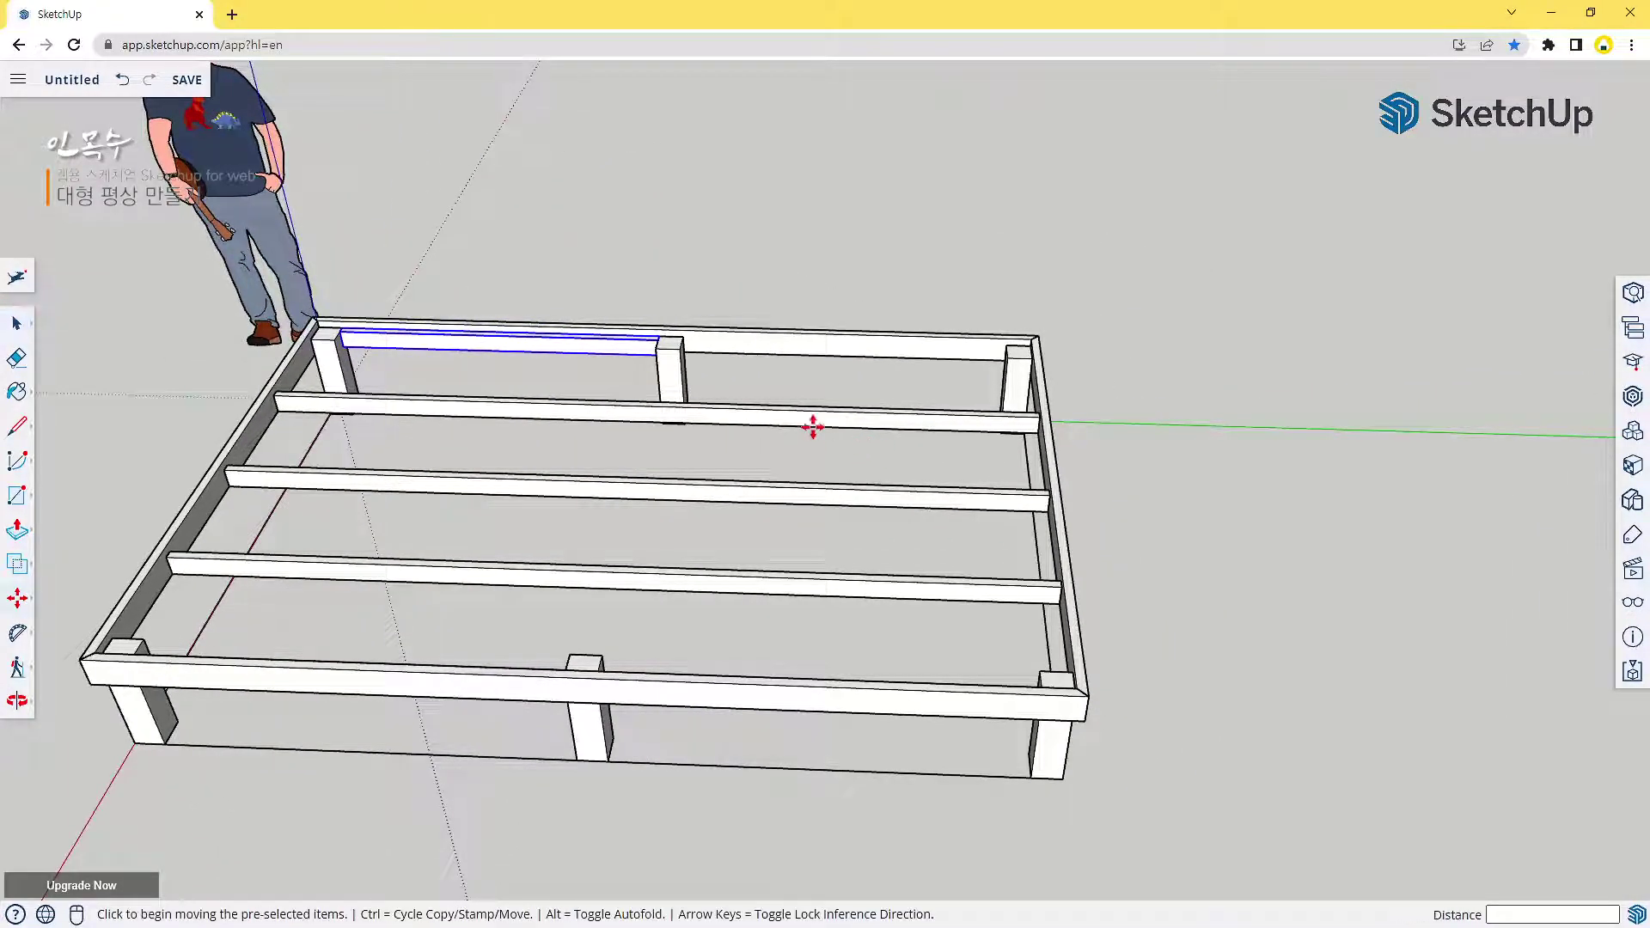
key("ctrl")
middle_click_drag(799, 395, 688, 333)
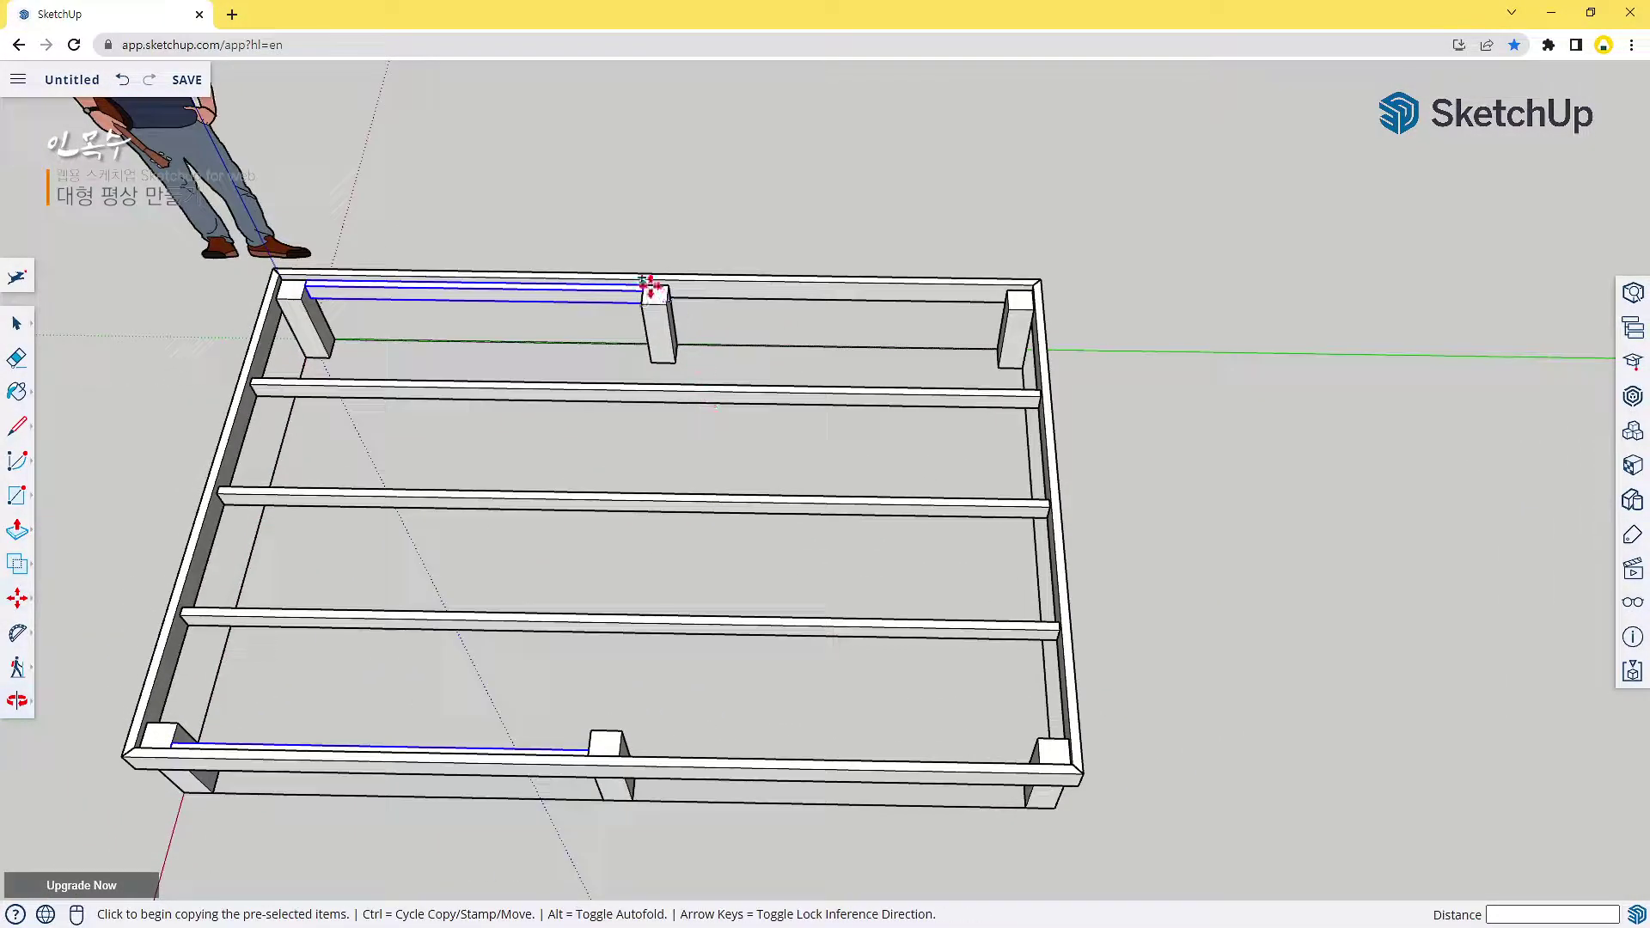
scroll(649, 288, "up", 5)
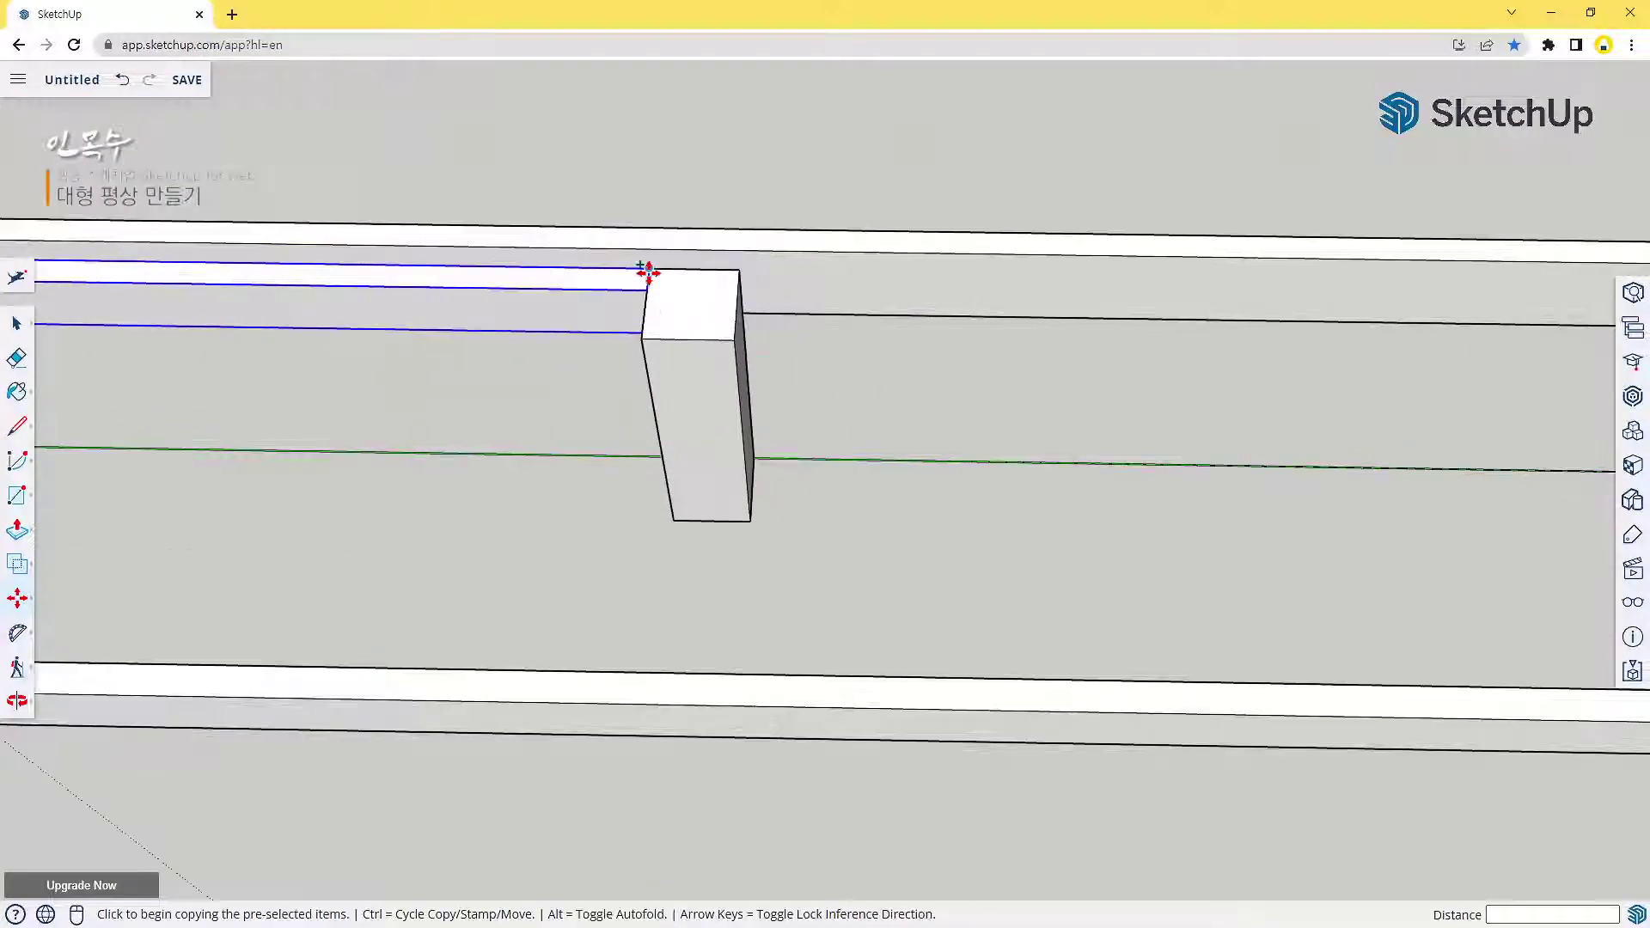
left_click(650, 289)
scroll(1020, 353, "down", 6)
middle_click_drag(1138, 398, 760, 409, "shift")
scroll(925, 349, "up", 6)
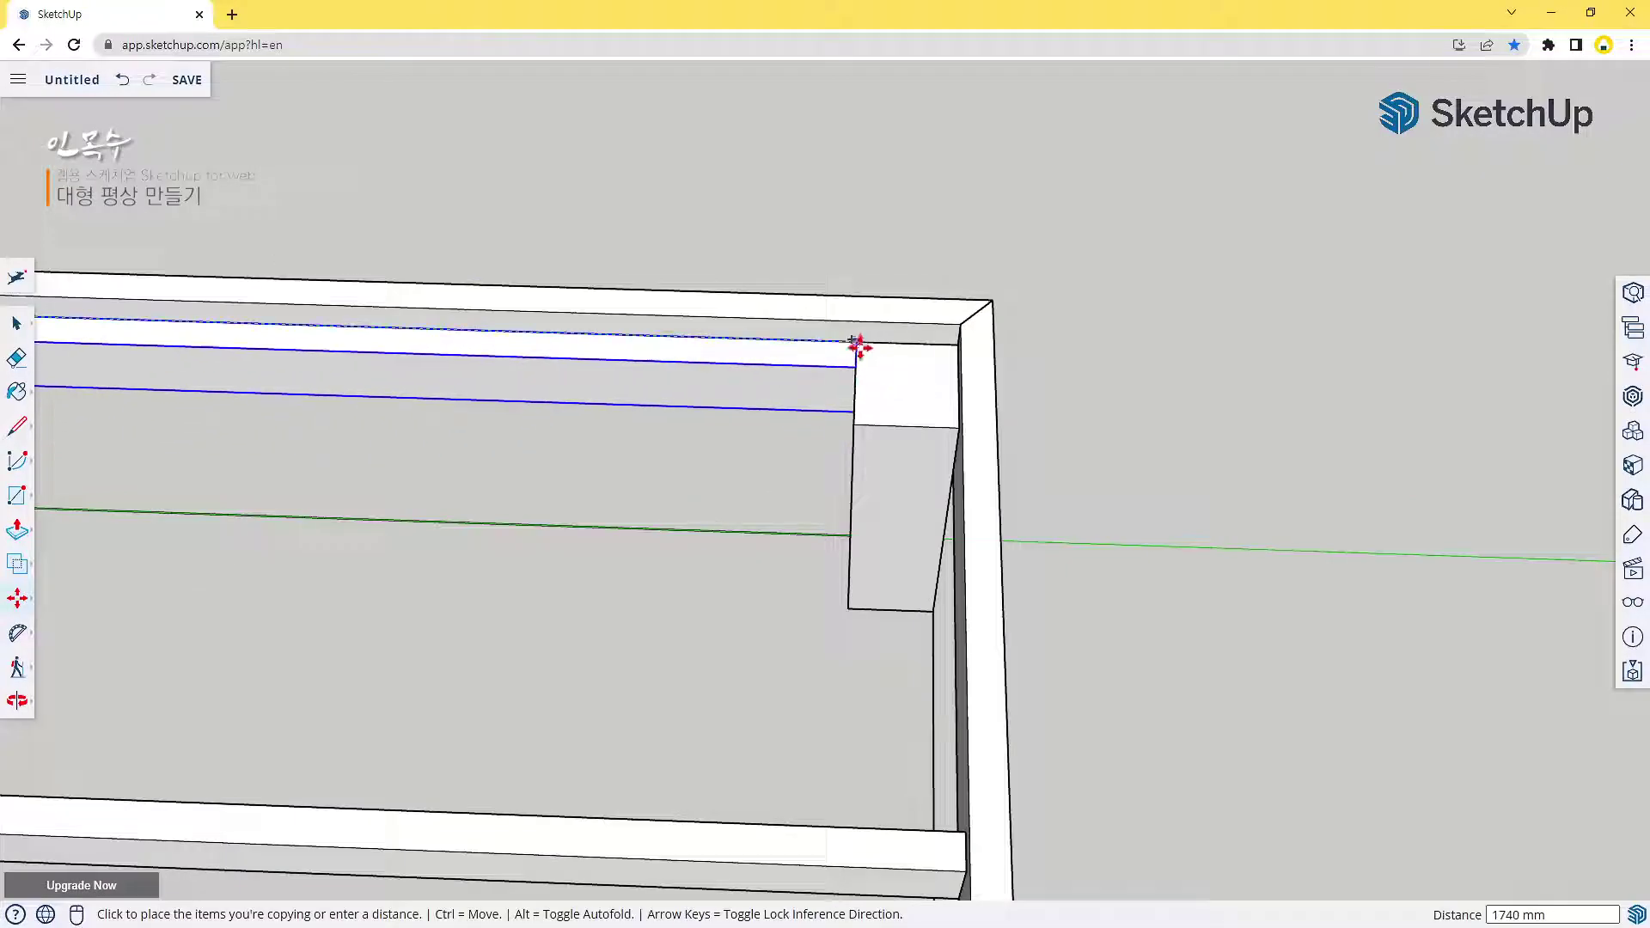
left_click(860, 344)
scroll(896, 369, "down", 3)
scroll(896, 369, "down", 5)
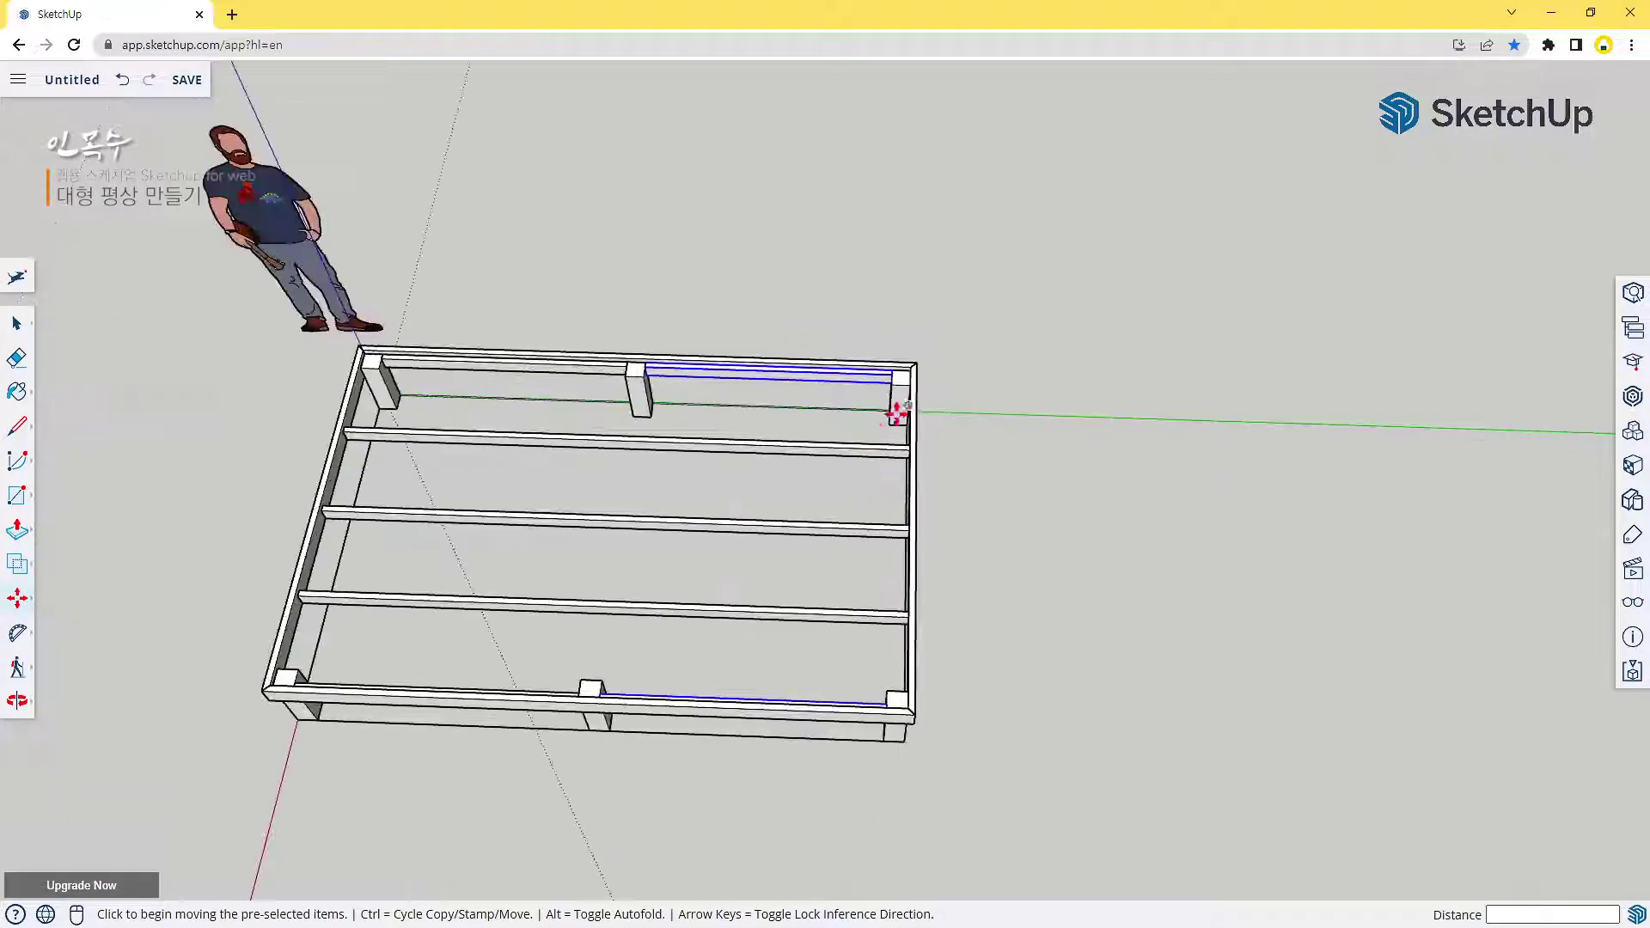
Draw a rectangle about 470 × 89 mm on the short rail's inner face, between the corner leg and the nearest long joist
middle_click_drag(951, 567, 306, 385)
middle_click_drag(989, 525, 677, 517)
scroll(789, 418, "up", 3)
middle_click_drag(789, 418, 628, 537, "shift")
key("r")
scroll(578, 237, "up", 3)
middle_click_drag(608, 264, 689, 379)
scroll(455, 271, "up", 3)
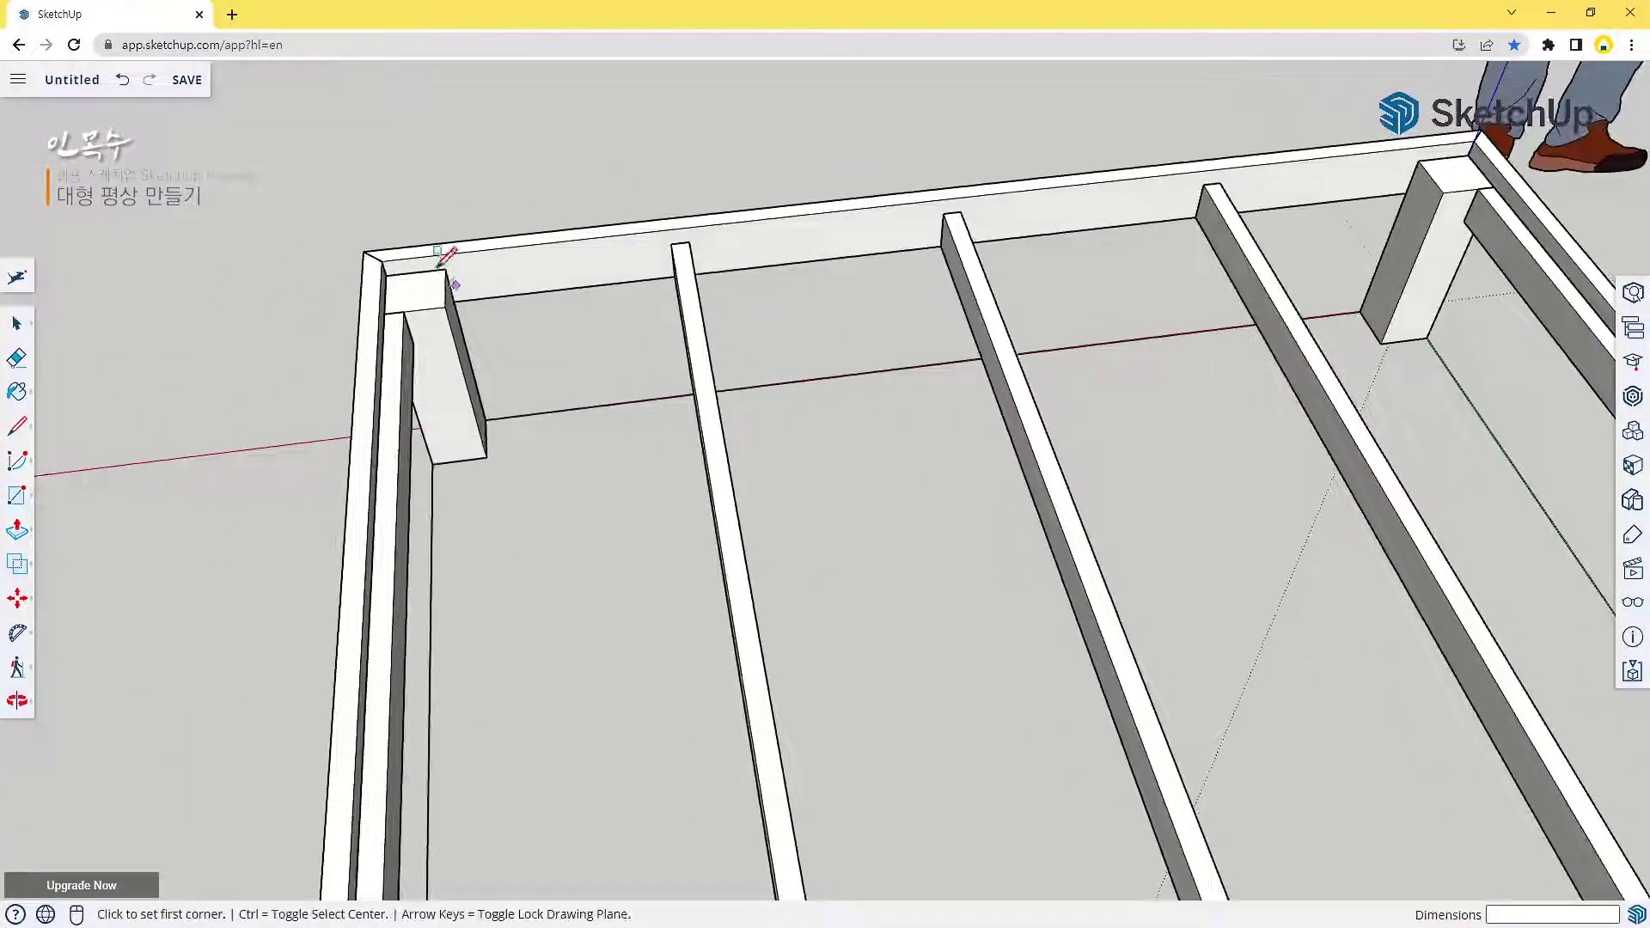
left_click(446, 275)
middle_click_drag(534, 358, 757, 318)
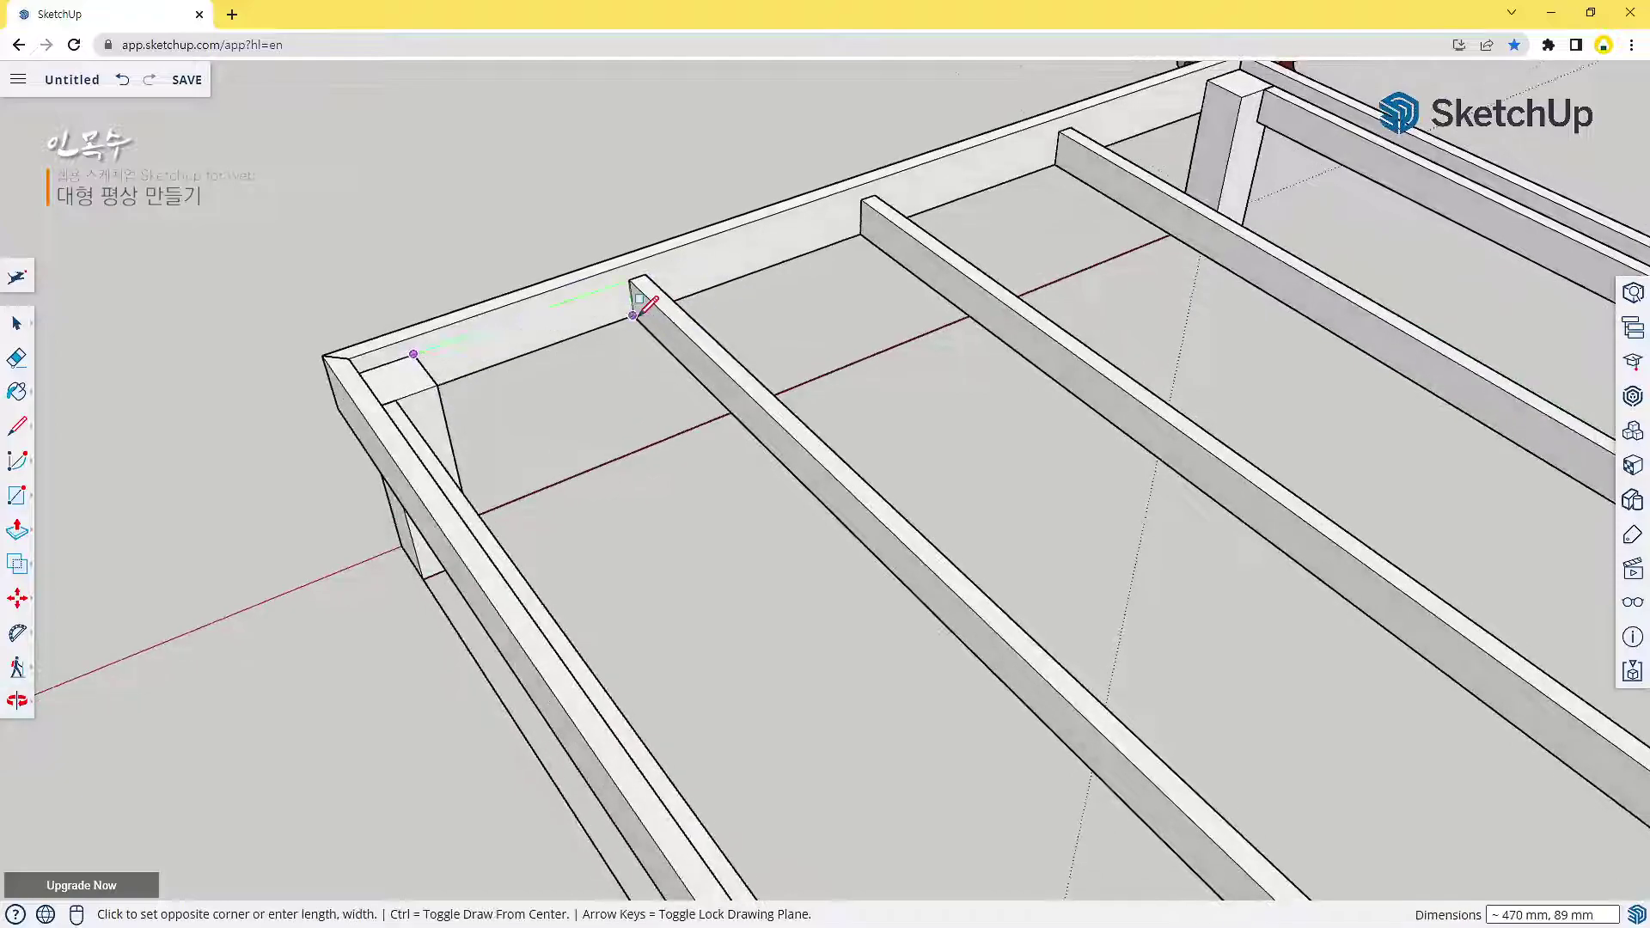
left_click(634, 309)
Extrude the rectangle on the short rail 38 mm inwards and make the resulting block a component
key("p")
left_click_drag(553, 332, 598, 391)
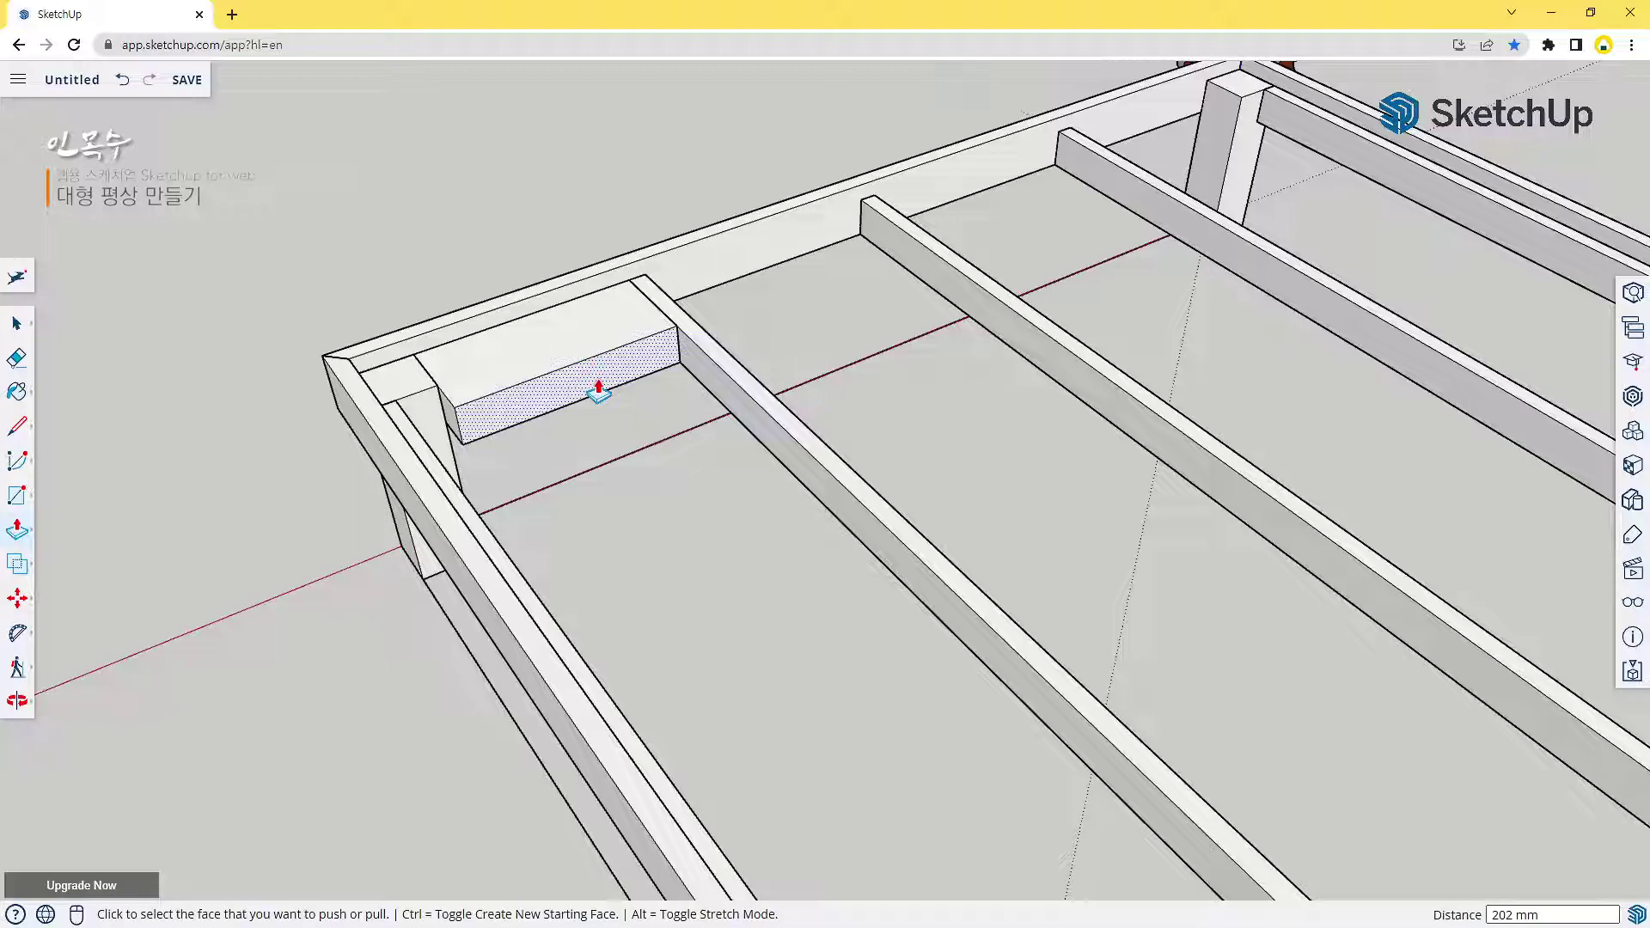
key("Return")
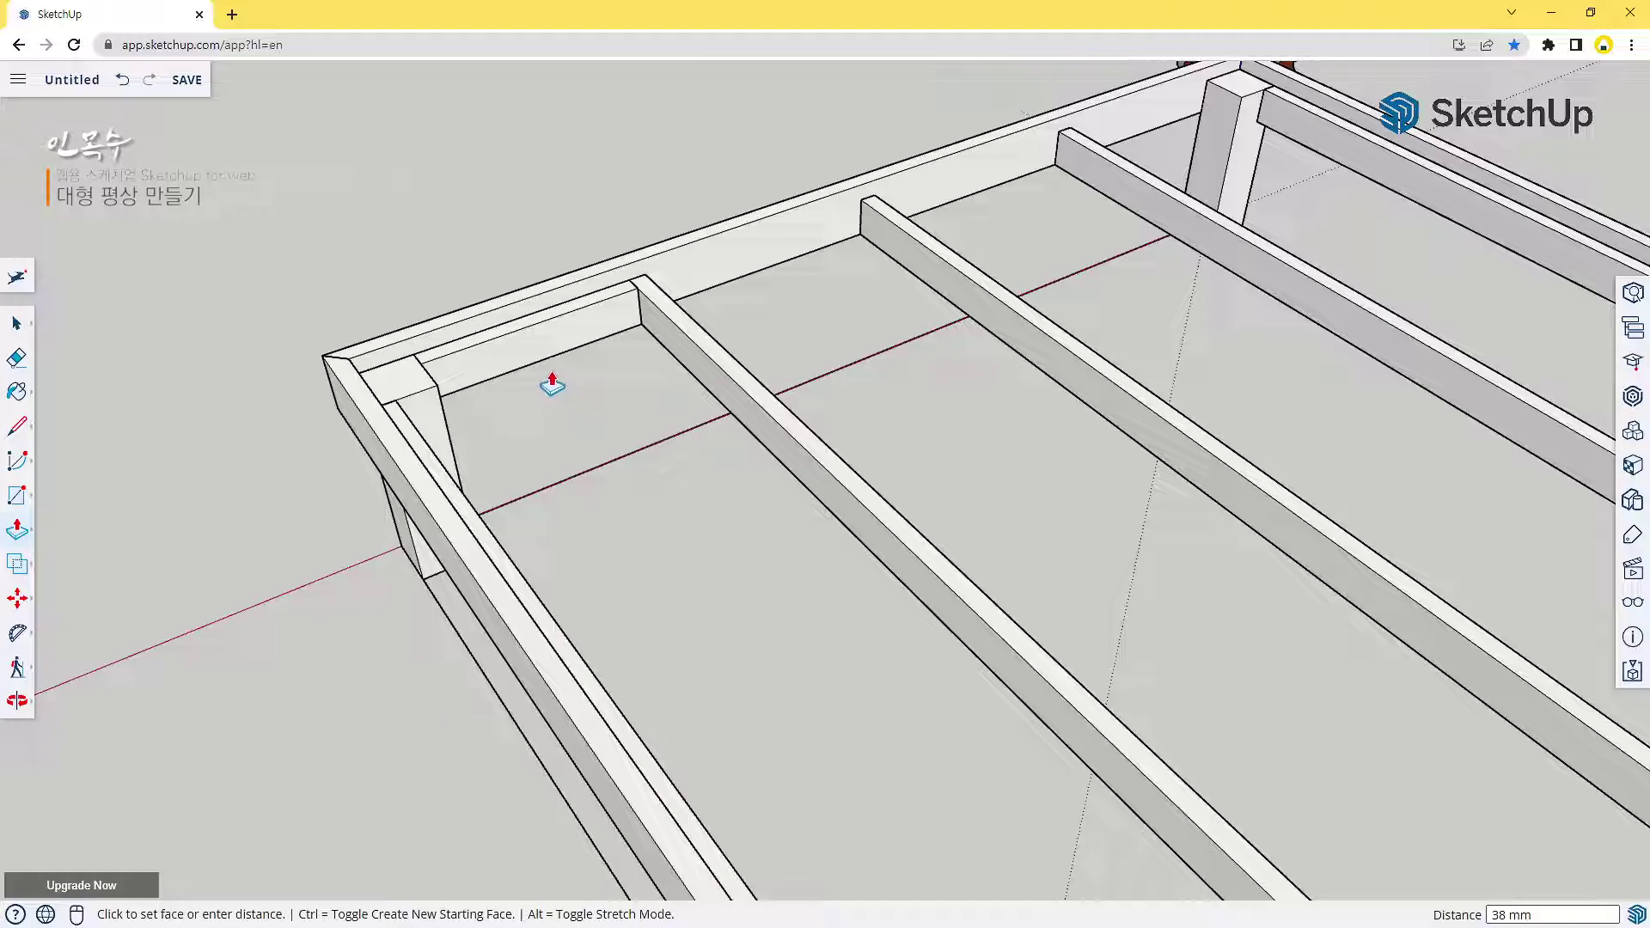
key("space")
left_click(536, 353)
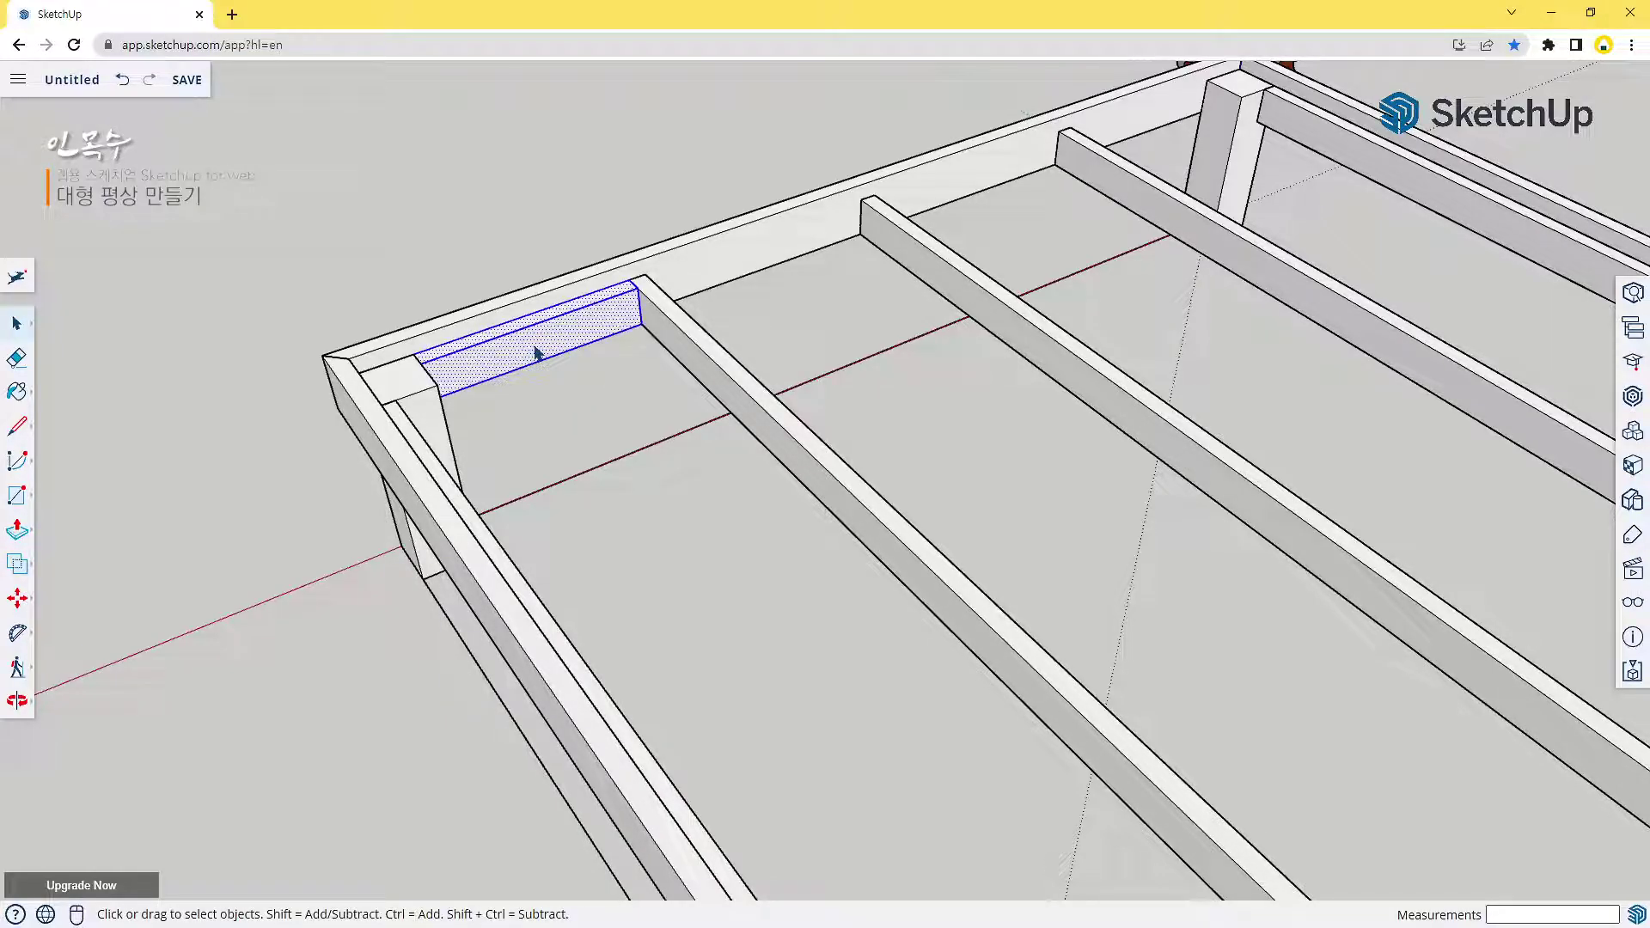
key("g")
key("Return")
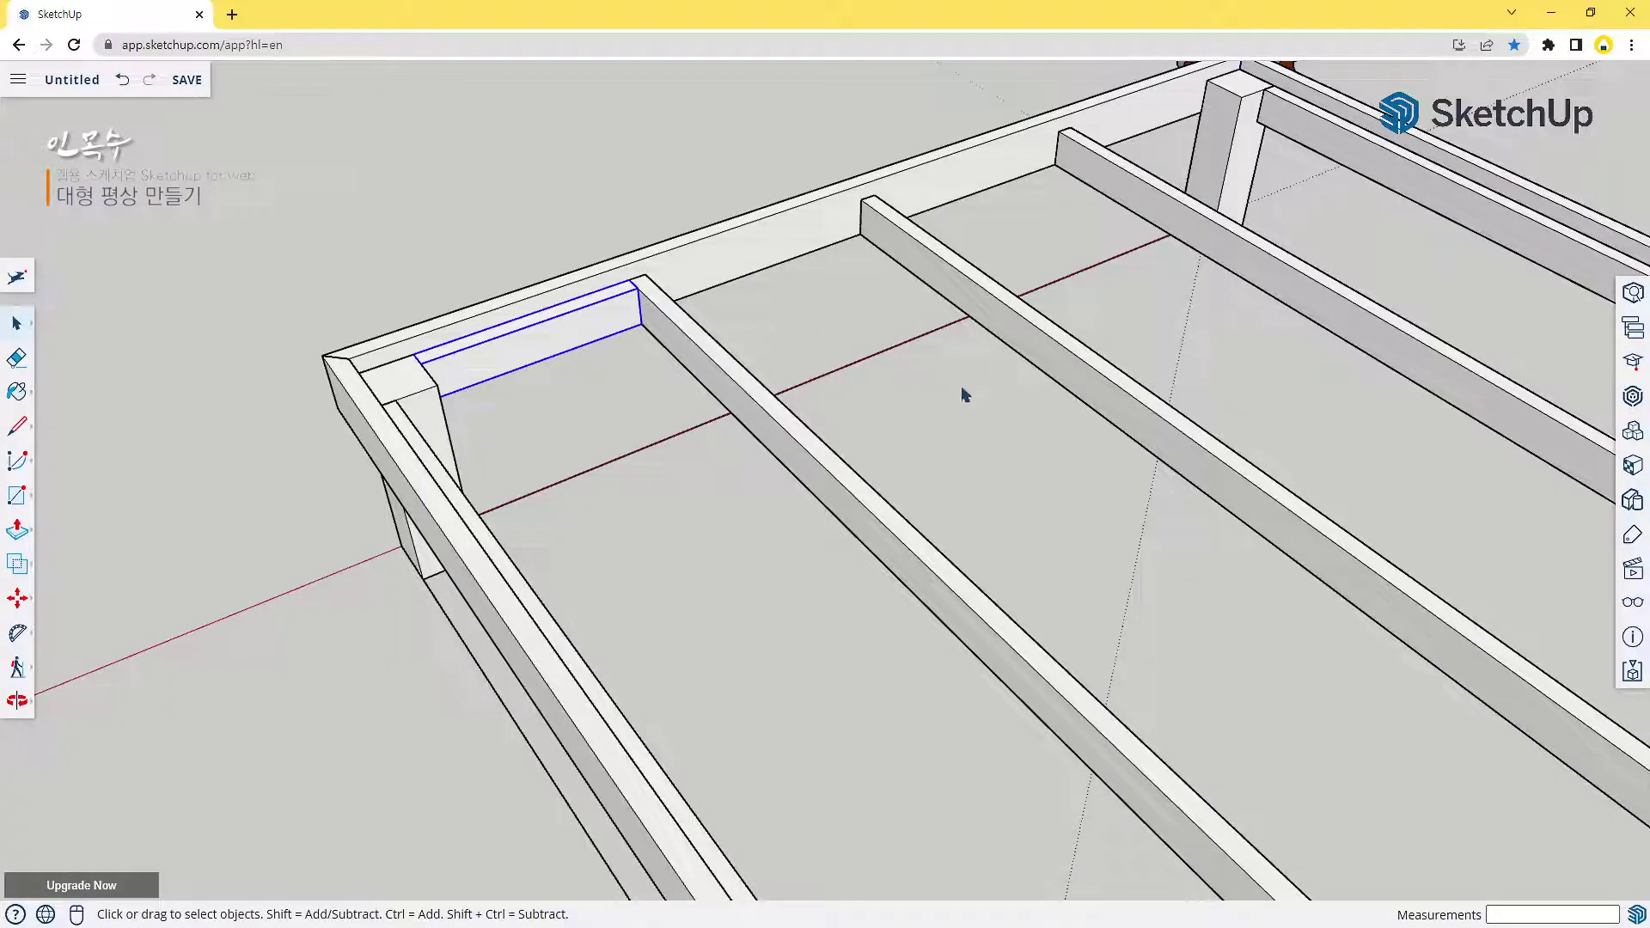
Copy the short block about 1690 mm along the short rail, between the last long joist and the opposite corner leg
scroll(963, 394, "down", 3)
key("m")
key("ctrl")
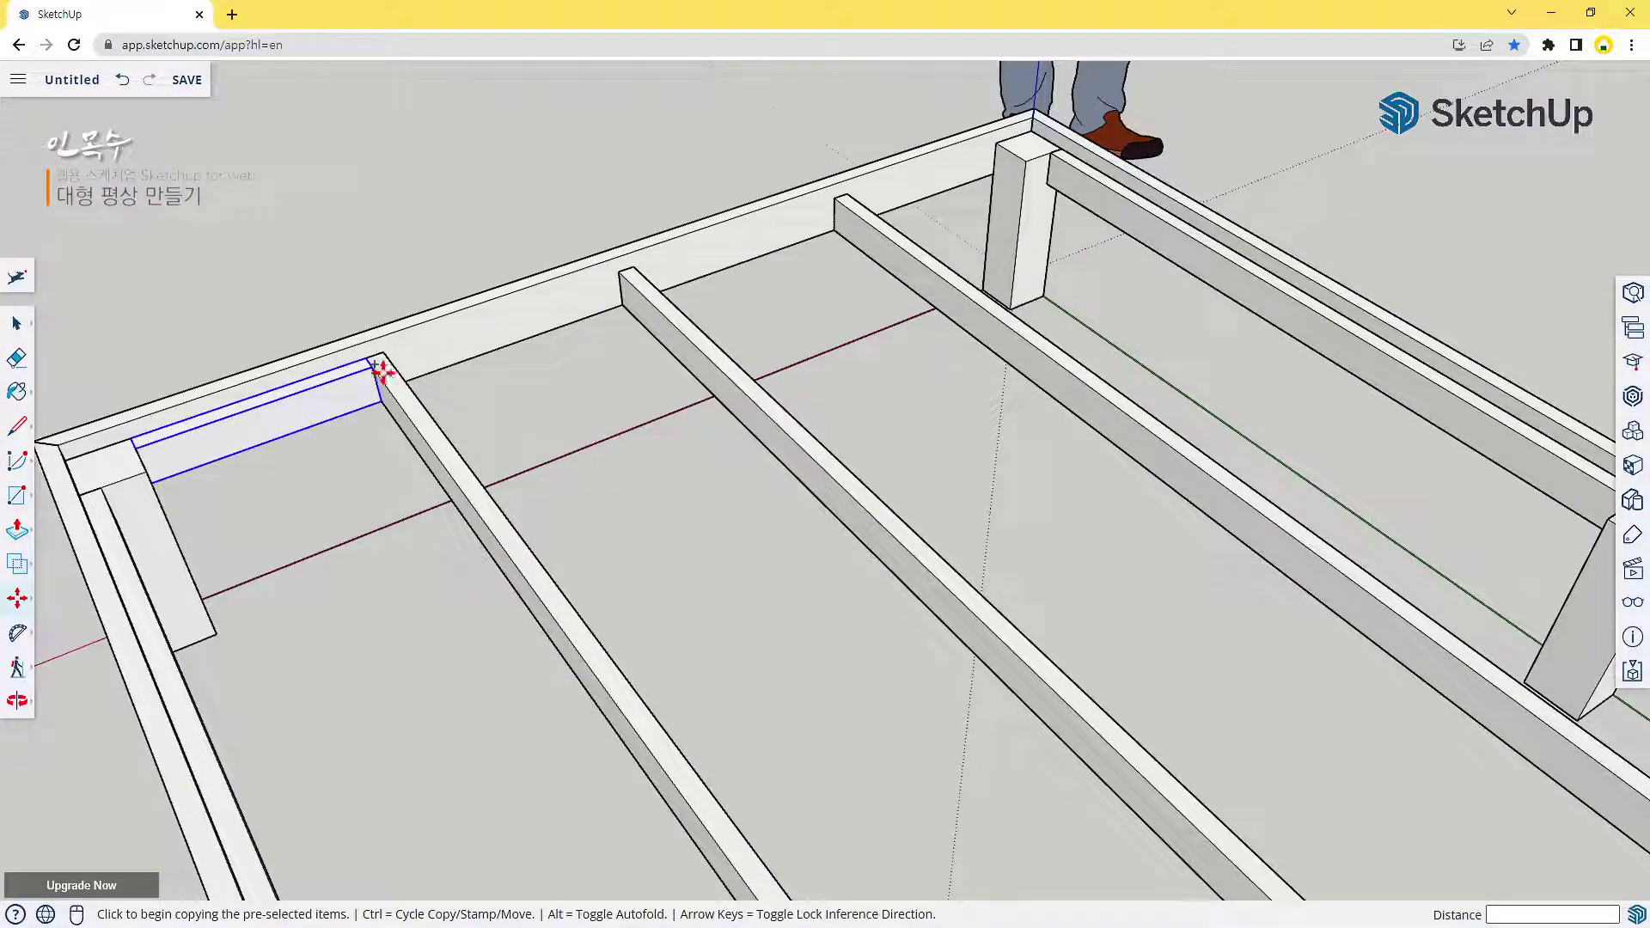
left_click(366, 358)
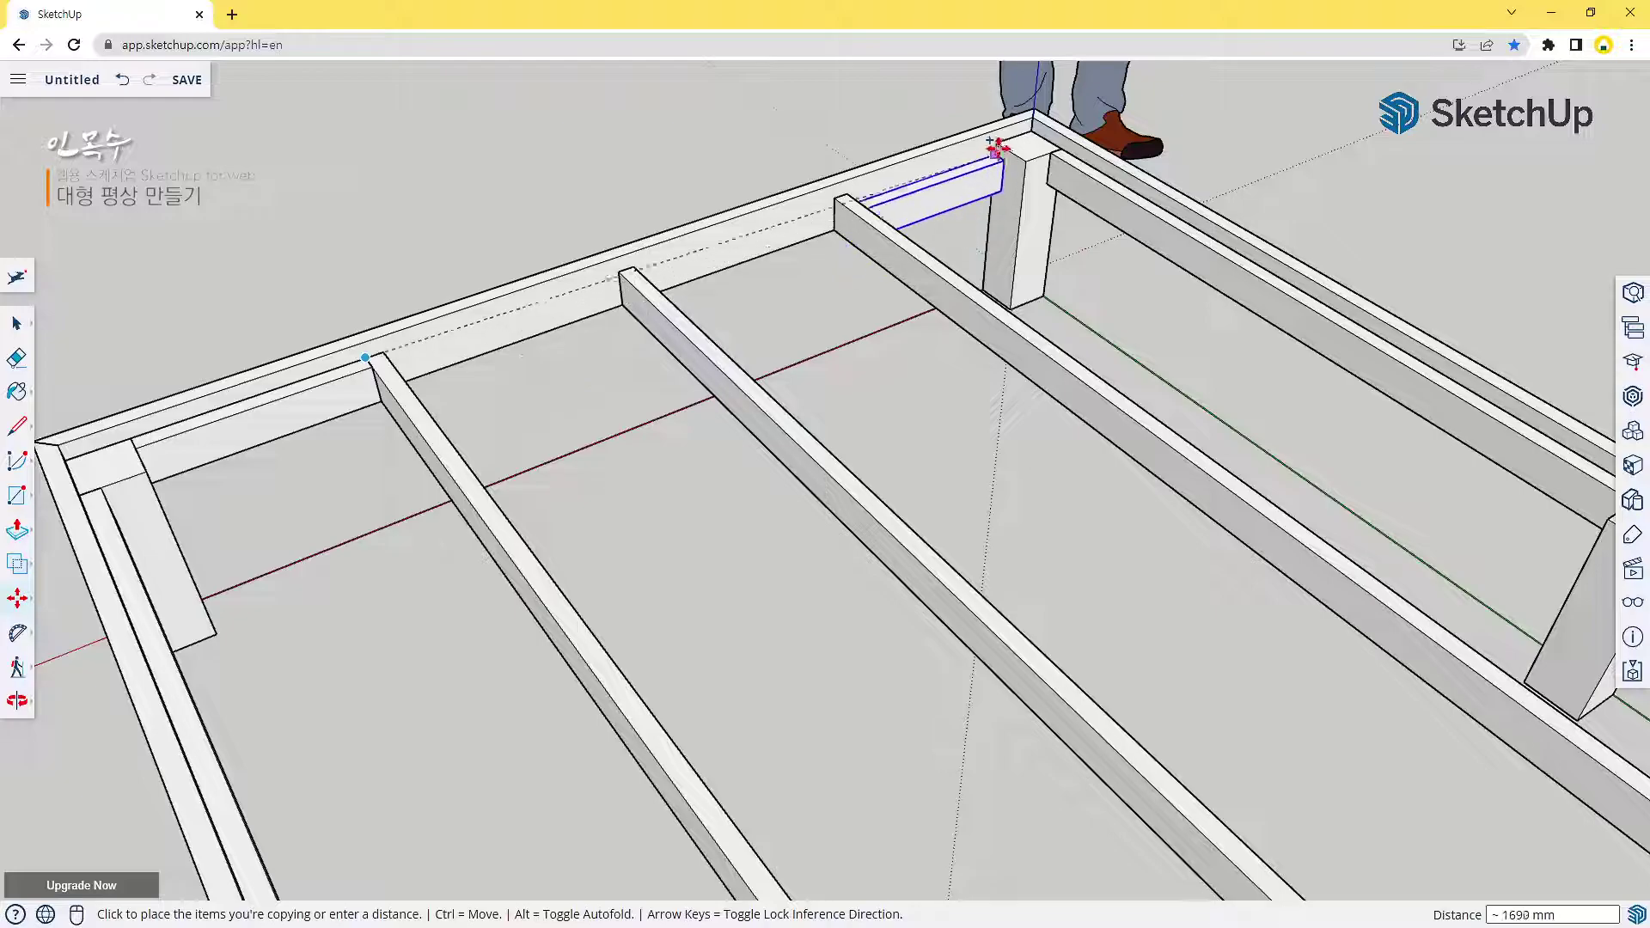
left_click(995, 148)
scroll(647, 449, "down", 1)
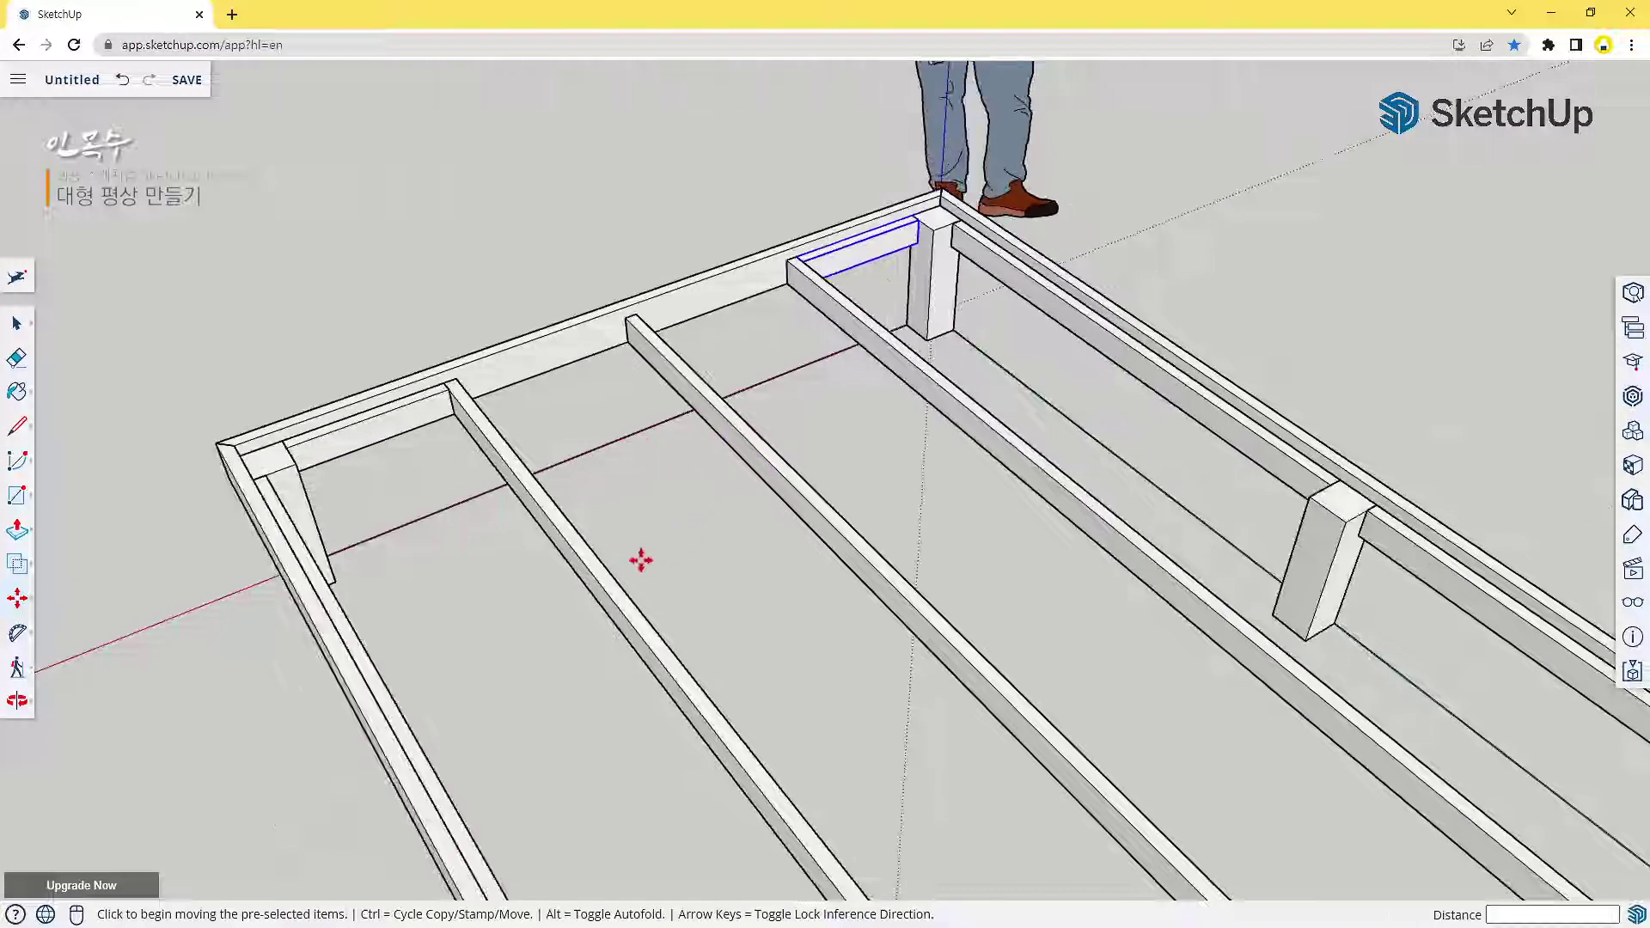
scroll(710, 557, "down", 2)
Select both short blocks on this rail and copy them 3562 mm to the inner face of the opposite short rail
key("space")
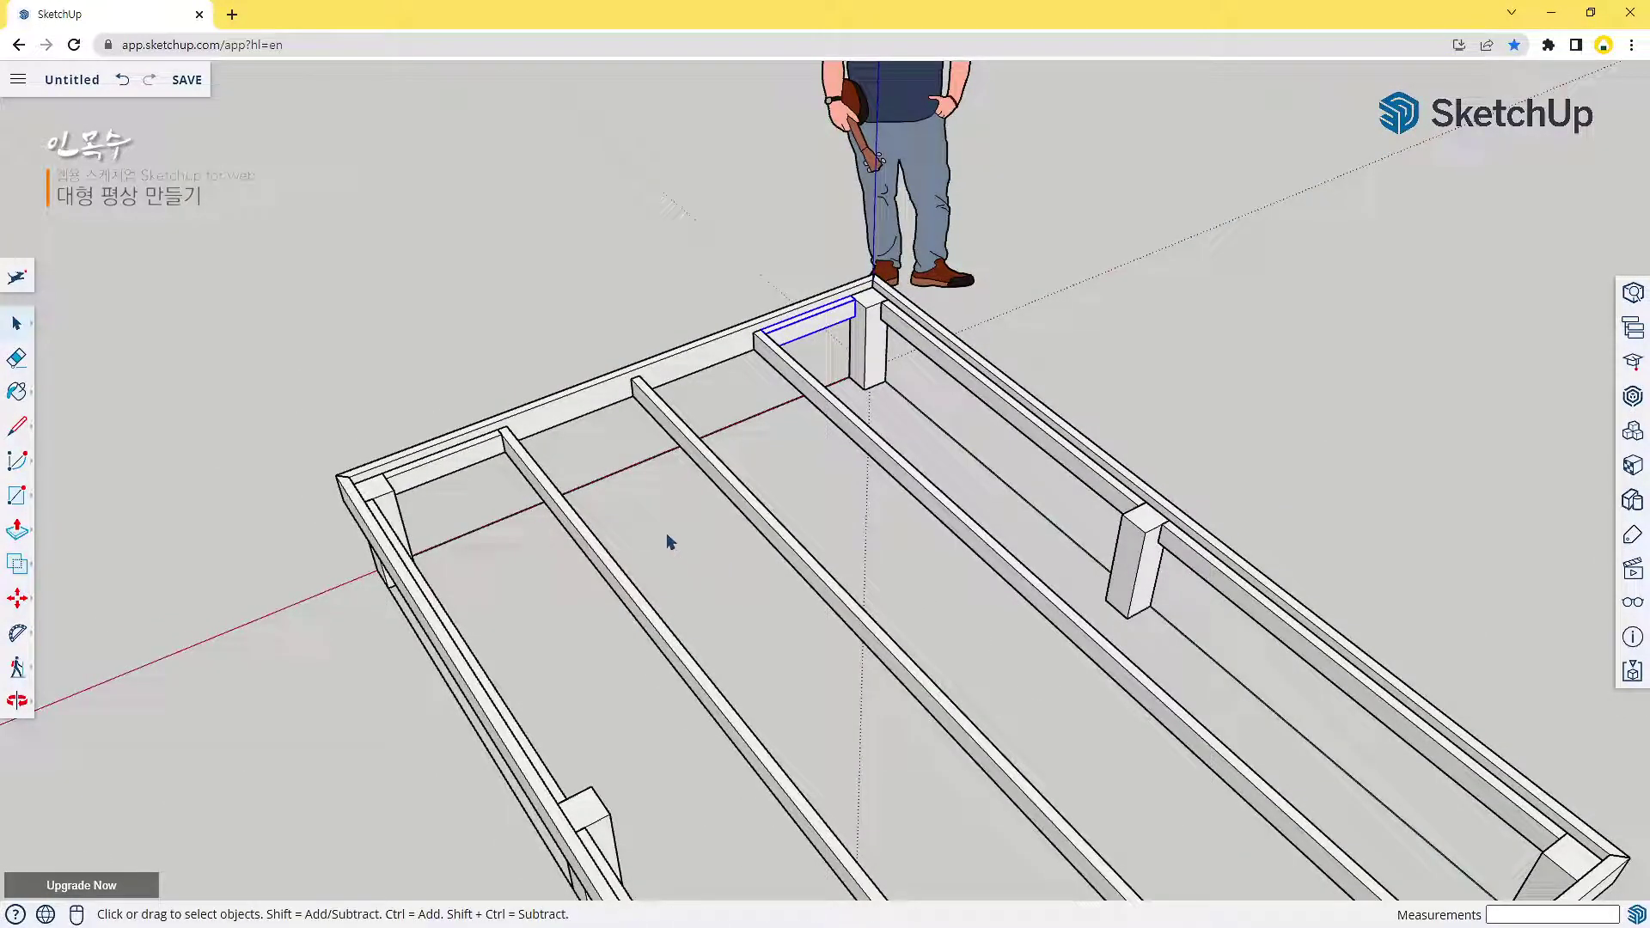
left_click(453, 466, "ctrl")
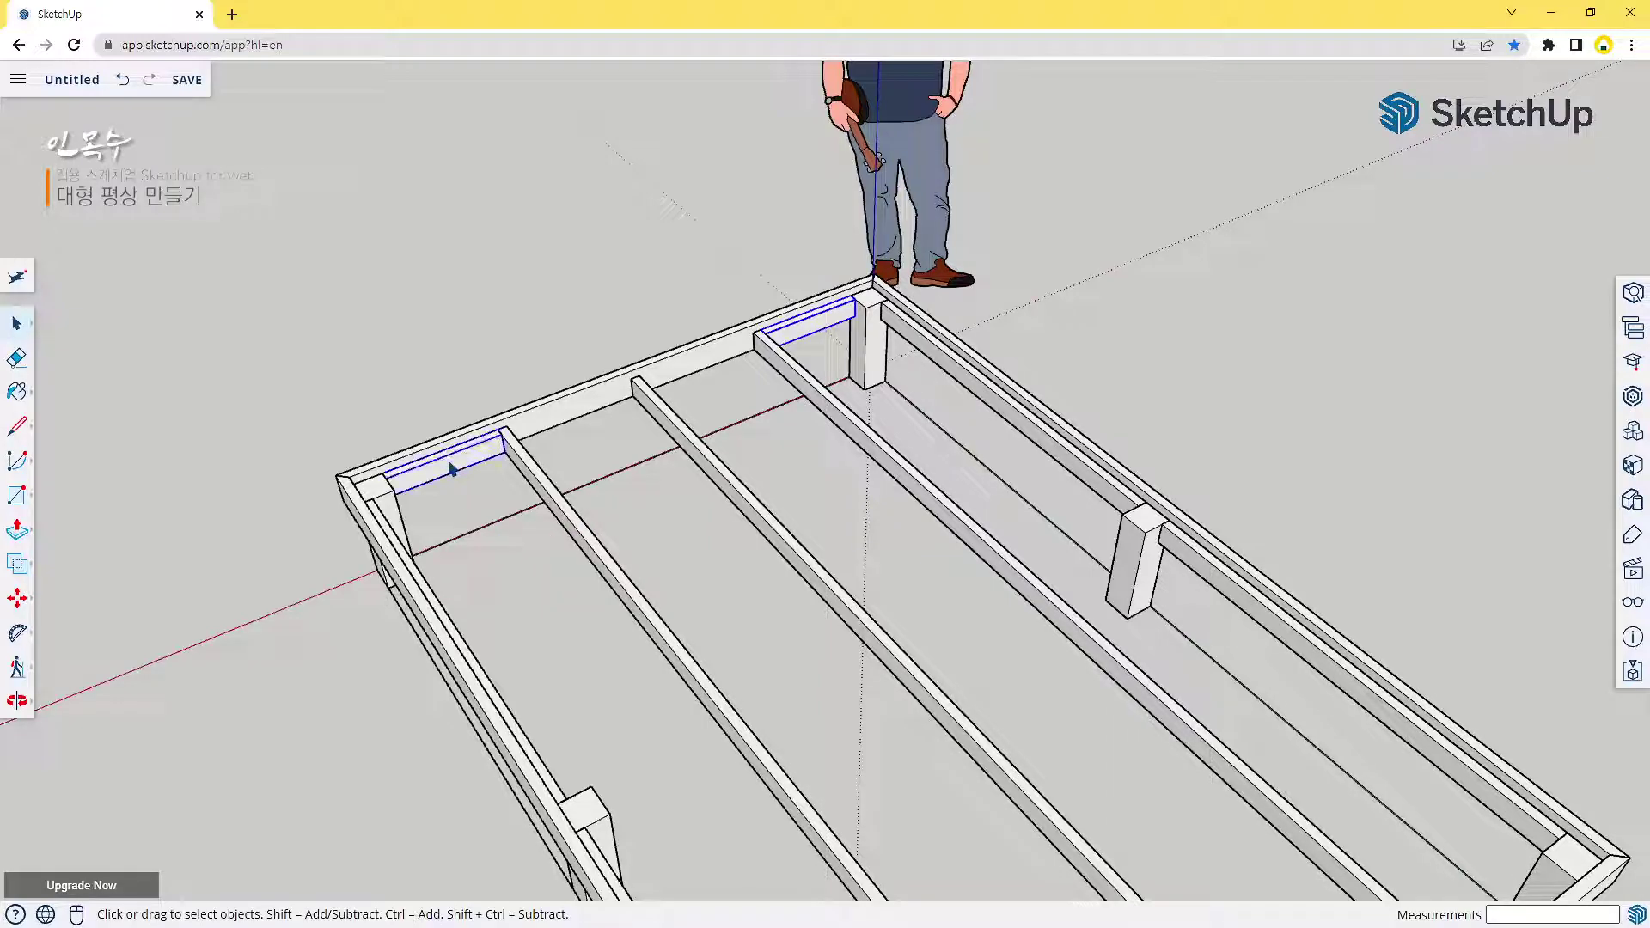
middle_click_drag(400, 546, 984, 630)
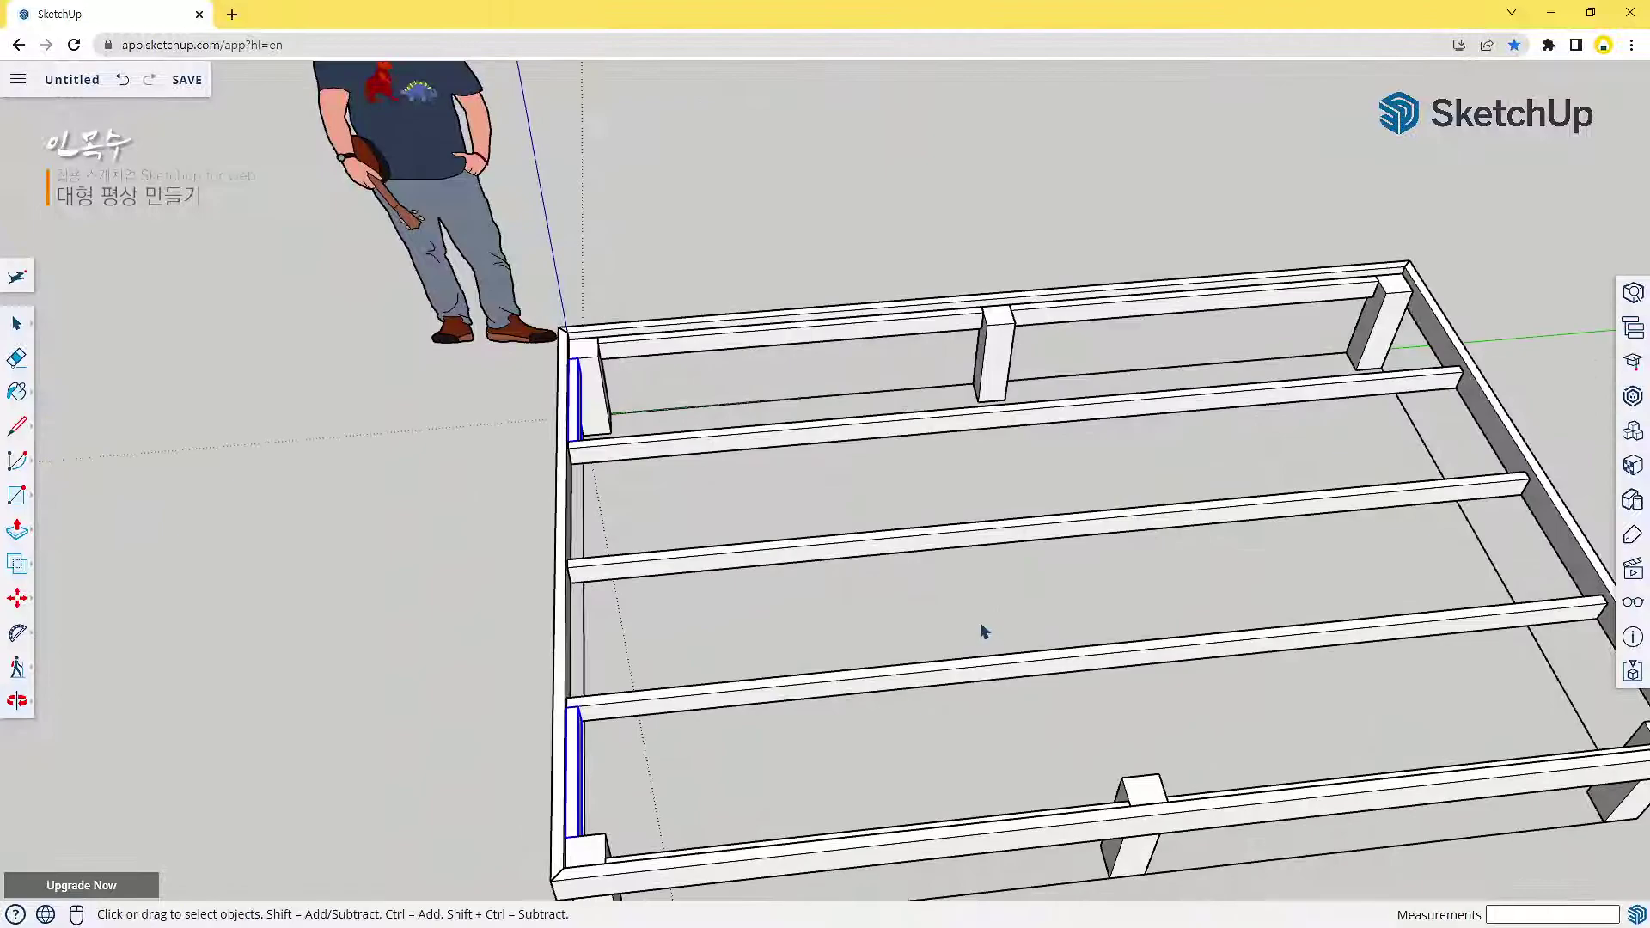
key("m")
key("ctrl")
left_click(578, 358)
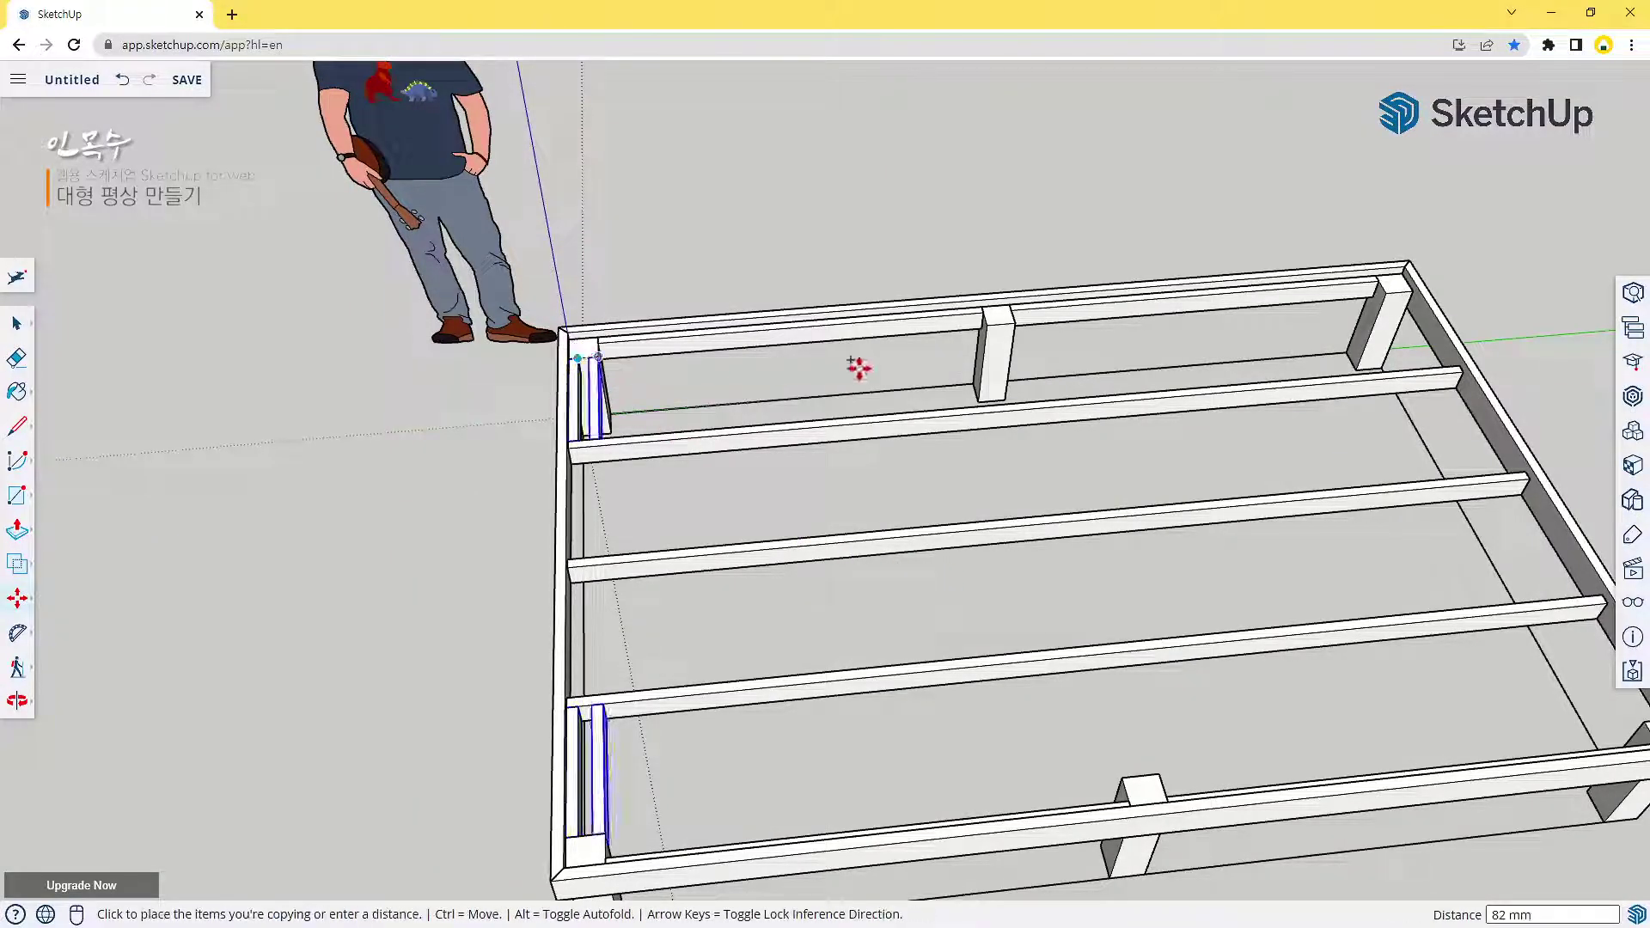
left_click(1402, 306)
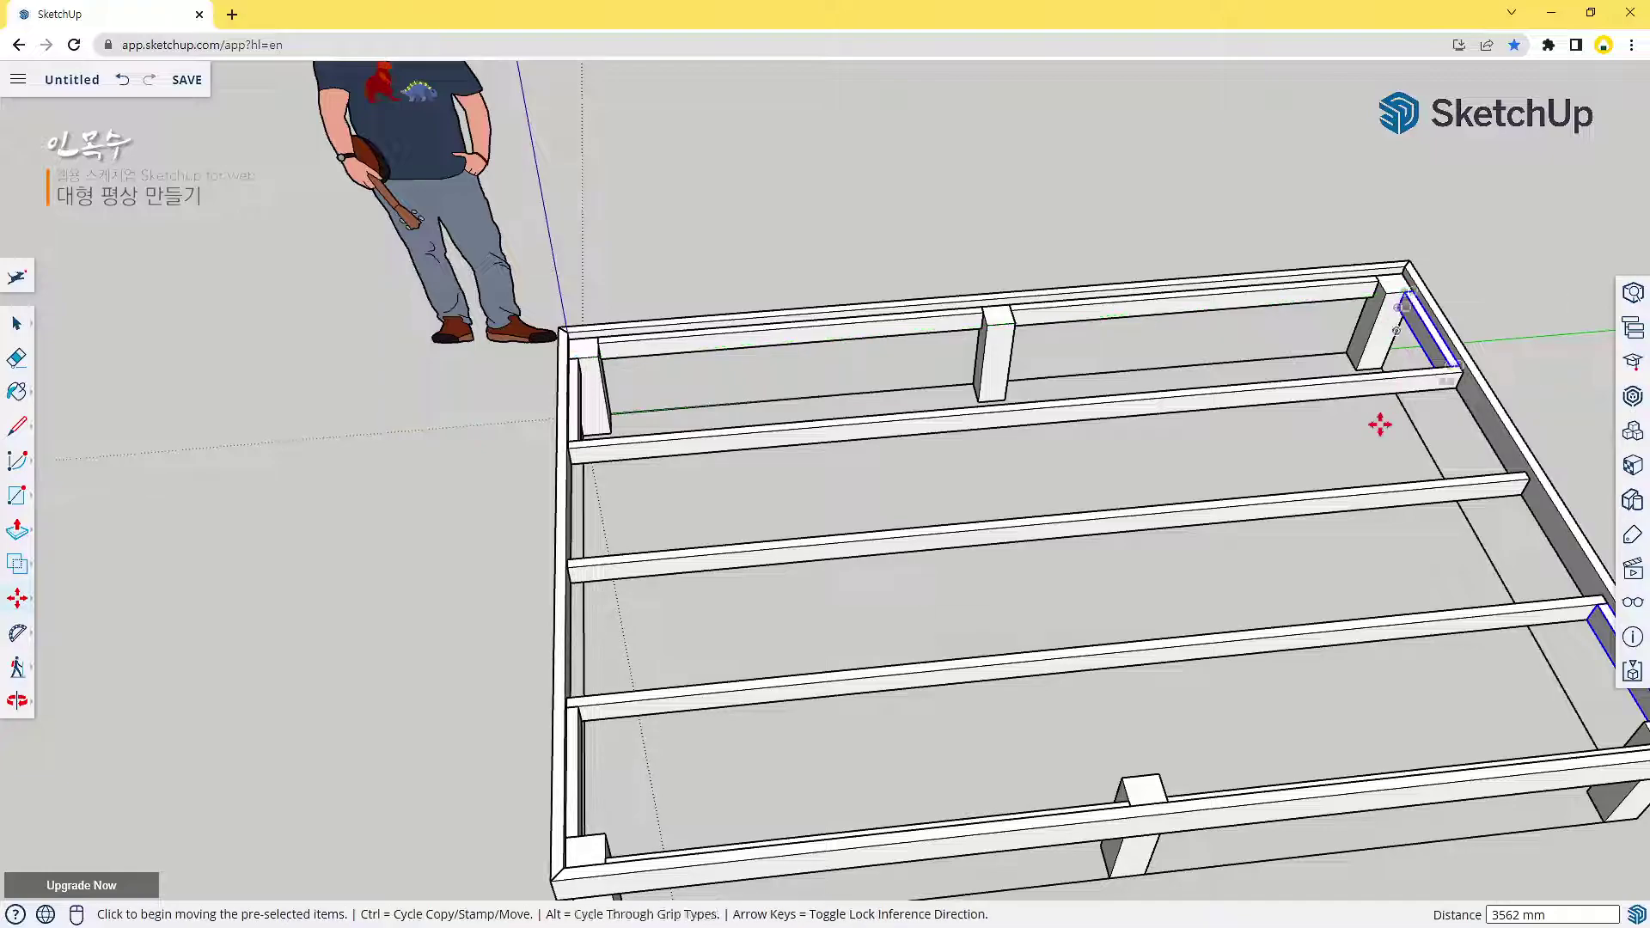
middle_click_drag(1366, 545, 681, 361)
scroll(685, 365, "down", 3)
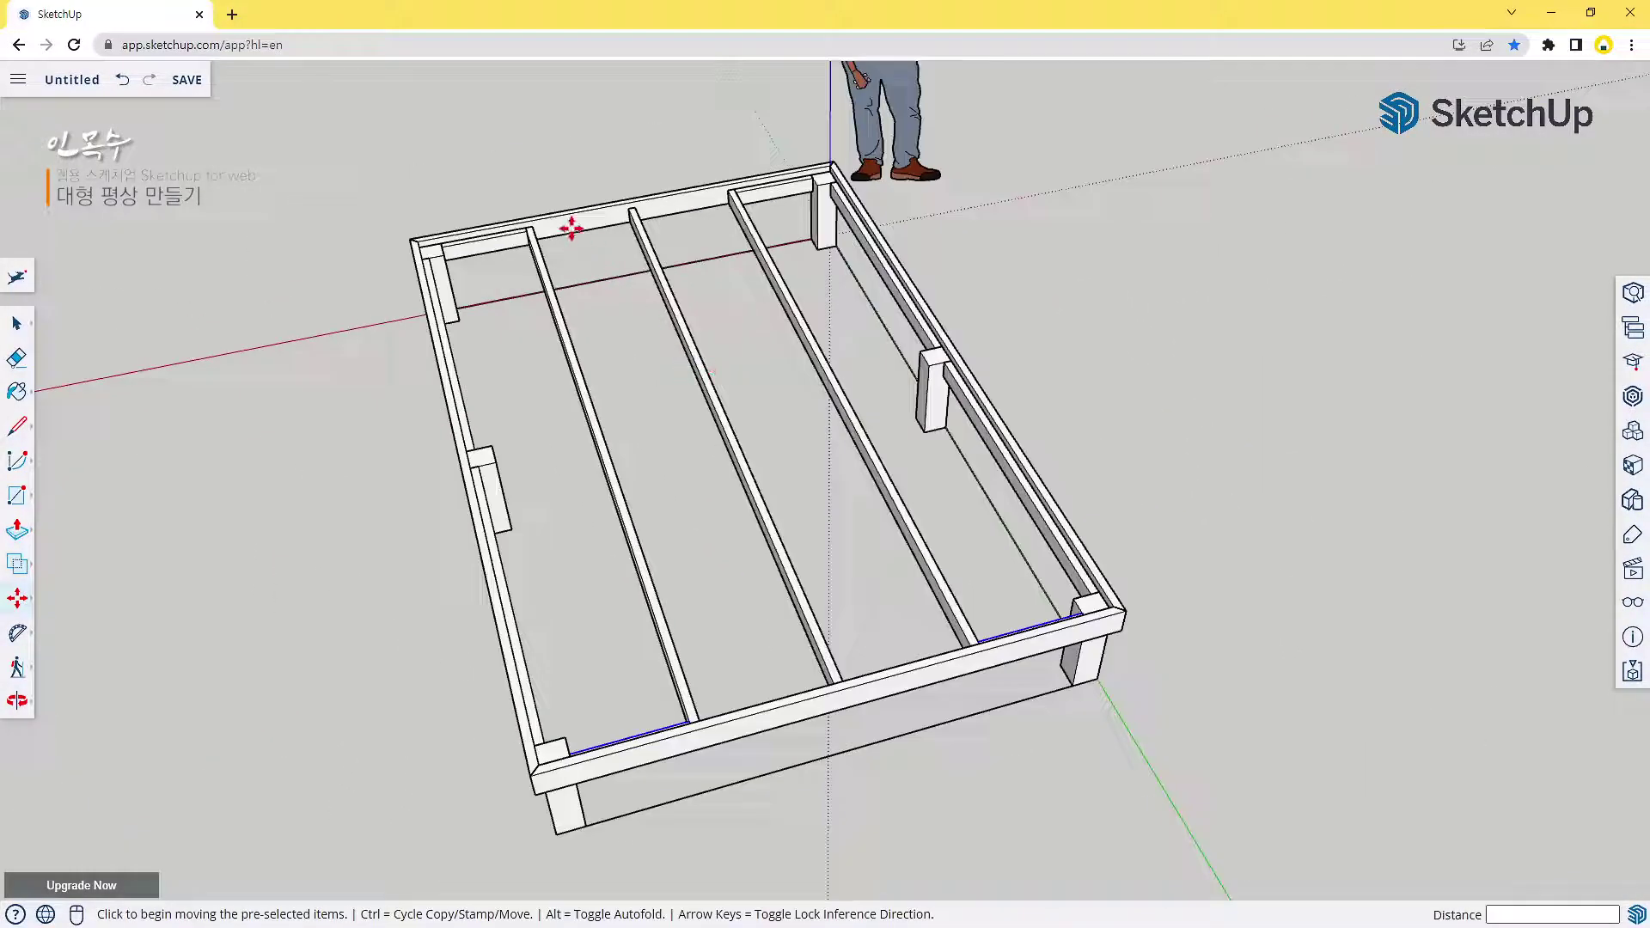
Draw a rectangle about 553 × 89 mm on the short rail's inner face, between the middle long joist and a neighbouring joist
scroll(700, 357, "up", 3)
middle_click_drag(751, 317, 770, 527)
key("r")
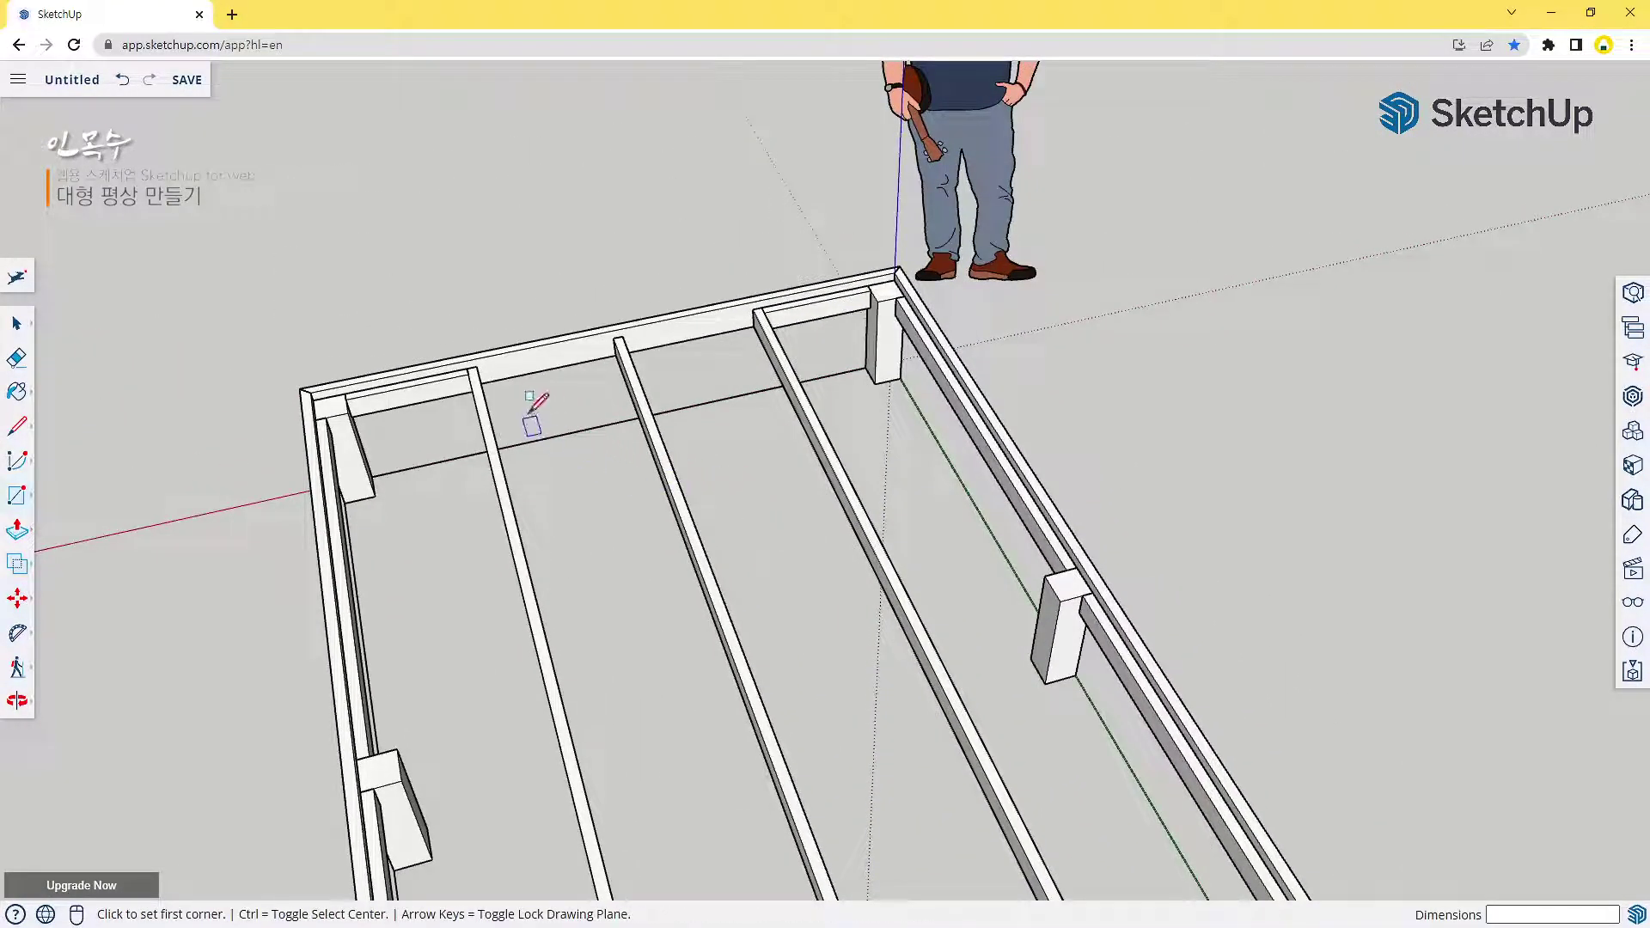
scroll(520, 400, "up", 4)
left_click(398, 294)
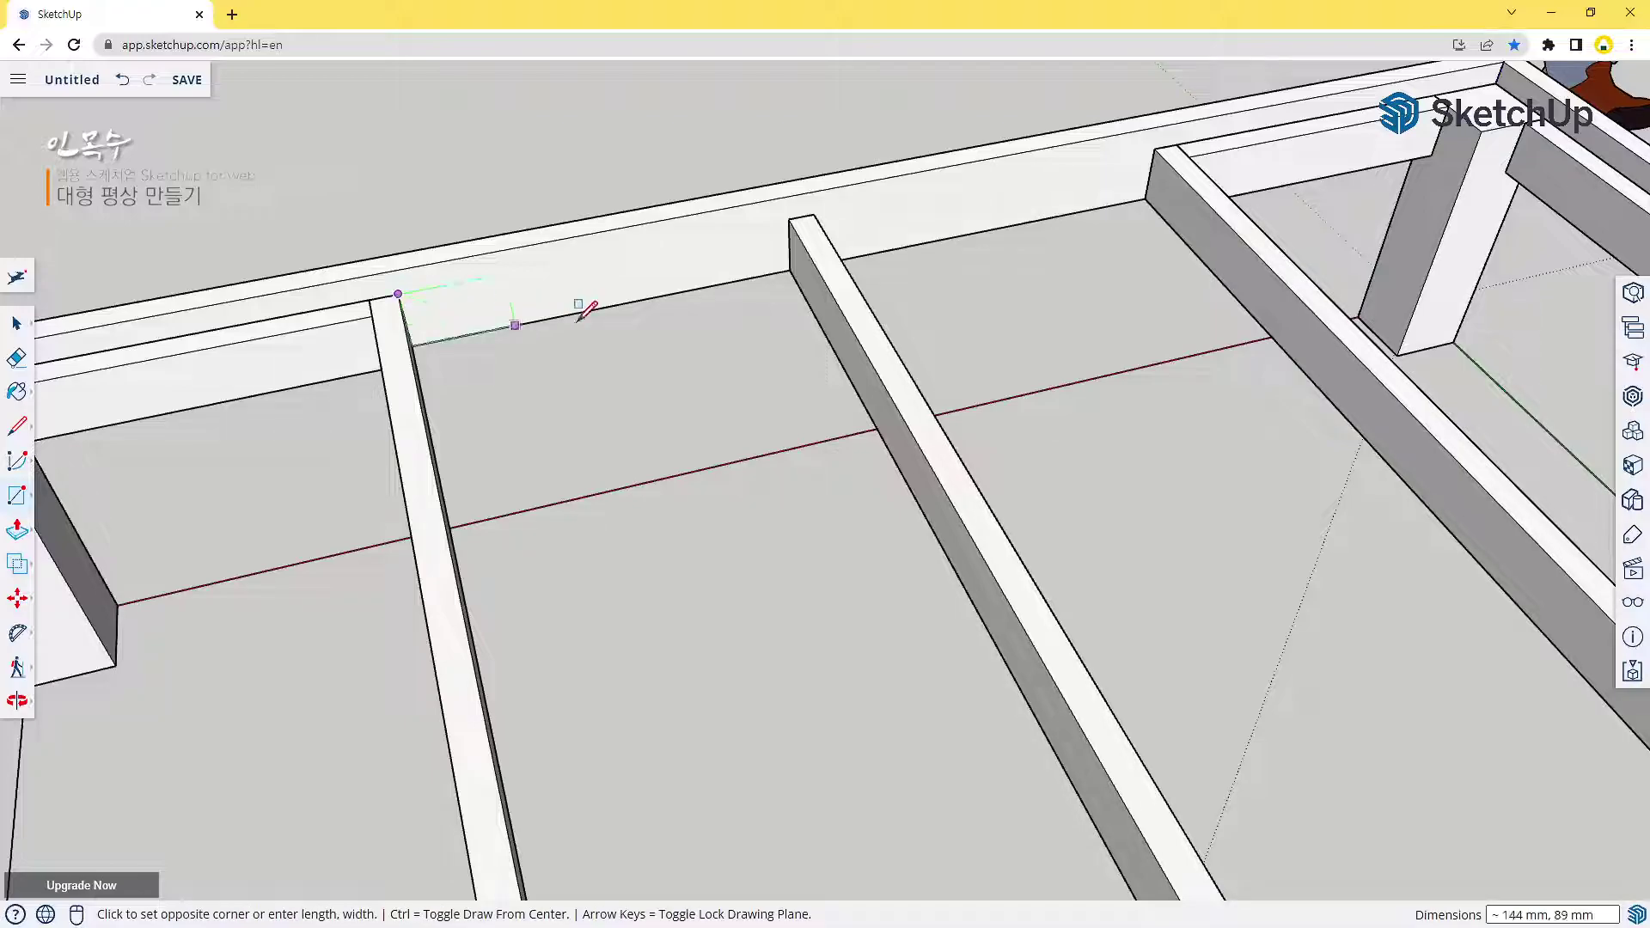
left_click(790, 270)
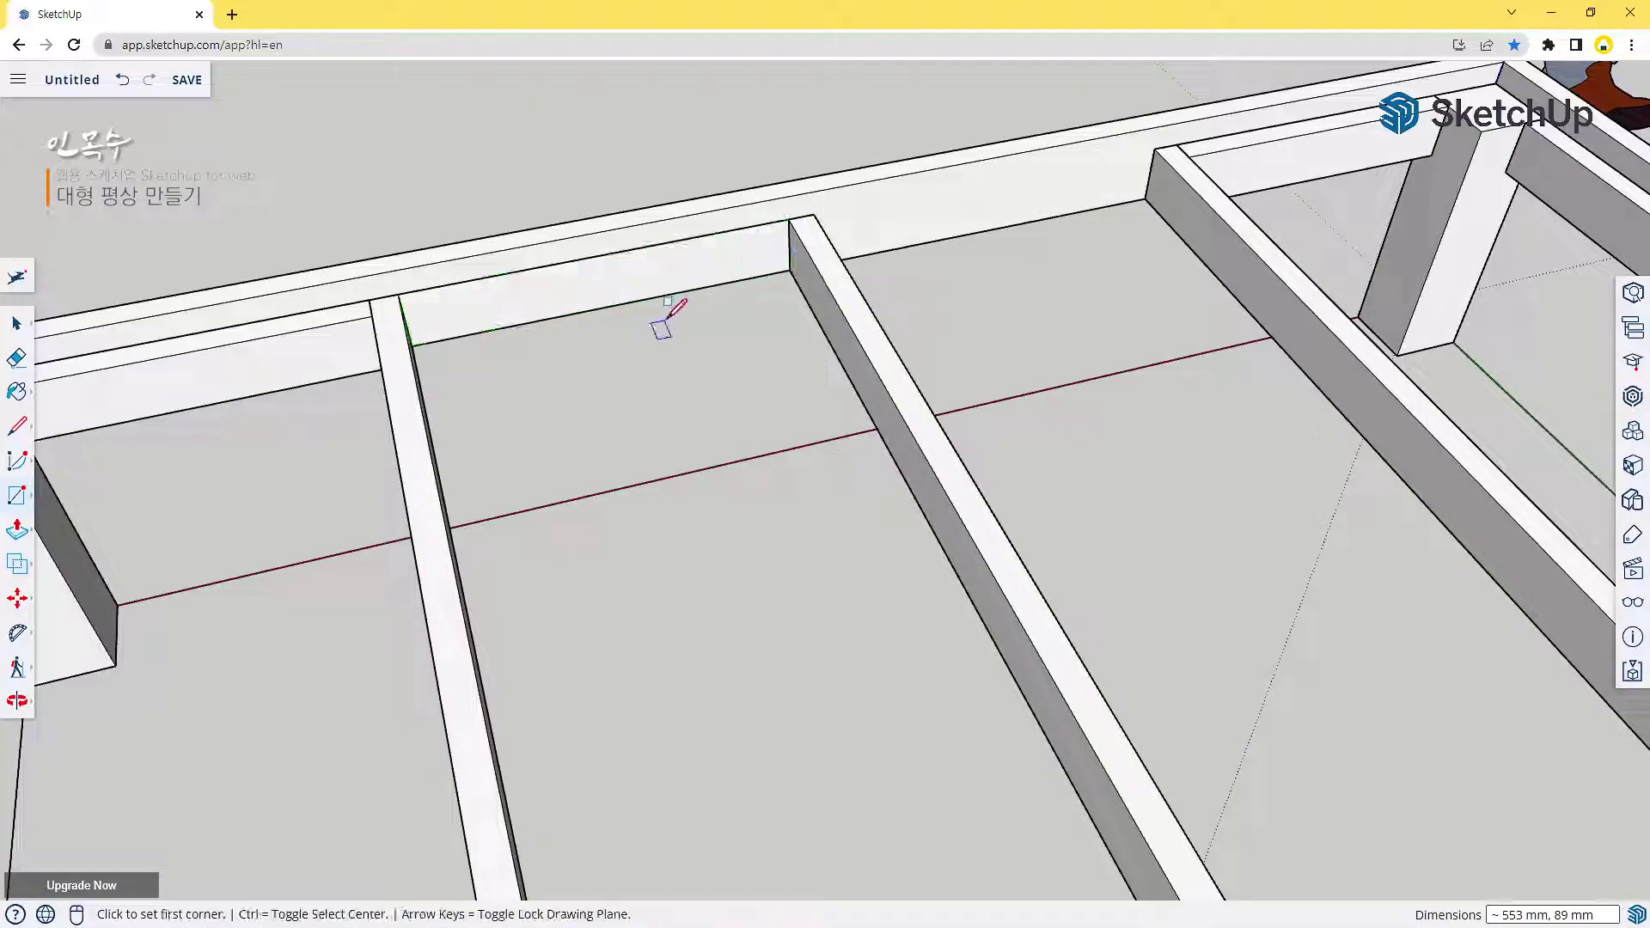
Extrude the new rectangle 38 mm inwards from the short rail and make the resulting block a component
key("p")
left_click(624, 298)
left_click(653, 400)
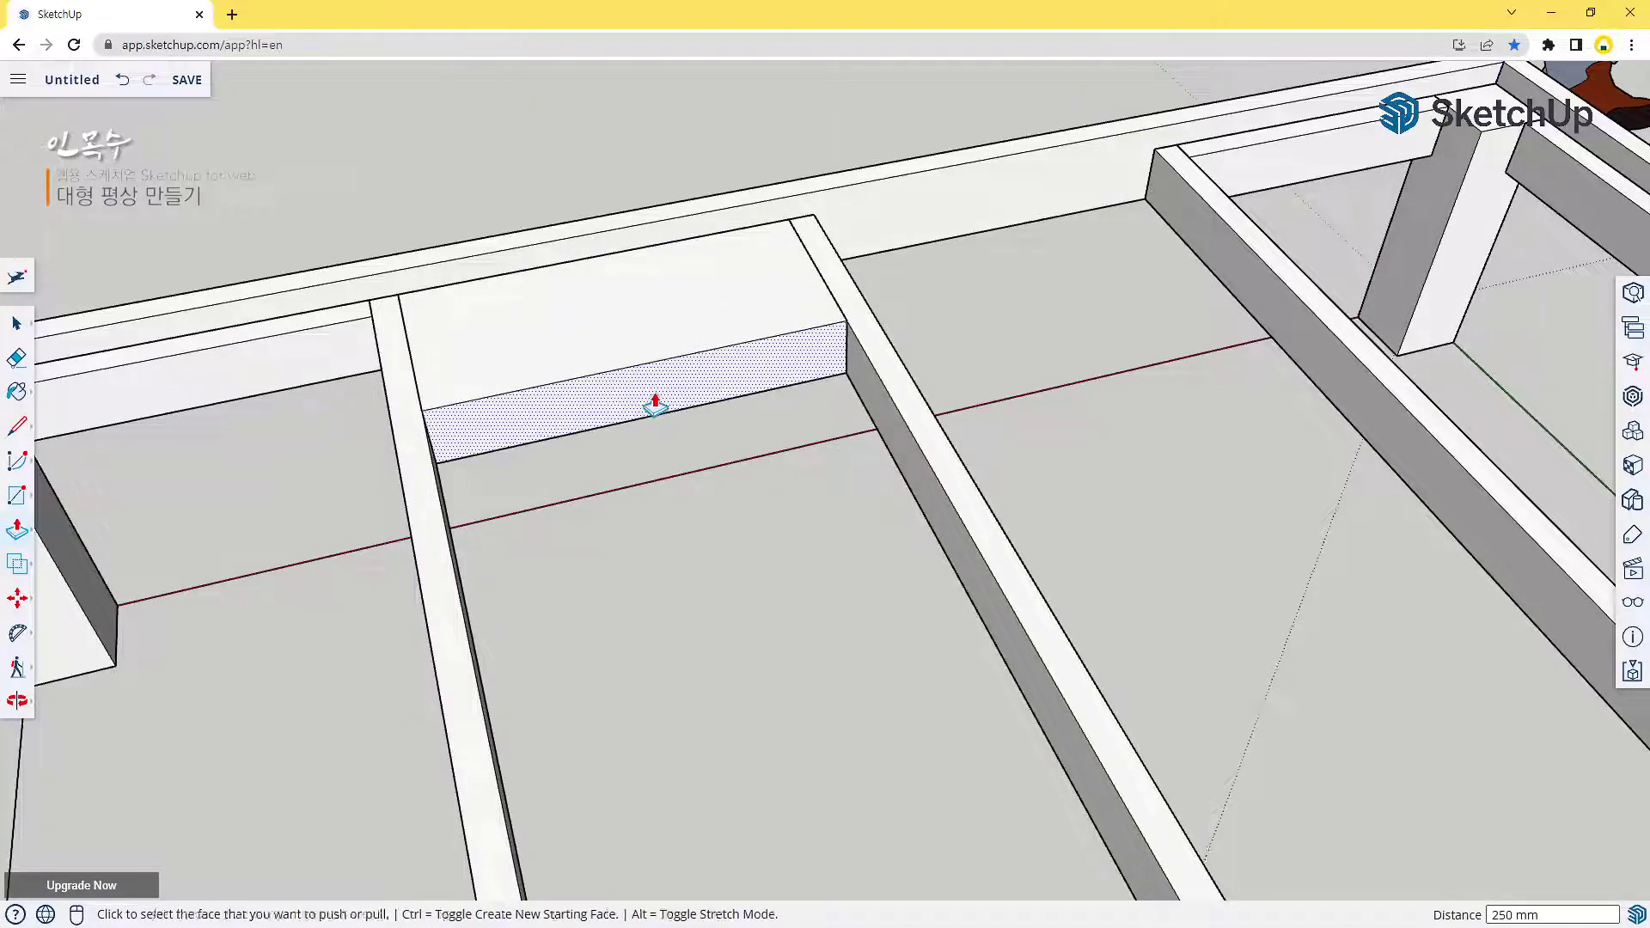
left_click(656, 406)
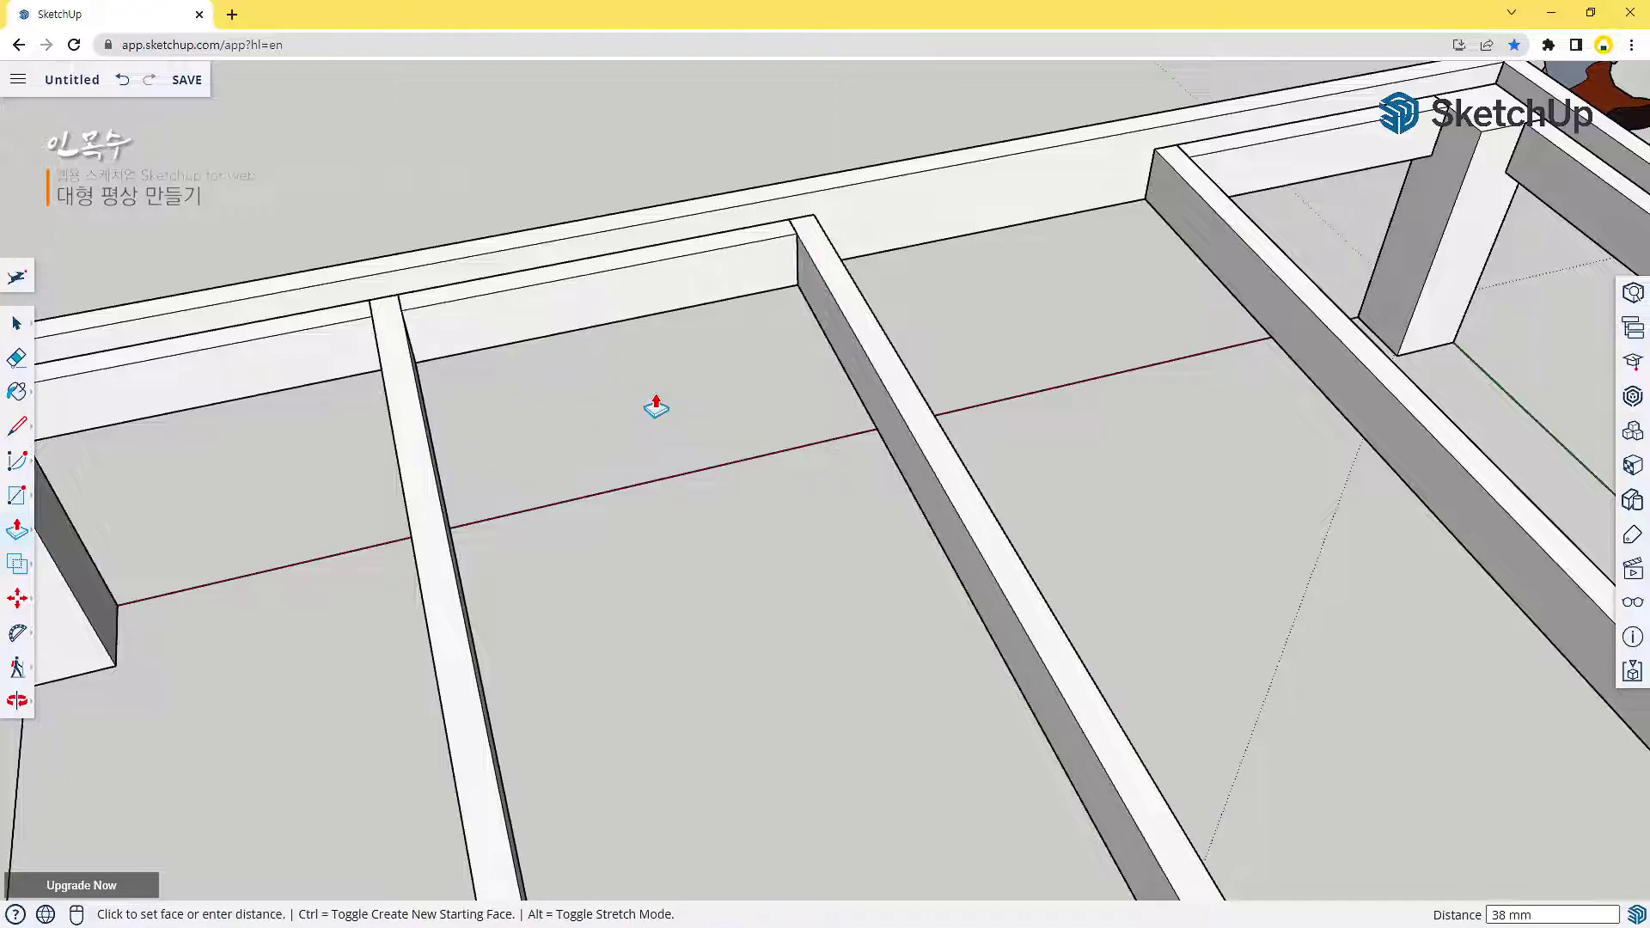
key("space")
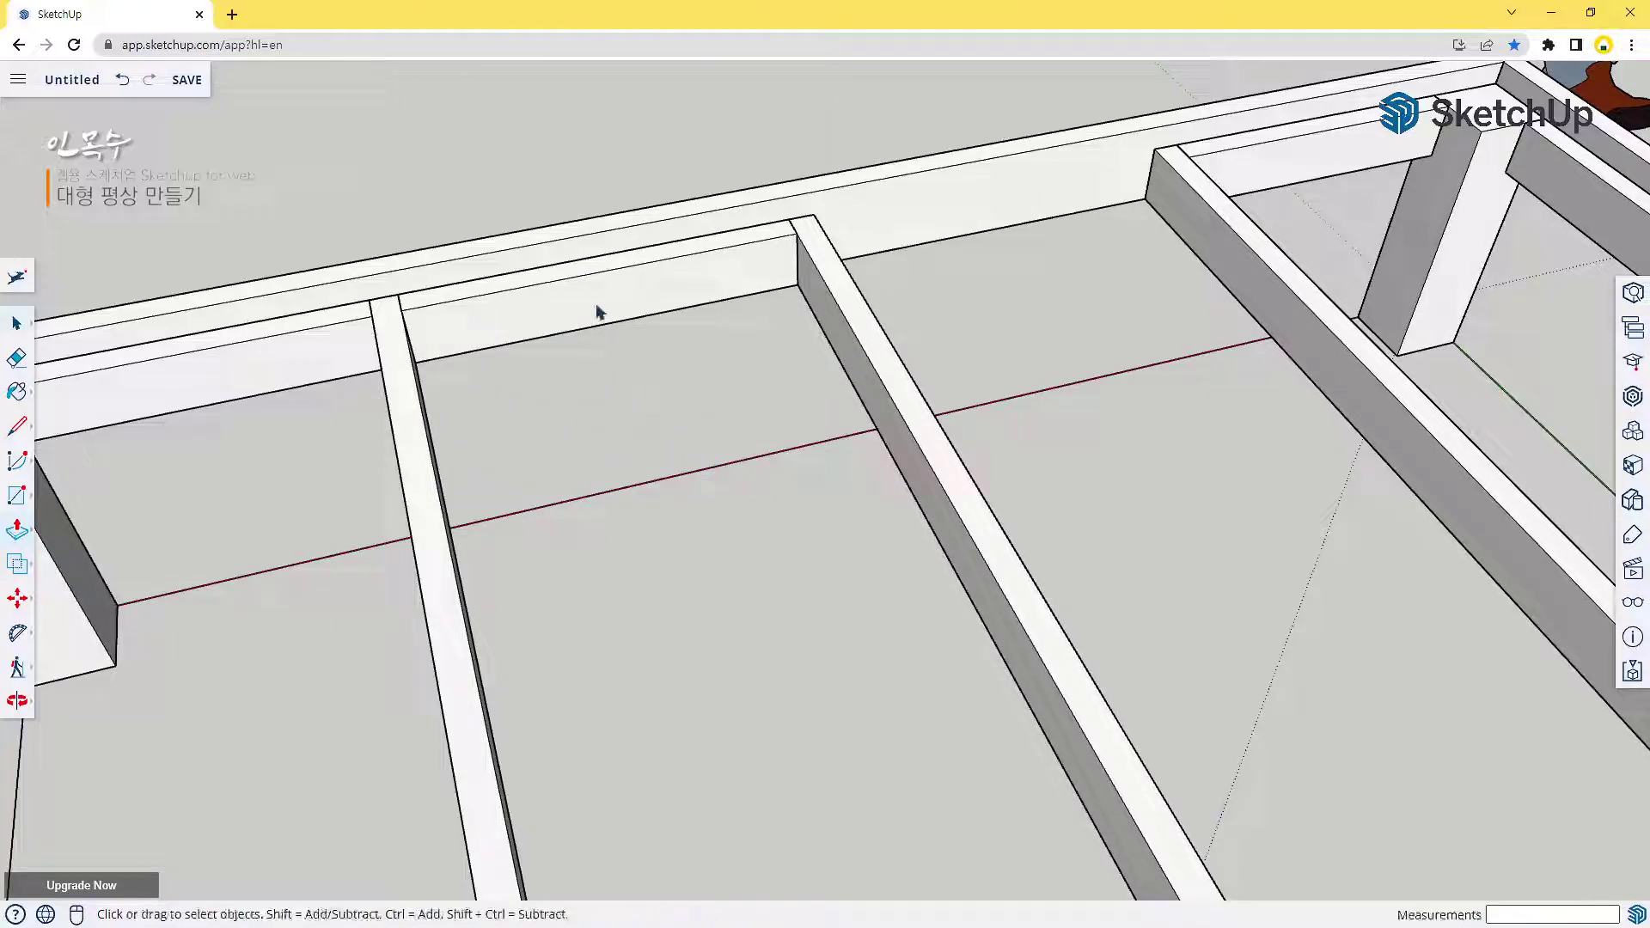
triple_click(602, 299)
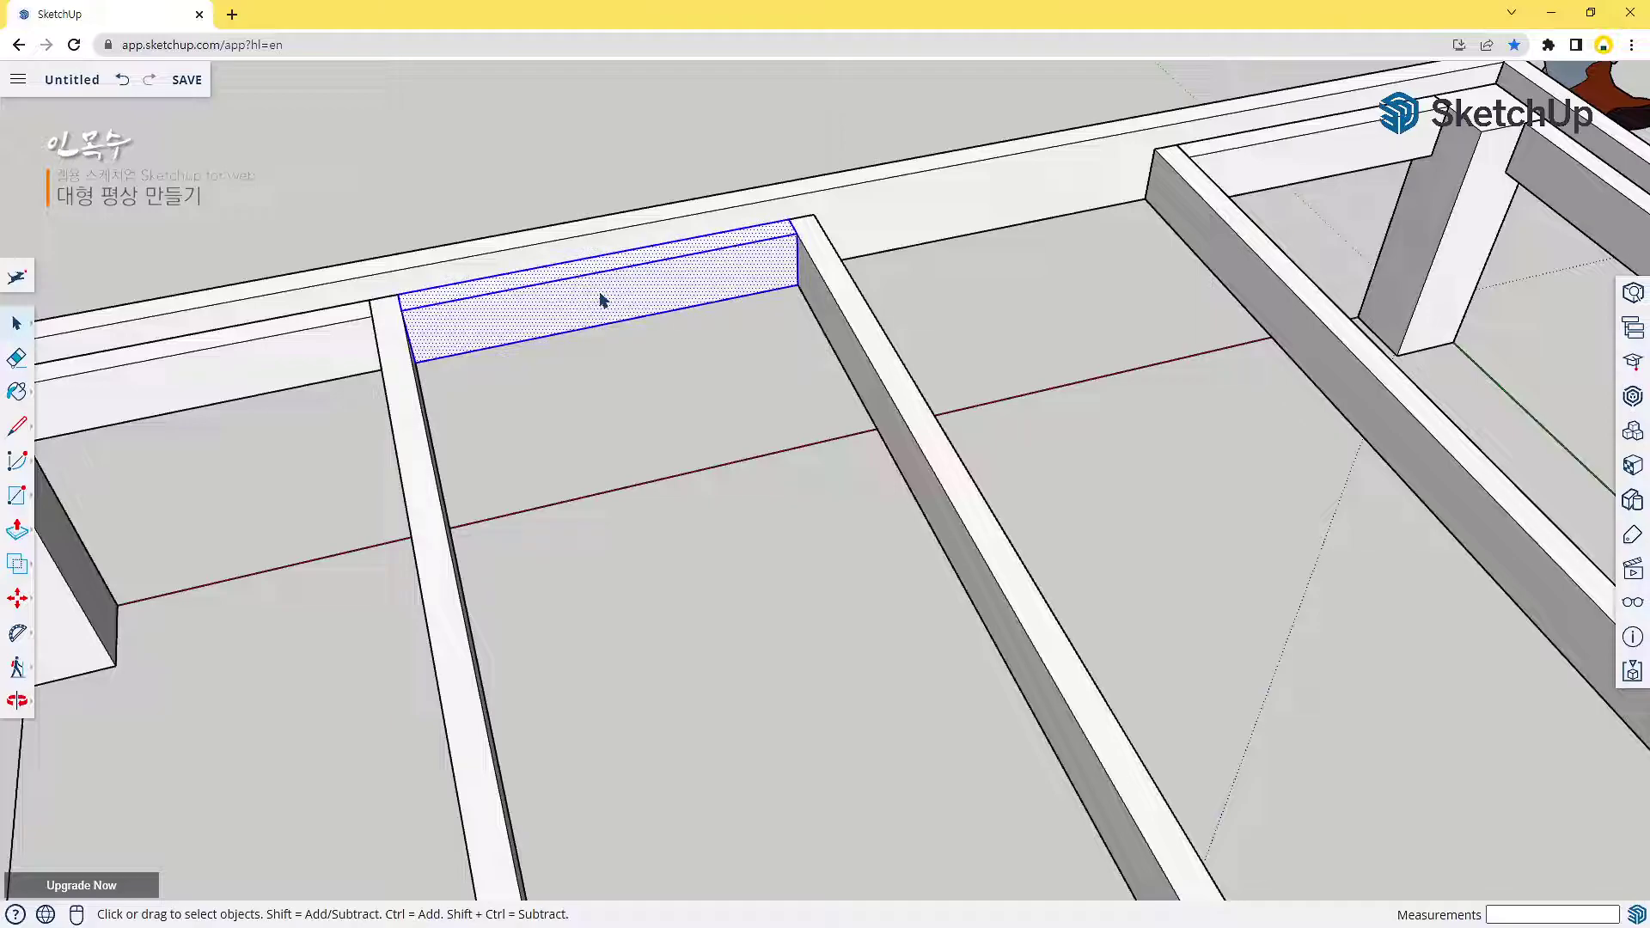
key("g")
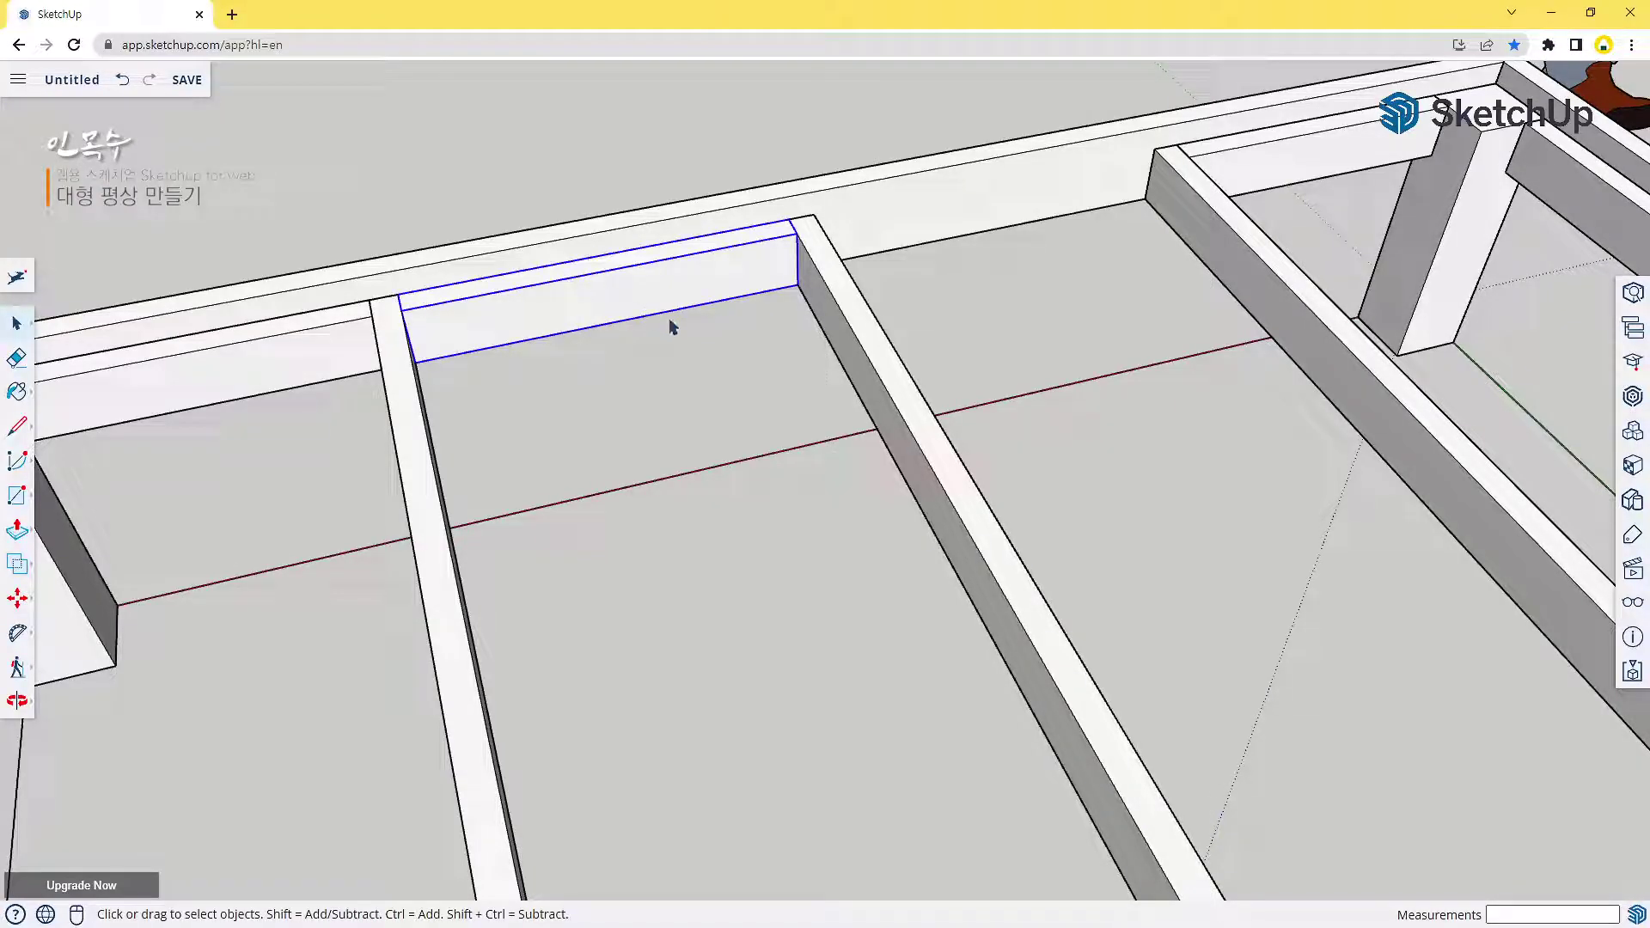
Copy the new block about 591 mm along the short rail into the bay on the other side of the middle joist
key("m")
key("ctrl")
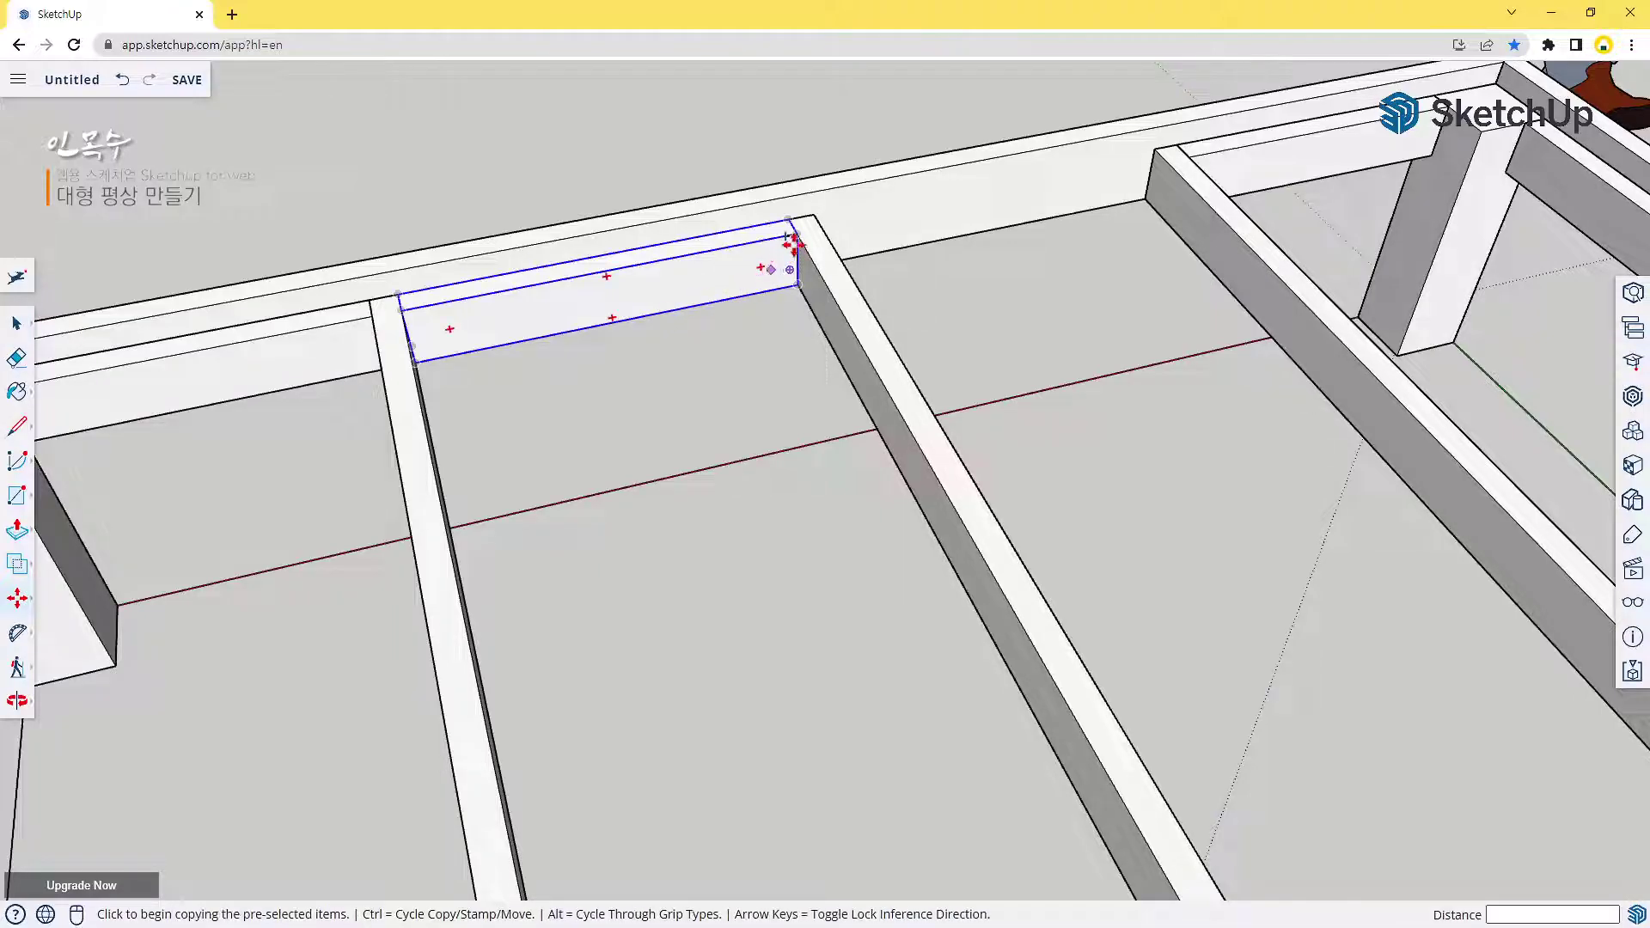
left_click(788, 219)
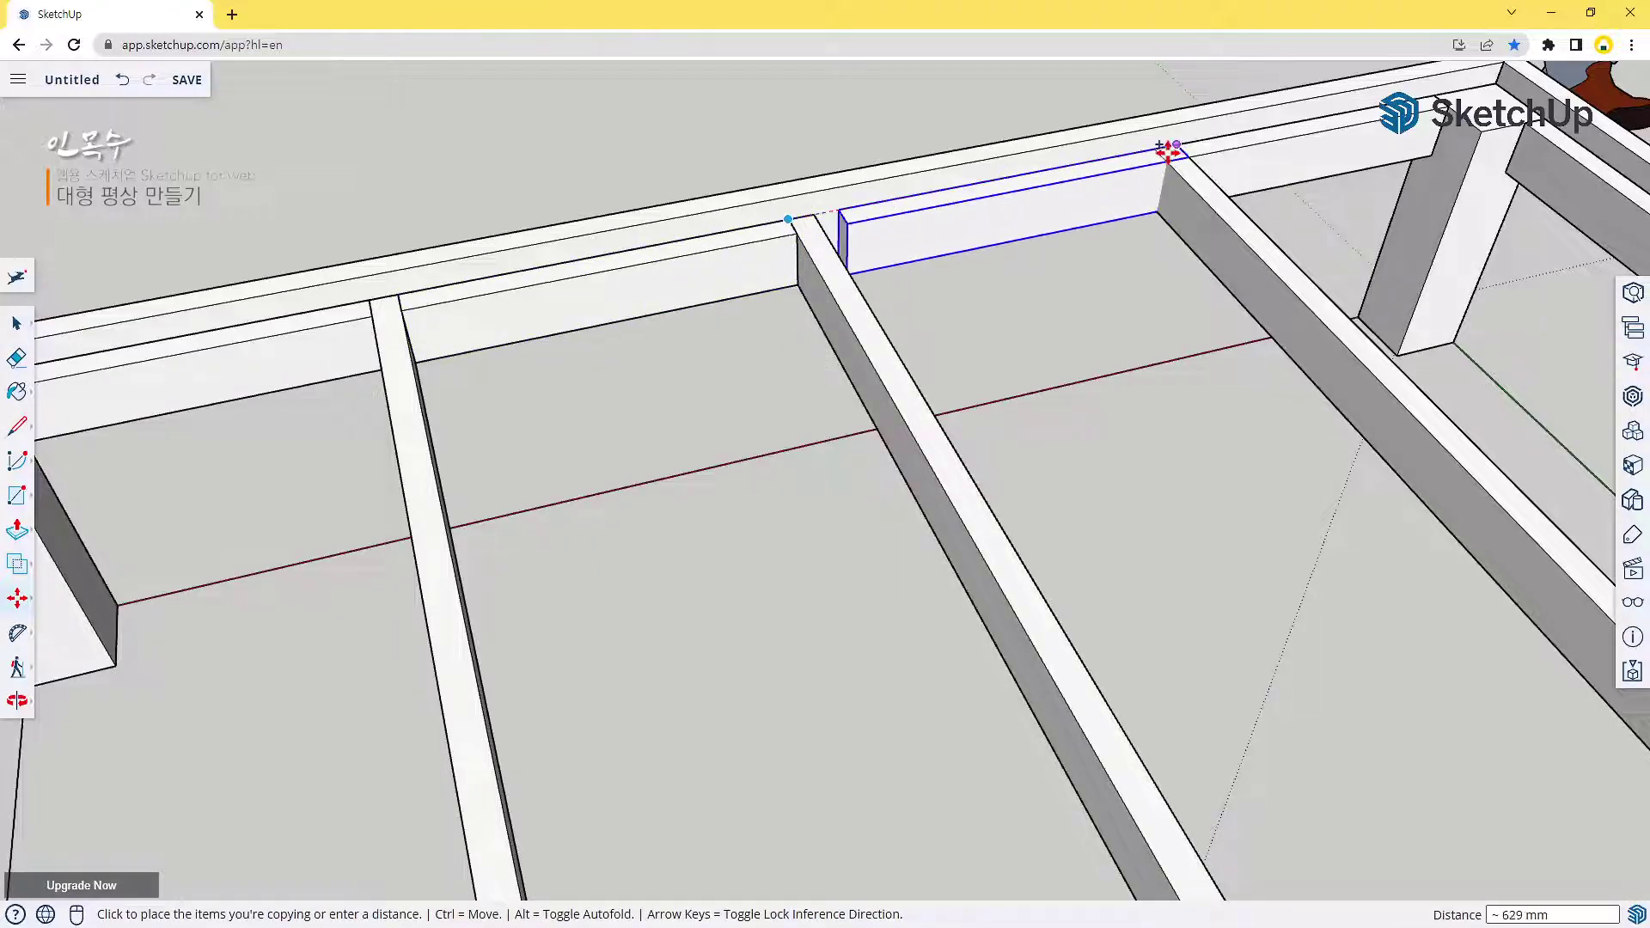
left_click(1146, 156)
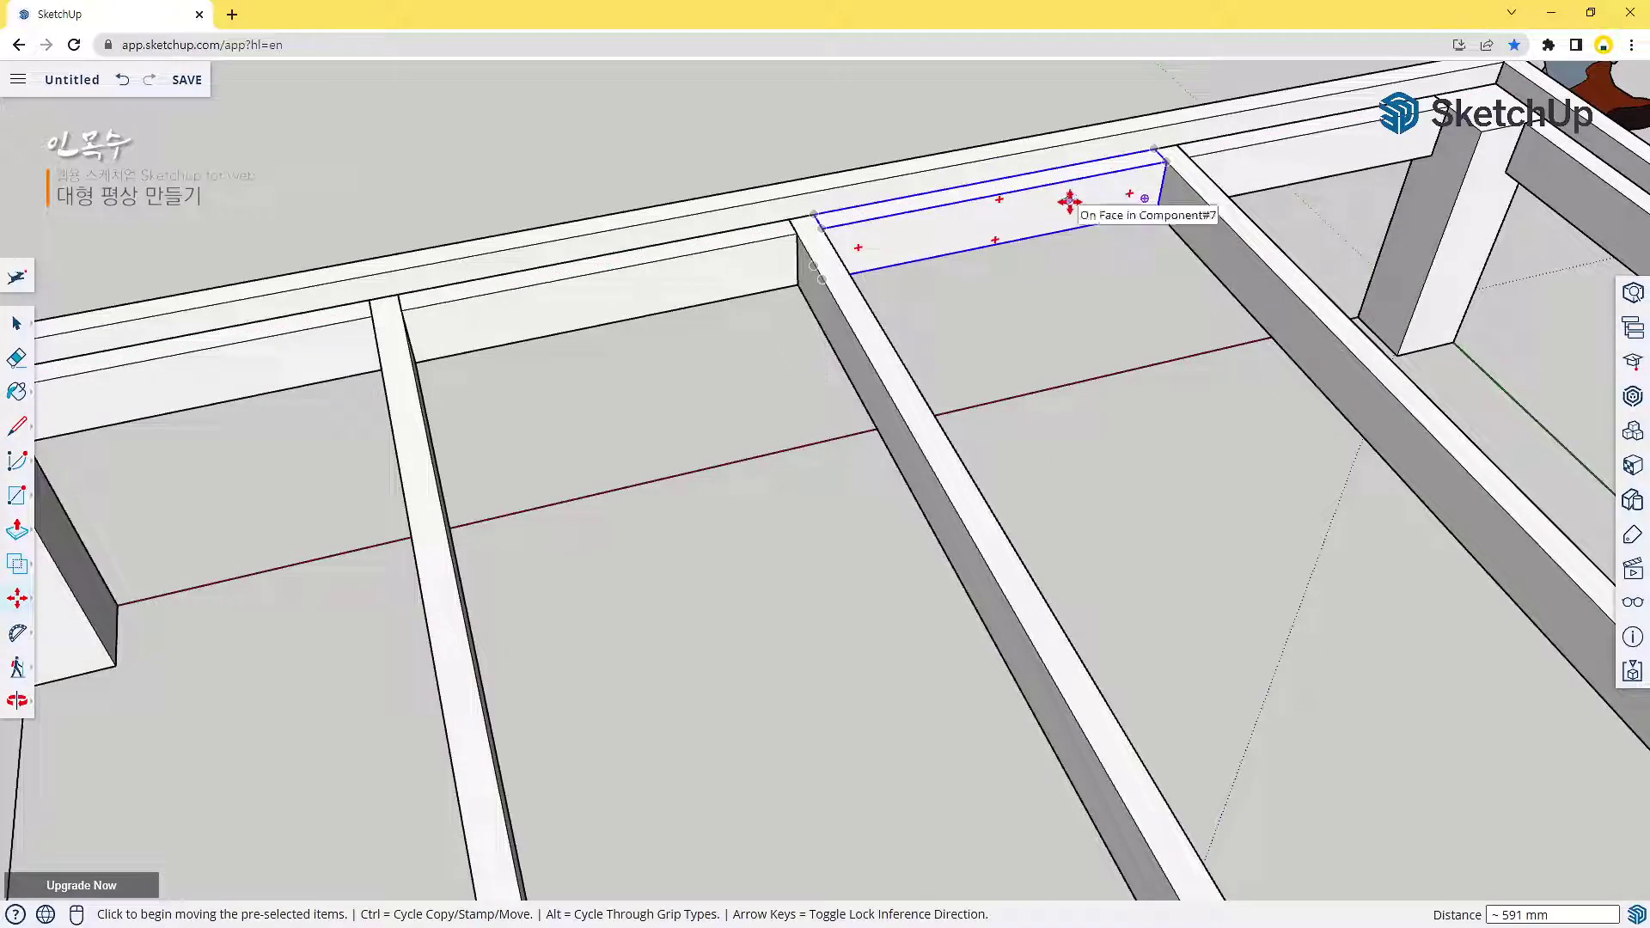
key("space")
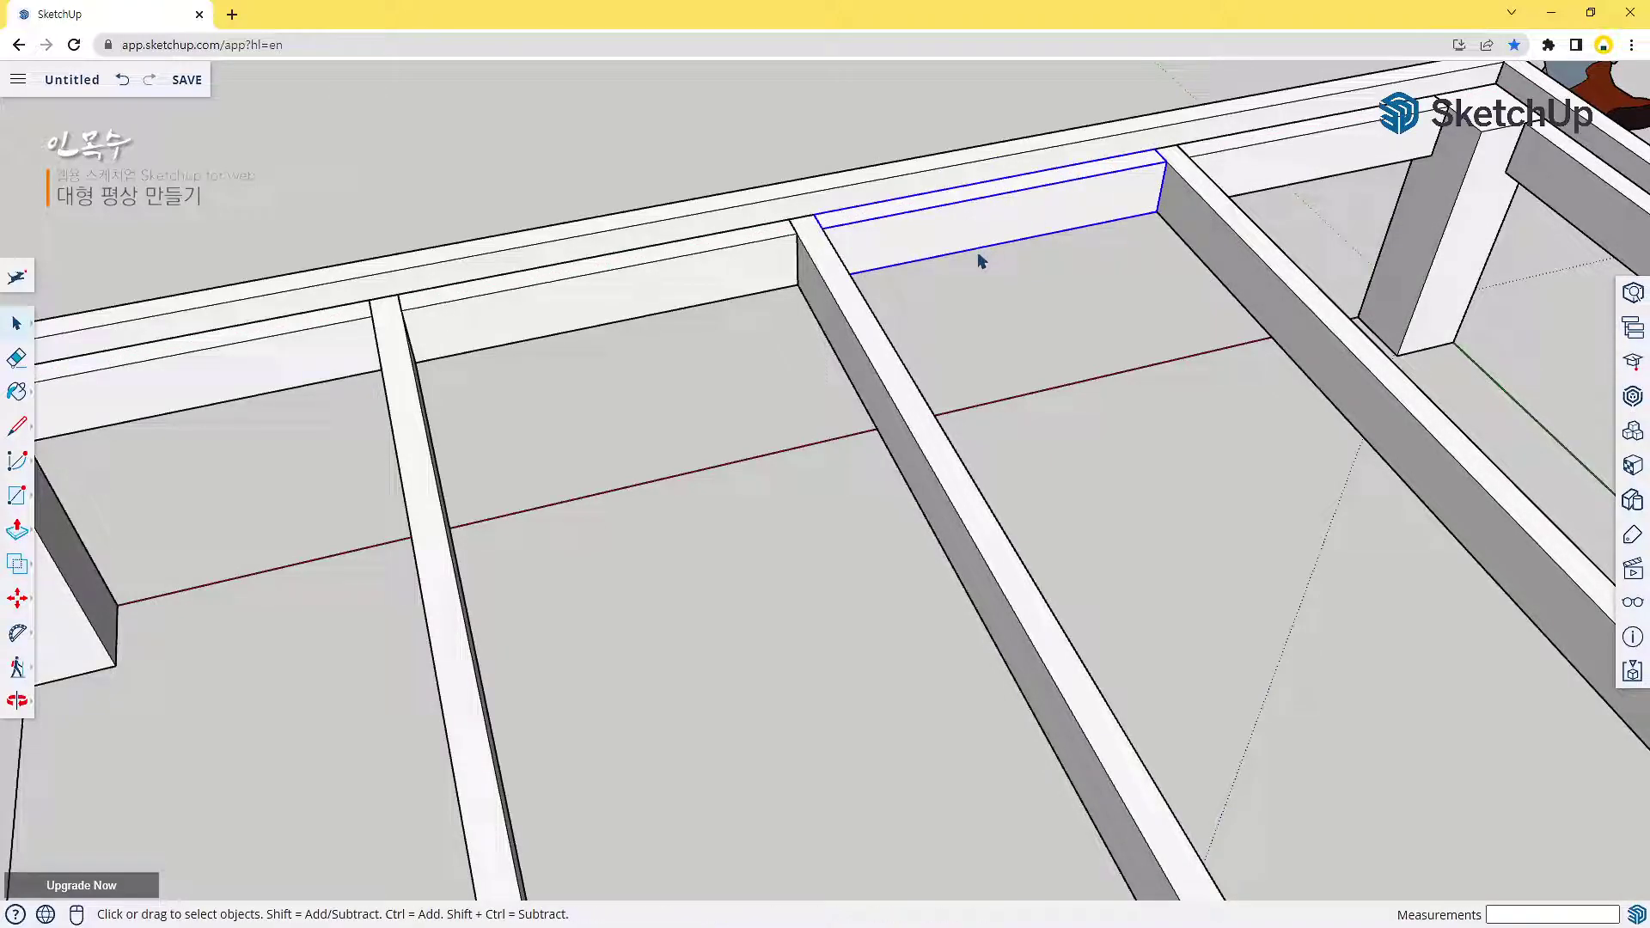
Select both middle blocks on this short rail and copy them 3562 mm to the inner face of the opposite short rail
left_click(617, 292, "shift")
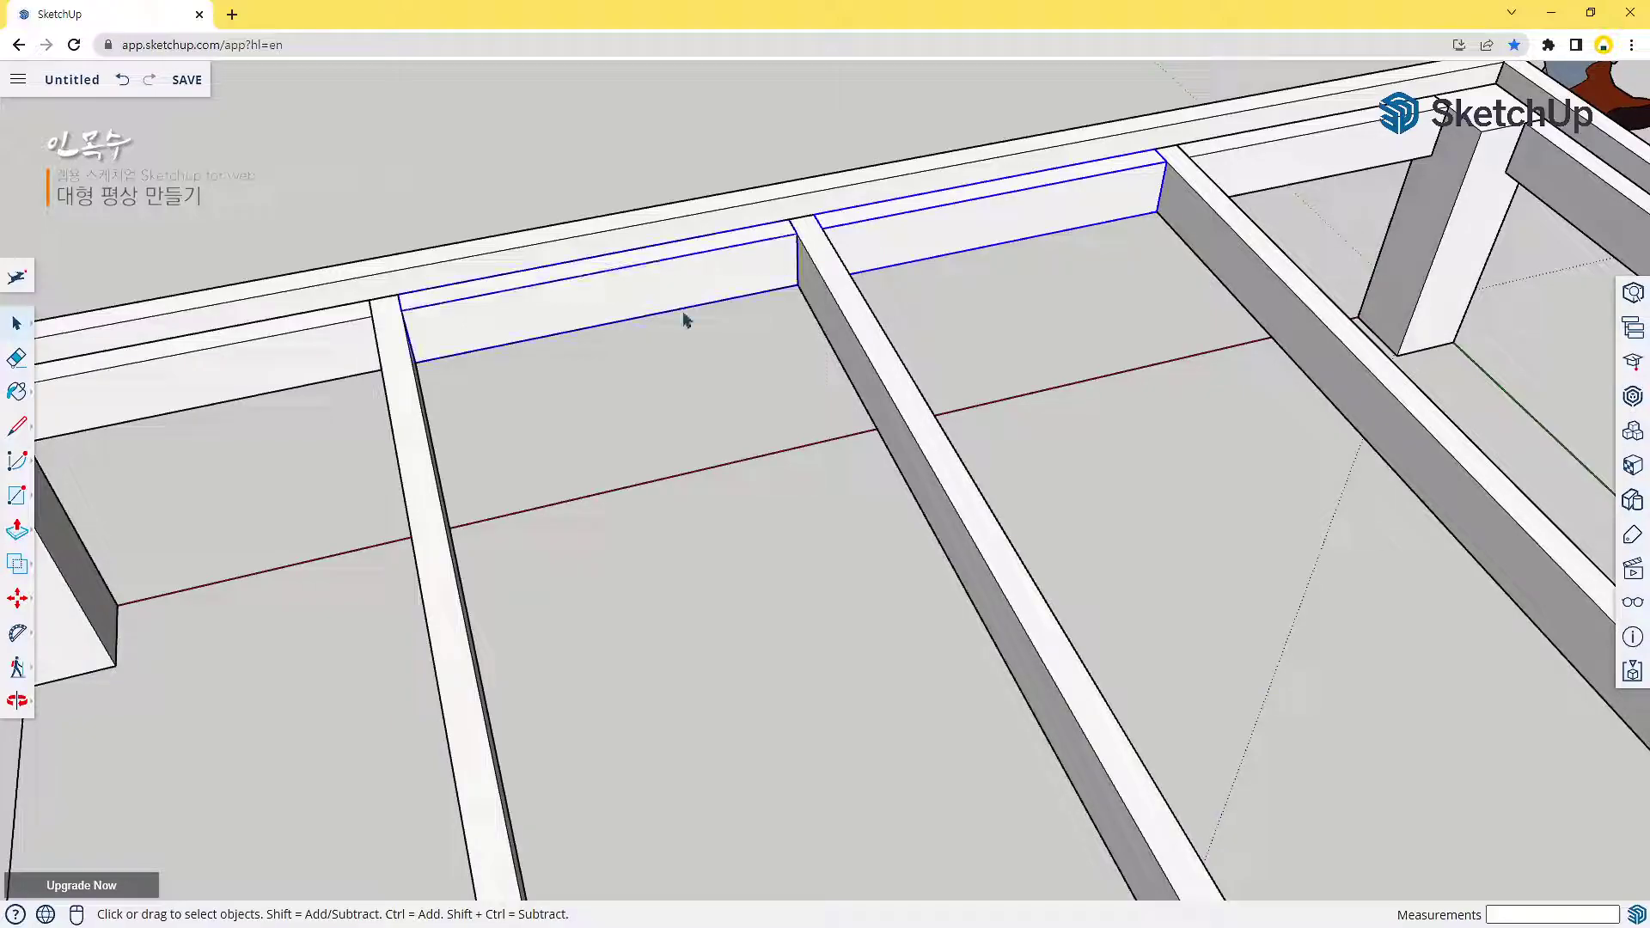
middle_click_drag(523, 454, 671, 519)
scroll(670, 519, "down", 6)
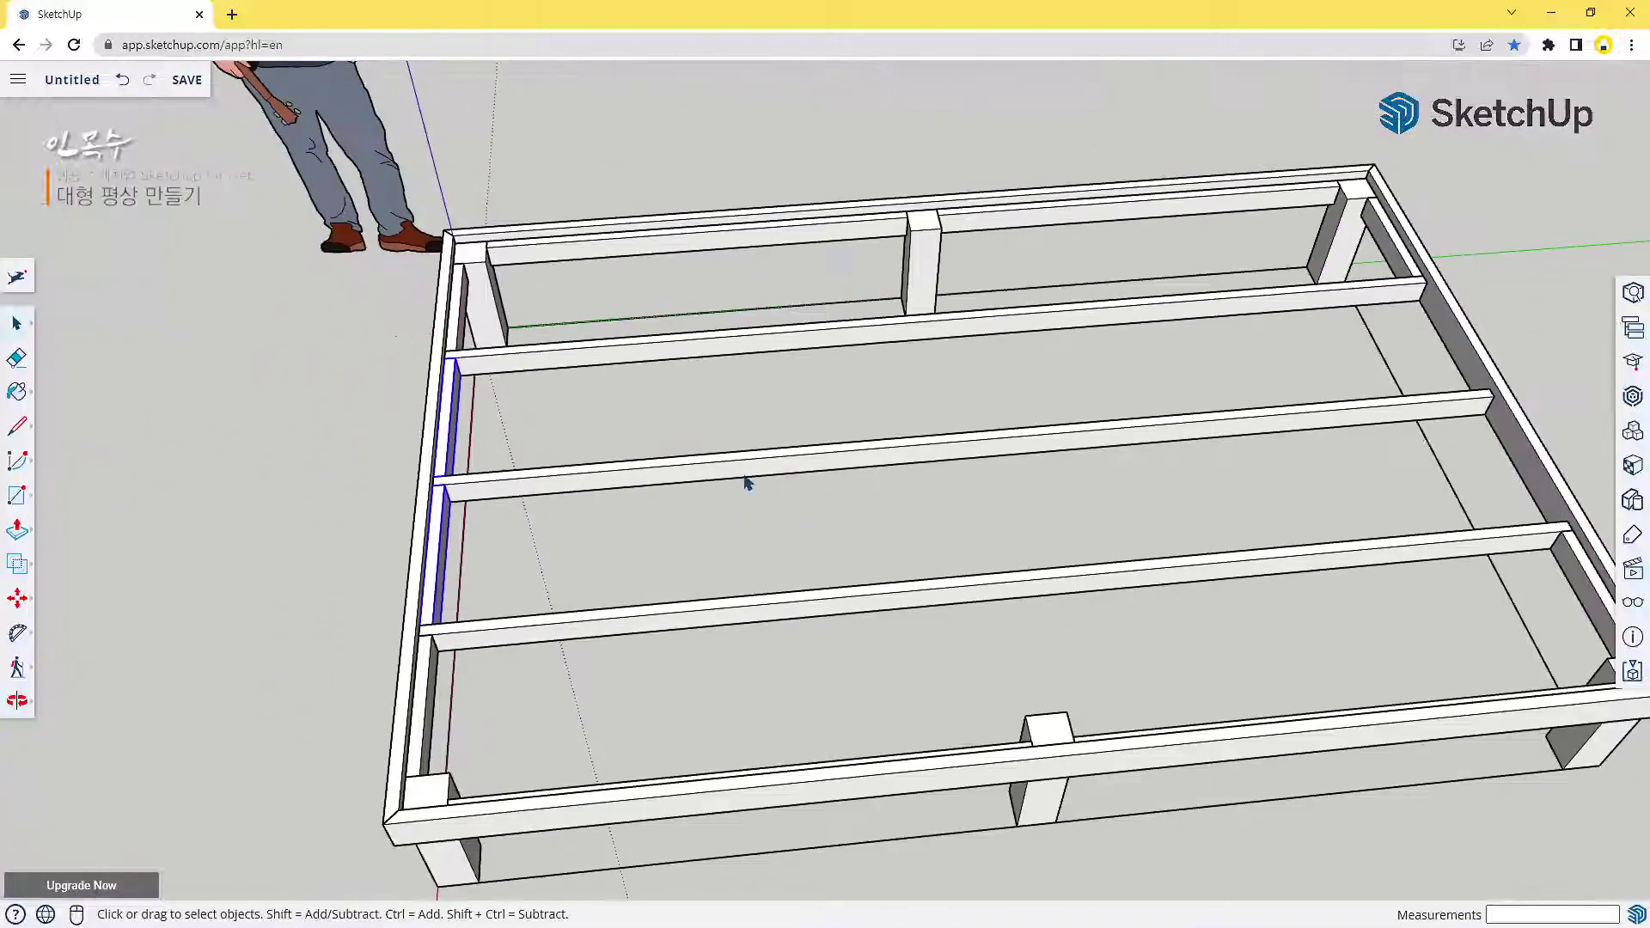
key("m")
key("ctrl")
left_click(455, 356)
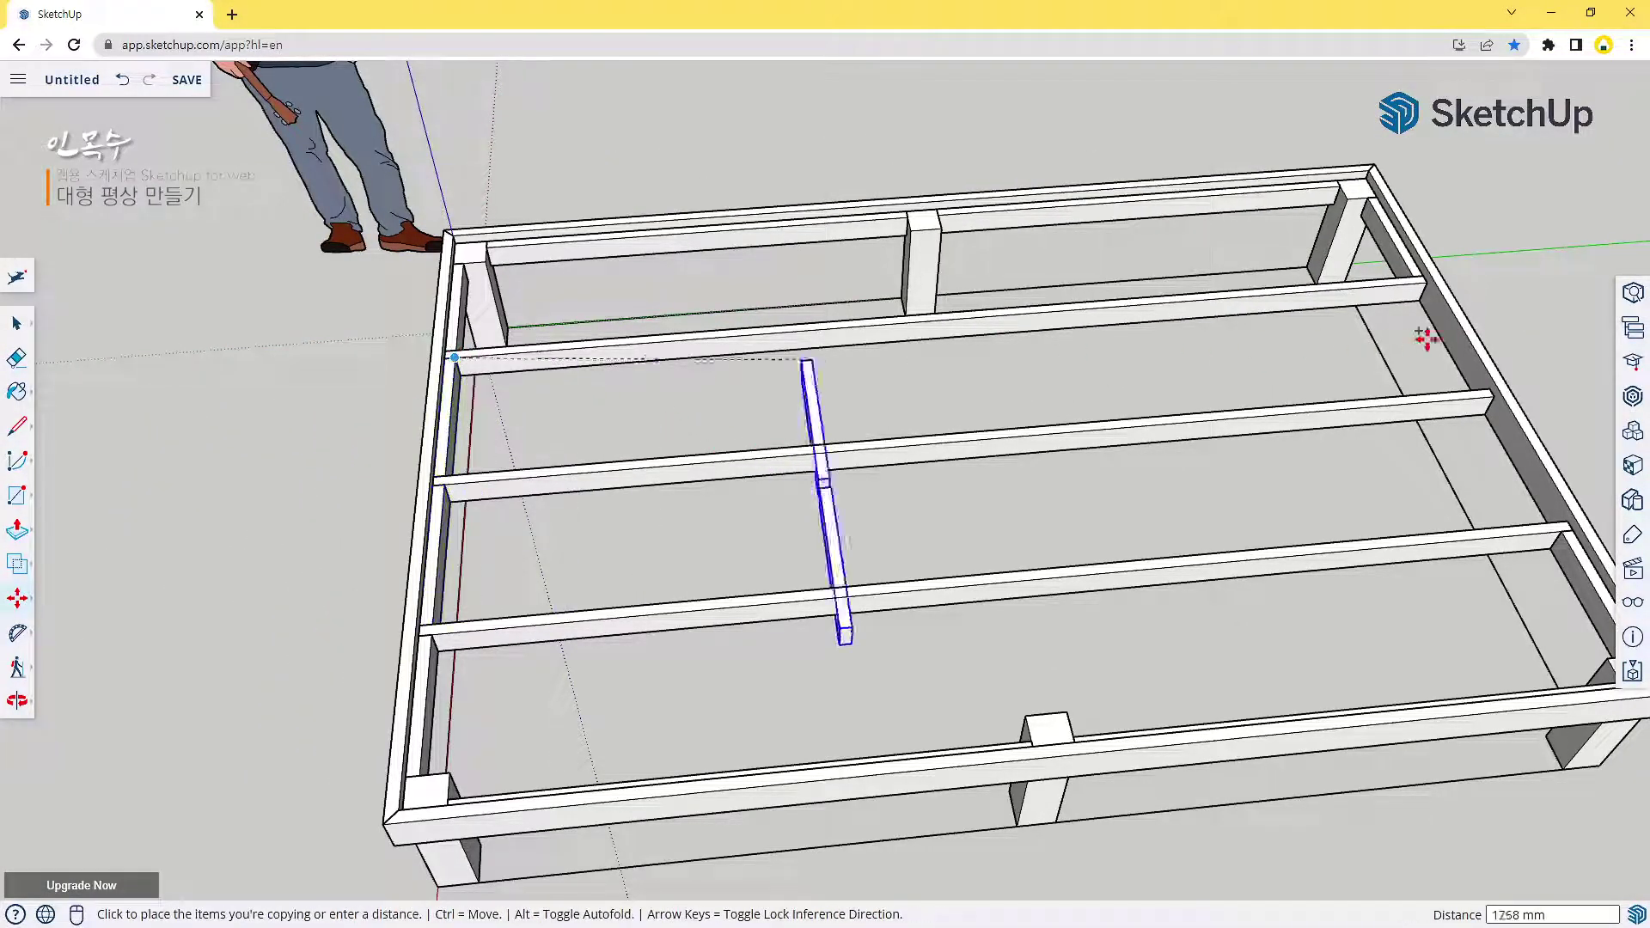
left_click(1420, 284)
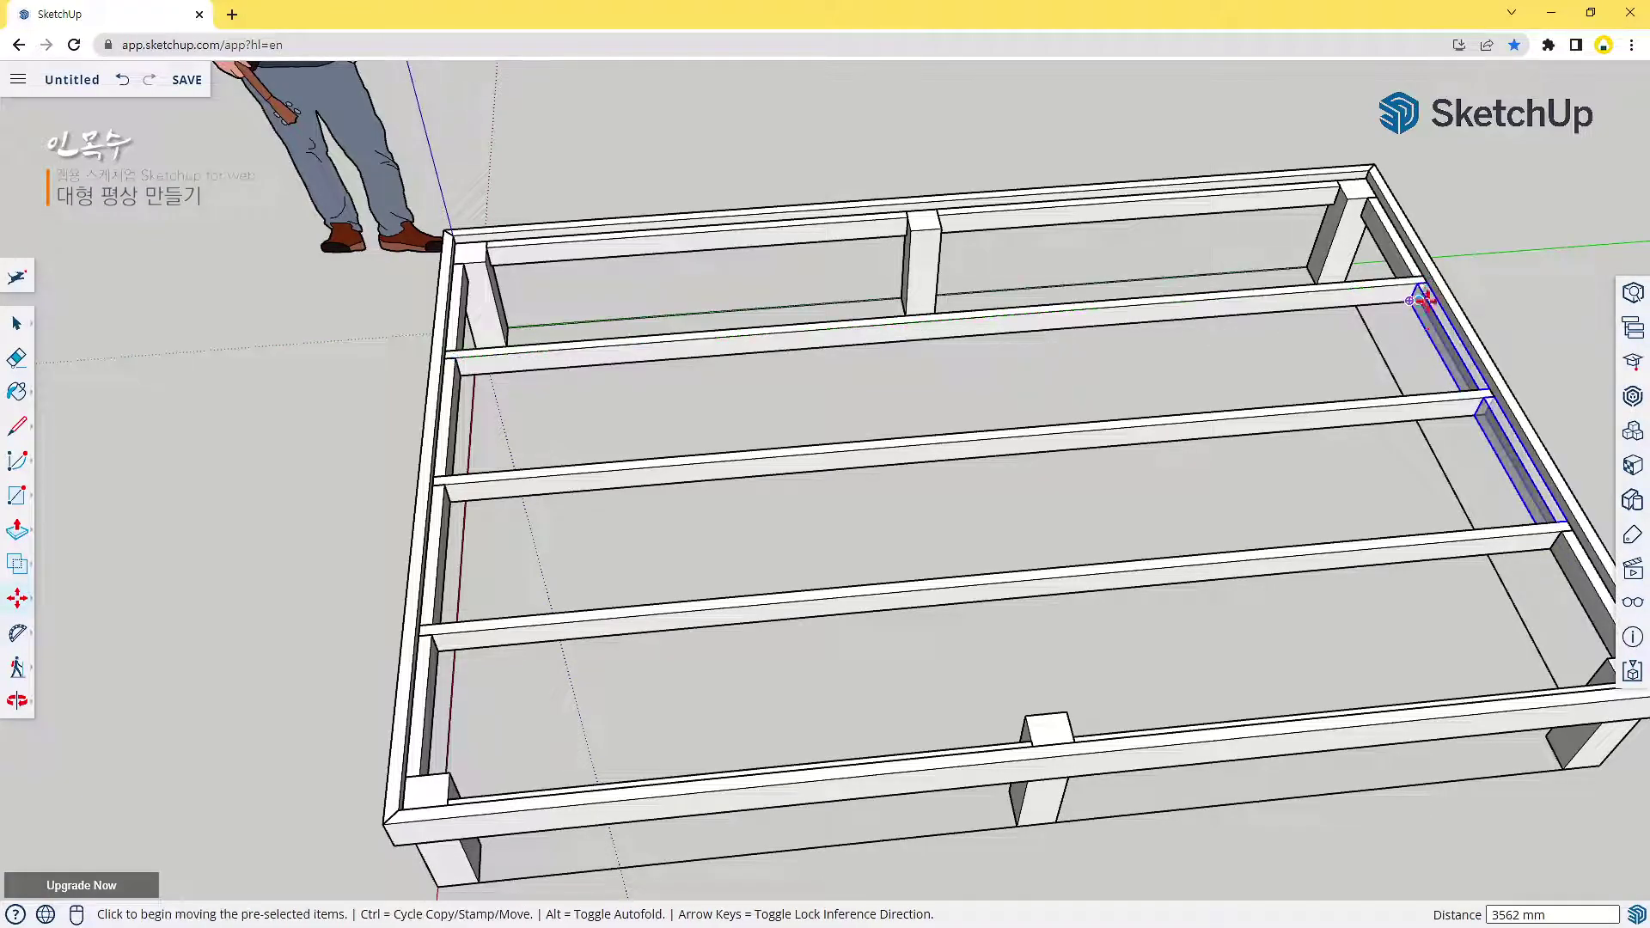
Search the available commands for the Protractor tool
middle_click_drag(1318, 541, 688, 605)
scroll(645, 447, "down", 3)
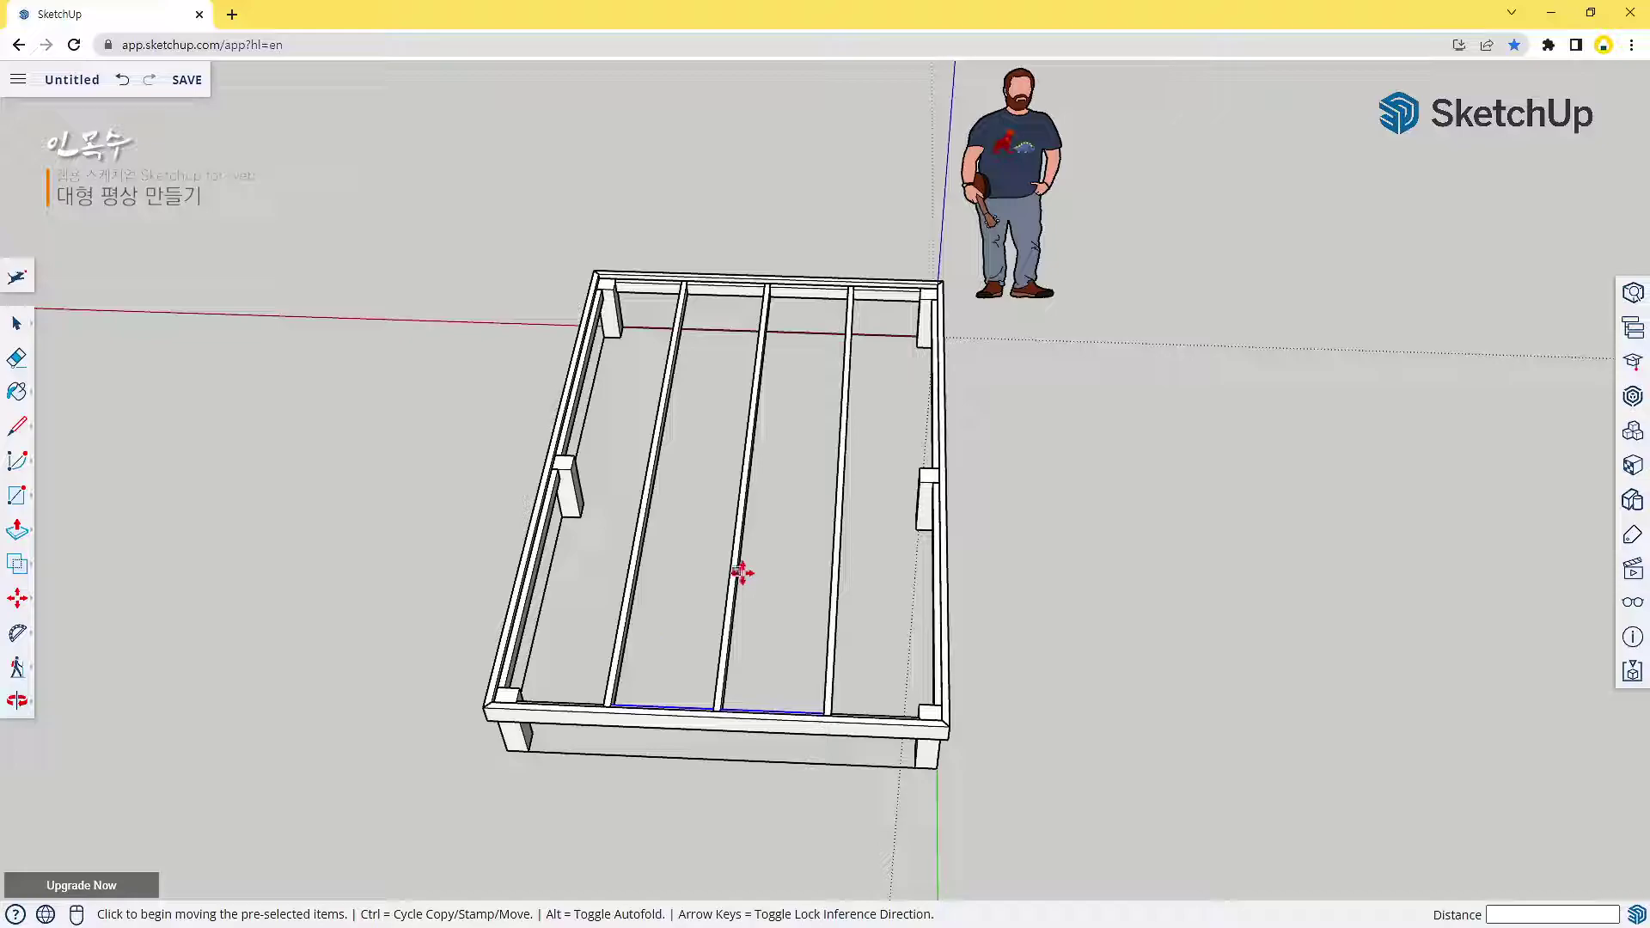
scroll(782, 565, "up", 1)
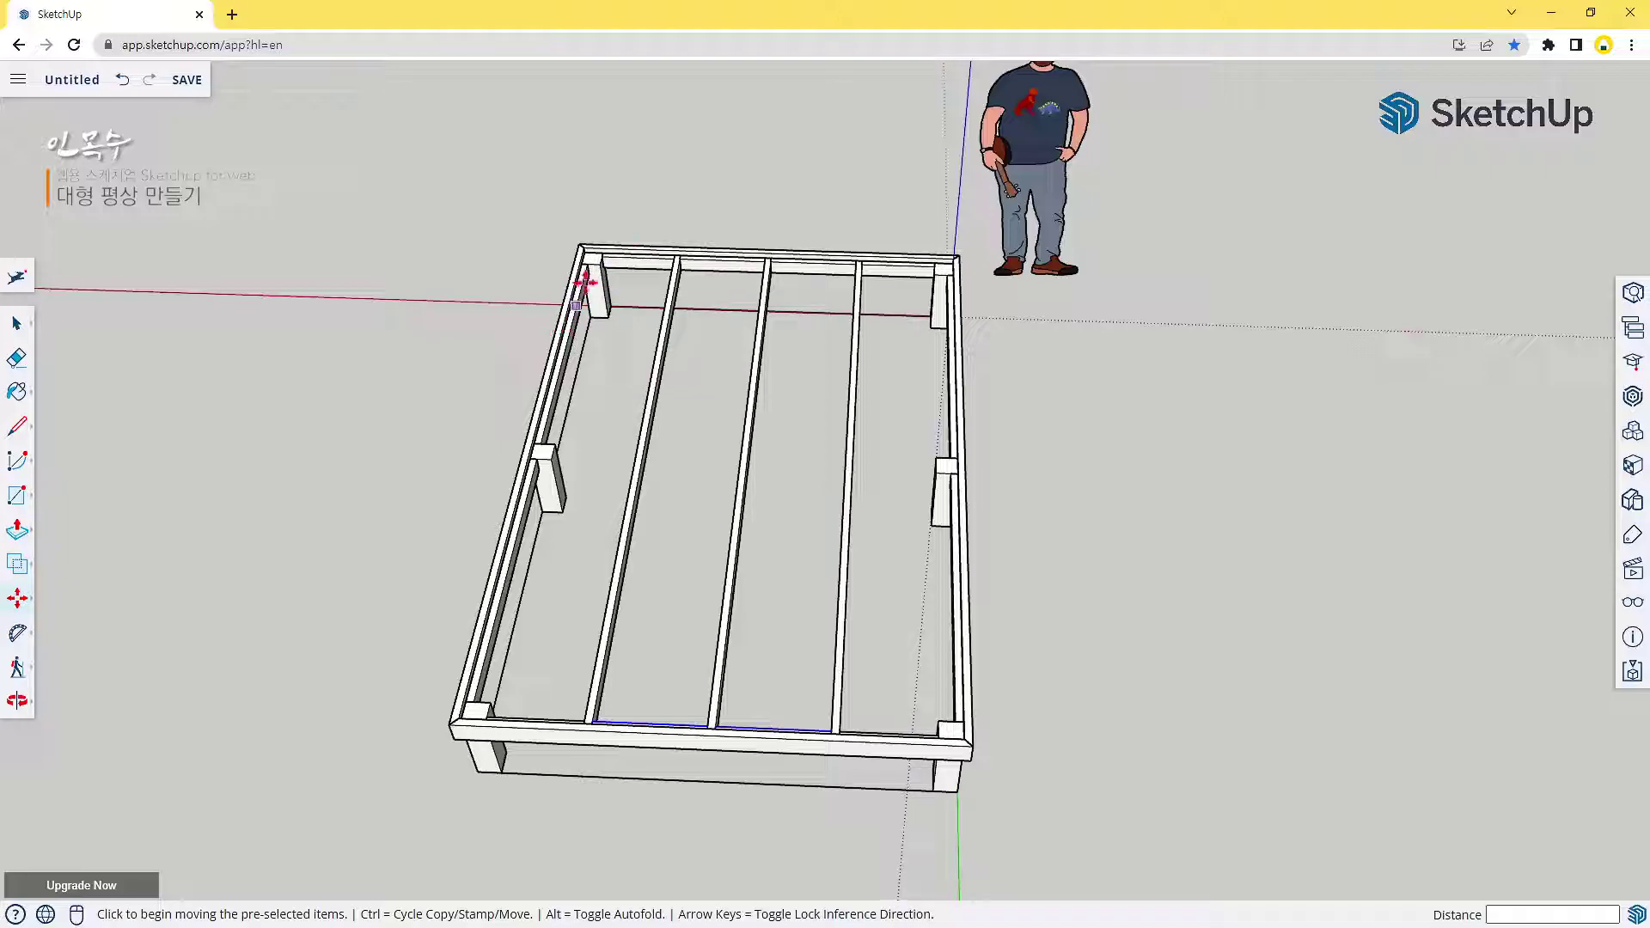
scroll(593, 249, "up", 5)
scroll(612, 244, "up", 3)
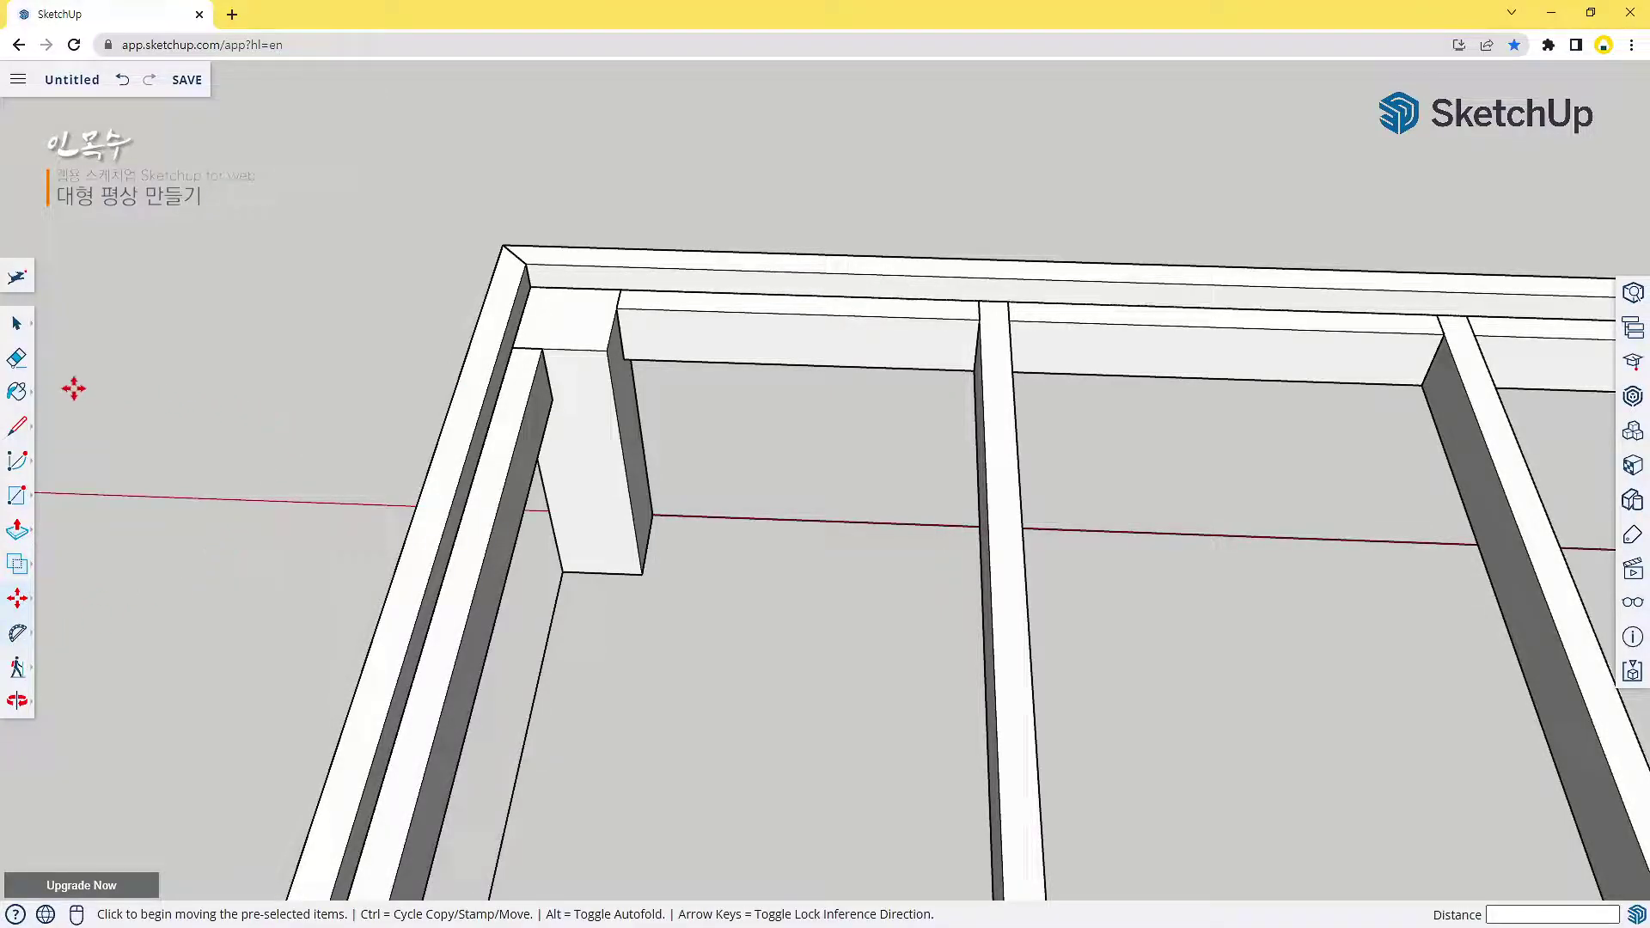
left_click(19, 282)
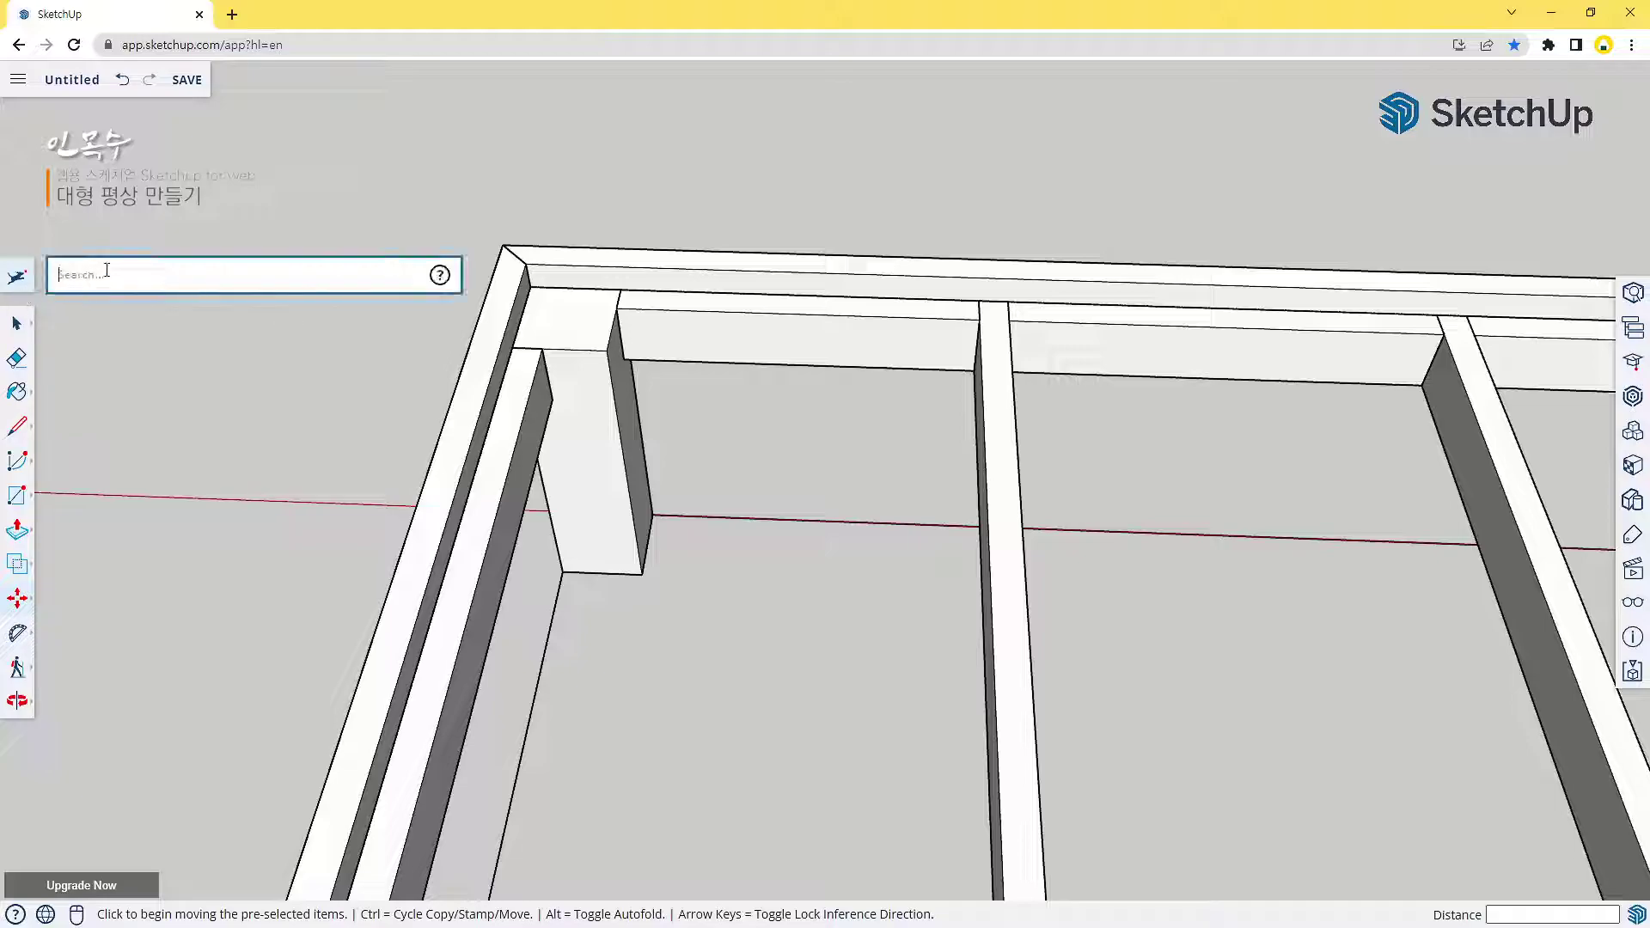
type("pr")
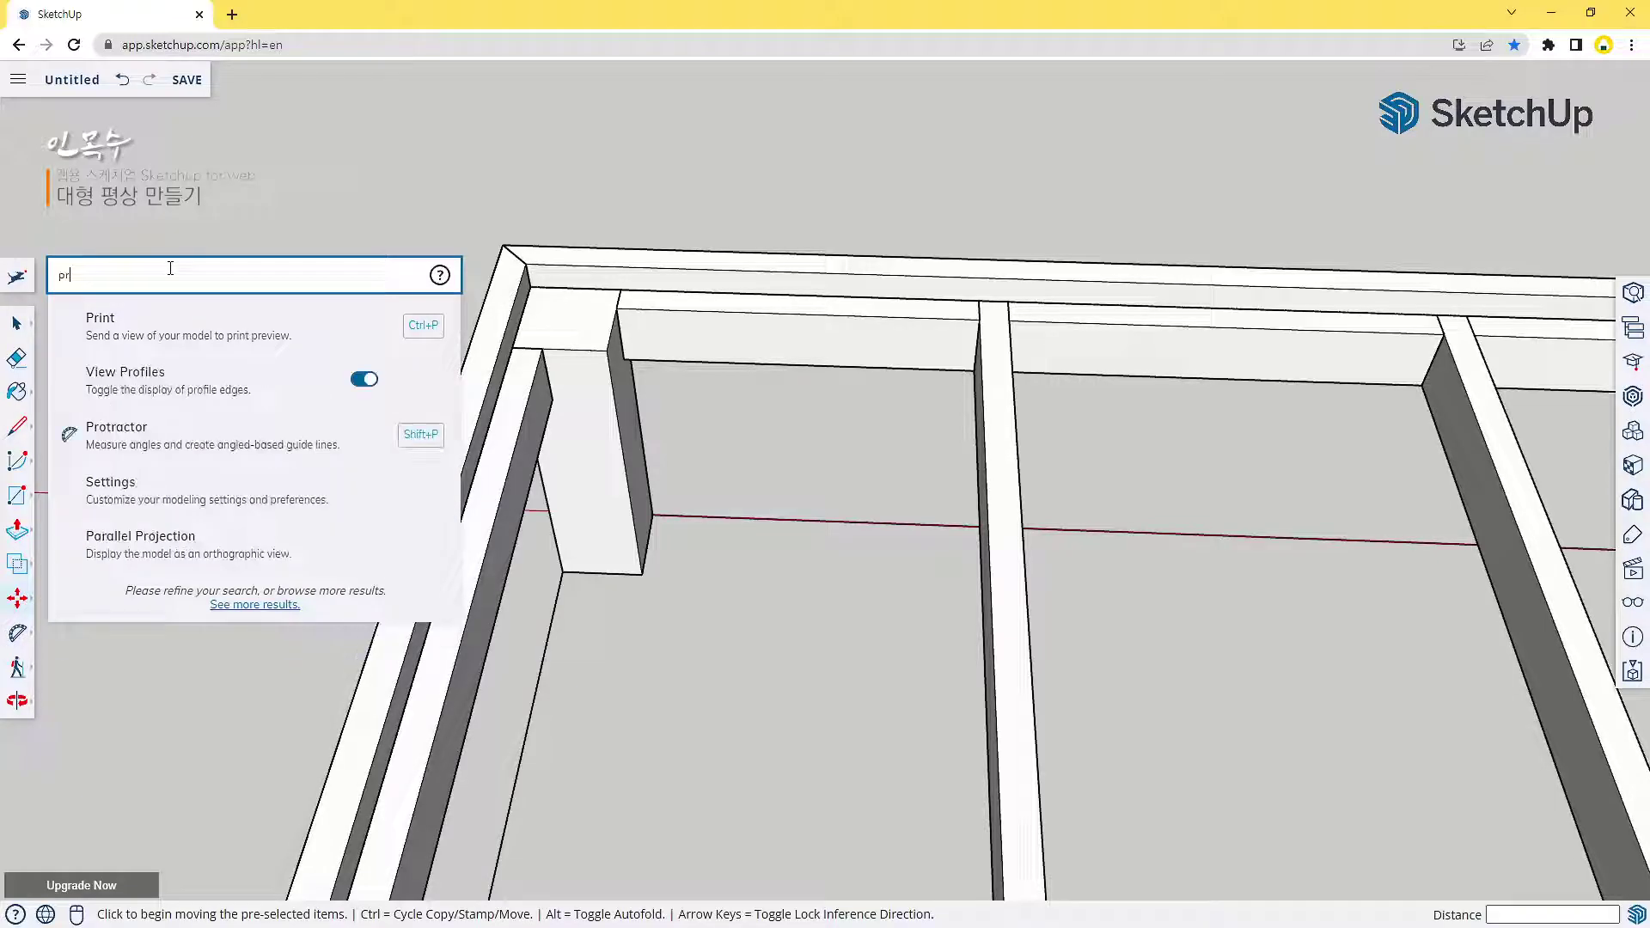
type("o")
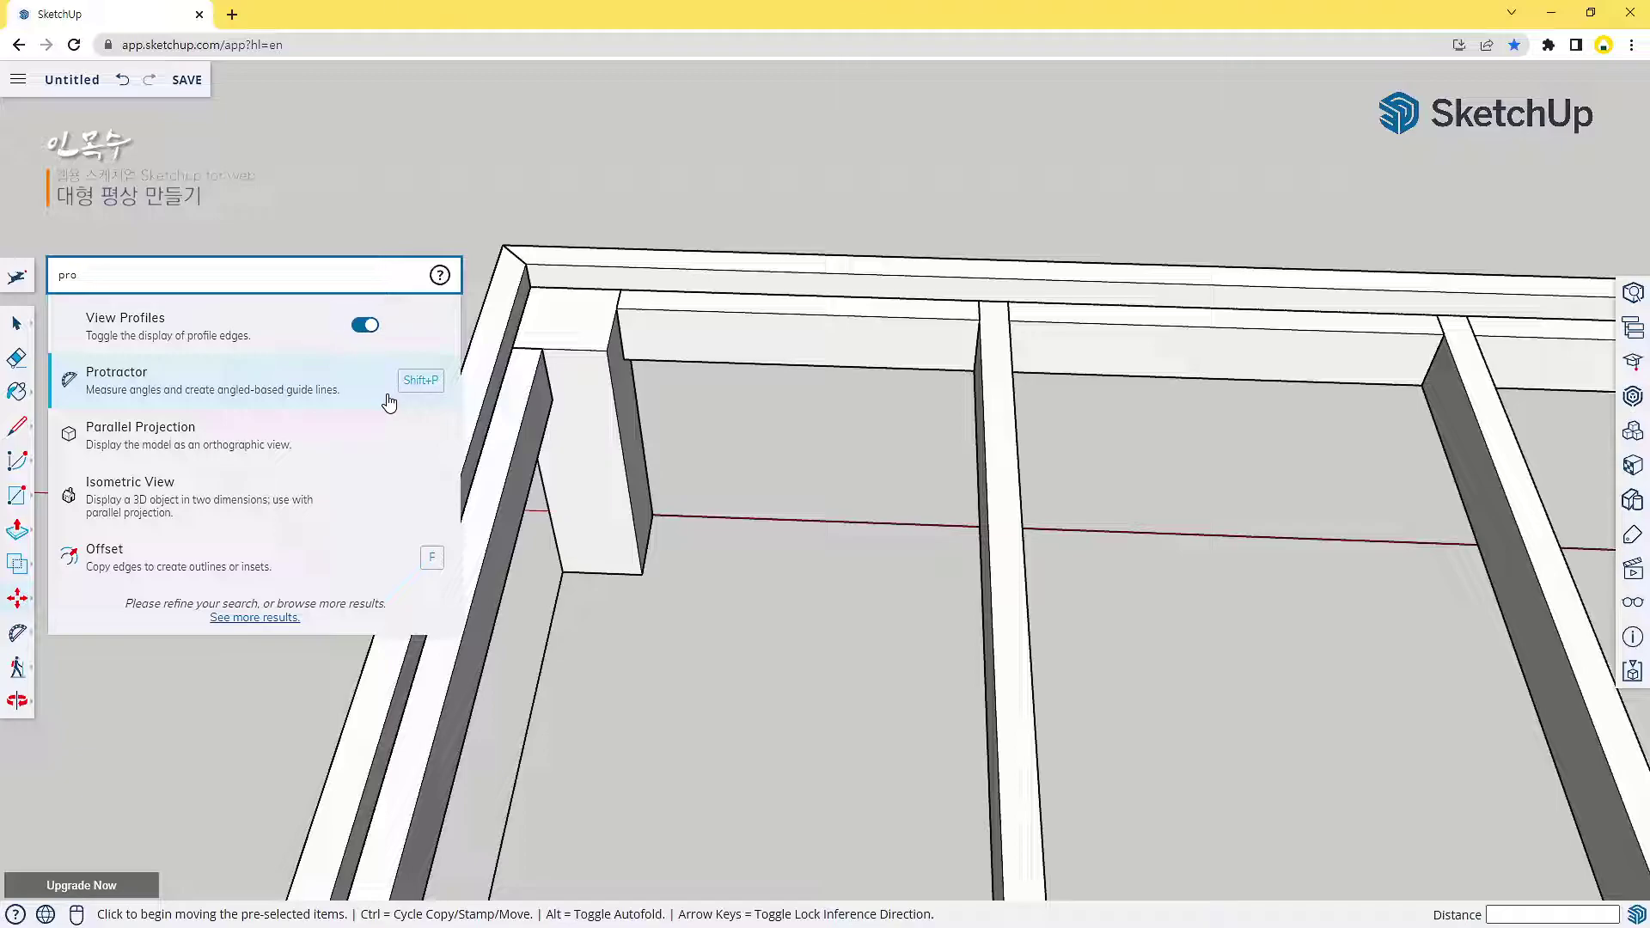
key("Escape")
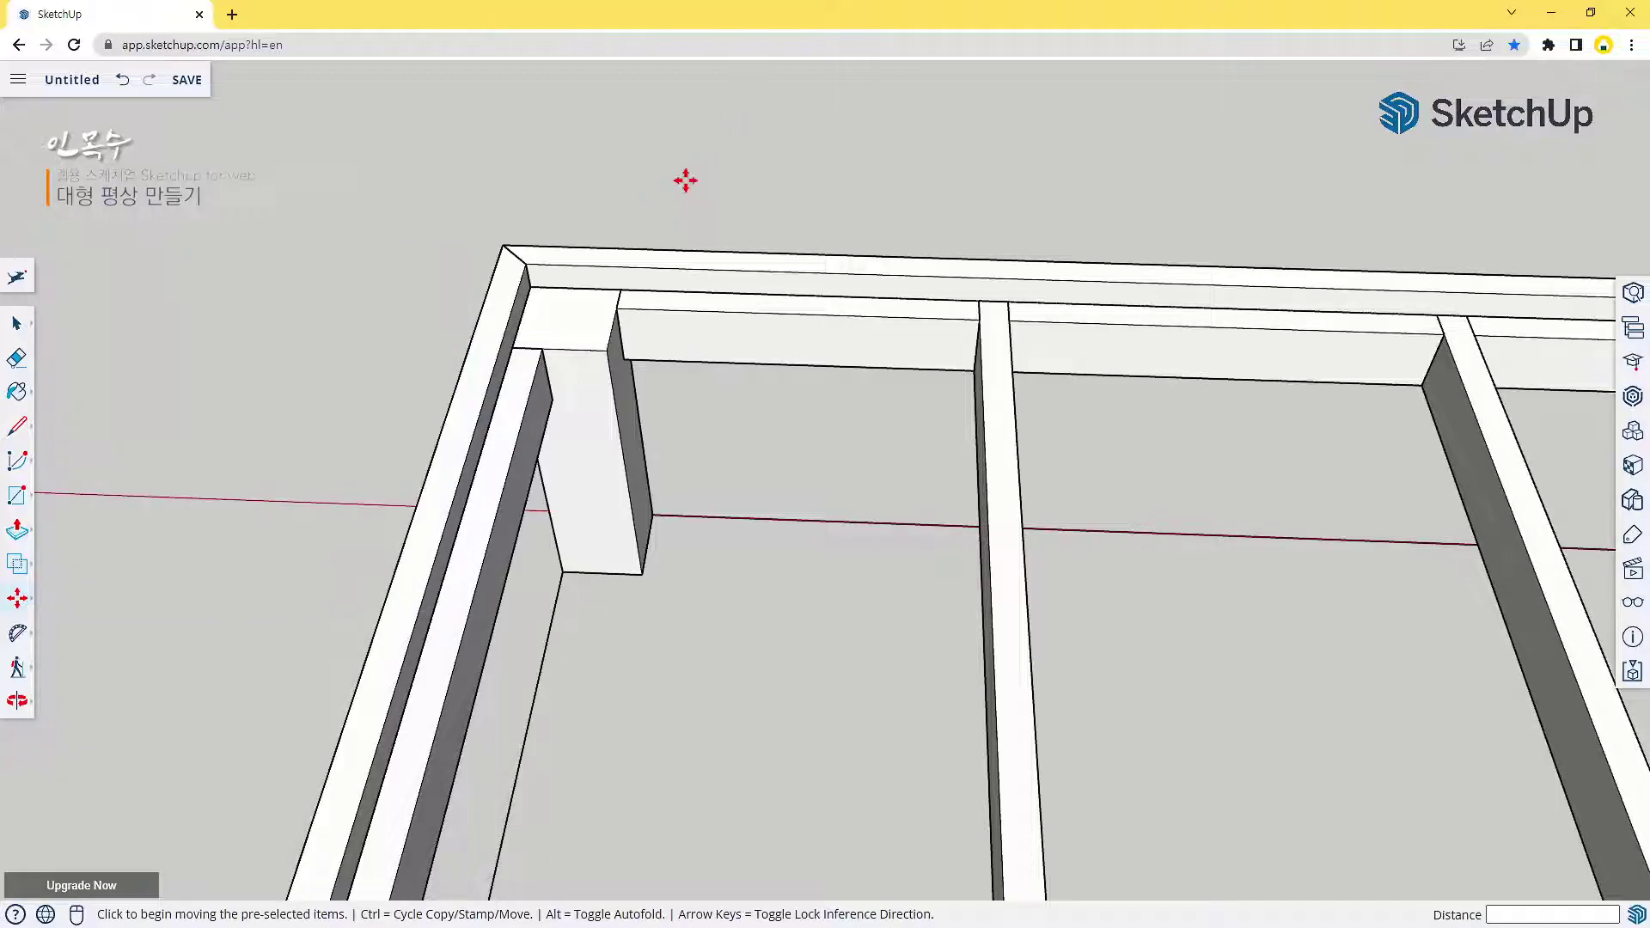
Create a 45° Protractor guide through the corner leg's inner top corner, measured from the leg's top edge
key("shift+p")
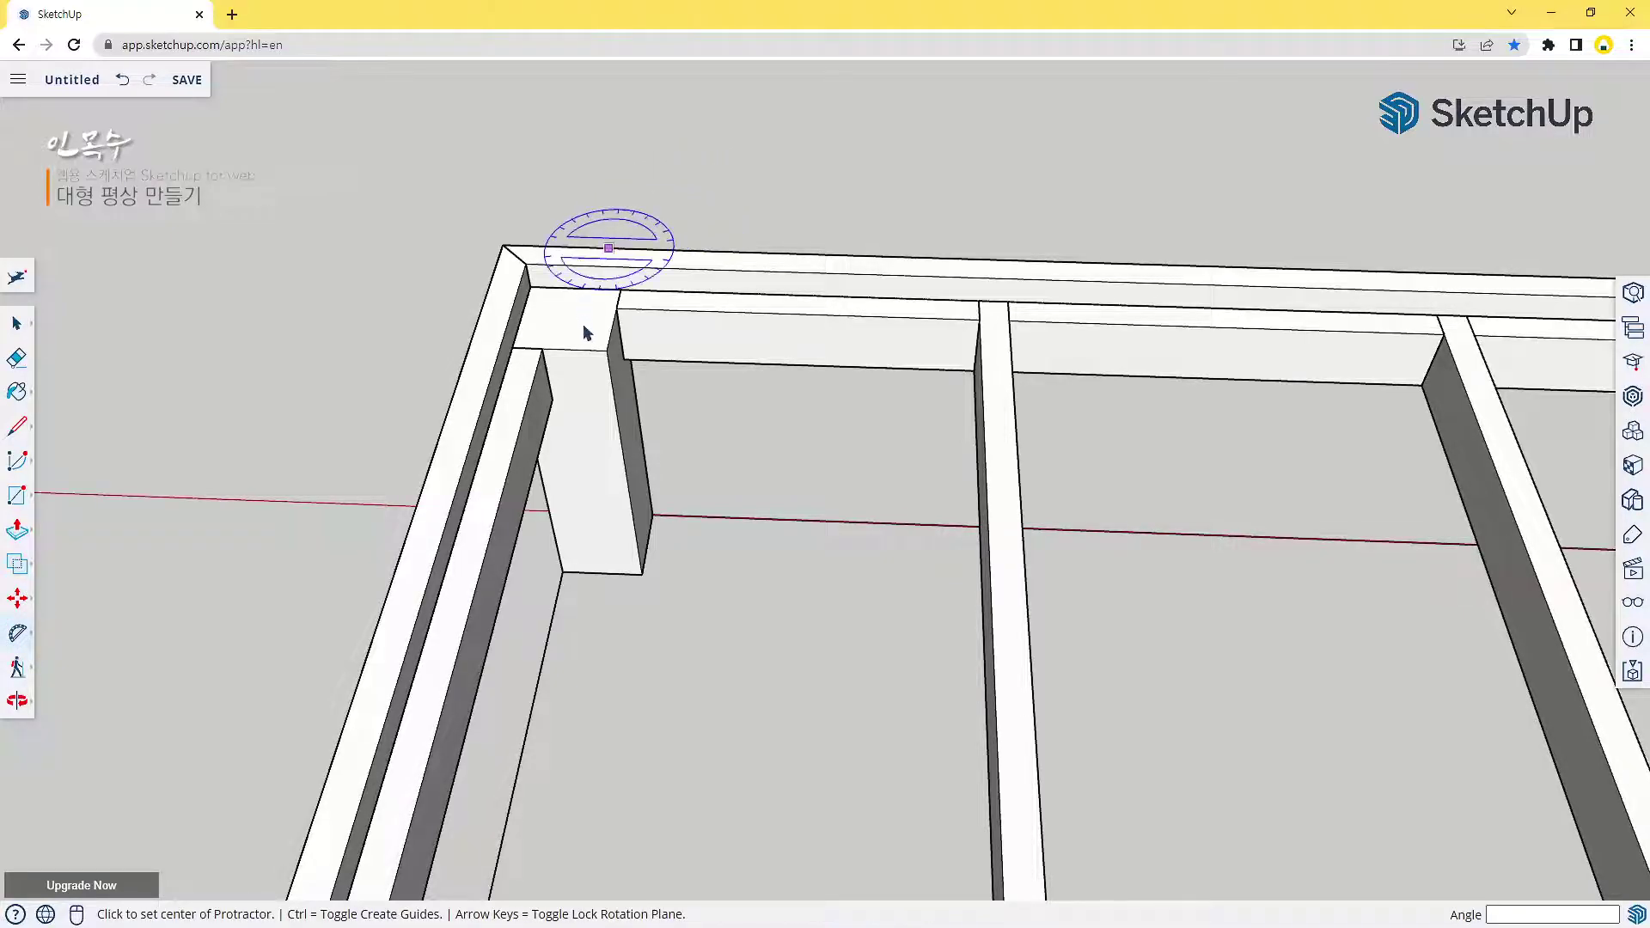
left_click(606, 351)
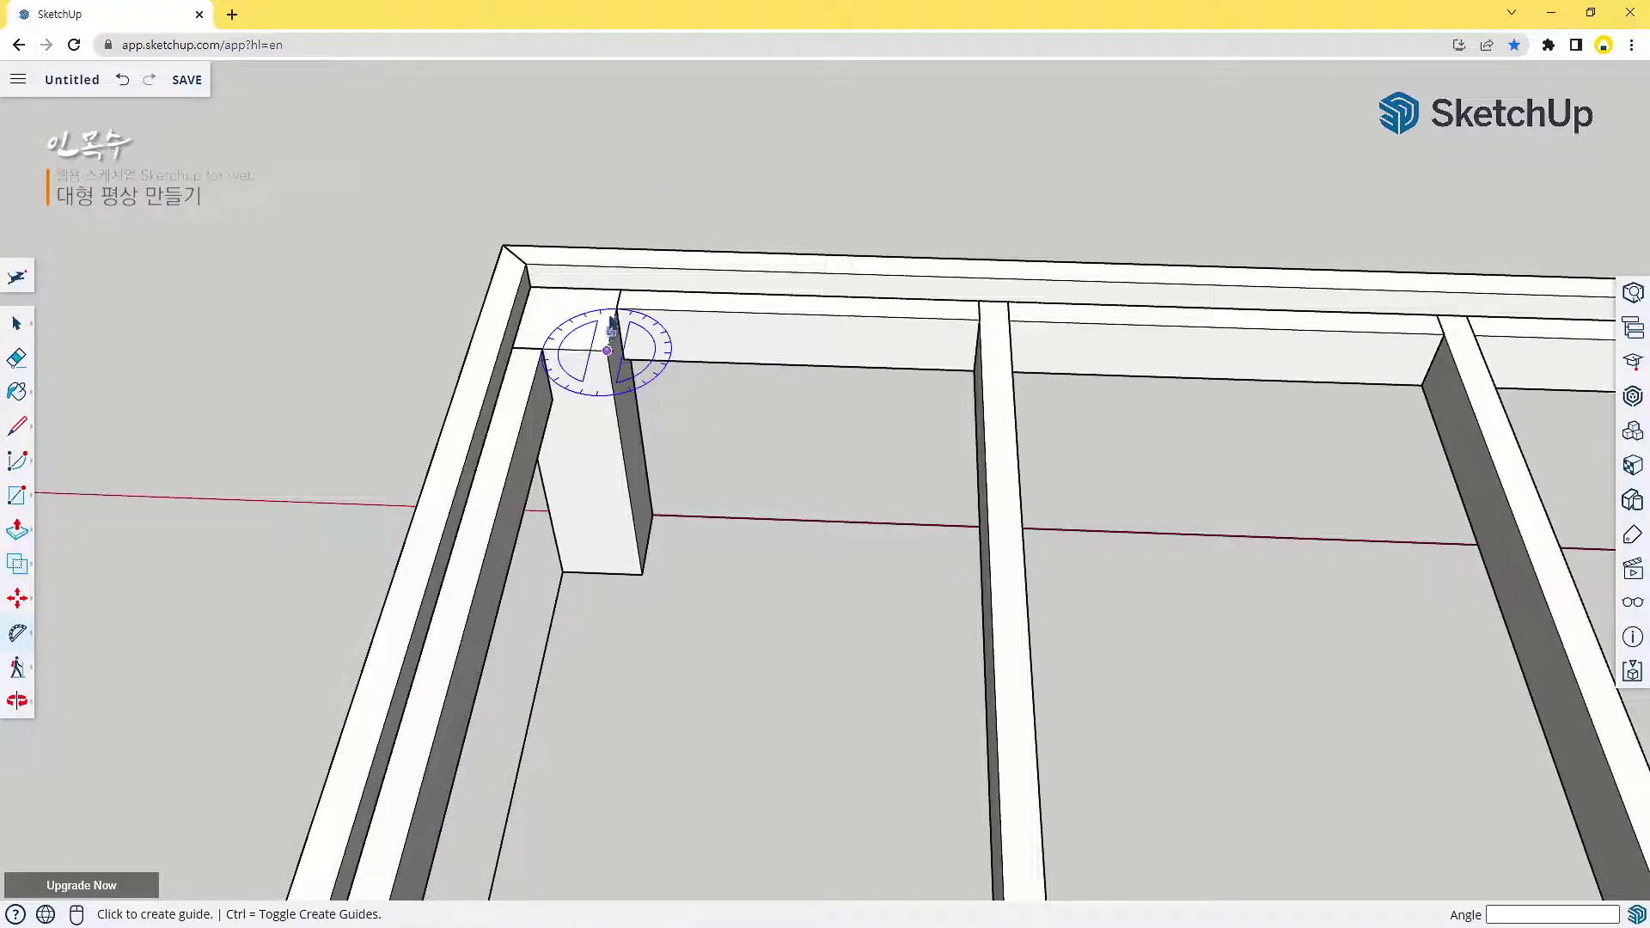
left_click(620, 297)
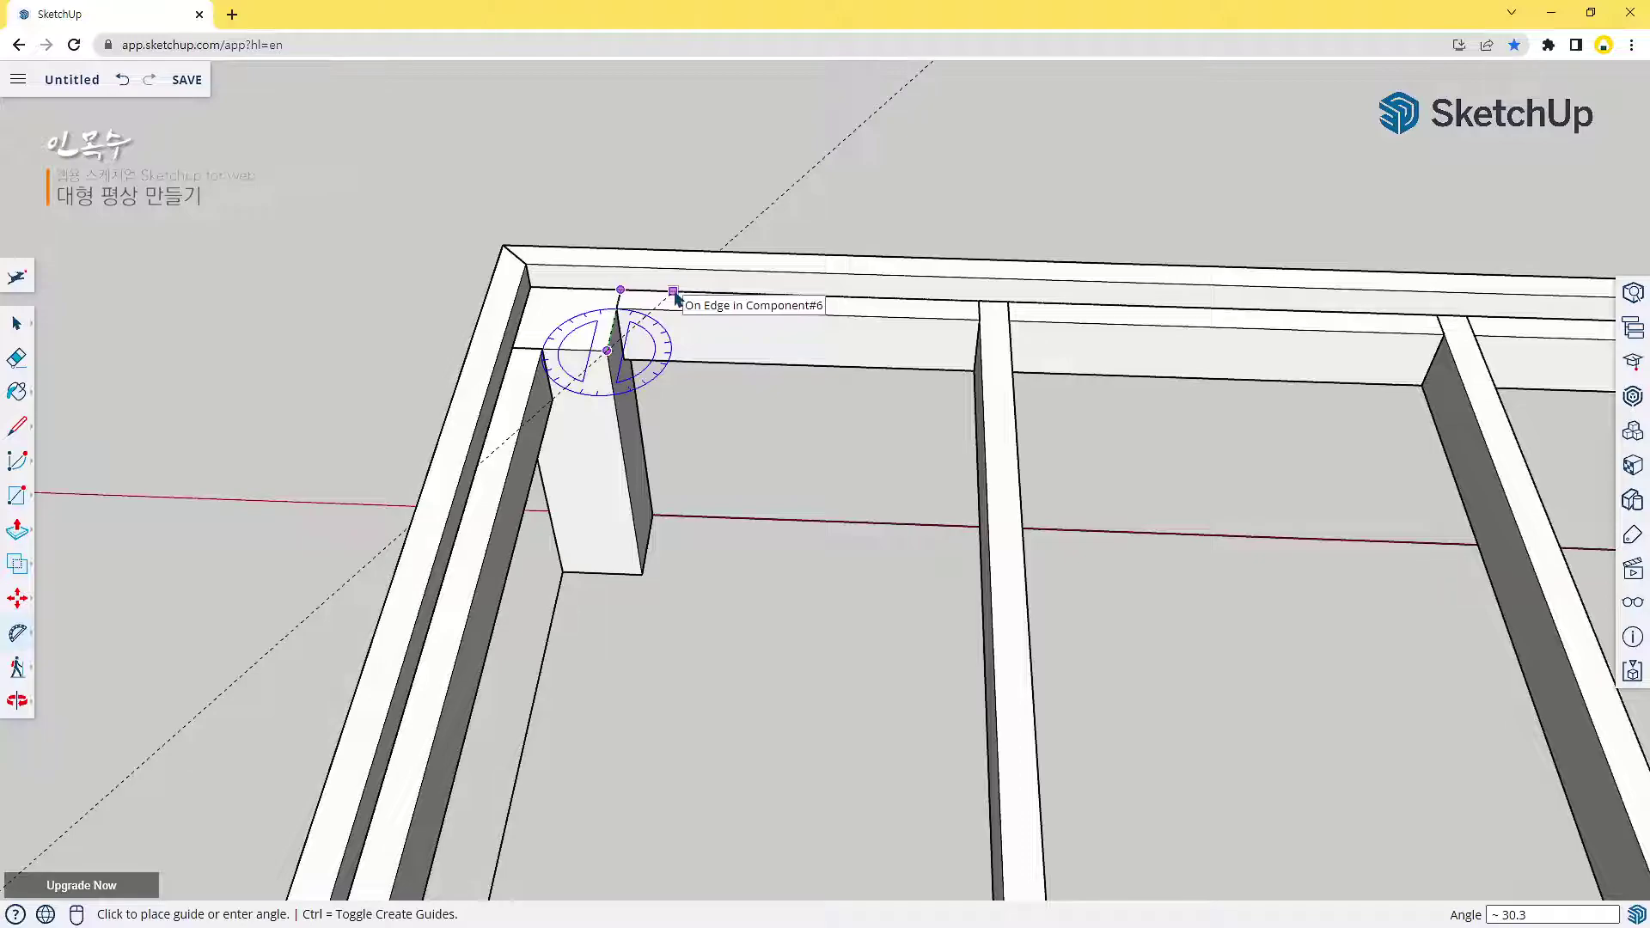
key("Return")
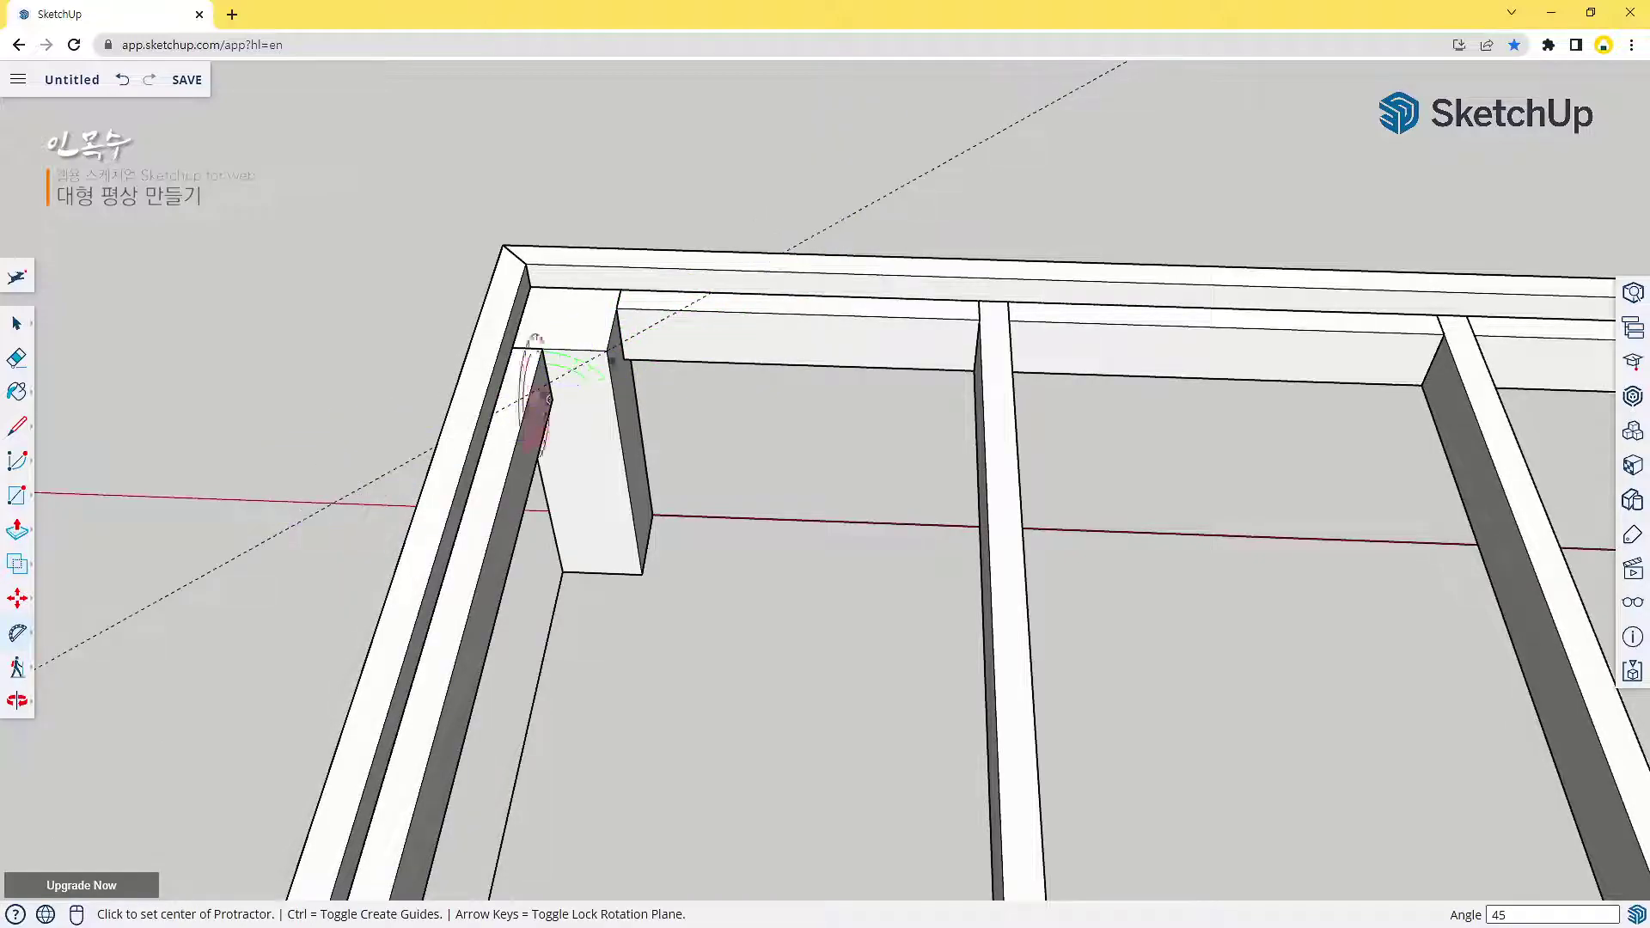
Create a parallel guide offset 89 mm inwards from the 45° guide at the corner leg
scroll(614, 343, "up", 3)
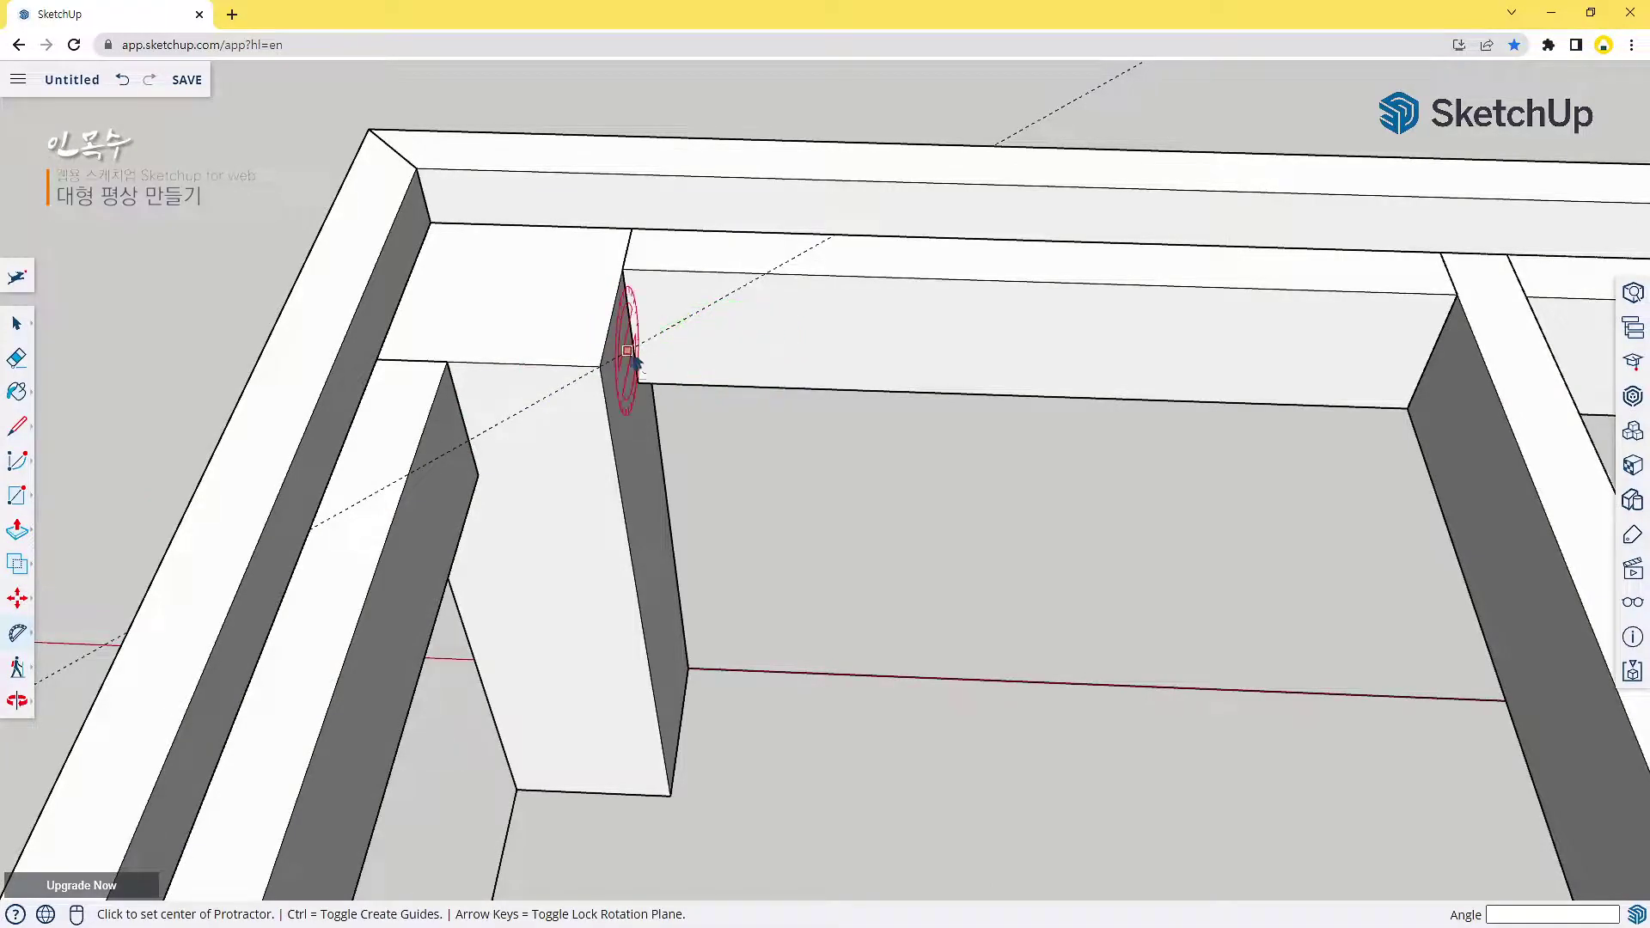
key("t")
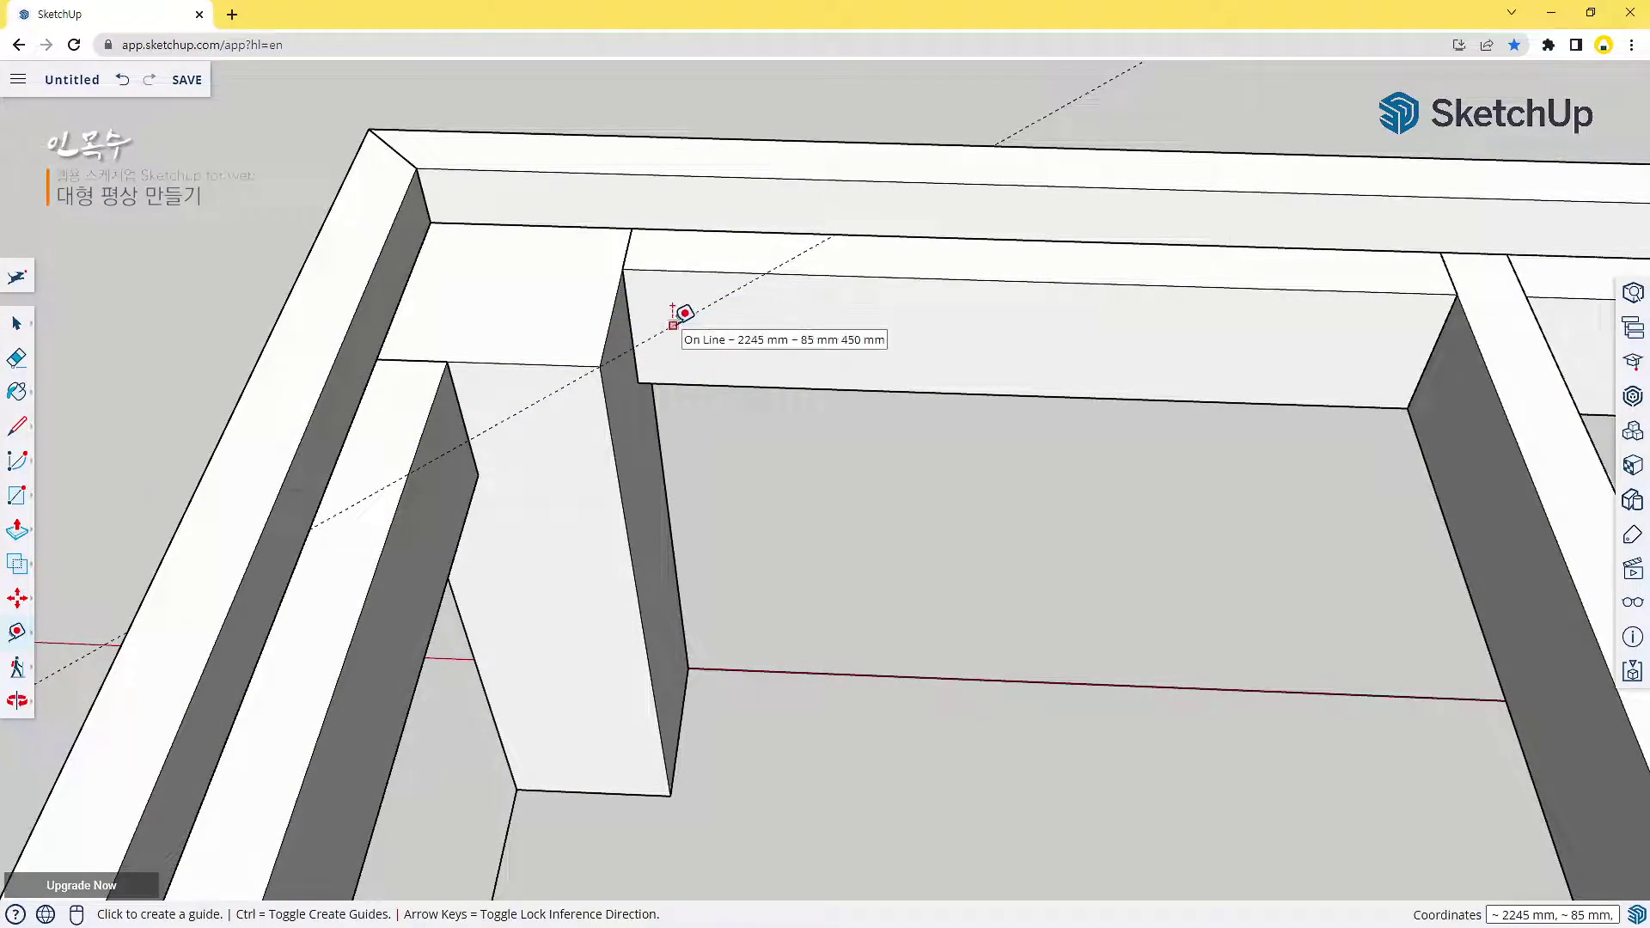
left_click(673, 325)
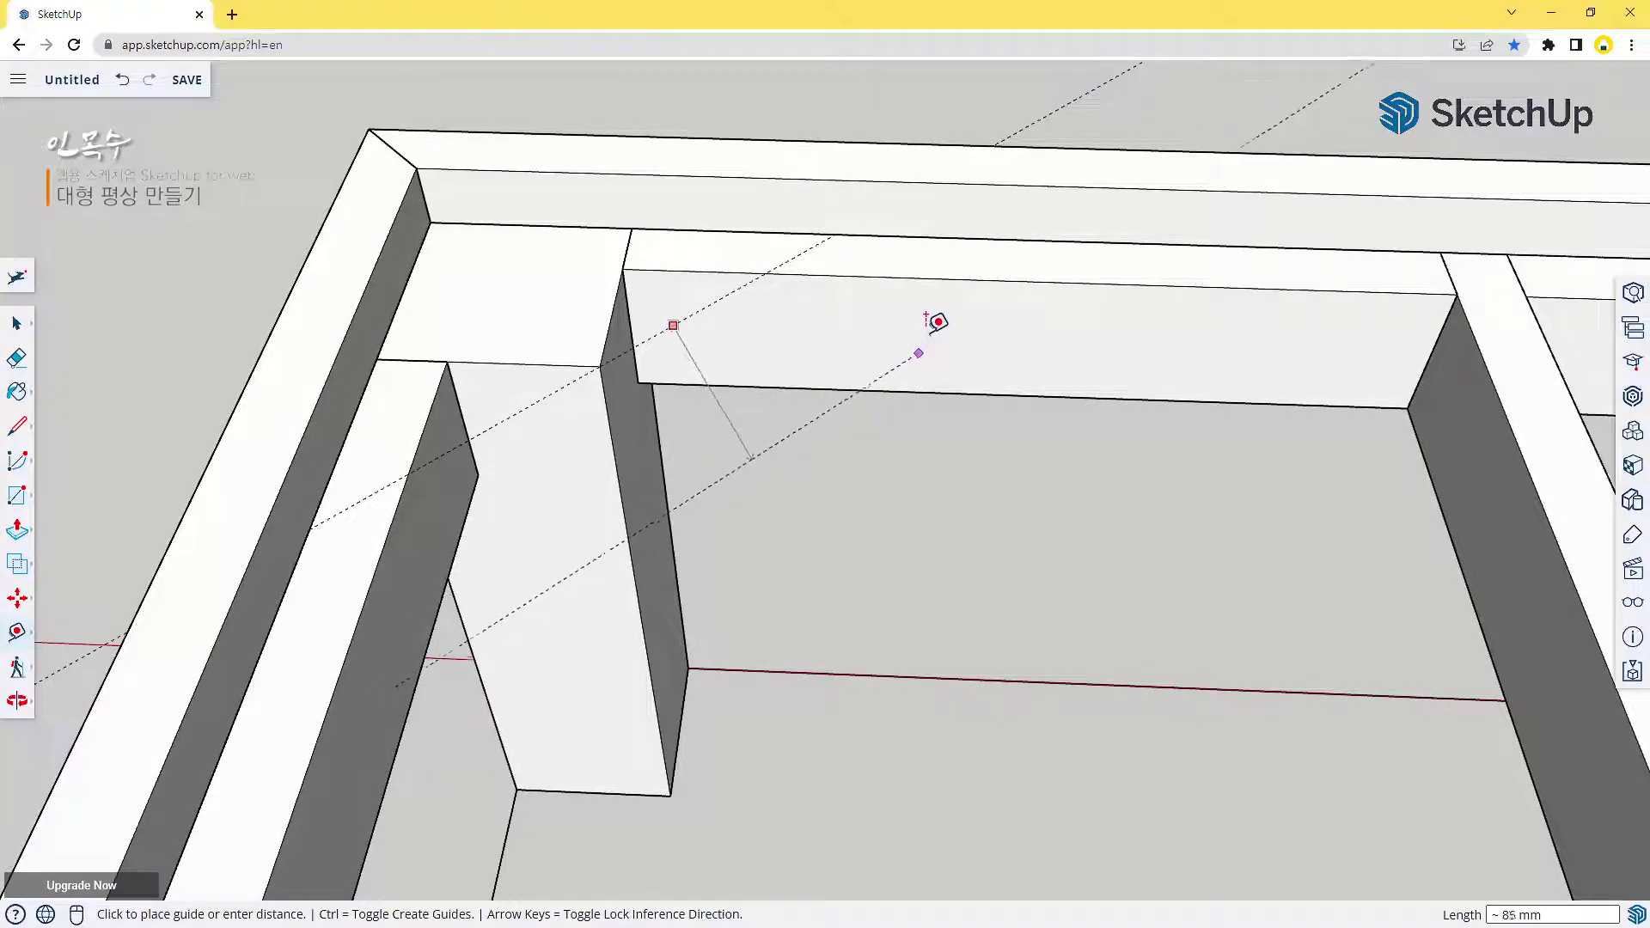
middle_click_drag(912, 545, 953, 524)
middle_click_drag(799, 471, 864, 521)
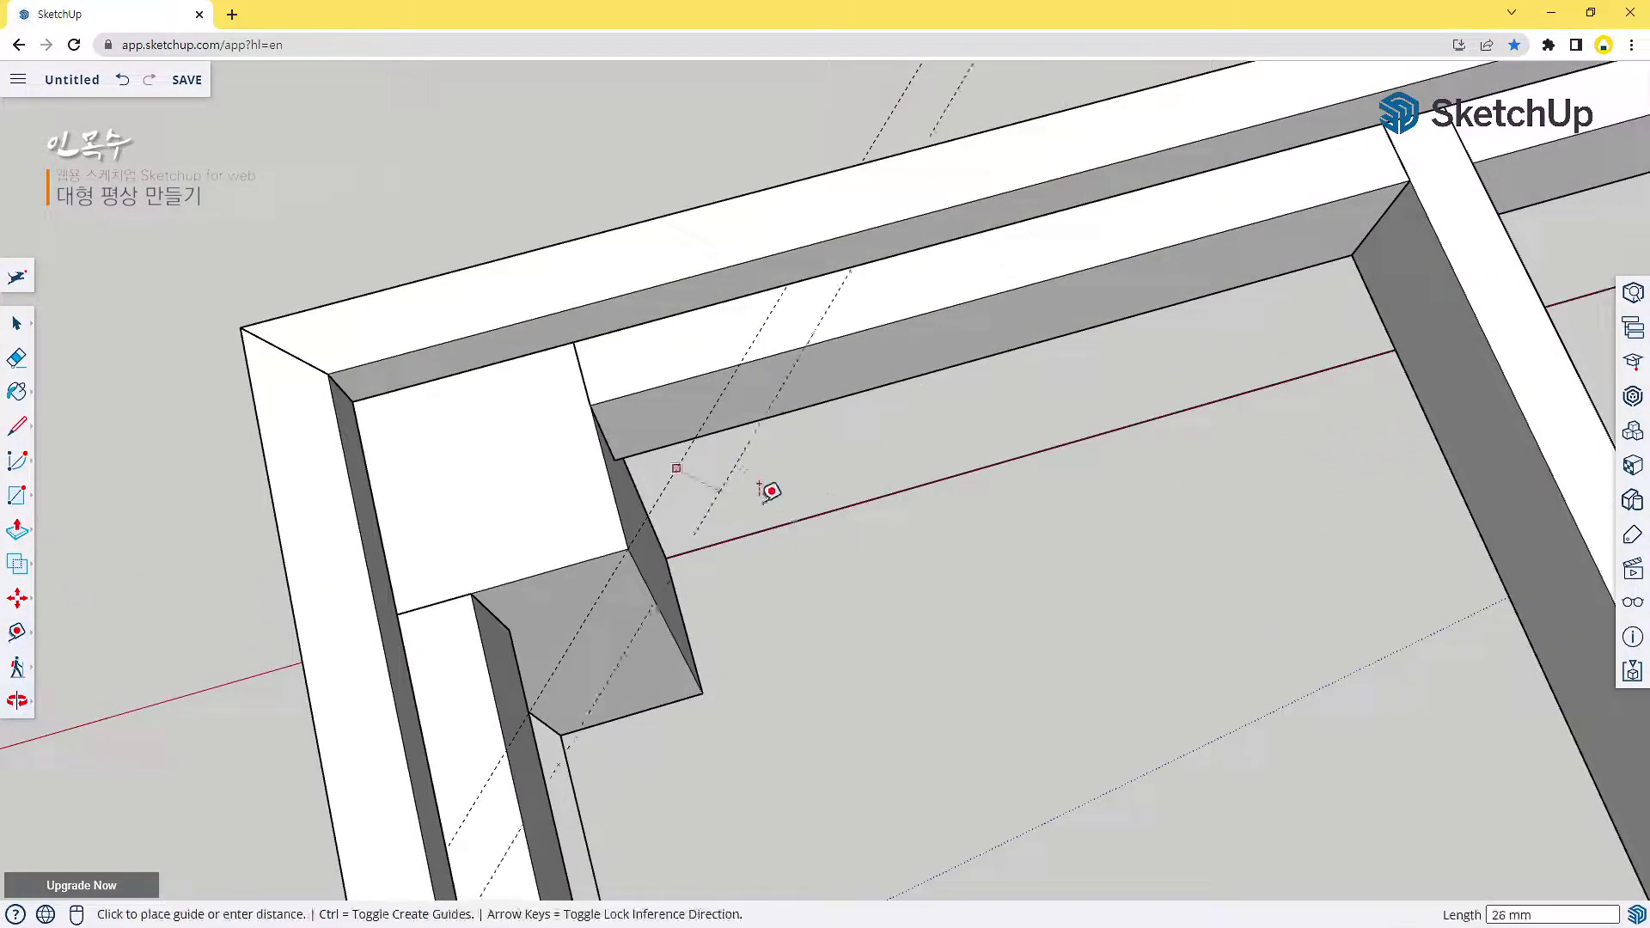
left_click(816, 513)
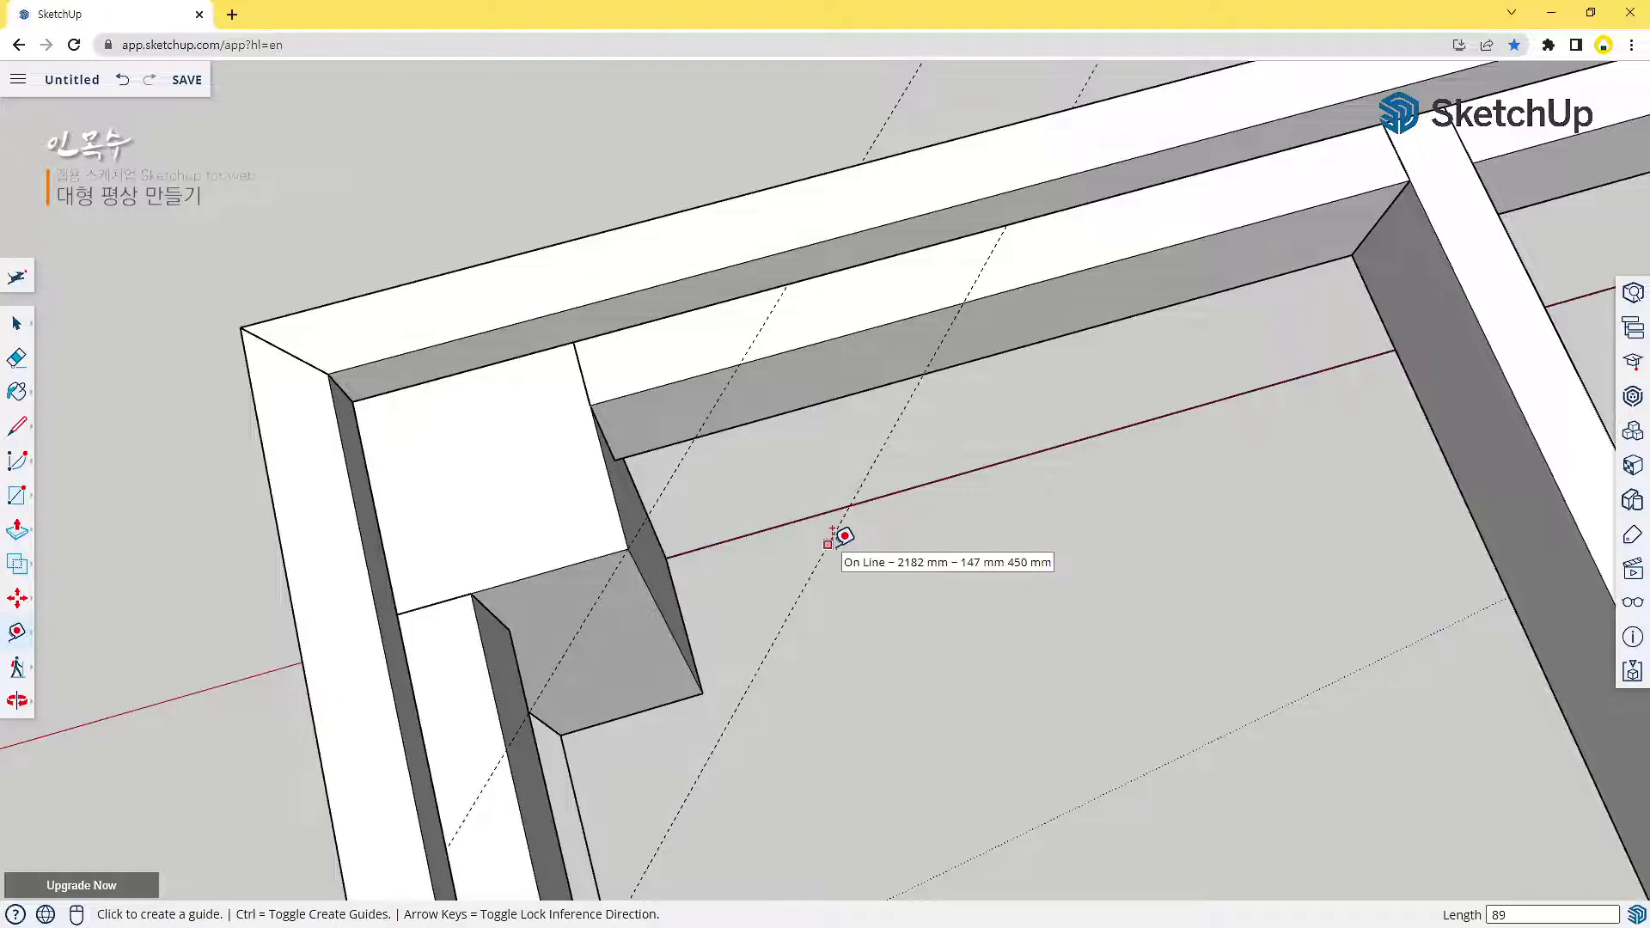
Outline the corner brace's top face with lines along both 45° guides, ending at the guides' intersections with the inner rail edges
key("l")
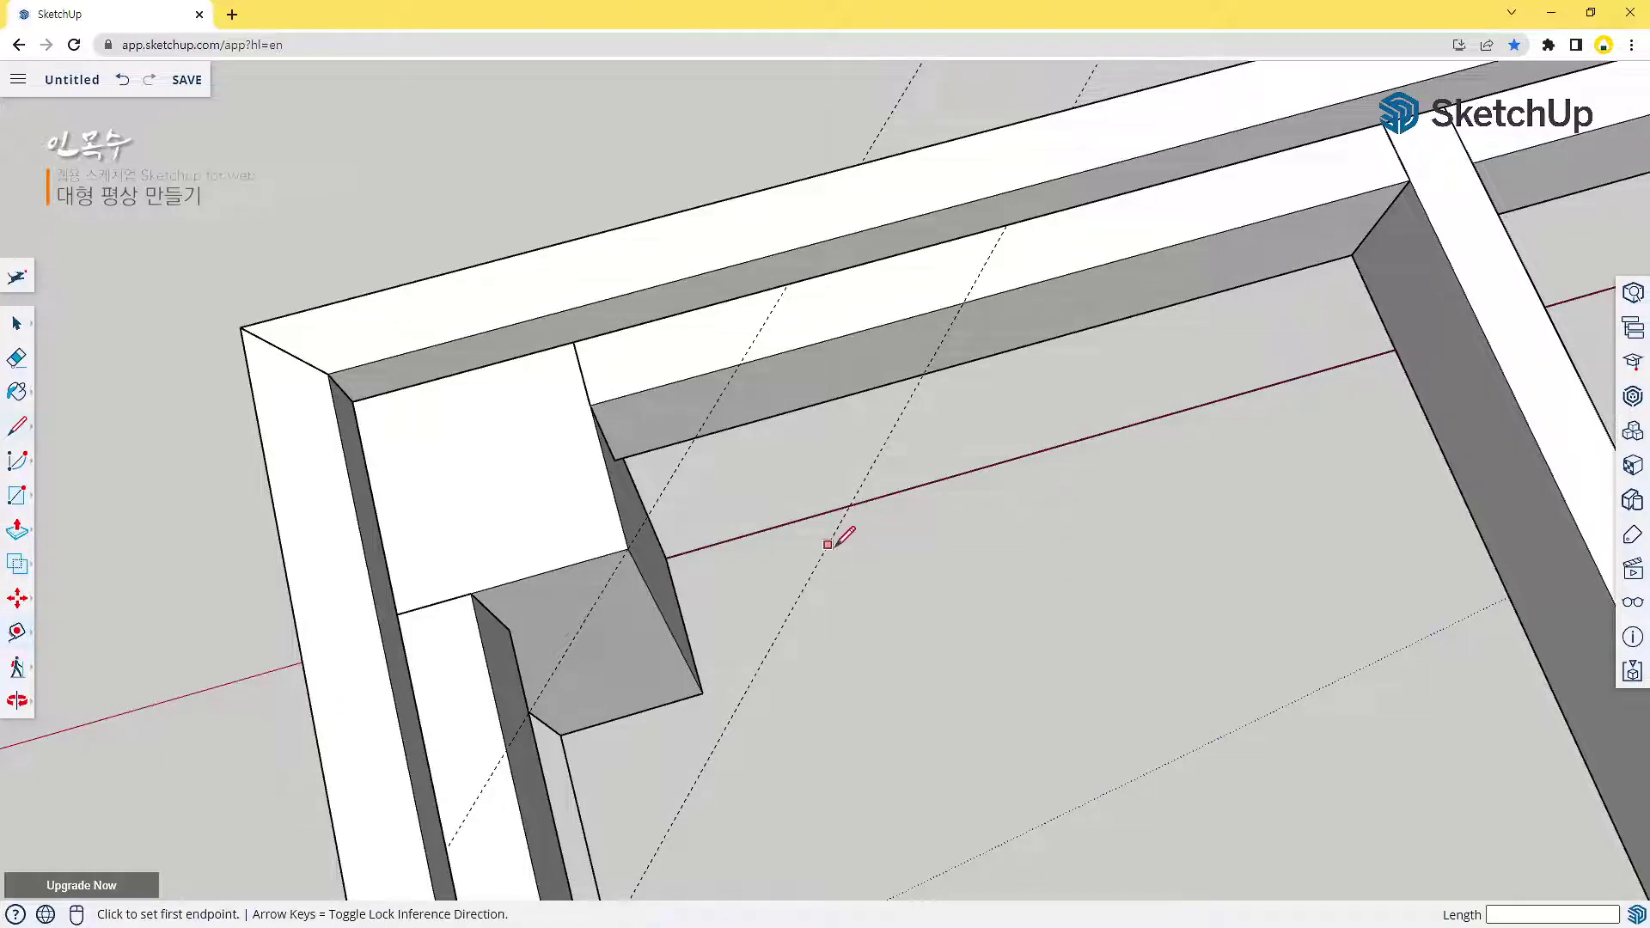
left_click(732, 366)
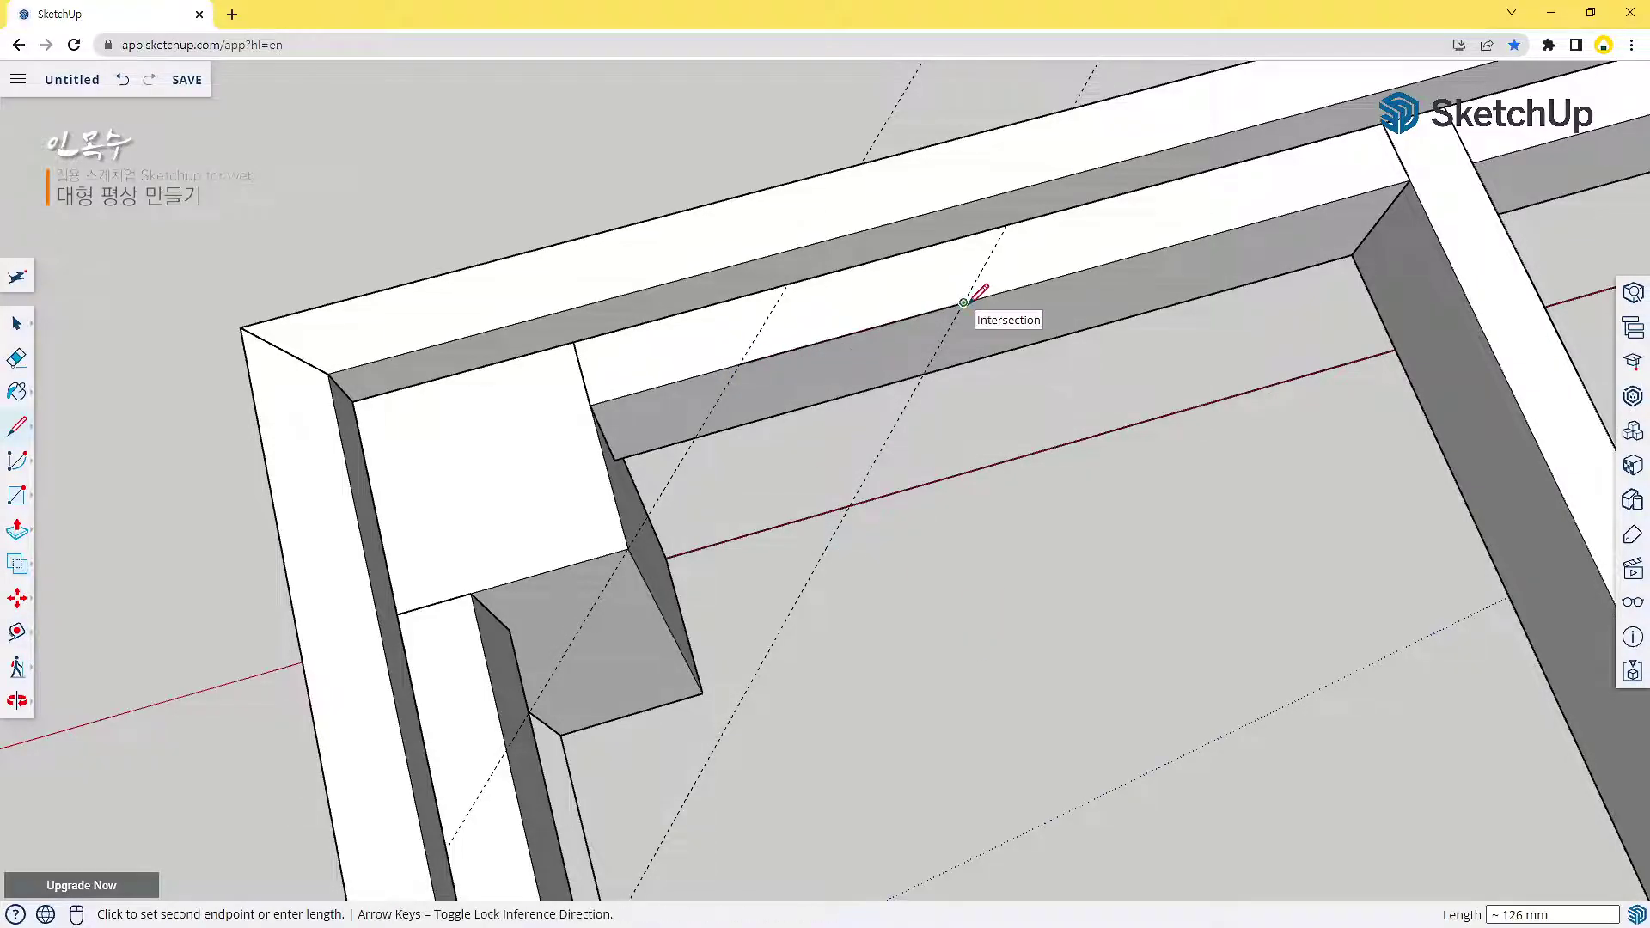
scroll(817, 601, "up", 5)
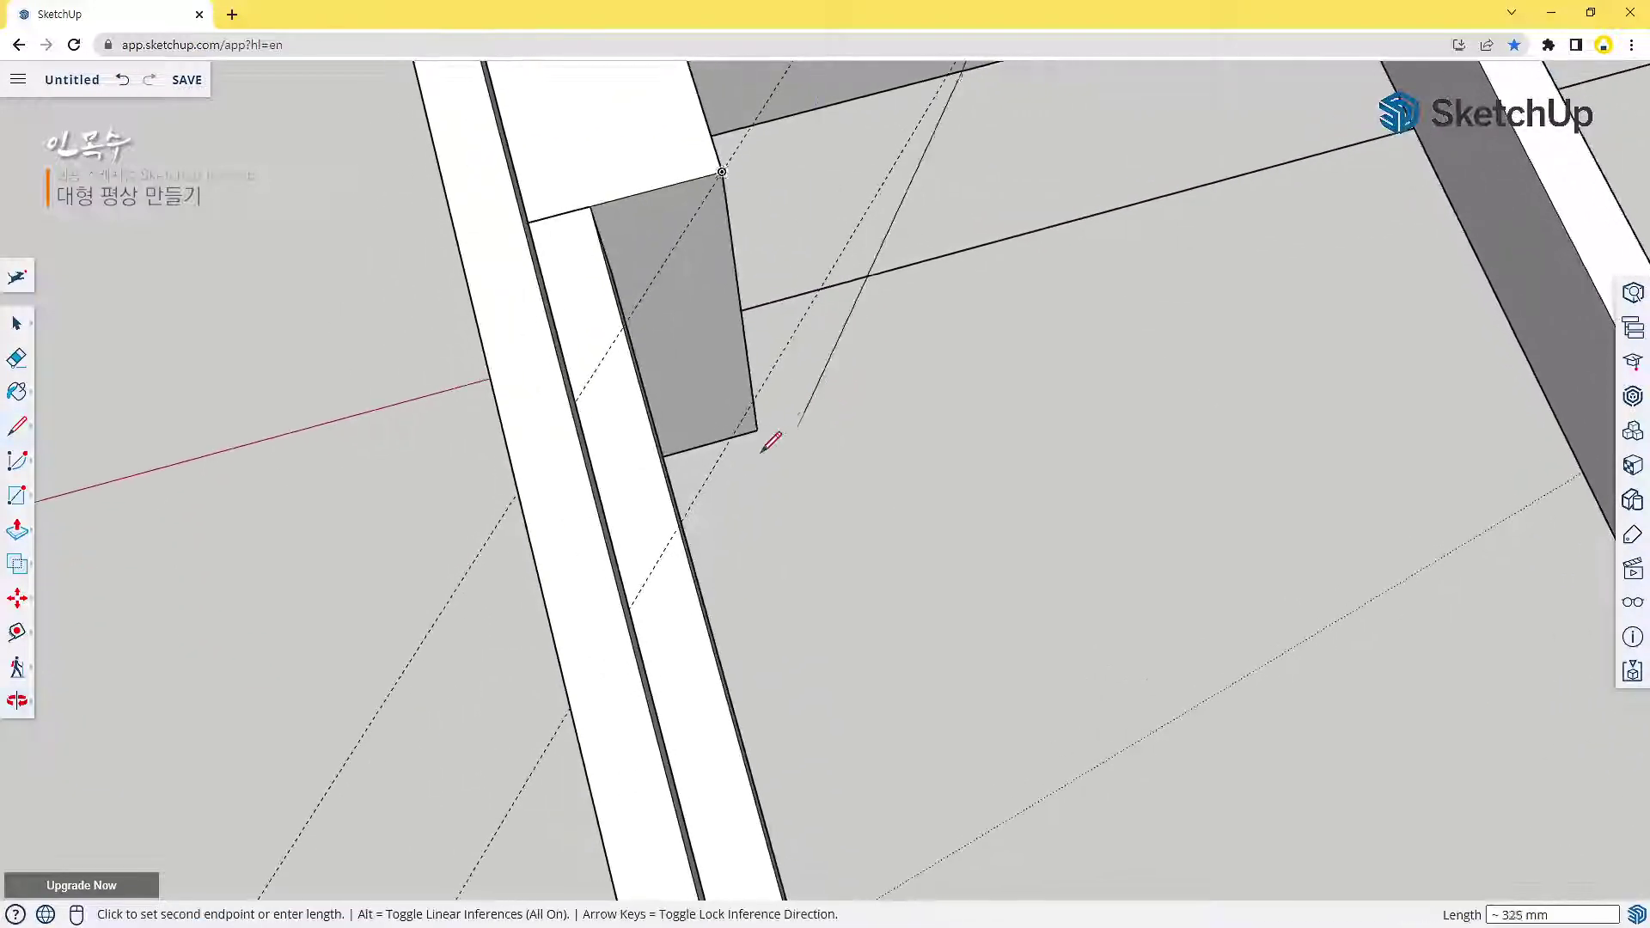
left_click(680, 522)
left_click(624, 326)
middle_click_drag(736, 287, 696, 344)
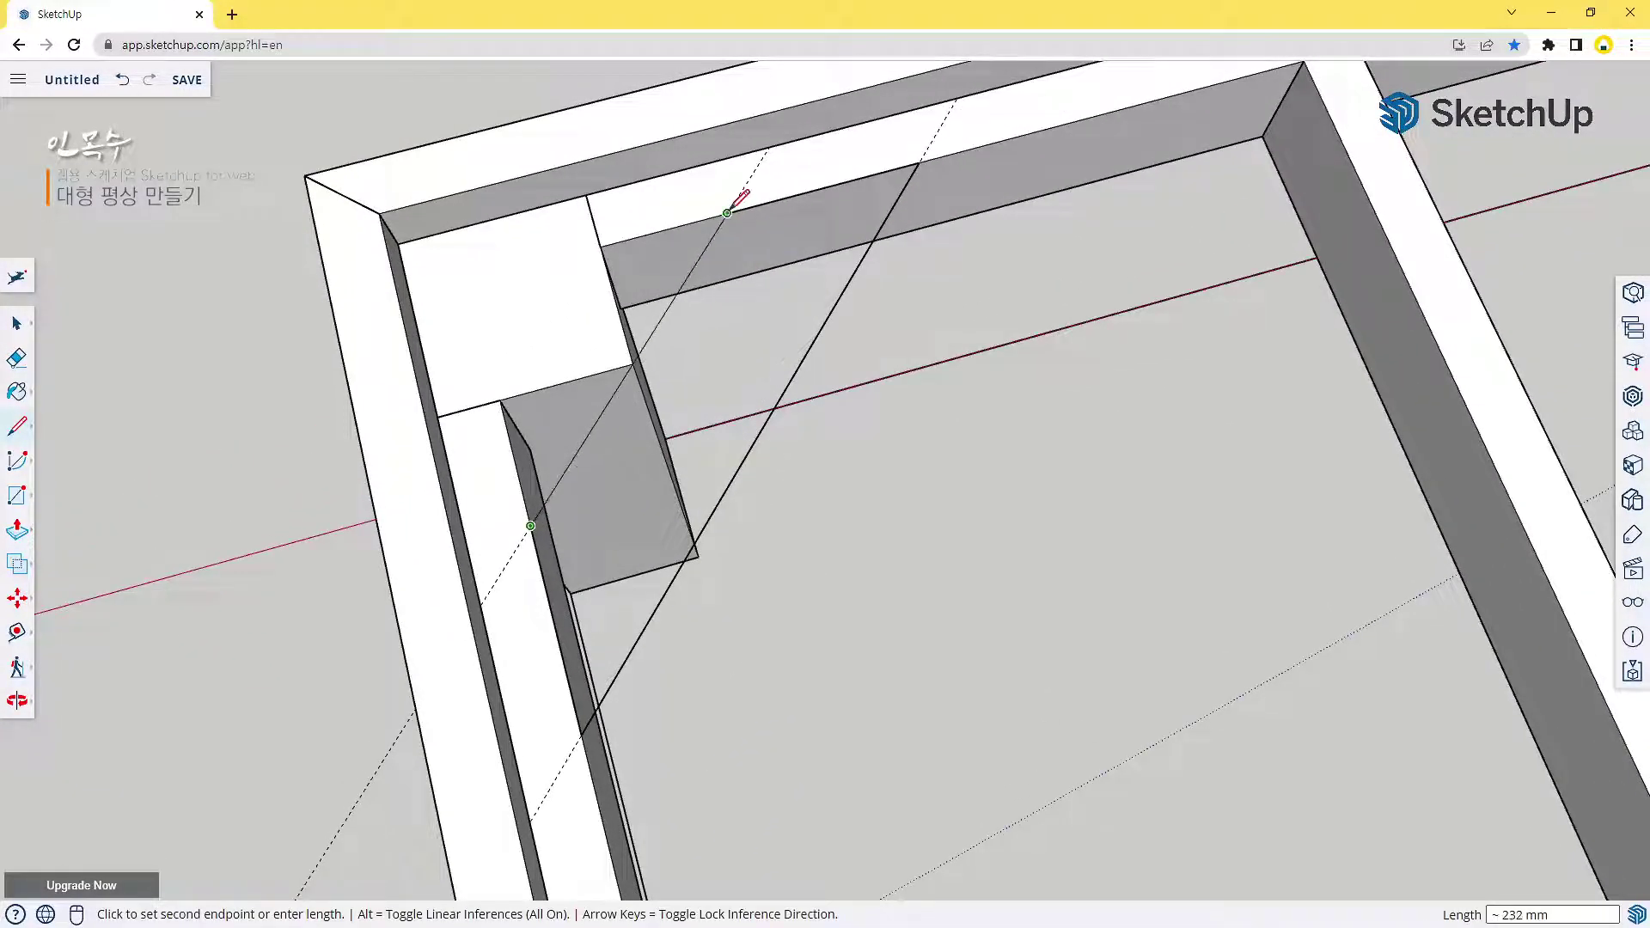
left_click(727, 212)
Push/Pull the diagonal brace face 38 mm downwards
middle_click_drag(1002, 597, 668, 387)
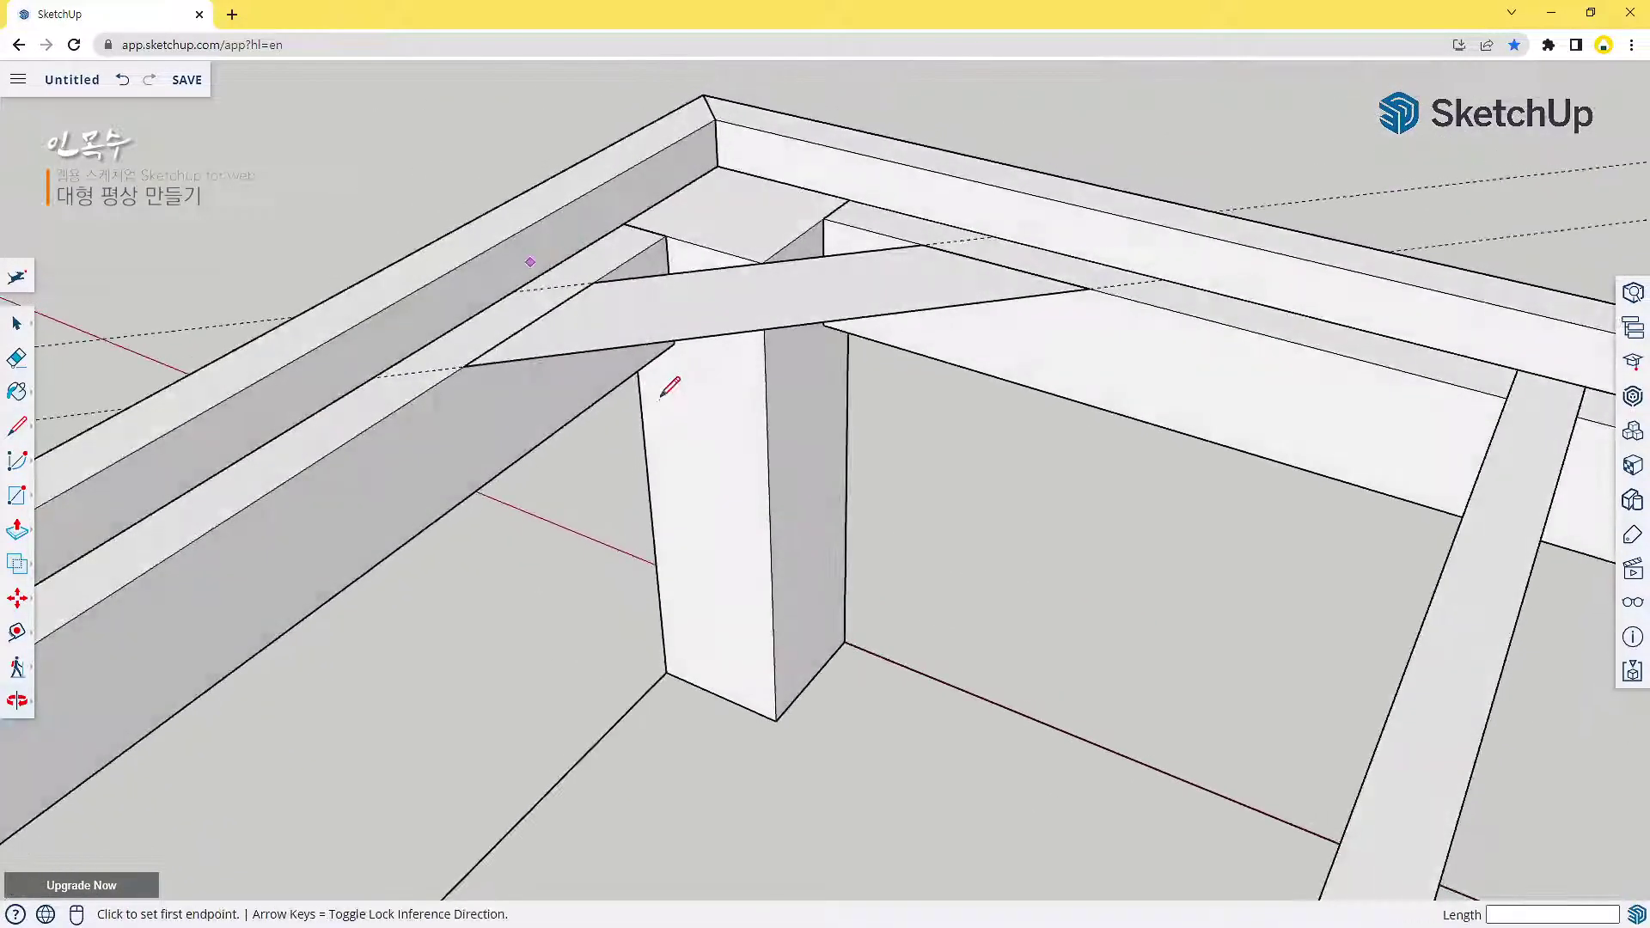
middle_click_drag(737, 482, 736, 431)
key("p")
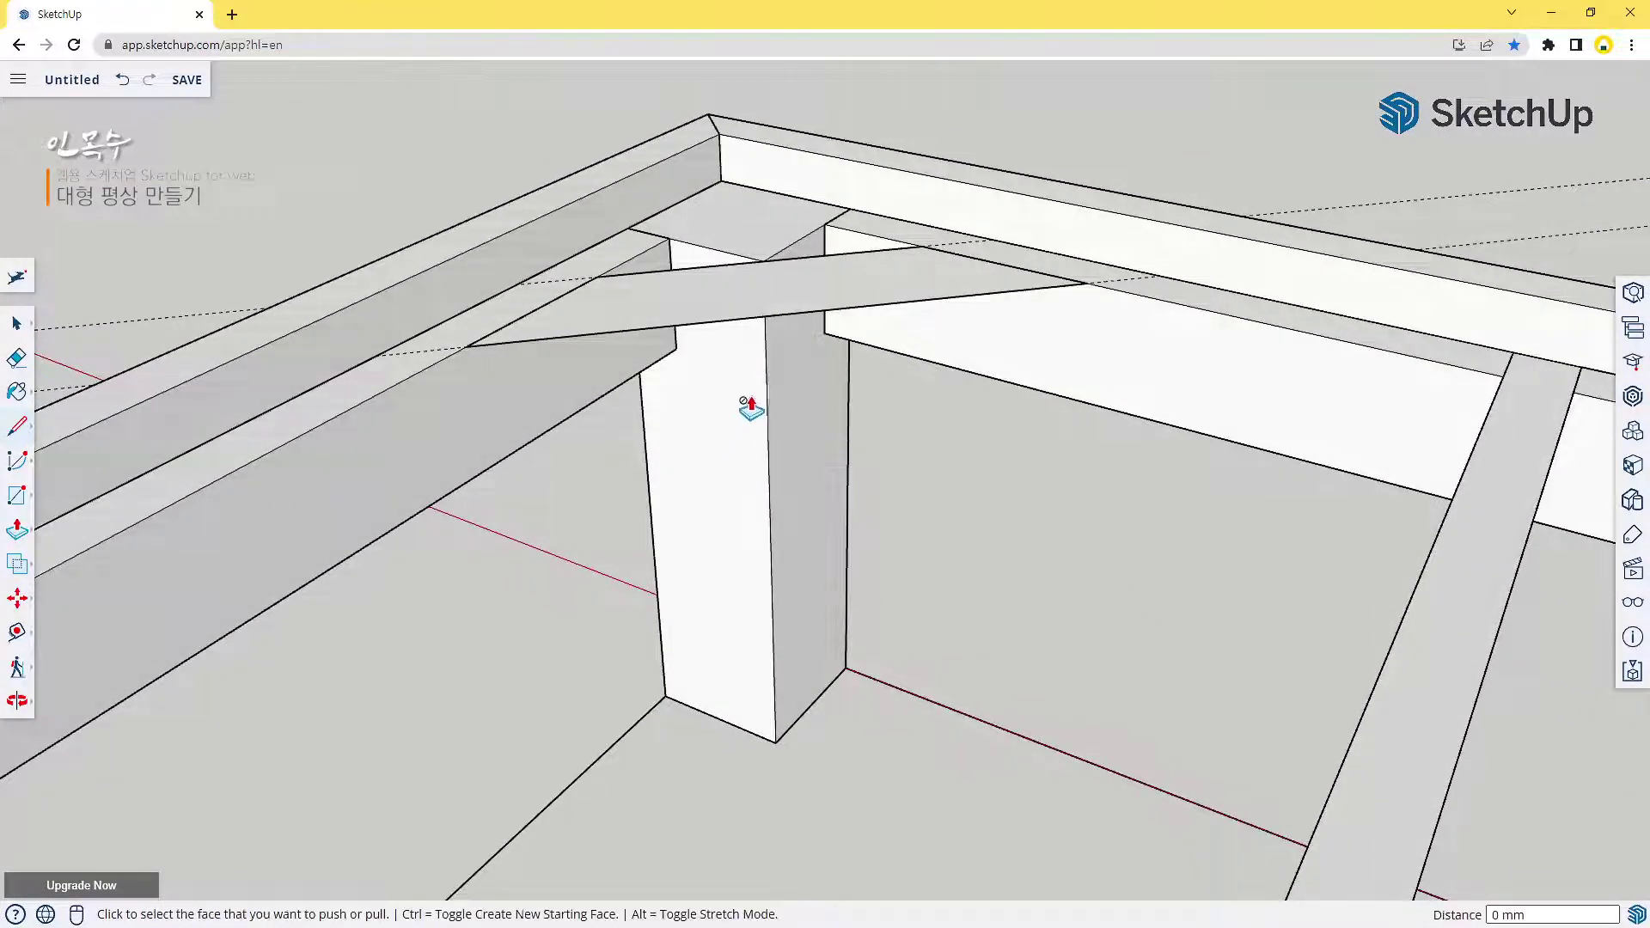
left_click(765, 309)
left_click(780, 375)
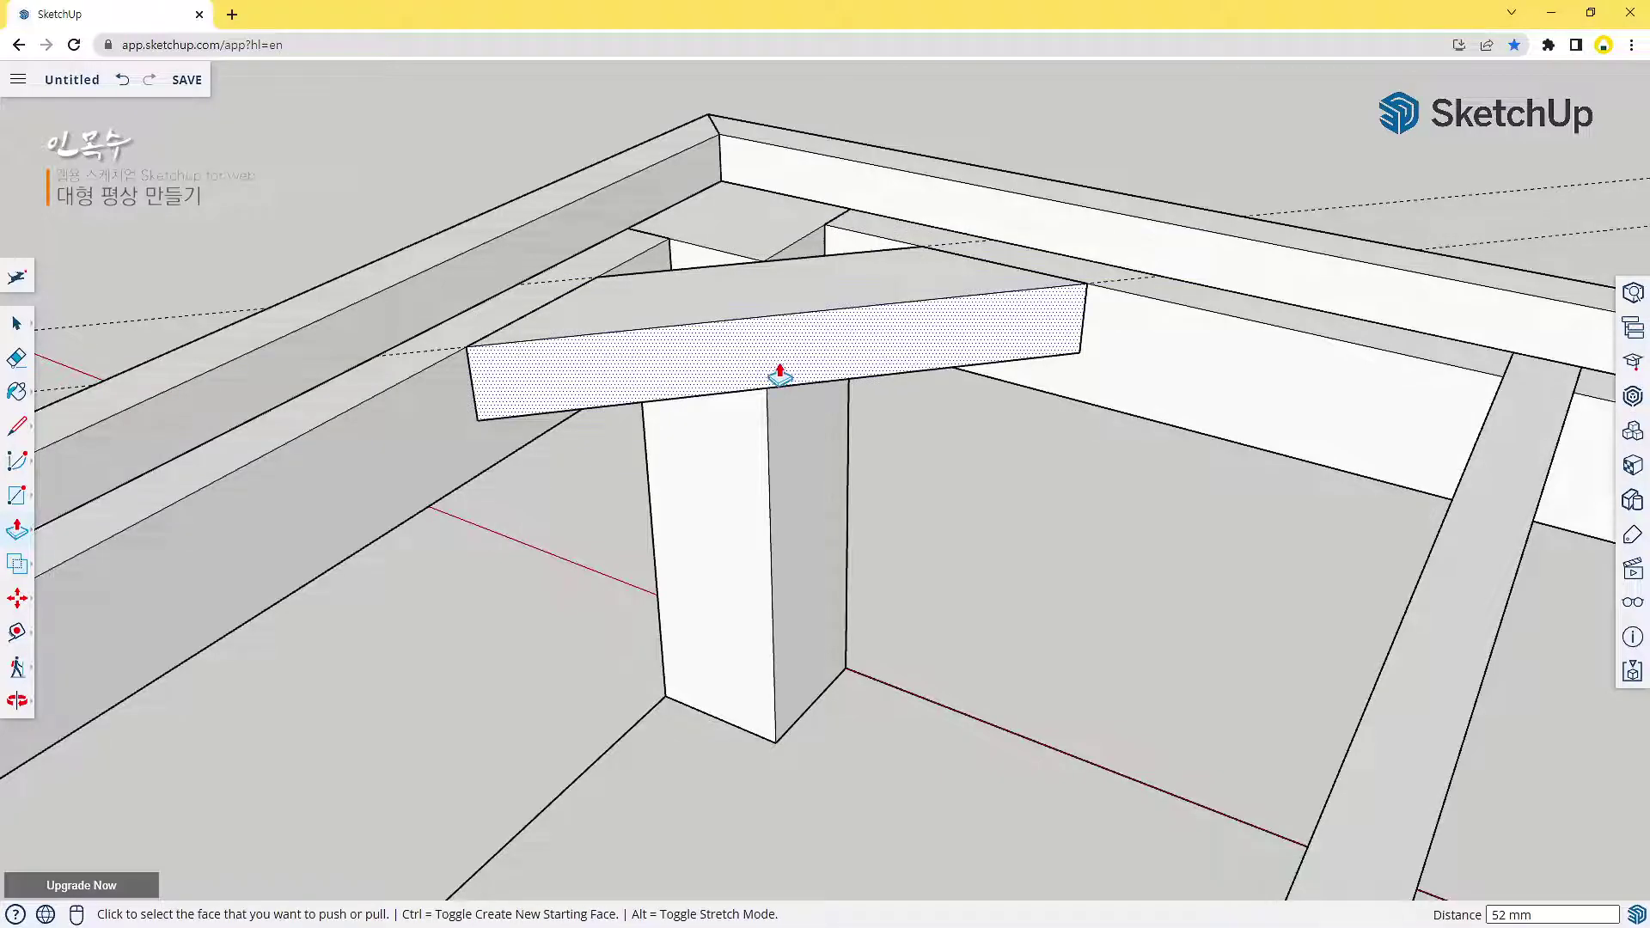
key("Return")
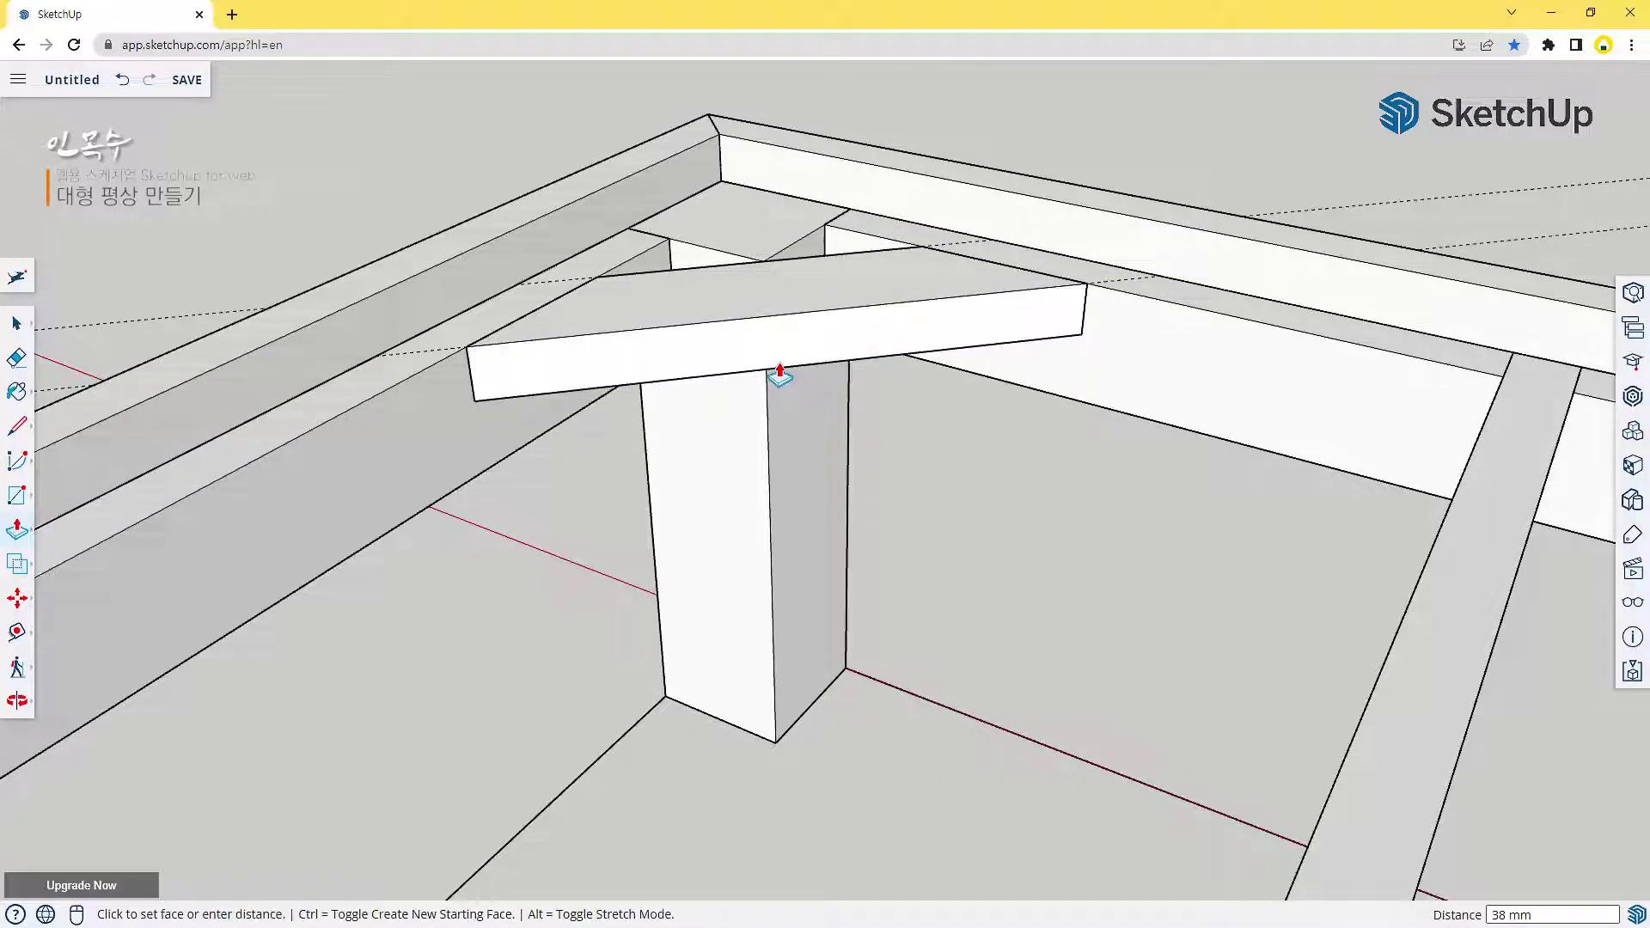
Select the whole corner brace and turn it into a component
key("space")
triple_click(792, 342)
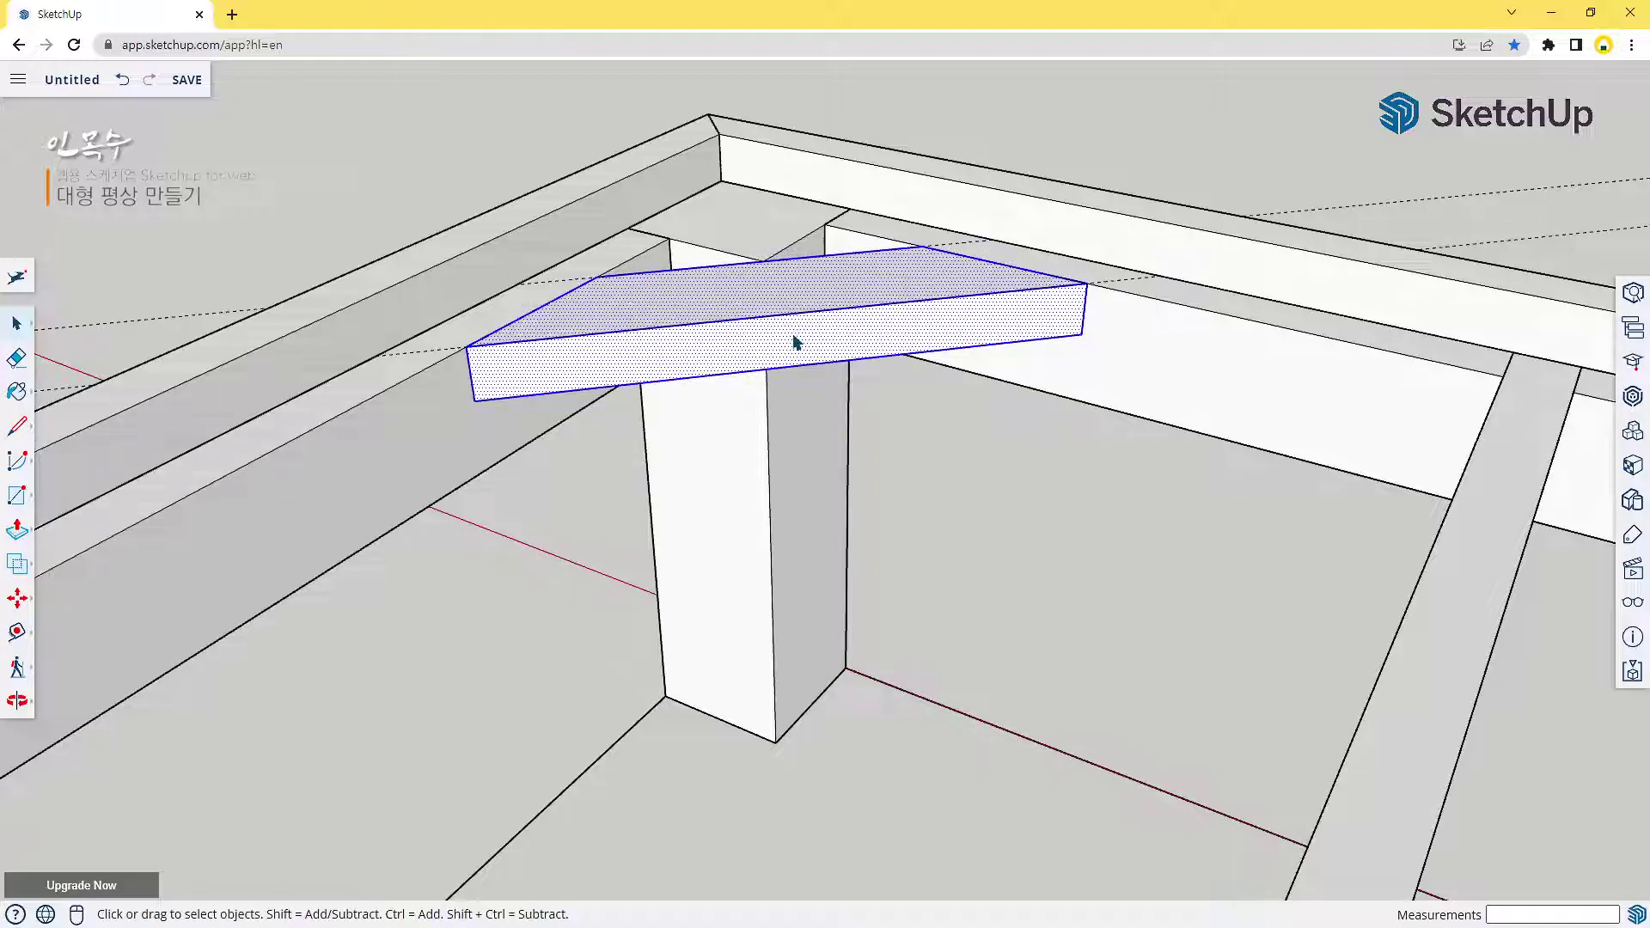
key("g")
left_click(940, 693)
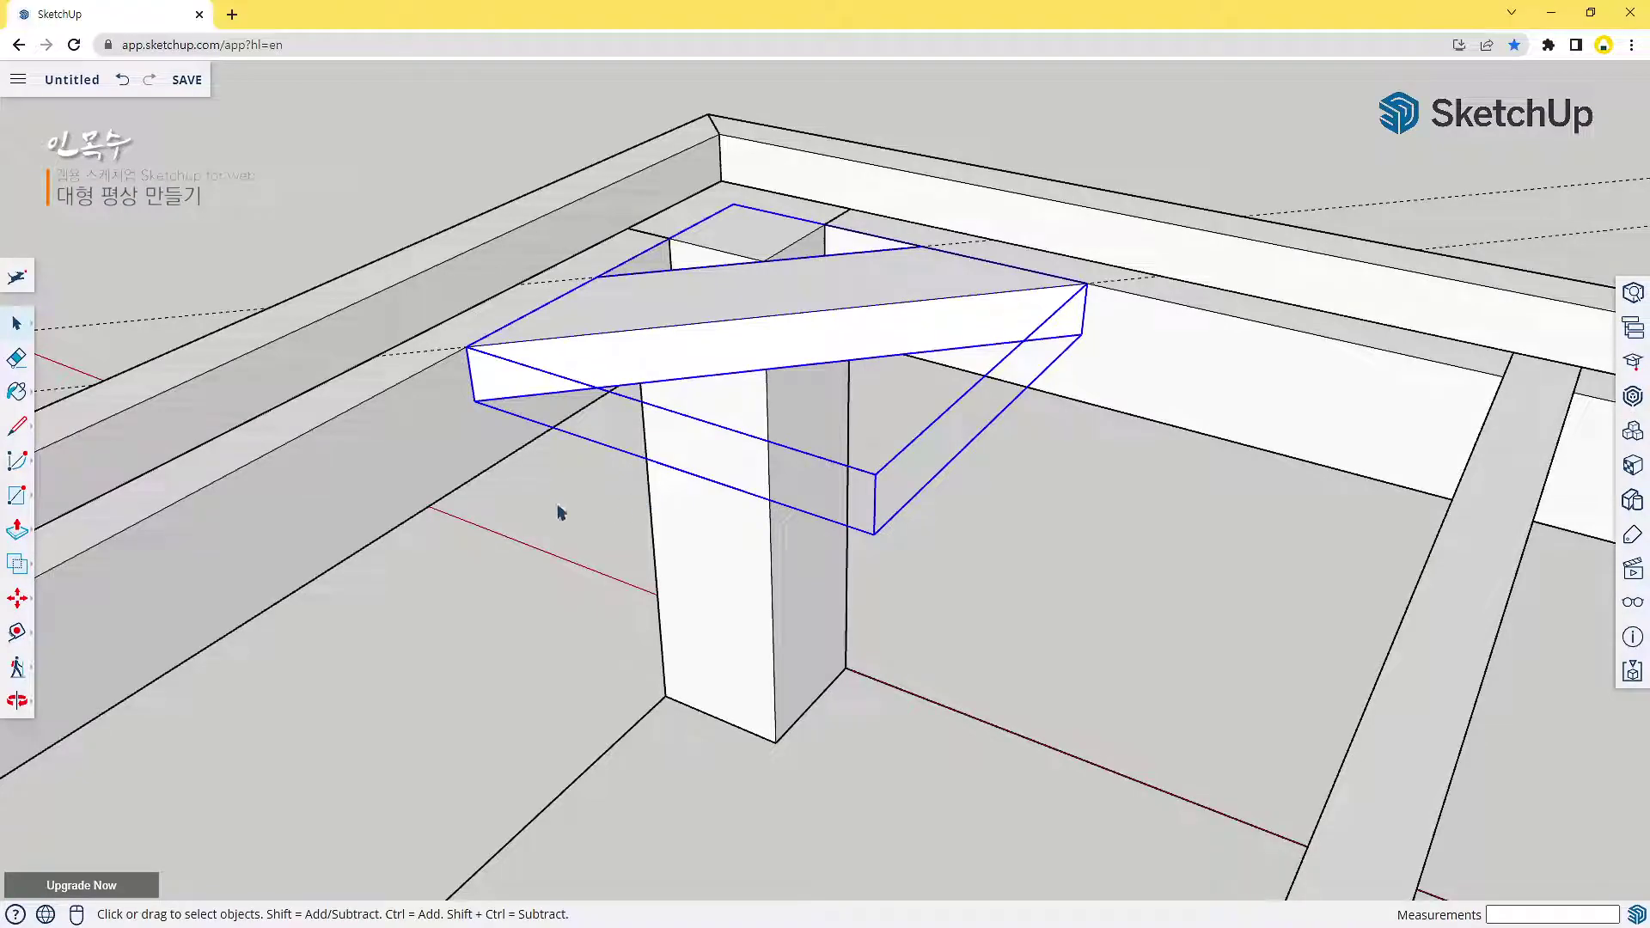
Copy the corner brace about 2034 mm along the short rail to the other corner leg
middle_click_drag(558, 513, 693, 497)
scroll(611, 438, "down", 6)
scroll(687, 489, "up", 3)
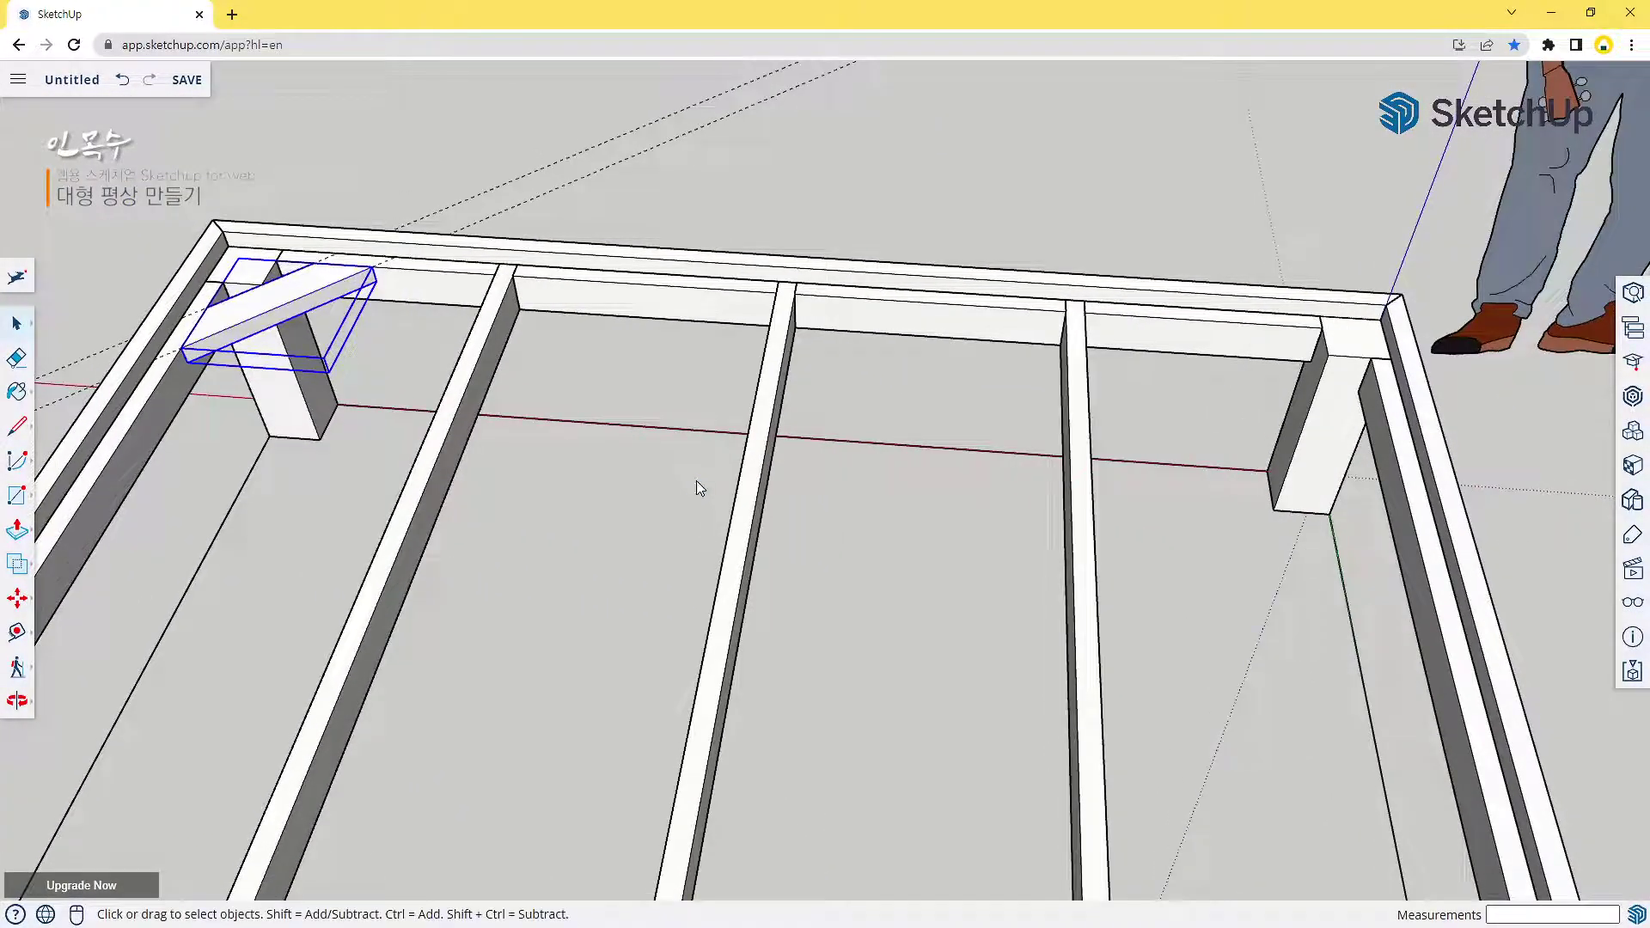
key("m")
key("ctrl")
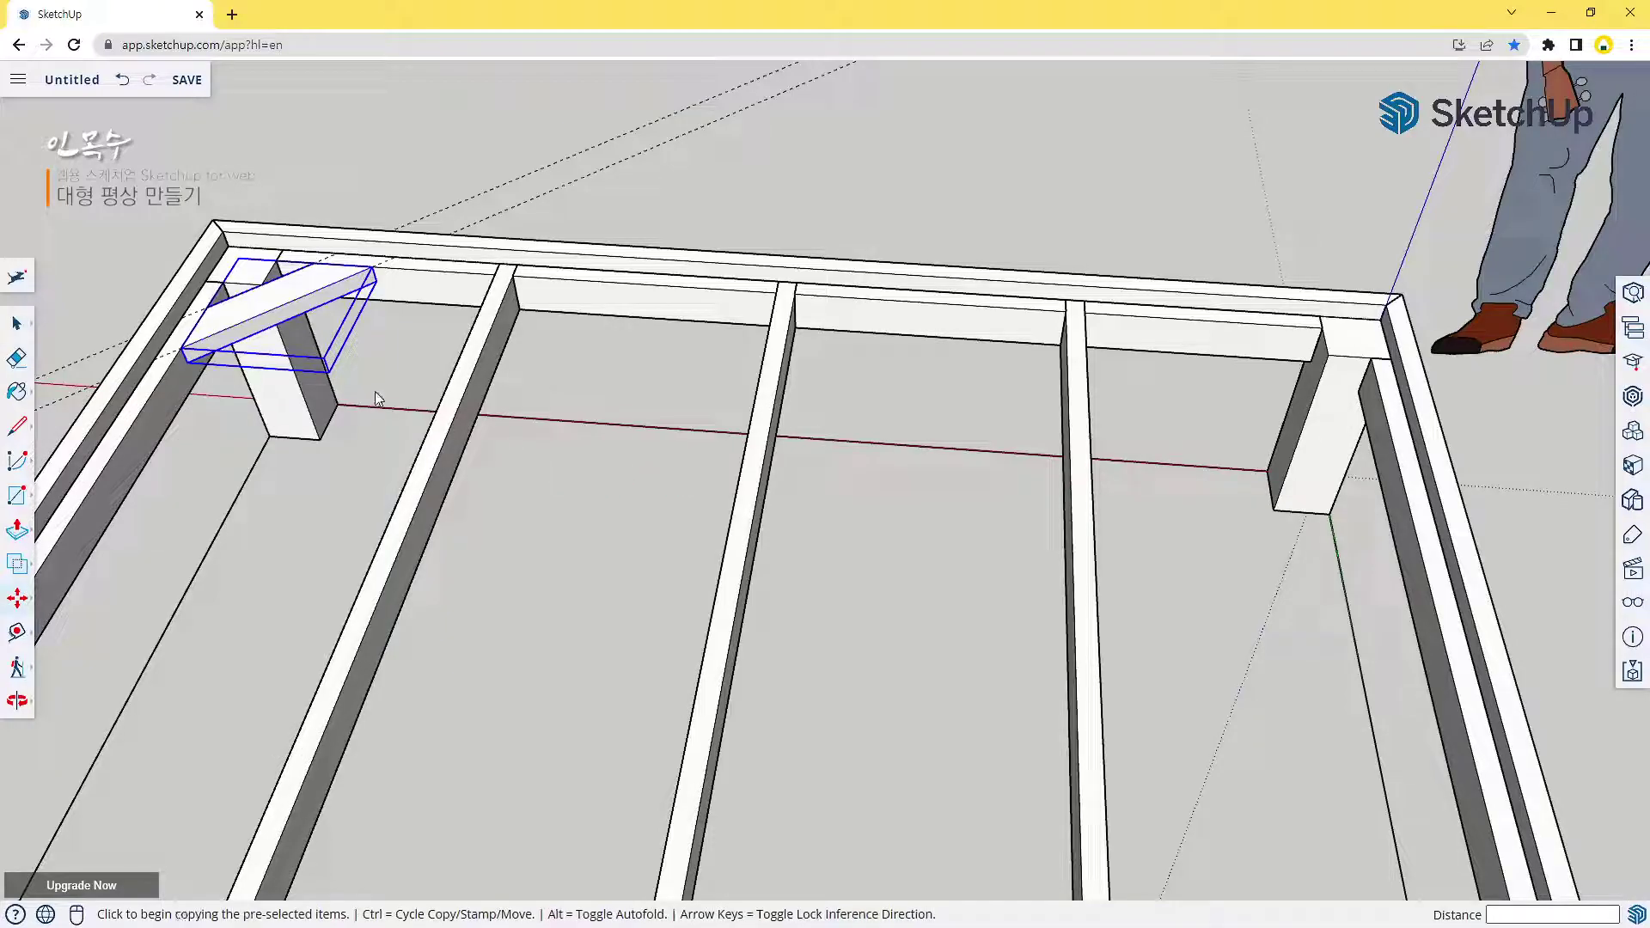
left_click(325, 352)
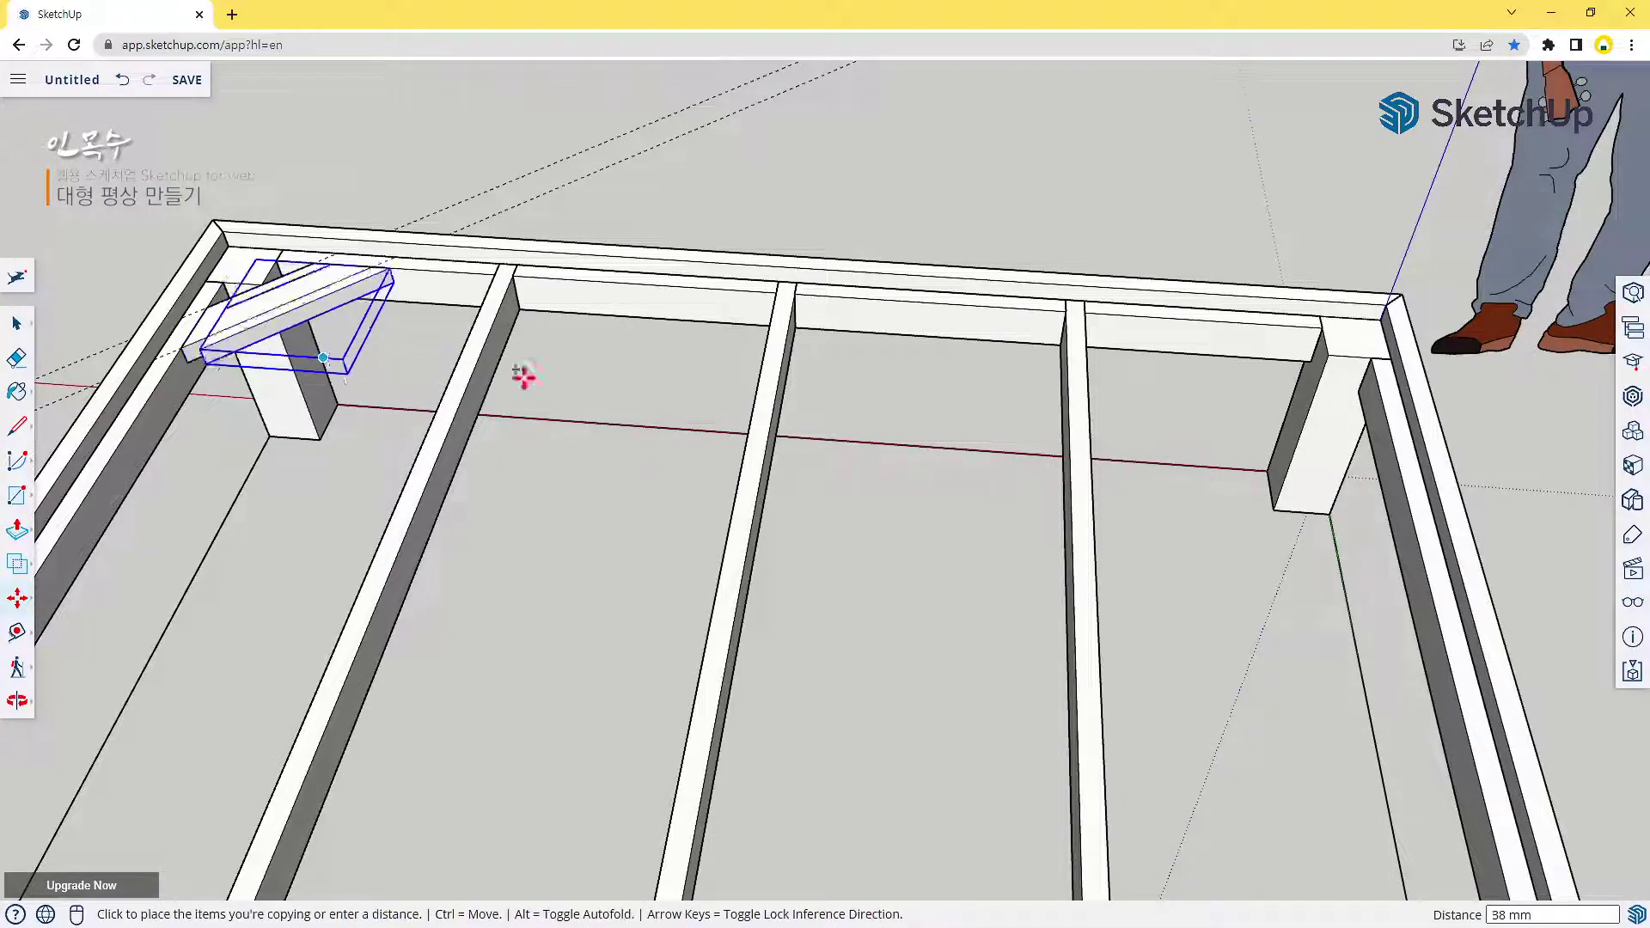
left_click(1398, 439)
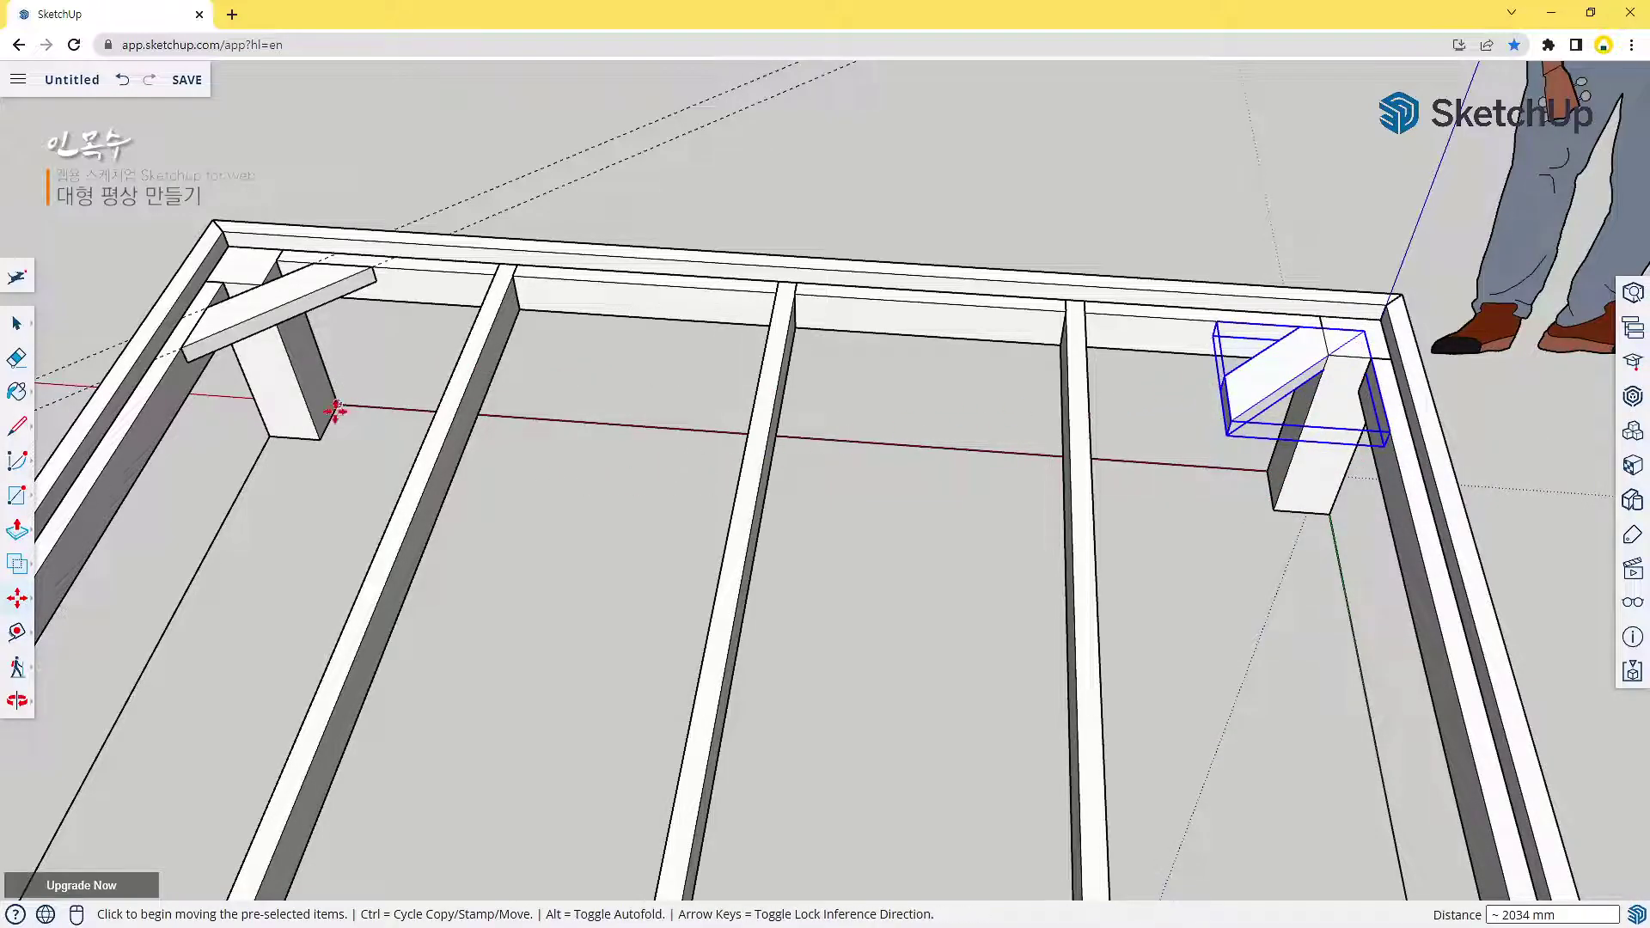
Flip the copied brace along the component's red axis
right_click(1277, 360)
mouse_move(1337, 850)
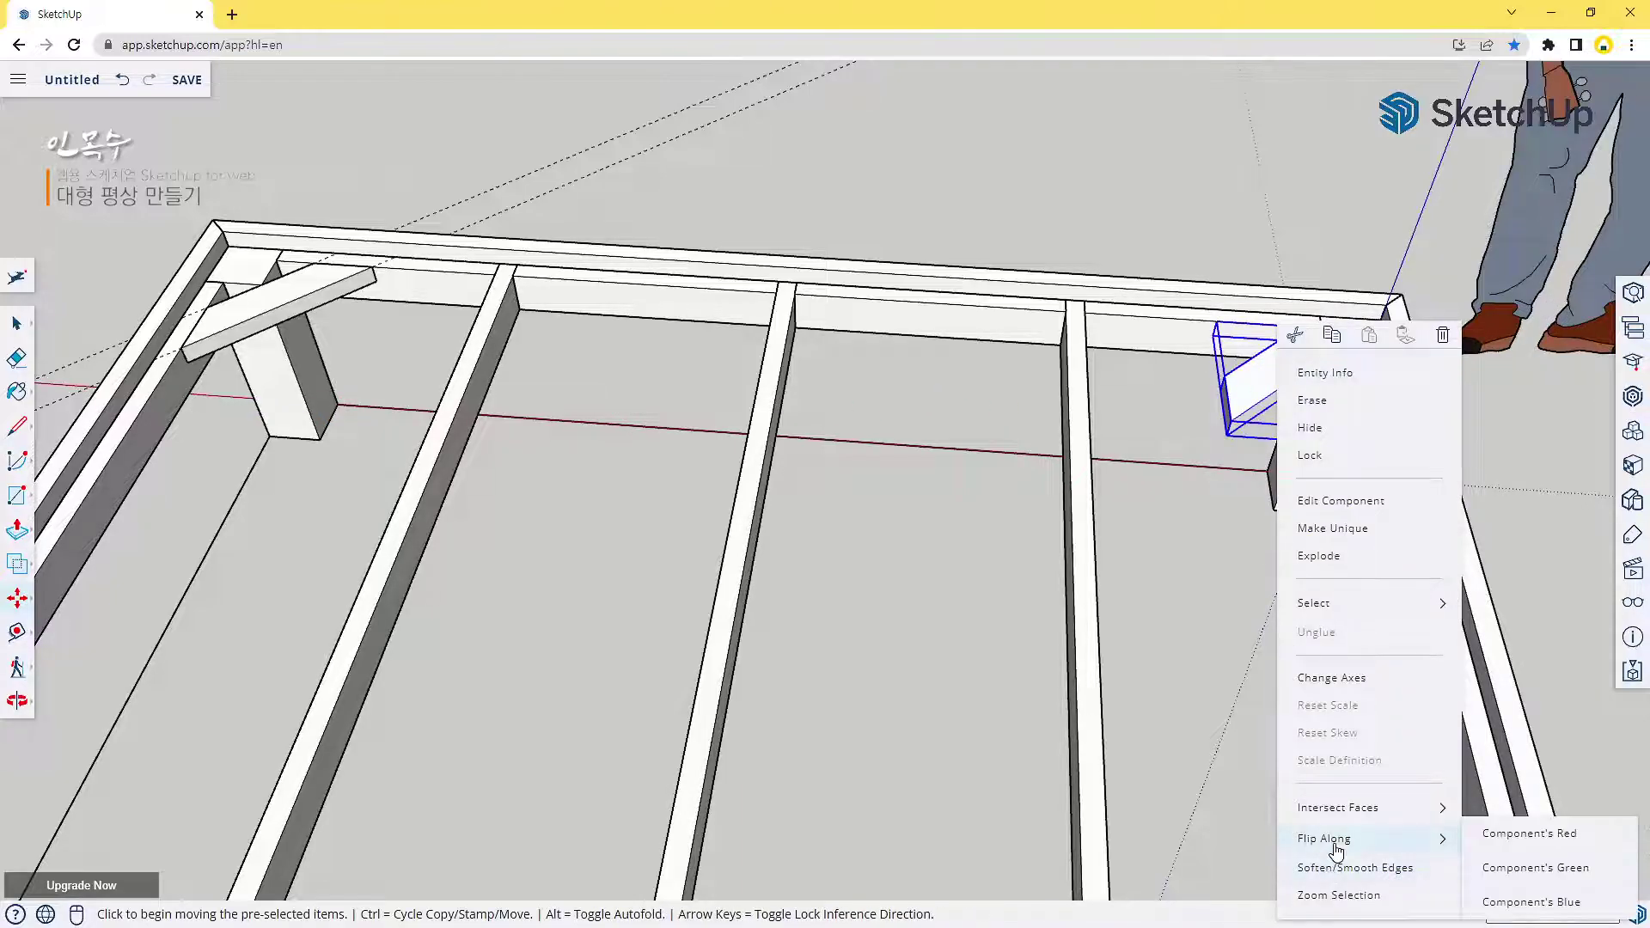
left_click(1538, 843)
Select both corner braces and copy them about 3234 mm along the long rails to the two opposite corners
scroll(945, 593, "down", 3)
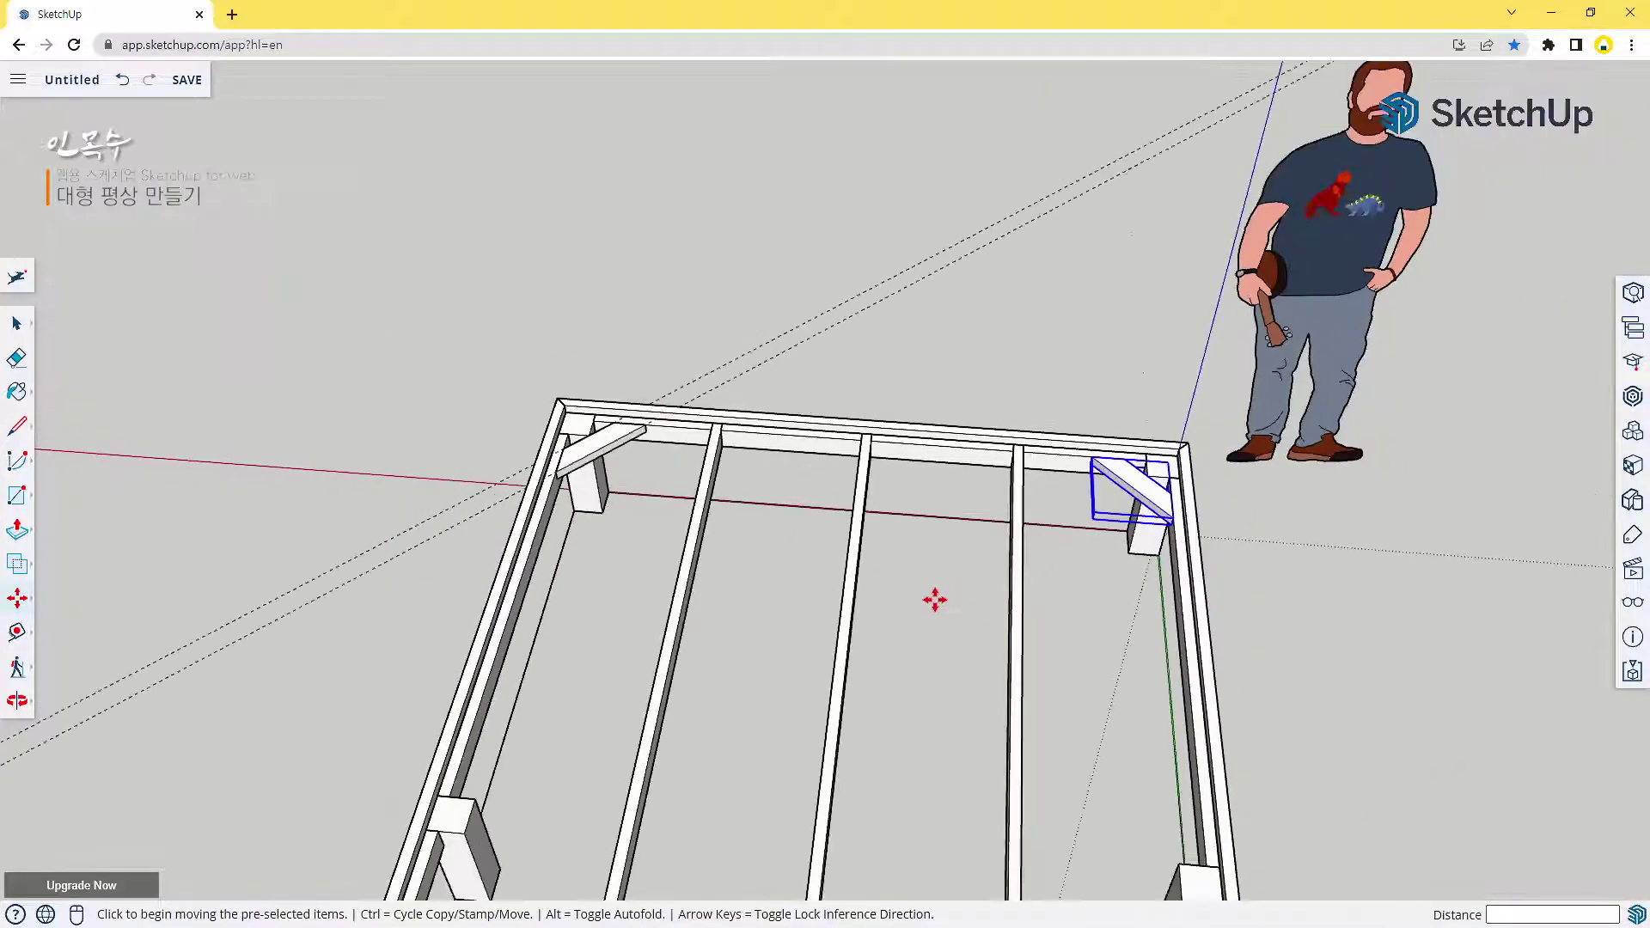
middle_click_drag(989, 756, 857, 461)
scroll(858, 460, "down", 3)
middle_click_drag(726, 545, 1013, 441)
key("space")
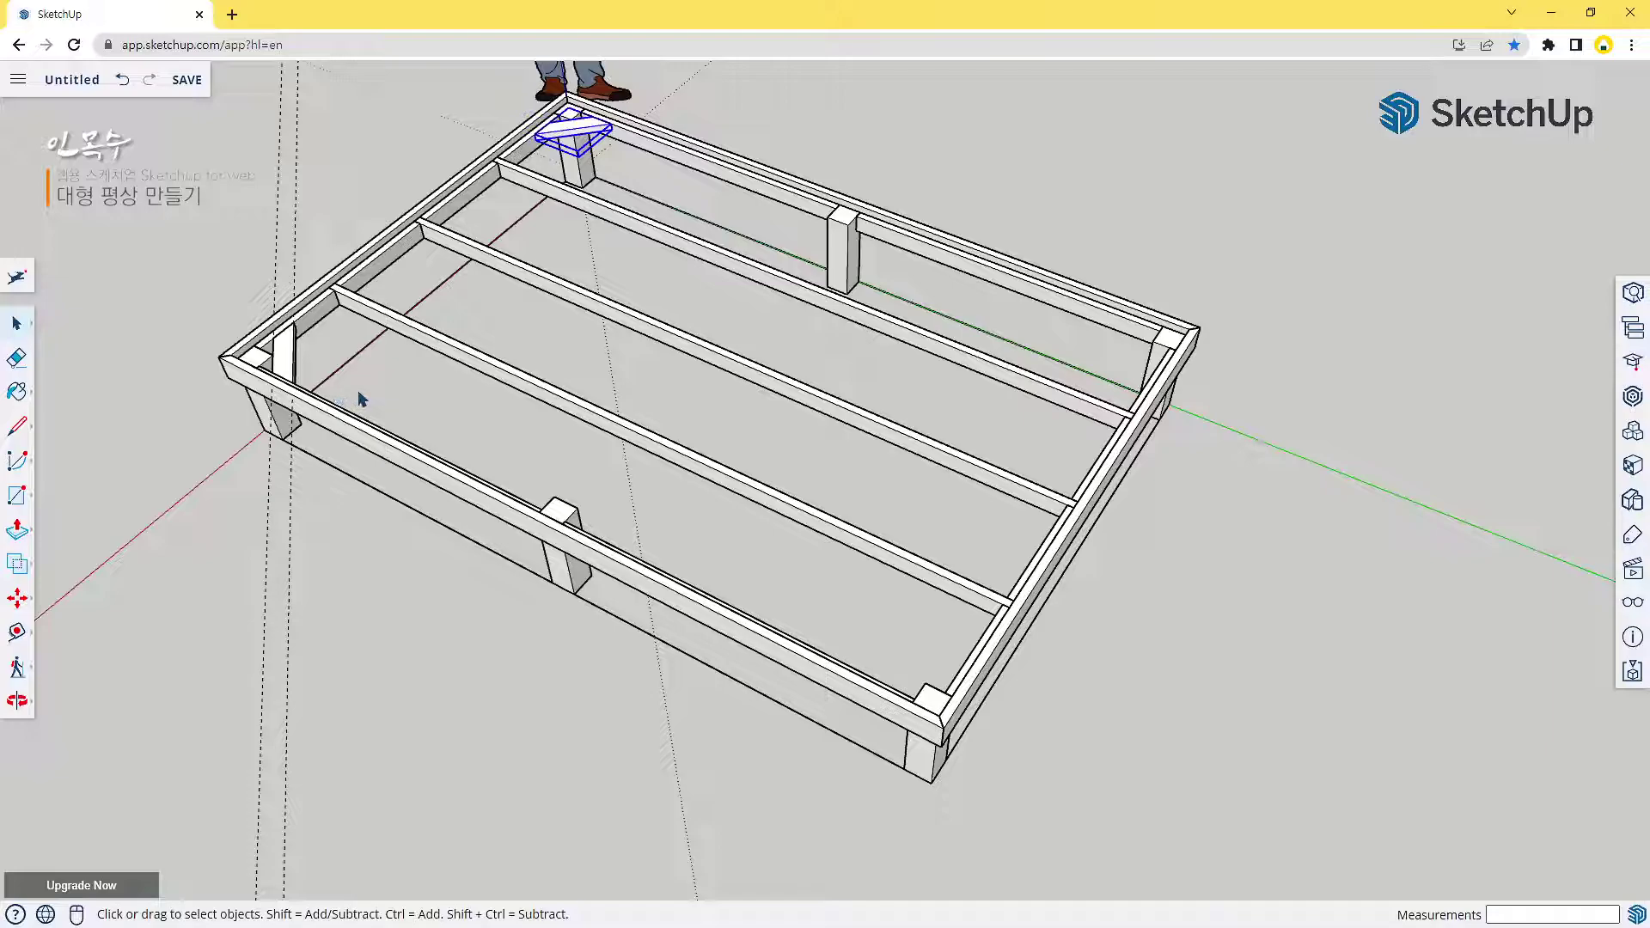
left_click(292, 354, "shift")
key("m")
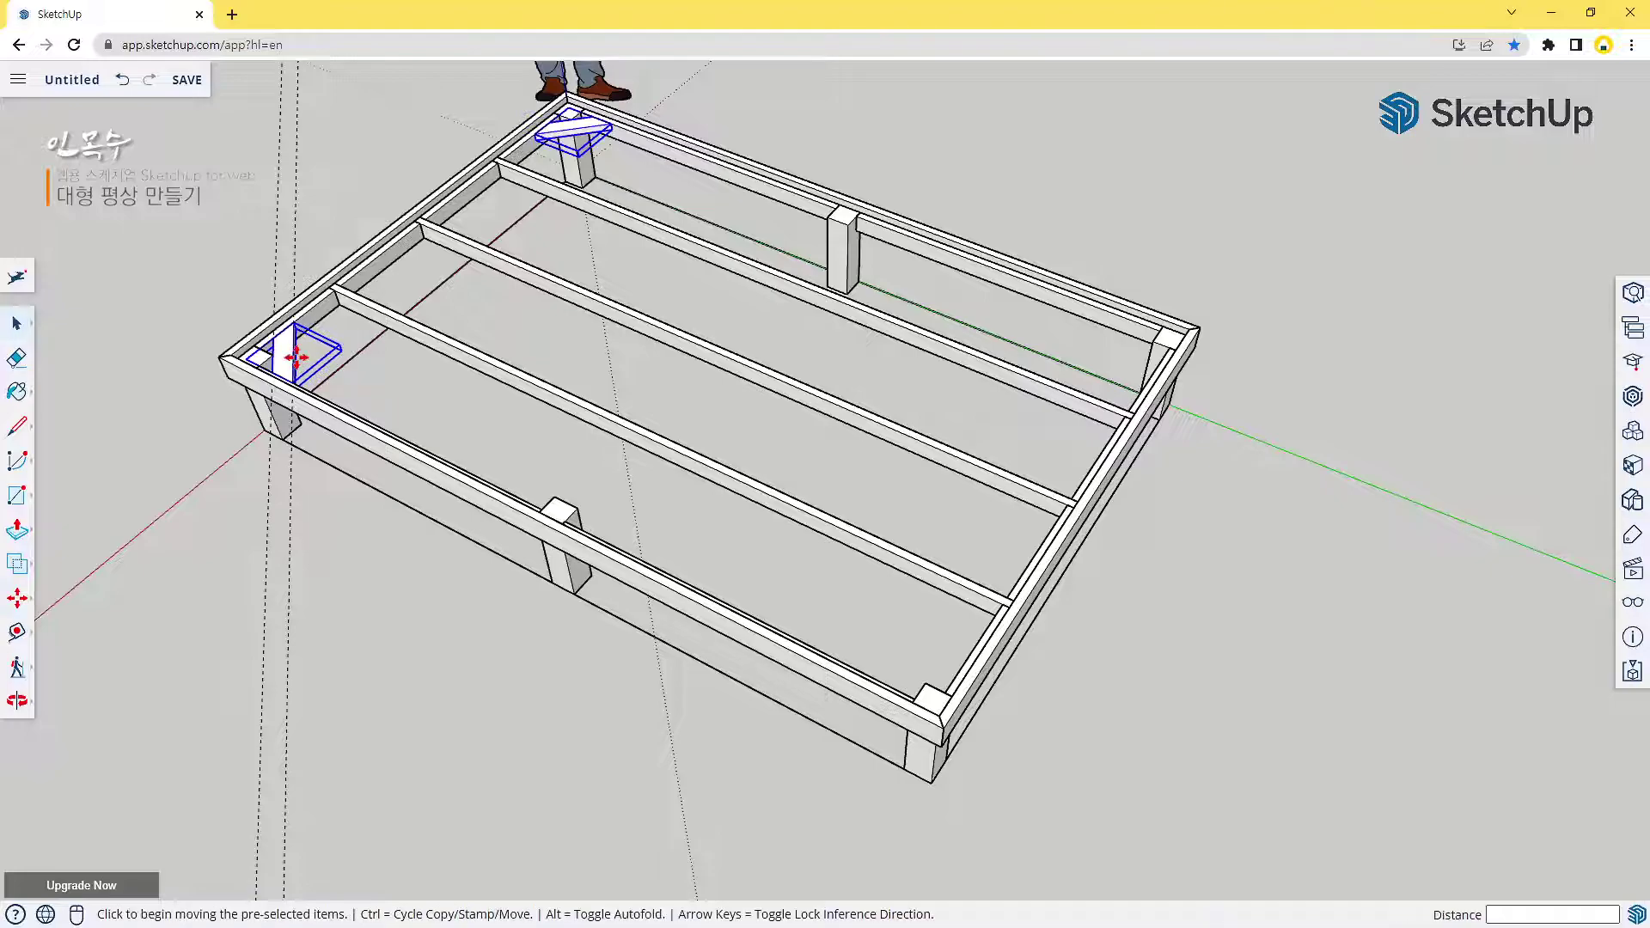
key("ctrl")
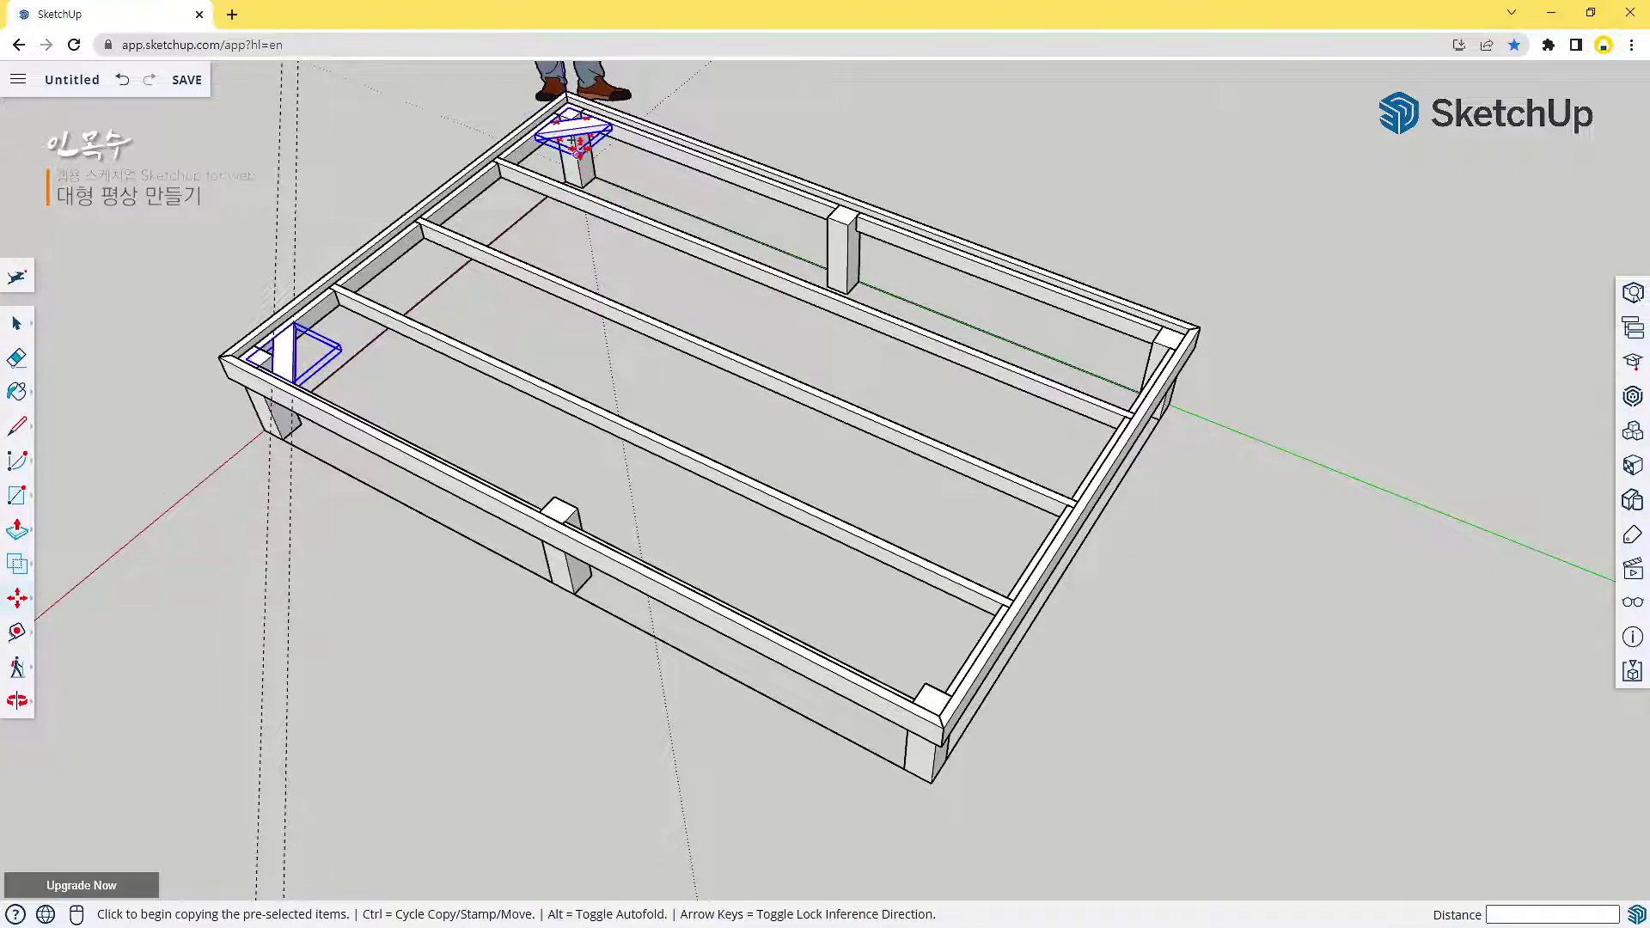
scroll(576, 153, "up", 5)
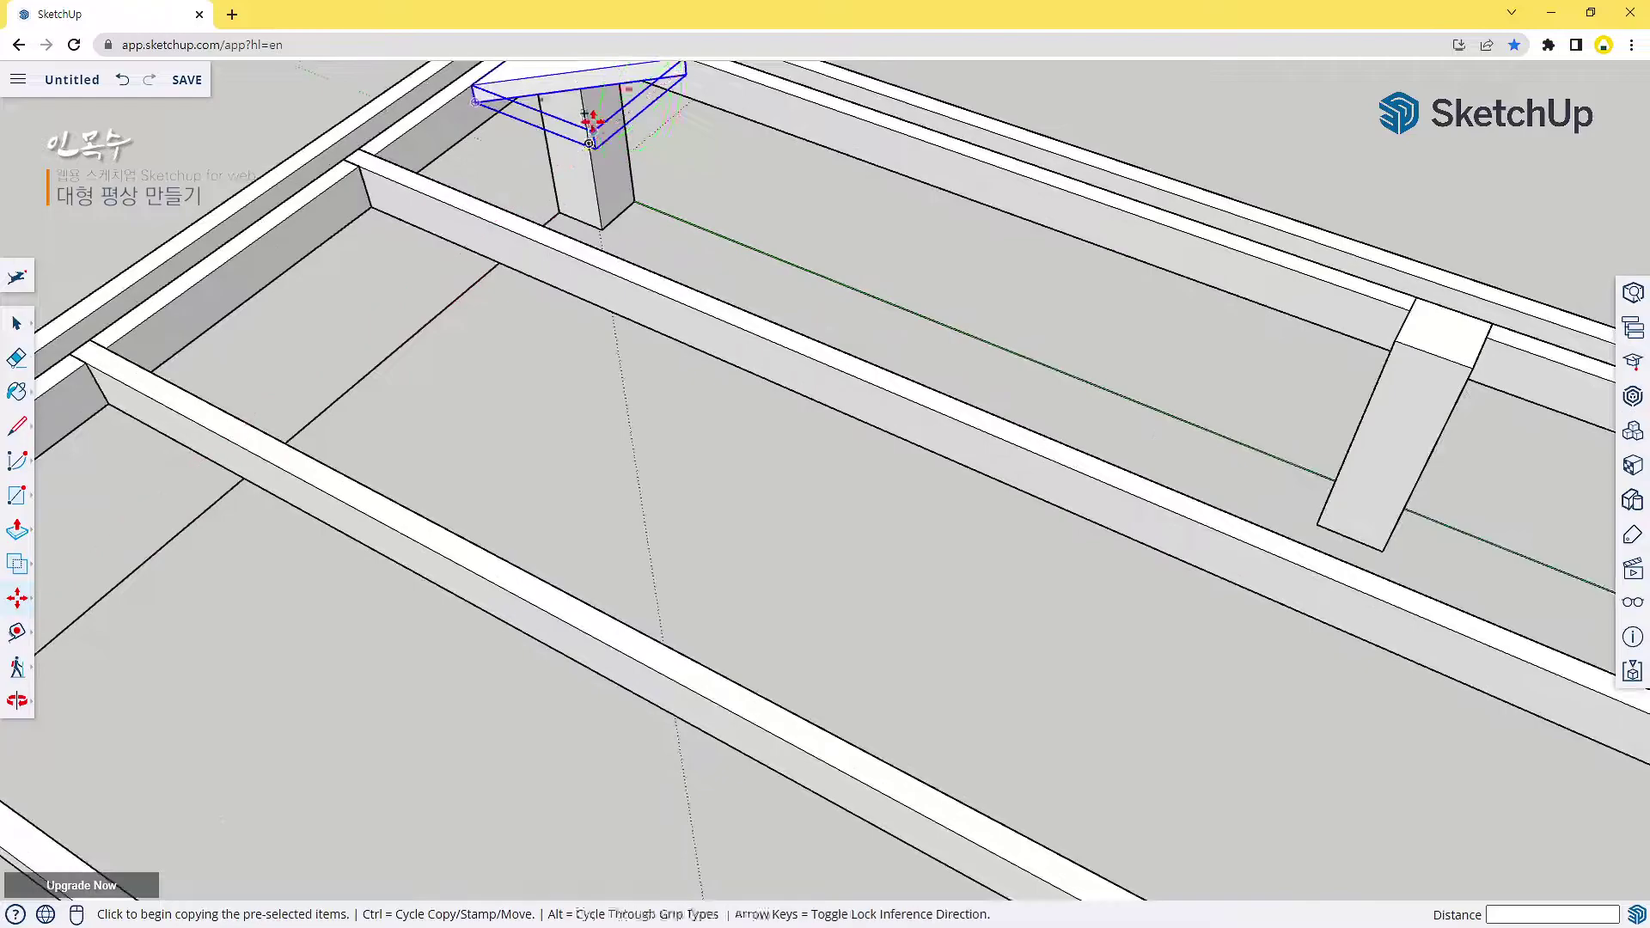
left_click(591, 129)
scroll(1043, 361, "down", 5)
scroll(1156, 434, "down", 2)
scroll(901, 335, "down", 2)
middle_click_drag(833, 337, 957, 375)
scroll(988, 390, "up", 3)
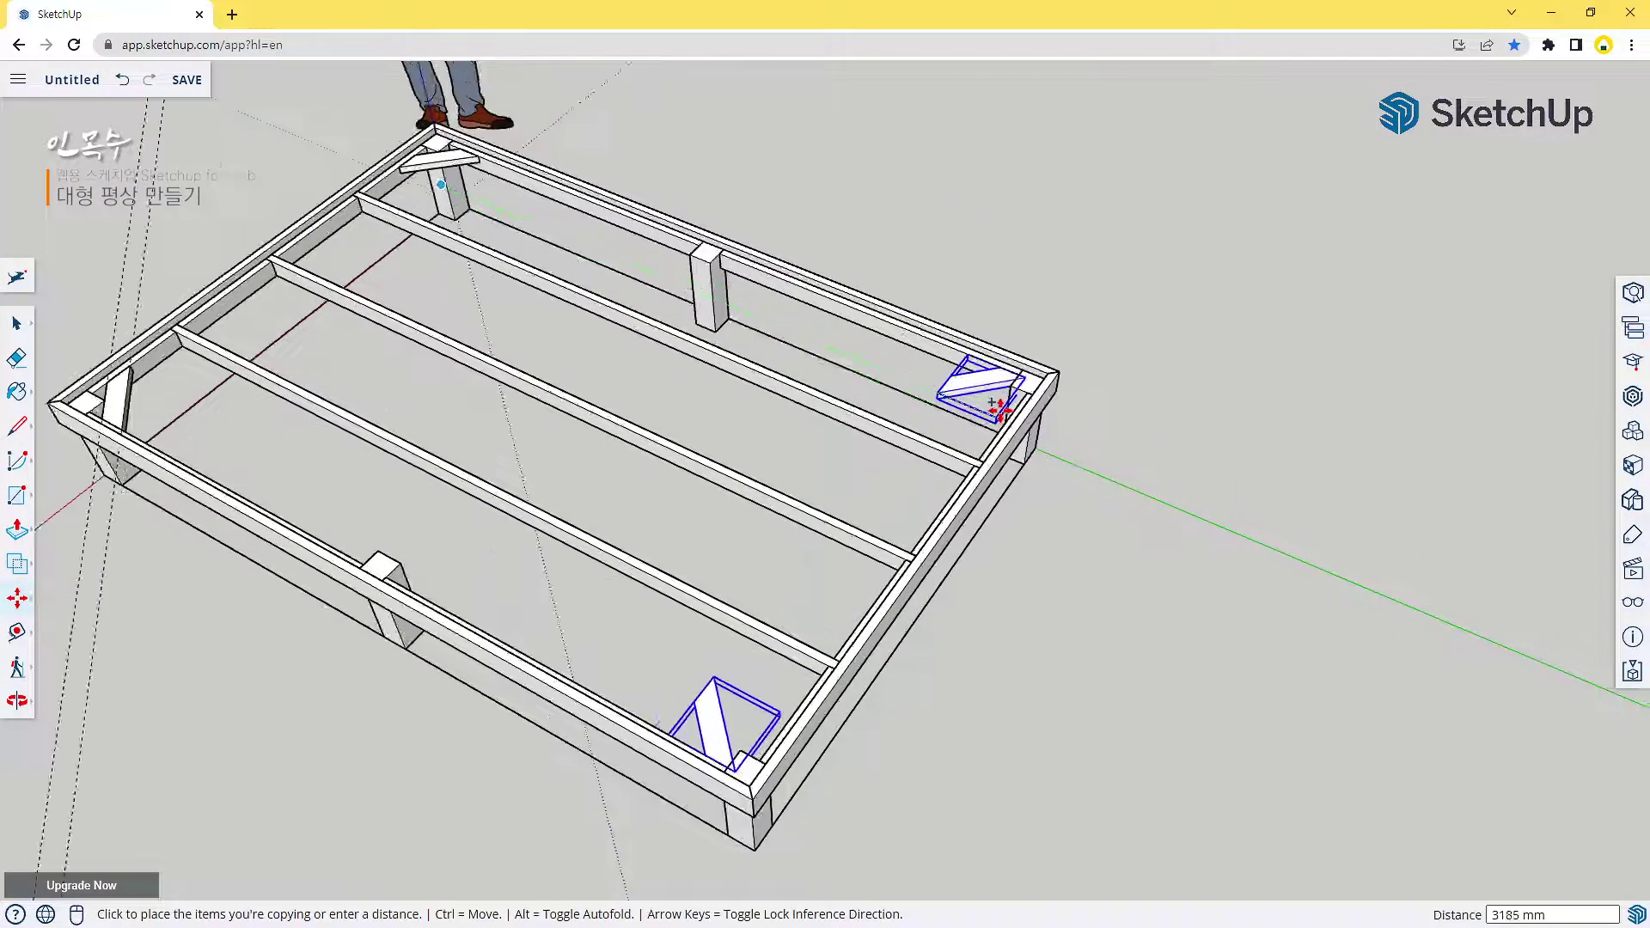
scroll(984, 404, "up", 3)
scroll(984, 410, "up", 2)
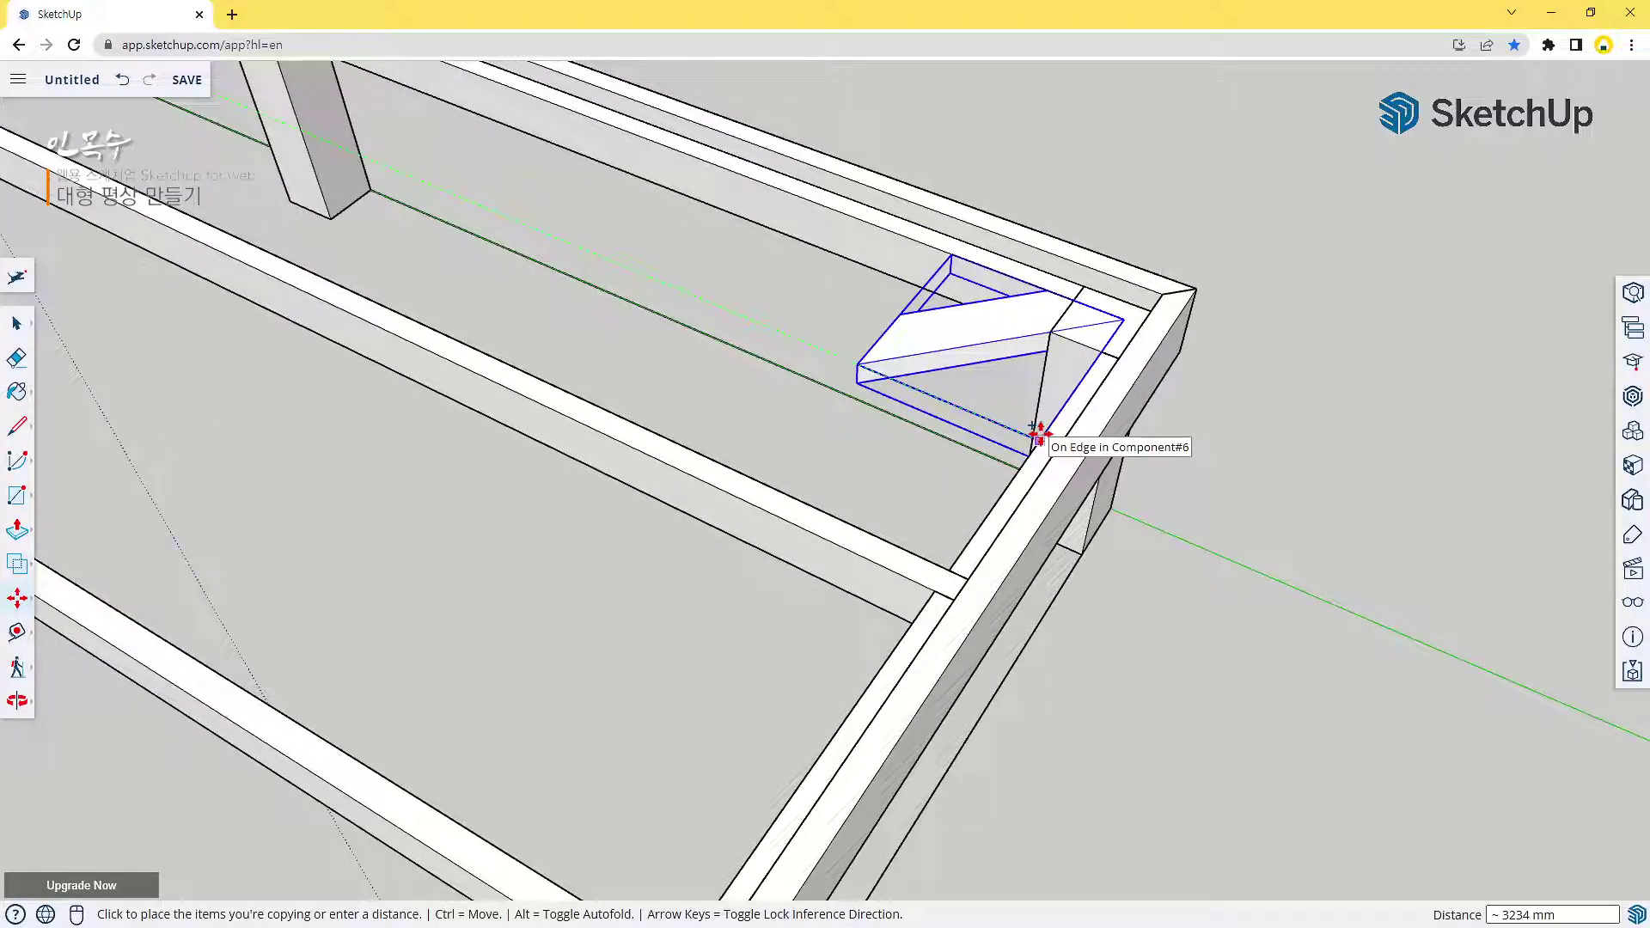
left_click(1039, 434)
Flip the two copied braces along the green direction and clear the selection
scroll(1040, 434, "down", 6)
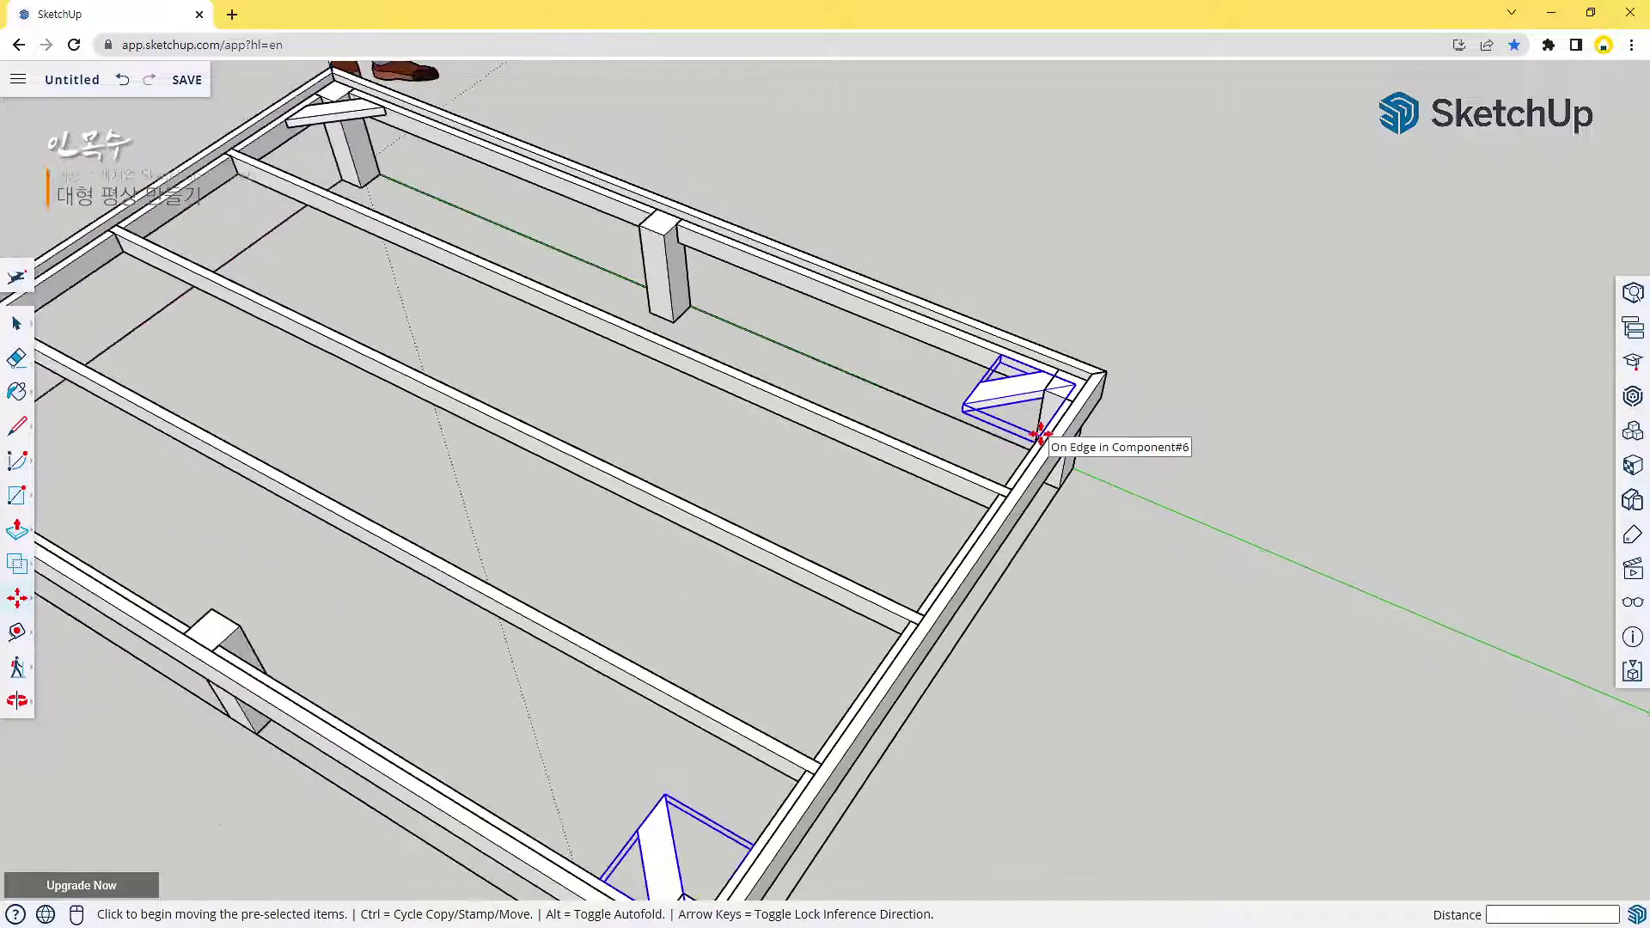
scroll(1040, 434, "up", 2)
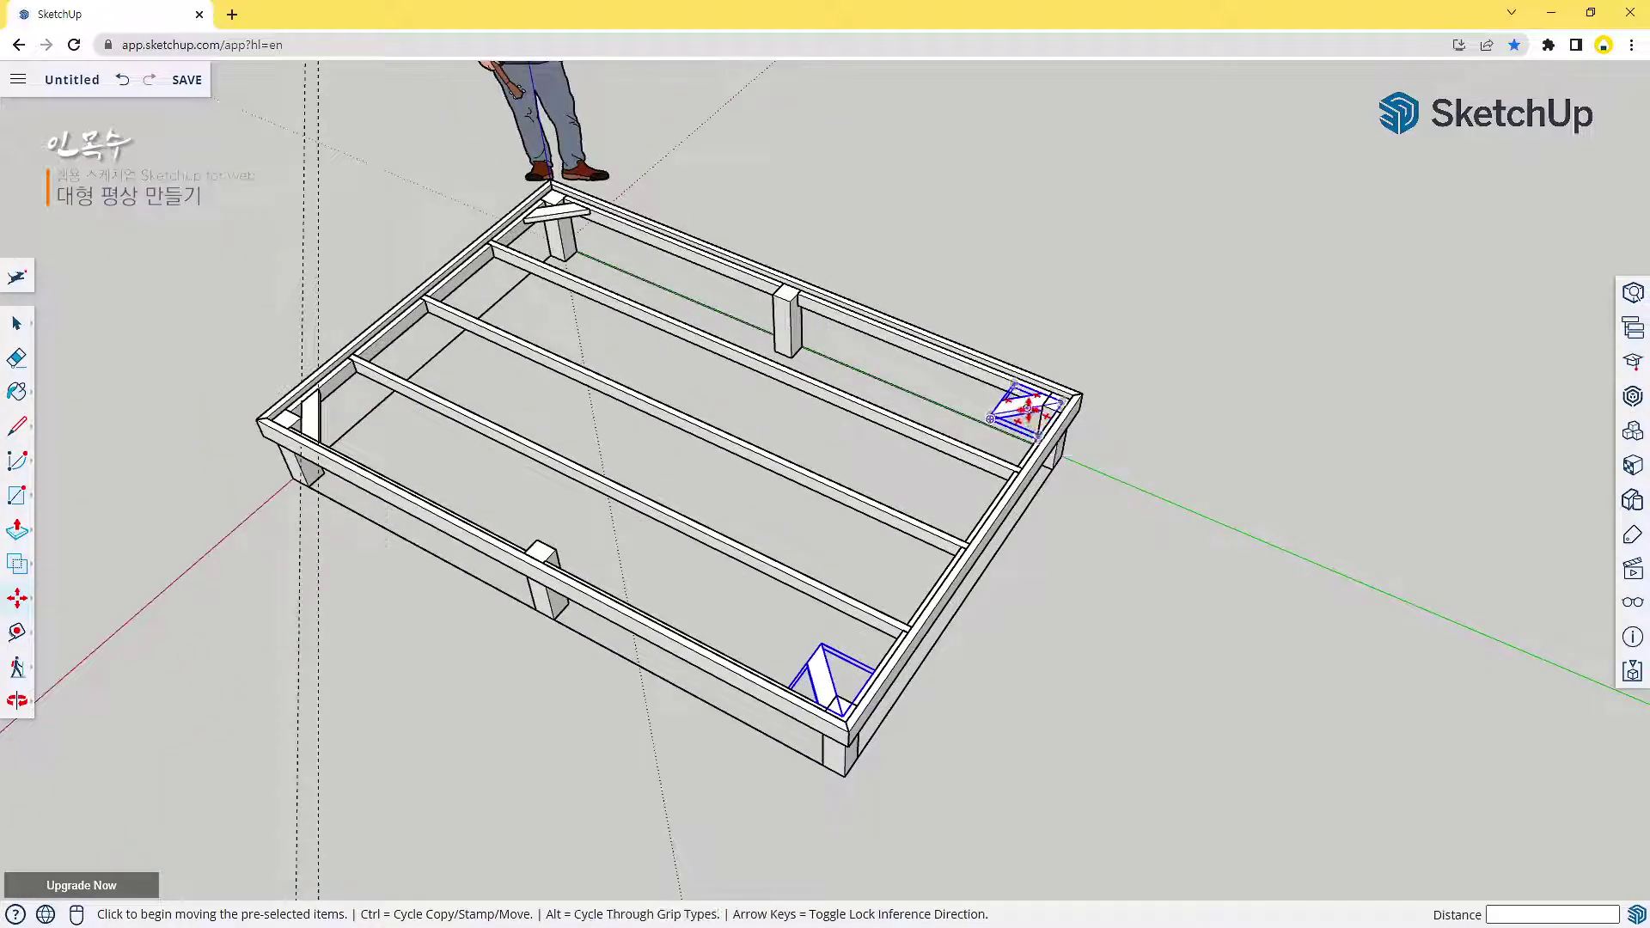
right_click(1025, 411)
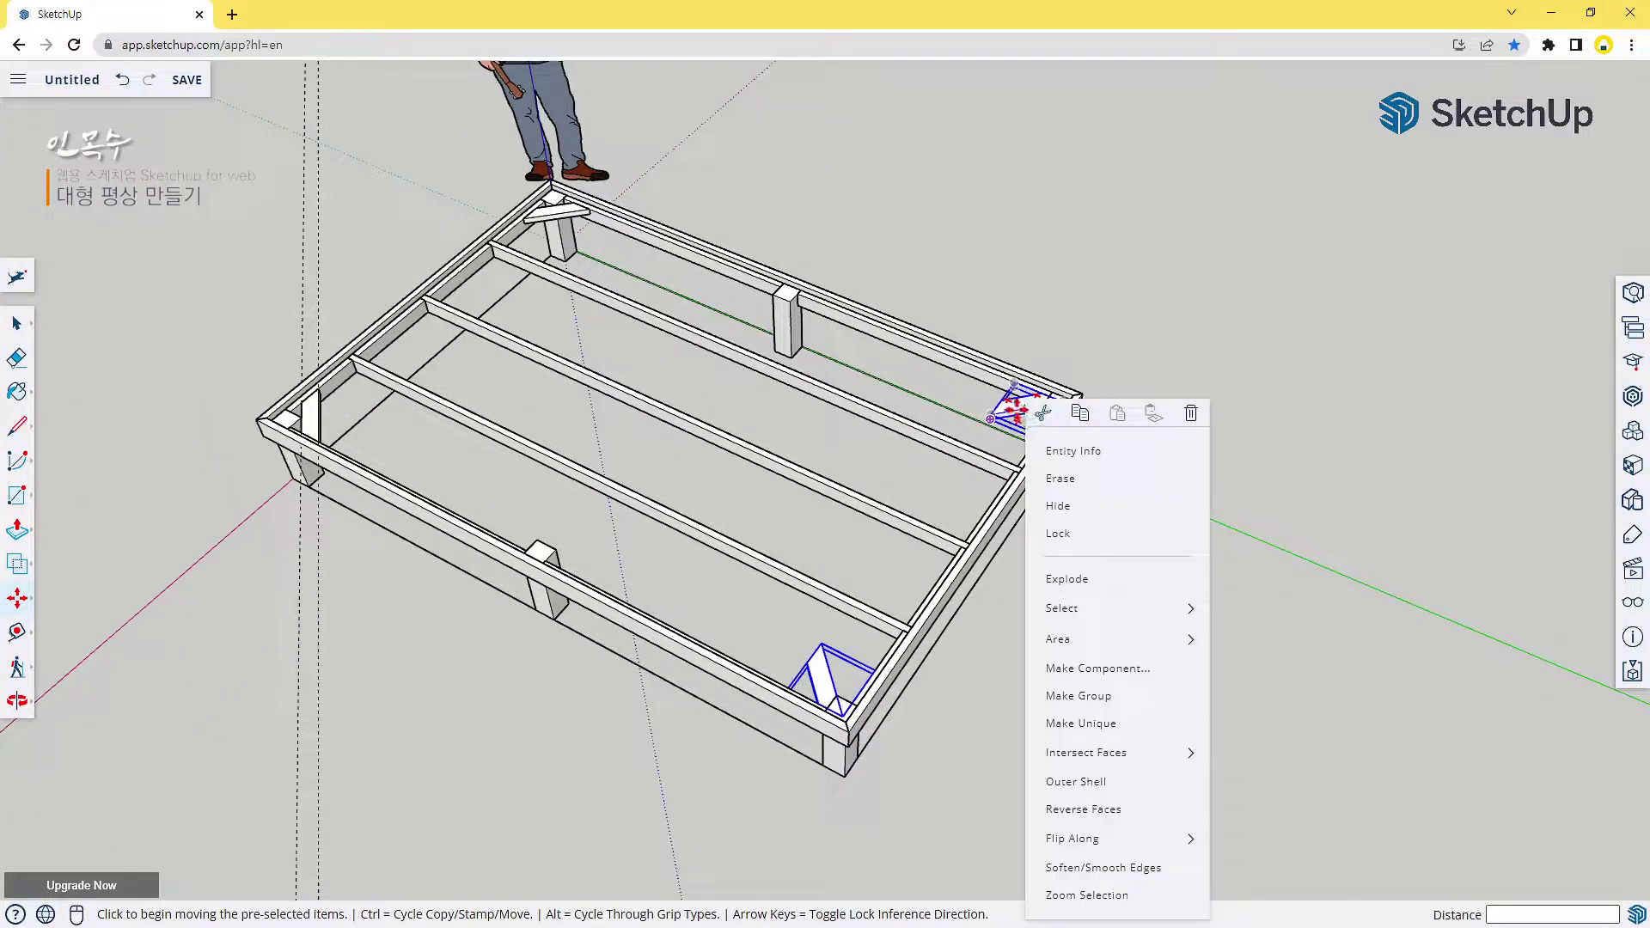
mouse_move(1093, 849)
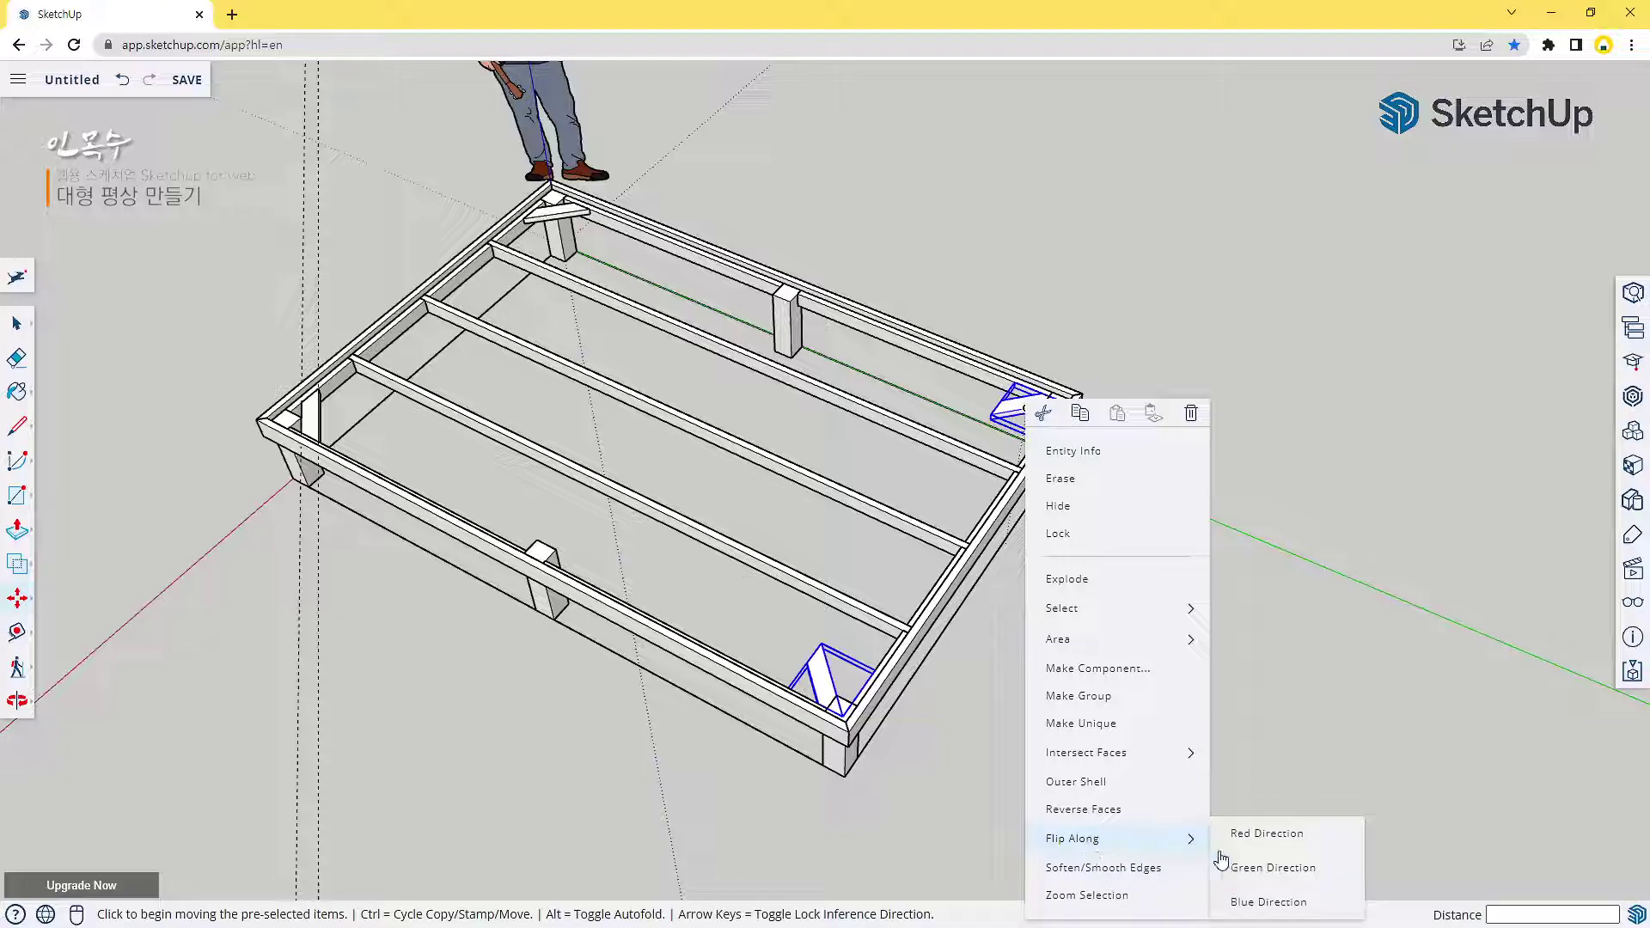
left_click(1279, 875)
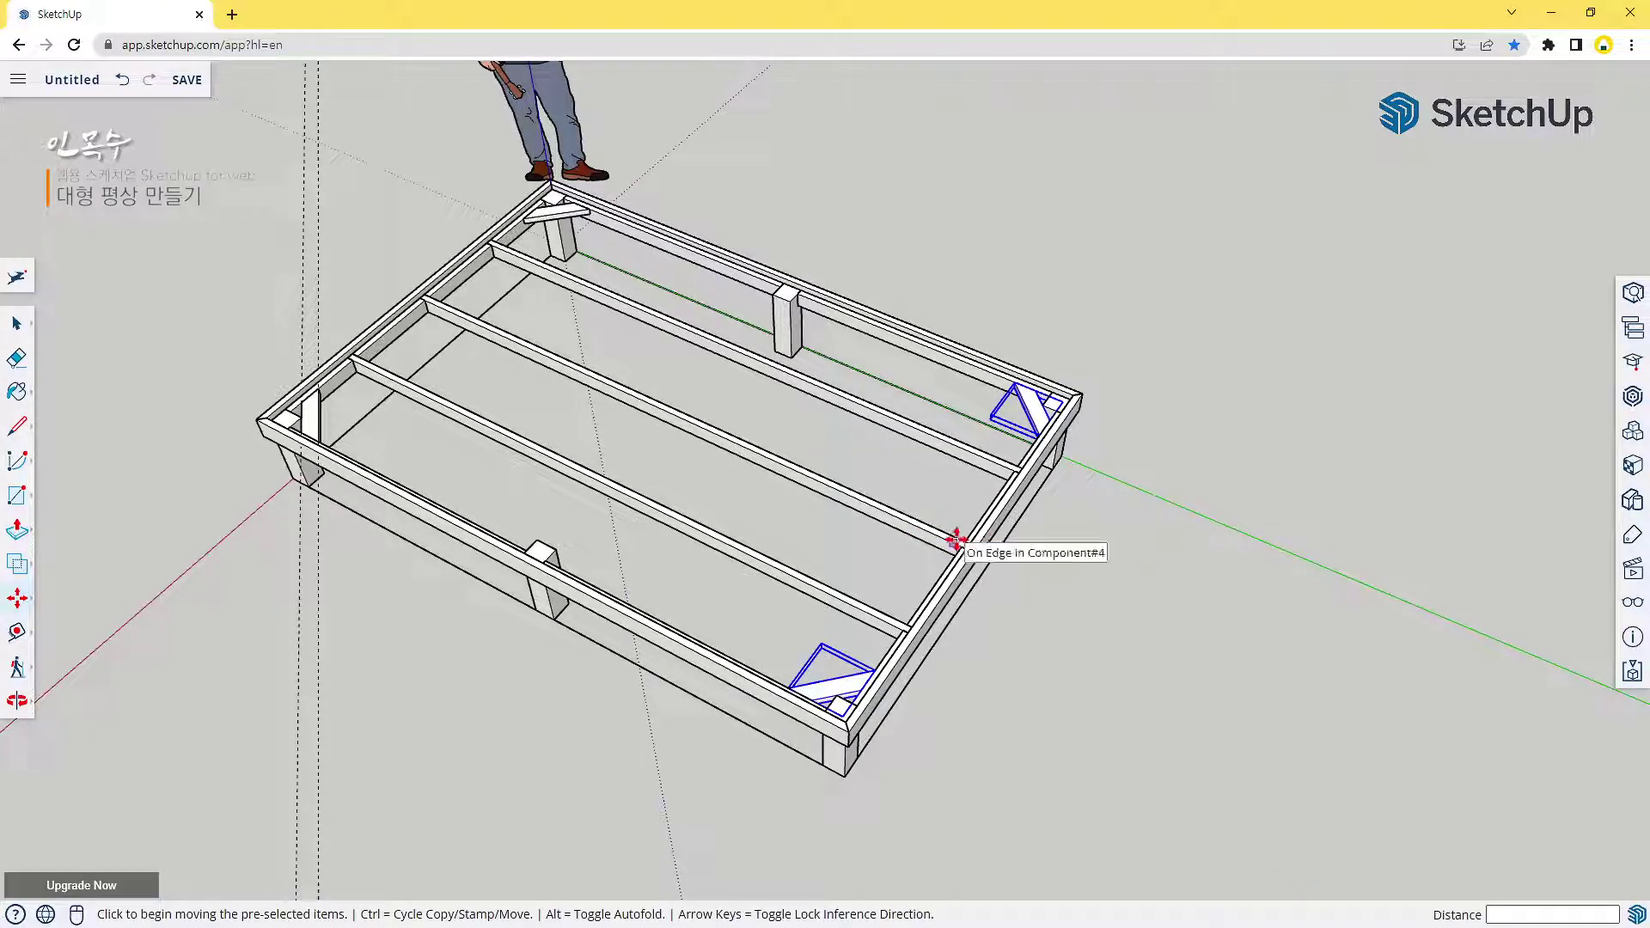
key("space")
left_click(988, 270)
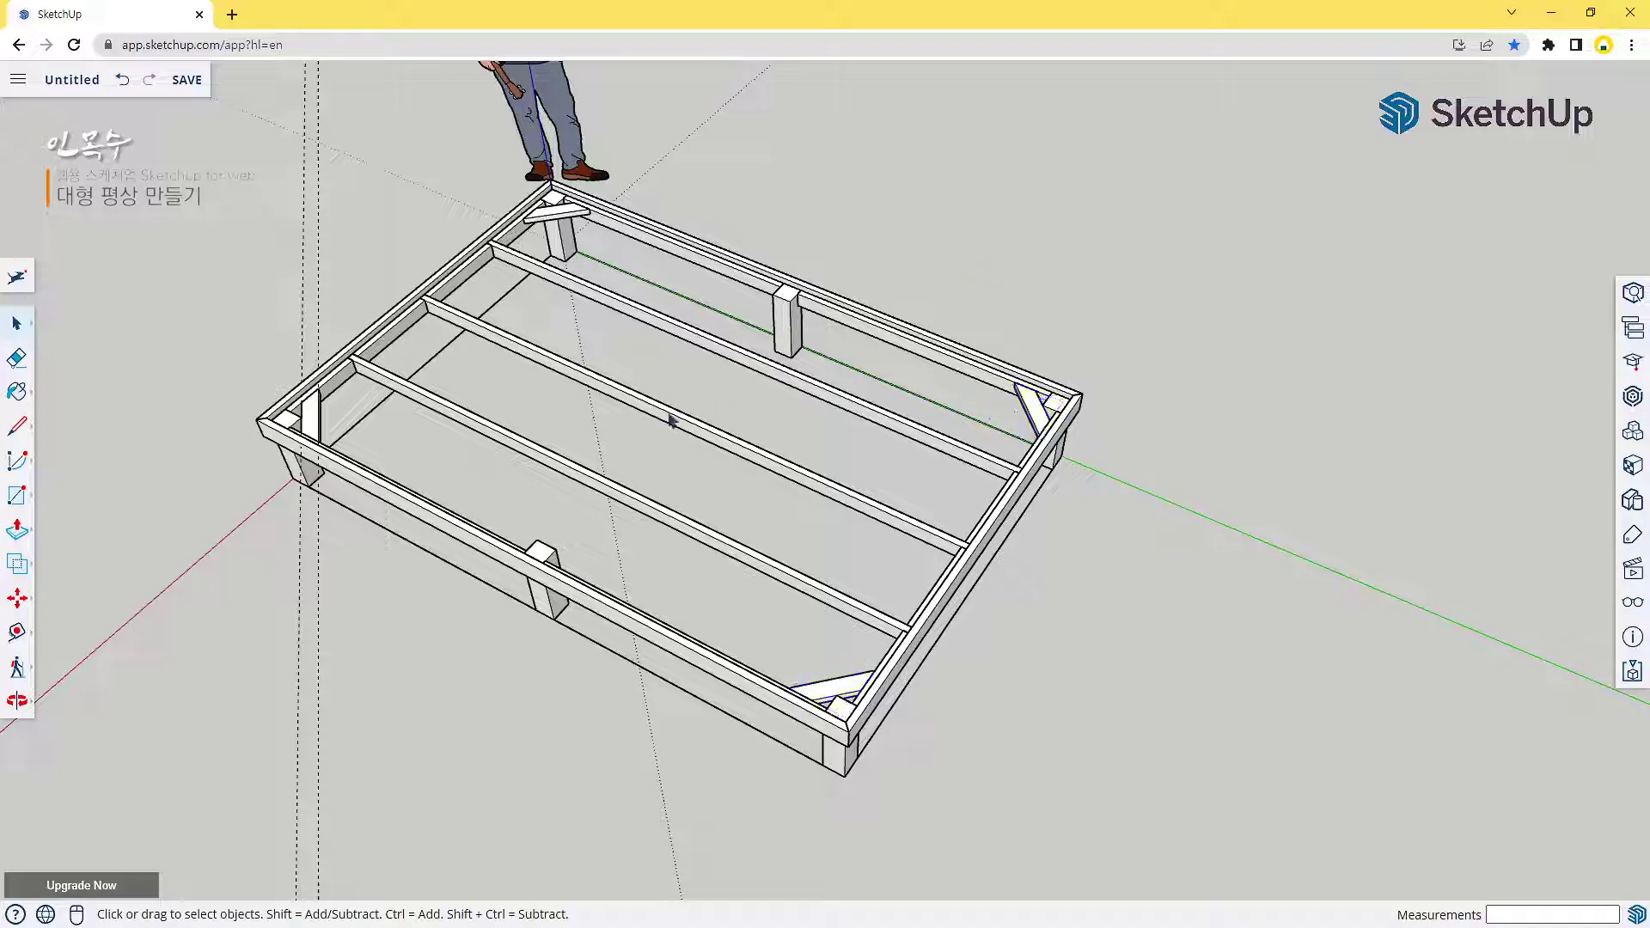
Search the commands for Delete Guides and remove all guide lines from the model
middle_click_drag(342, 679, 454, 730)
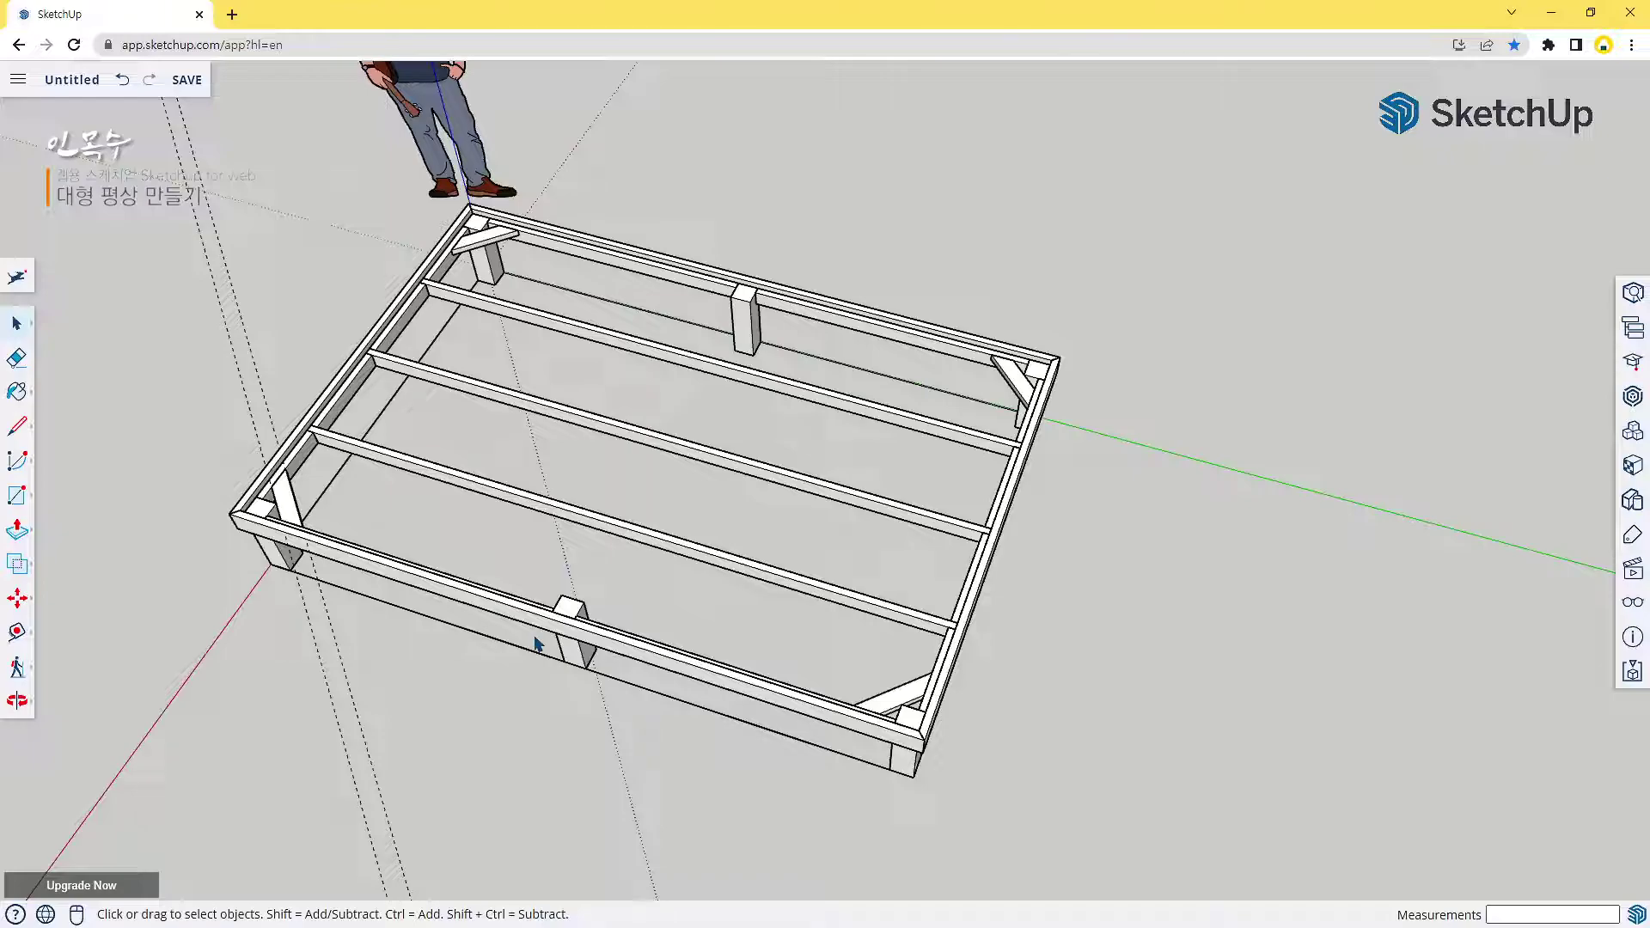
left_click(17, 280)
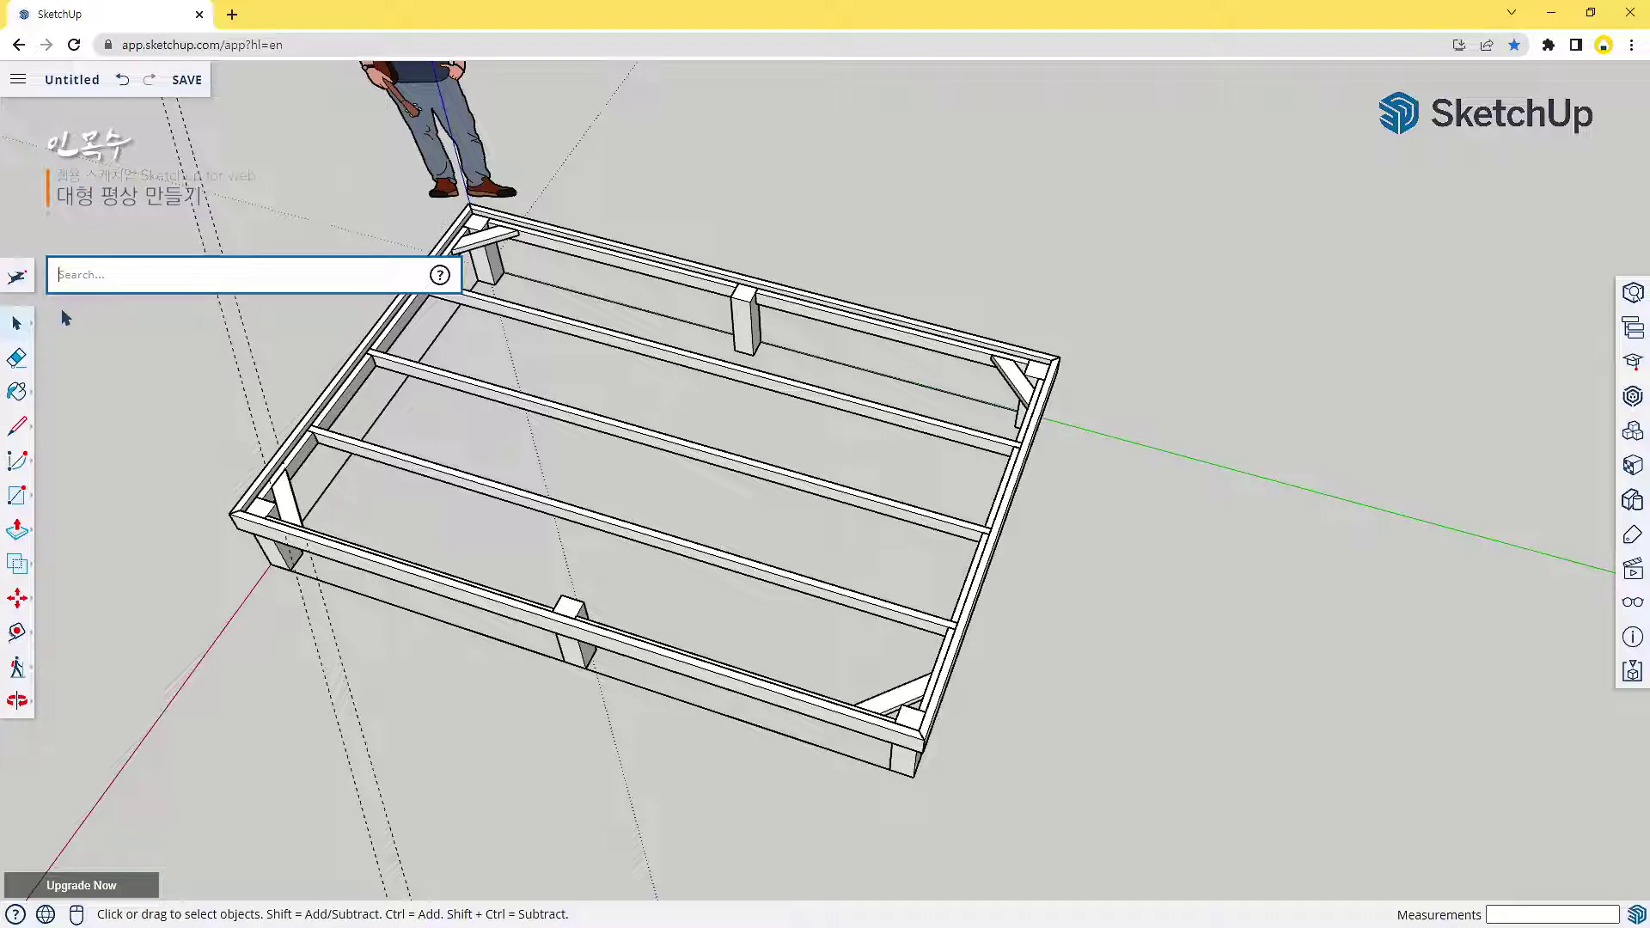
type("de")
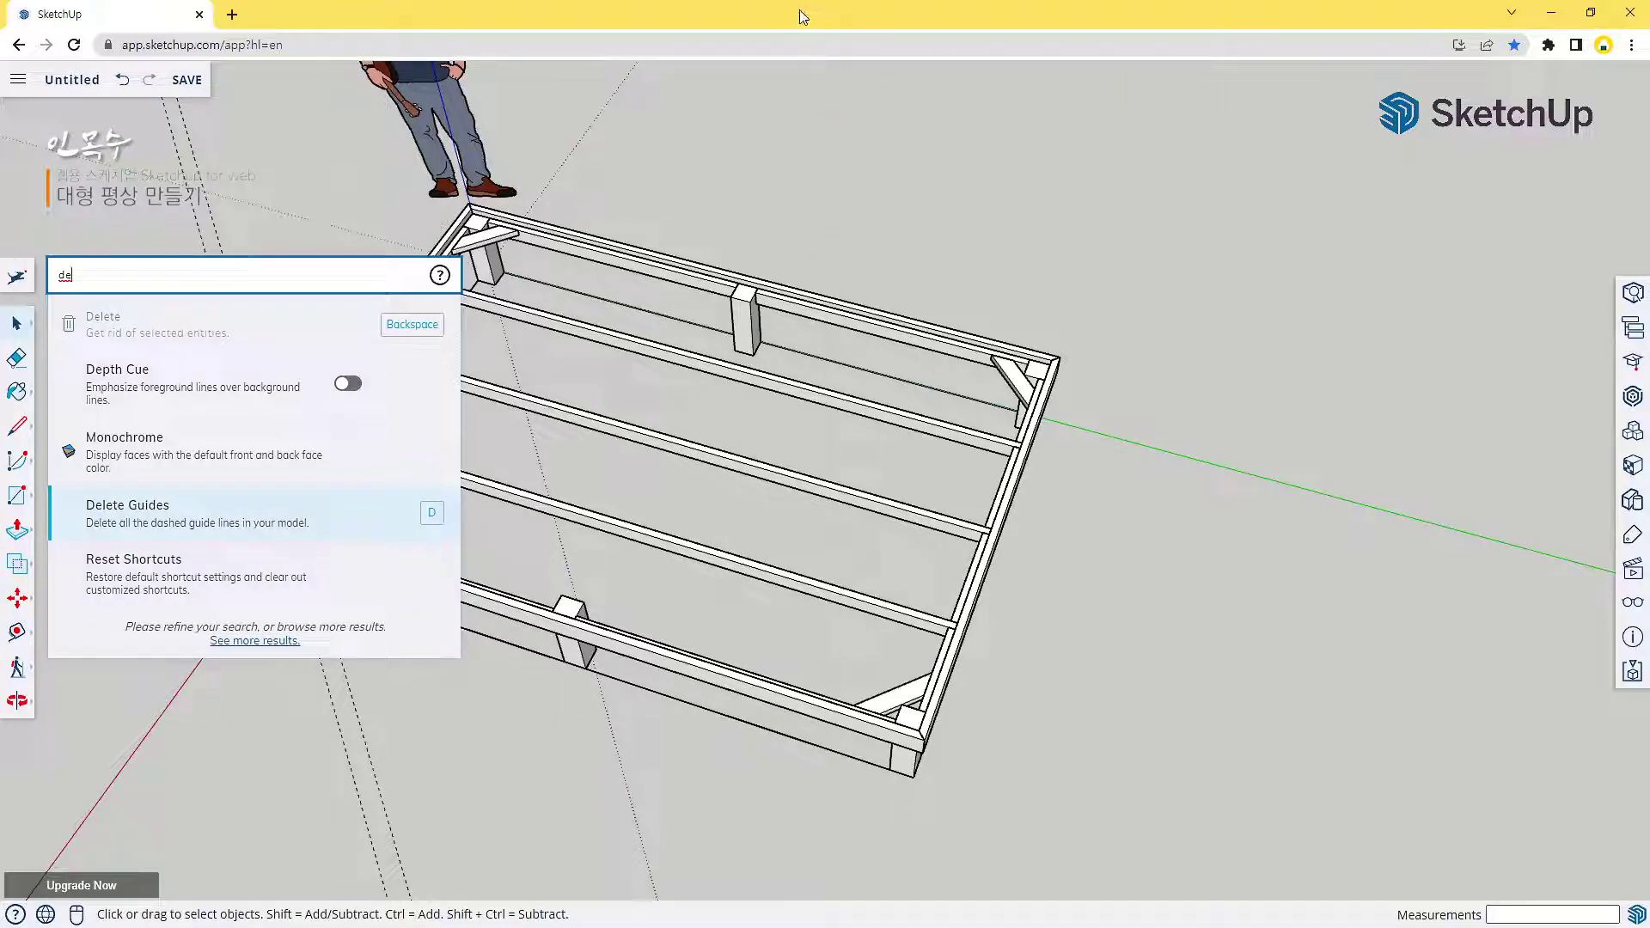
left_click(368, 222)
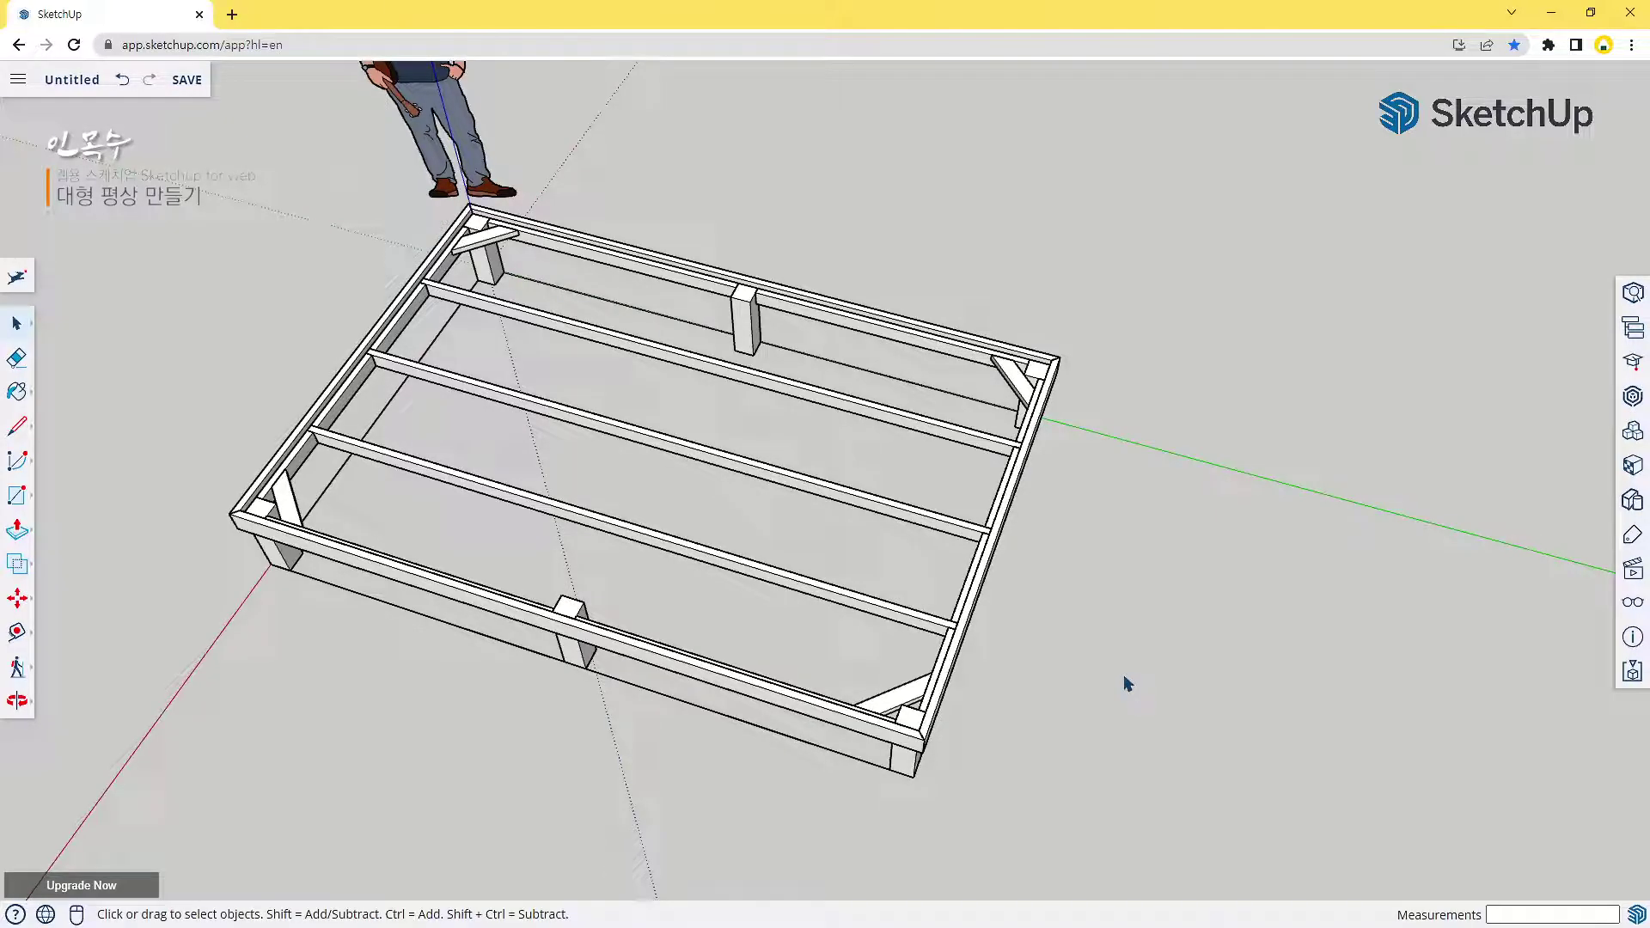
Select the three long joists, search the available commands for Hide, and clear the selection
middle_click_drag(1132, 687, 810, 416)
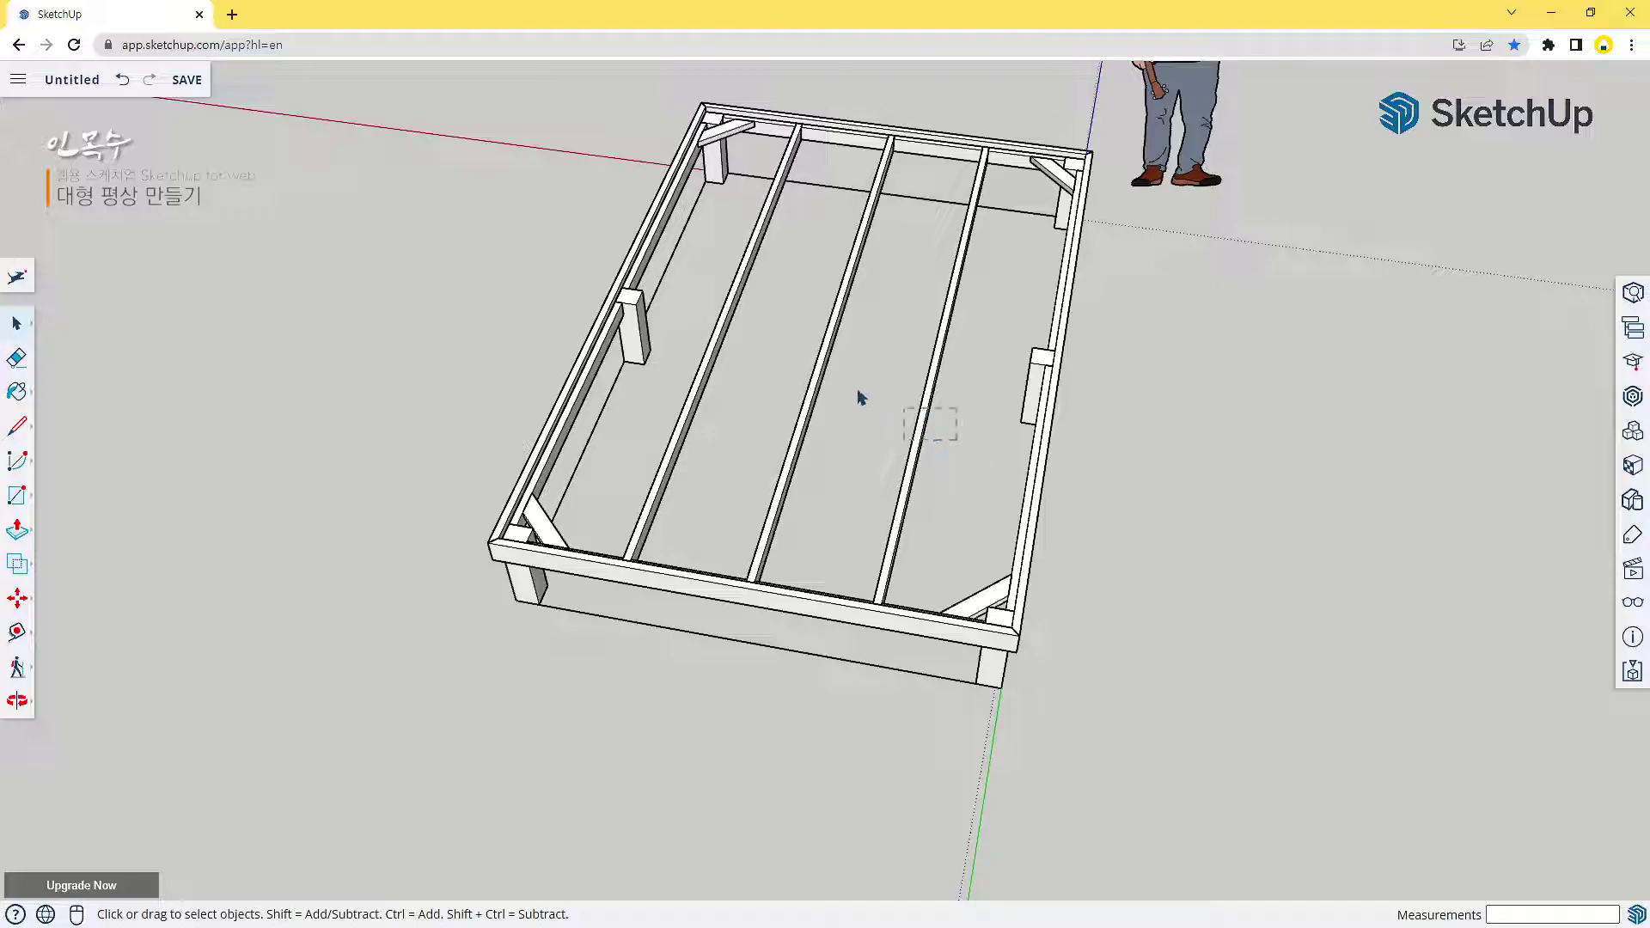
left_click_drag(702, 301, 701, 297)
left_click(18, 279)
type("hide")
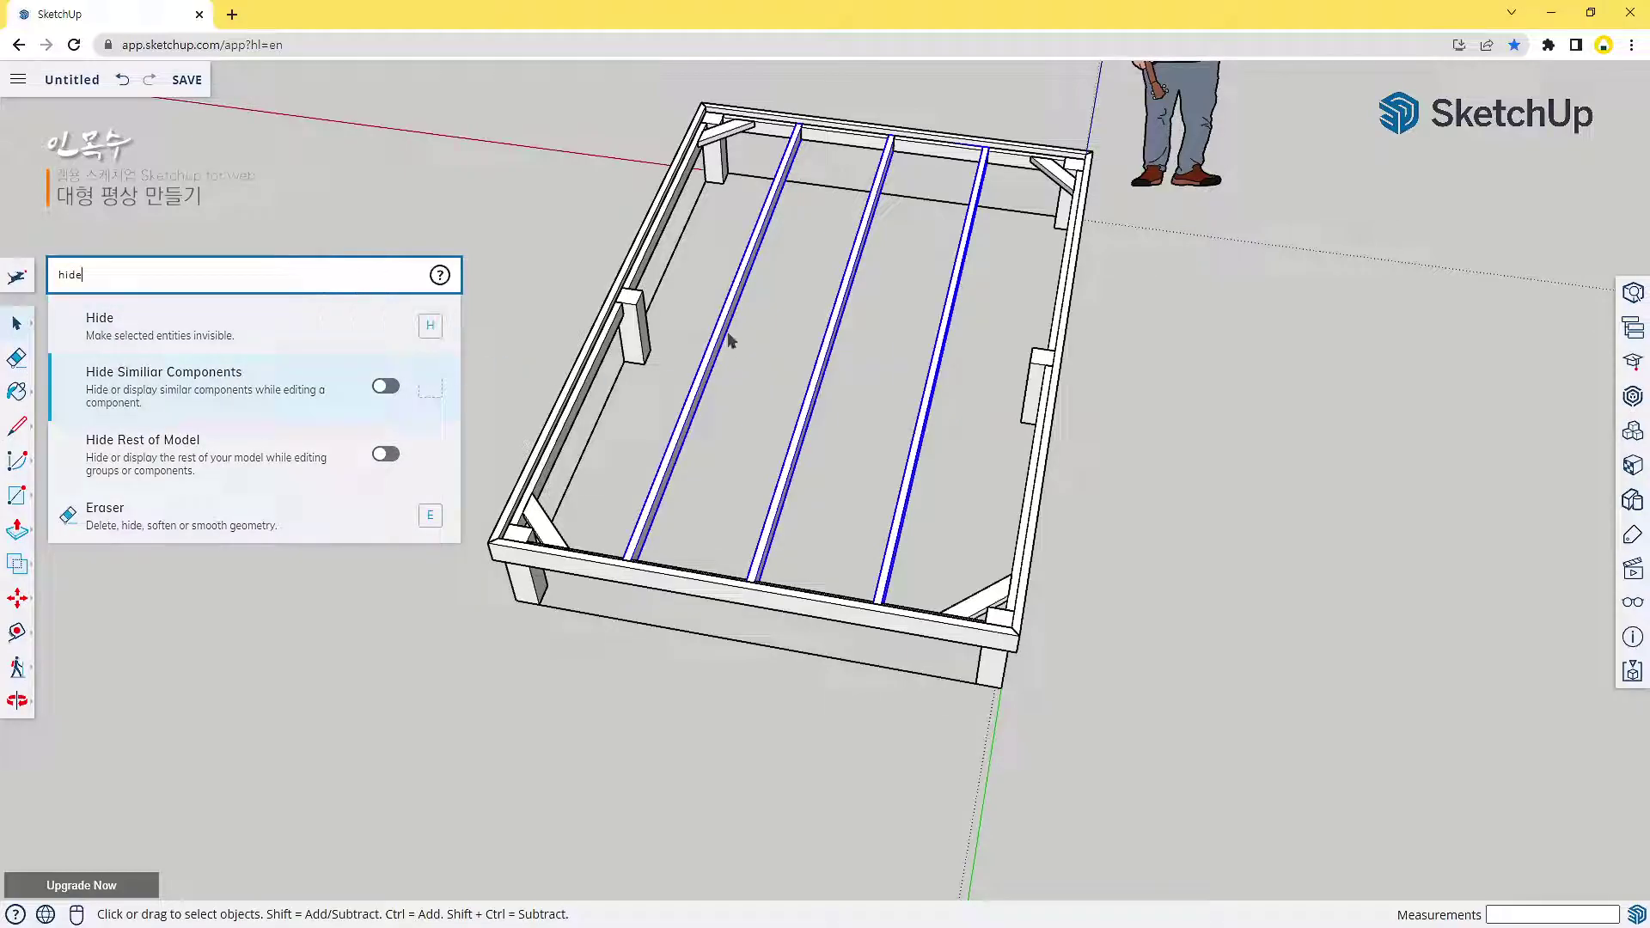
left_click(546, 171)
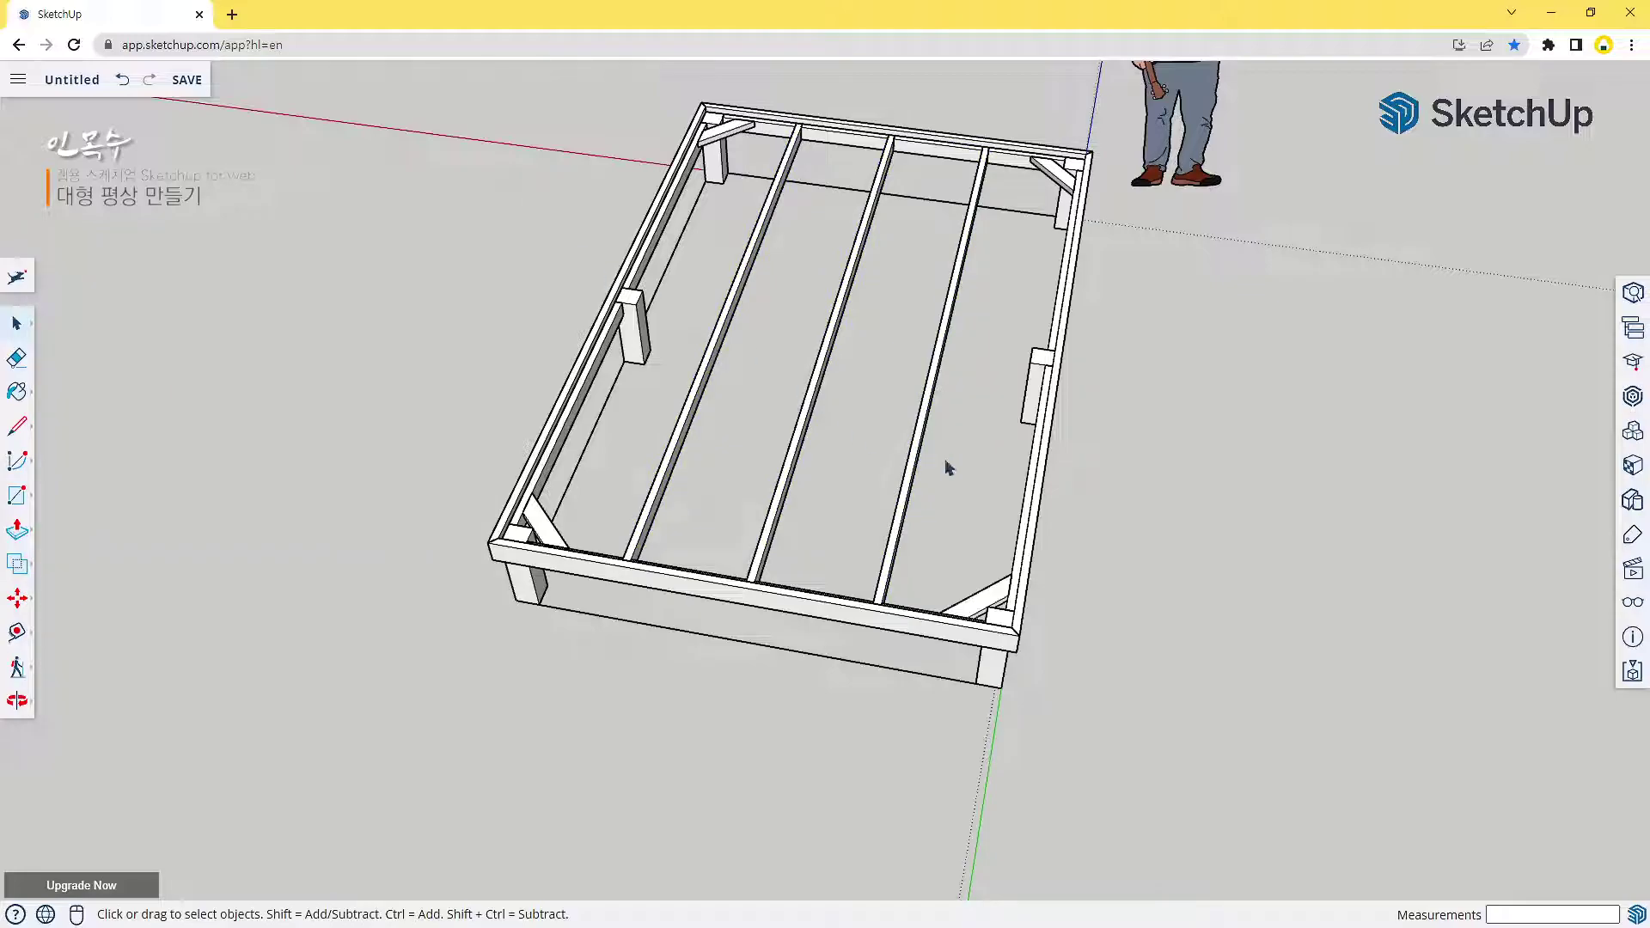
Remove the three selected long joists from view inside the frame
left_click(924, 430)
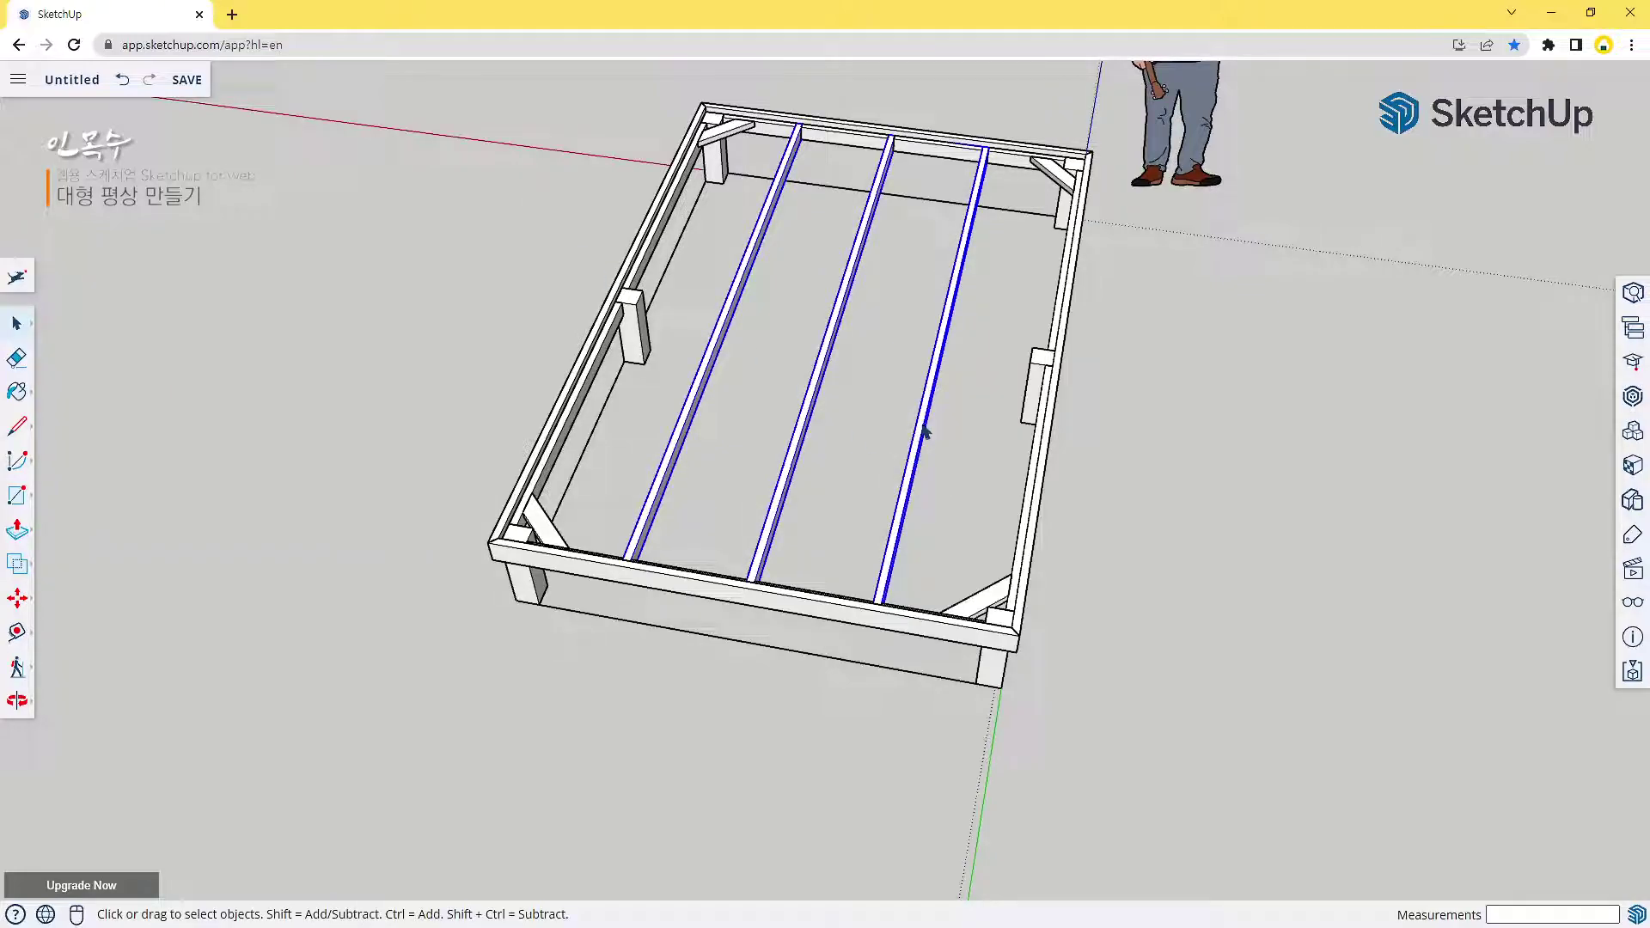
key("Delete")
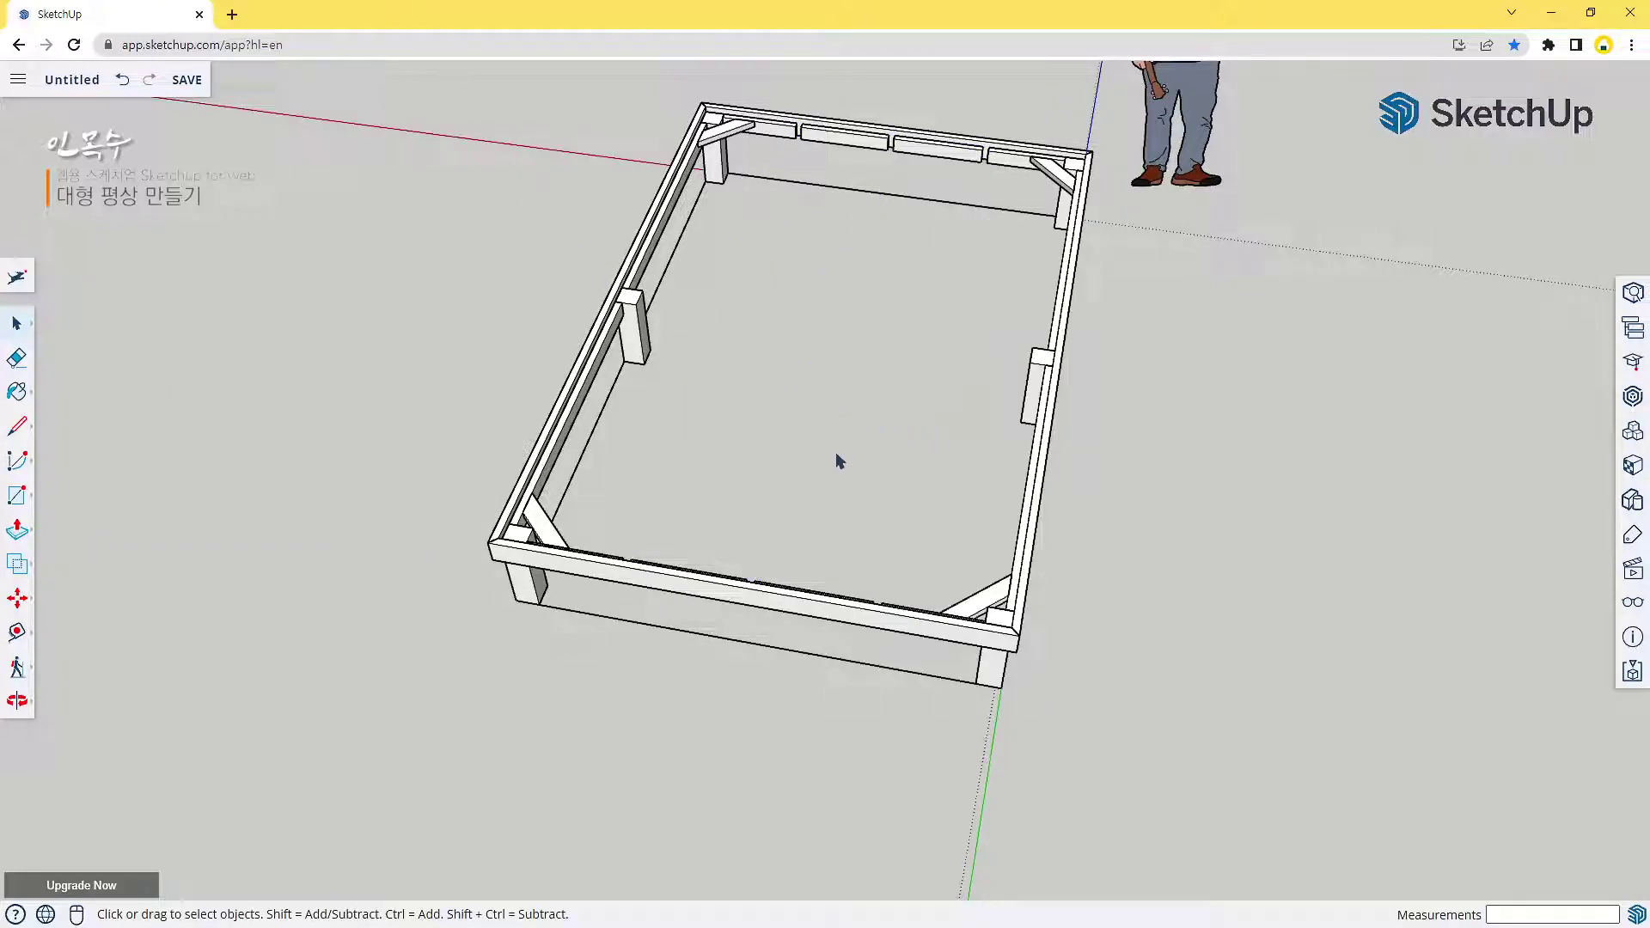
Draw an 89 × 38 mm upright rectangle on the inner face of a middle leg, starting on its top edge
middle_click_drag(1071, 522, 688, 441)
scroll(693, 342, "up", 10)
middle_click_drag(771, 475, 721, 430)
key("r")
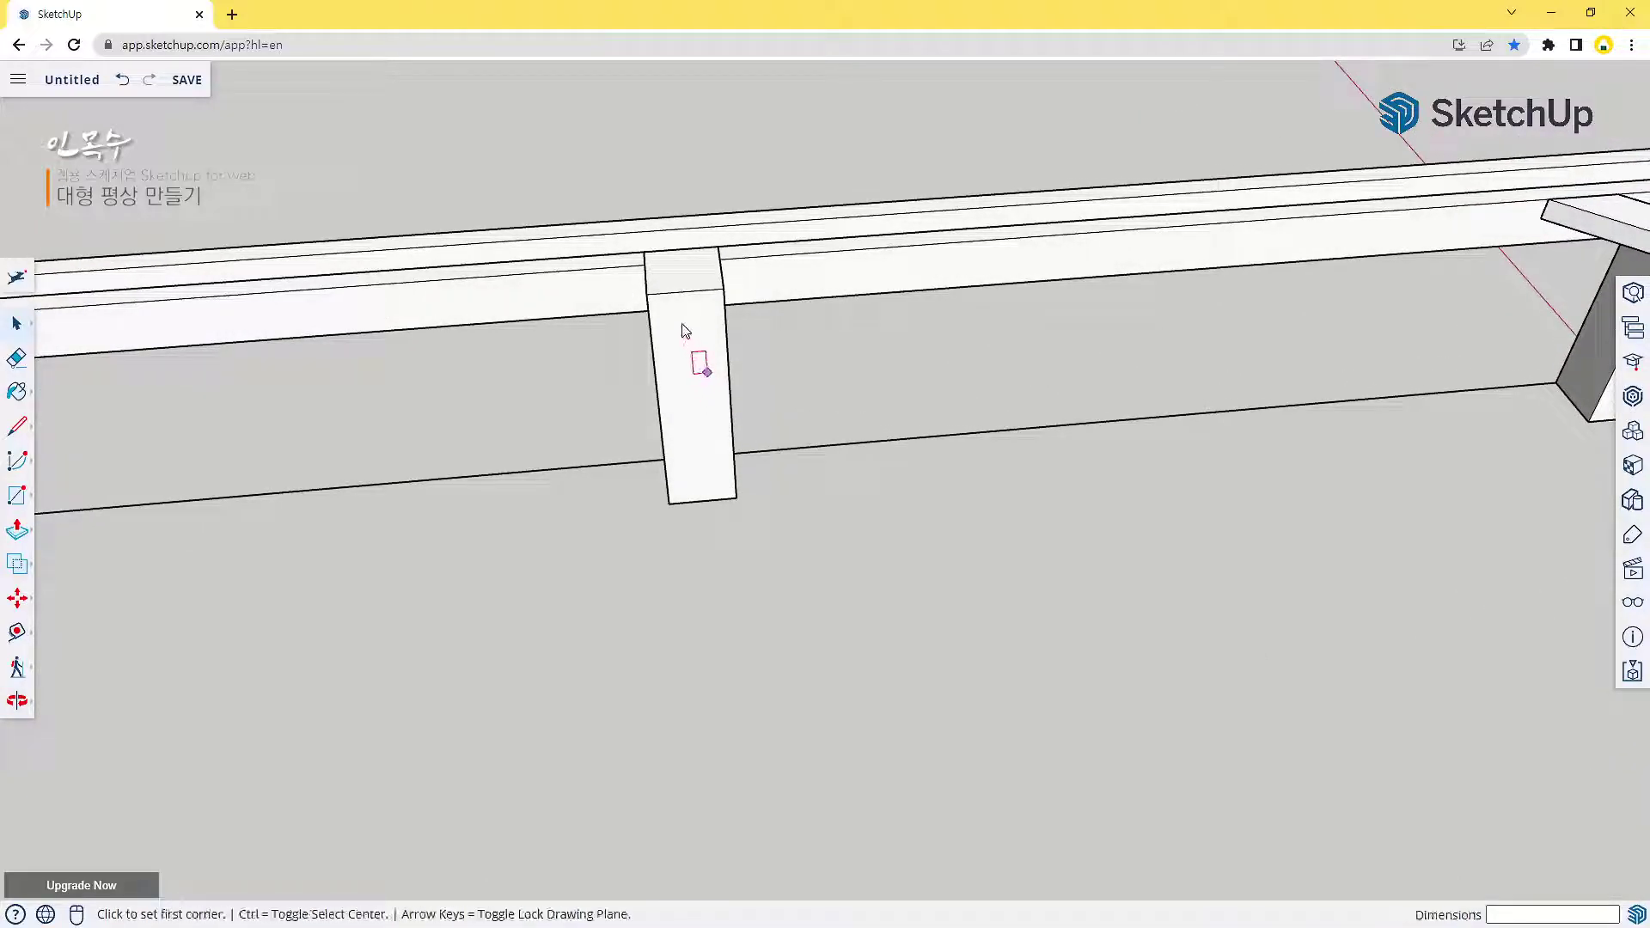
left_click(673, 292)
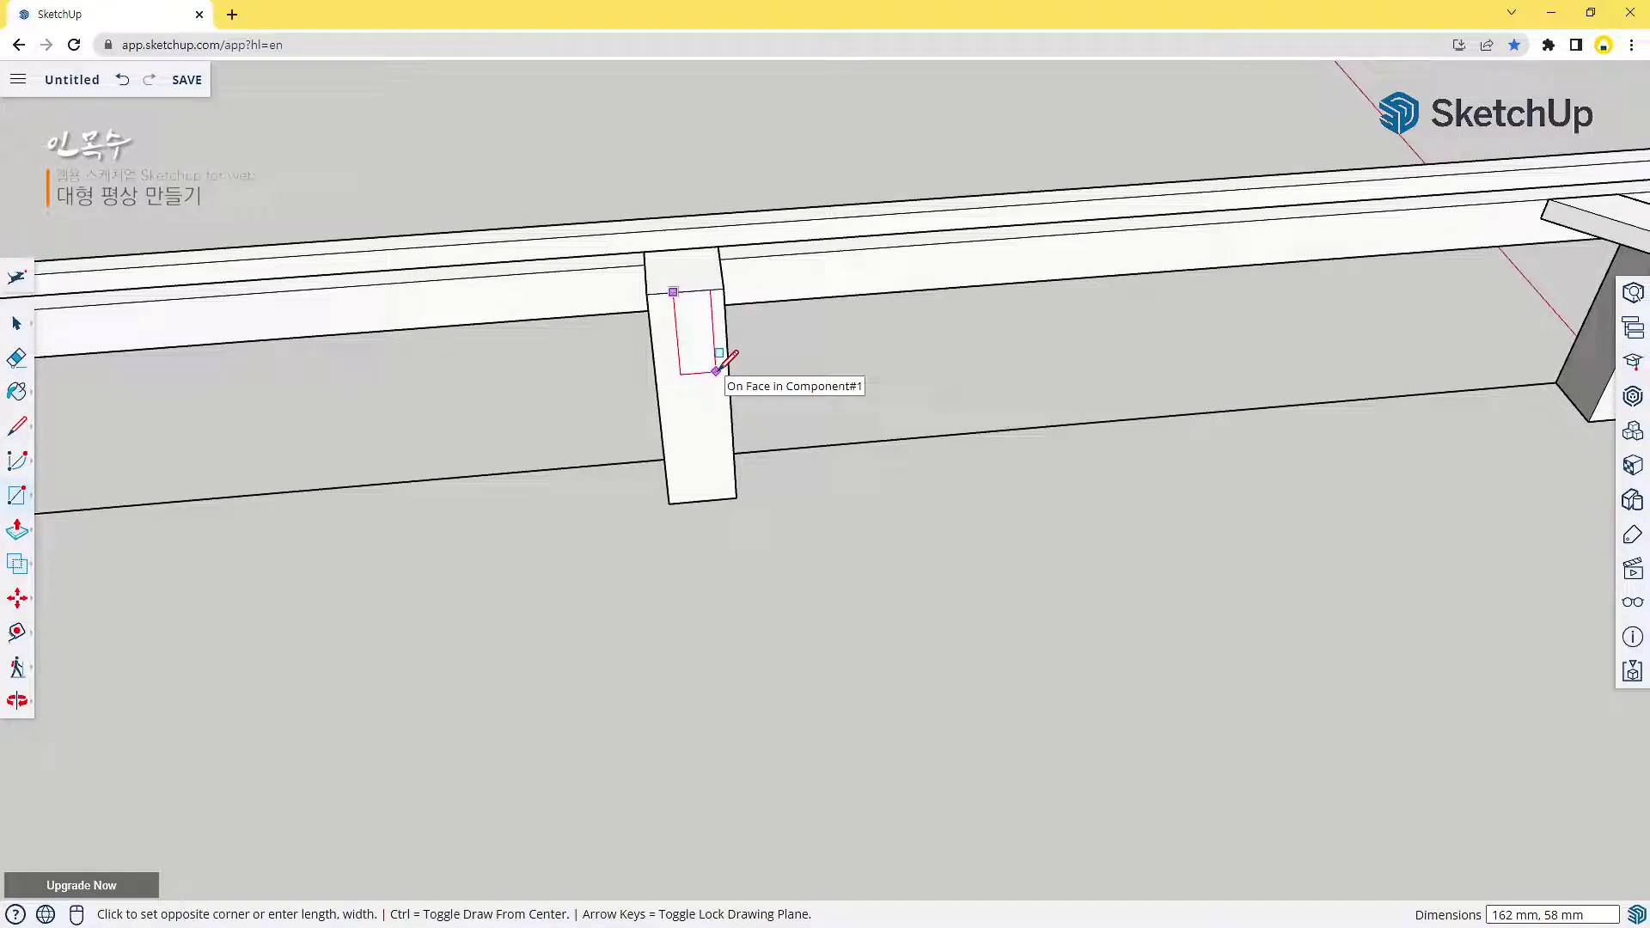
type("8")
key("Return")
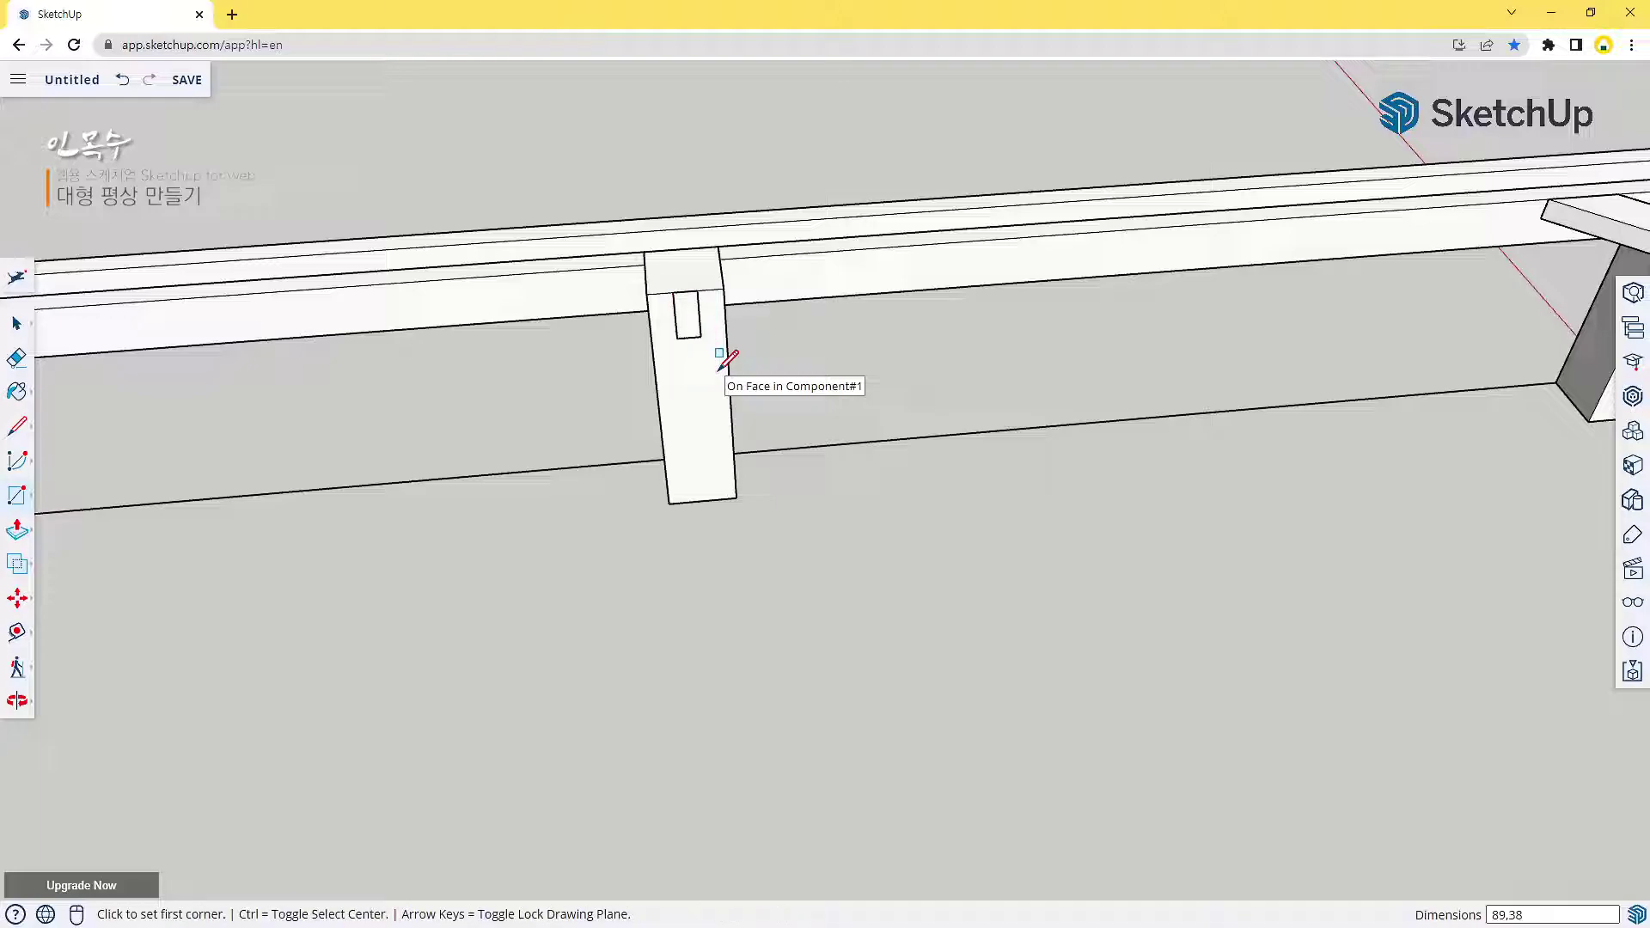
Extrude the rectangle 2160 mm to the opposite middle leg and make the resulting crossbeam a group
key("p")
middle_click_drag(946, 542, 828, 412)
scroll(828, 412, "down", 3)
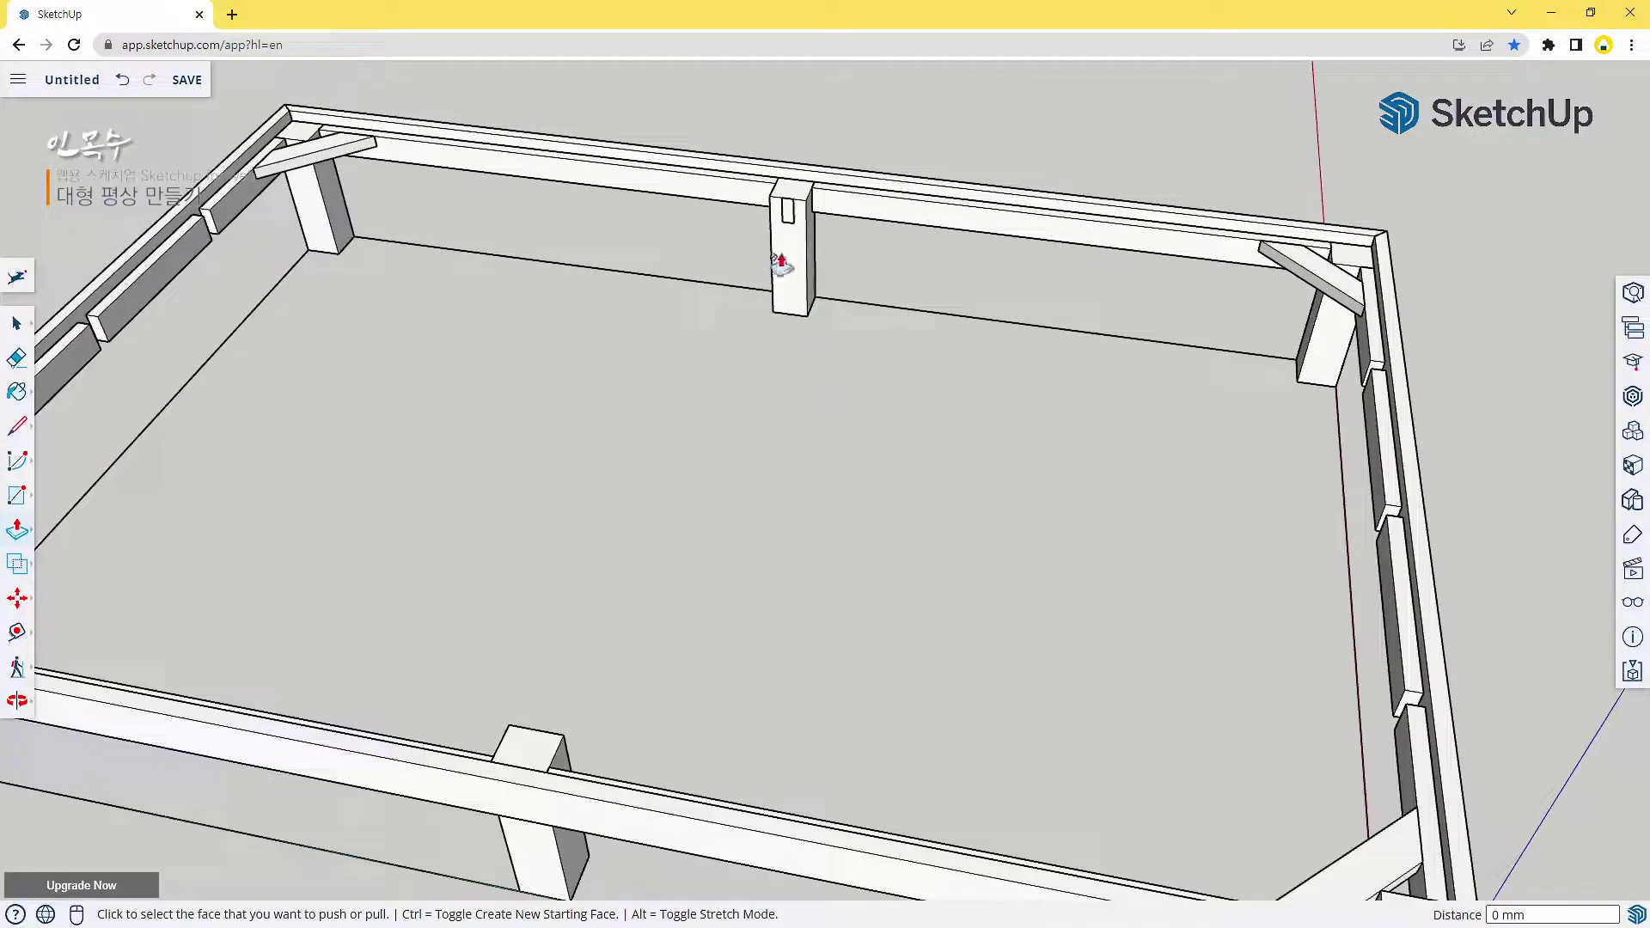
left_click(787, 215)
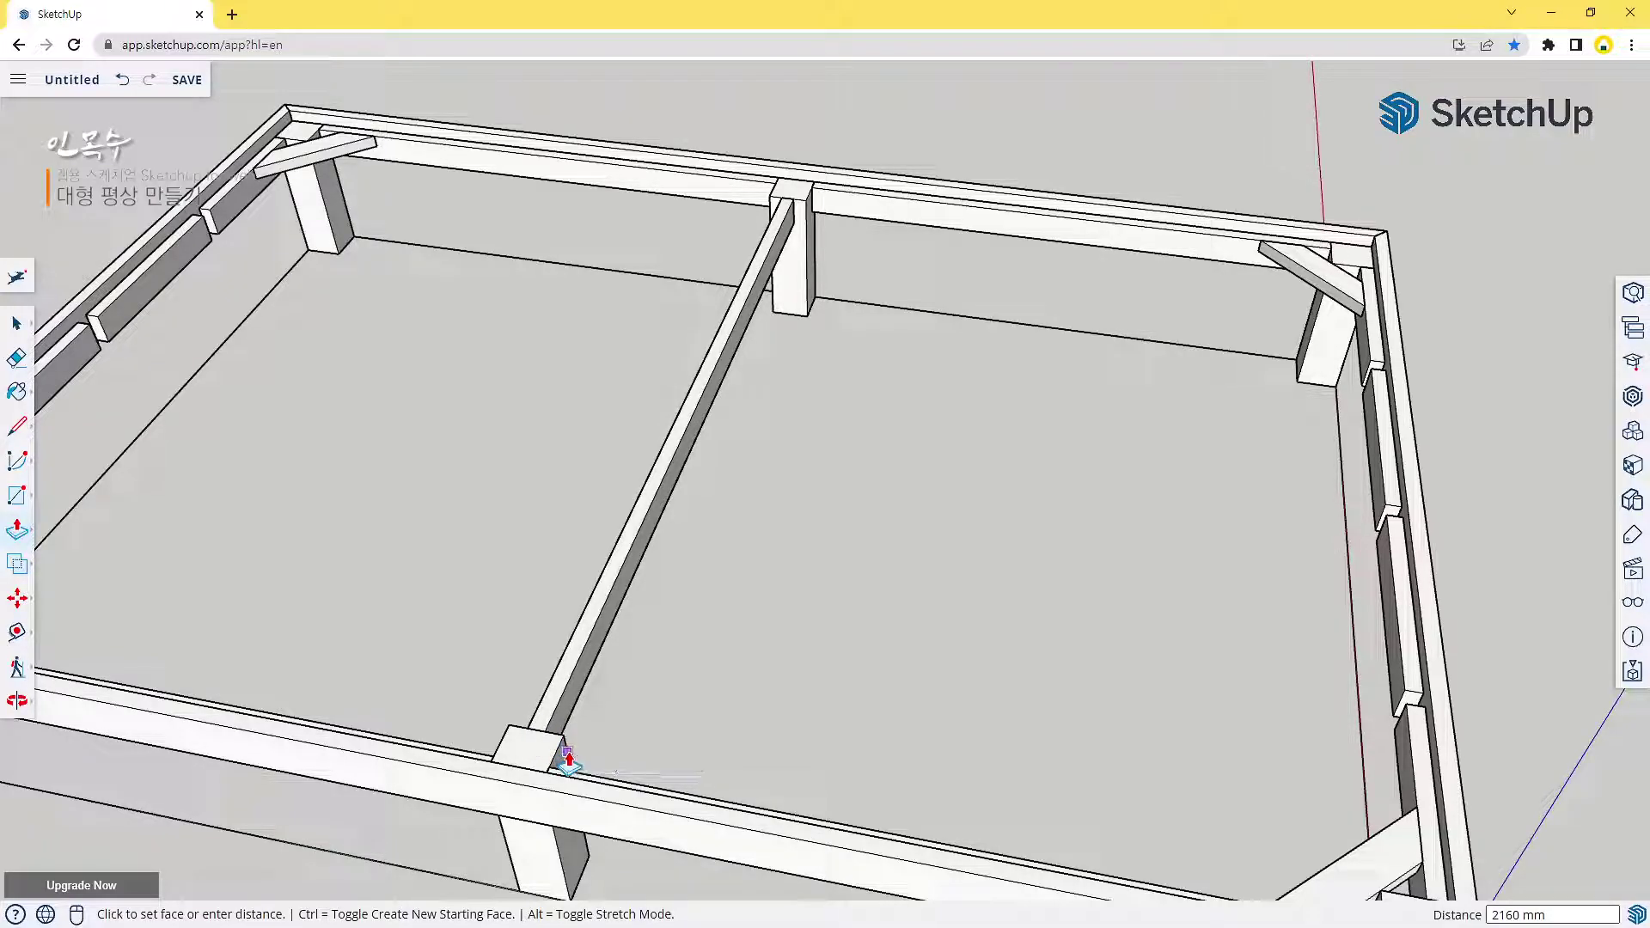
left_click(568, 760)
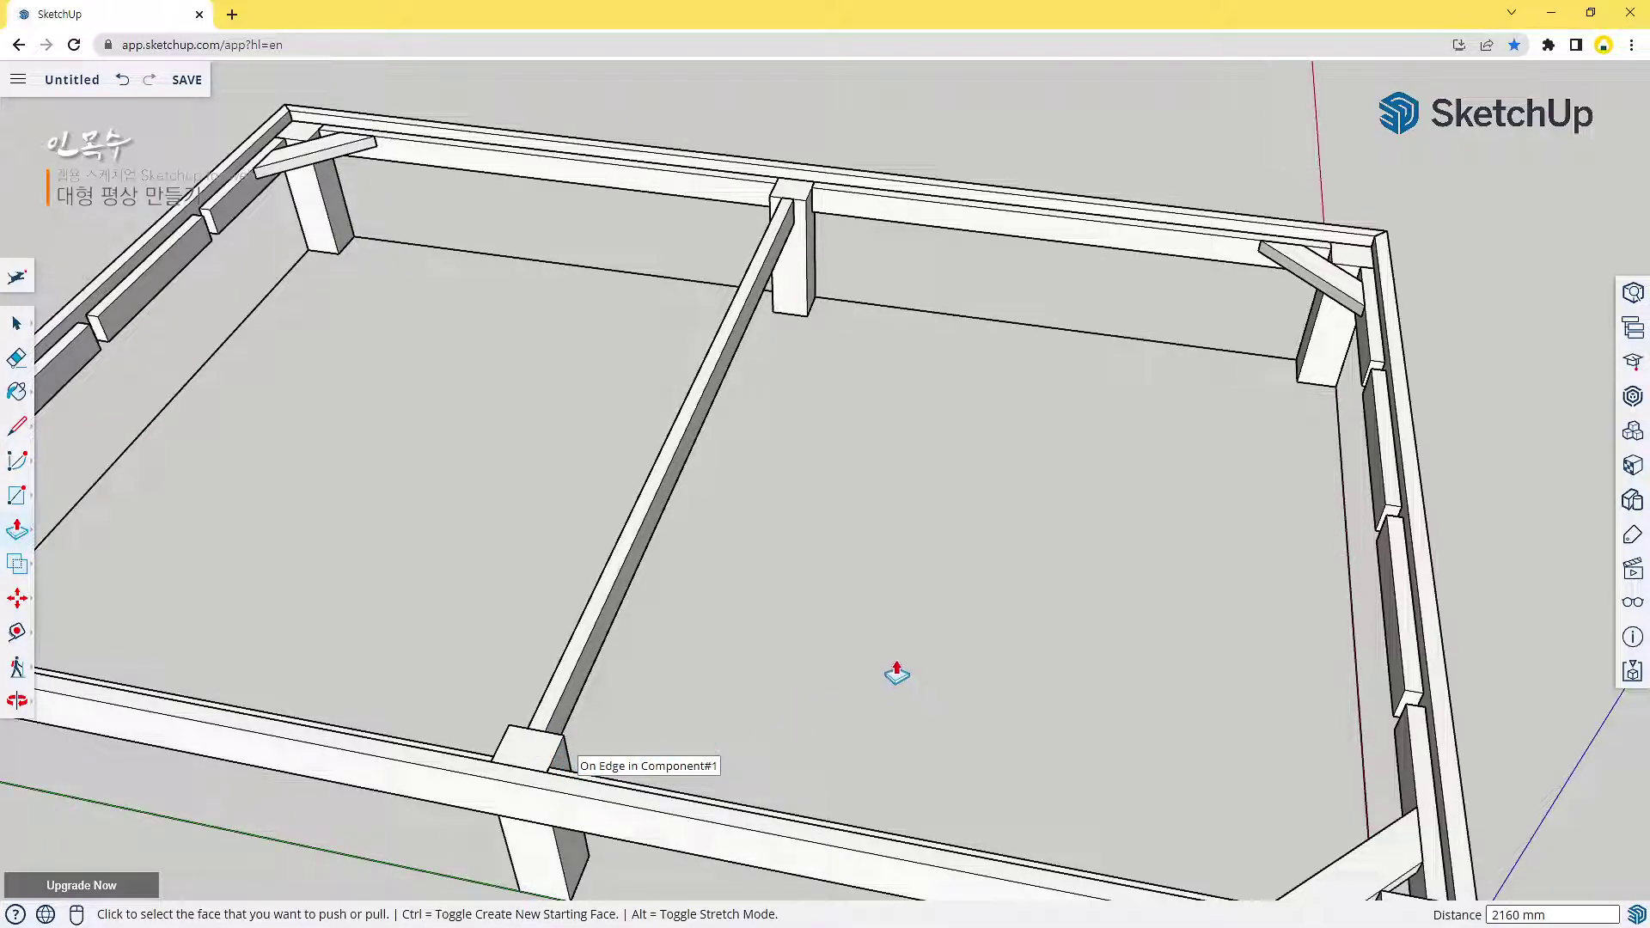
key("space")
double_click(675, 464)
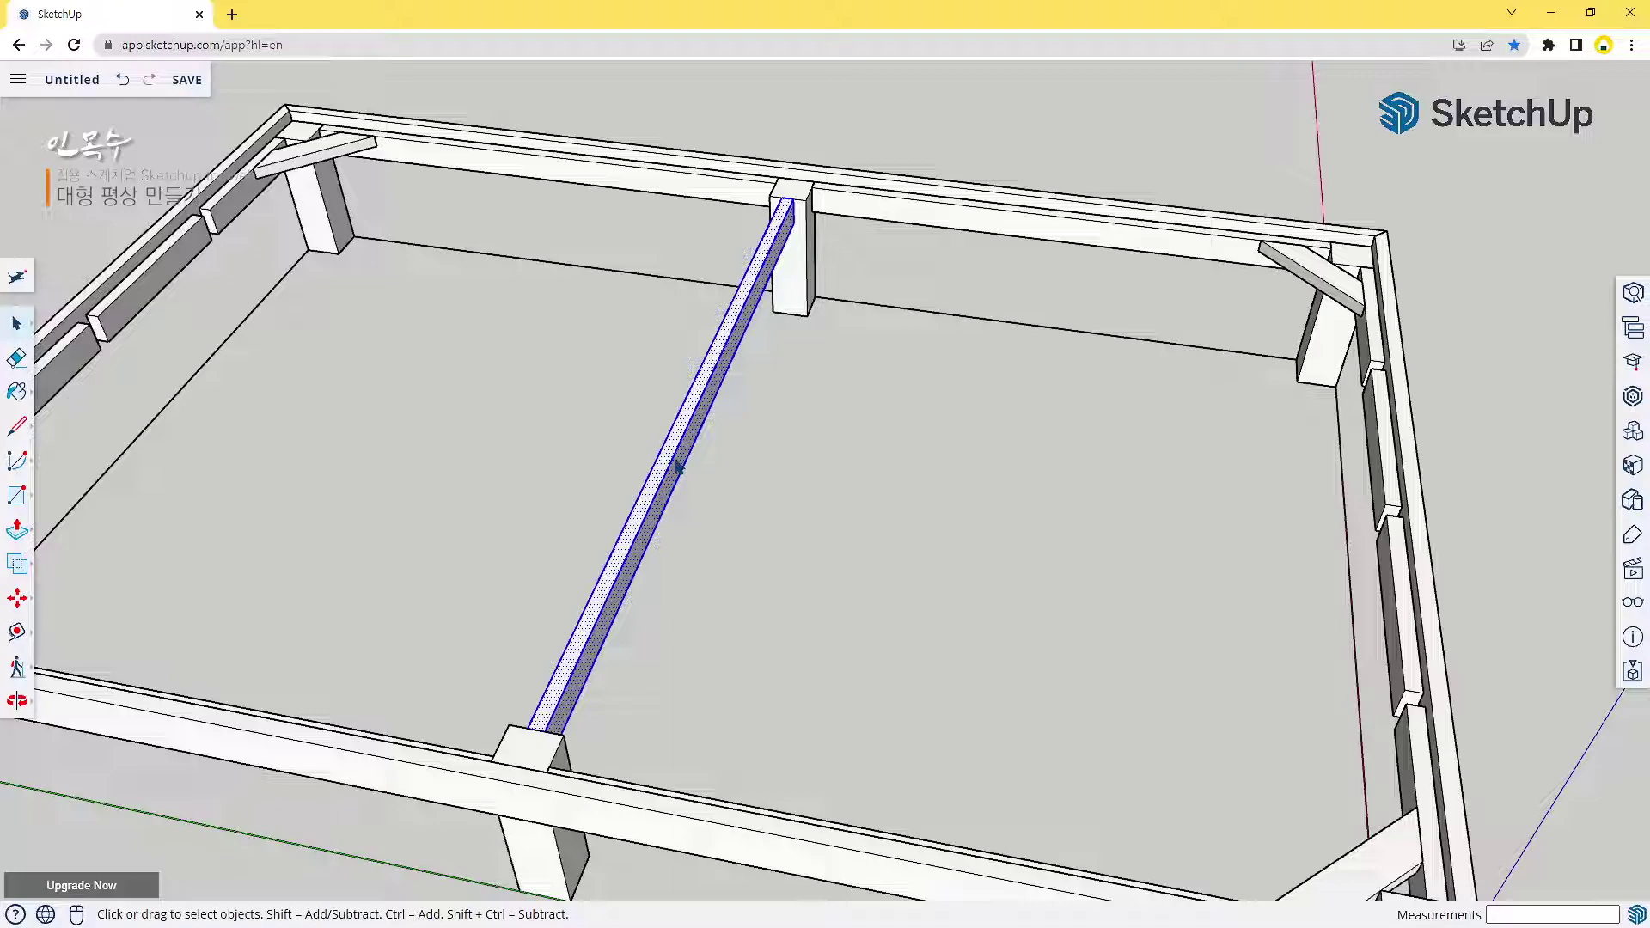
key("ctrl+g")
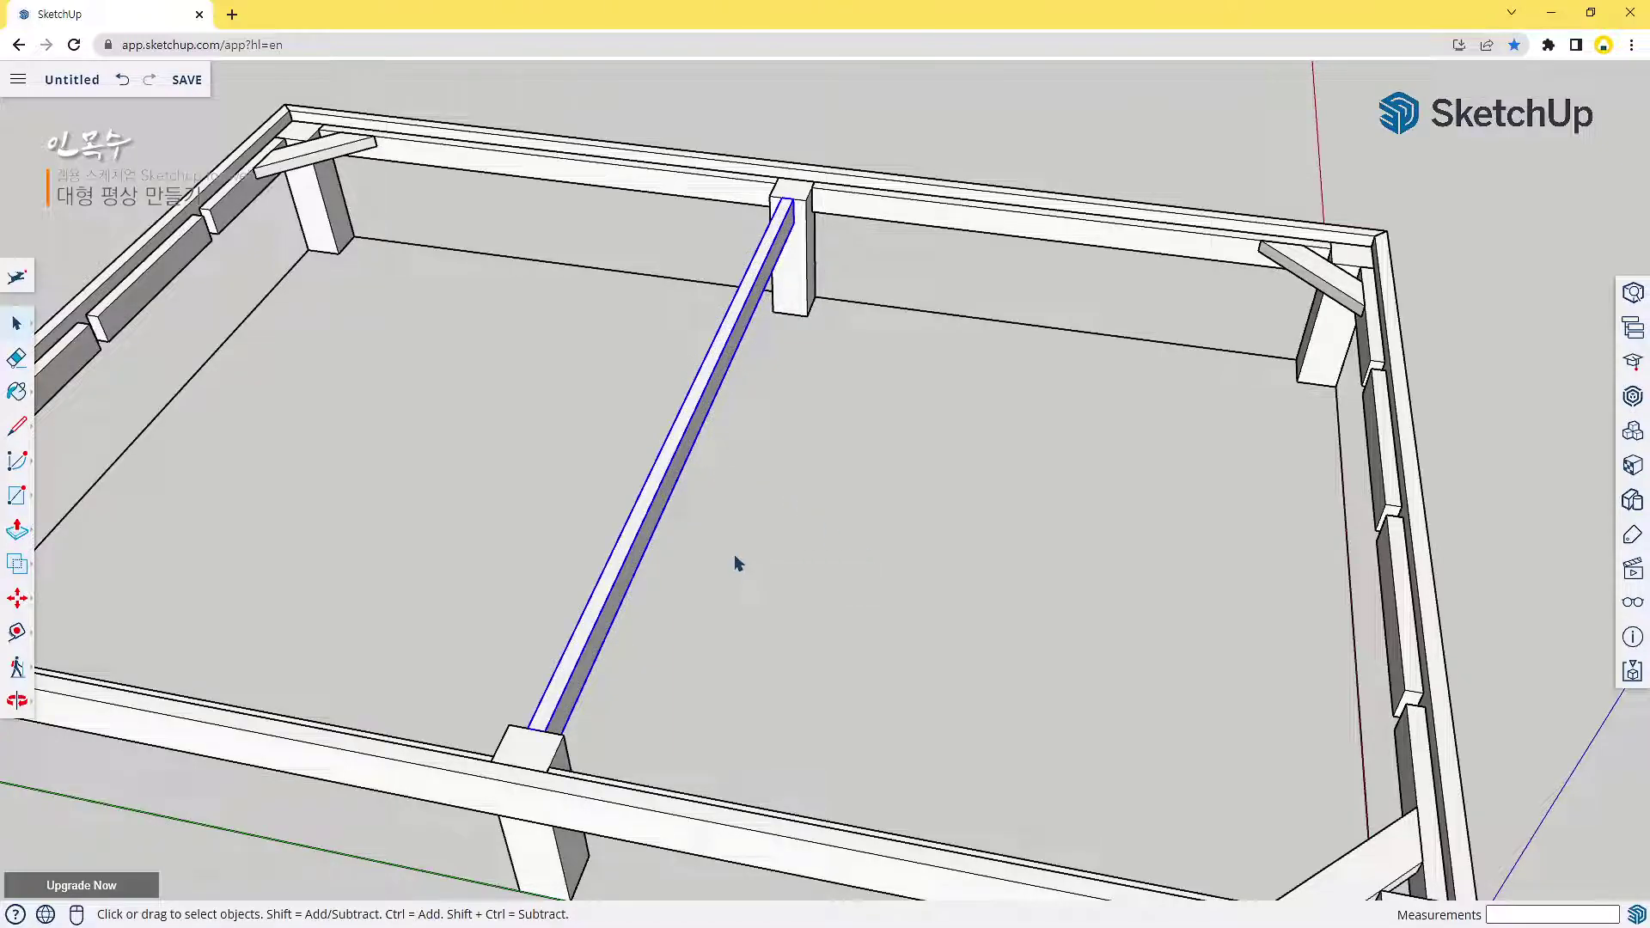
Move the crossbeam along the leg's top edge so its end midpoint meets the midpoint of that edge
middle_click_drag(646, 370, 1118, 412)
scroll(678, 198, "up", 9)
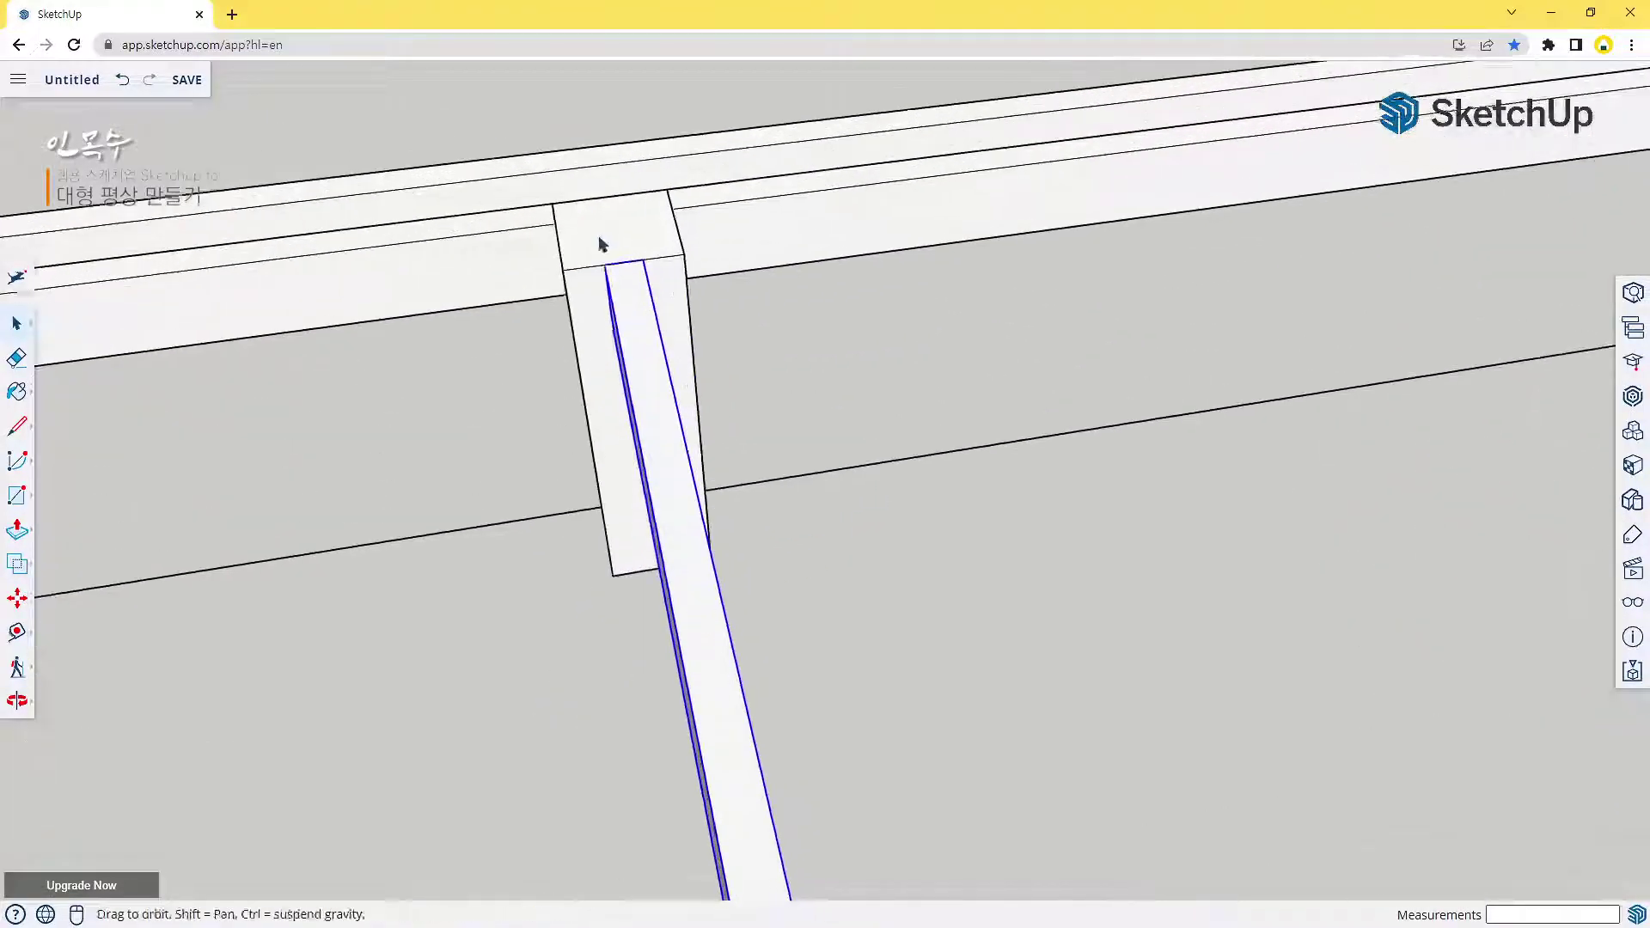
middle_click_drag(608, 285, 636, 290)
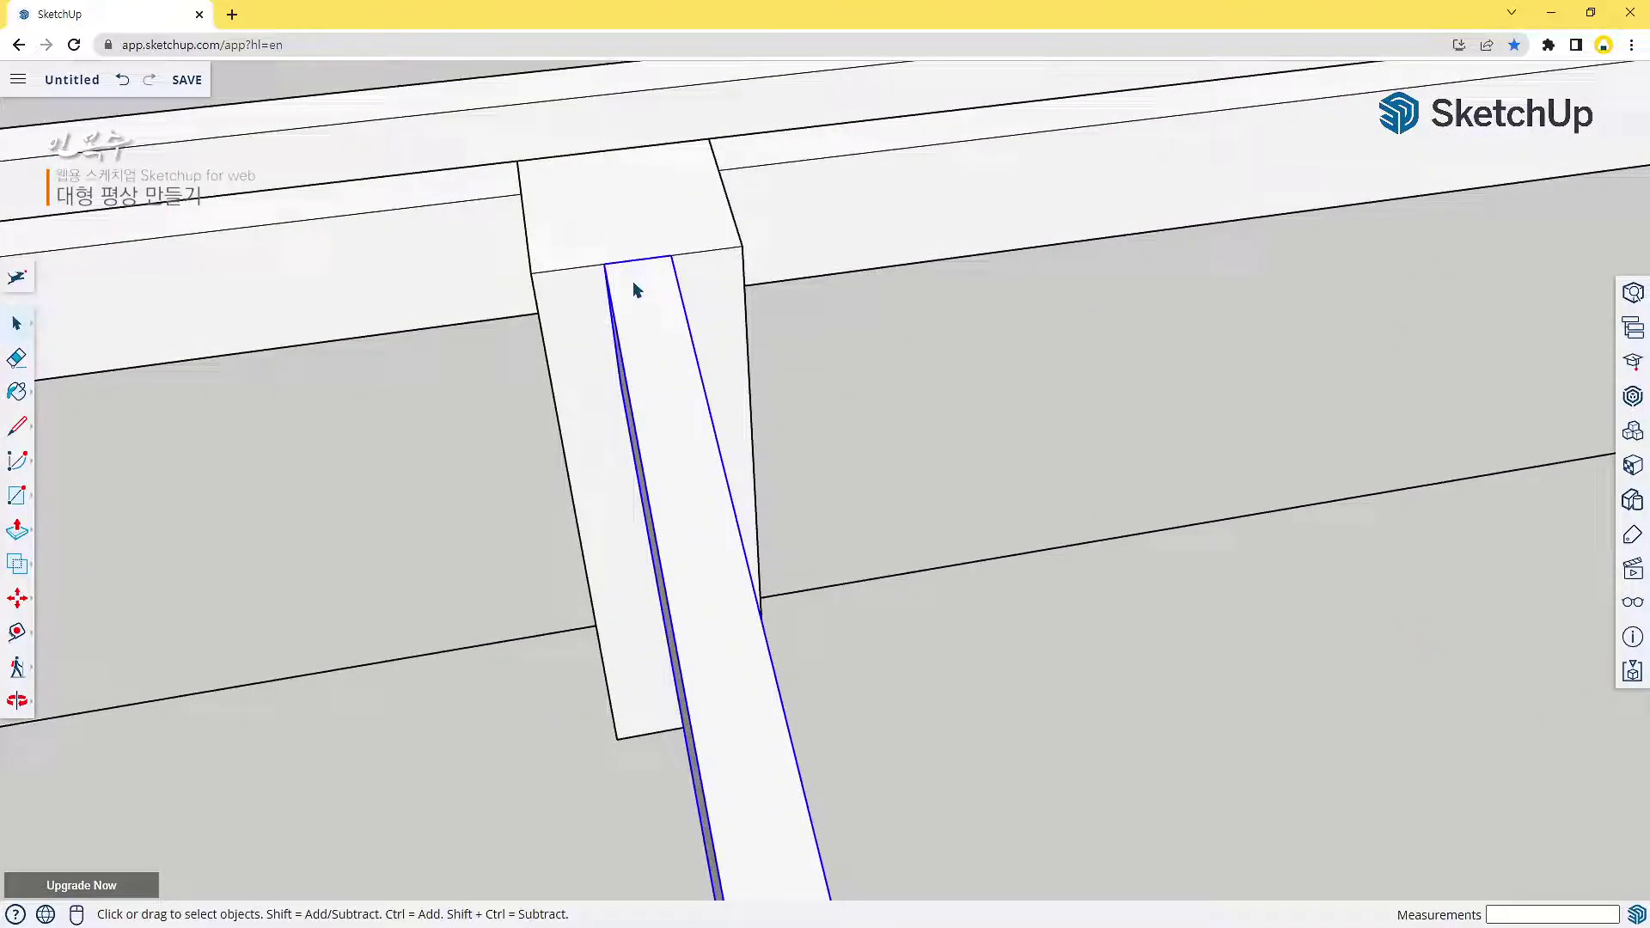
key("m")
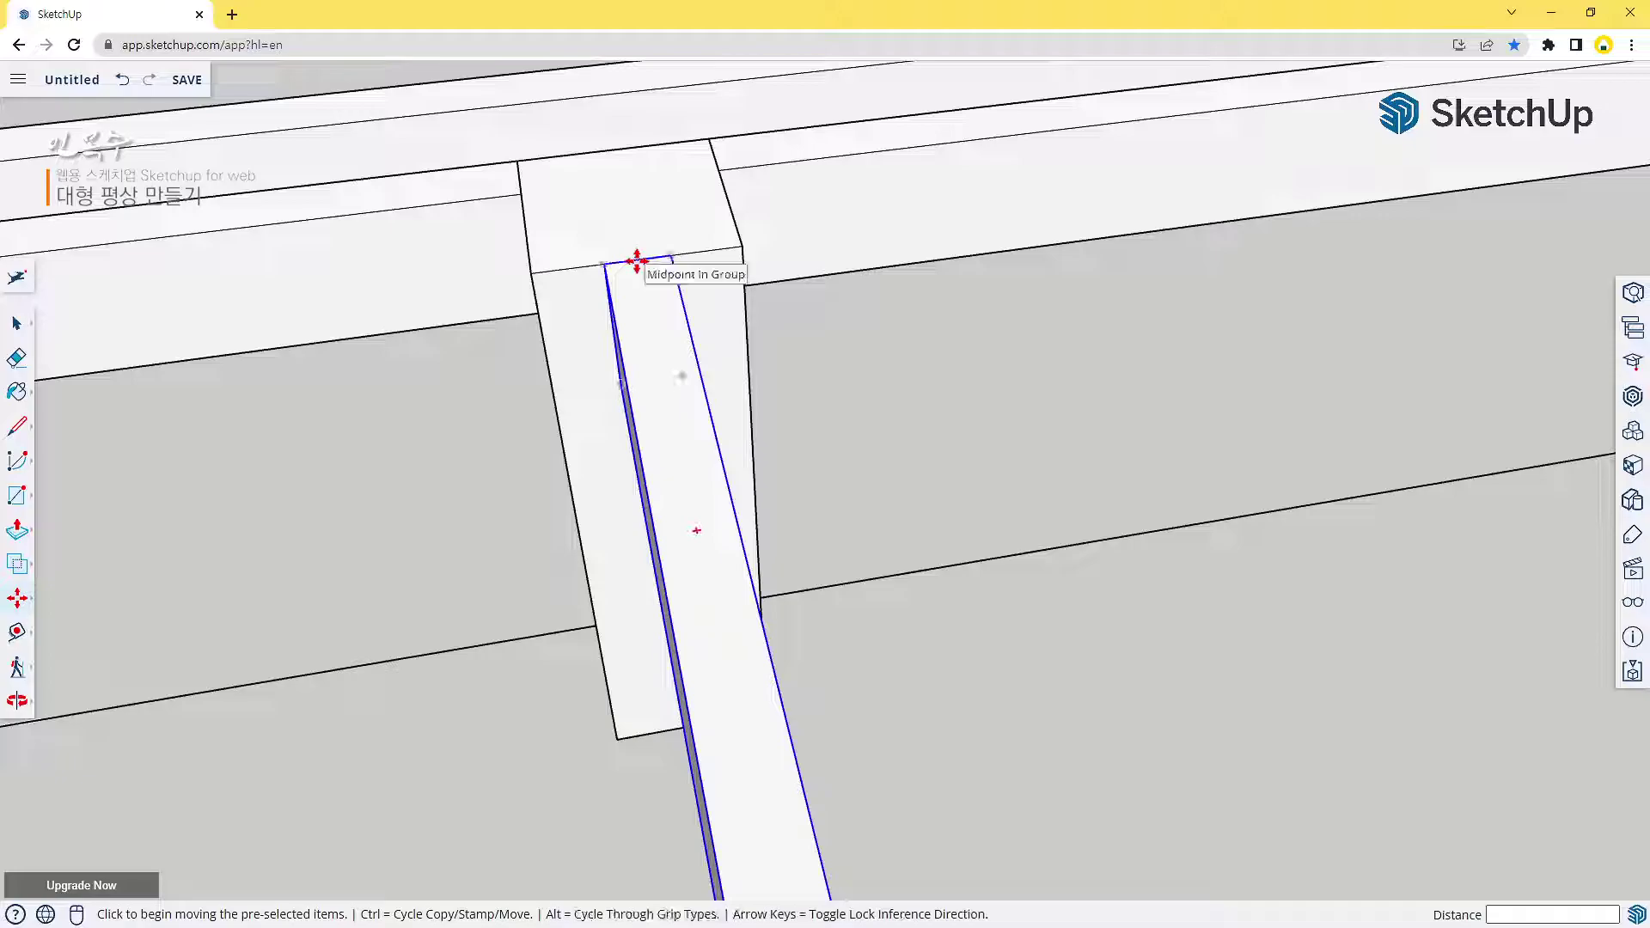
left_click(637, 261)
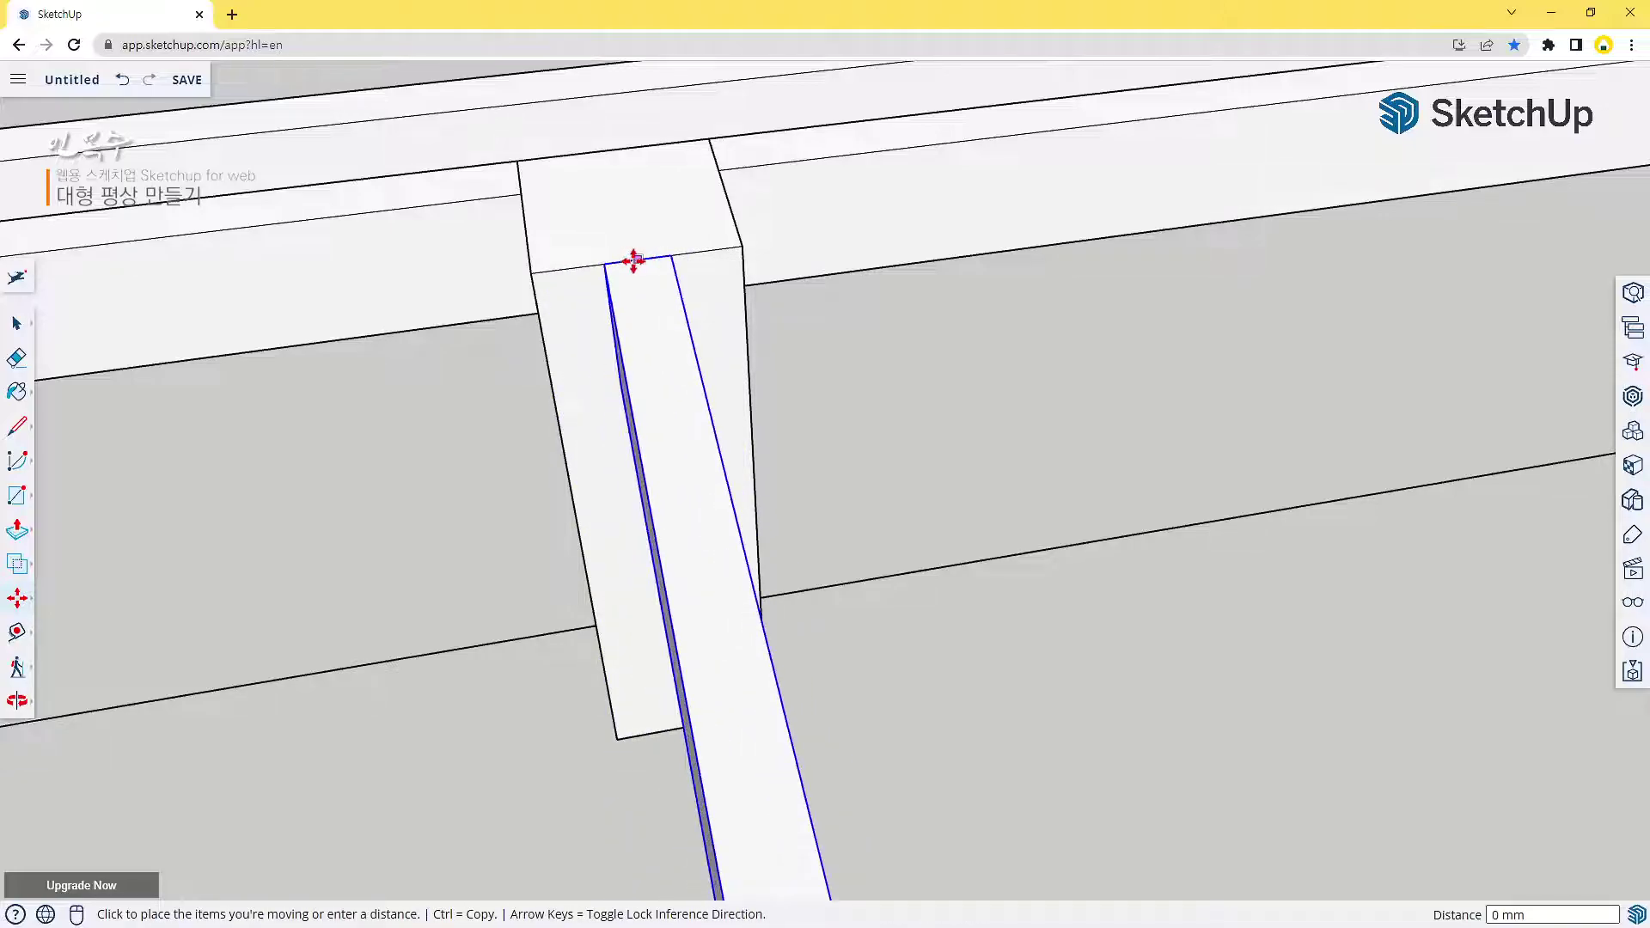
scroll(633, 260, "up", 5)
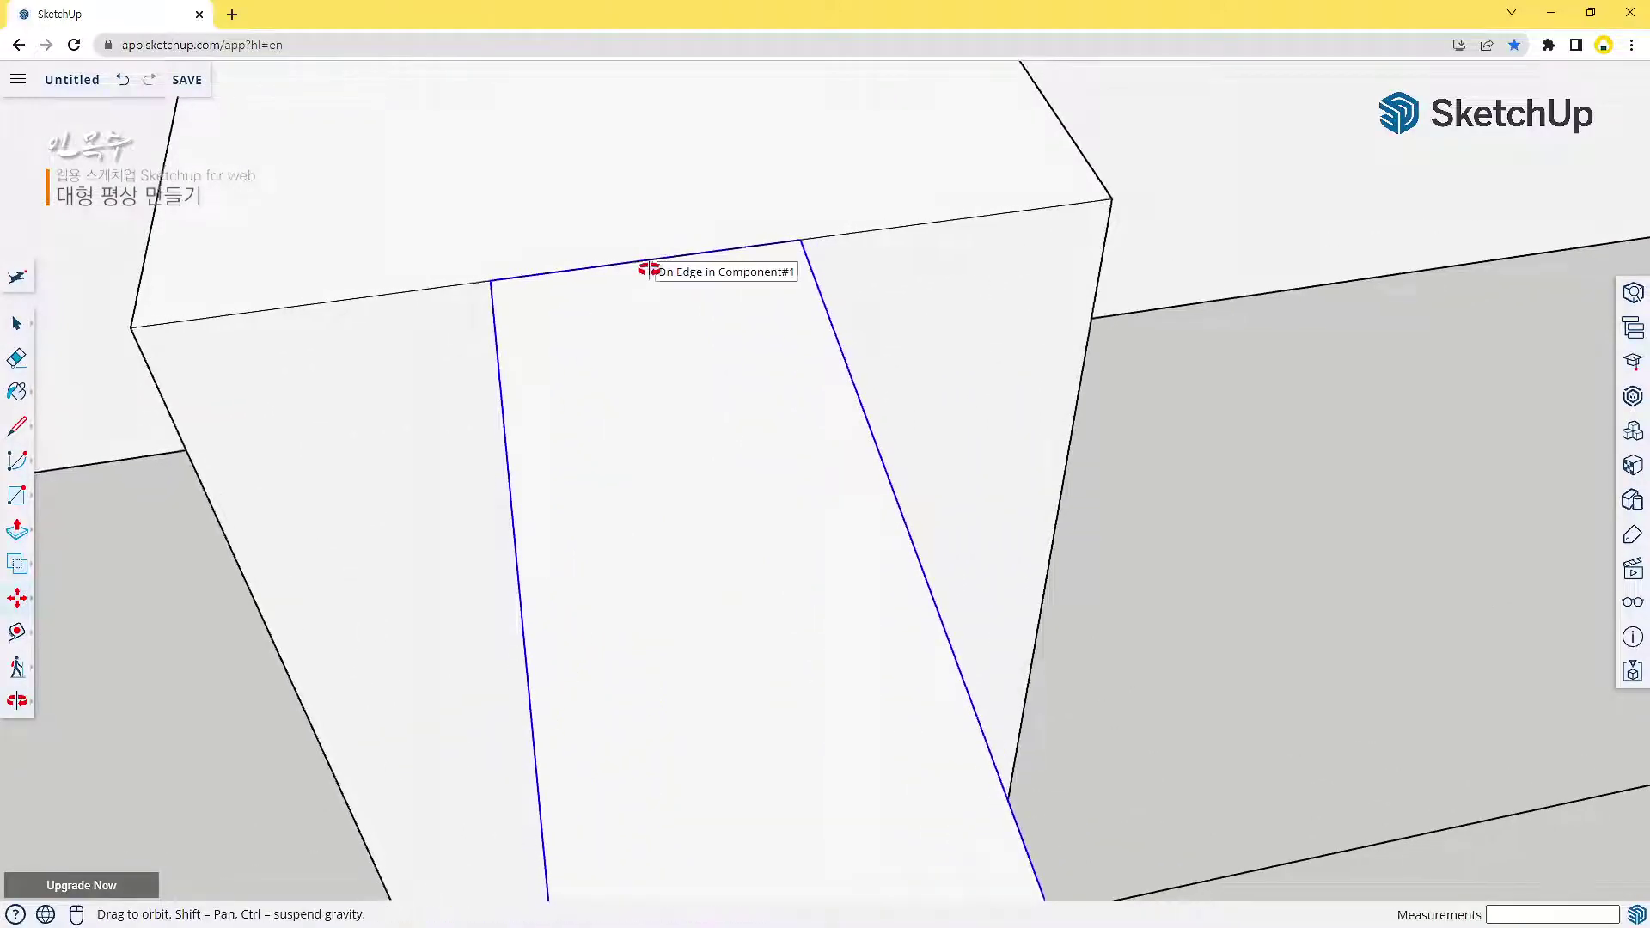
scroll(648, 264, "down", 4)
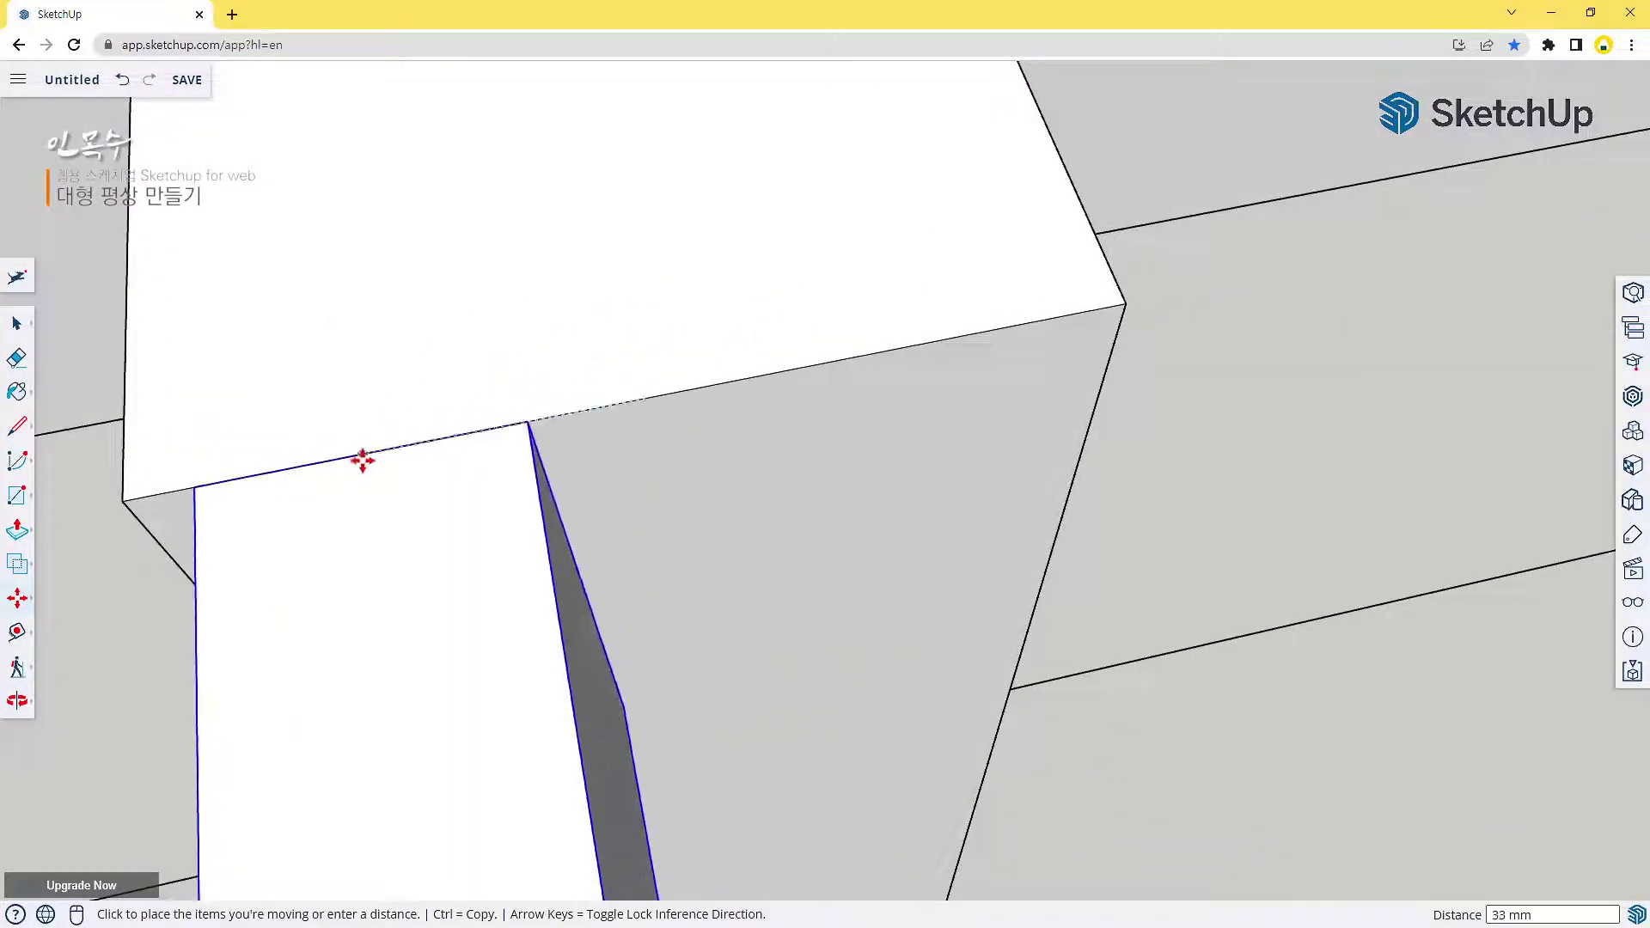
left_click(362, 461)
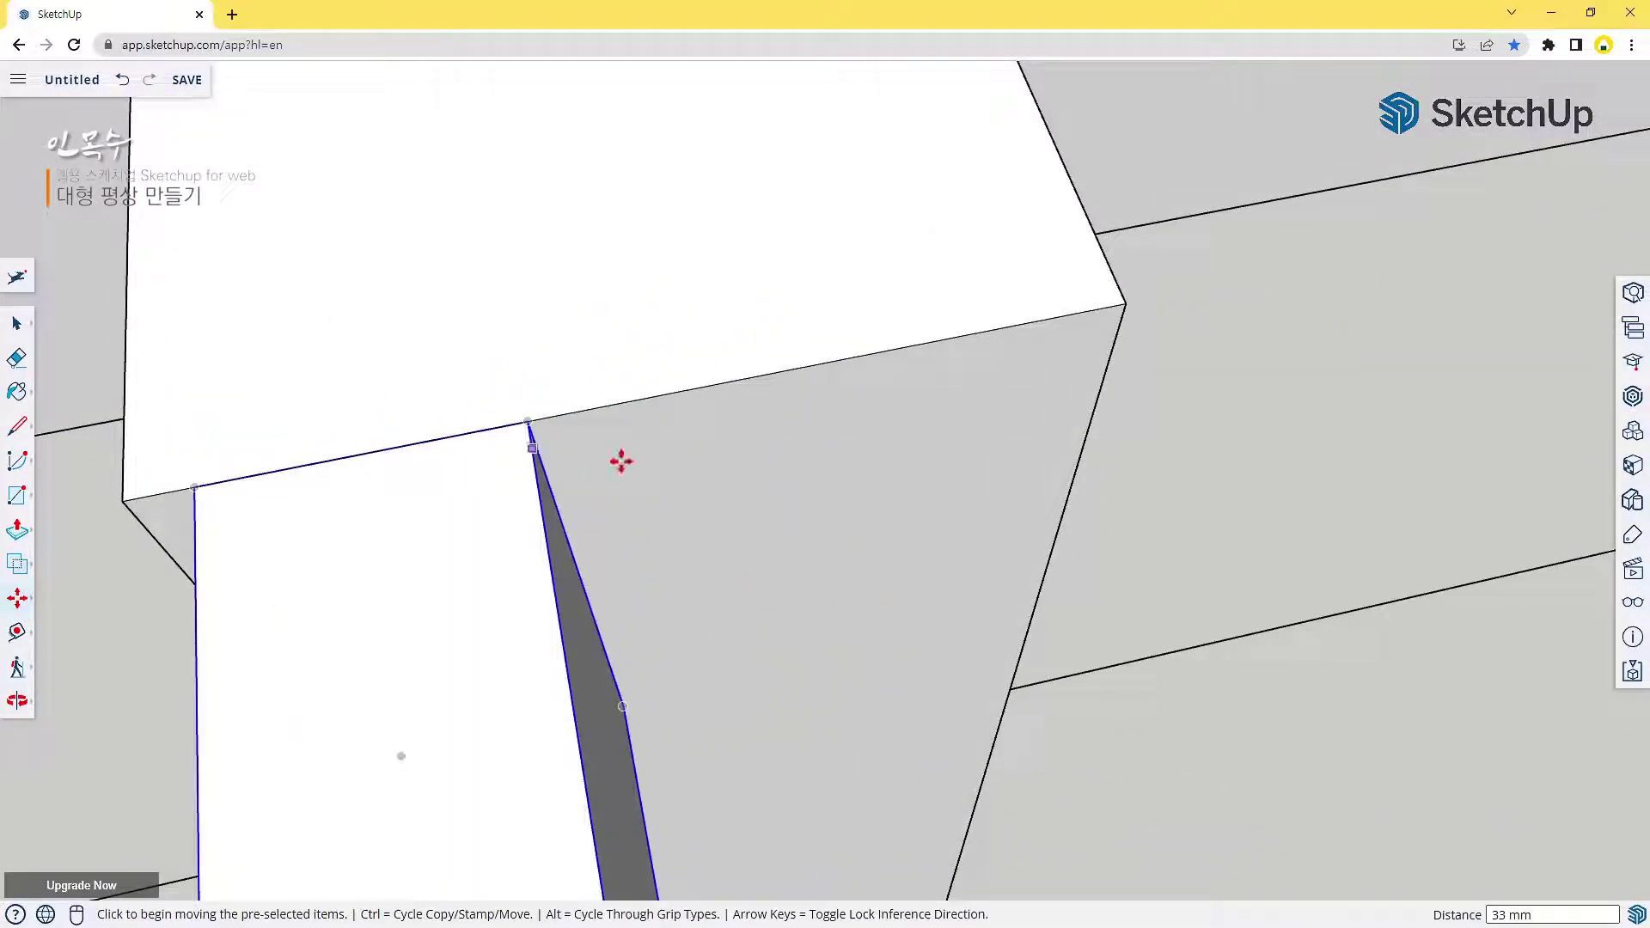
left_click(357, 456)
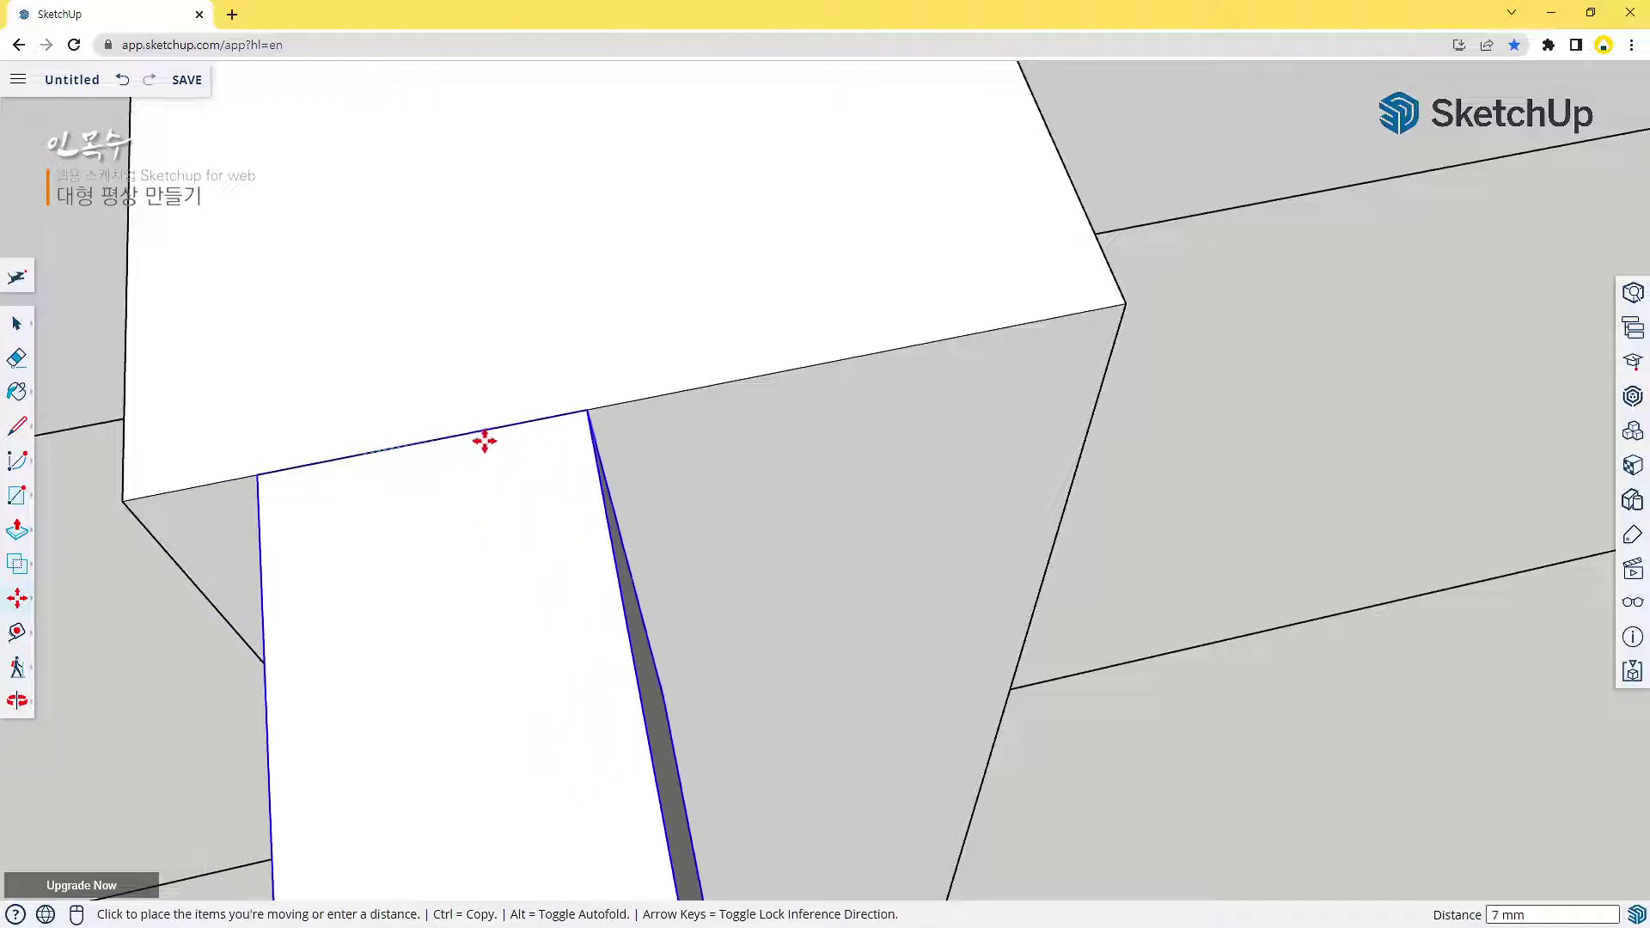
left_click(650, 397)
Move the crossbeam straight down 89 mm along the middle legs
middle_click_drag(939, 409, 839, 450)
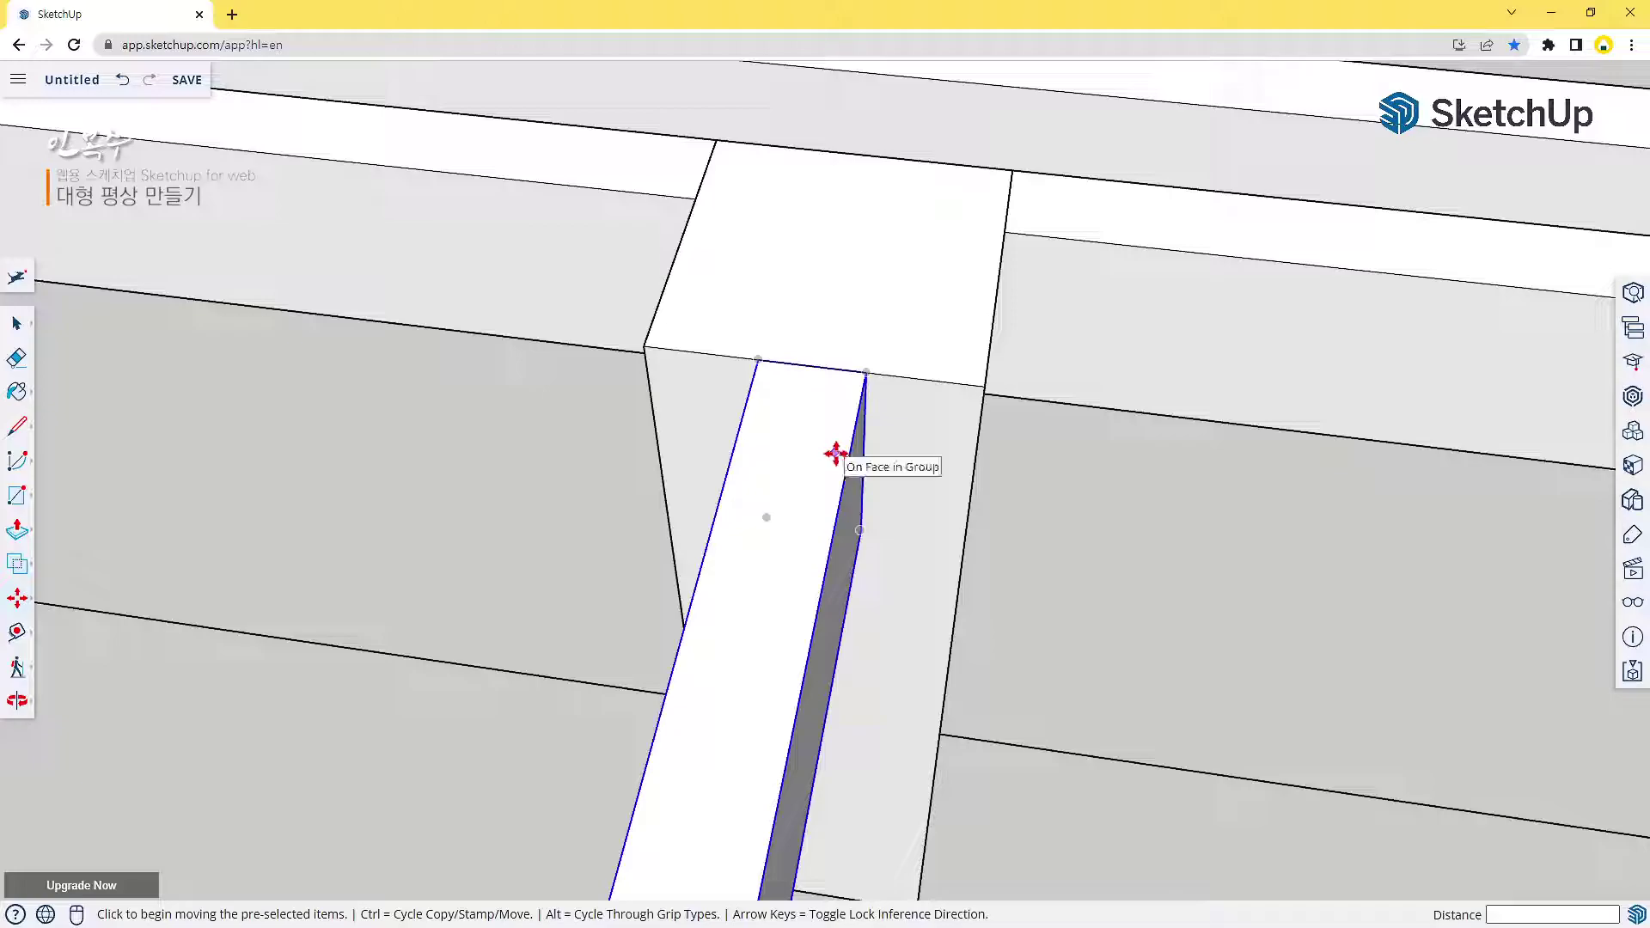
scroll(835, 453, "up", 2)
scroll(892, 542, "down", 3)
middle_click_drag(937, 604, 651, 399)
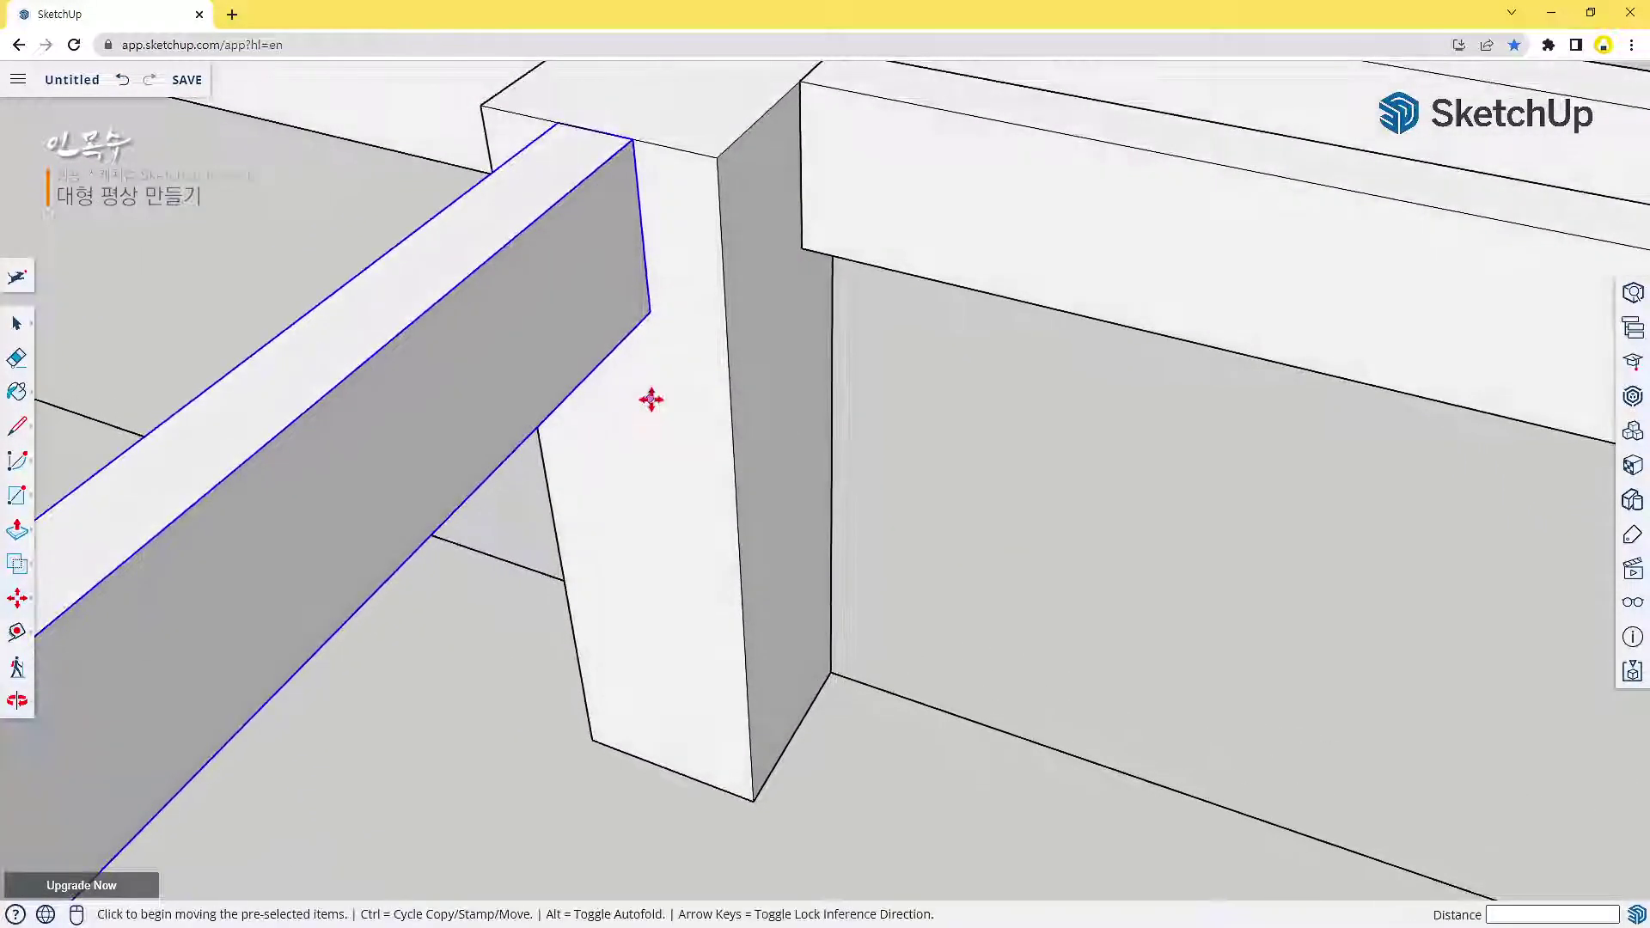
left_click(639, 231)
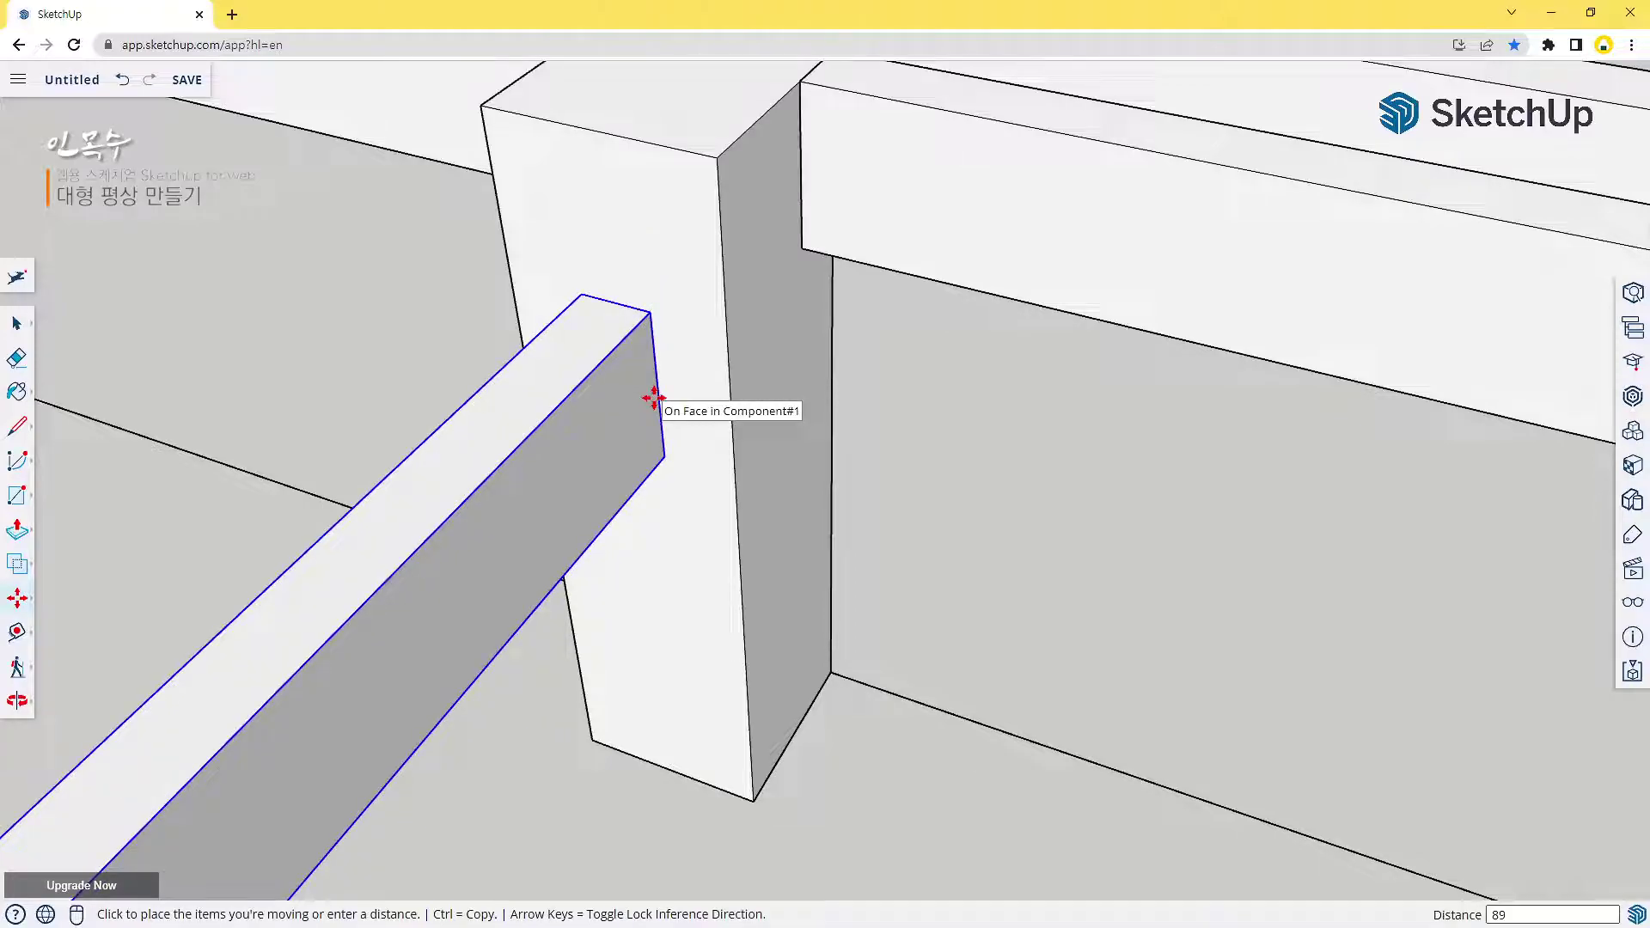
left_click(654, 398)
Draw a centre line along the full length of the crossbeam's underside, joining the midpoints of its two end edges
middle_click_drag(244, 486, 895, 527)
middle_click_drag(1067, 701, 714, 567, "shift")
scroll(823, 498, "down", 10)
scroll(808, 449, "up", 2)
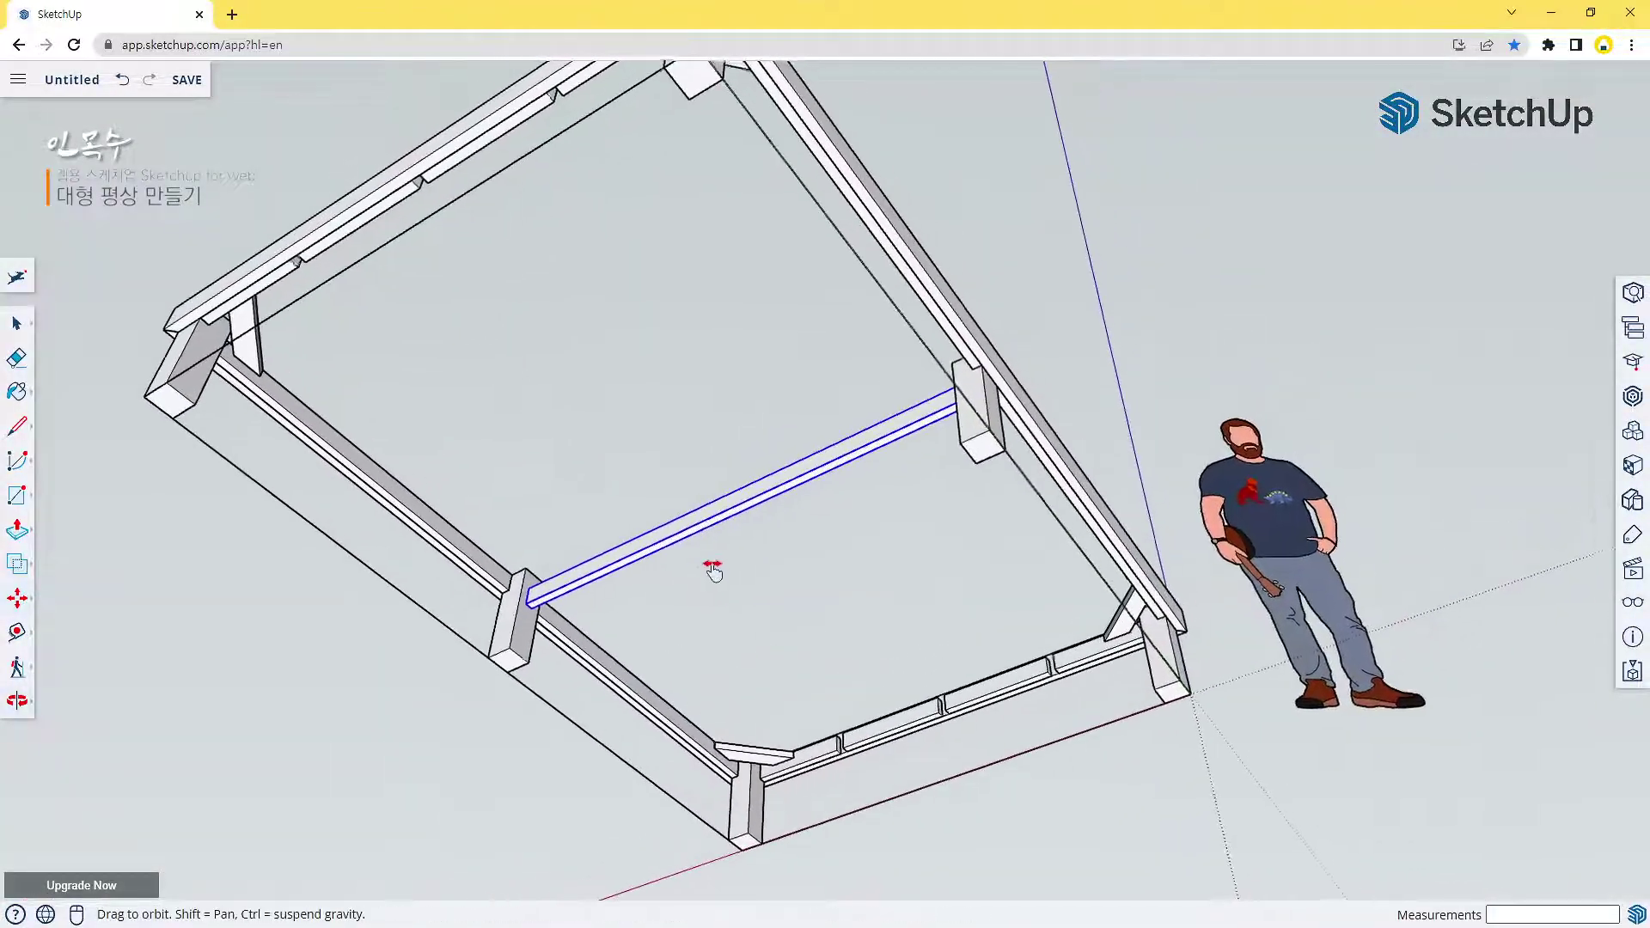
scroll(464, 636, "up", 8)
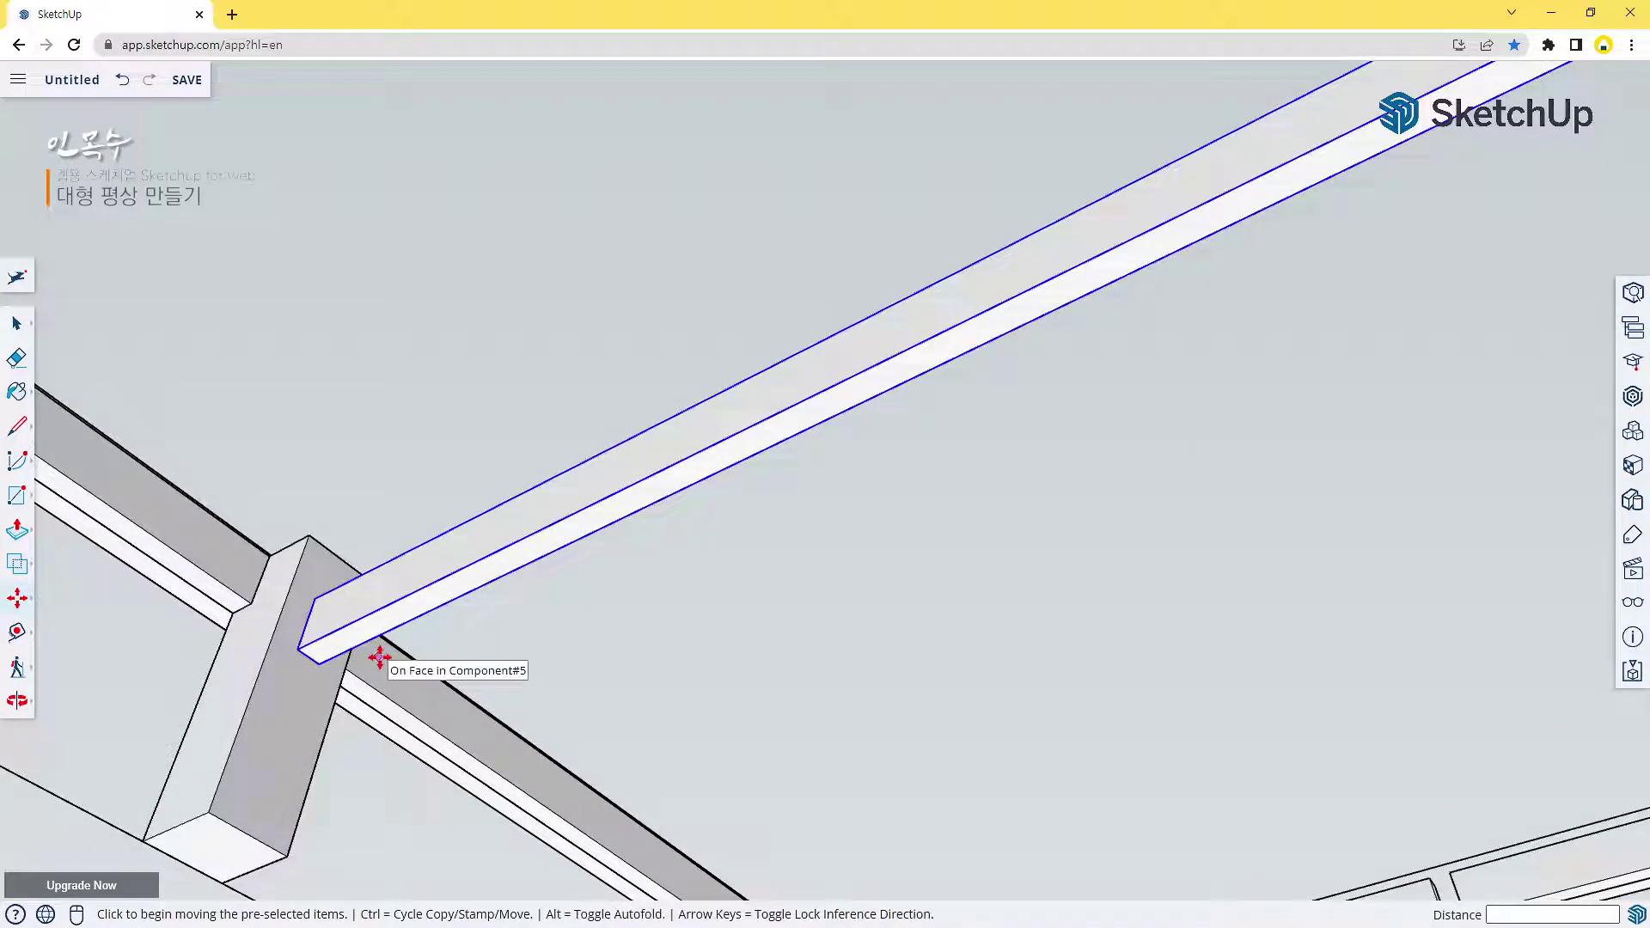
key("l")
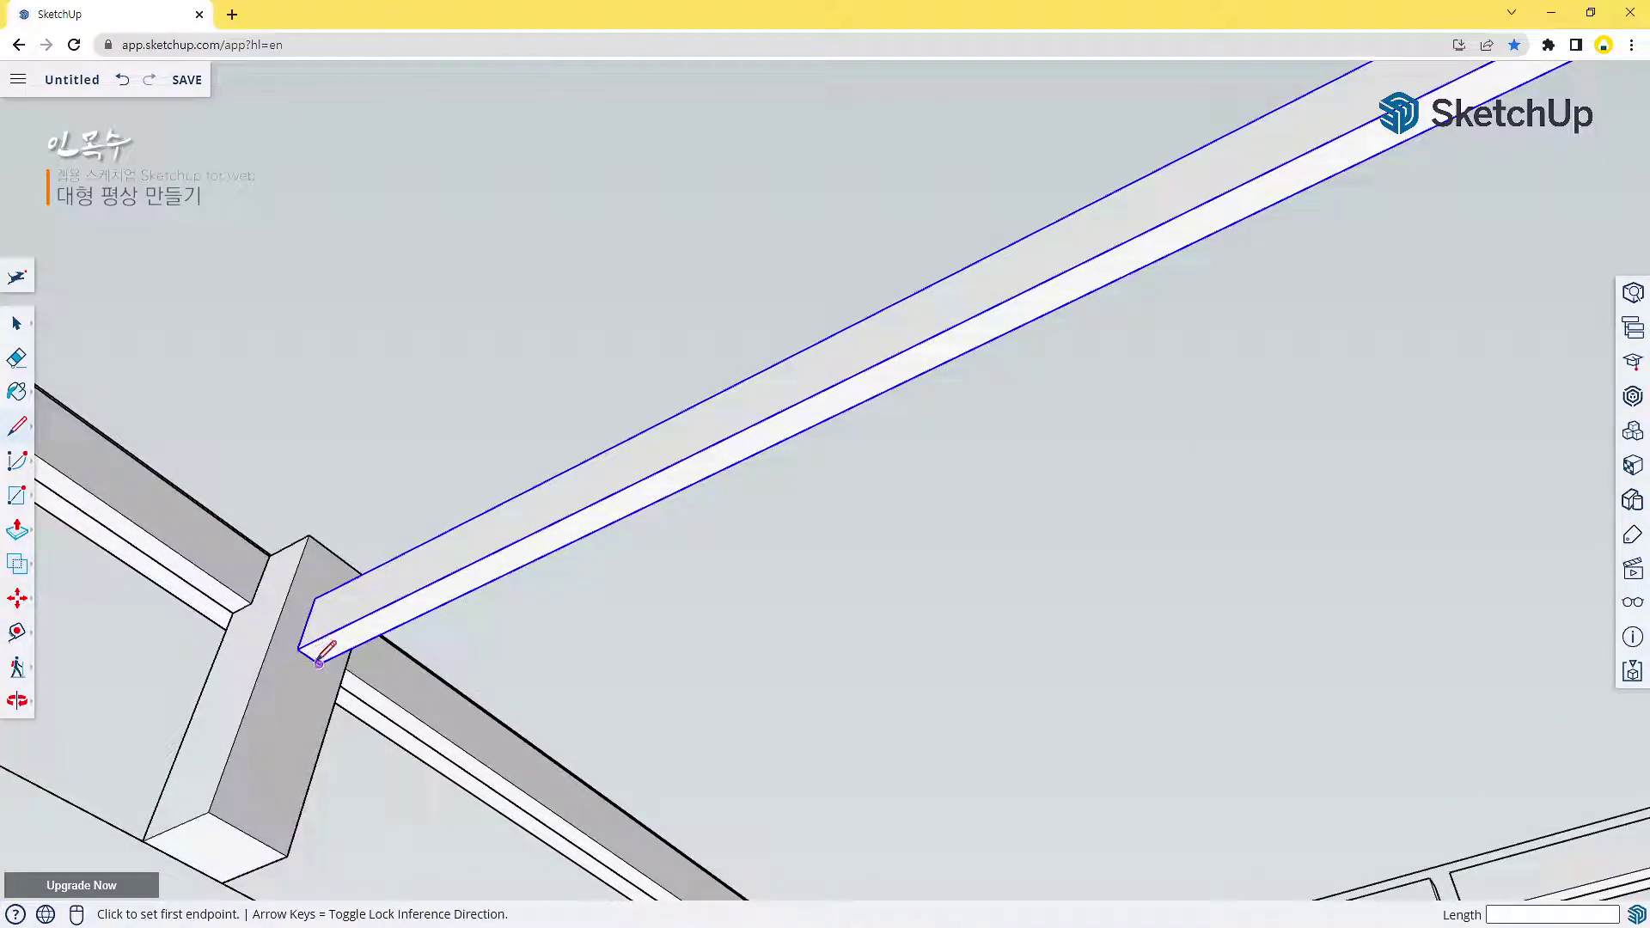
scroll(319, 660, "up", 5)
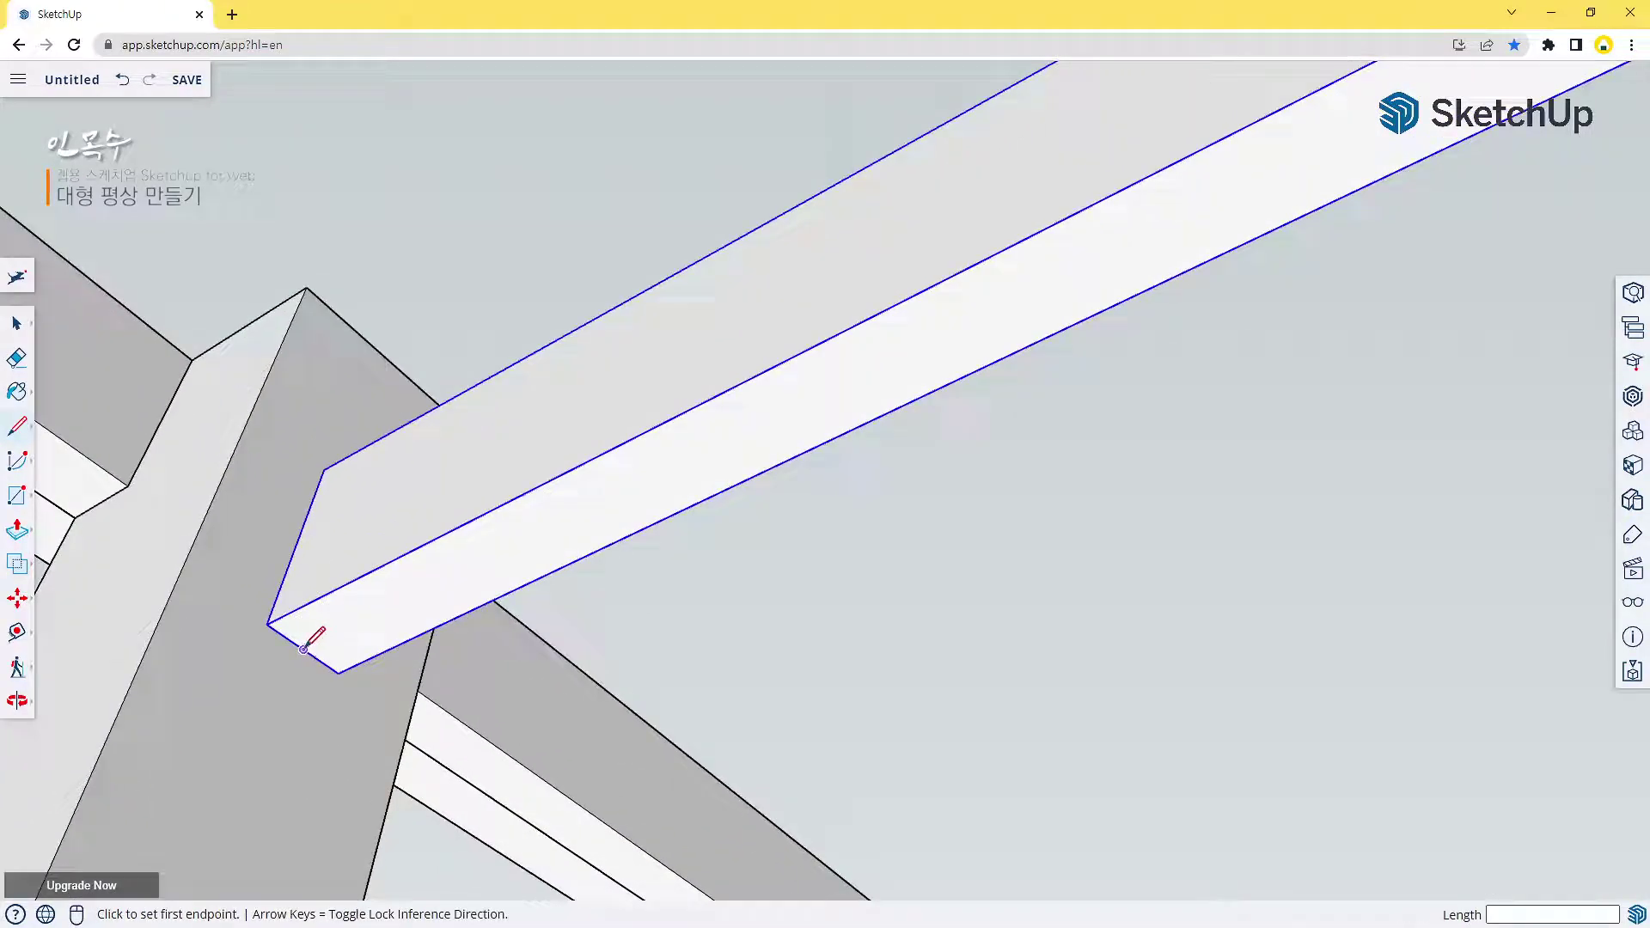
left_click(304, 649)
scroll(976, 400, "down", 4)
scroll(1220, 341, "down", 3)
middle_click_drag(1108, 406, 522, 709, "shift")
scroll(706, 558, "down", 5)
scroll(1304, 346, "up", 3)
middle_click_drag(1315, 331, 1427, 223)
scroll(1367, 233, "up", 4)
left_click(1421, 226)
middle_click_drag(1222, 346, 1145, 417)
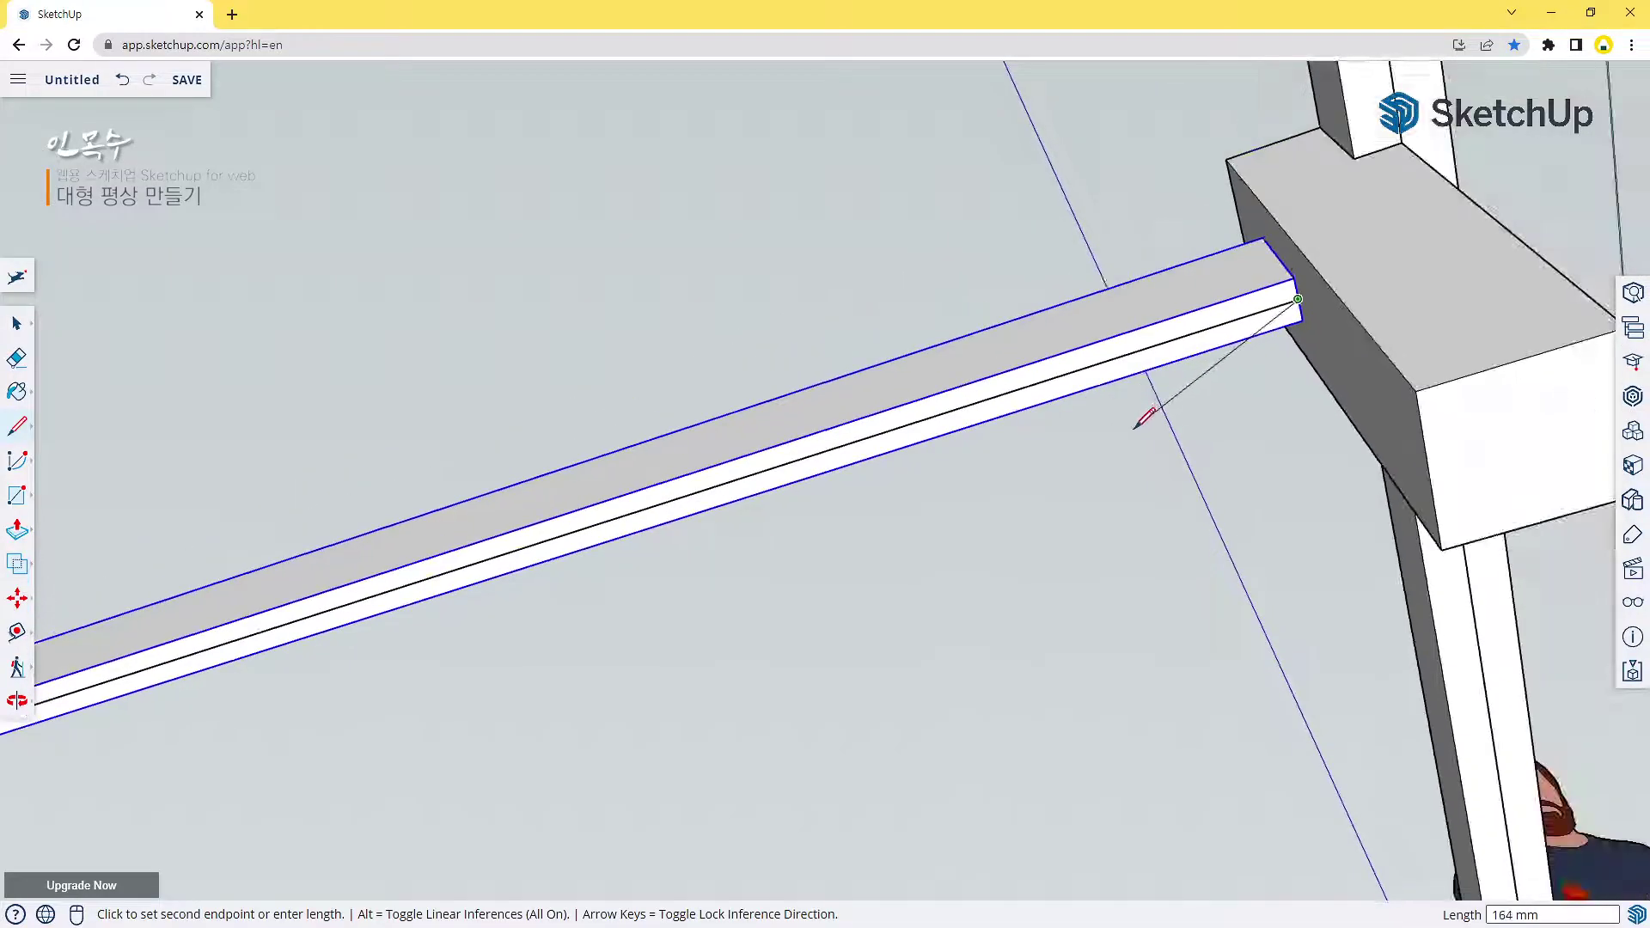
key("Escape")
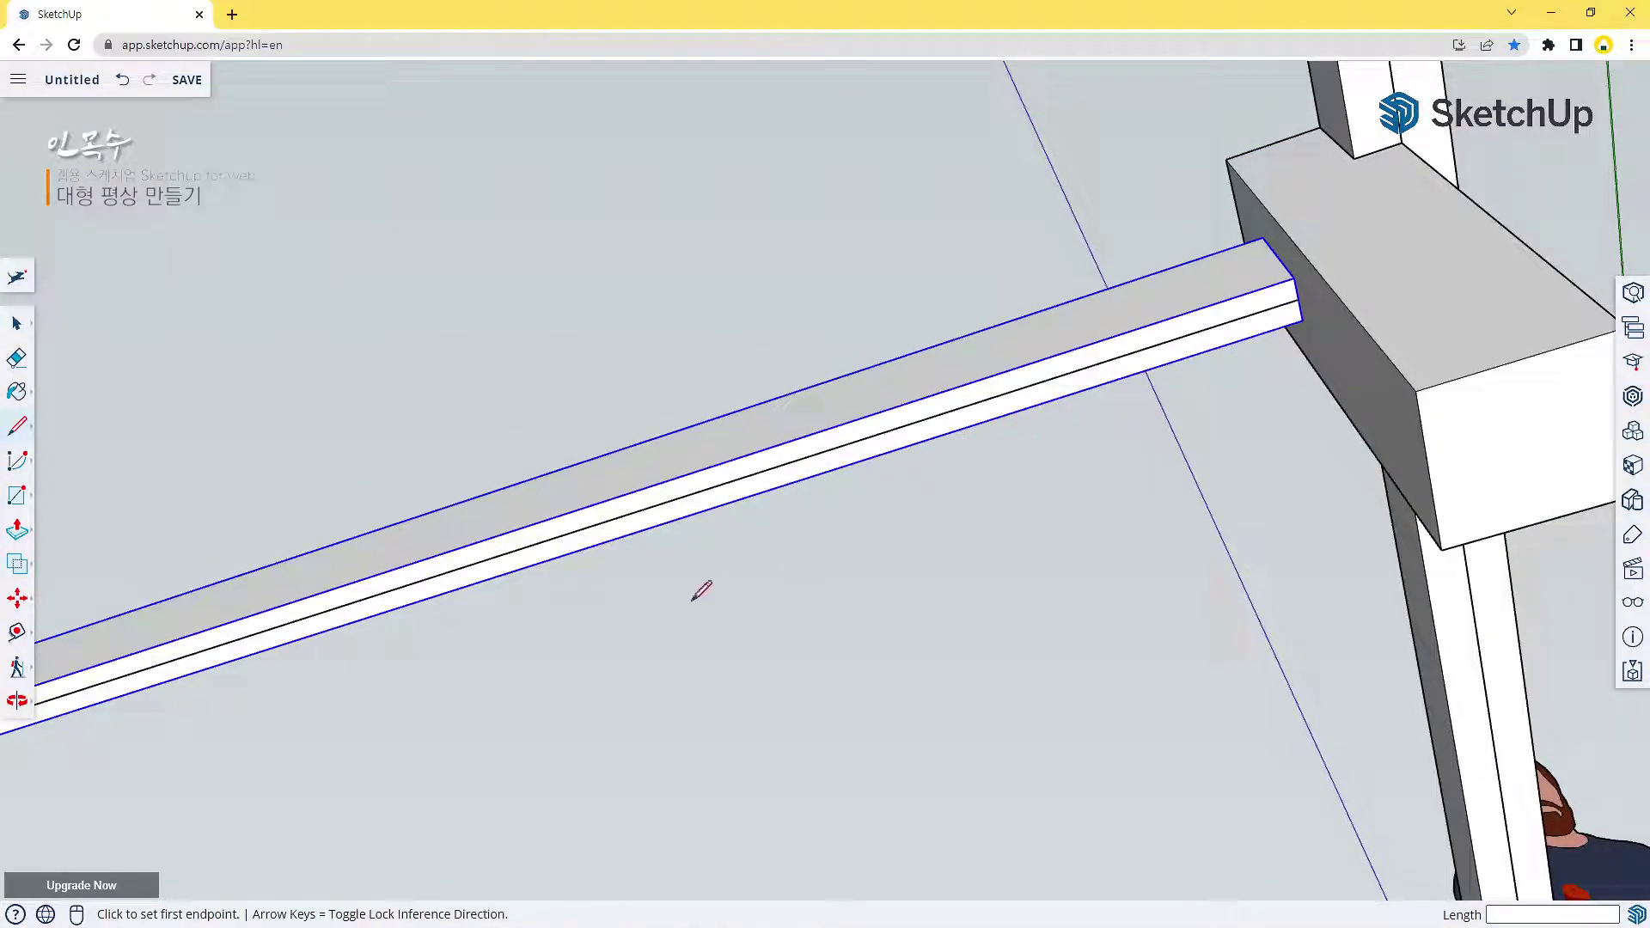
Divide the centre line under the crossbeam into equal segments and select one of its middle segments
key("space")
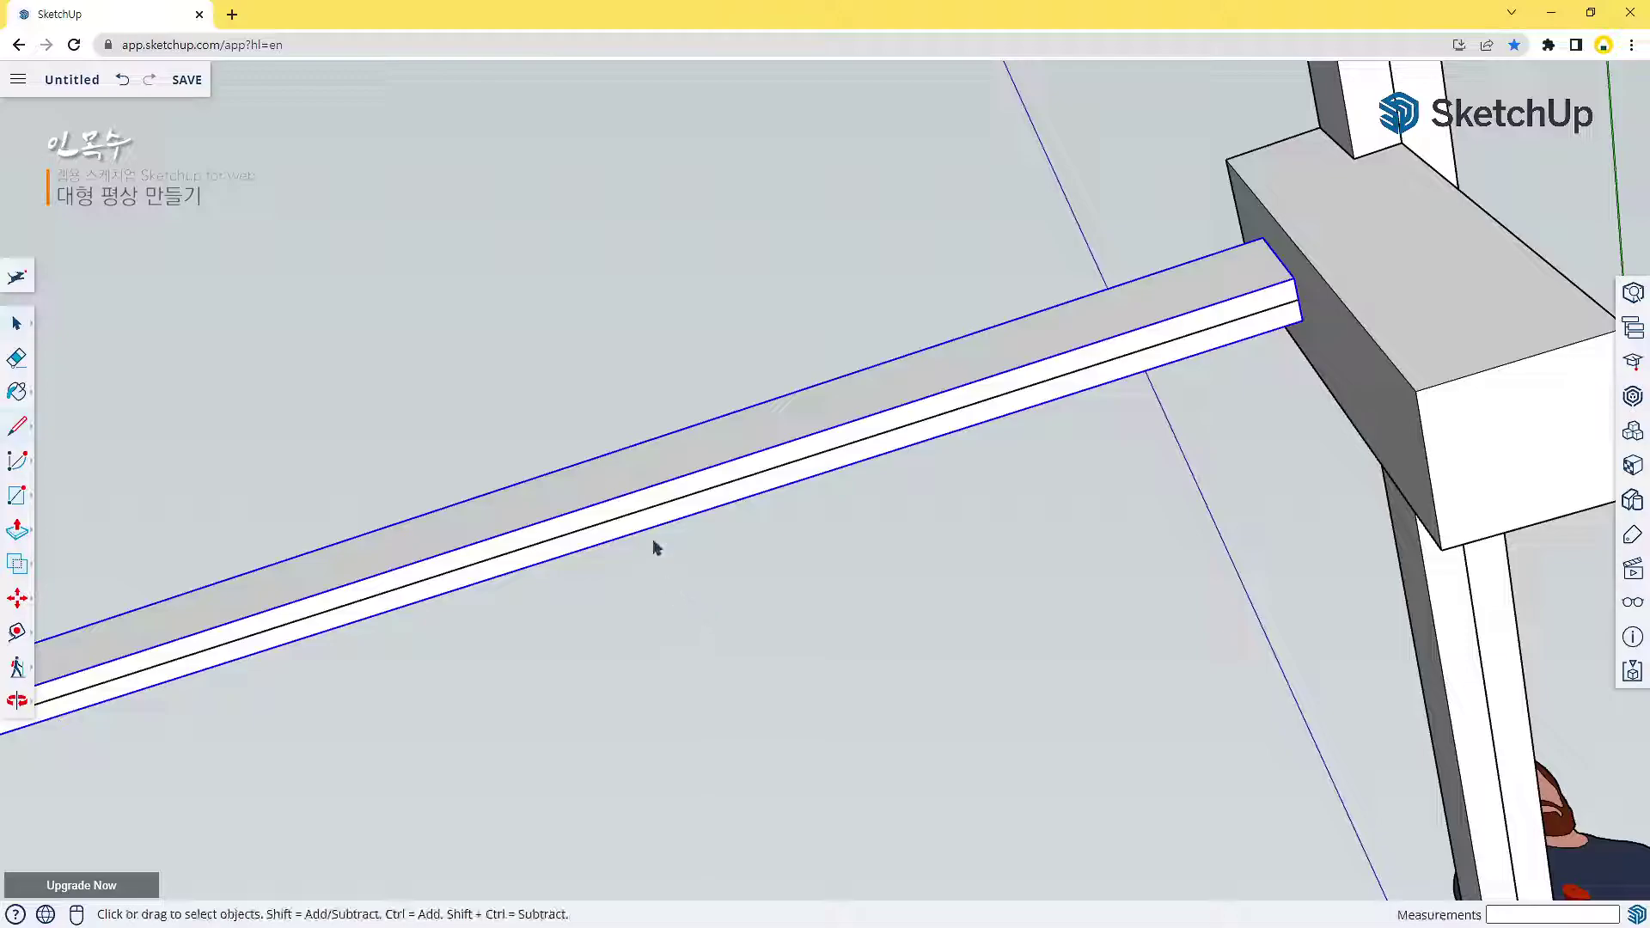
left_click(674, 502)
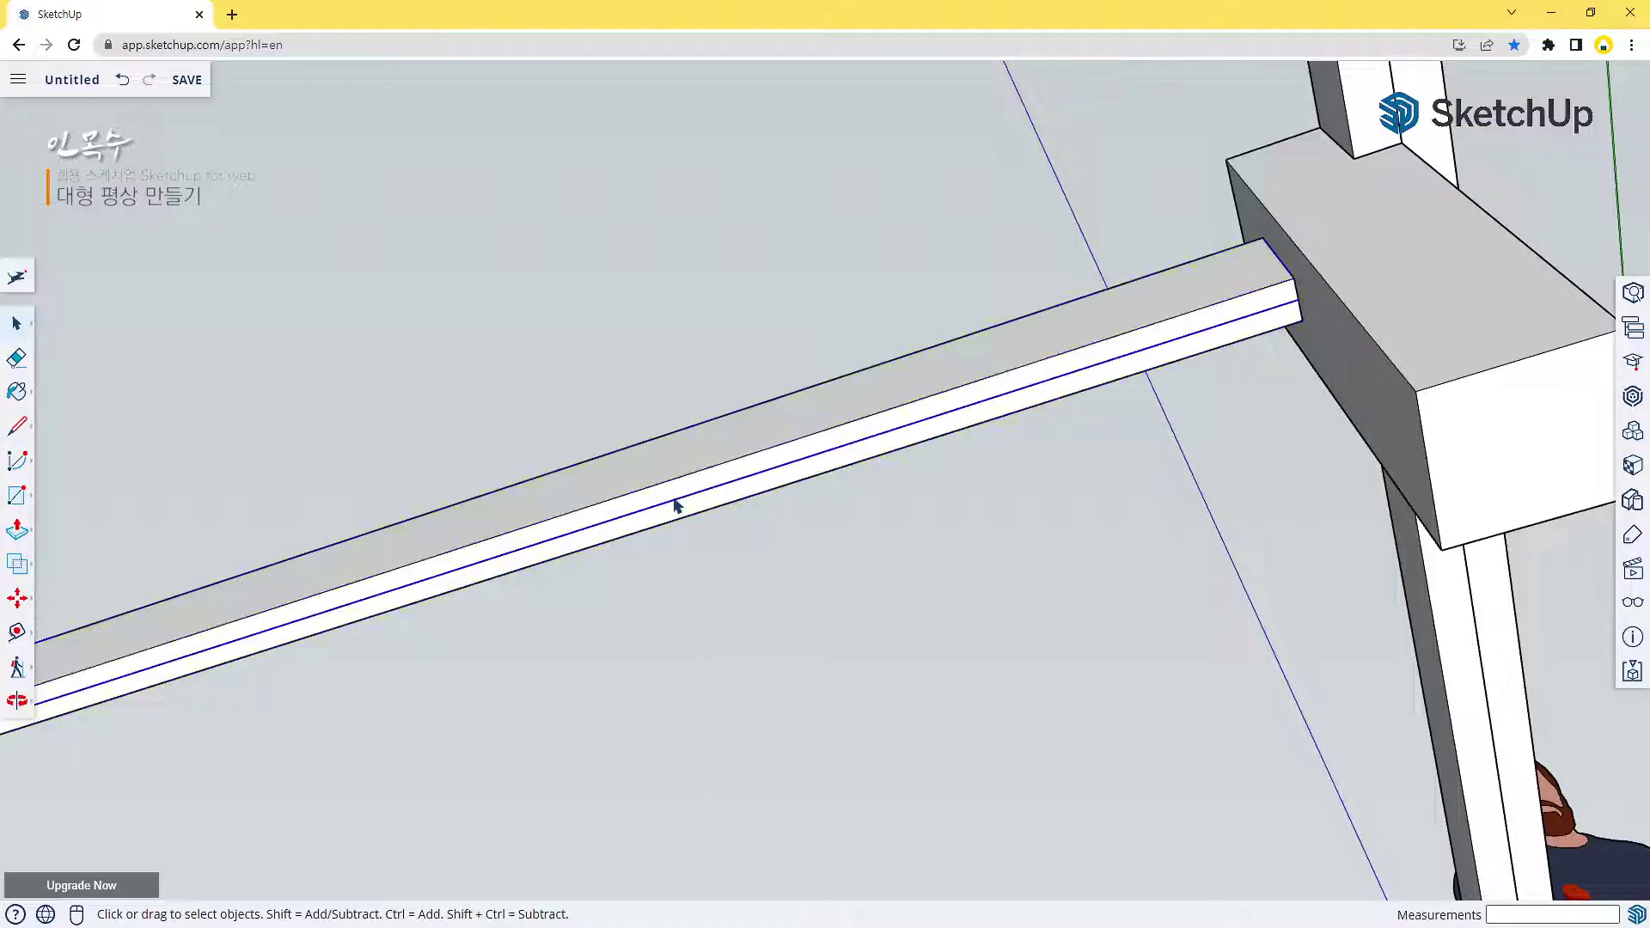
right_click(676, 505)
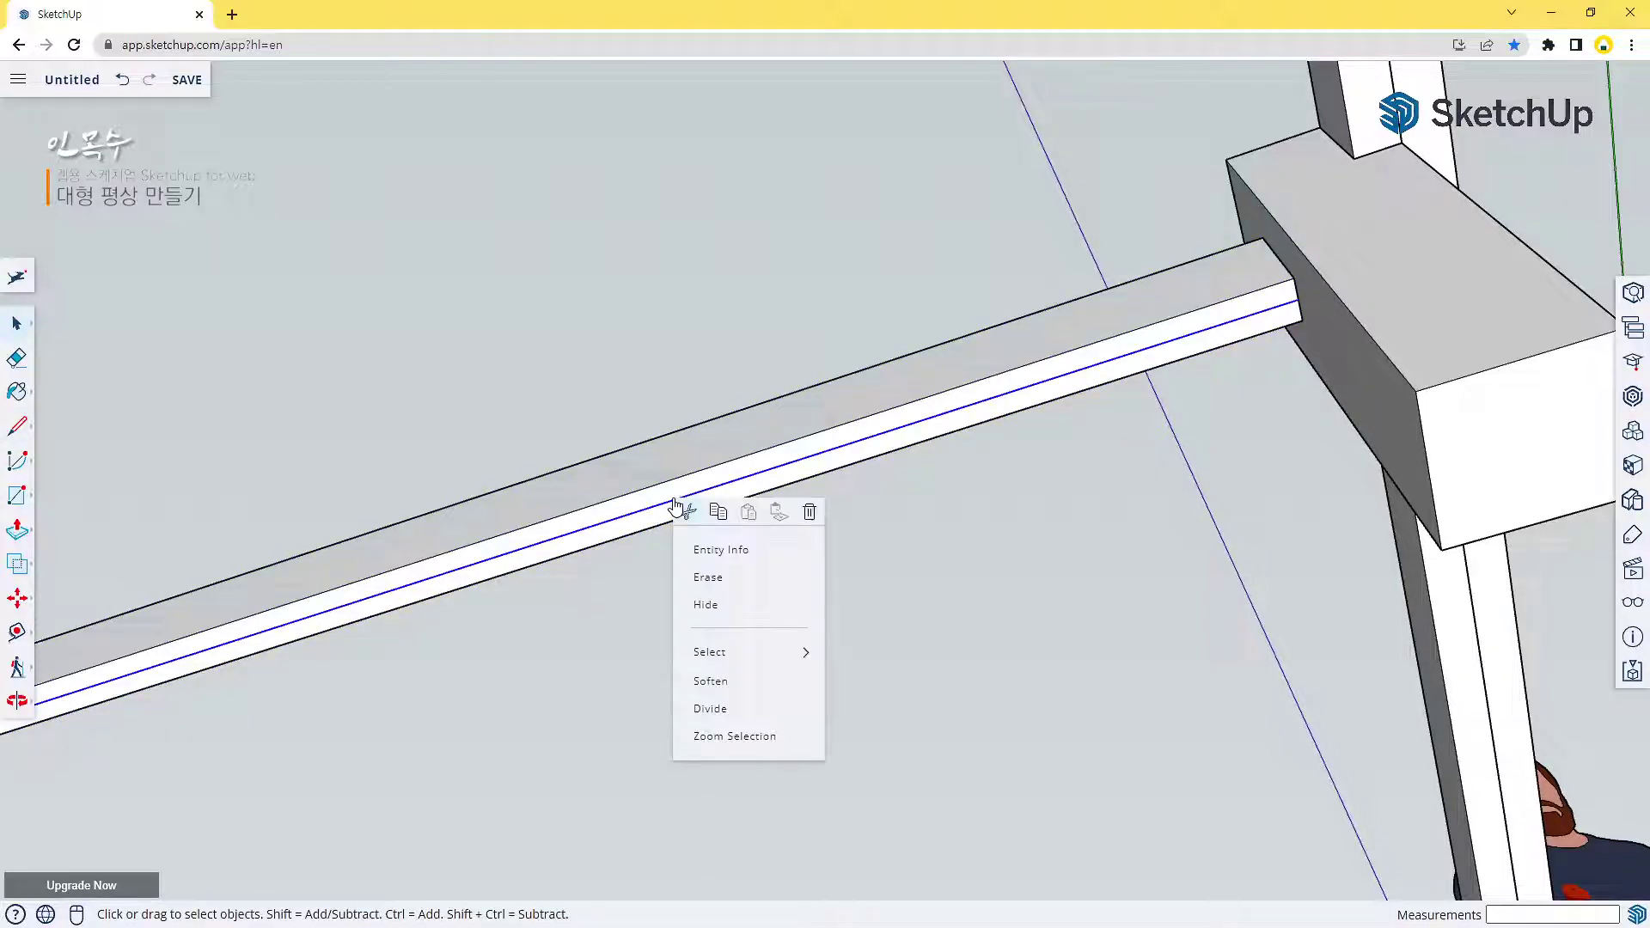
left_click(710, 708)
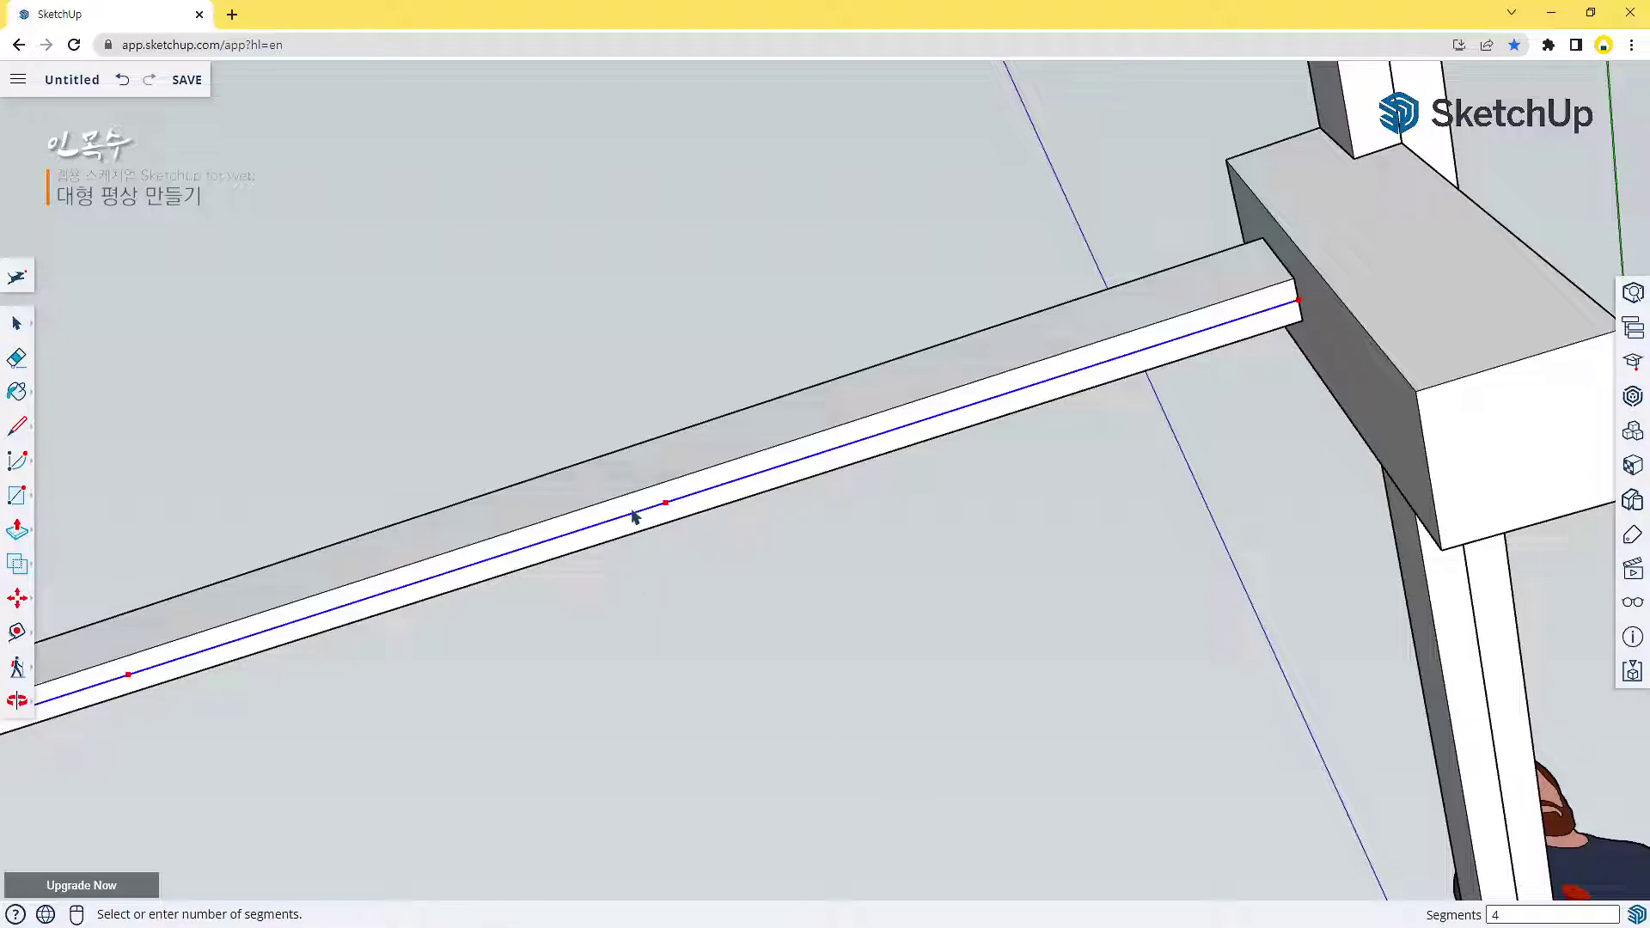
scroll(662, 535, "down", 3)
scroll(647, 537, "down", 3)
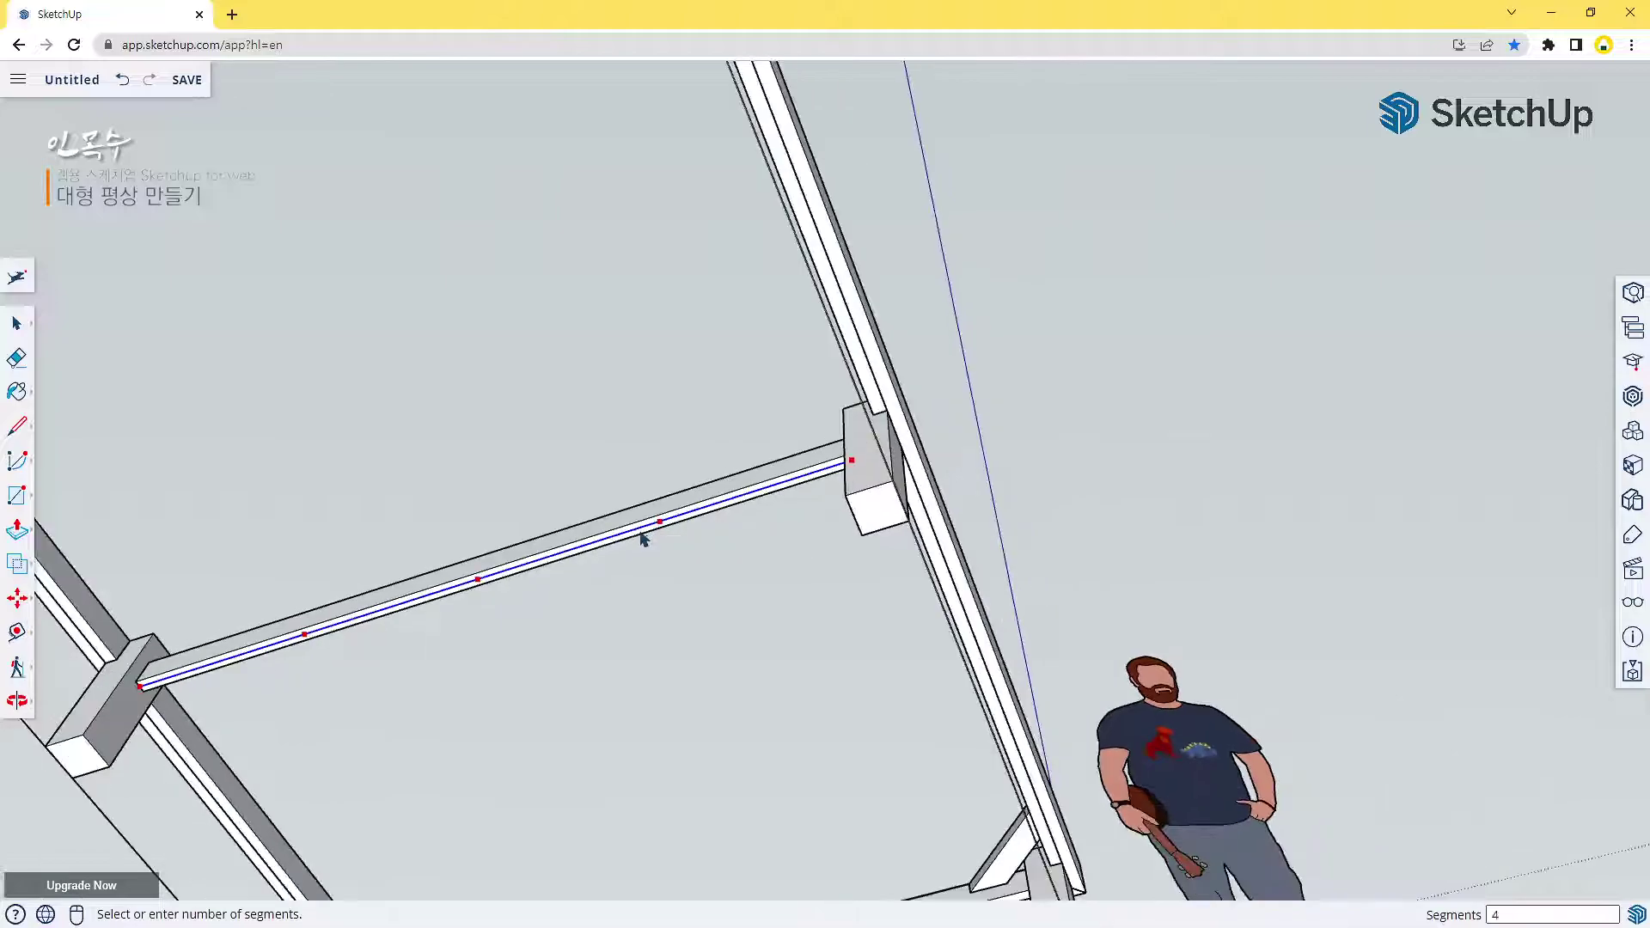
left_click(599, 550)
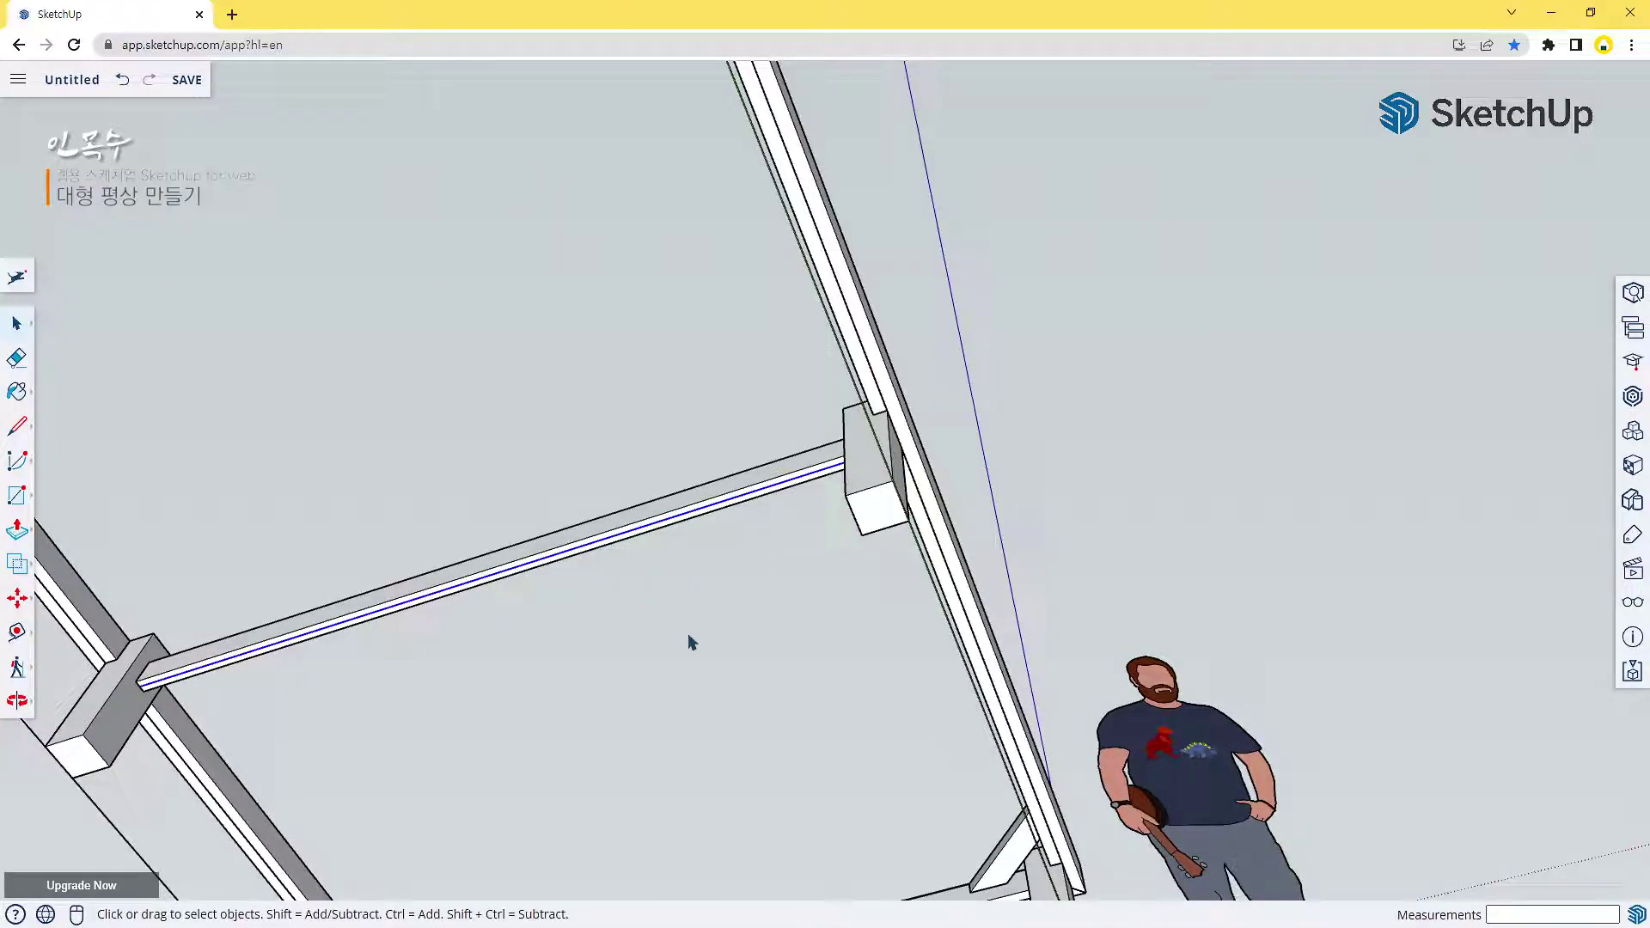
double_click(490, 579)
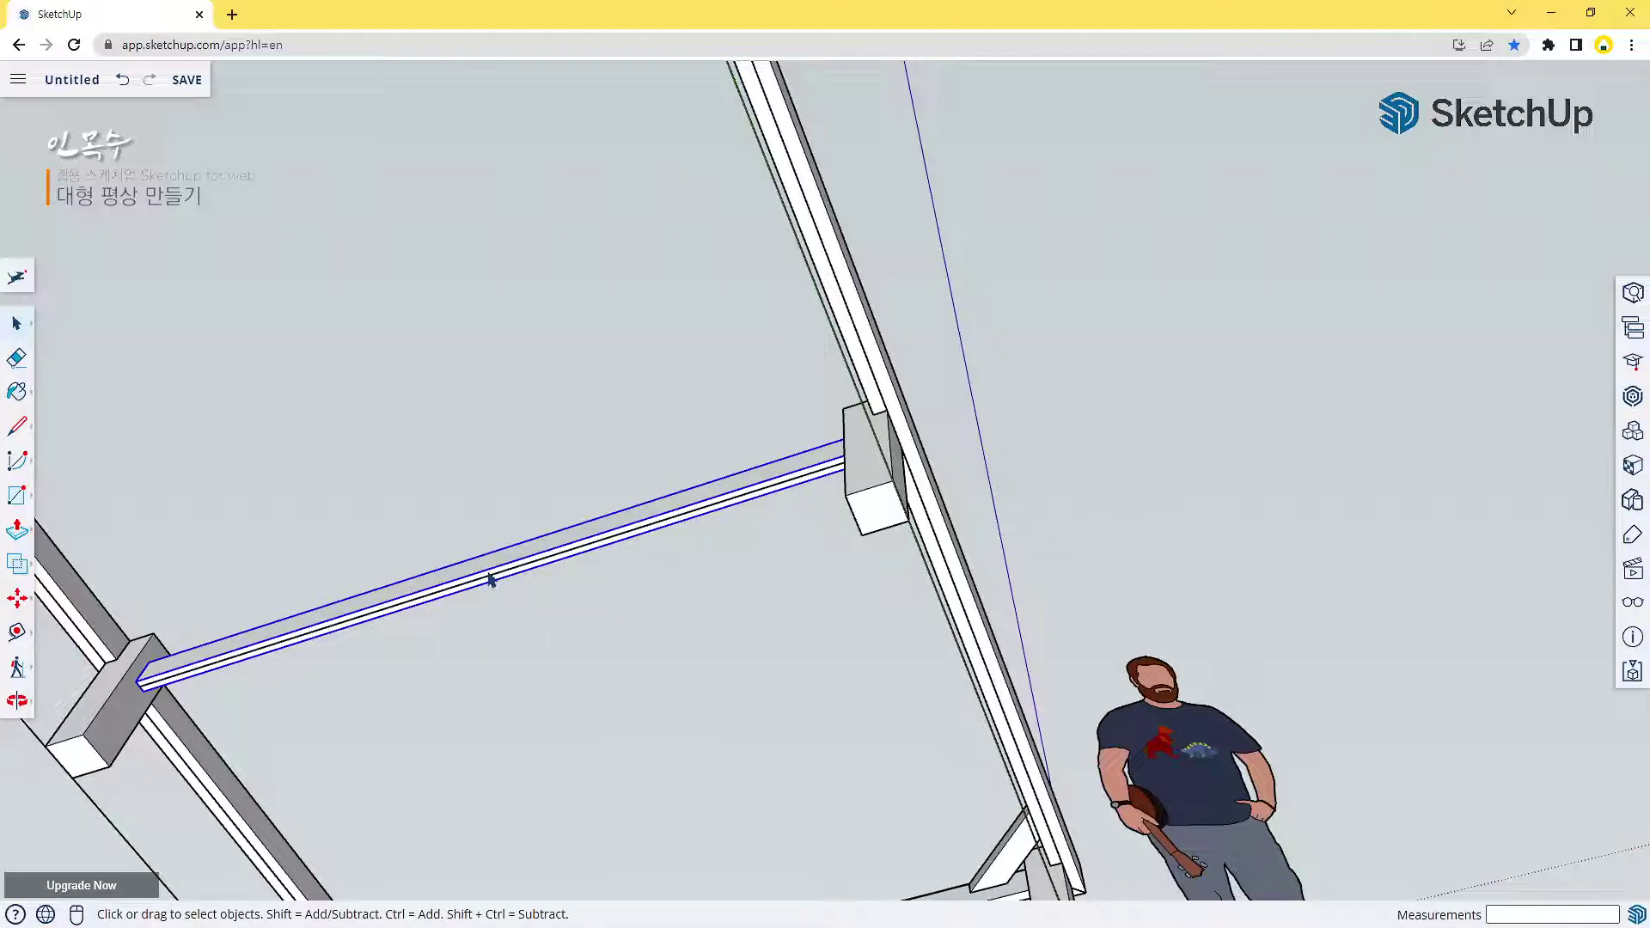
left_click(490, 579)
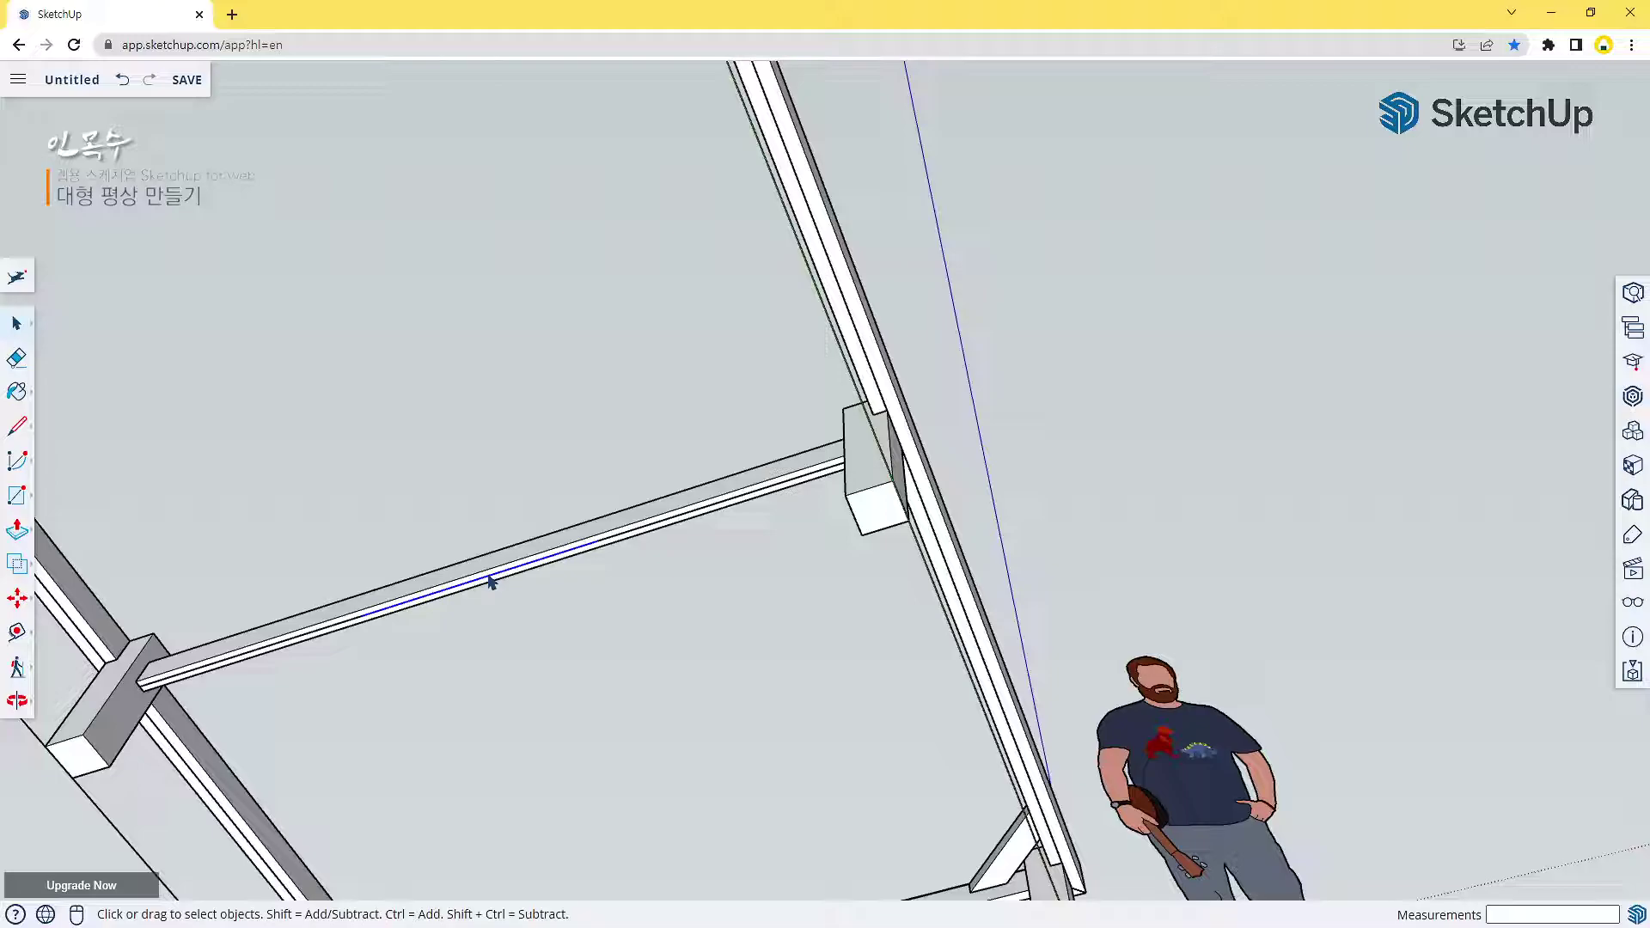
Delete the unwanted segments of the divided centre line under the crossbeam, keeping only the one next to a middle leg
key("Delete")
key("Delete")
scroll(609, 576, "down", 3)
middle_click_drag(611, 577, 486, 667)
scroll(301, 567, "up", 5)
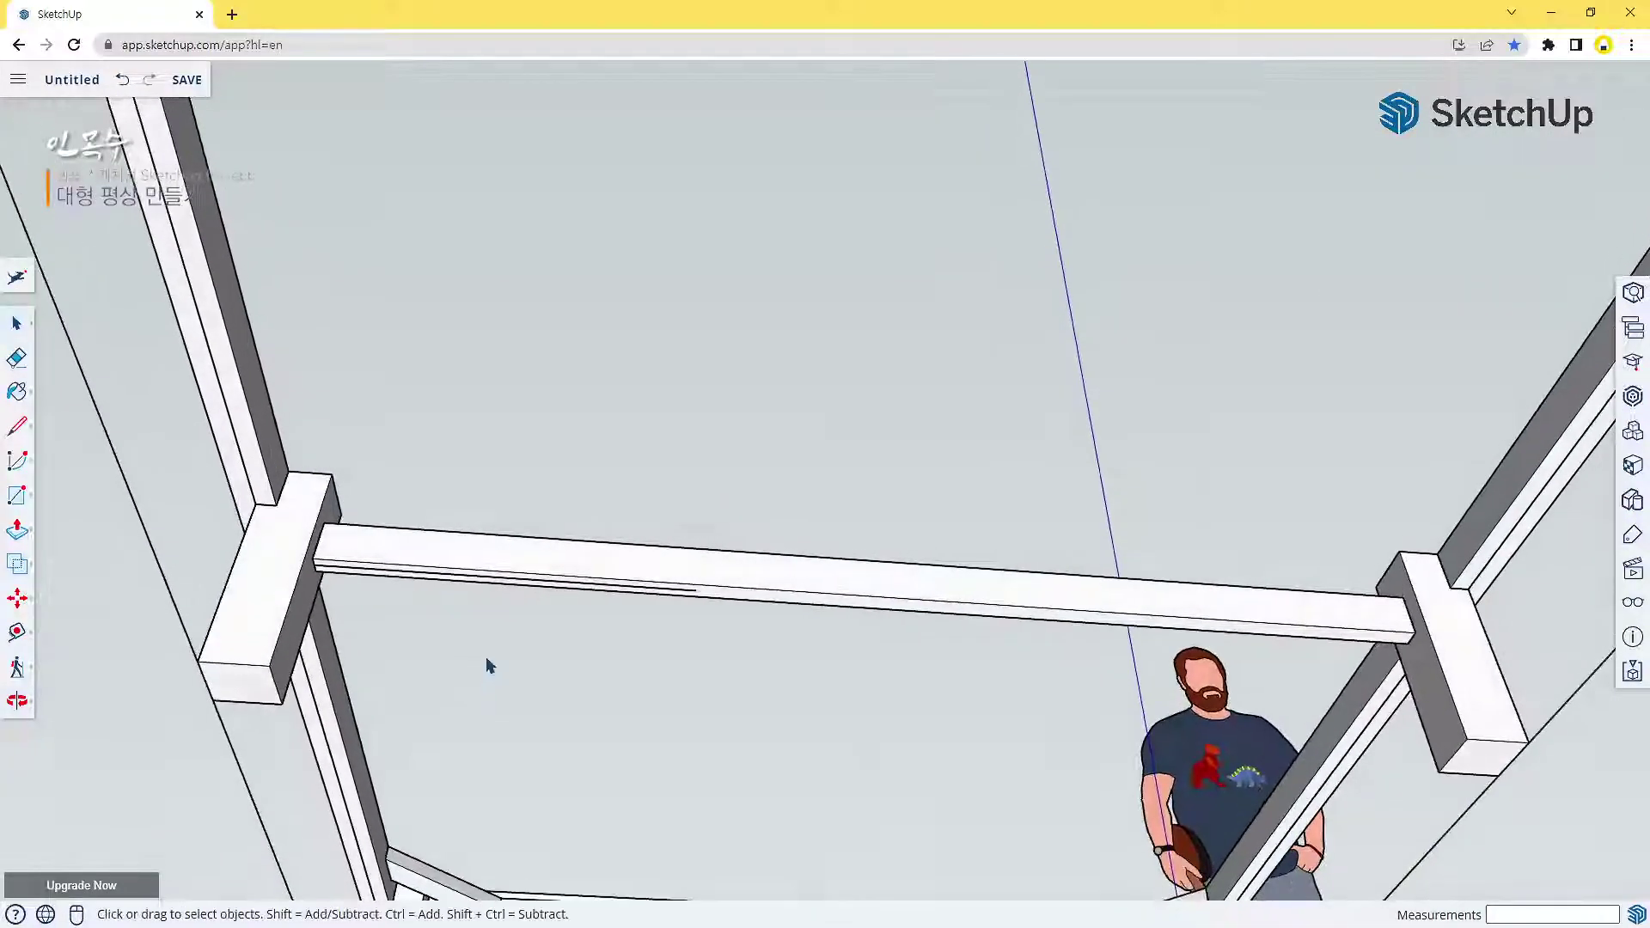
scroll(485, 640, "up", 2)
middle_click_drag(343, 651, 505, 659)
Place a vertical guide along the centre of the leg's inner face and another across the crossbeam at the remaining segment's end
key("t")
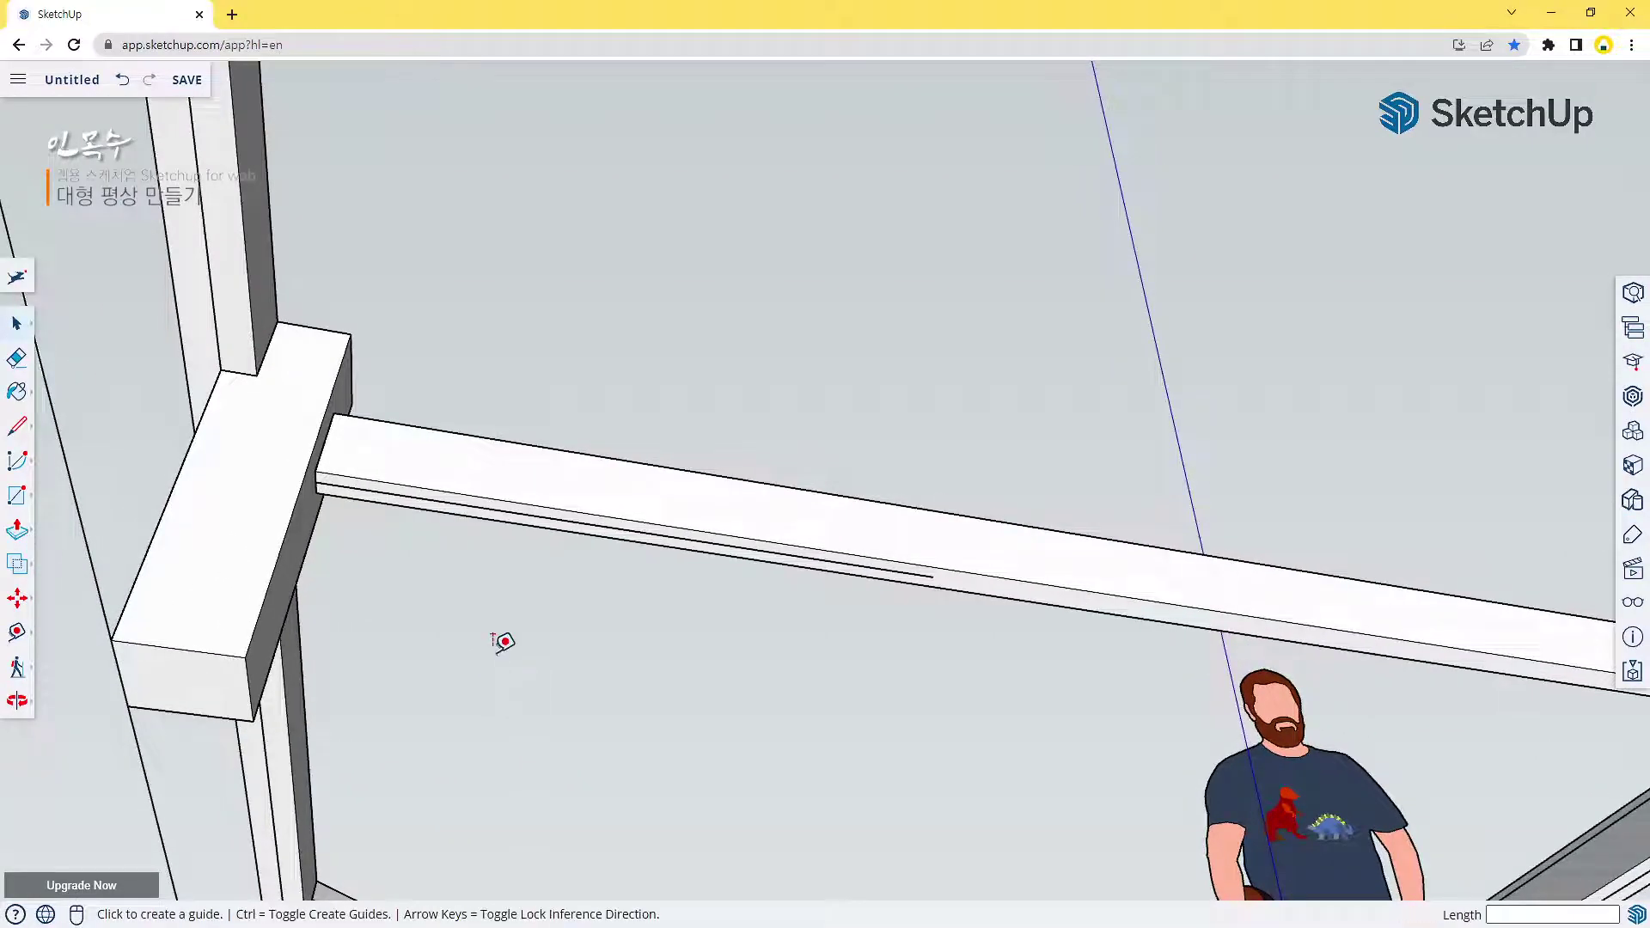
left_click(333, 428)
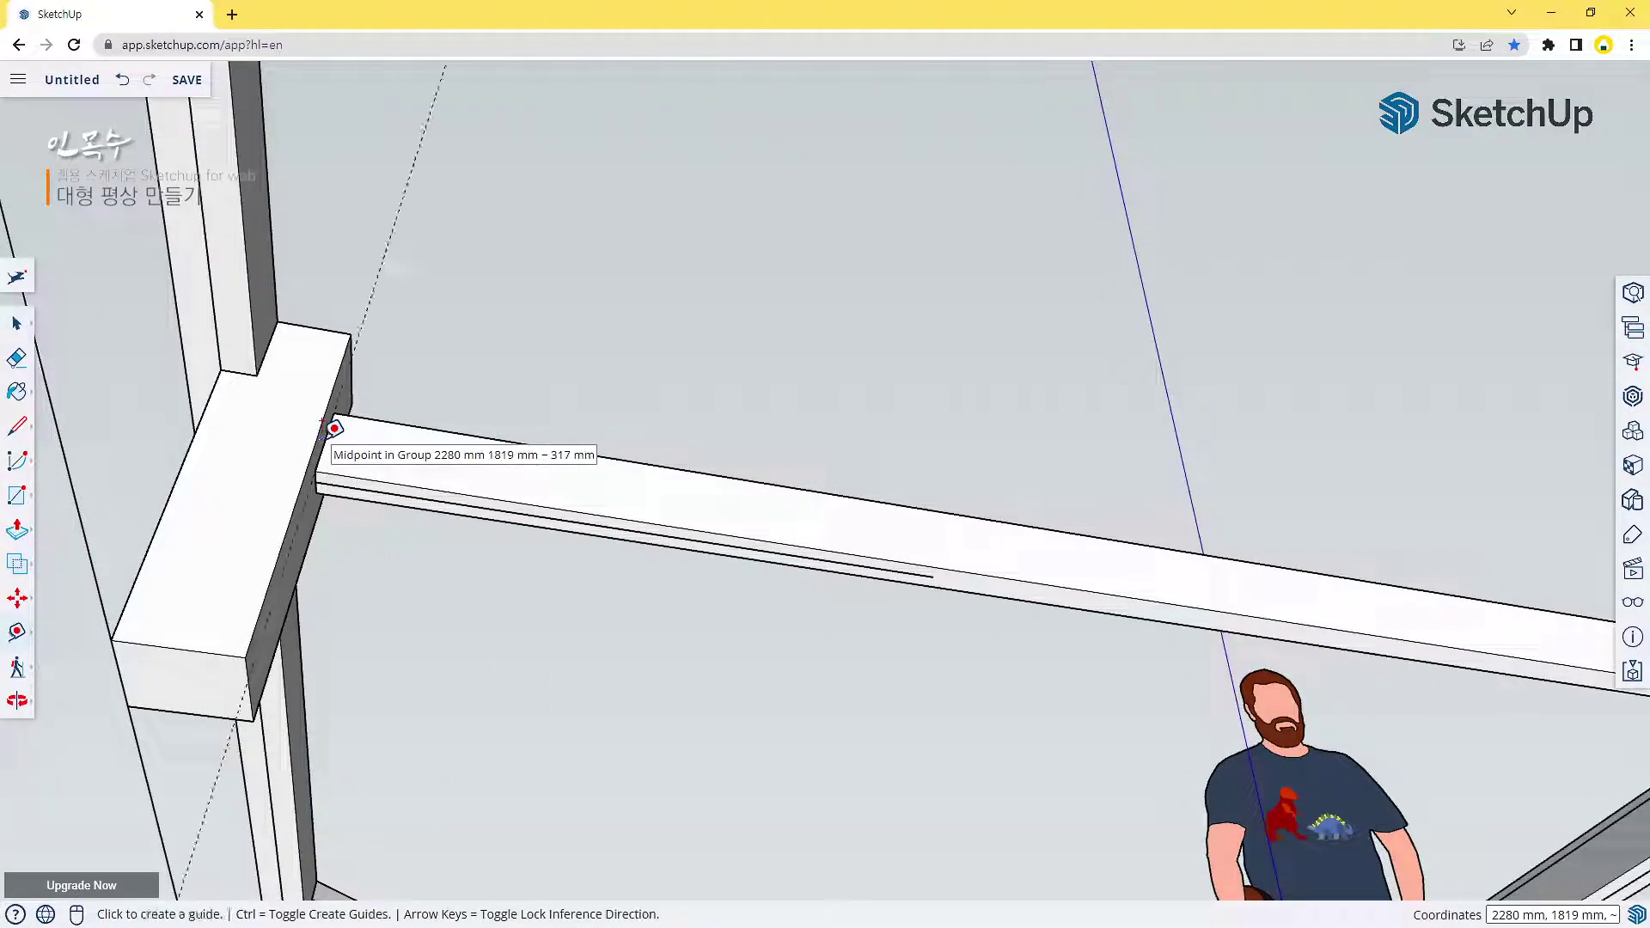
left_click(334, 427)
middle_click_drag(916, 678, 892, 508)
left_click(929, 492)
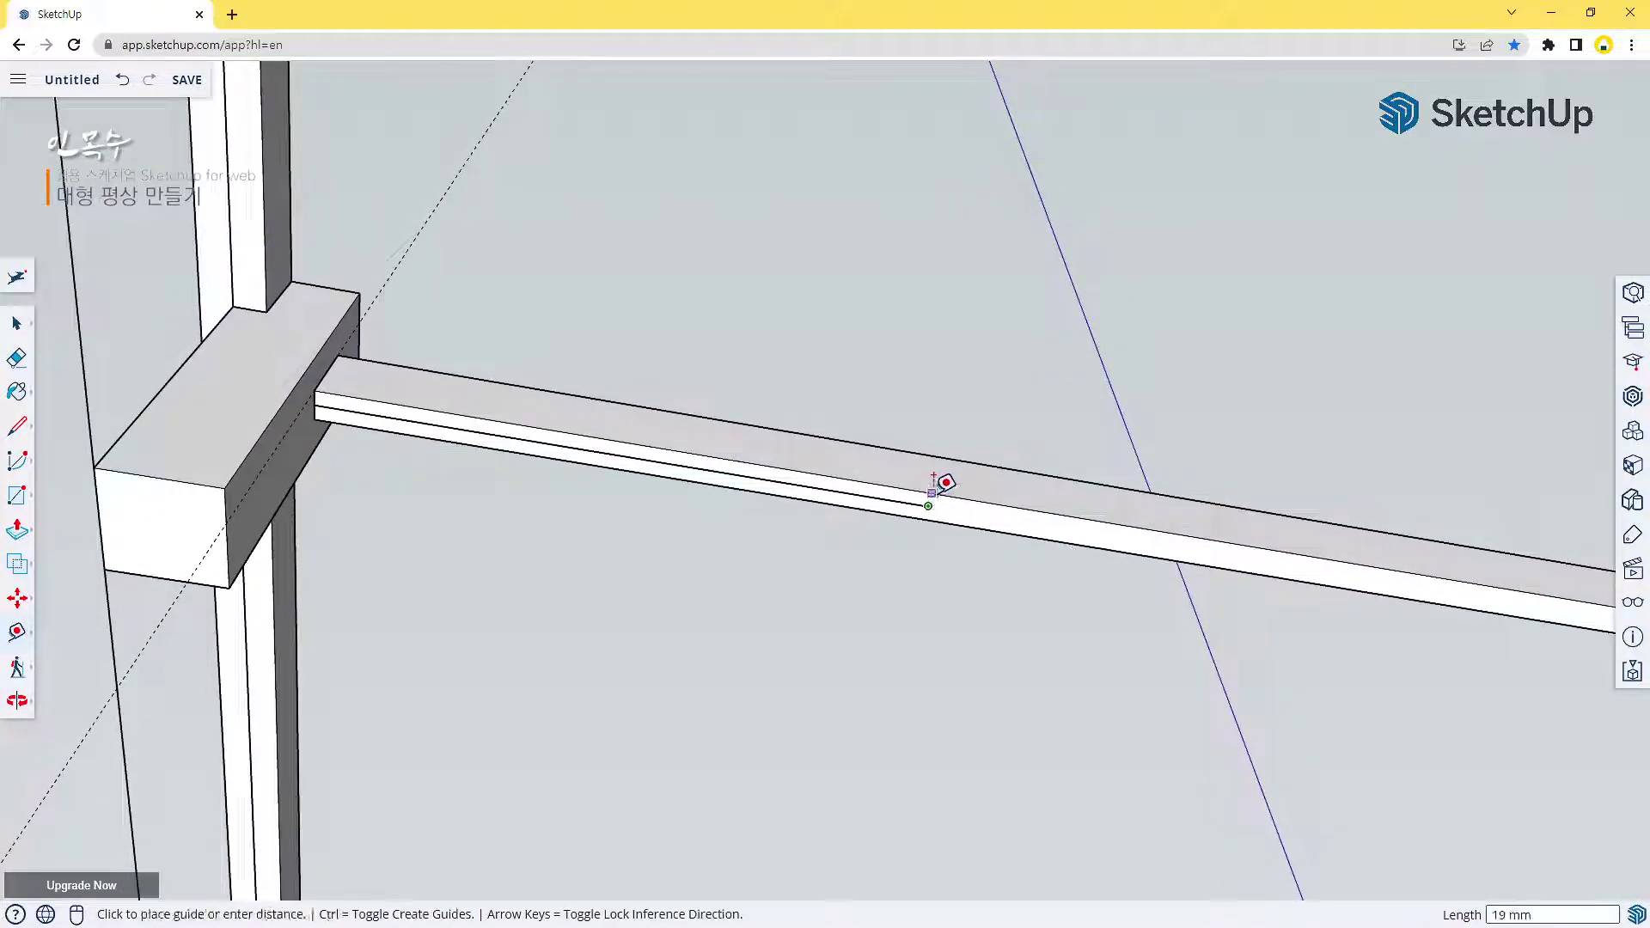
Place a horizontal guide across the leg's inner face, 100 mm above its bottom edge
middle_click_drag(774, 552, 451, 706)
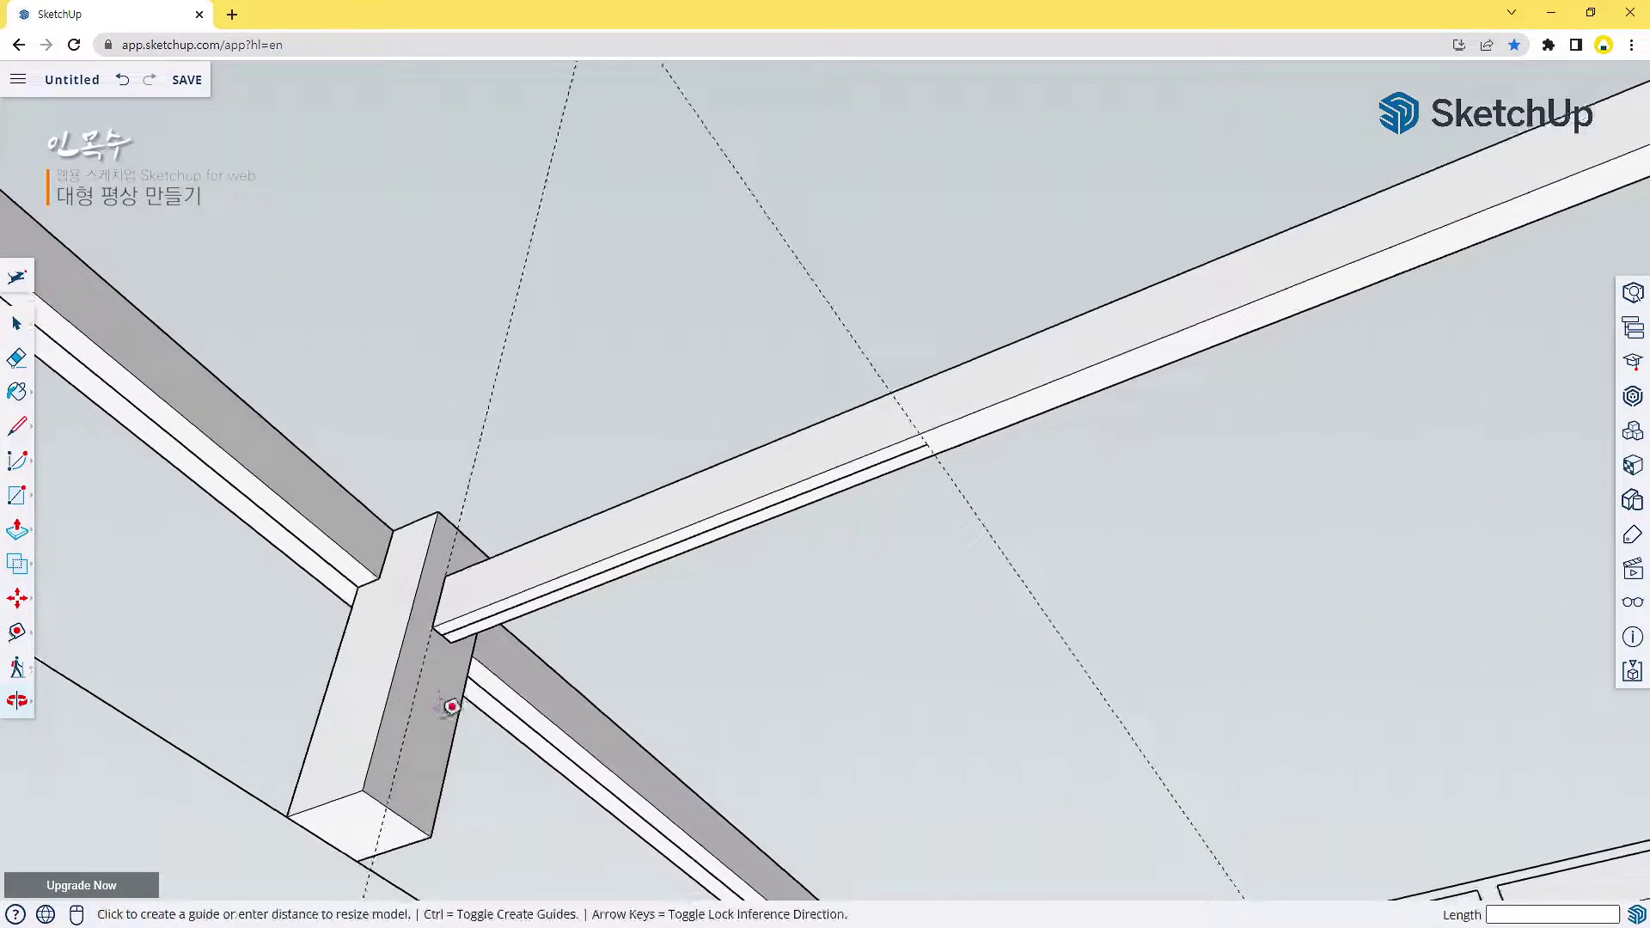
left_click(397, 812)
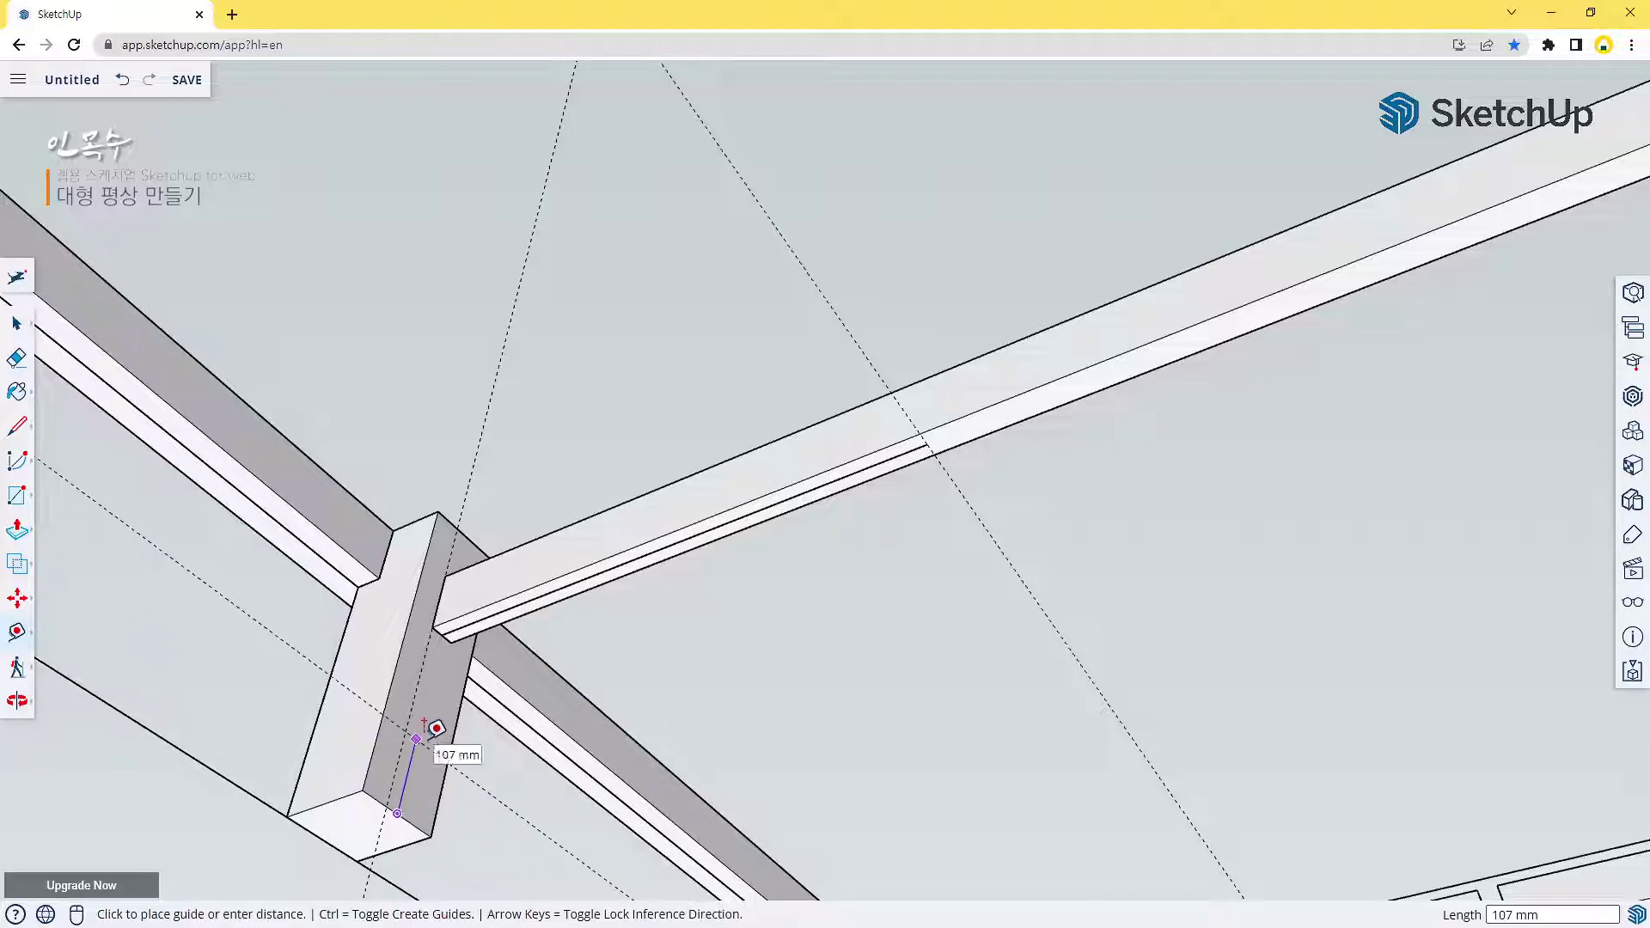
left_click(423, 723)
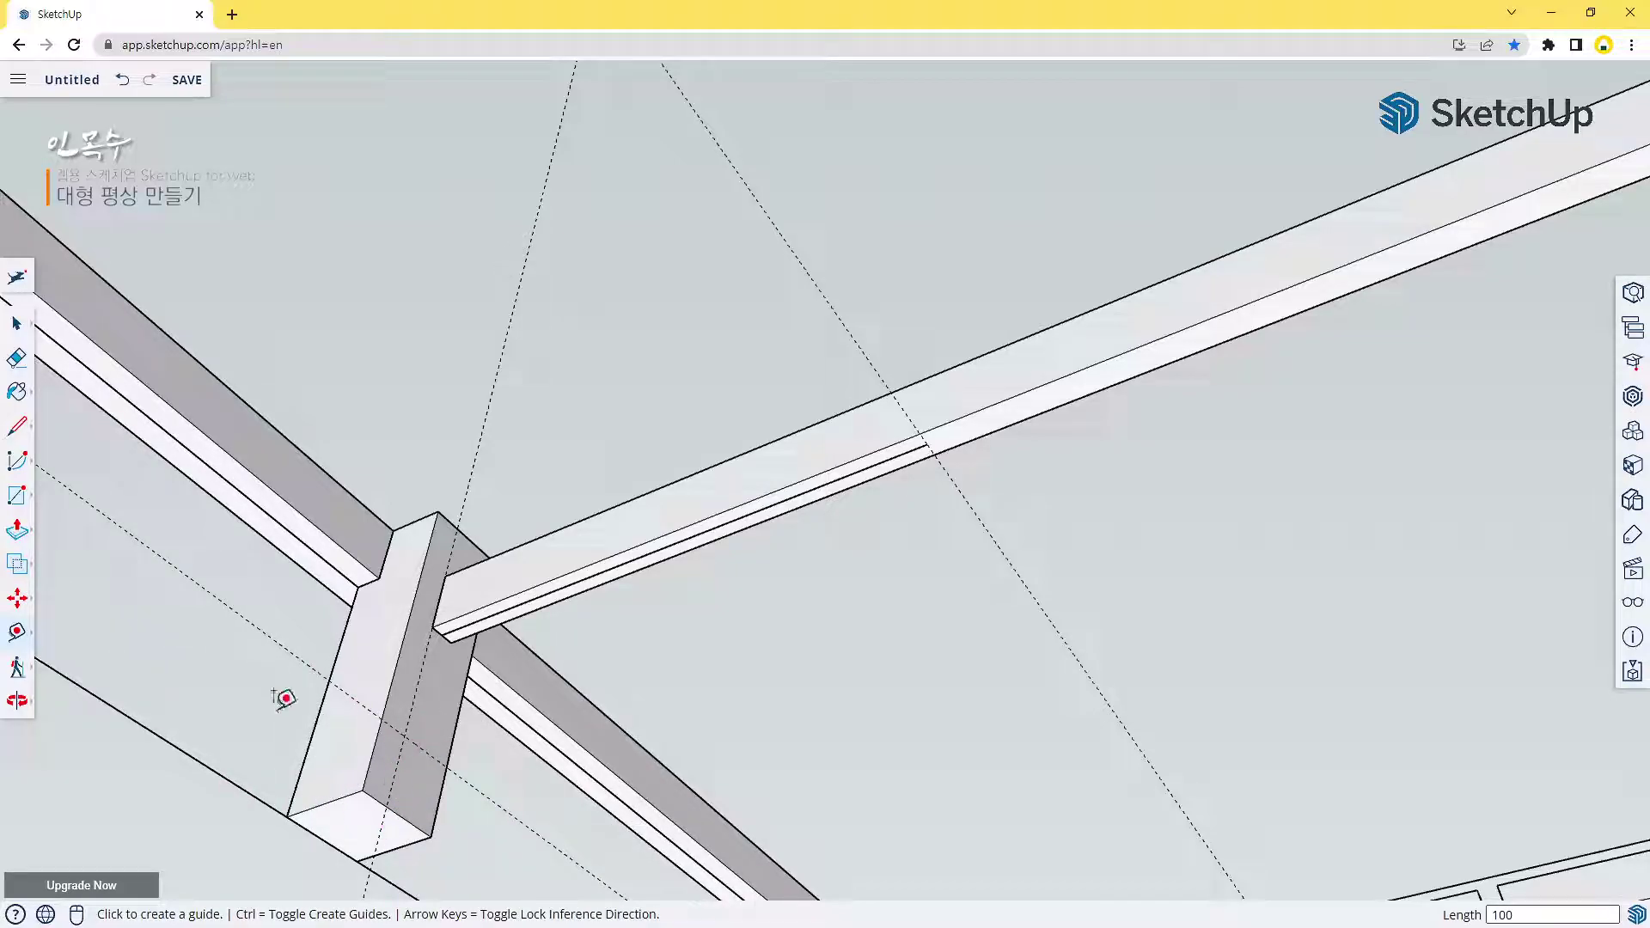
Create a diagonal guide from the guide intersection on the leg to the end of the centre-line segment under the crossbeam
middle_click_drag(276, 688, 400, 831)
middle_click_drag(323, 765, 446, 792)
scroll(601, 746, "up", 2)
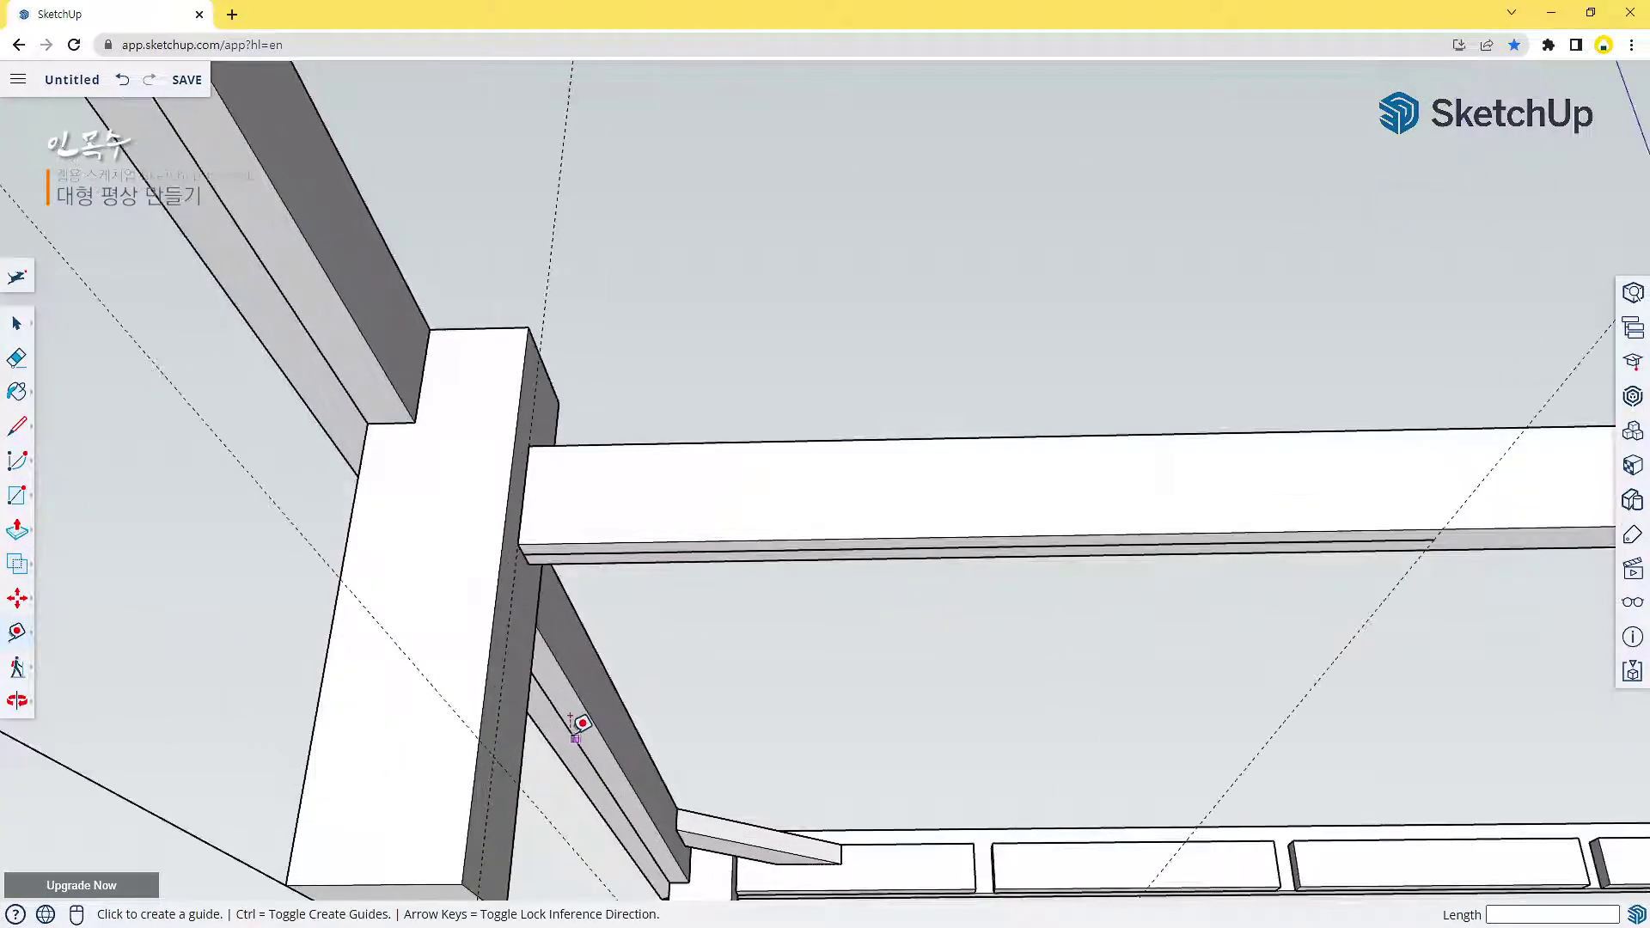
mouse_move(655, 736)
middle_mouse_down()
mouse_move(564, 678)
mouse_move(533, 689)
mouse_move(651, 711)
middle_mouse_up()
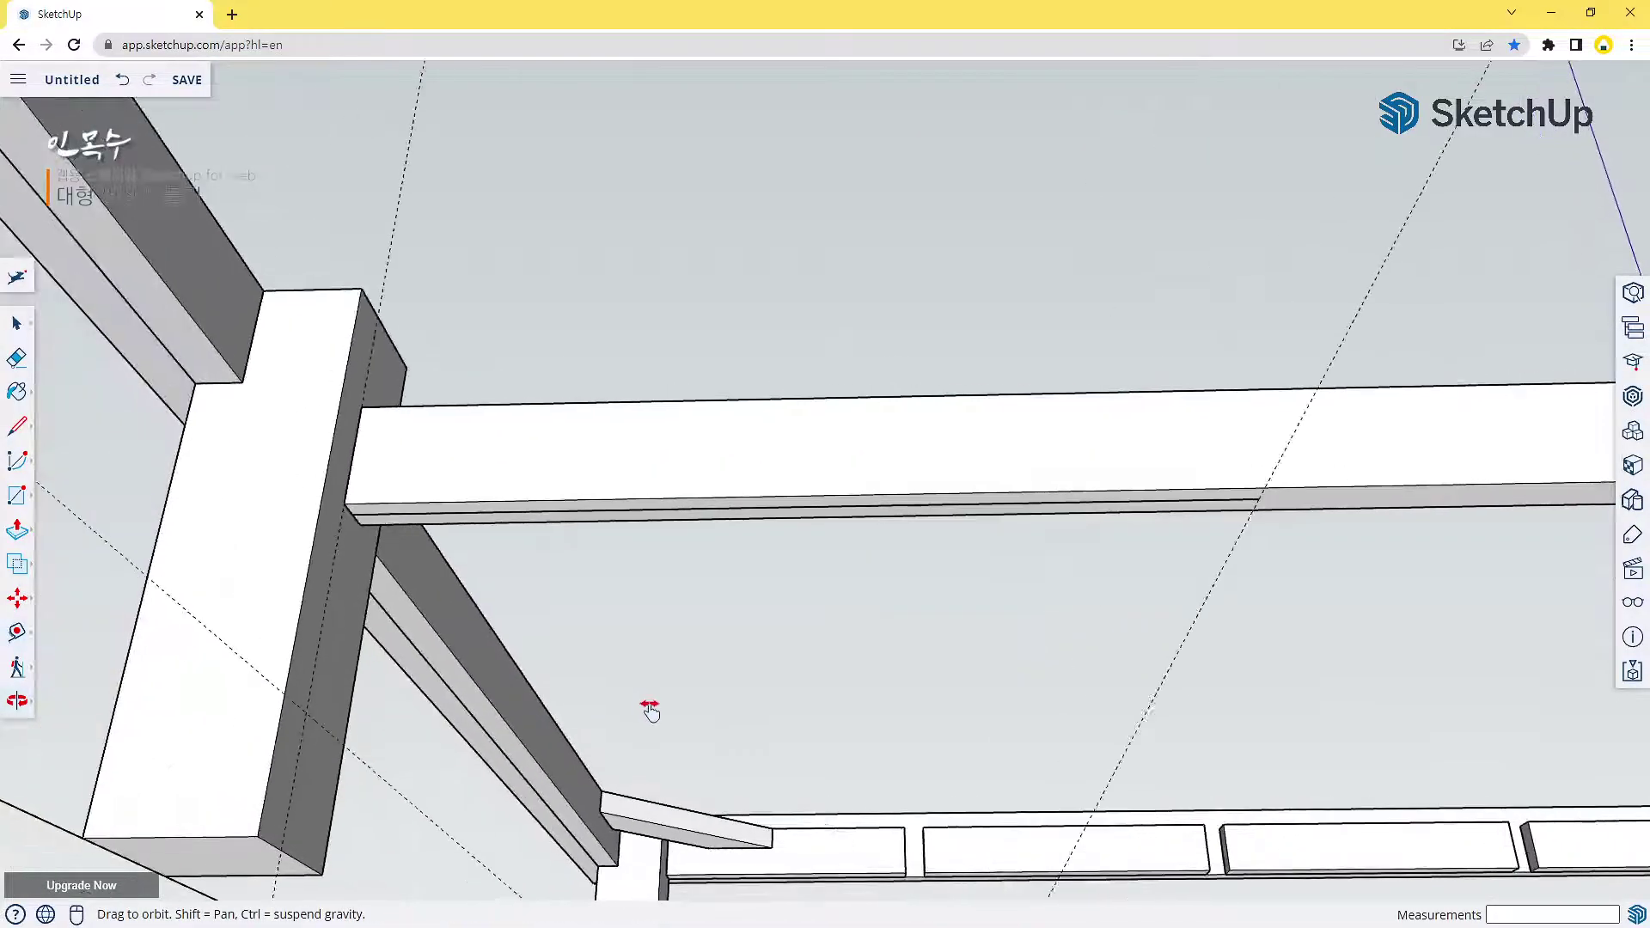
left_click(306, 712)
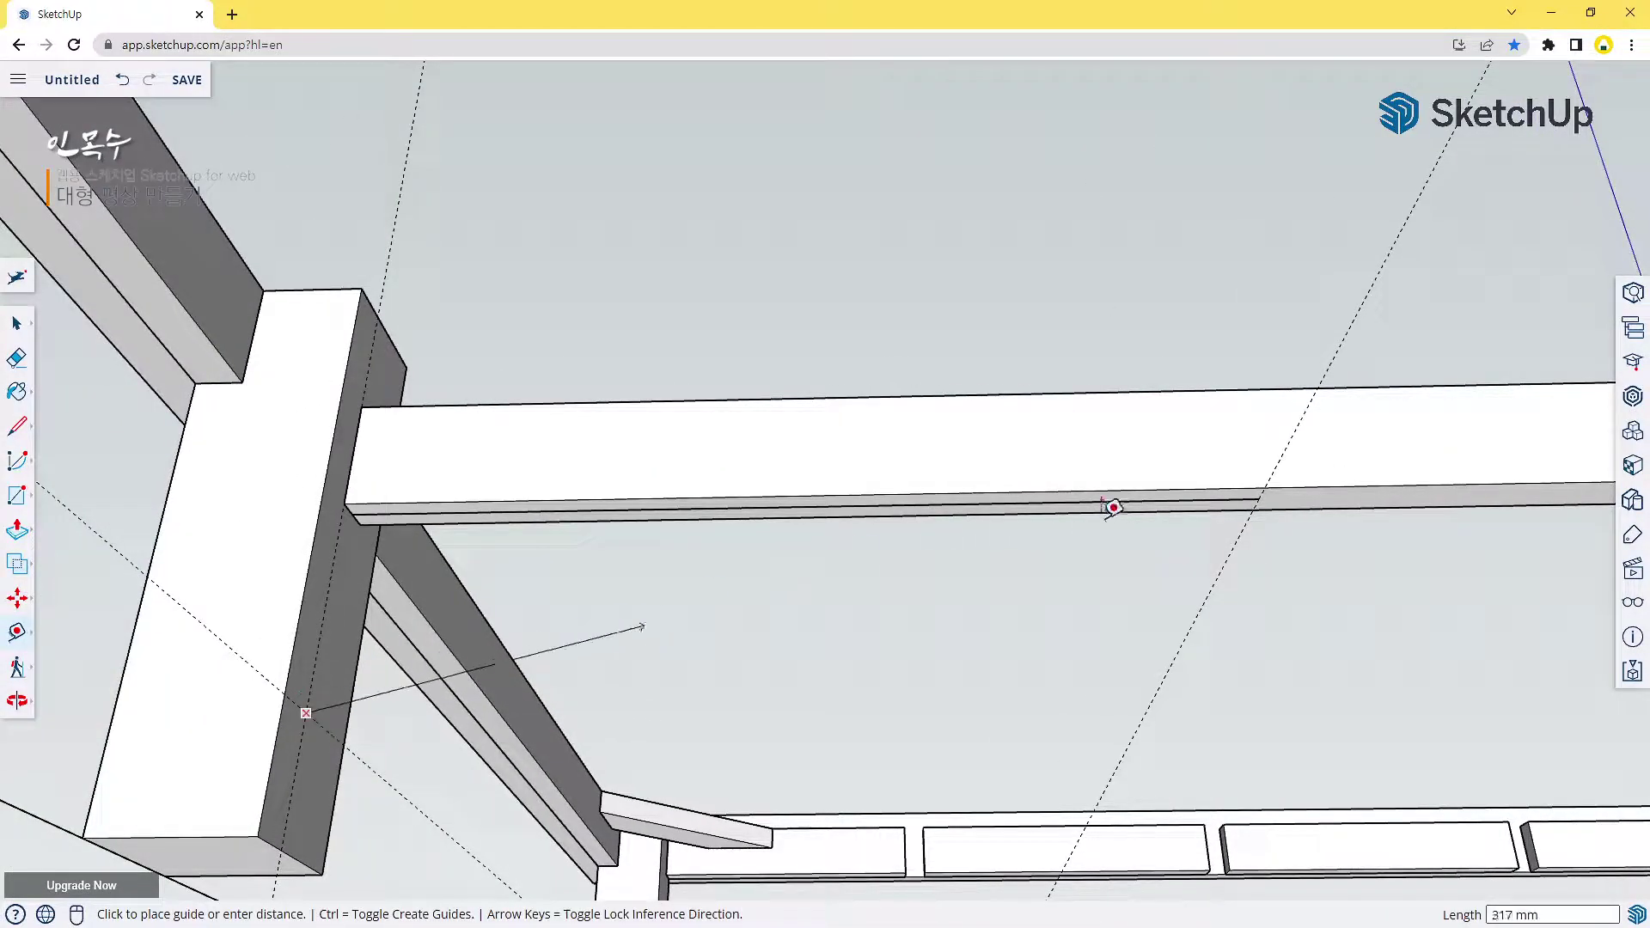
left_click(1268, 478)
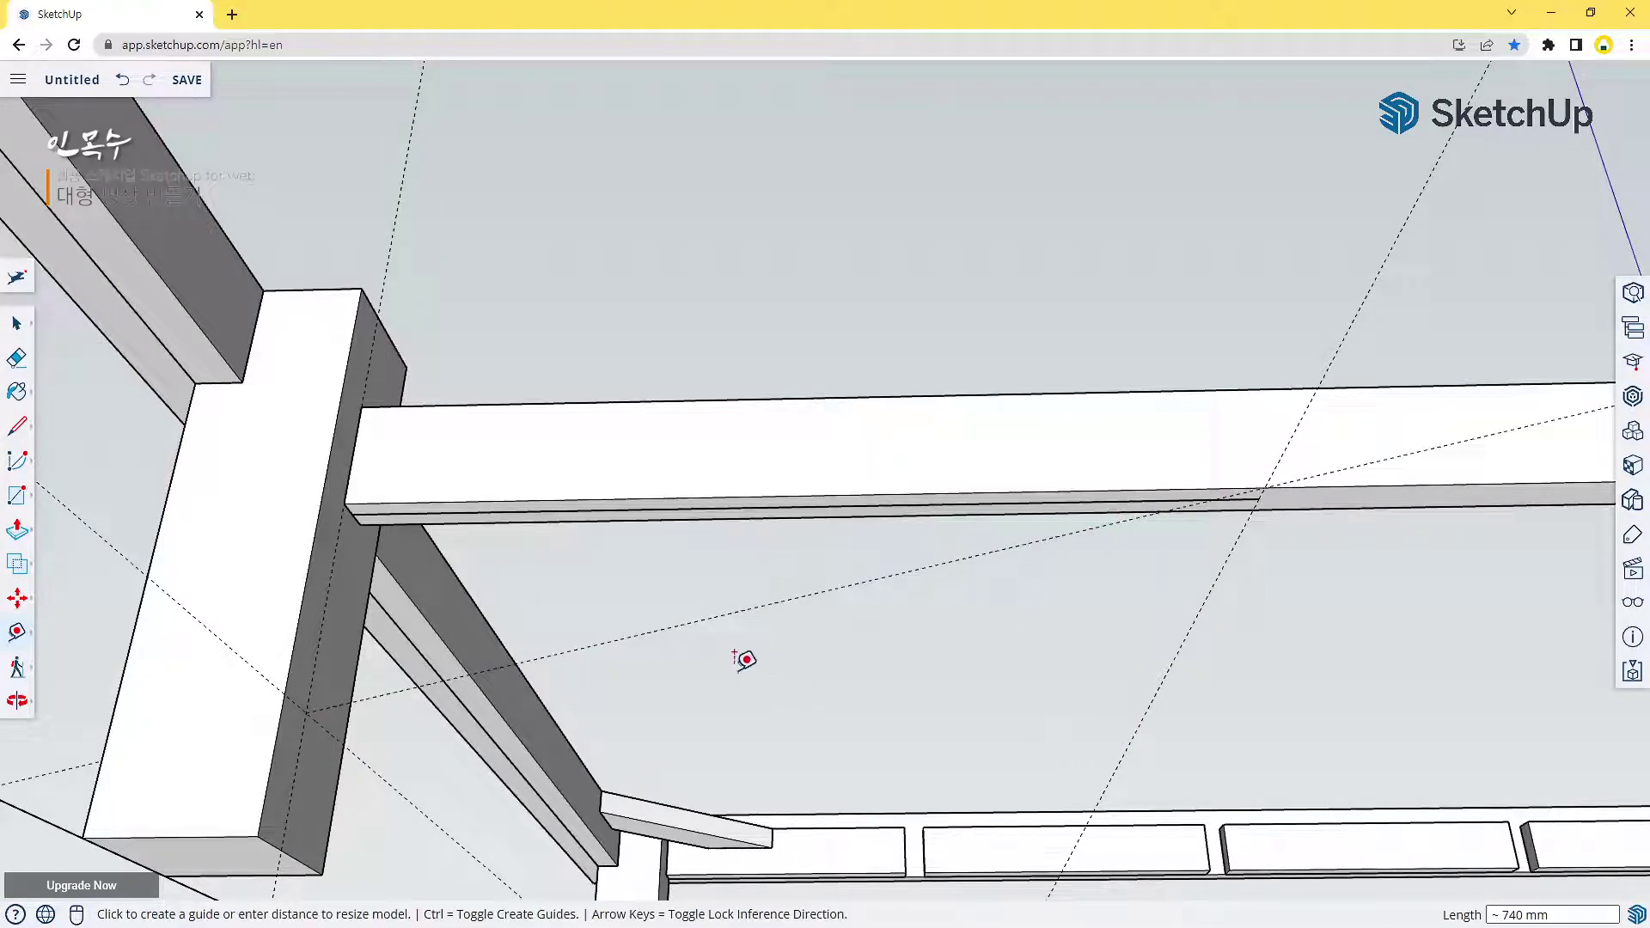
Add a parallel guide offset 89 mm above the diagonal guide
left_click(659, 629)
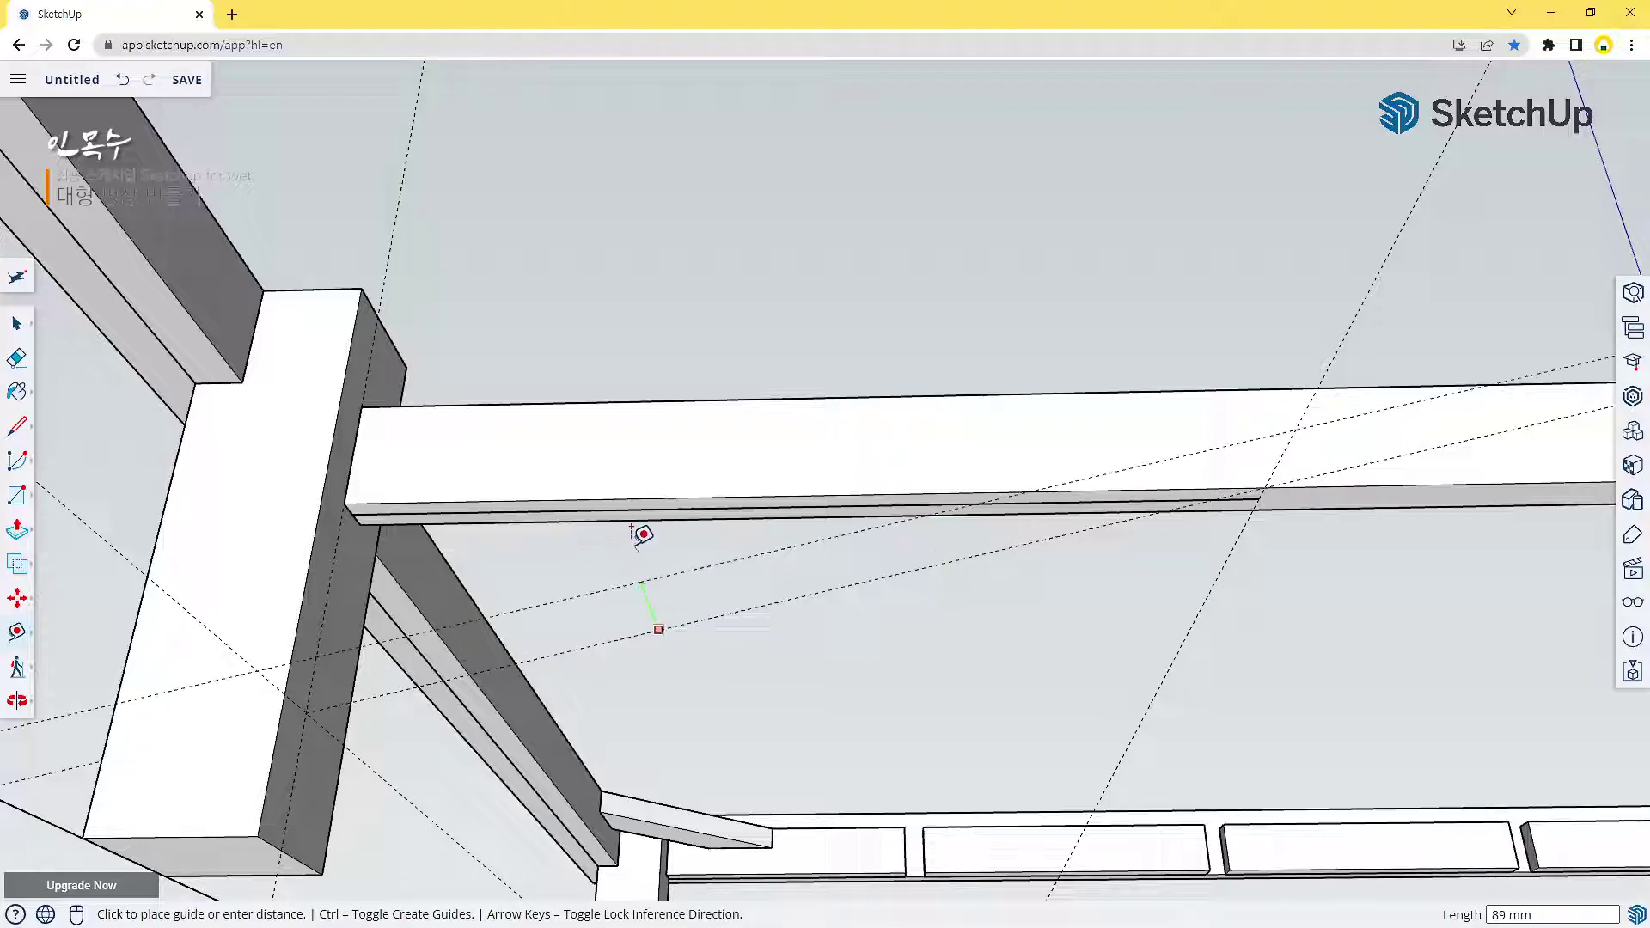
middle_click_drag(666, 631, 748, 696)
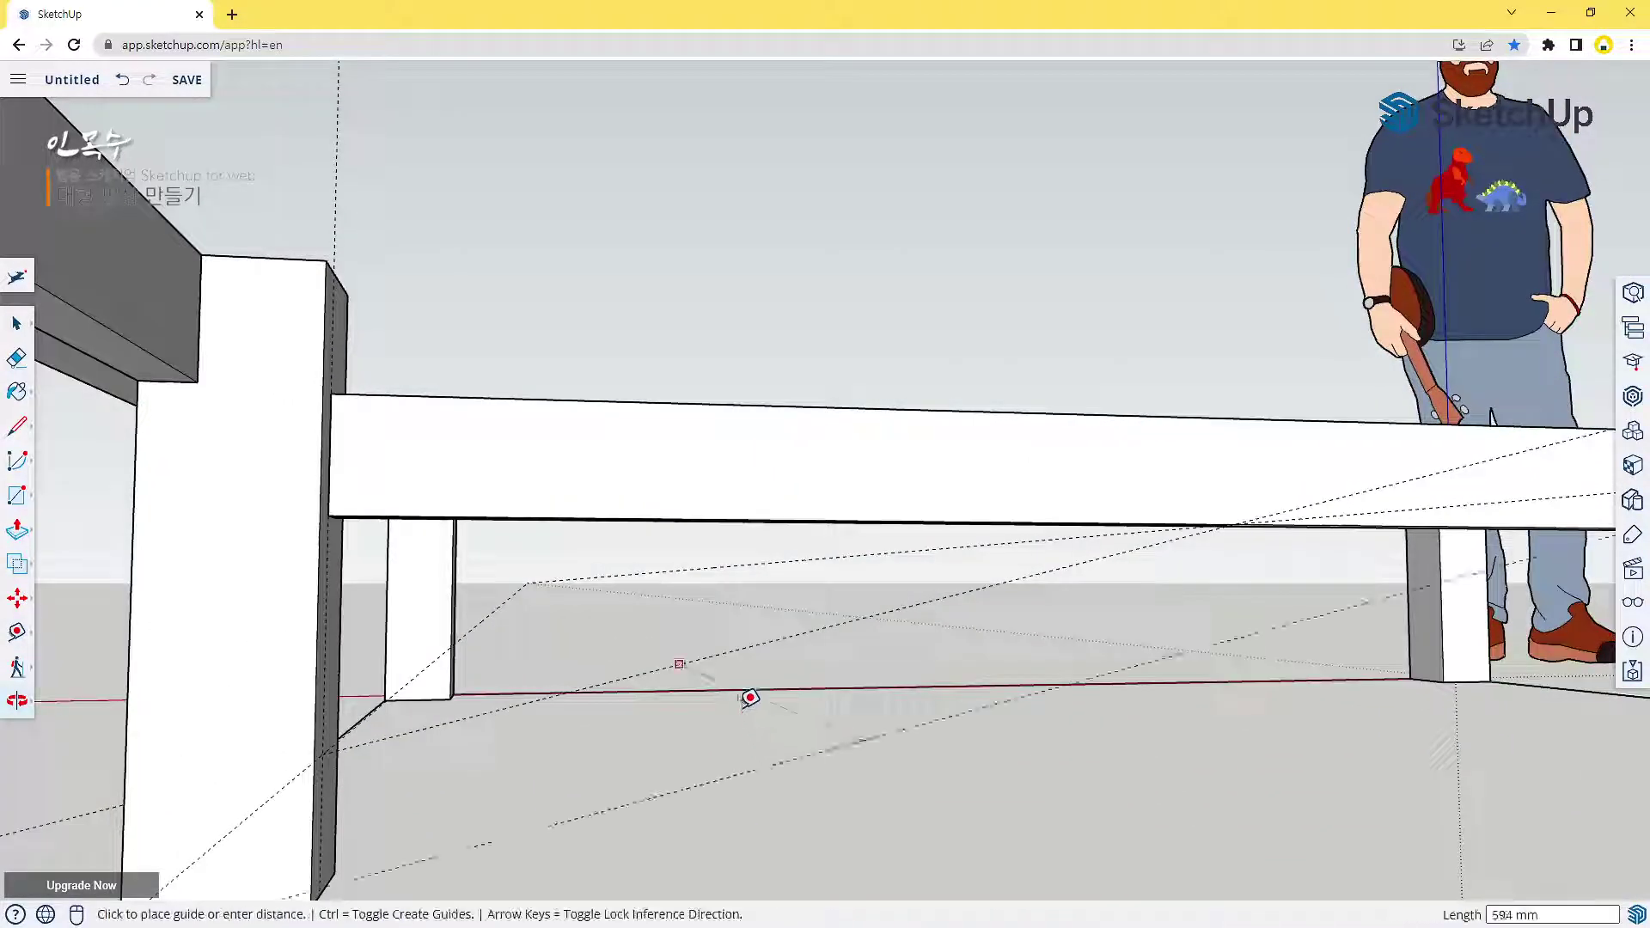
left_click(693, 538)
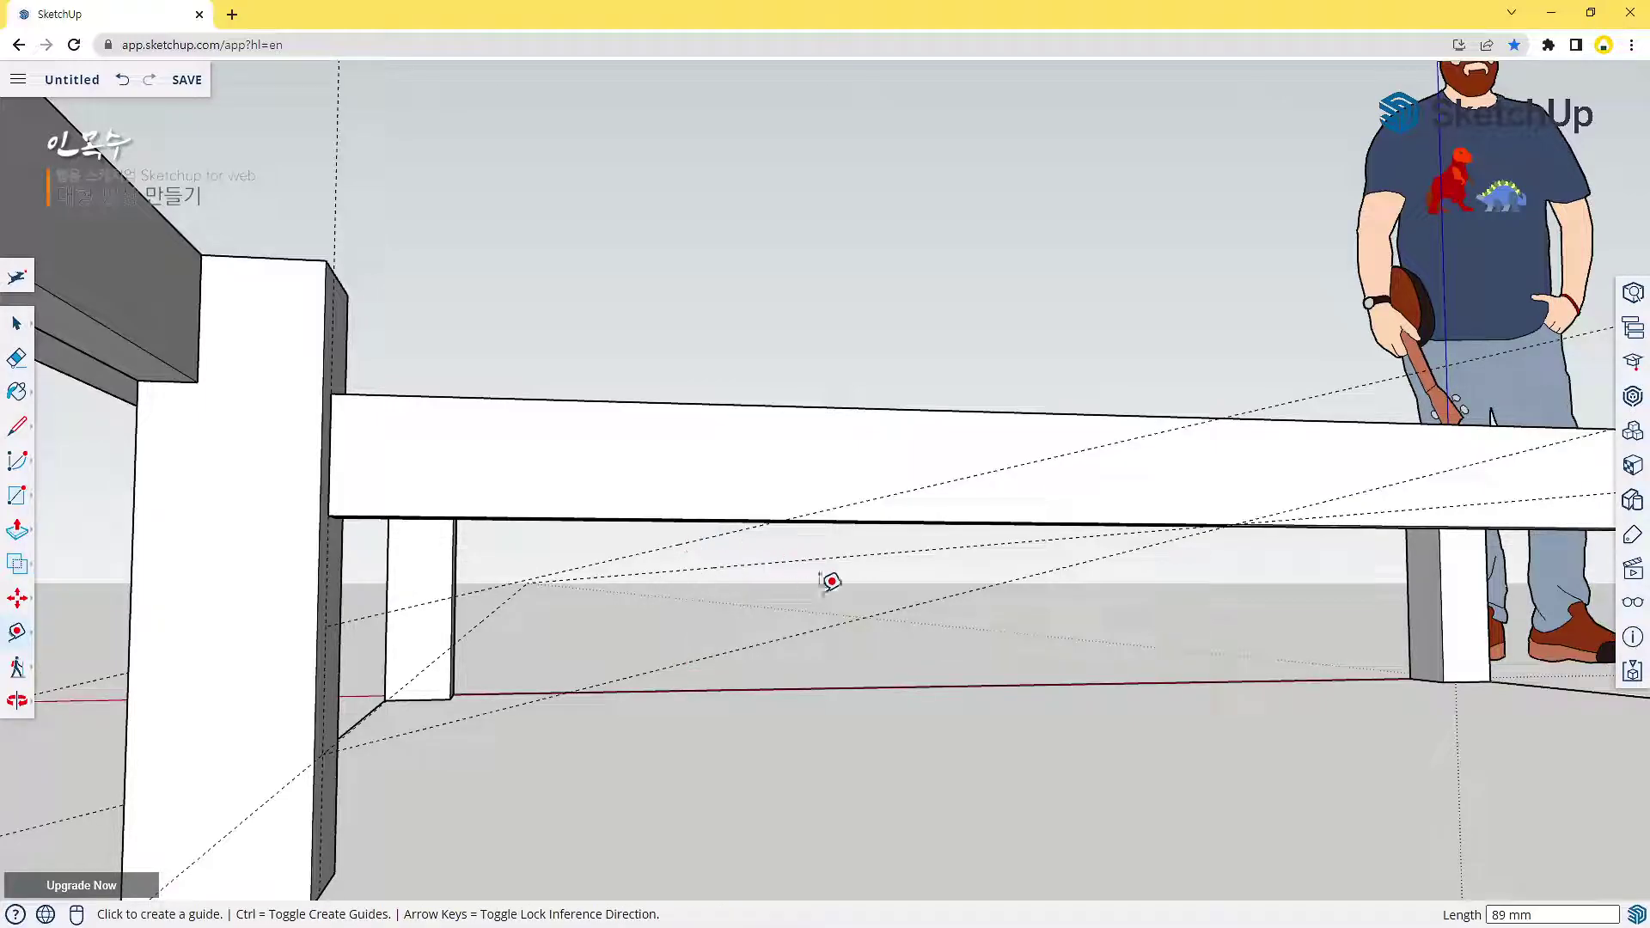
Delete the remaining centre-line segment under the crossbeam
middle_click_drag(791, 756, 814, 512)
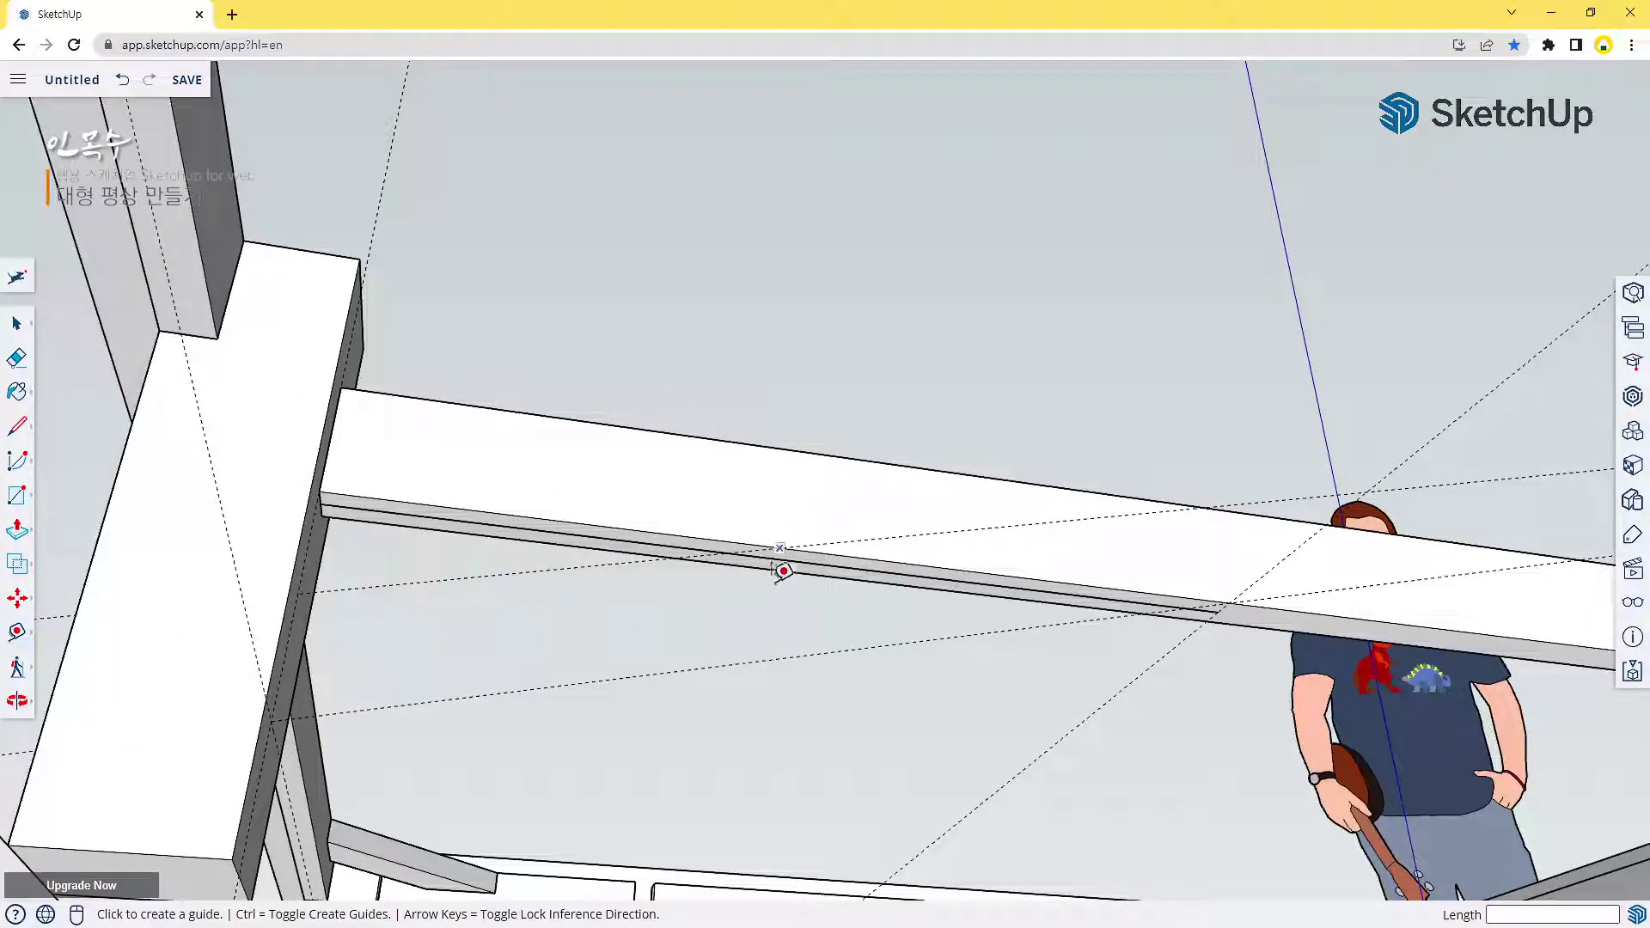
key("space")
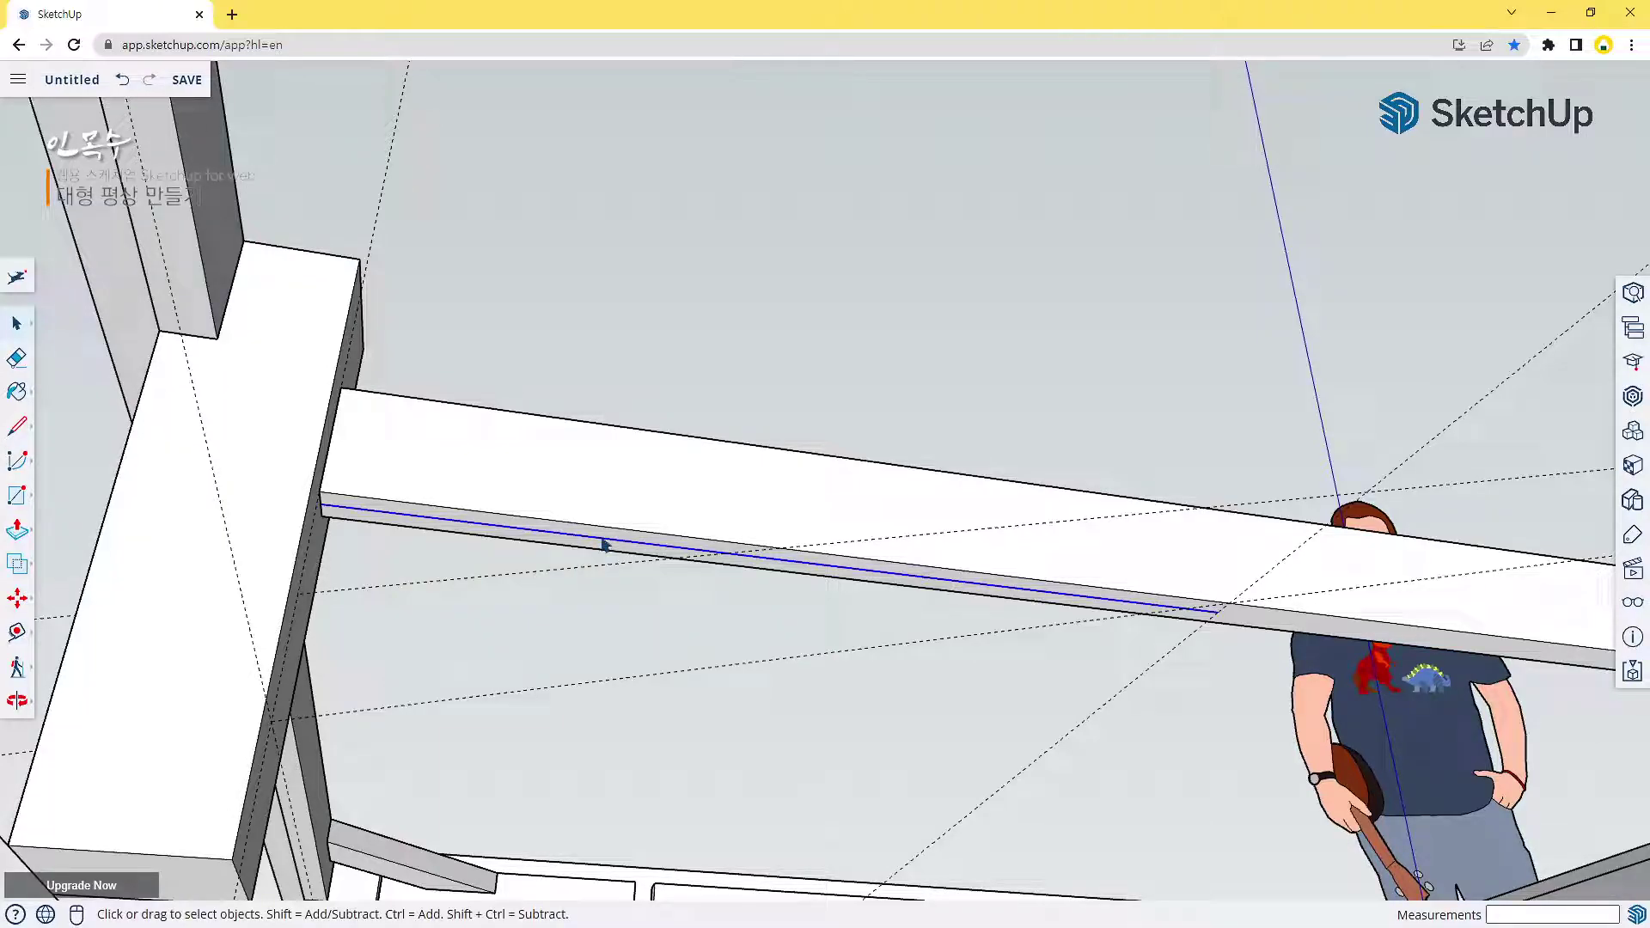
mouse_move(506, 776)
middle_mouse_down()
mouse_move(545, 785)
mouse_move(516, 781)
middle_mouse_up()
Draw the closed outline of the diagonal brace between leg and crossbeam with lines through the four guide intersections
key("l")
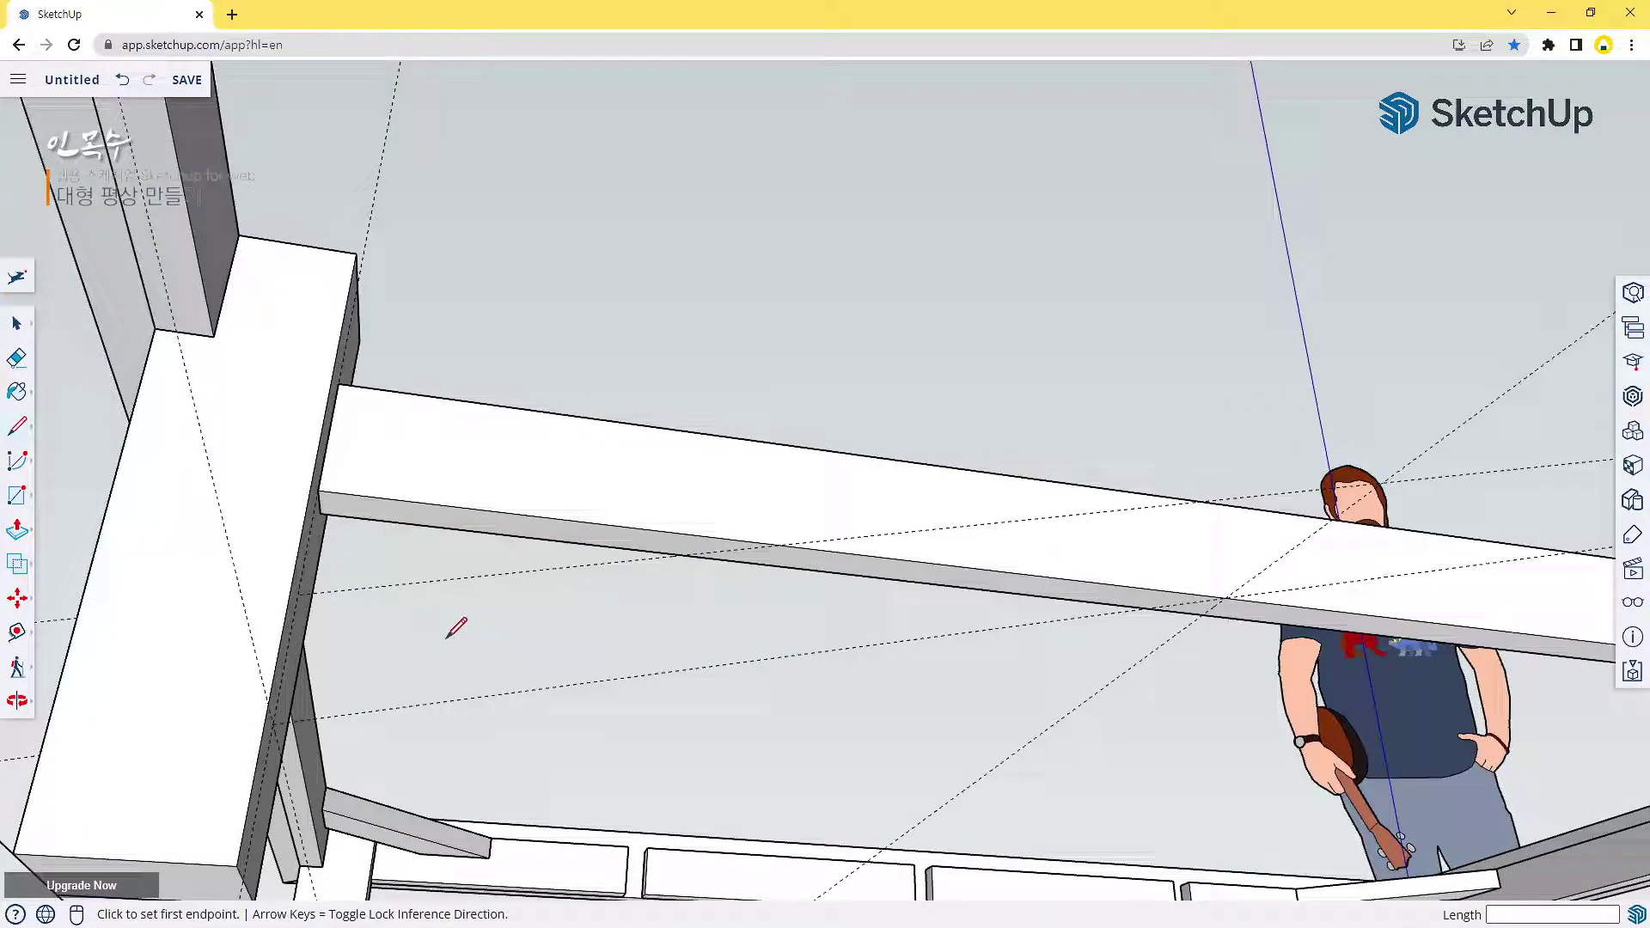
left_click(296, 594)
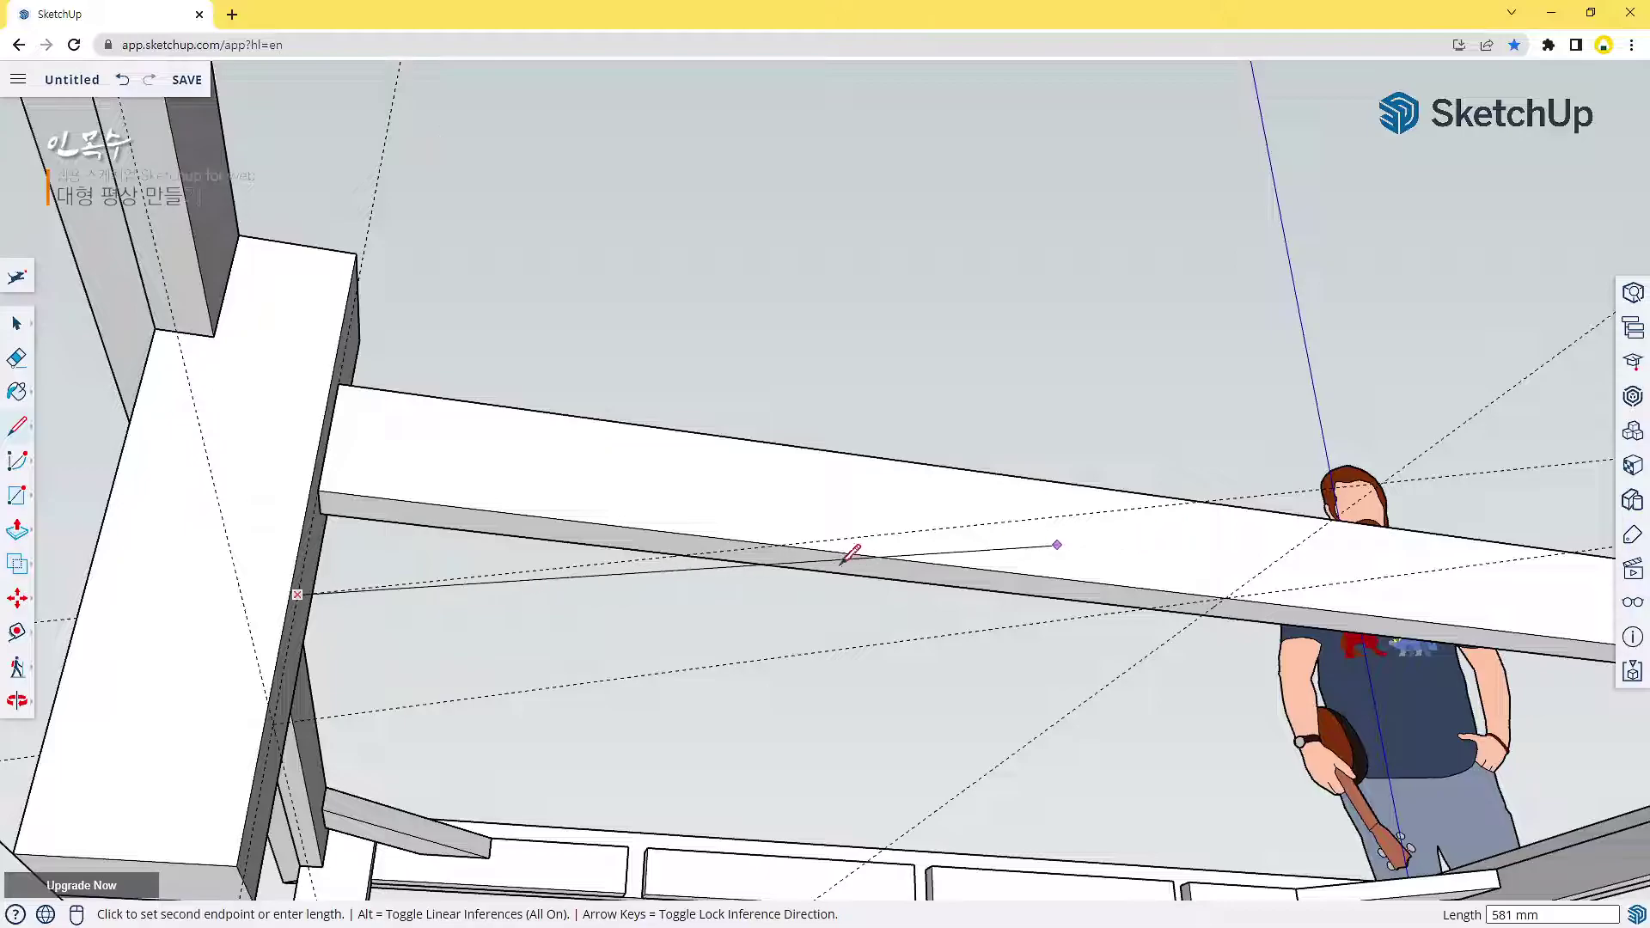
left_click(779, 545)
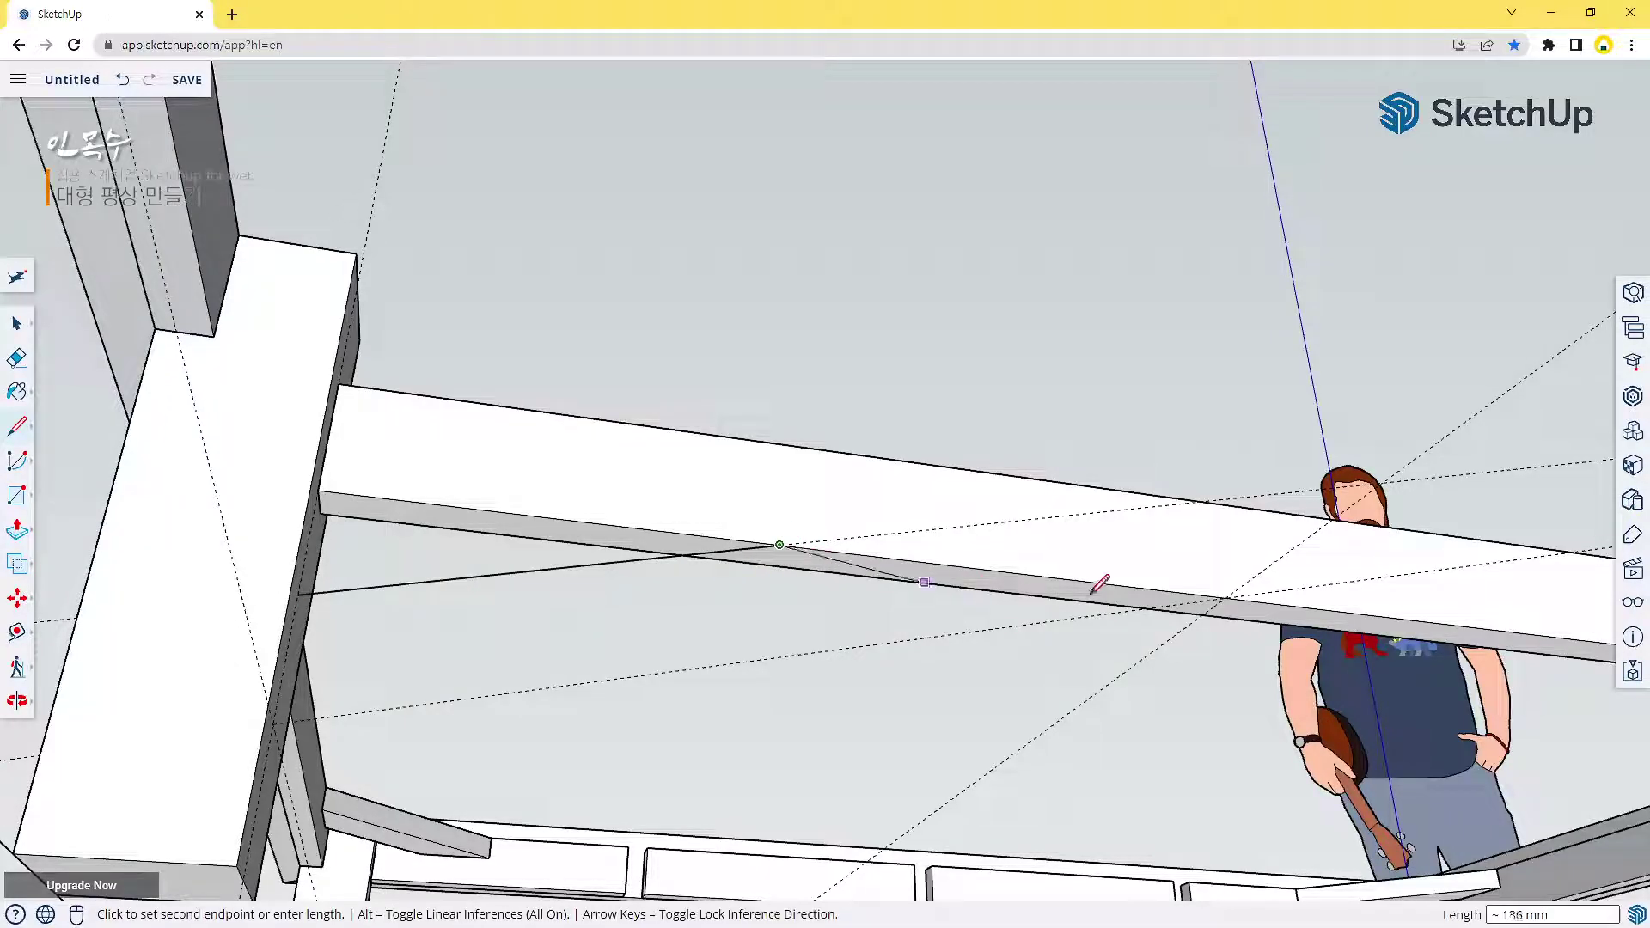
left_click(1227, 597)
left_click(272, 724)
left_click(297, 594)
key("o")
mouse_move(854, 766)
left_mouse_down()
mouse_move(779, 772)
mouse_move(232, 685)
left_mouse_up()
key("l")
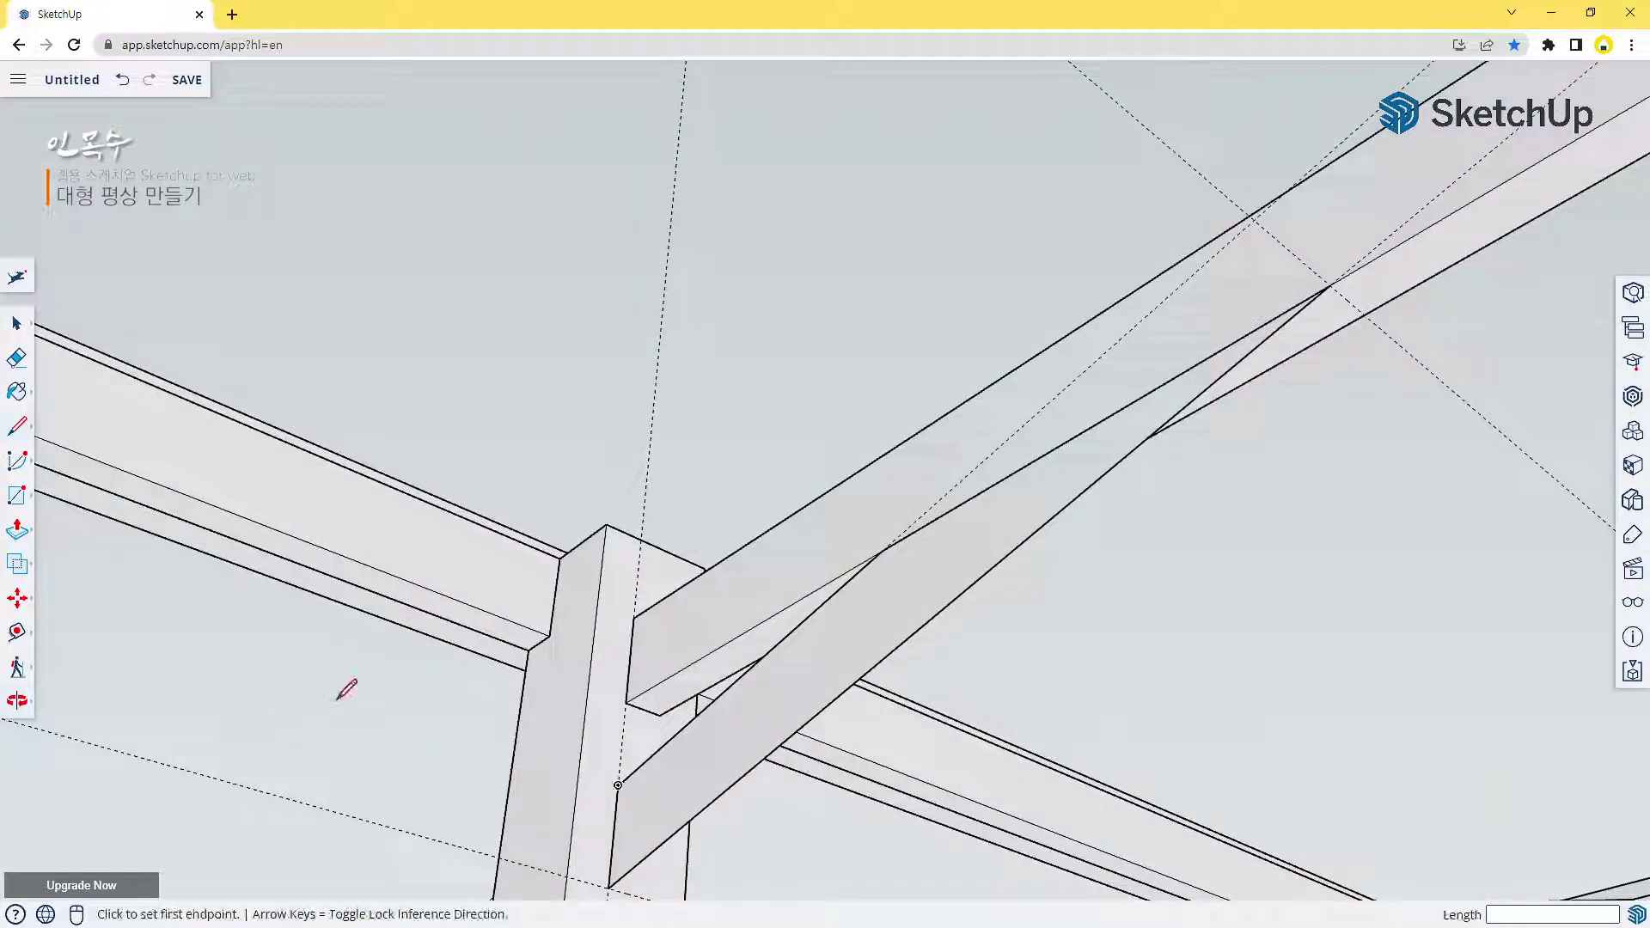
Push/Pull the brace outline to match the thickness of the crossbeam
key("p")
left_click(763, 729)
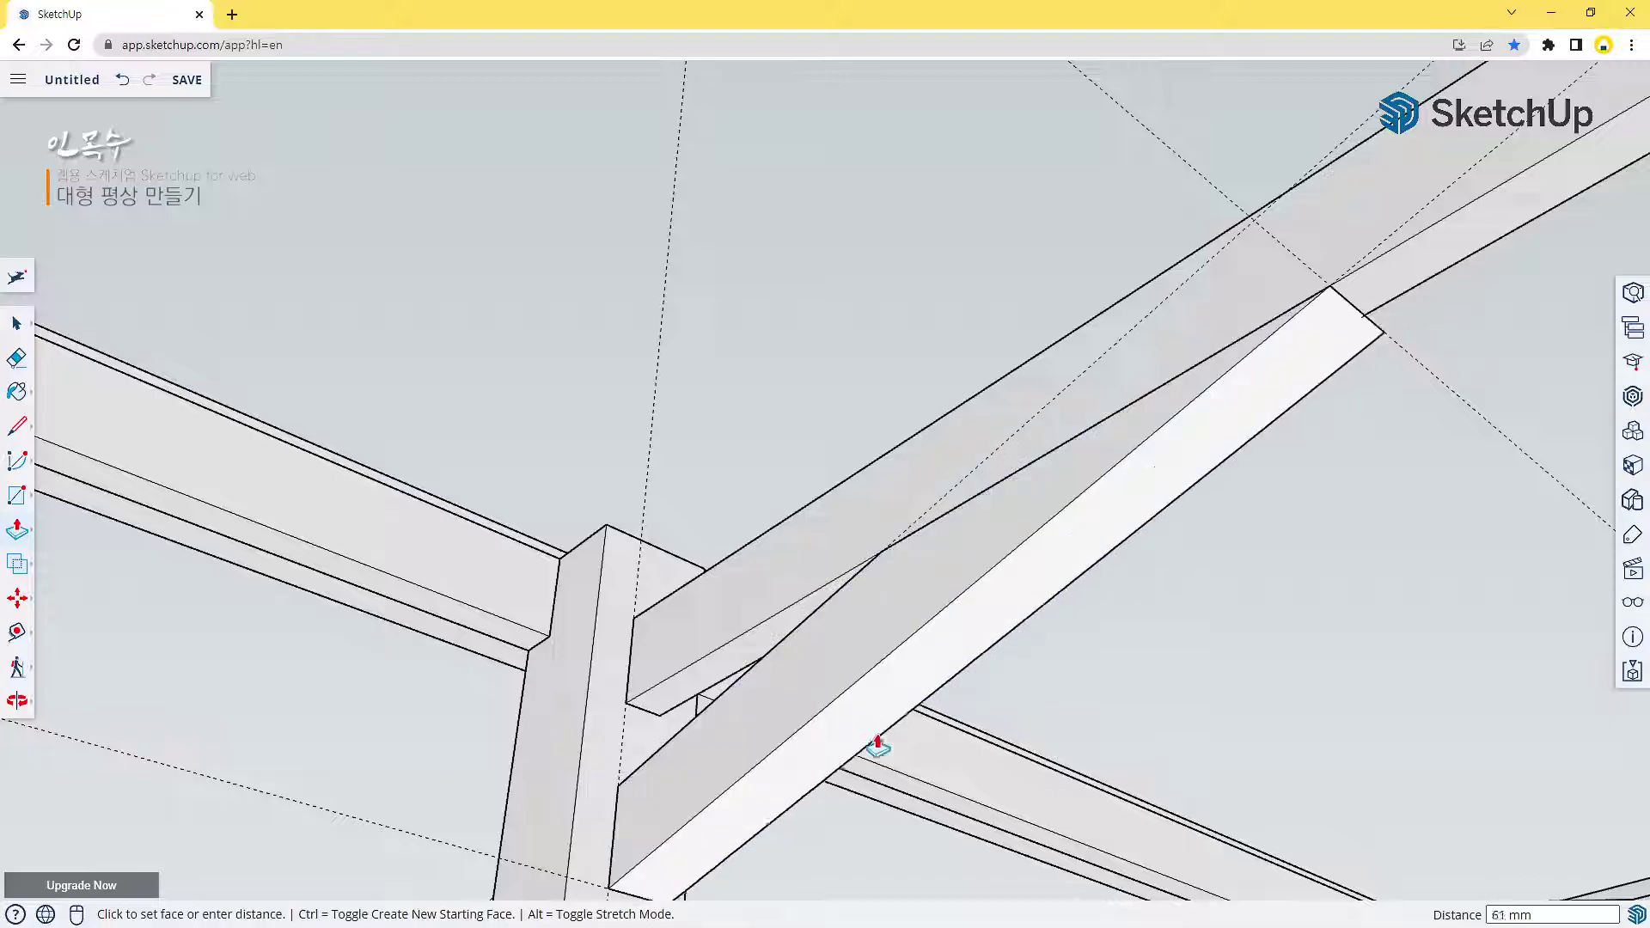
left_click(882, 748)
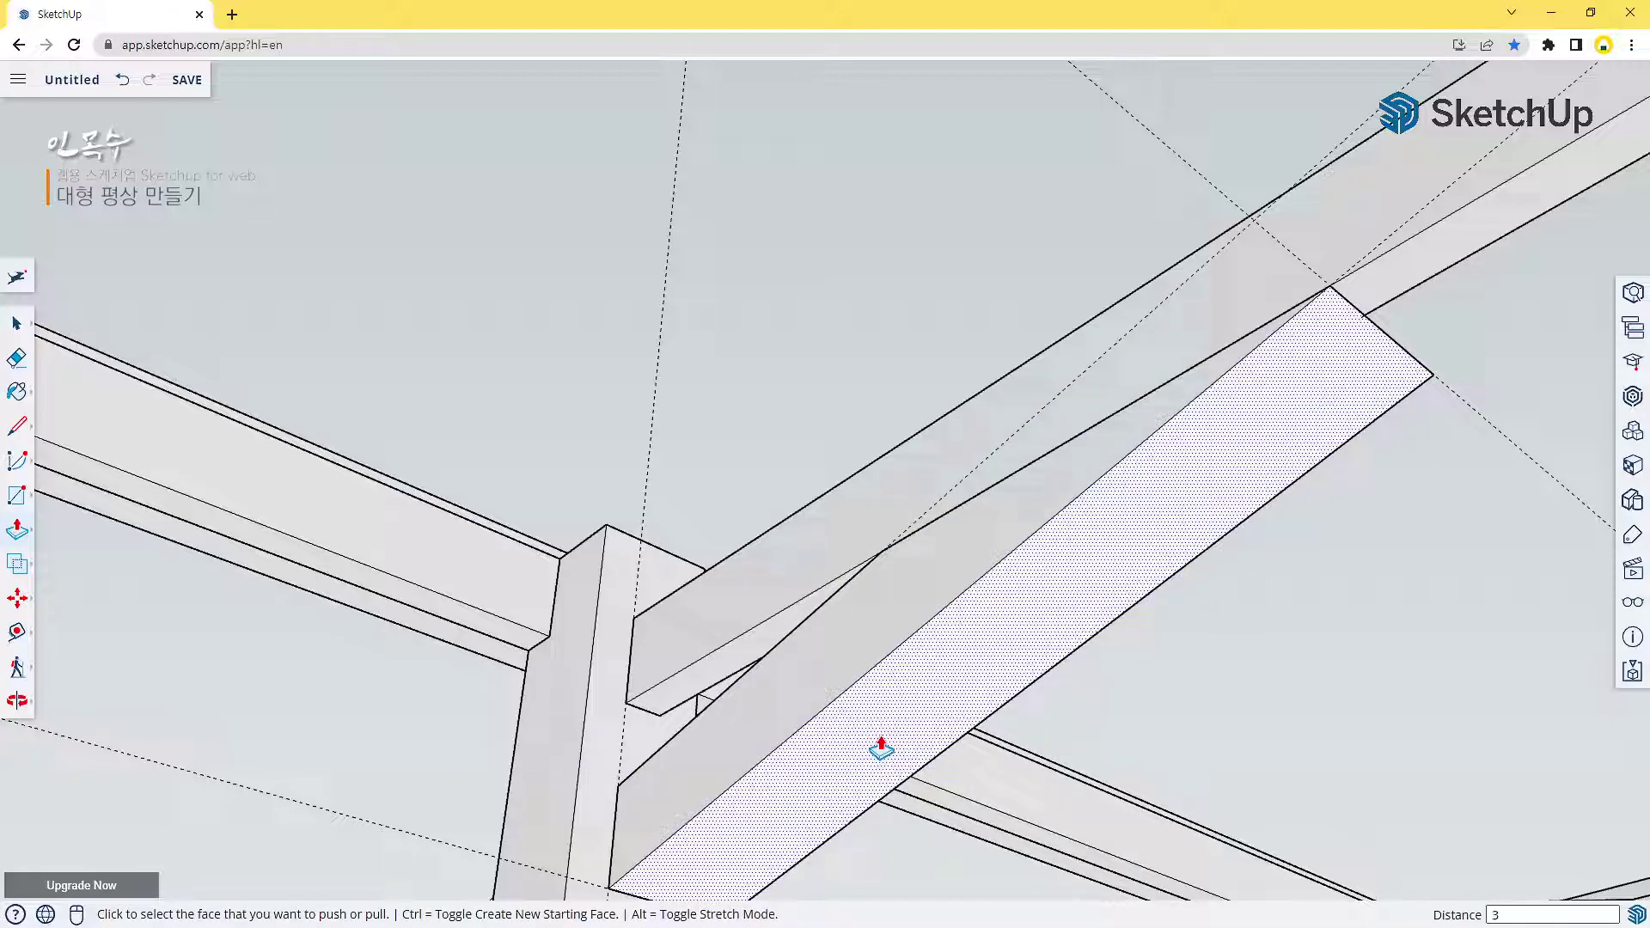
left_click(881, 747)
Select the whole diagonal brace and make it a component
key("space")
left_click(877, 638)
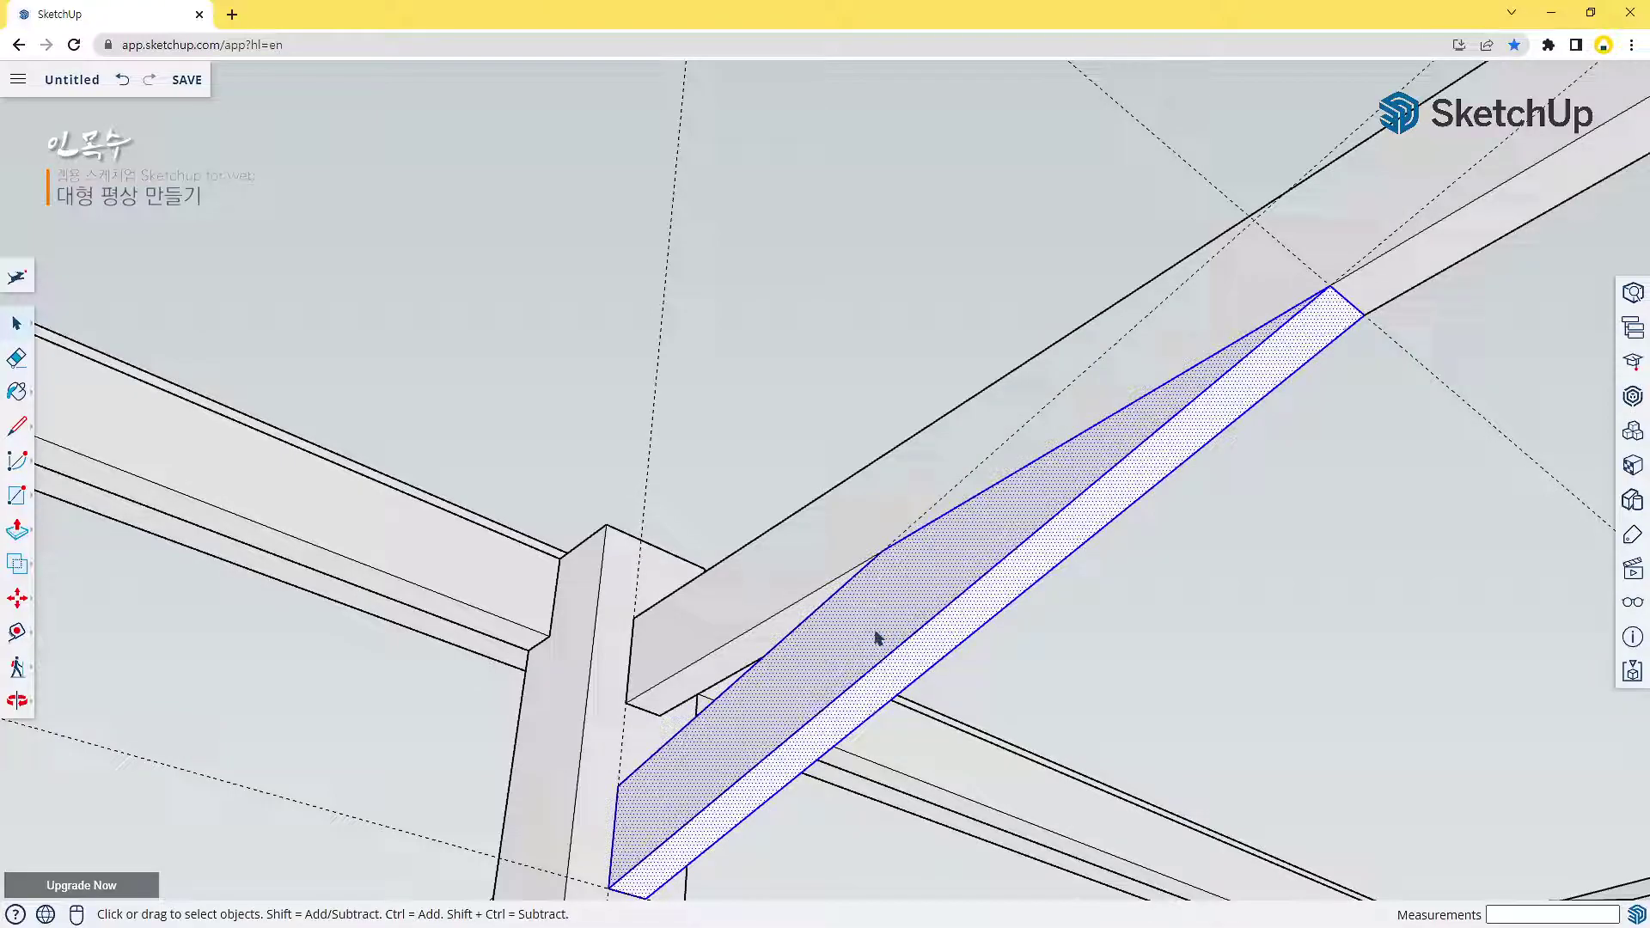
key("g")
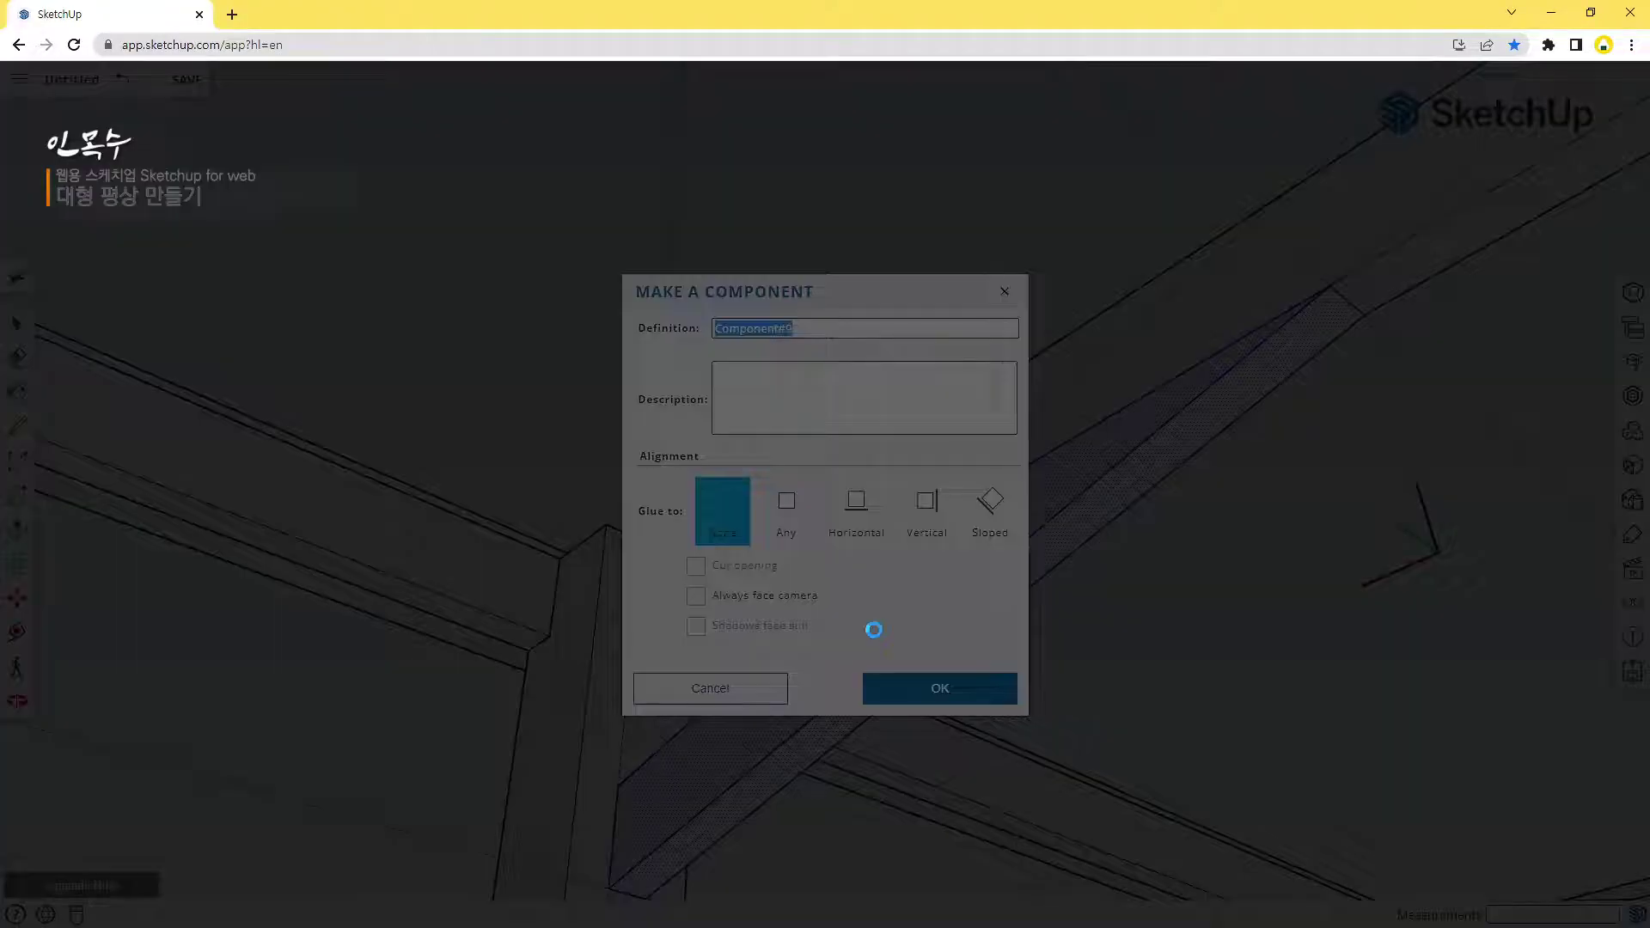
key("Return")
Copy the brace along the crossbeam so its upper end corner meets the opposite middle leg
scroll(842, 612, "down", 5)
middle_click_drag(842, 615, 950, 678)
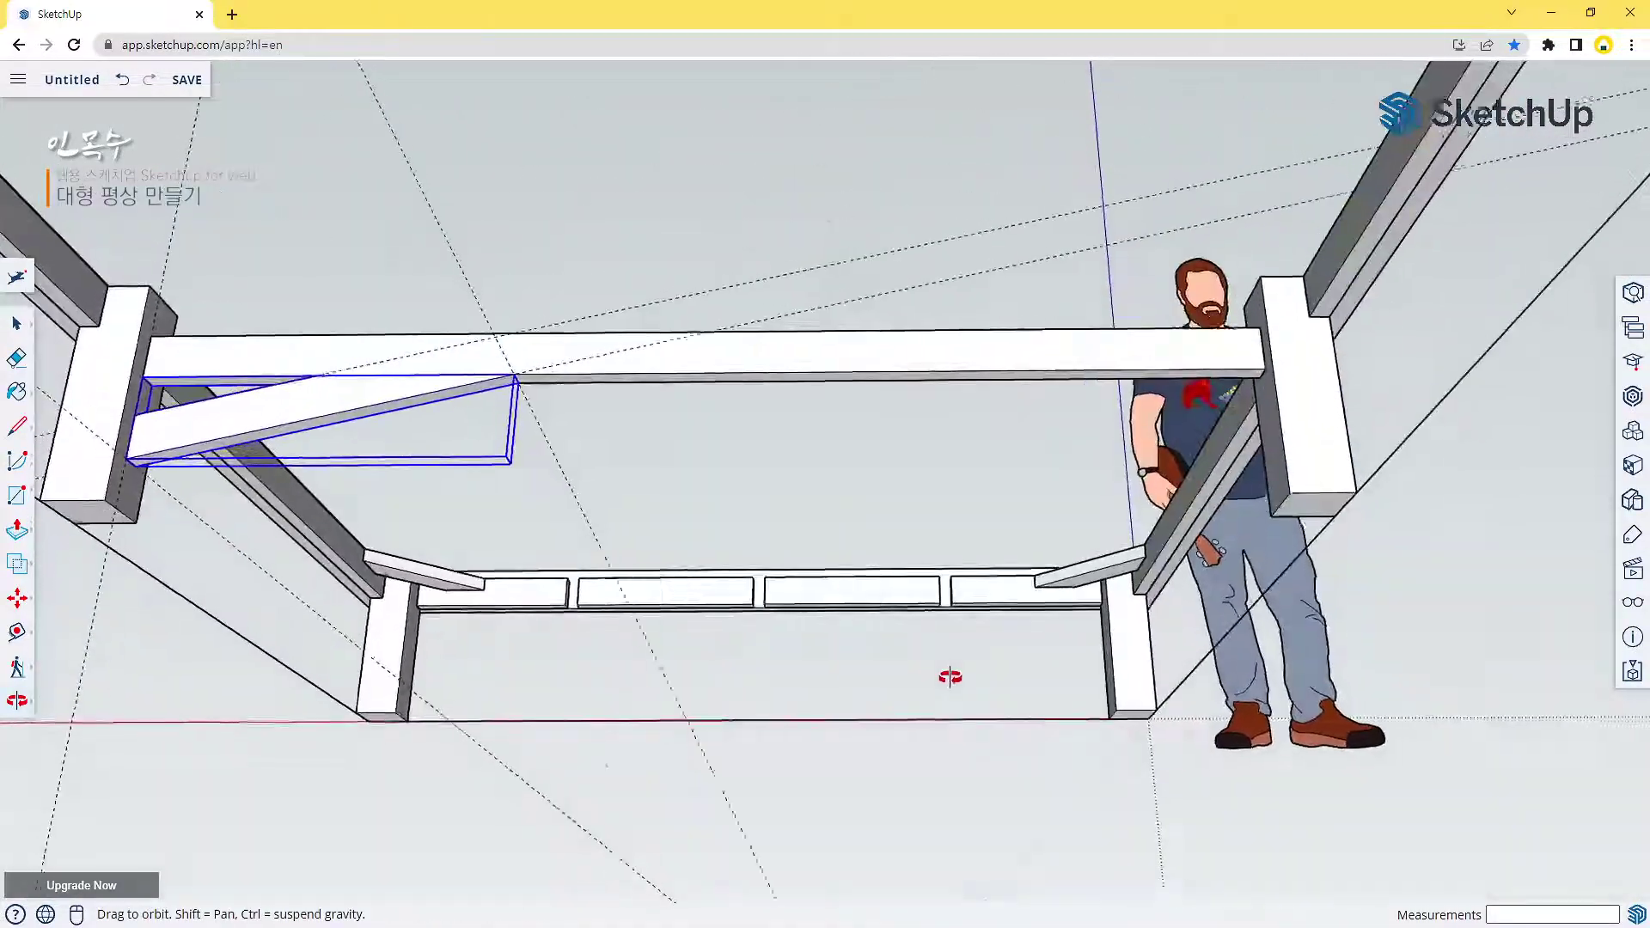
key("m")
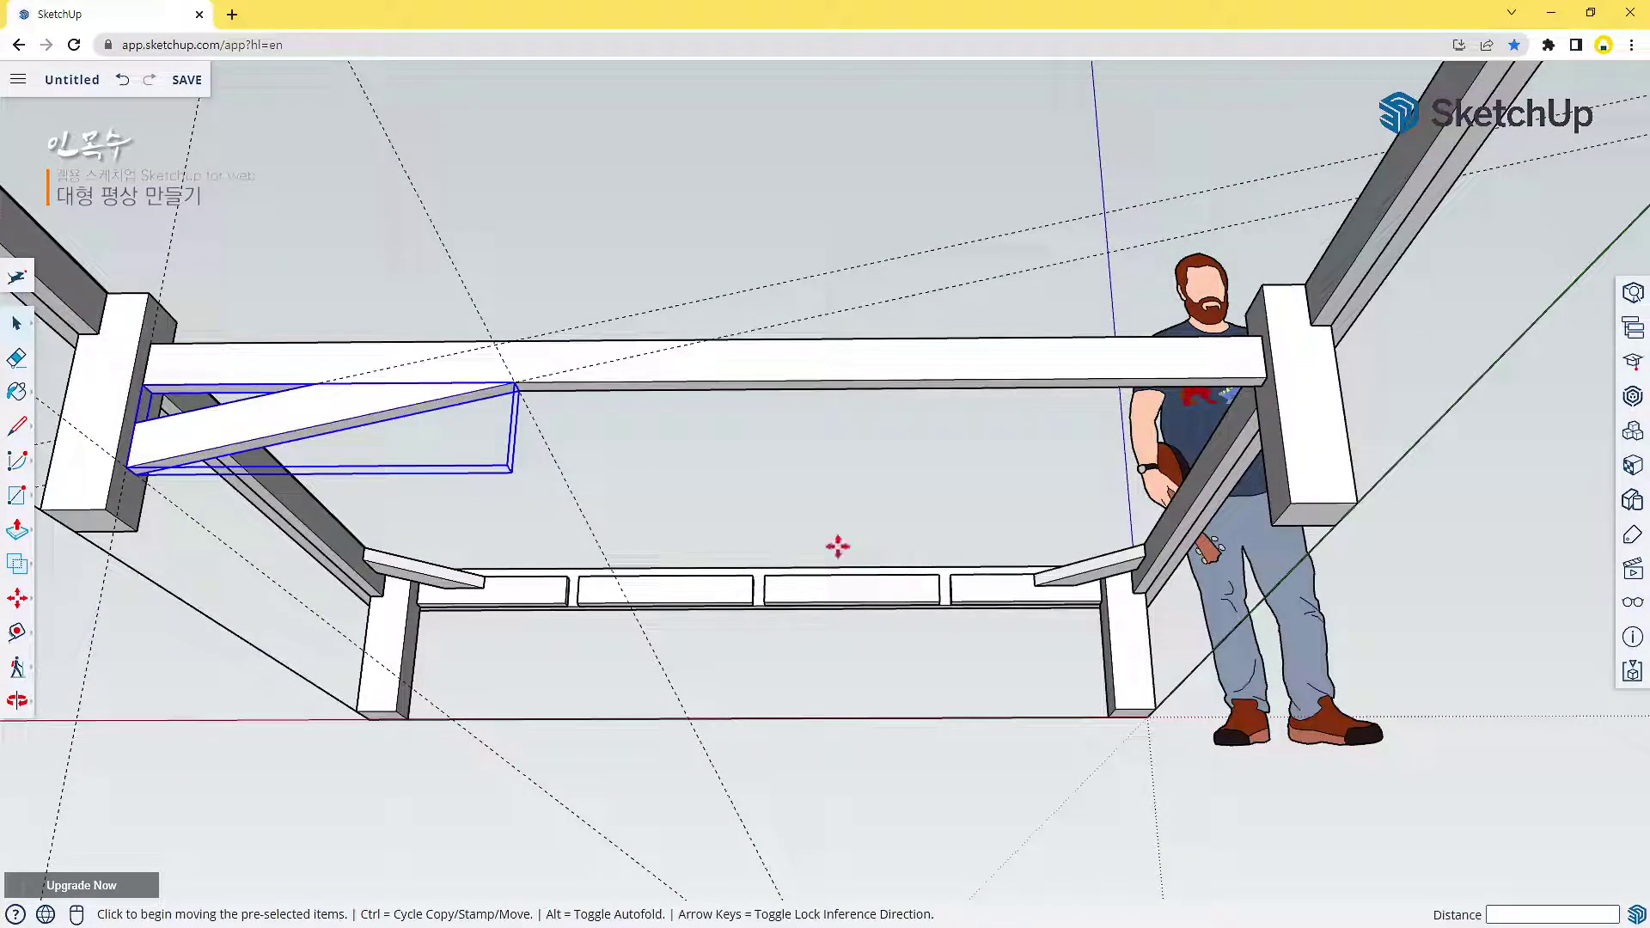
key("ctrl")
left_click(516, 383)
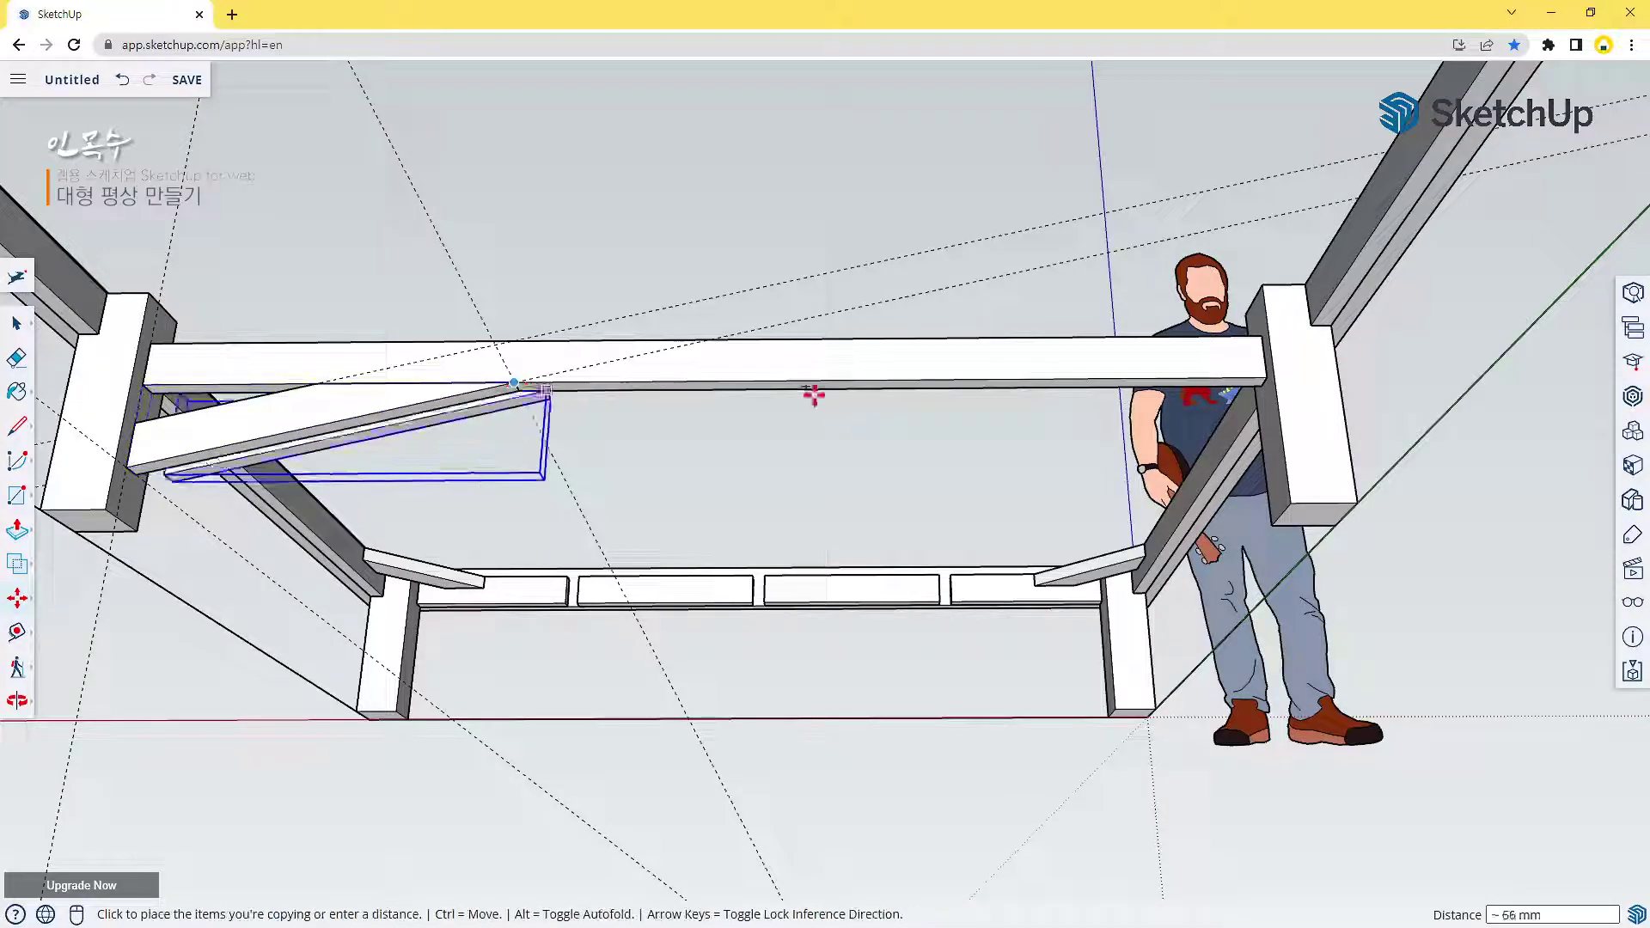
left_click(1268, 378)
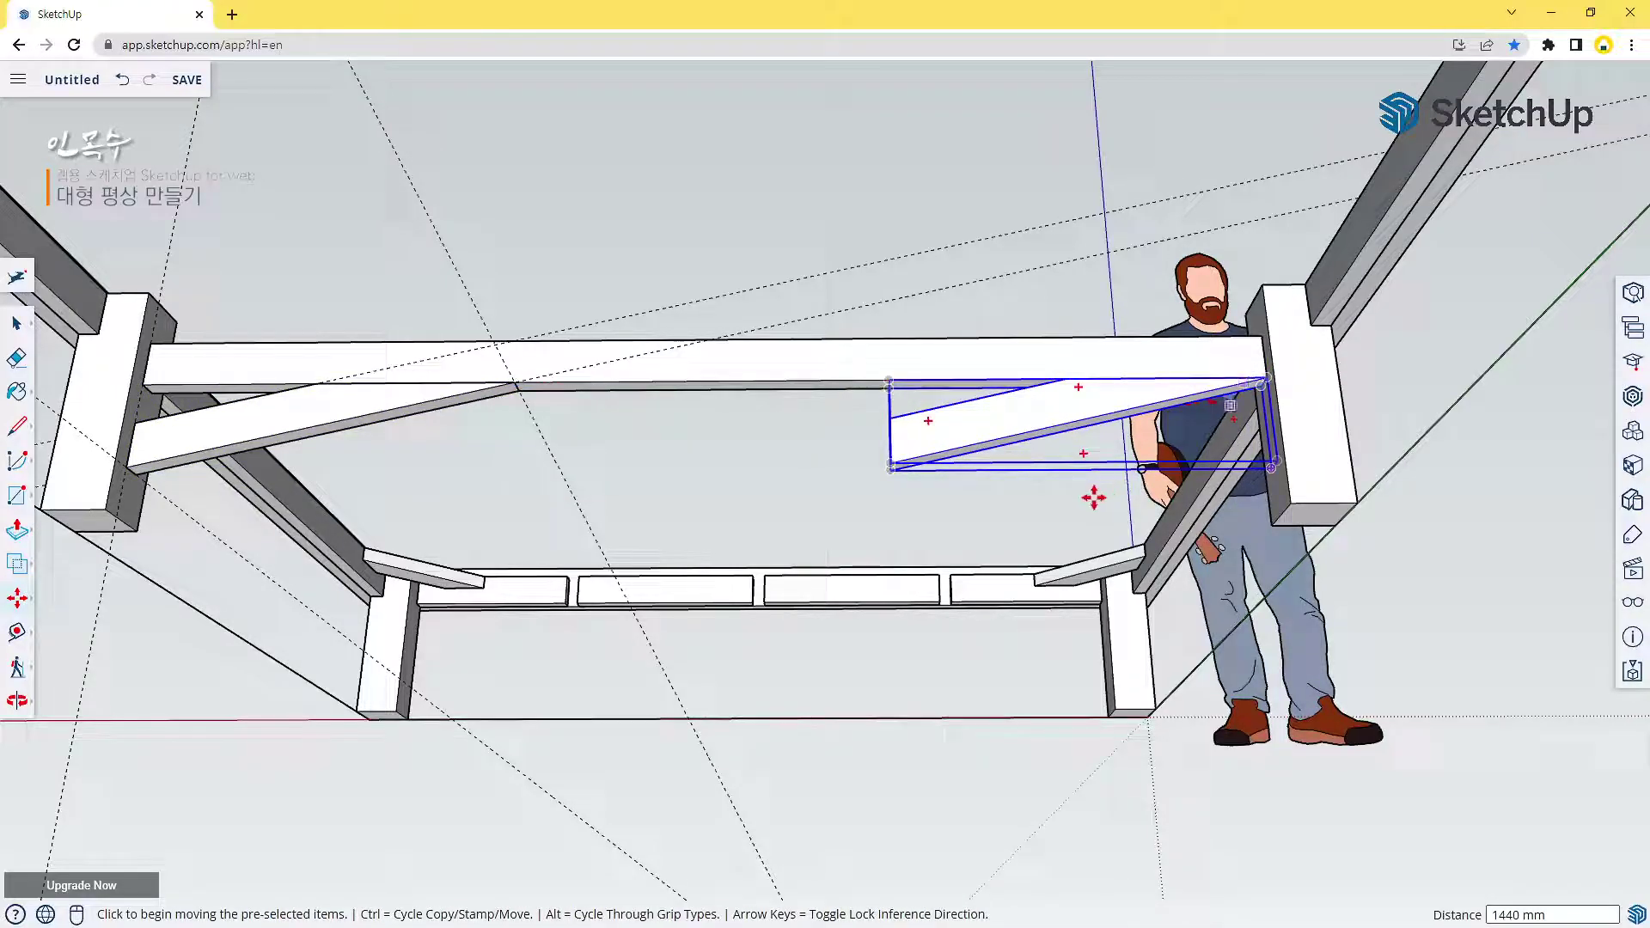
Flip the copied brace along the component's red axis and deselect it
right_click(1052, 402)
mouse_move(1114, 846)
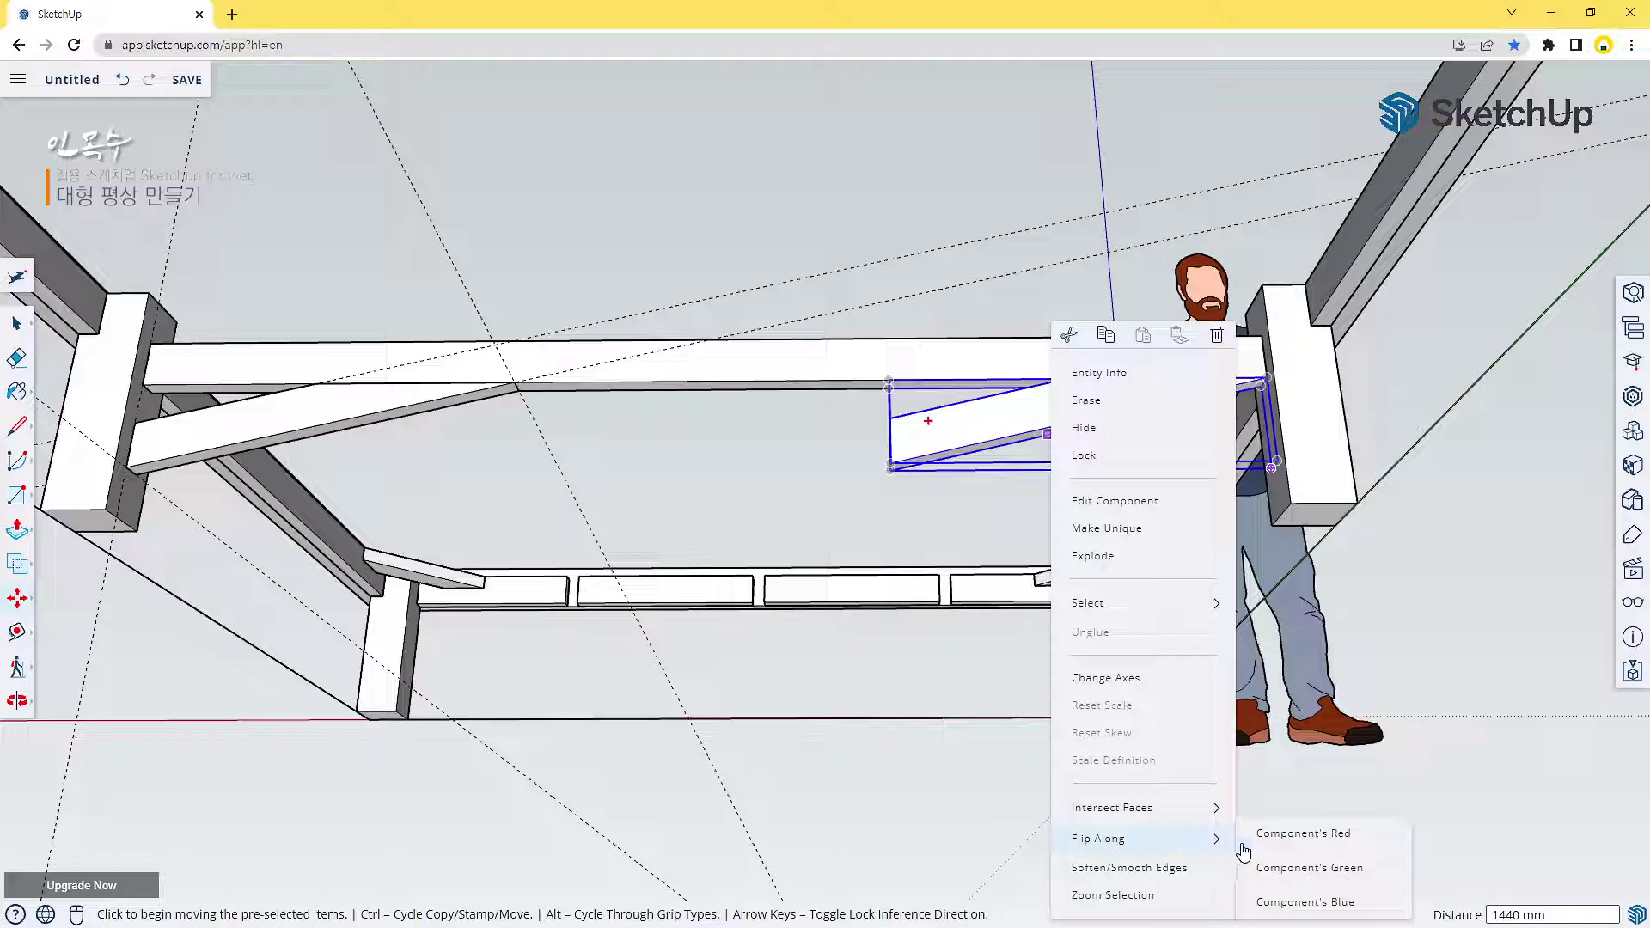
left_click(1306, 835)
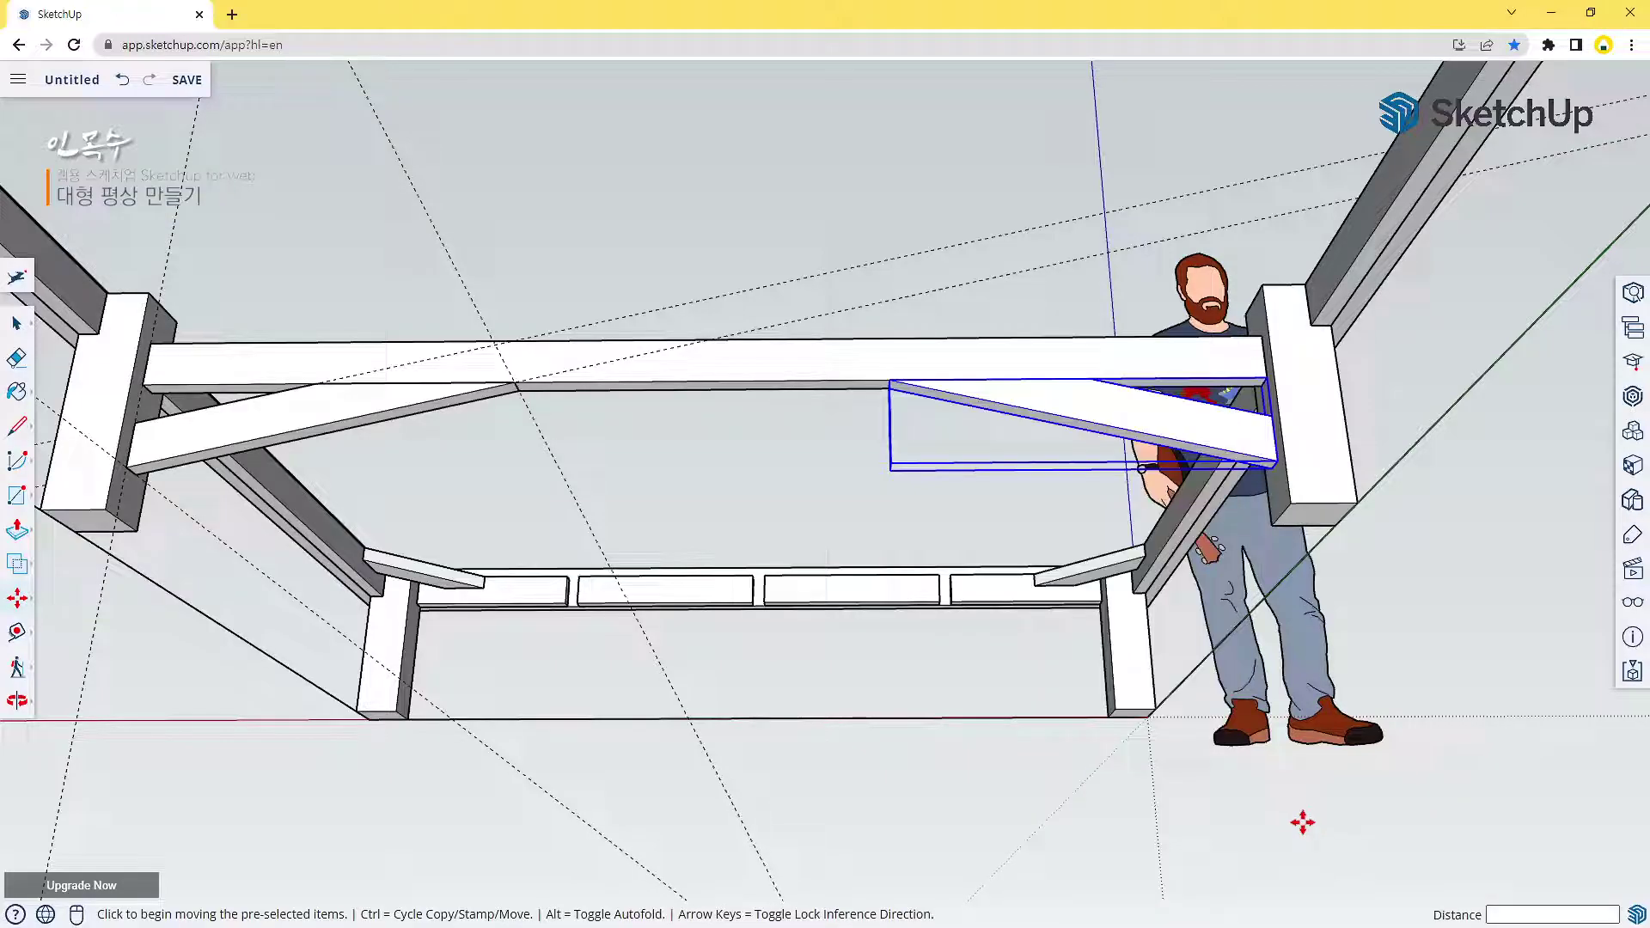
key("space")
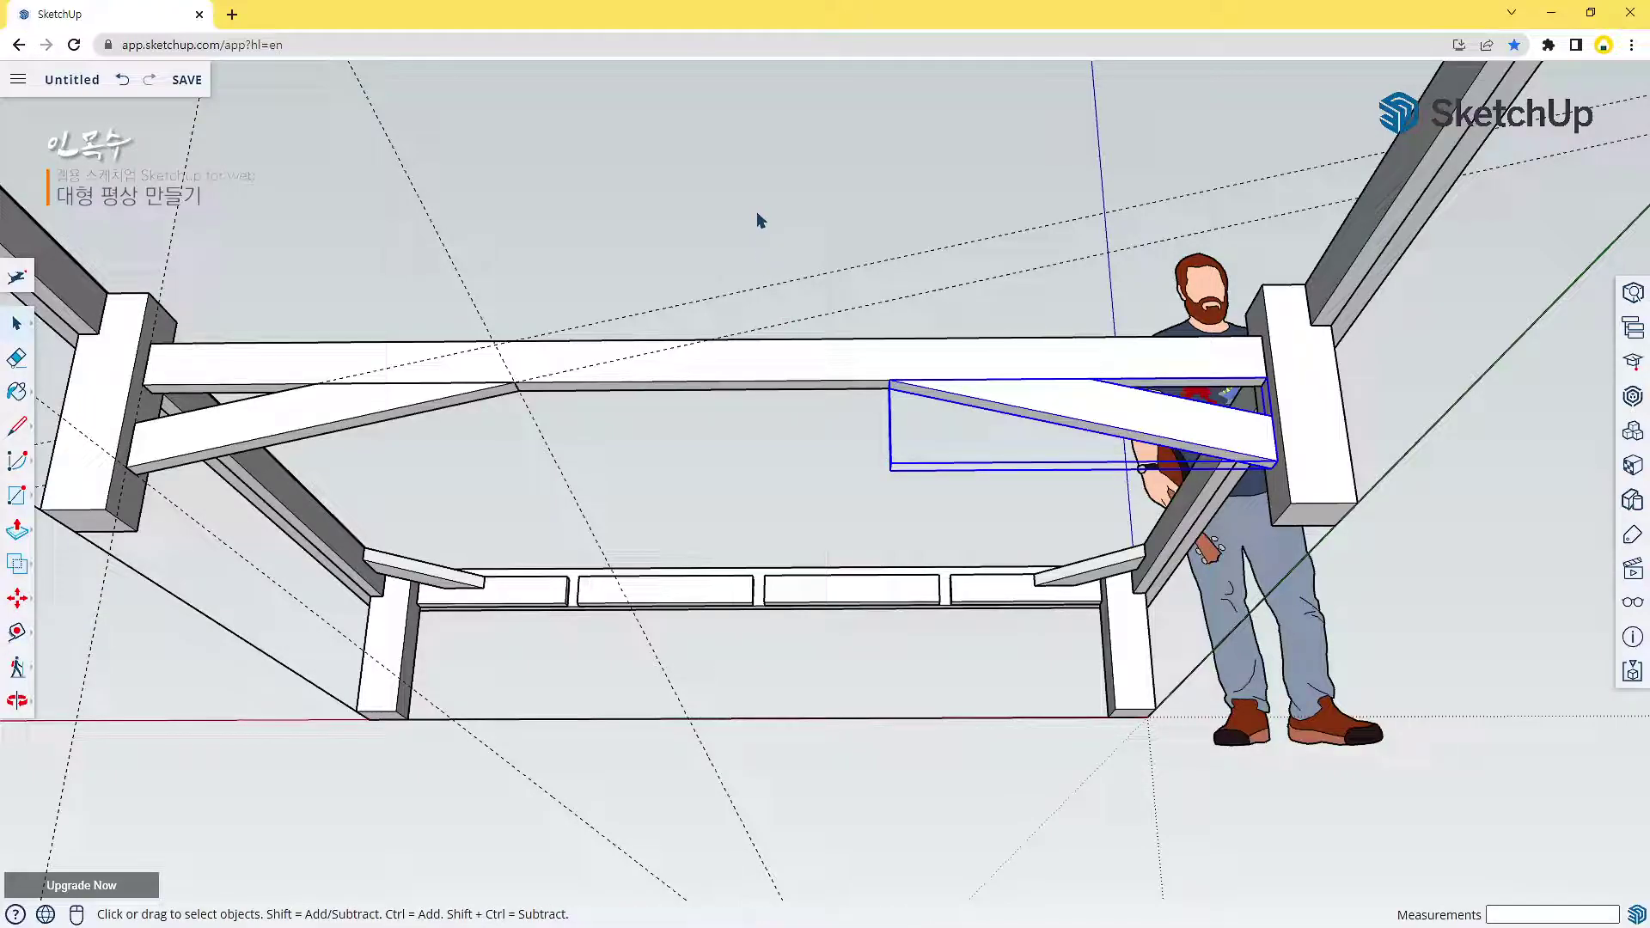
left_click(760, 221)
middle_click_drag(760, 221, 756, 450)
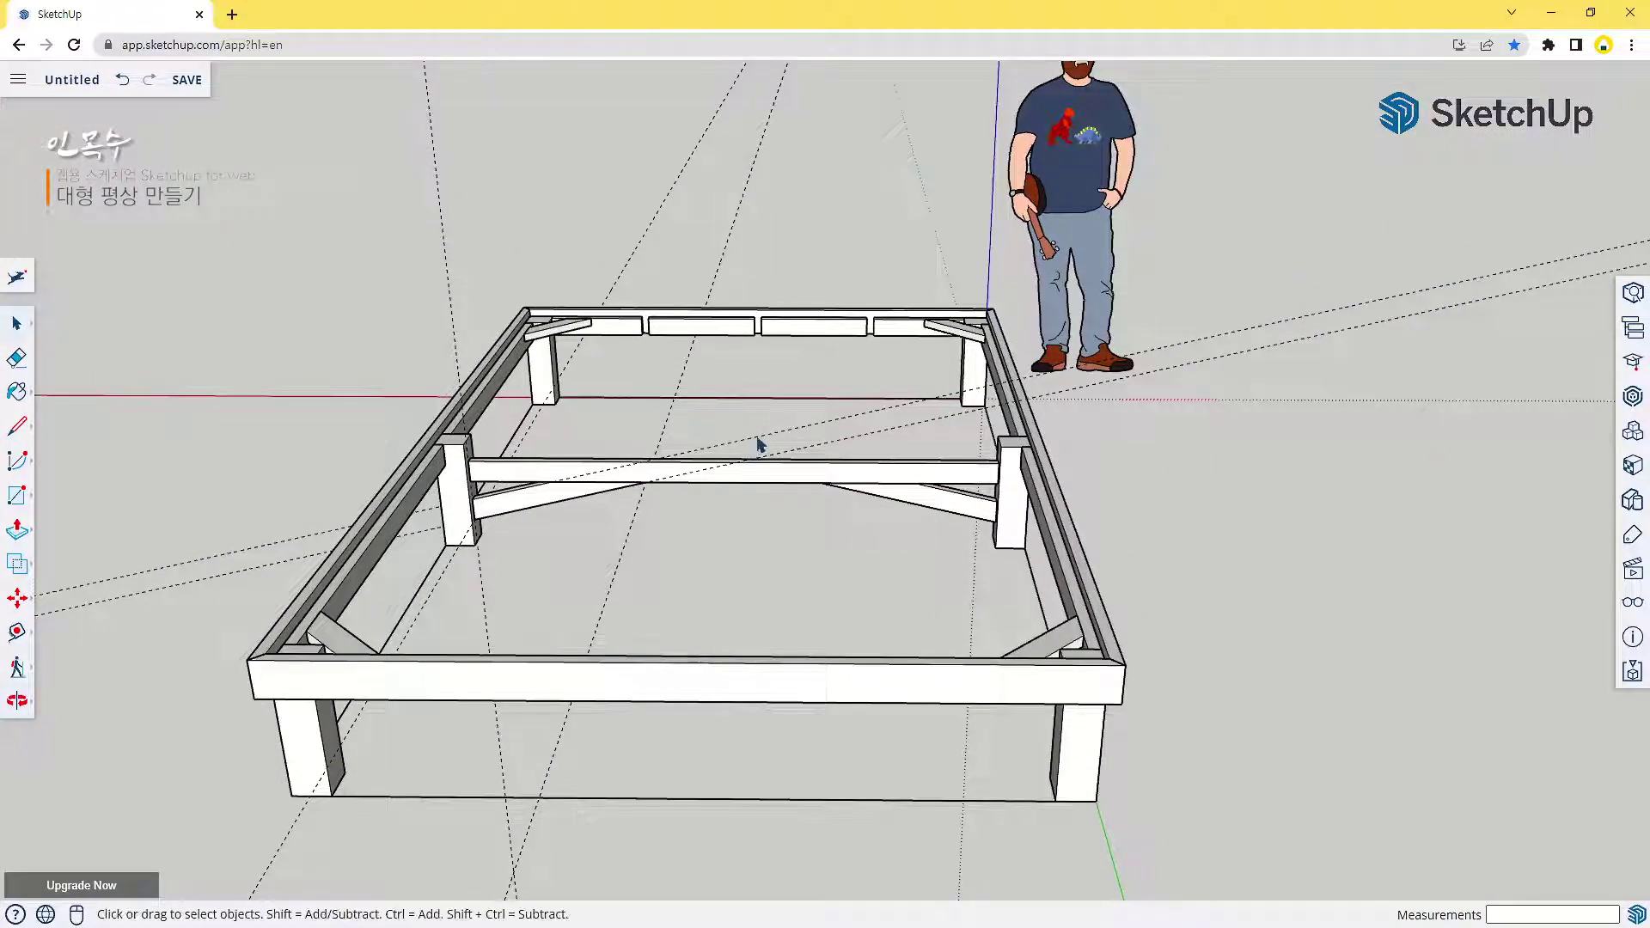
Delete all the guides and unhide the joists between the end rails
key("shift+t")
middle_click_drag(791, 673, 786, 522)
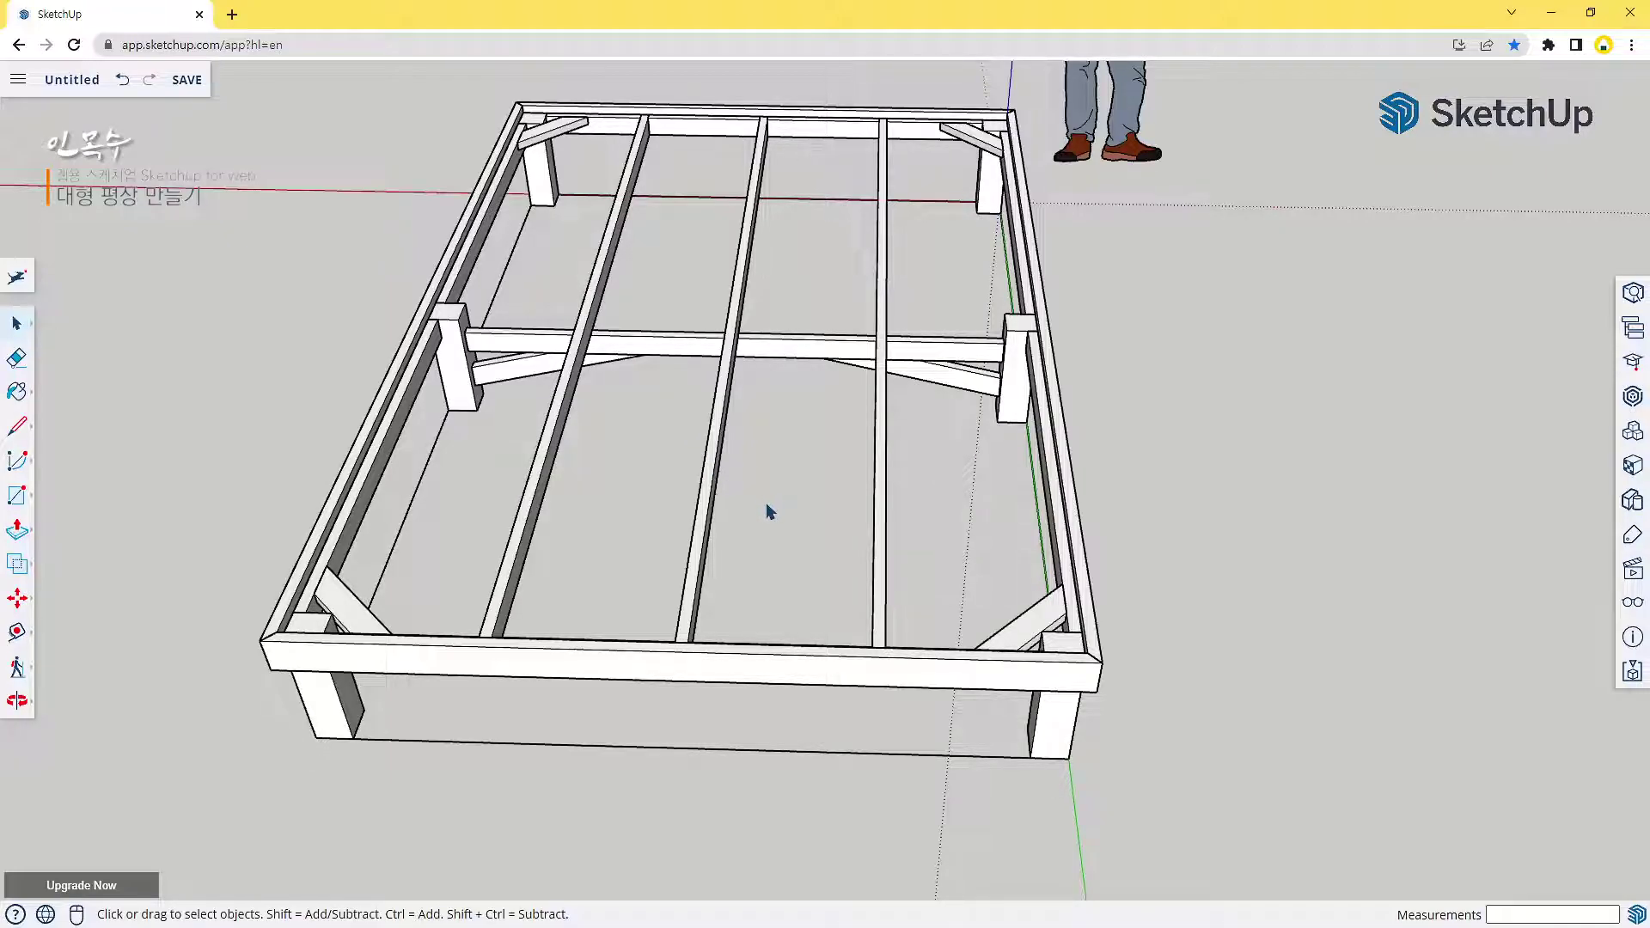
Search the commands for "unhide" and close the search without running anything
left_click(20, 282)
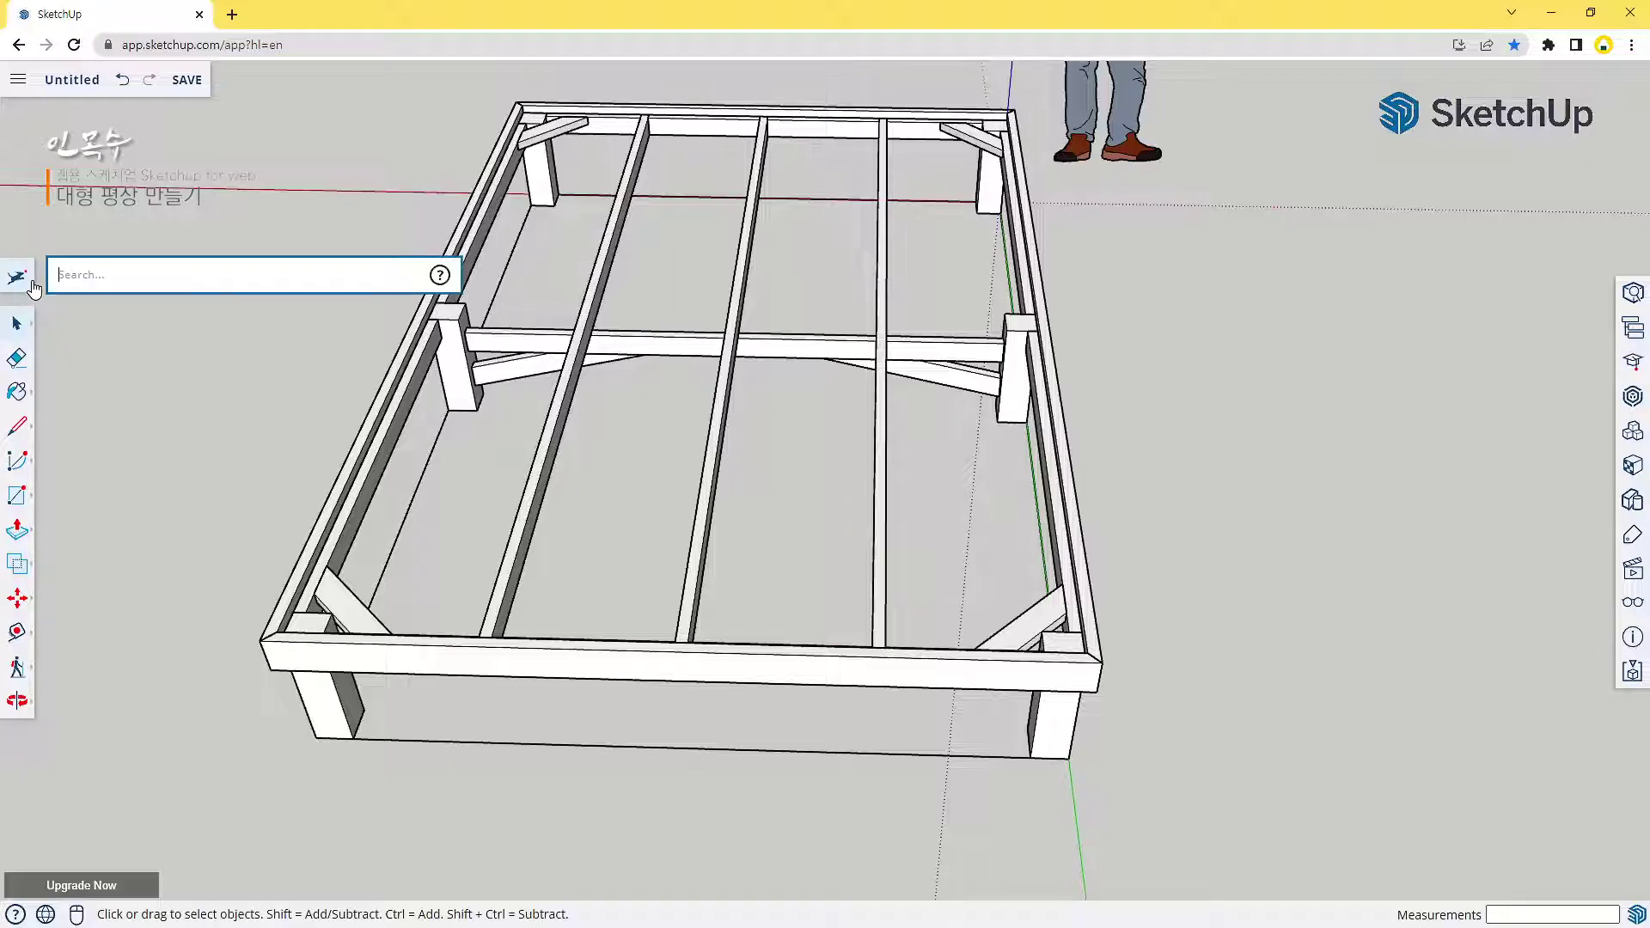
type("un")
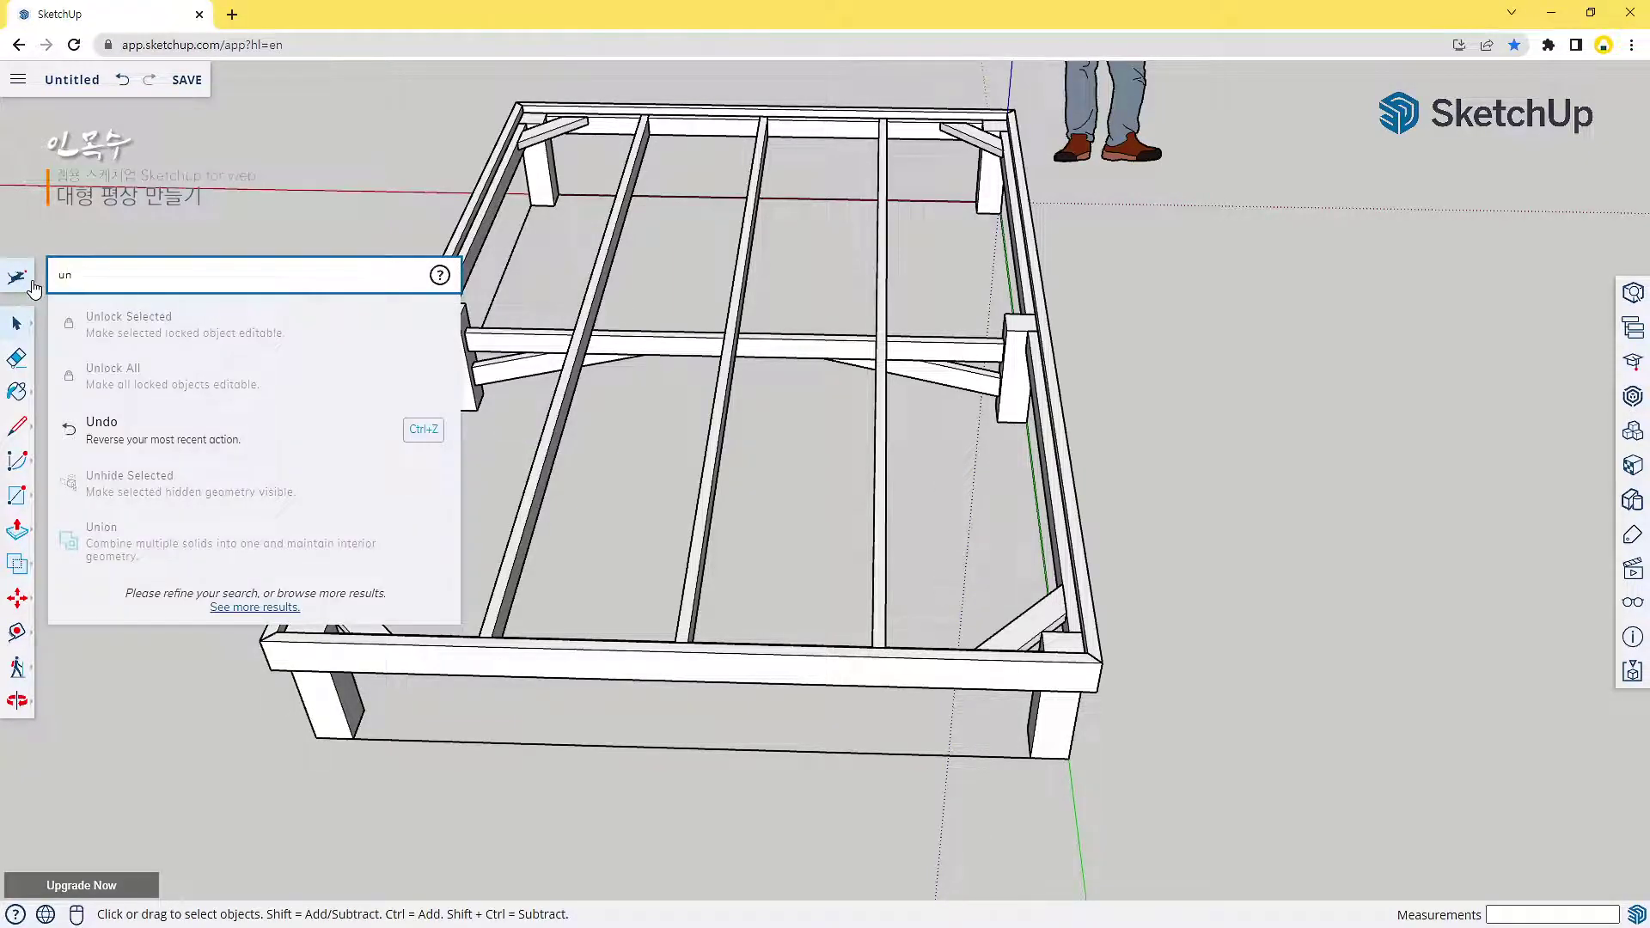
type("hide")
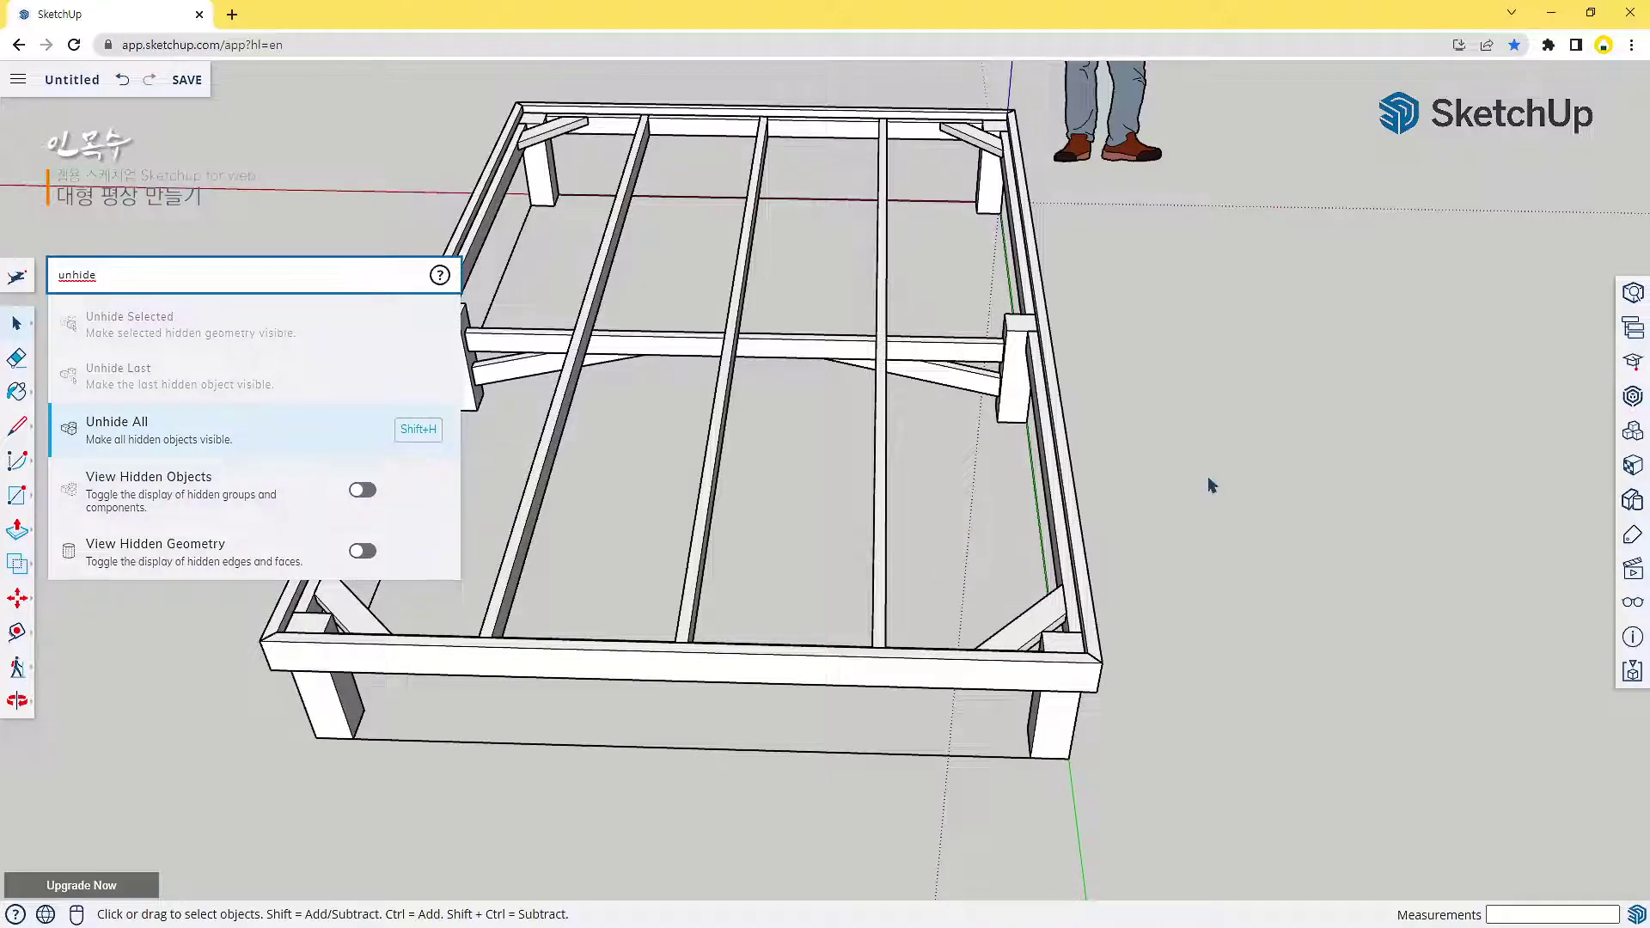
left_click(1232, 459)
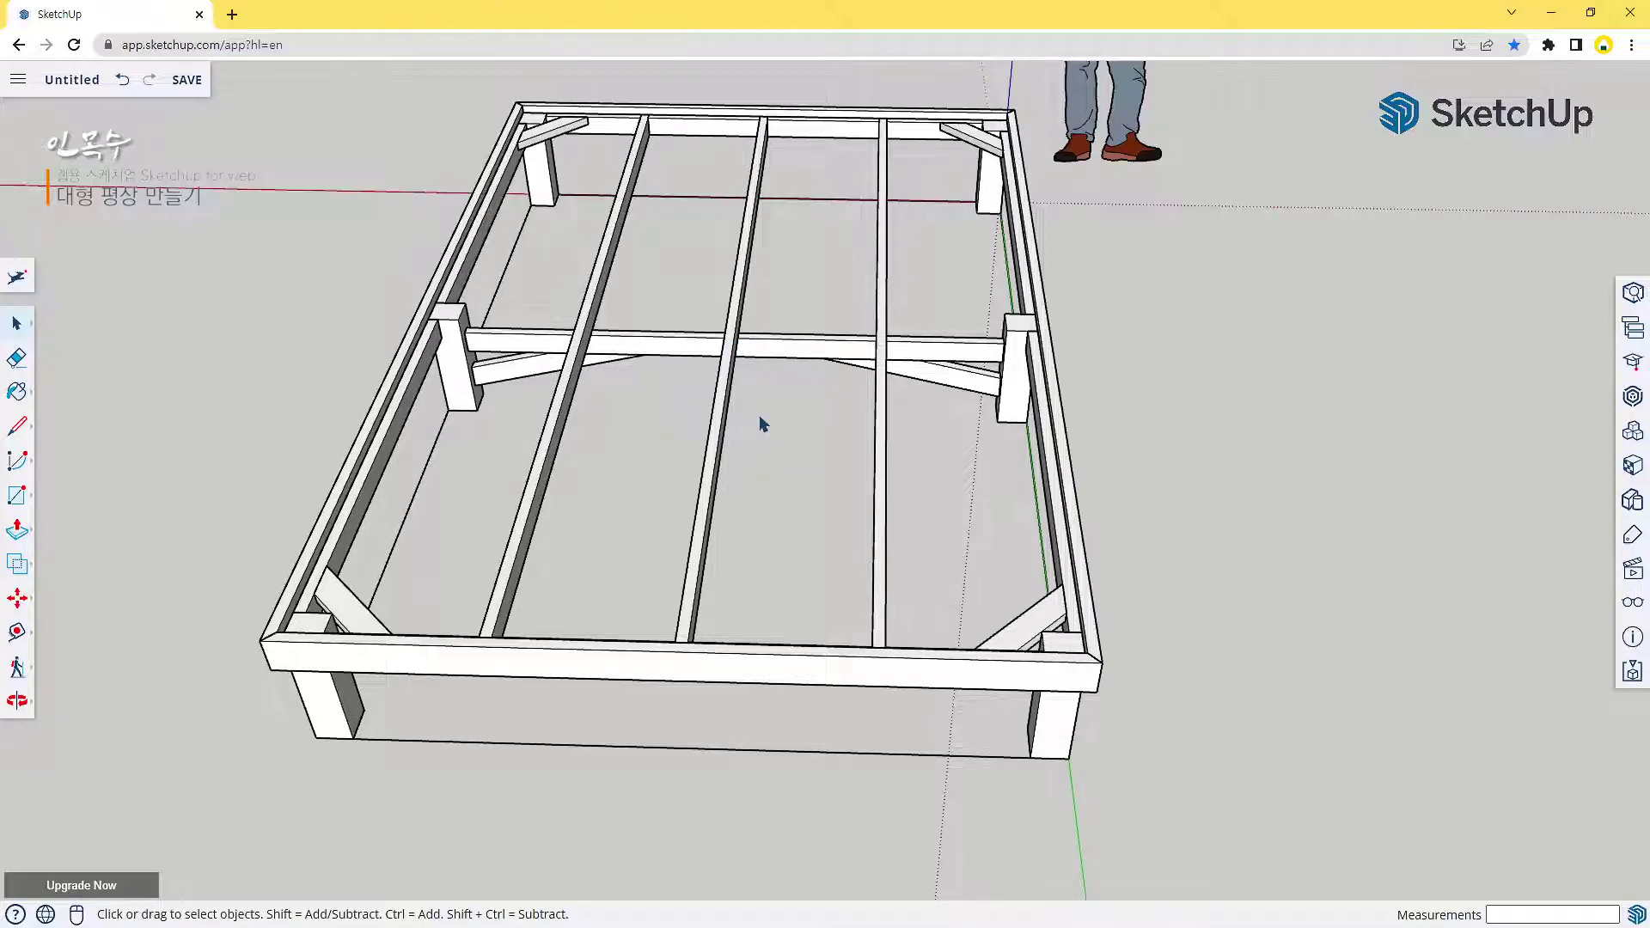
Place a vertical guide where the middle joist meets the crossbeam, plus a parallel guide 89 mm away along the crossbeam
scroll(773, 423, "up", 6)
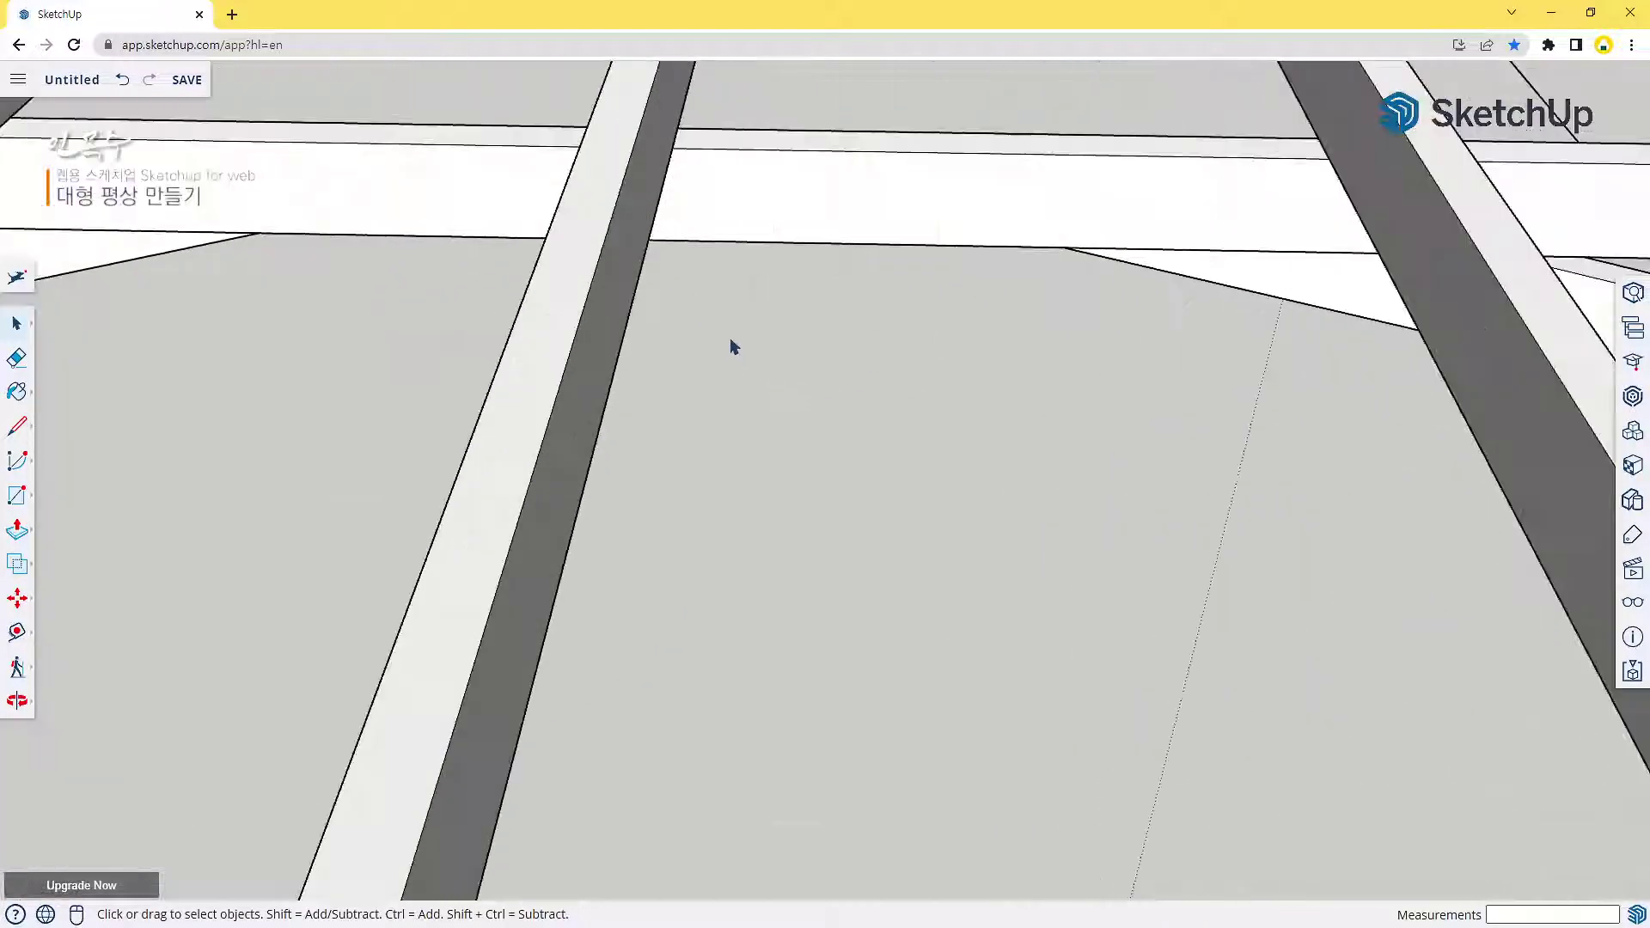
middle_click_drag(857, 493, 668, 498)
scroll(679, 481, "down", 3)
key("t")
left_click(669, 405)
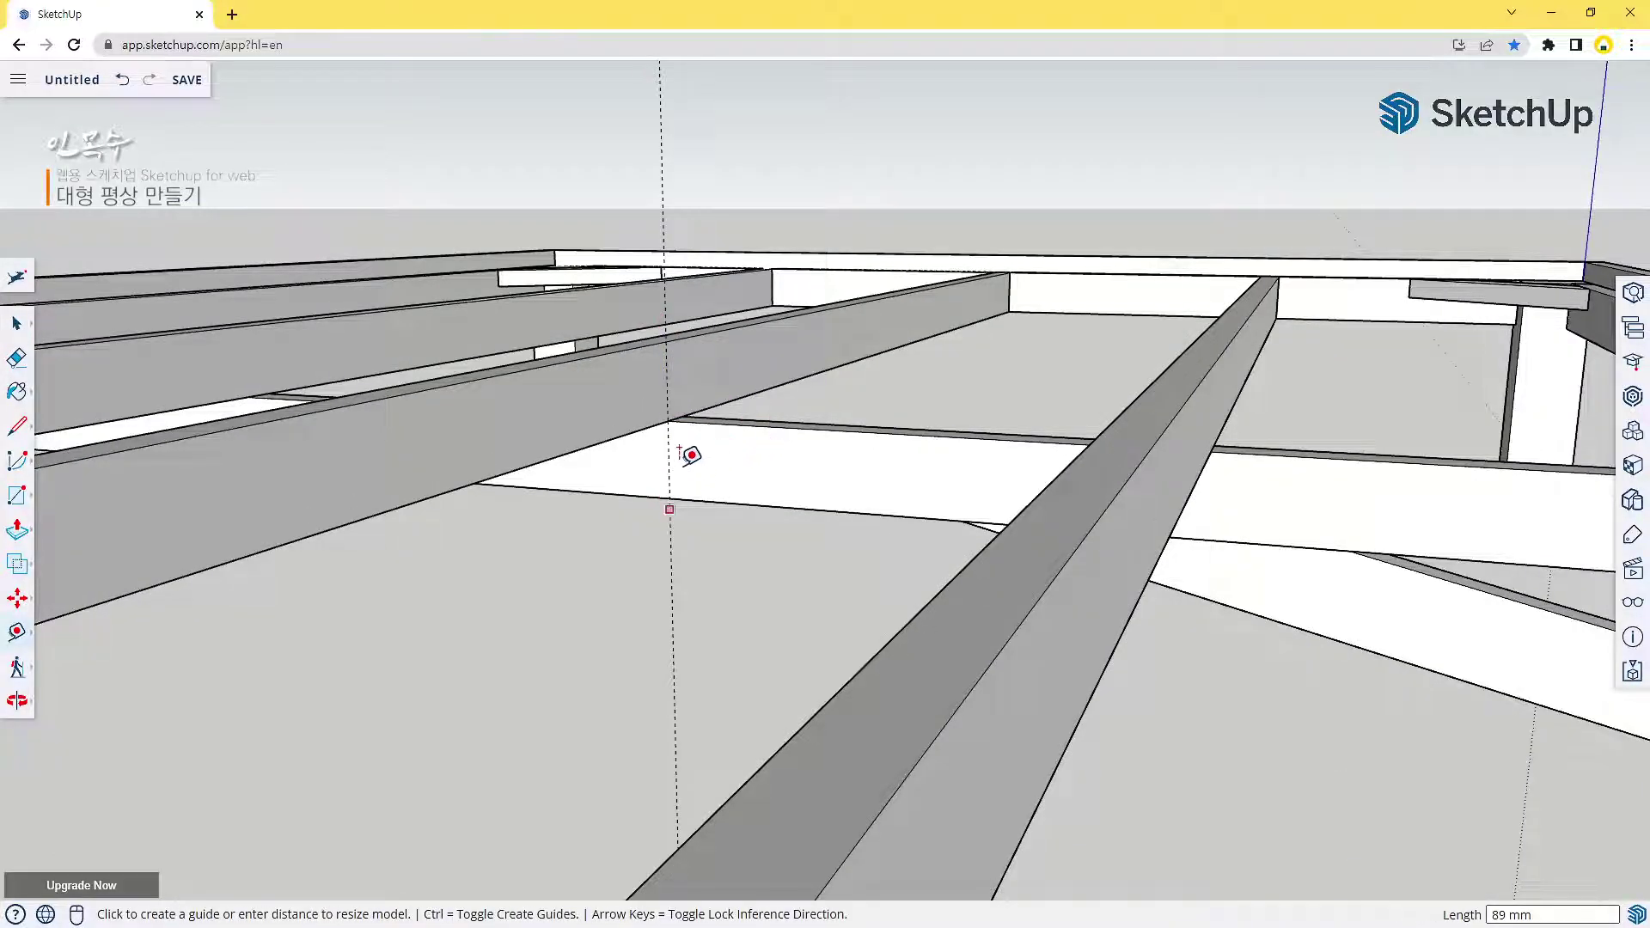
left_click(668, 477)
middle_click_drag(728, 490, 732, 434)
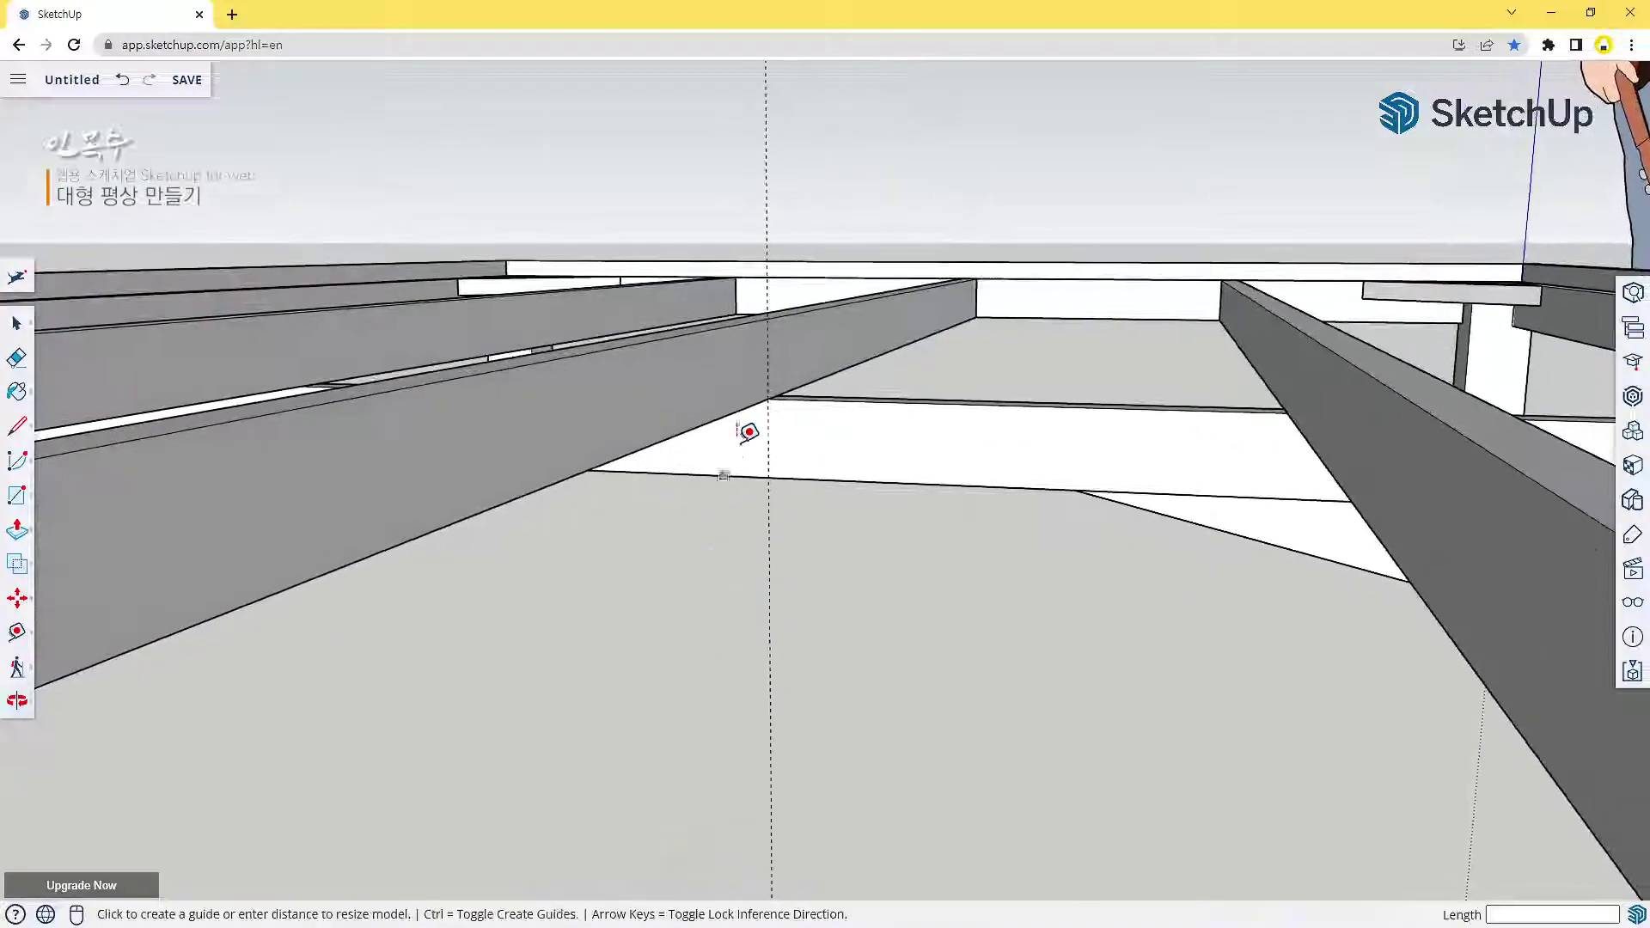
left_click(769, 354)
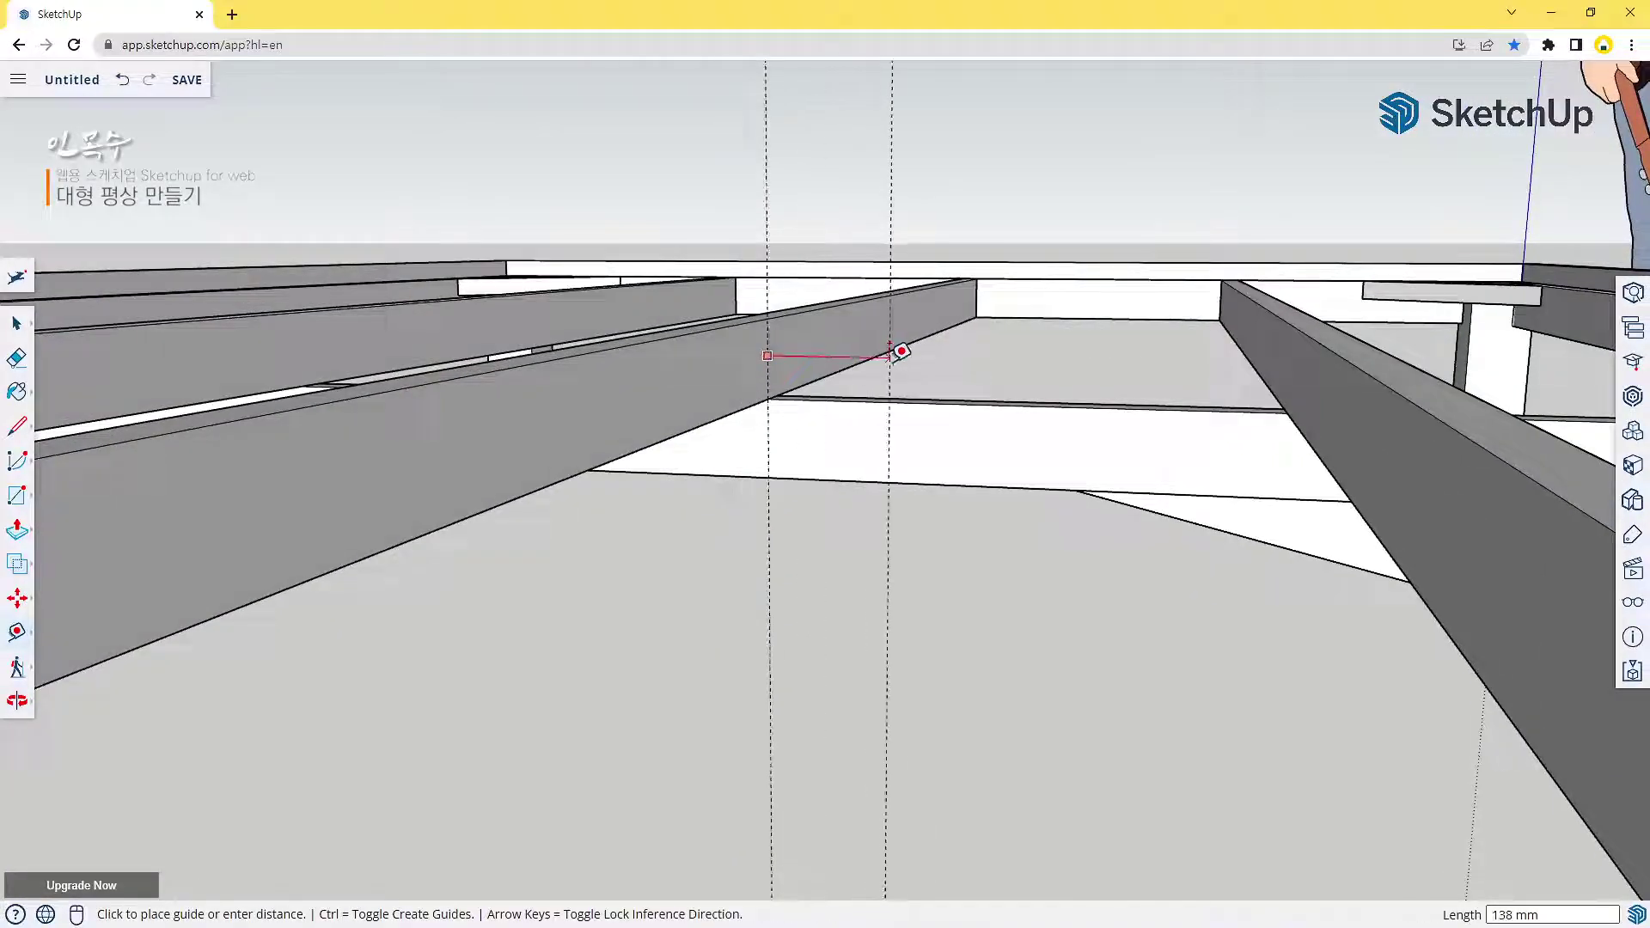
type("89")
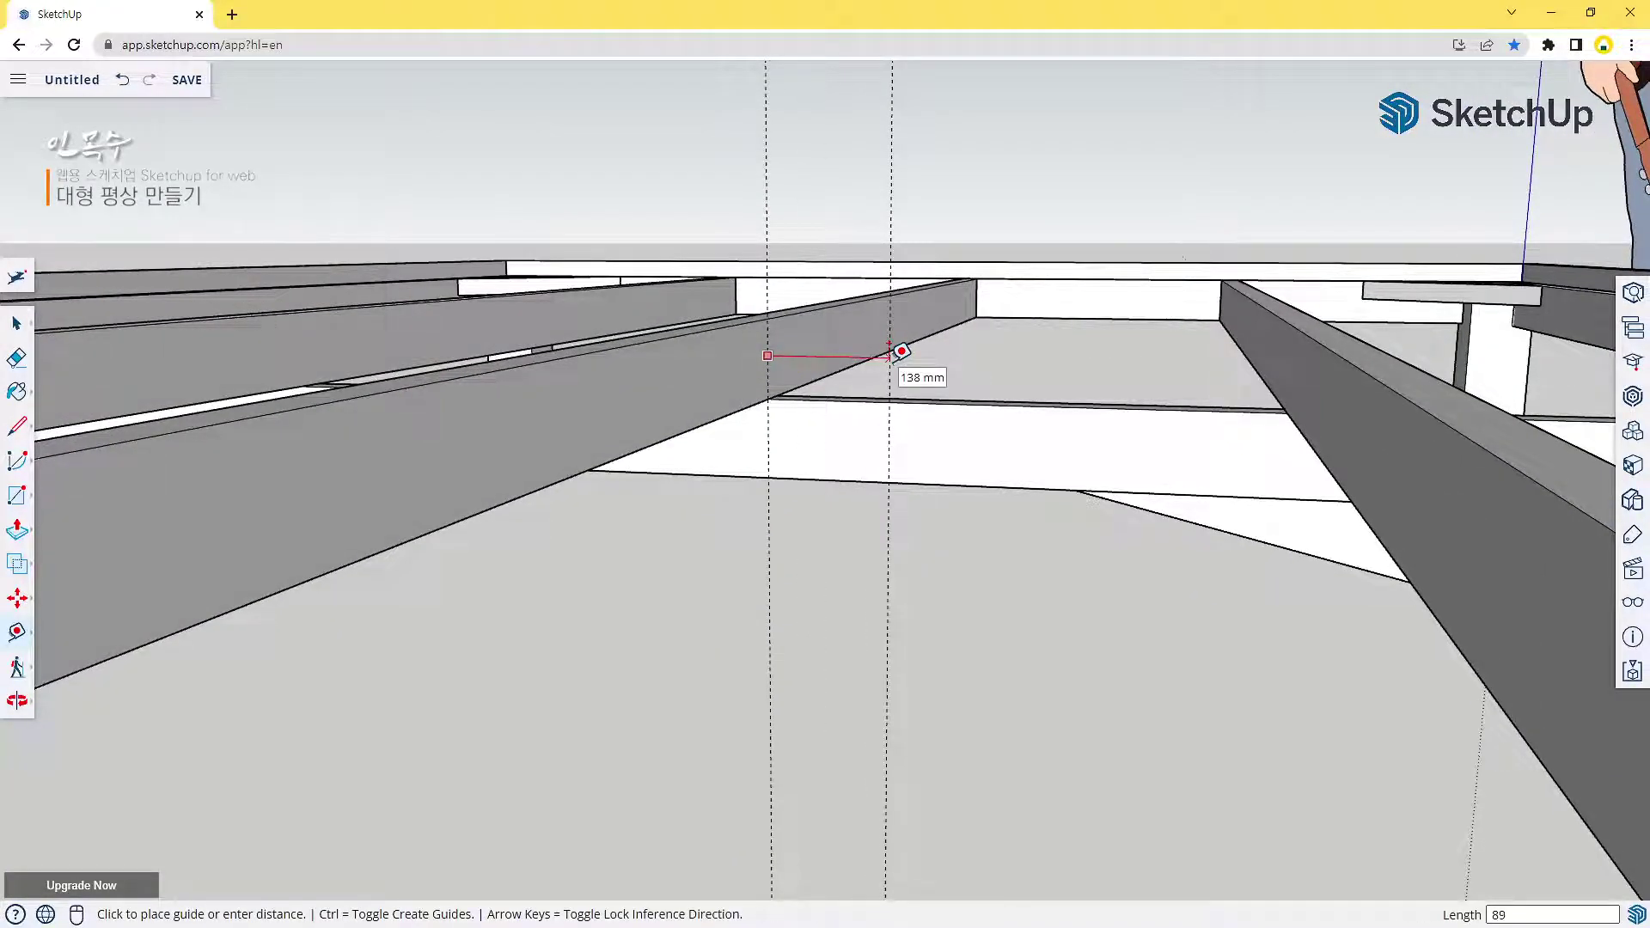
key("Return")
Draw an 89 × 178 mm upright rectangle between the guides, covering the crossbeam's side and reaching up beside the middle joist
key("r")
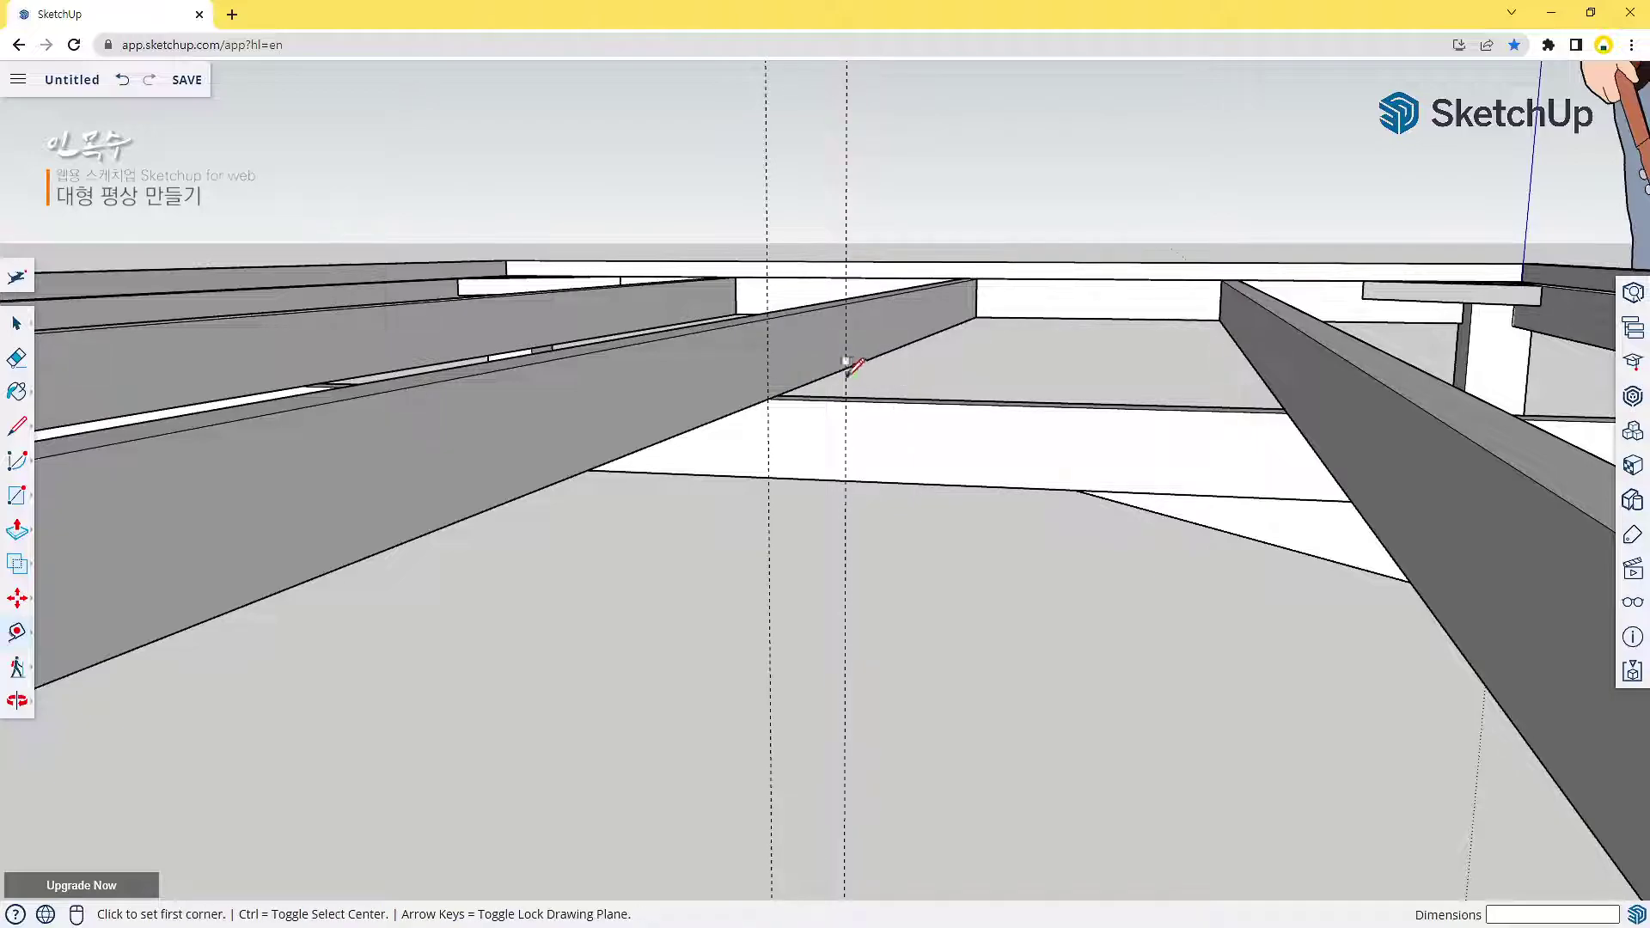
left_click(767, 318)
type("89,178")
key("Return")
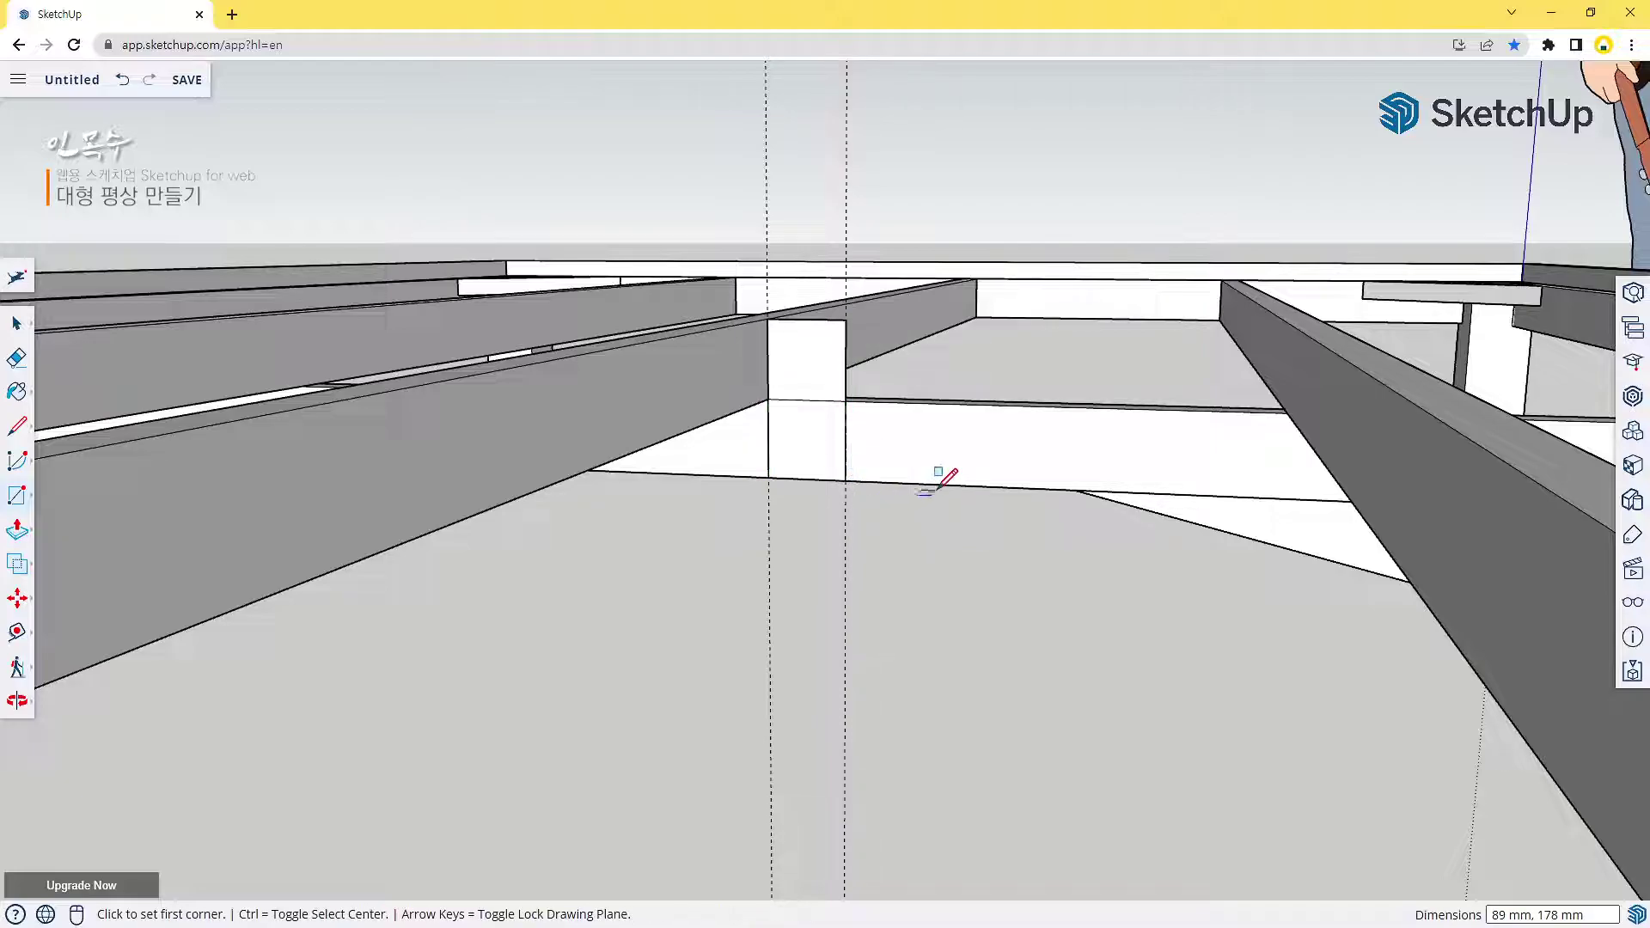
Extrude the upright rectangle 38 mm away from the crossbeam into a support block
middle_click_drag(940, 479, 792, 523)
key("p")
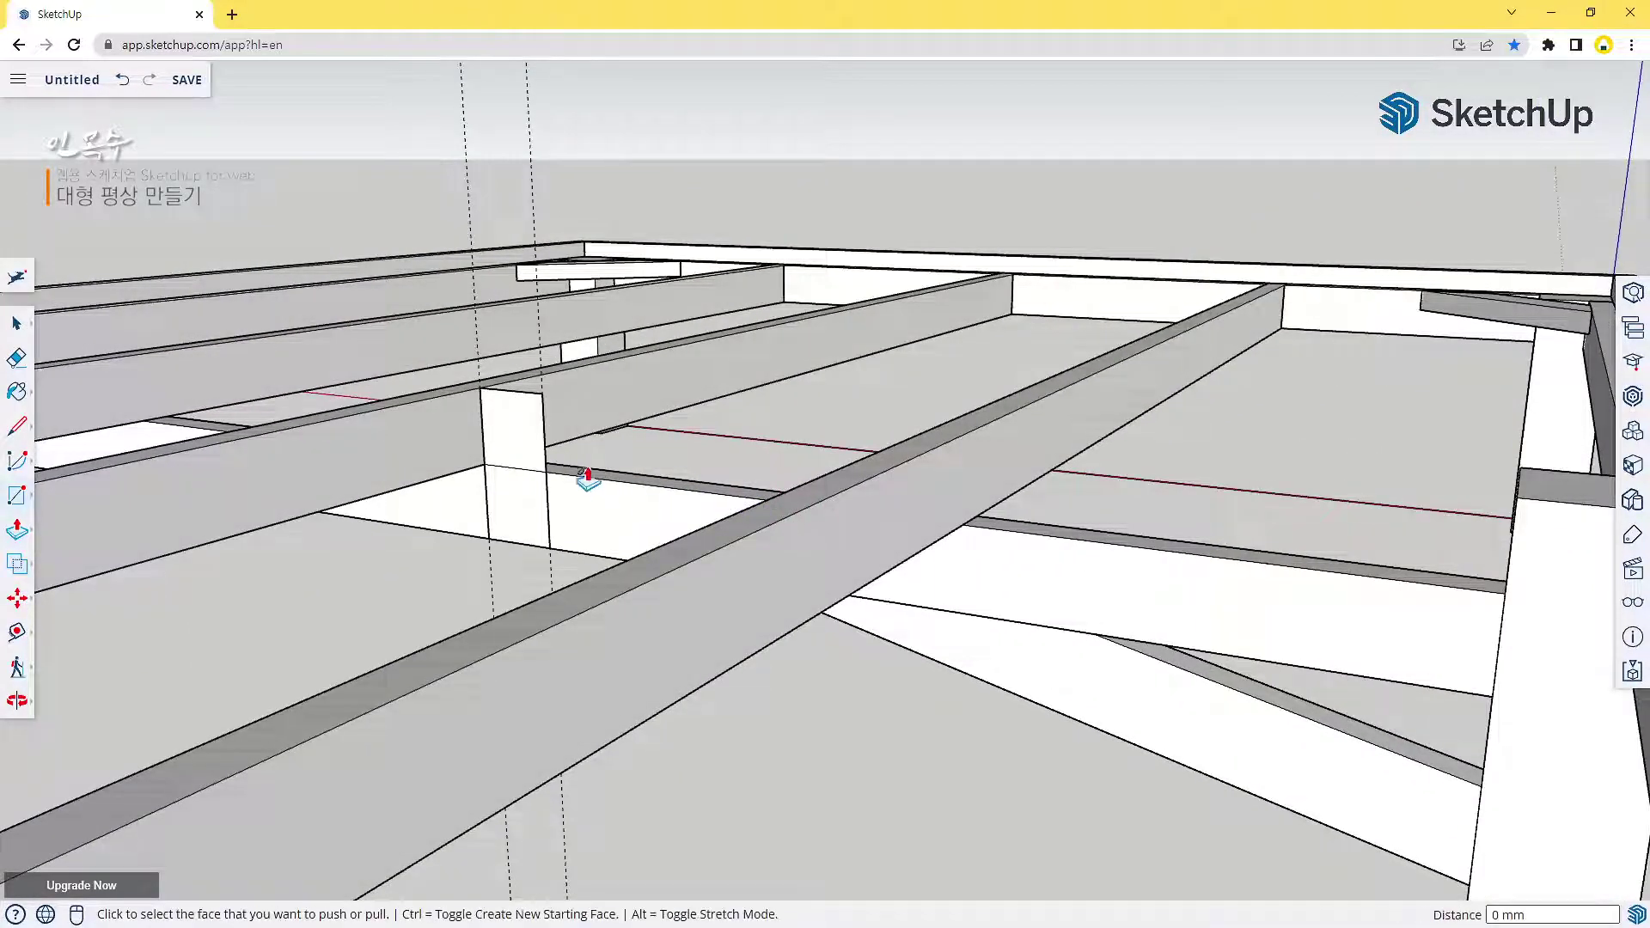
left_click(519, 446)
left_click(453, 475)
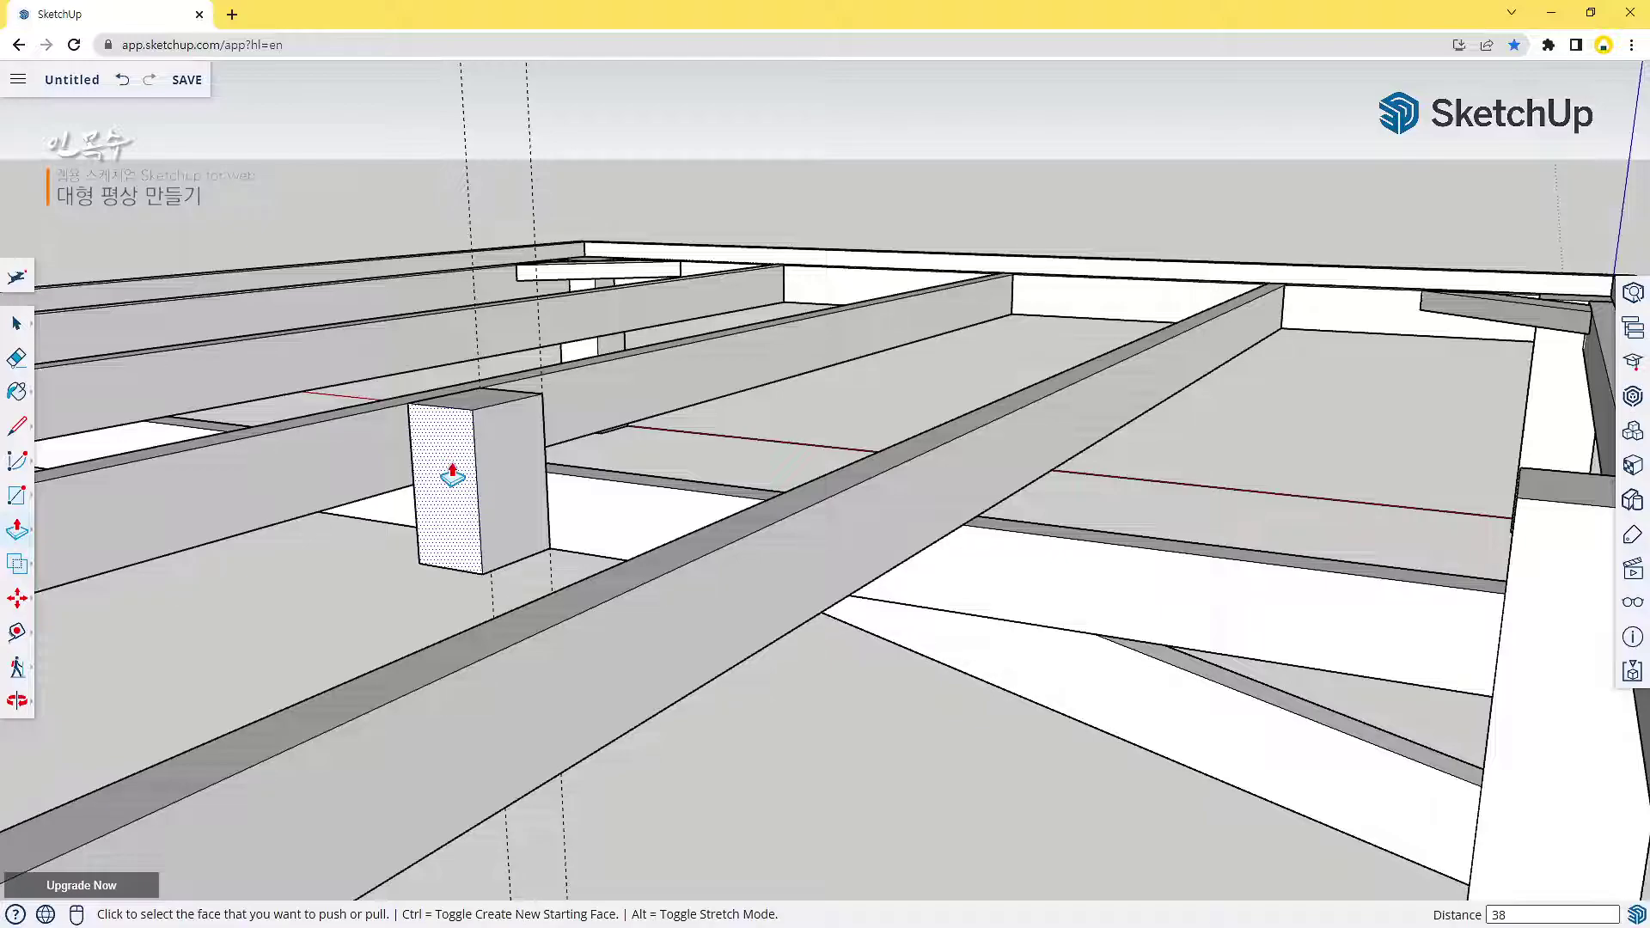
left_click(453, 475)
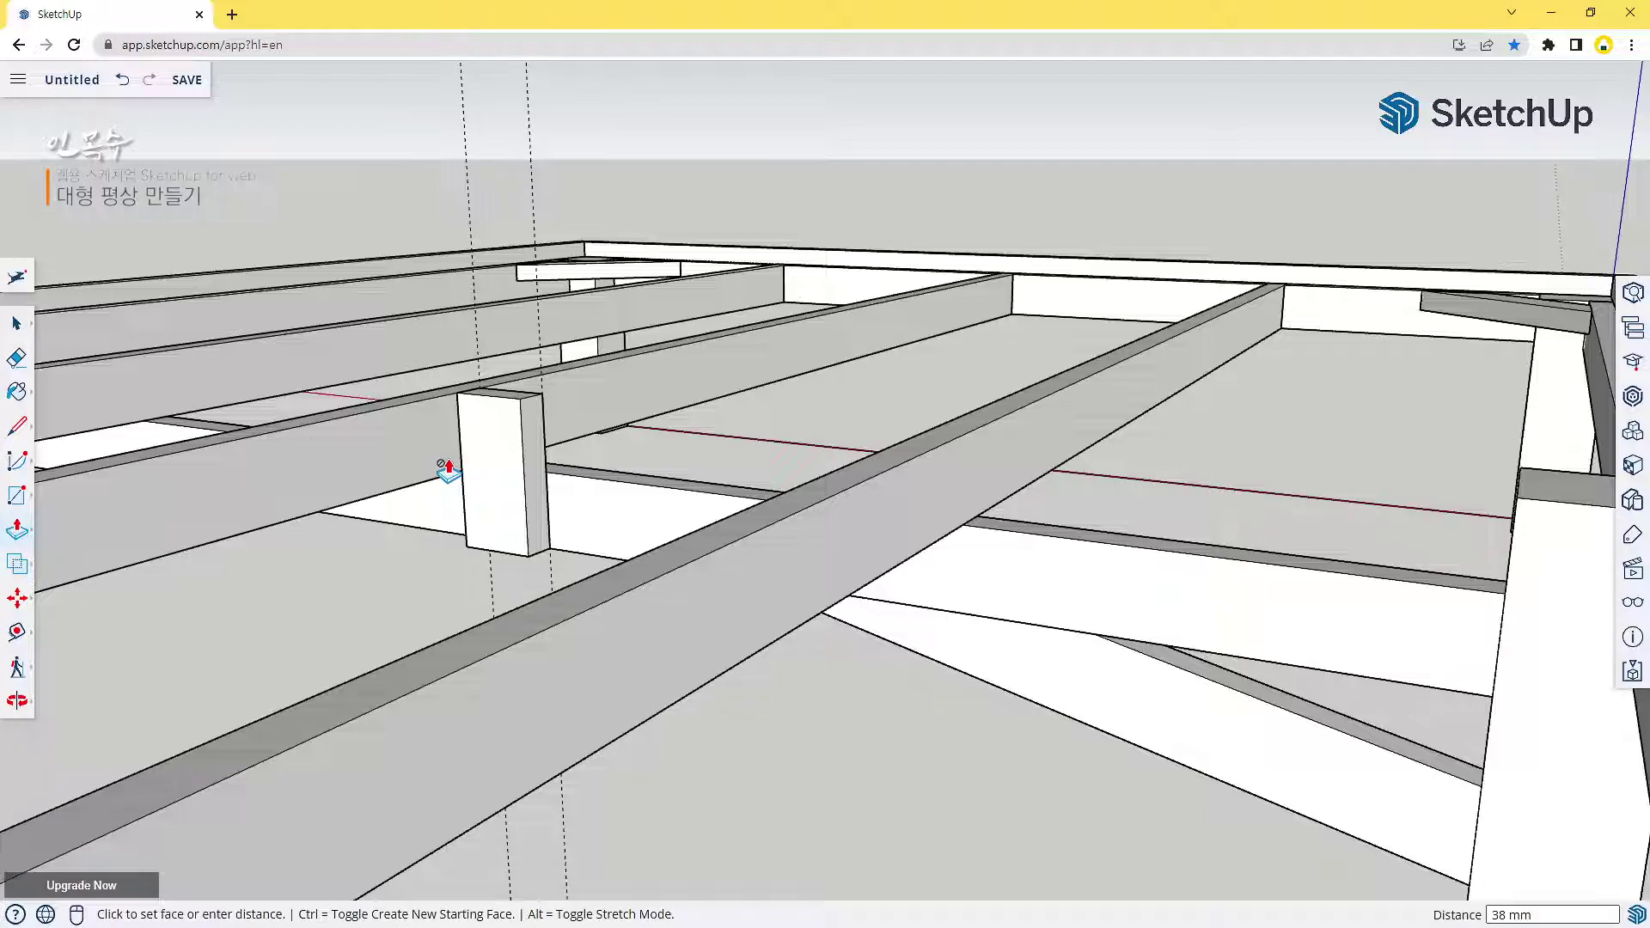
Select the whole support block and make it a component
key("space")
triple_click(505, 465)
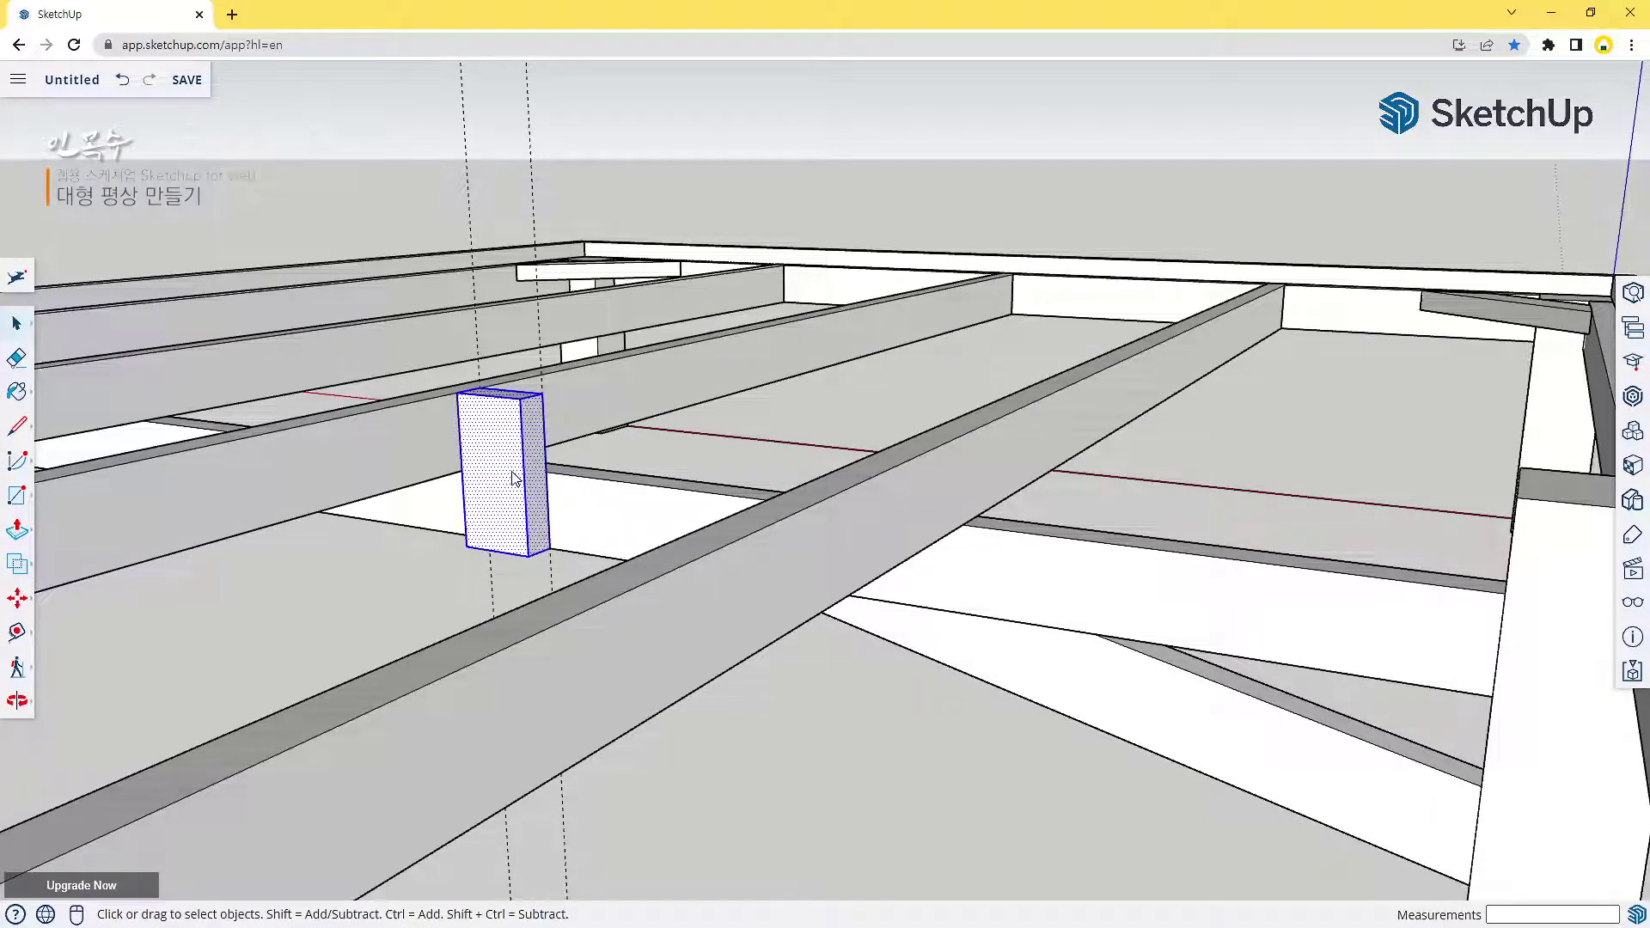
key("g")
key("Return")
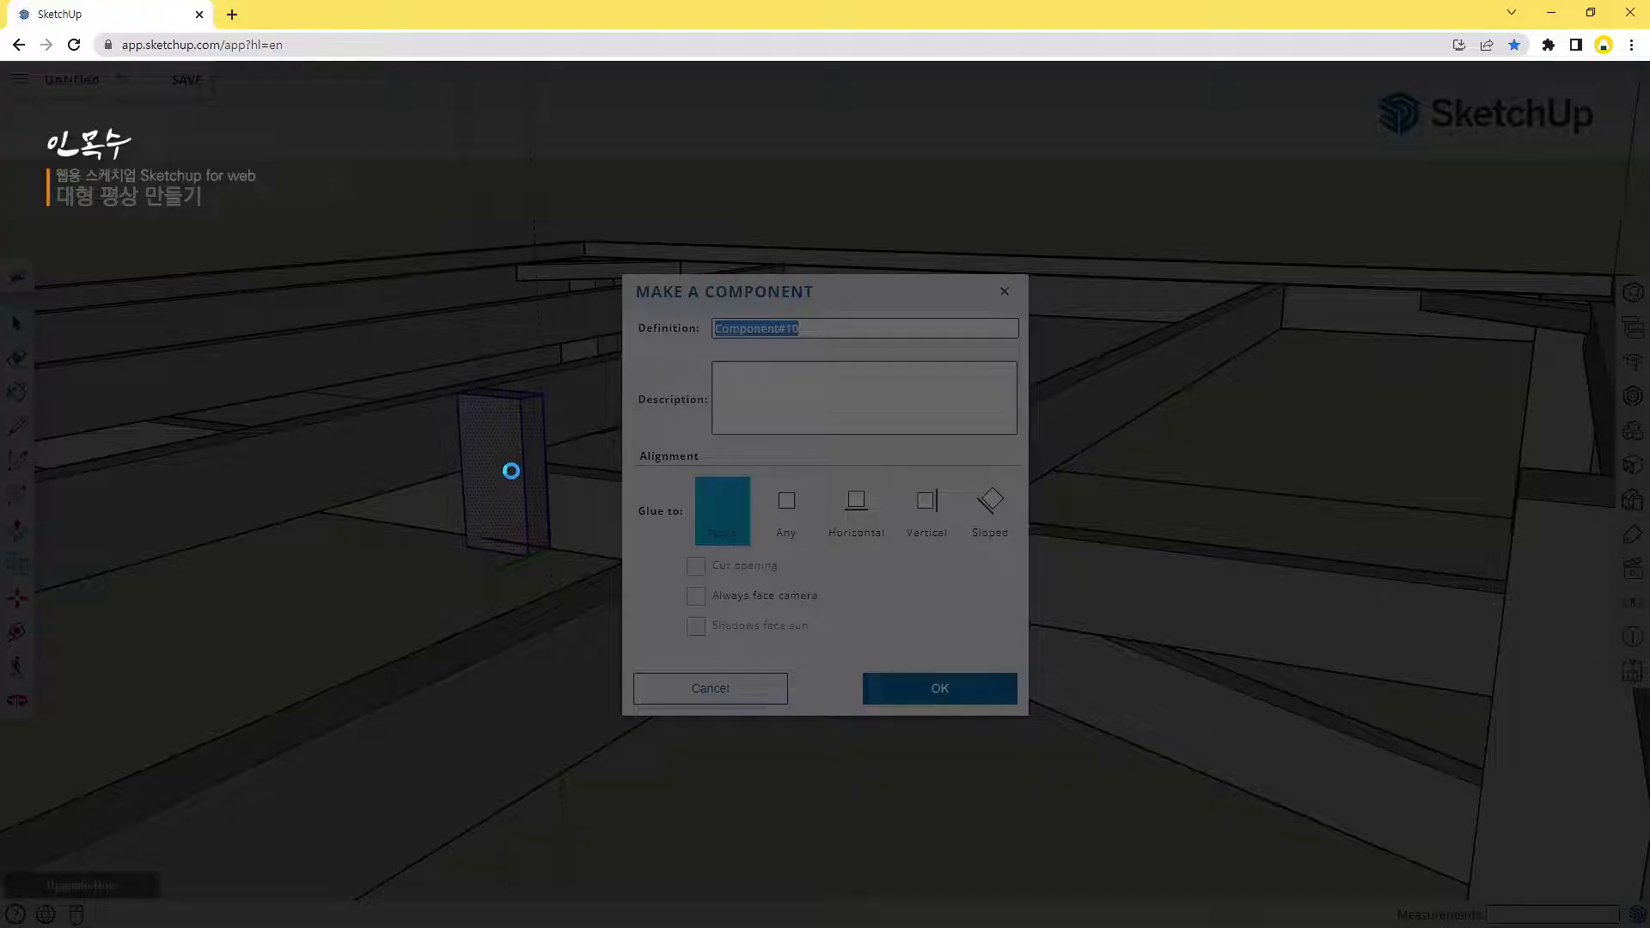
Copy the support block across to the opposite side of the middle joist
middle_click_drag(710, 519, 381, 583)
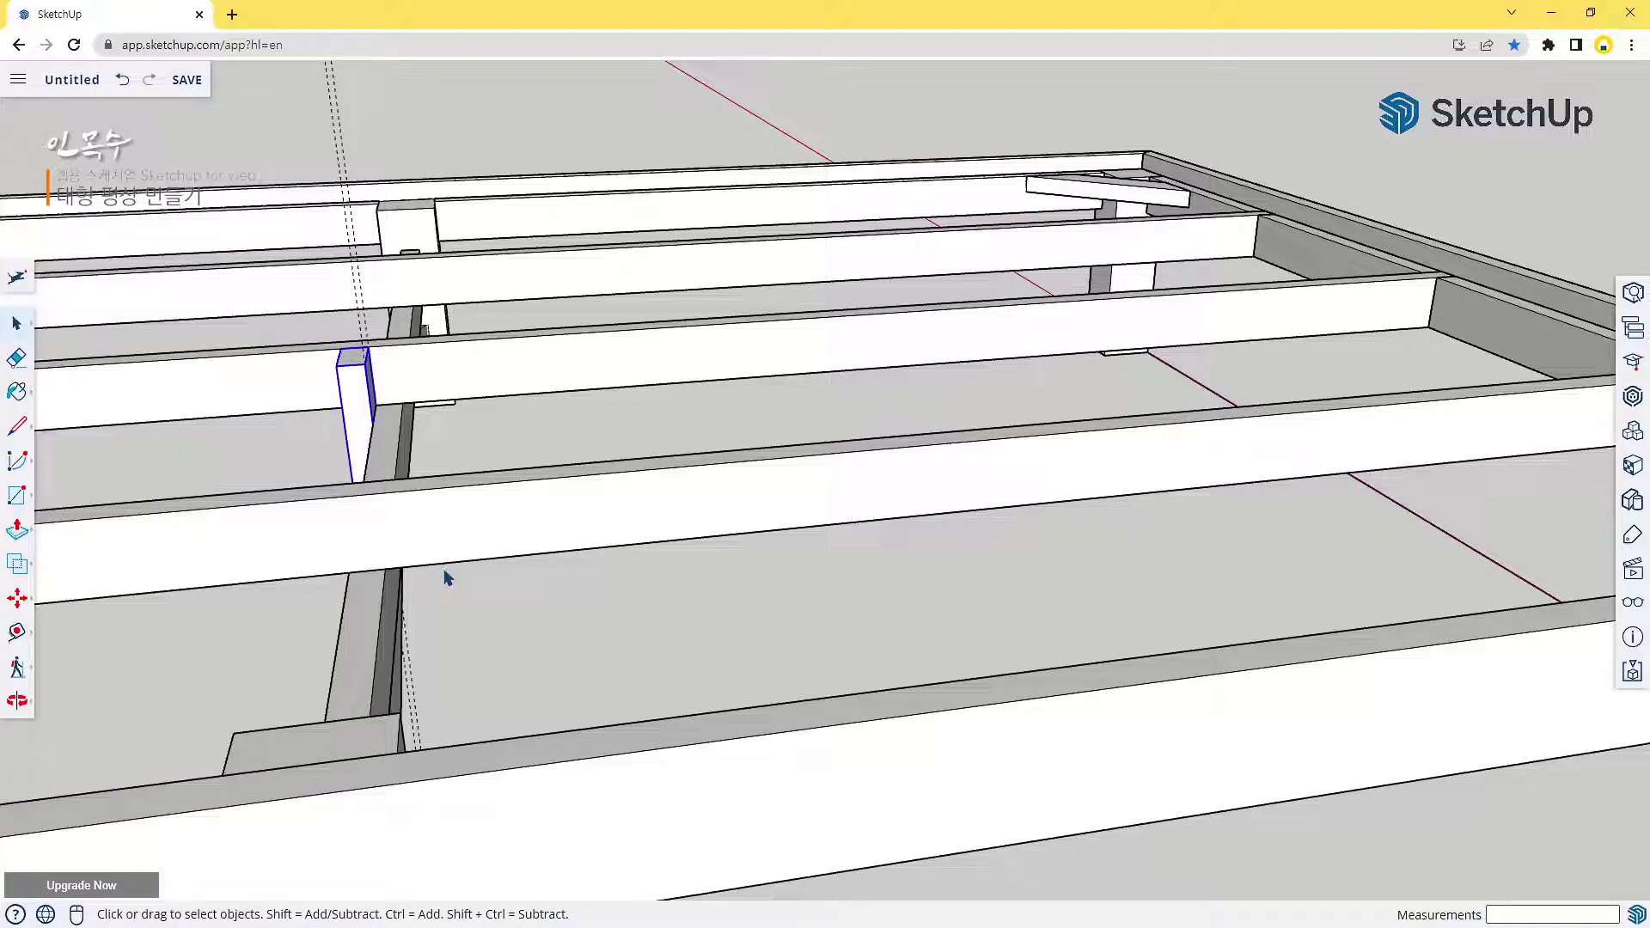
middle_click_drag(699, 529, 81, 411)
middle_click_drag(679, 269, 481, 301)
scroll(582, 227, "up", 3)
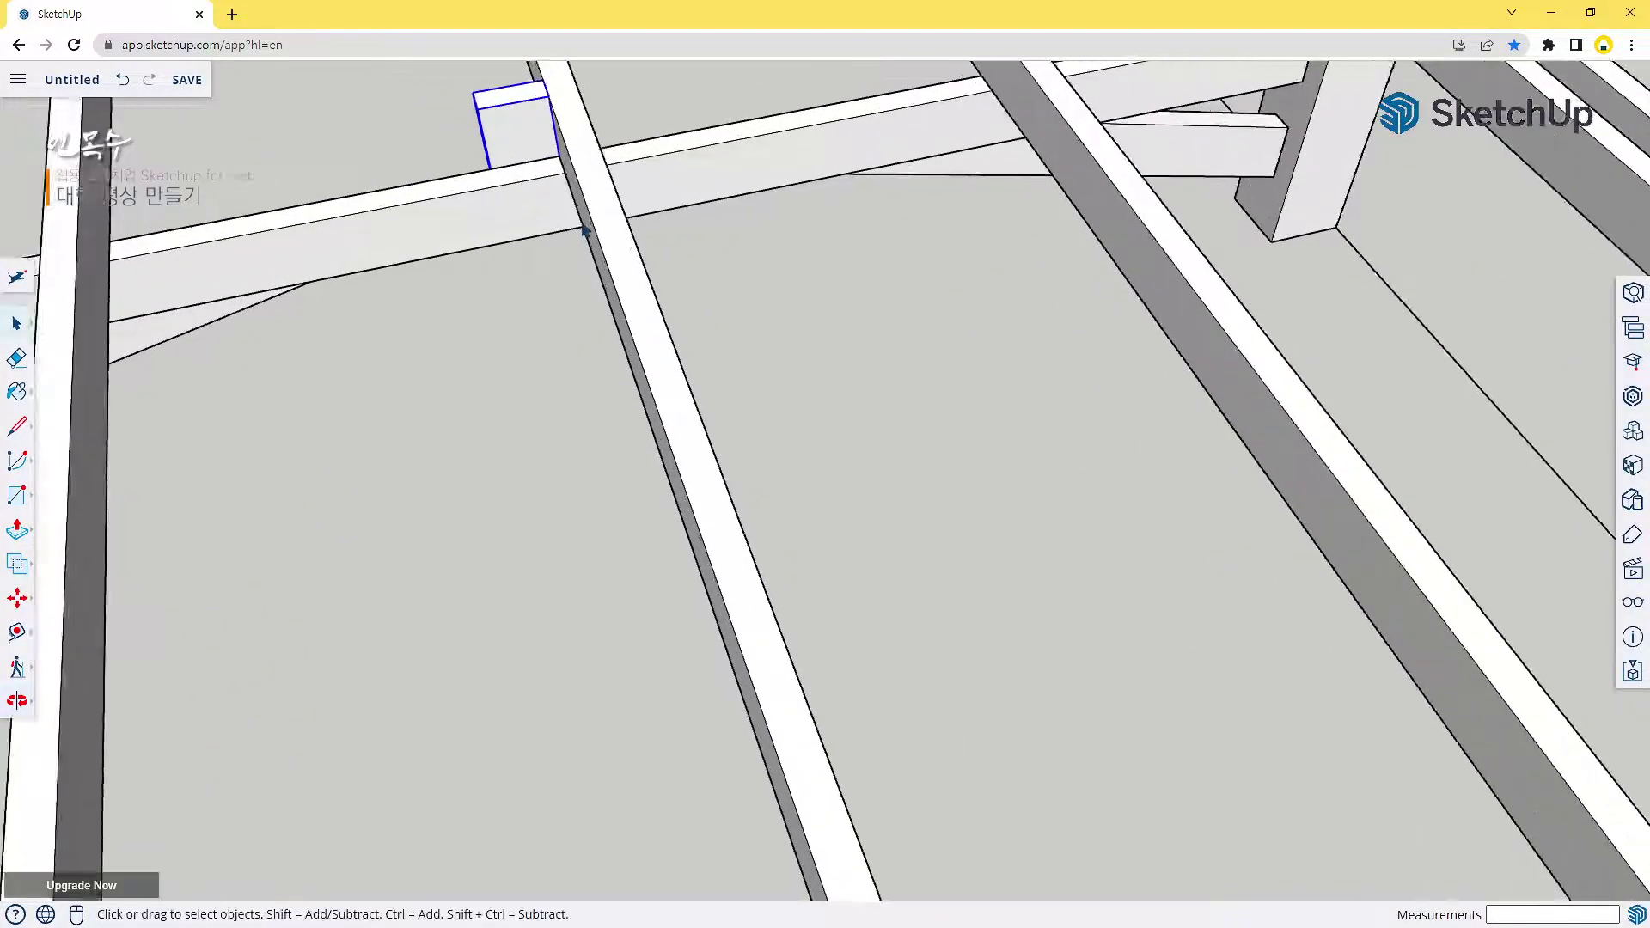
middle_click_drag(612, 187, 545, 228)
key("m")
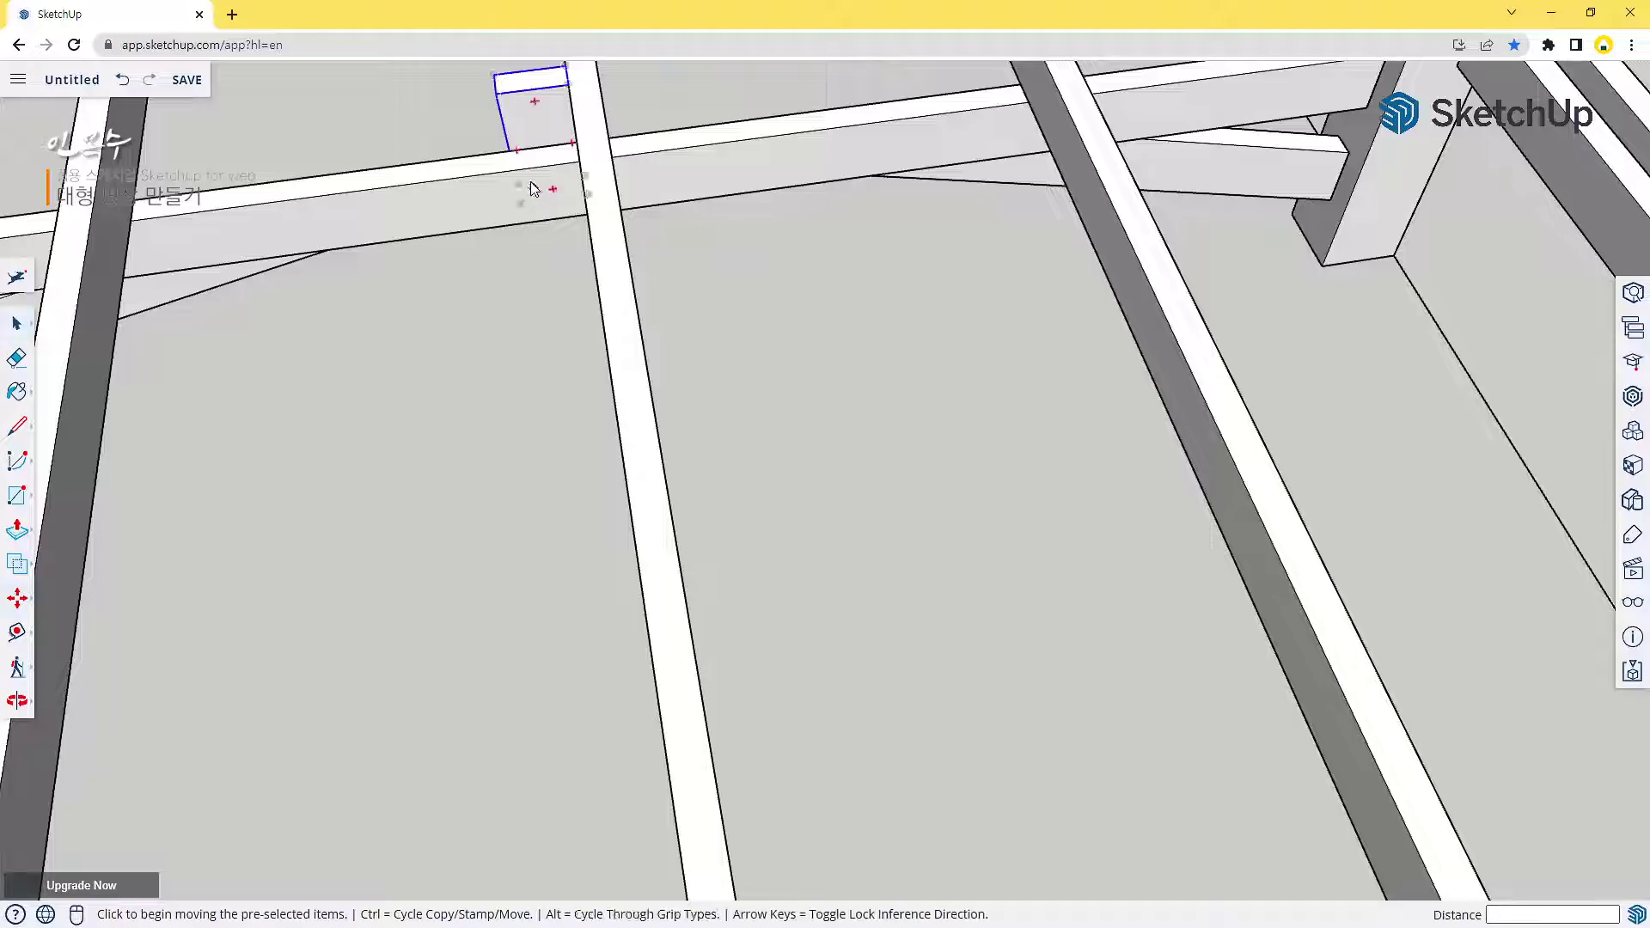
left_click(509, 150)
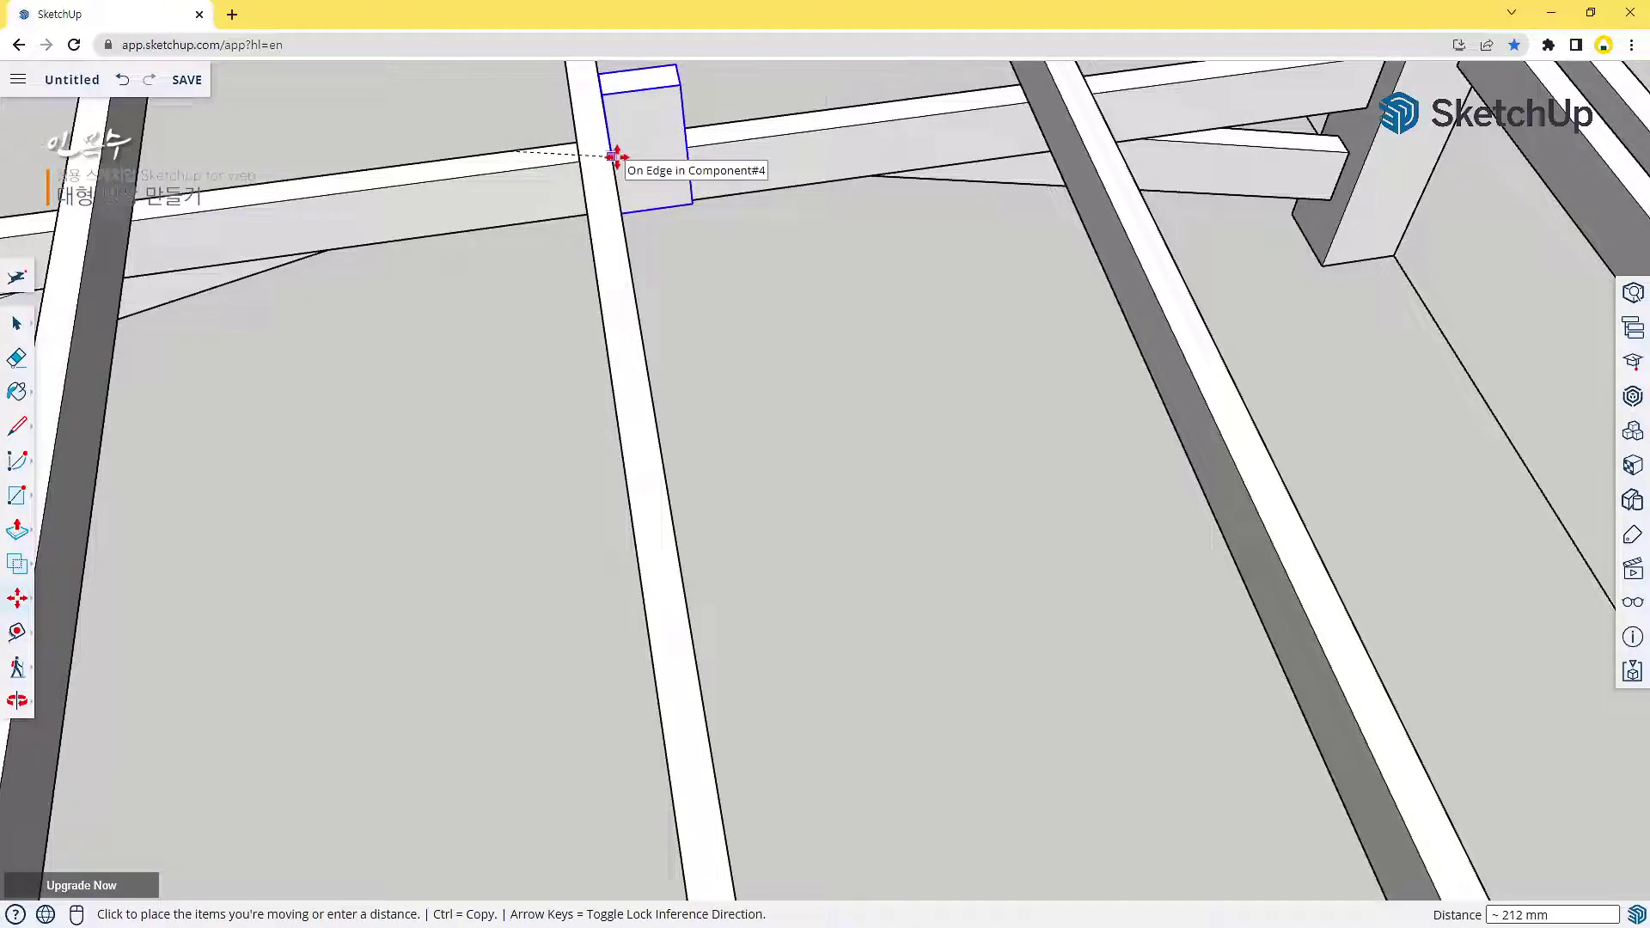
key("ctrl")
left_click(624, 159)
Move the copied block so its corner snaps to the crossbeam's upper edge at the middle joist's lower edge
middle_click_drag(920, 287, 726, 244)
middle_click_drag(1027, 193, 476, 423)
scroll(563, 330, "up", 4)
scroll(613, 252, "down", 2)
middle_click_drag(687, 261, 579, 240)
middle_click_drag(728, 151, 690, 338)
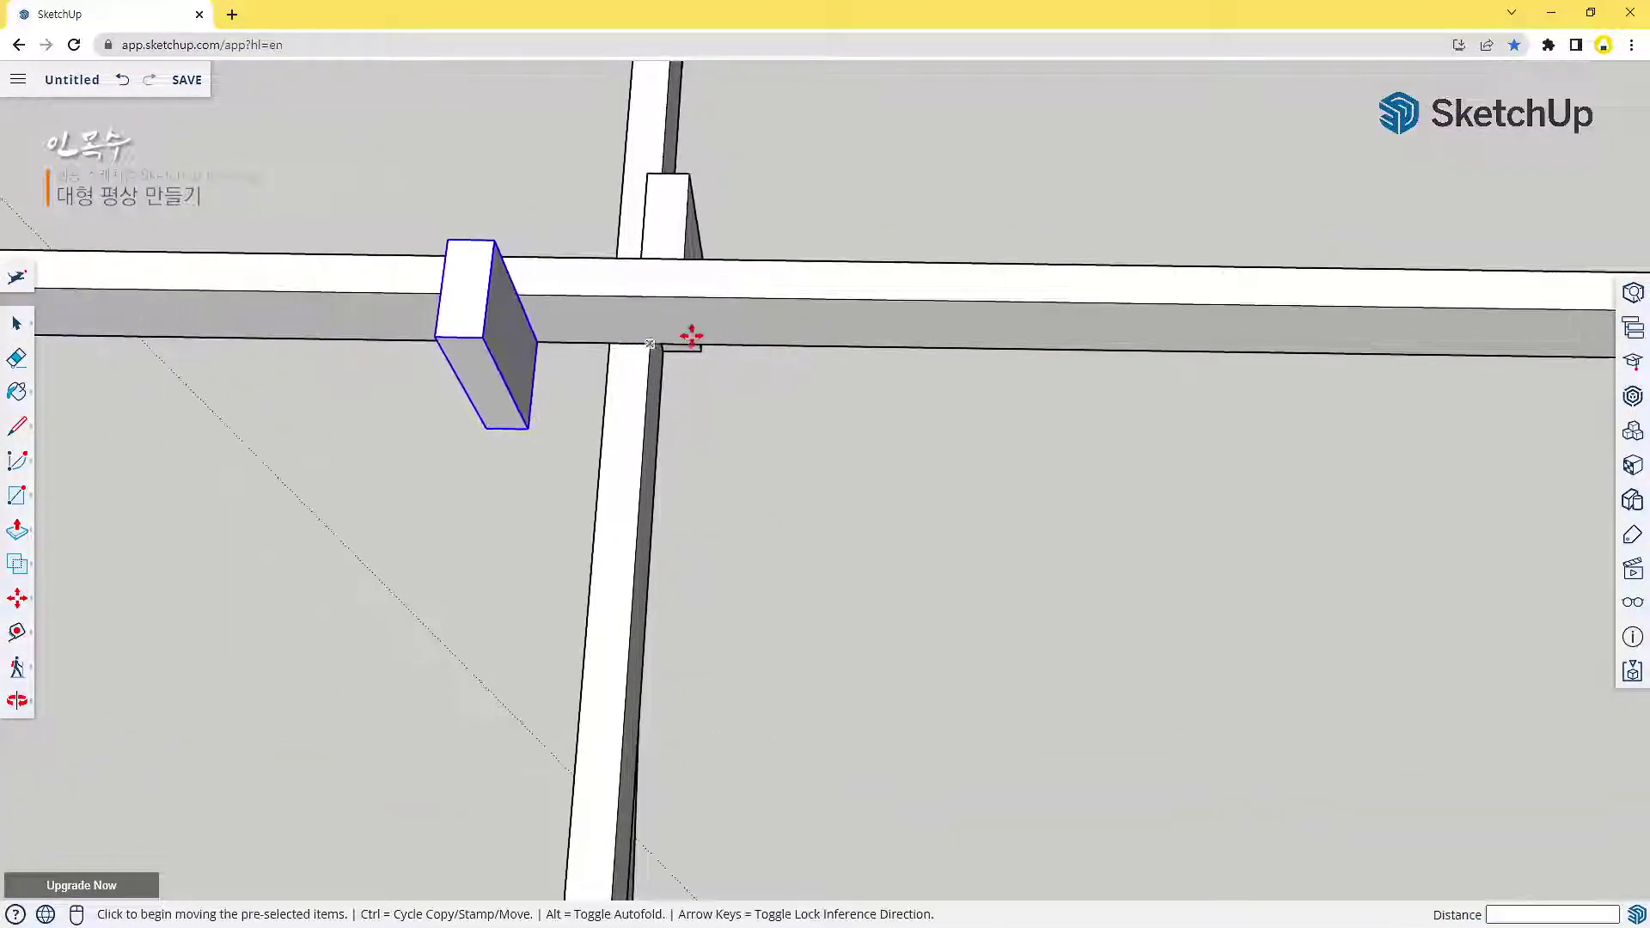
scroll(612, 395, "down", 1)
left_click(515, 273)
scroll(609, 358, "up", 10)
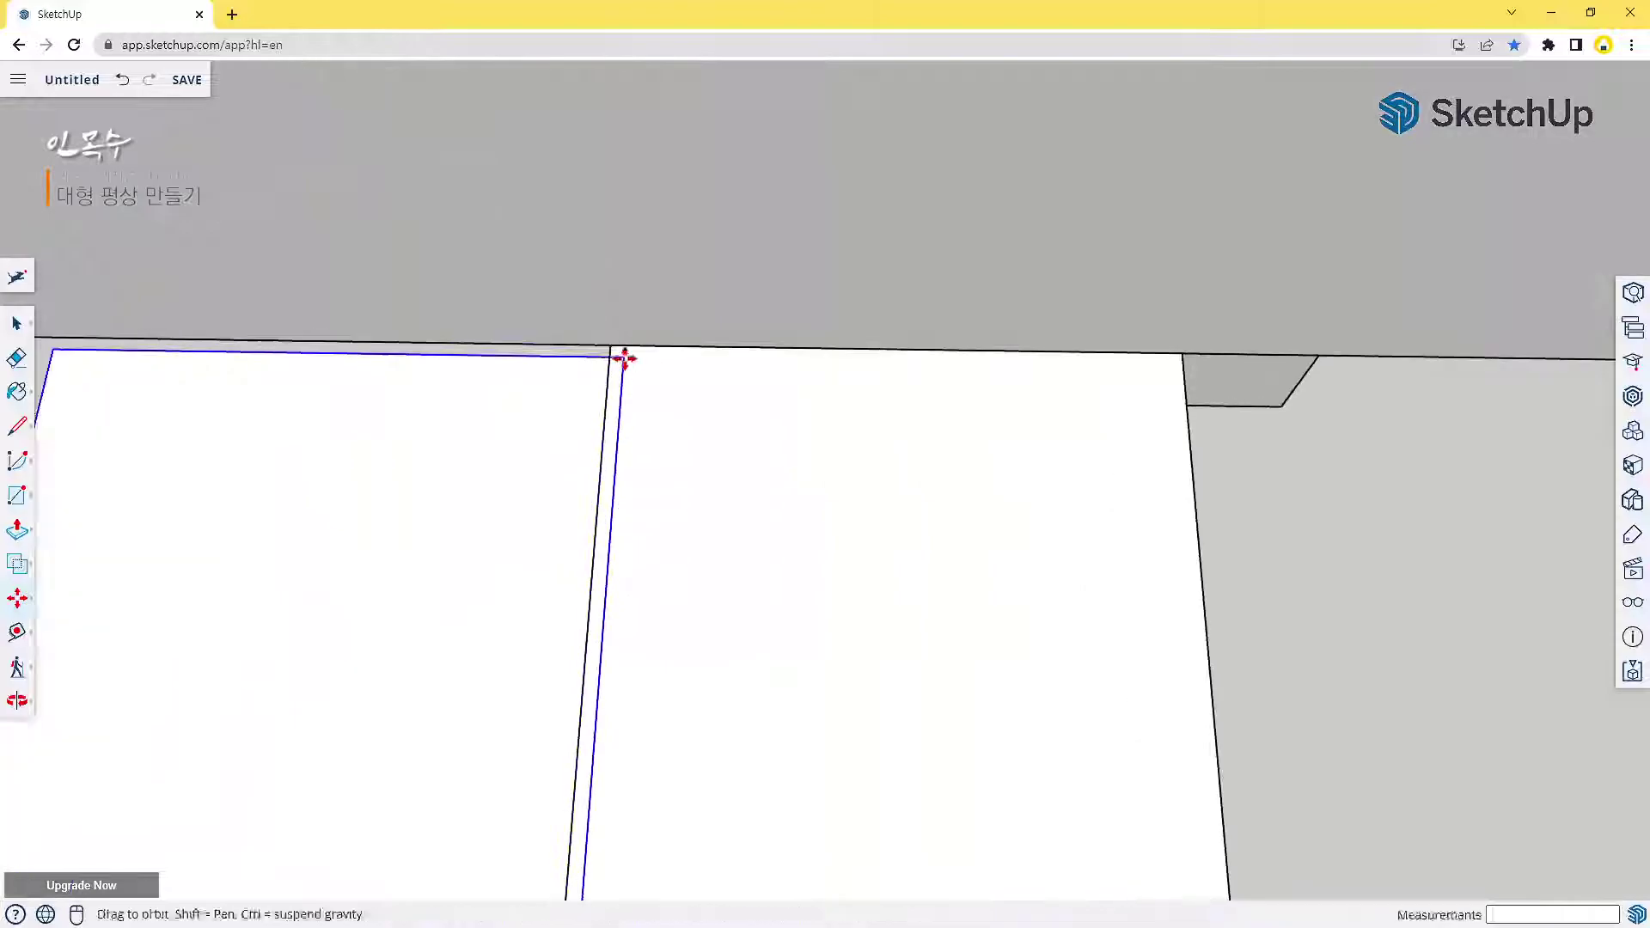
left_click(611, 343)
Raise the copied block 89 mm so its top is flush with the middle joist's upper edge
scroll(681, 398, "down", 2)
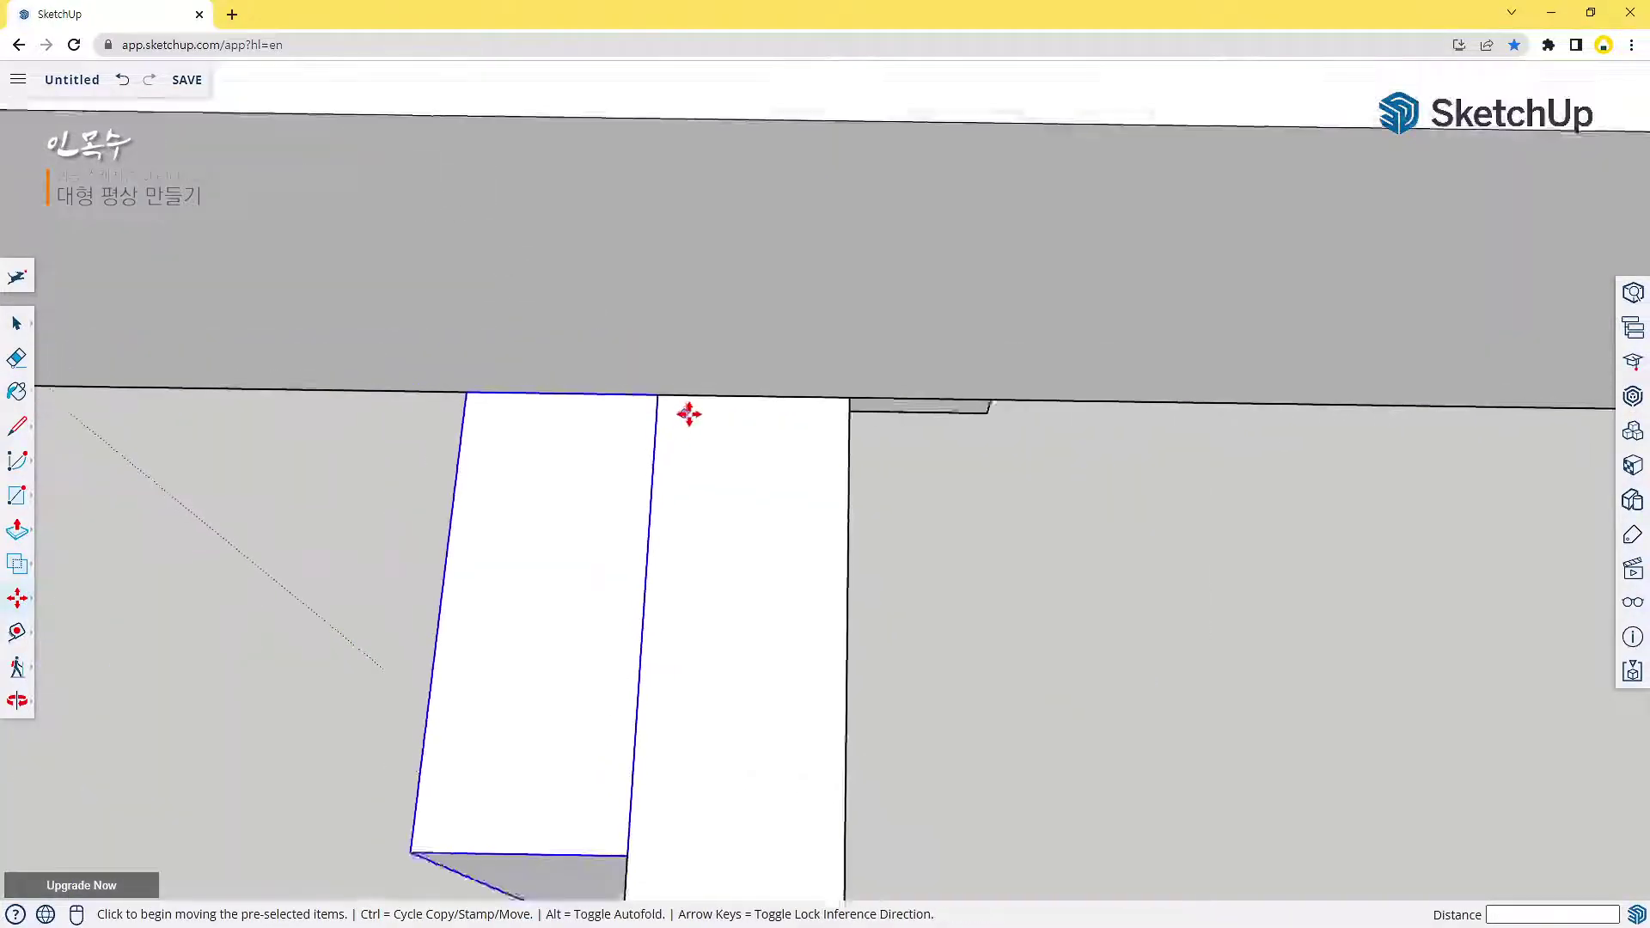
scroll(688, 415, "down", 5)
middle_click_drag(723, 333, 638, 437)
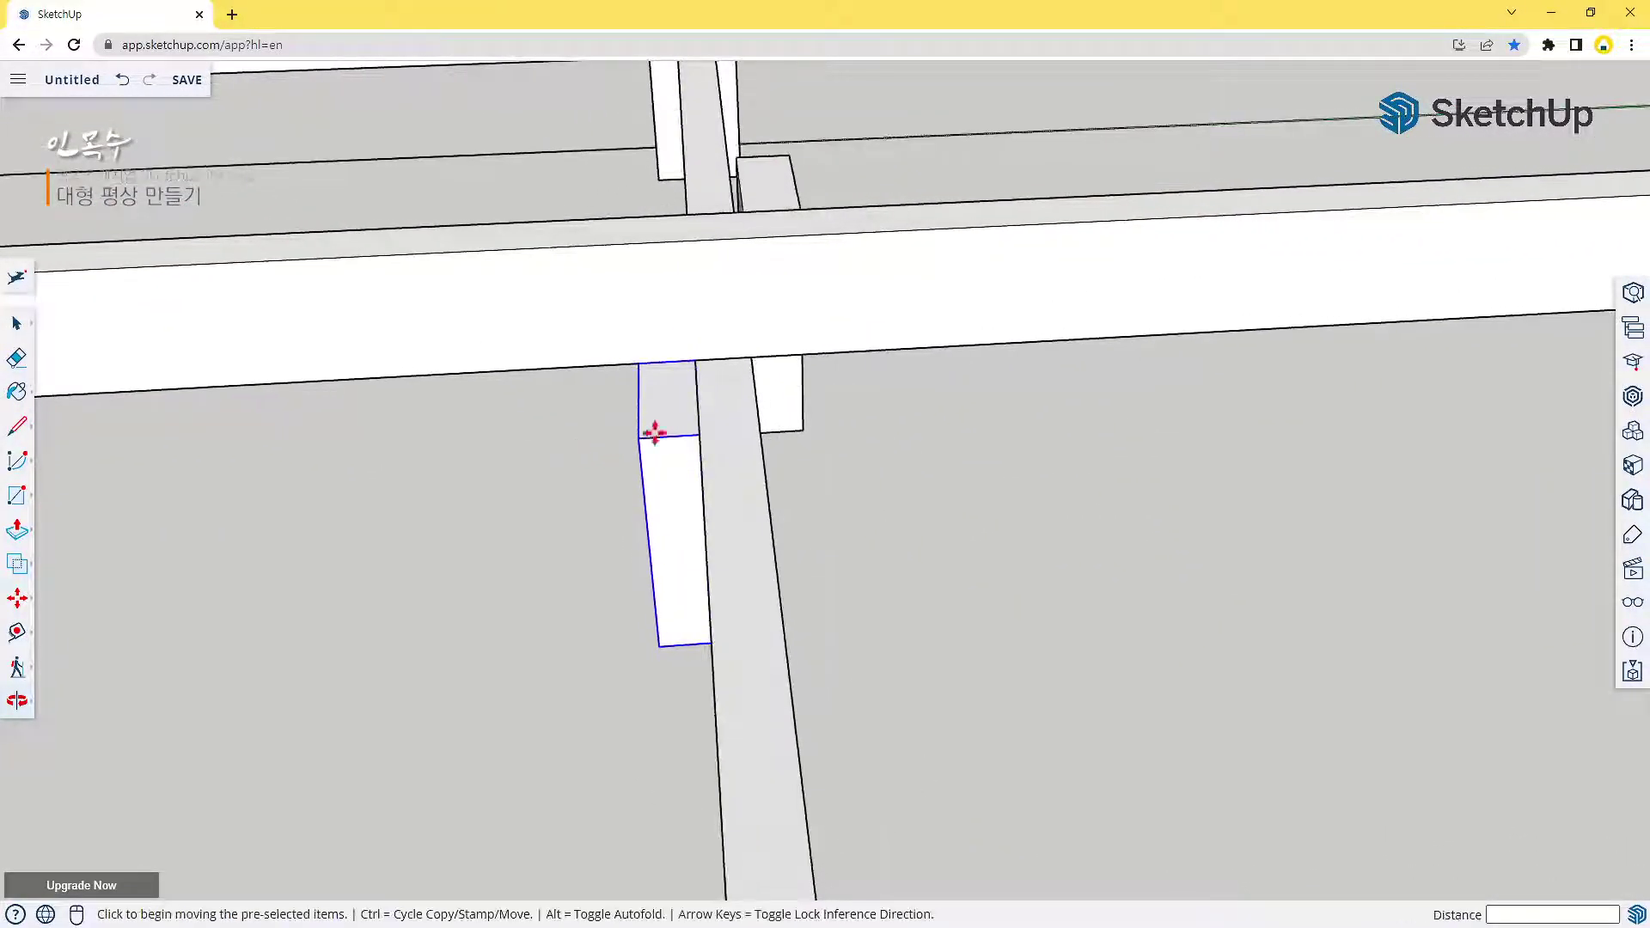
left_click(696, 363)
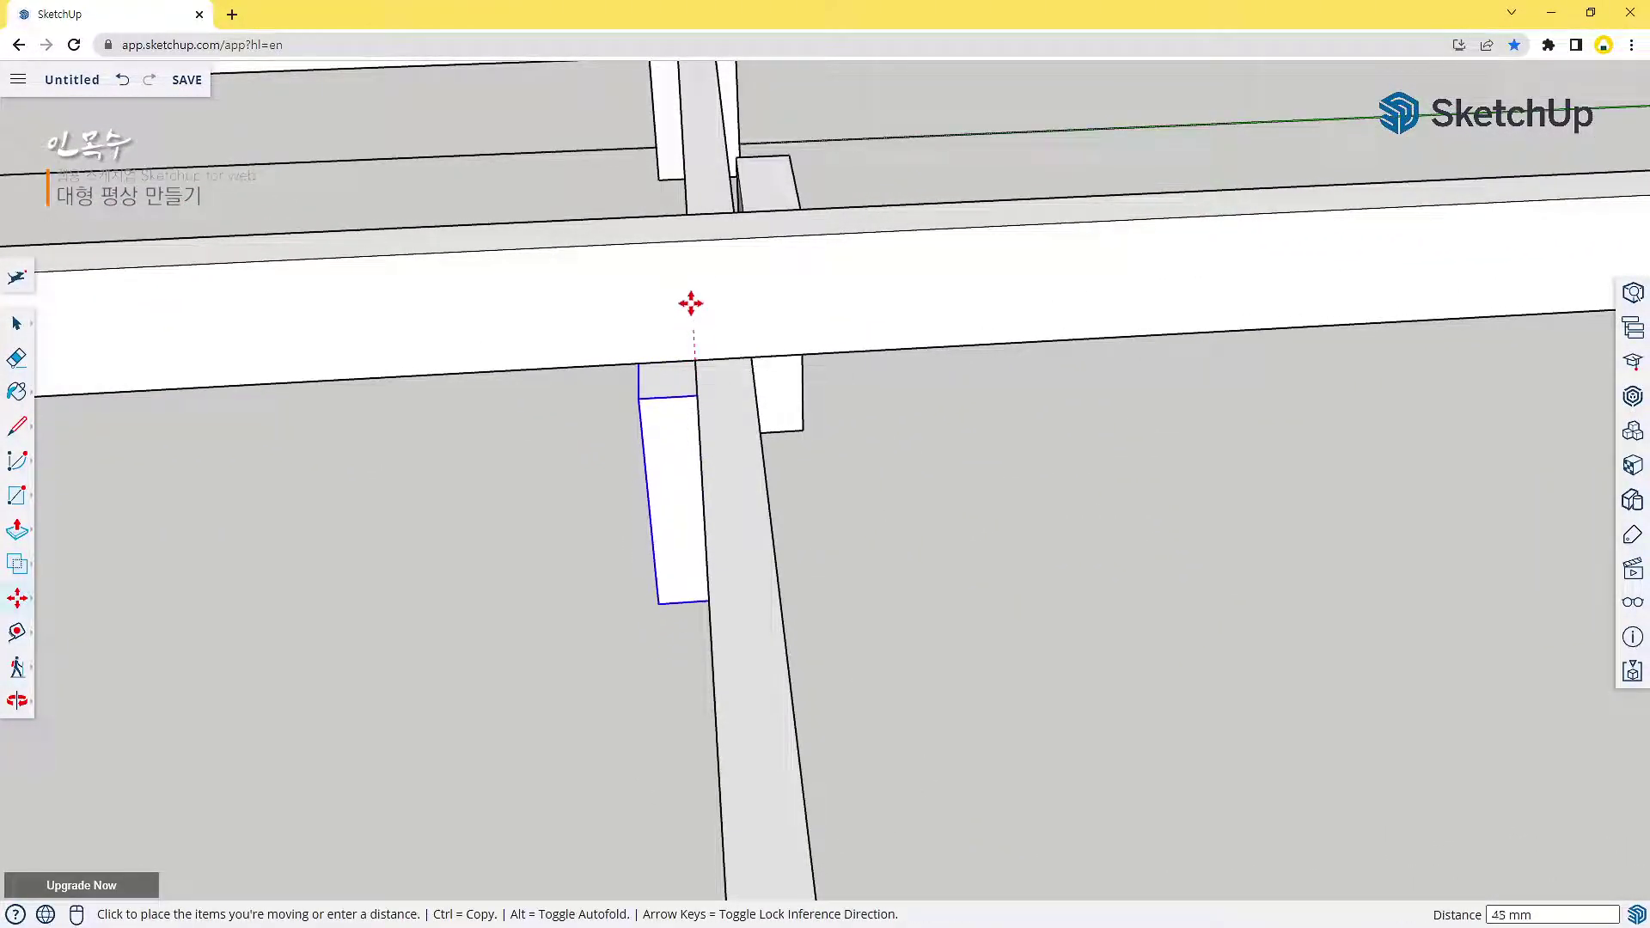
left_click(693, 242)
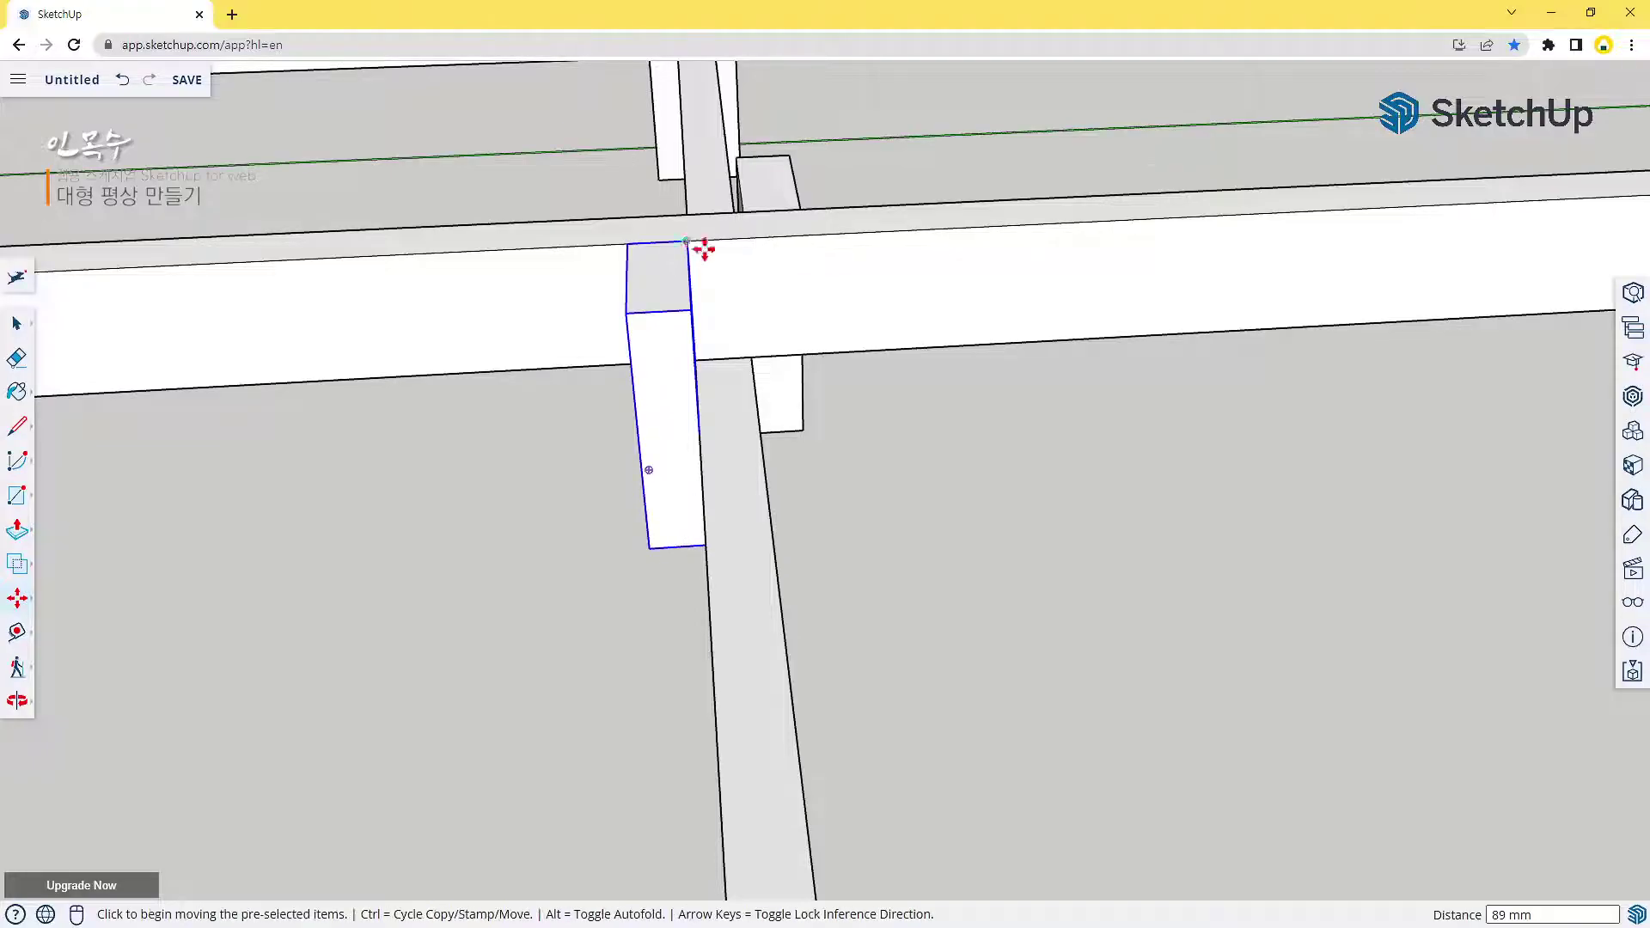
middle_click_drag(475, 534, 276, 495)
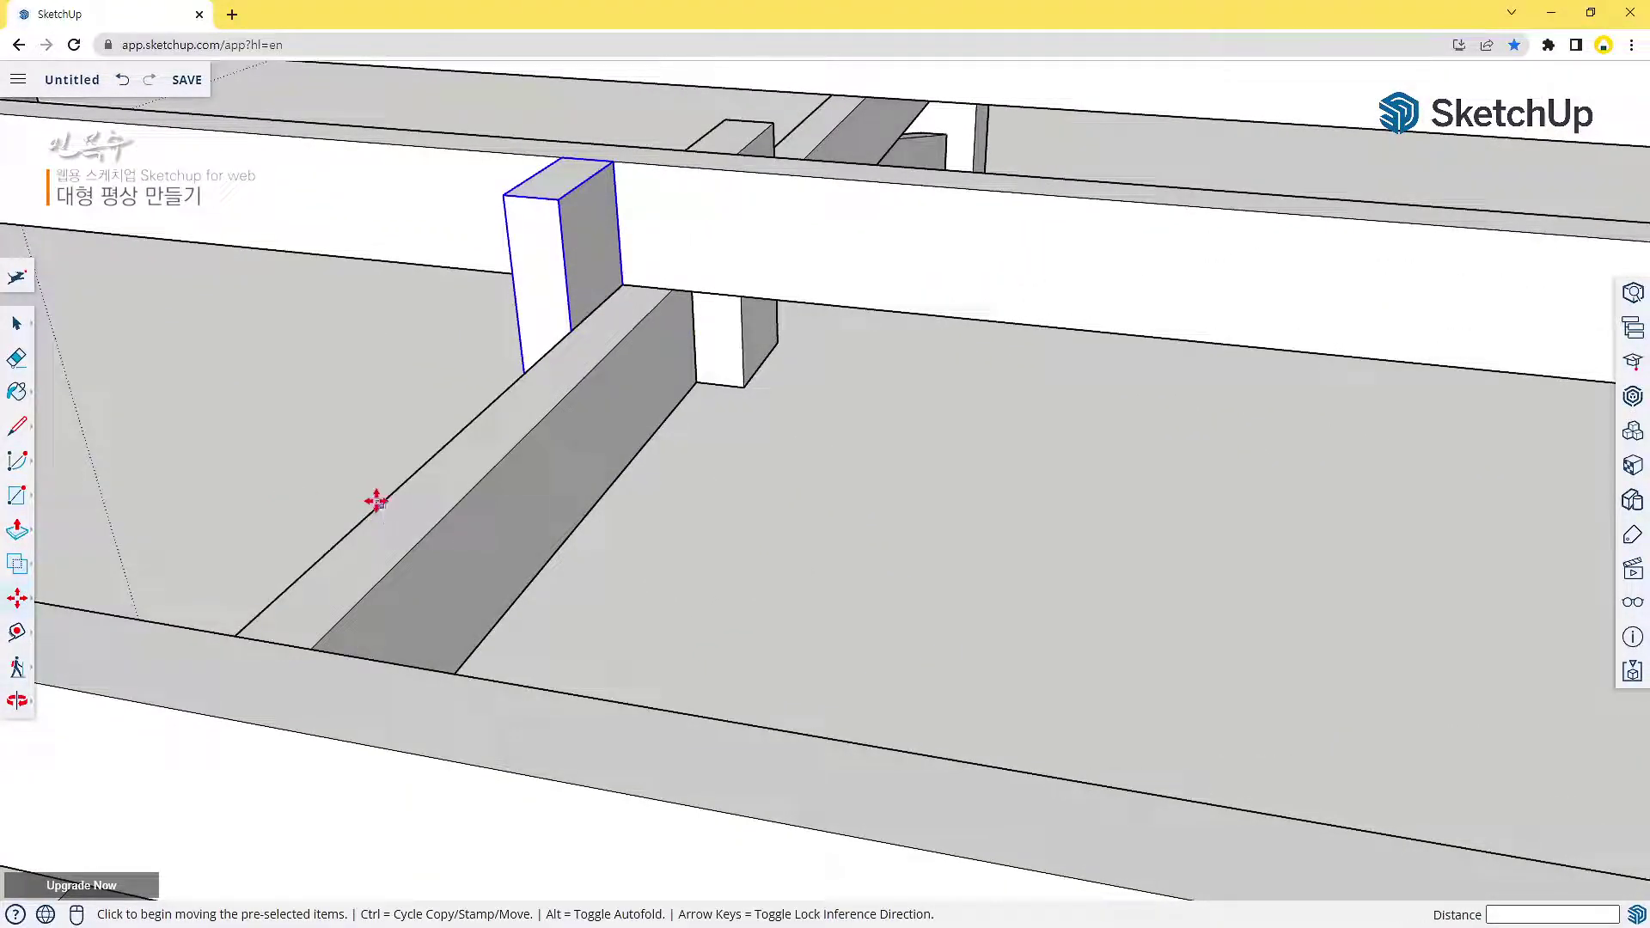
key("space")
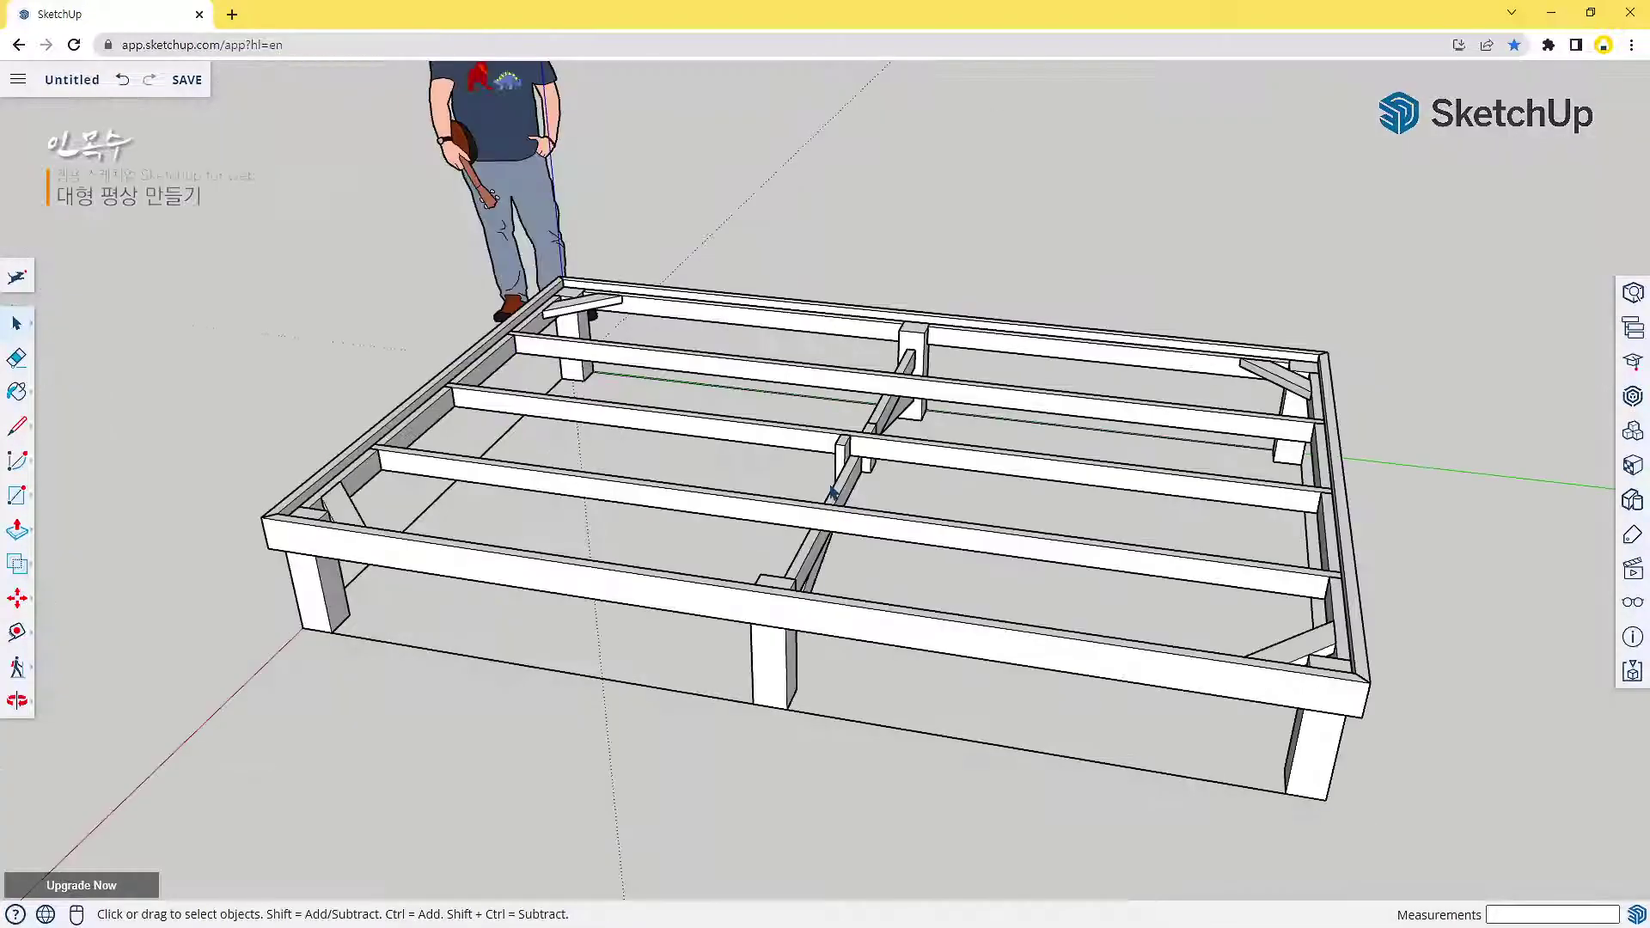
Draw a 2400 × 140 mm rectangle on the frame's top, starting from the inner corner along one side rail
middle_click_drag(876, 496, 707, 442, "shift")
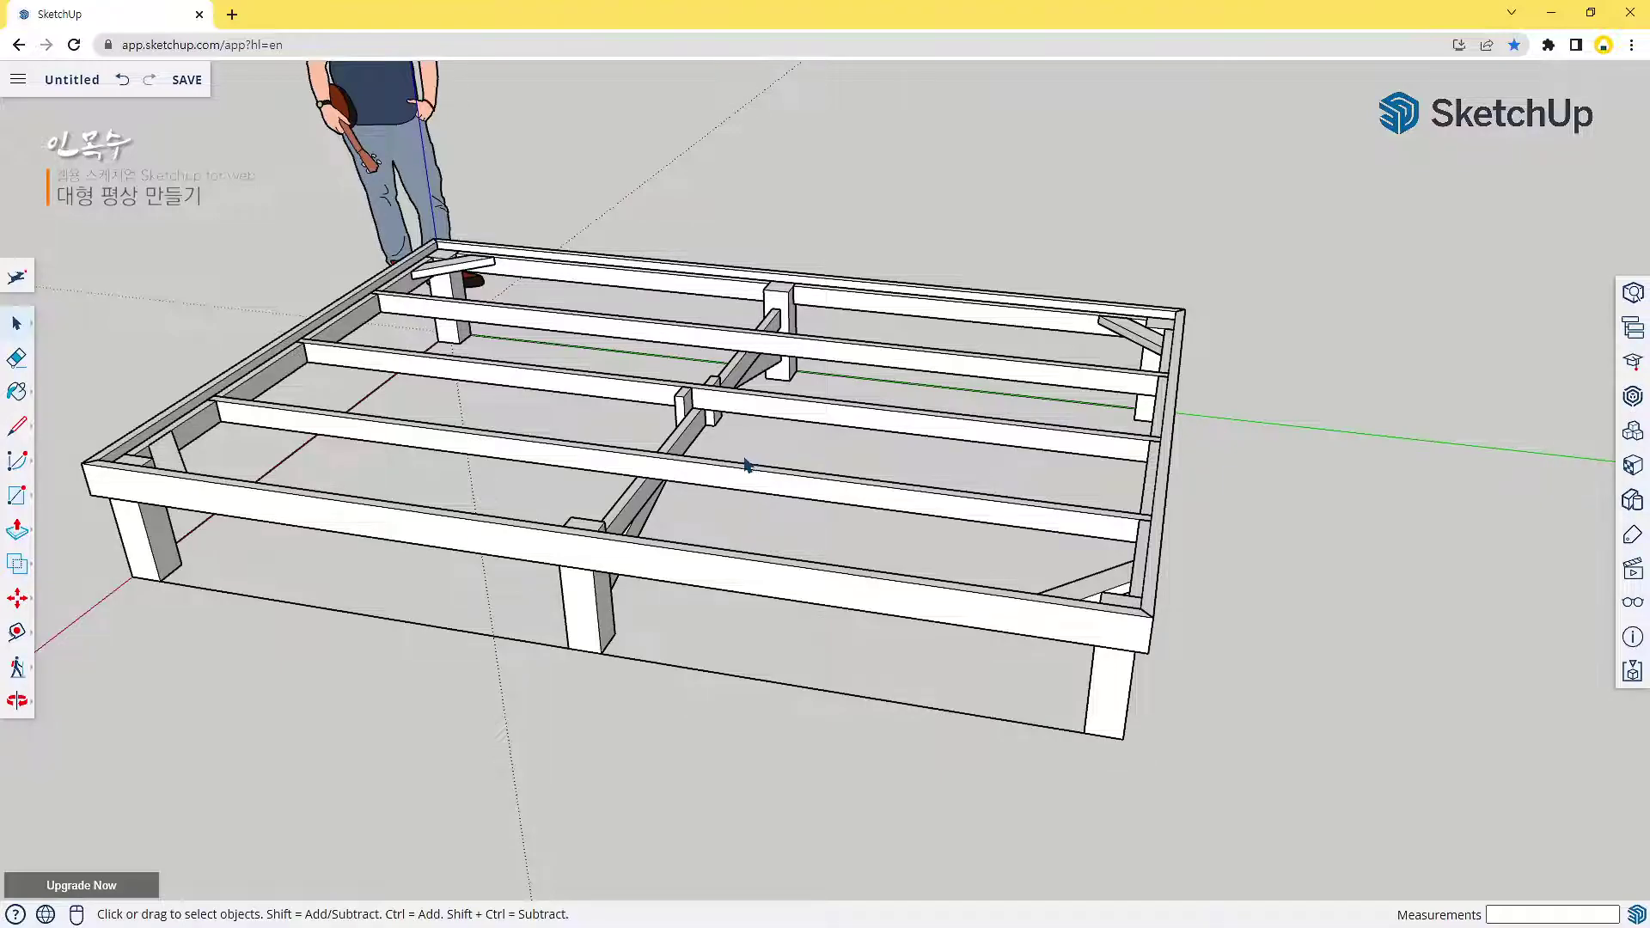
middle_click_drag(487, 427, 756, 718)
middle_click_drag(456, 485, 1050, 636)
scroll(574, 129, "up", 2)
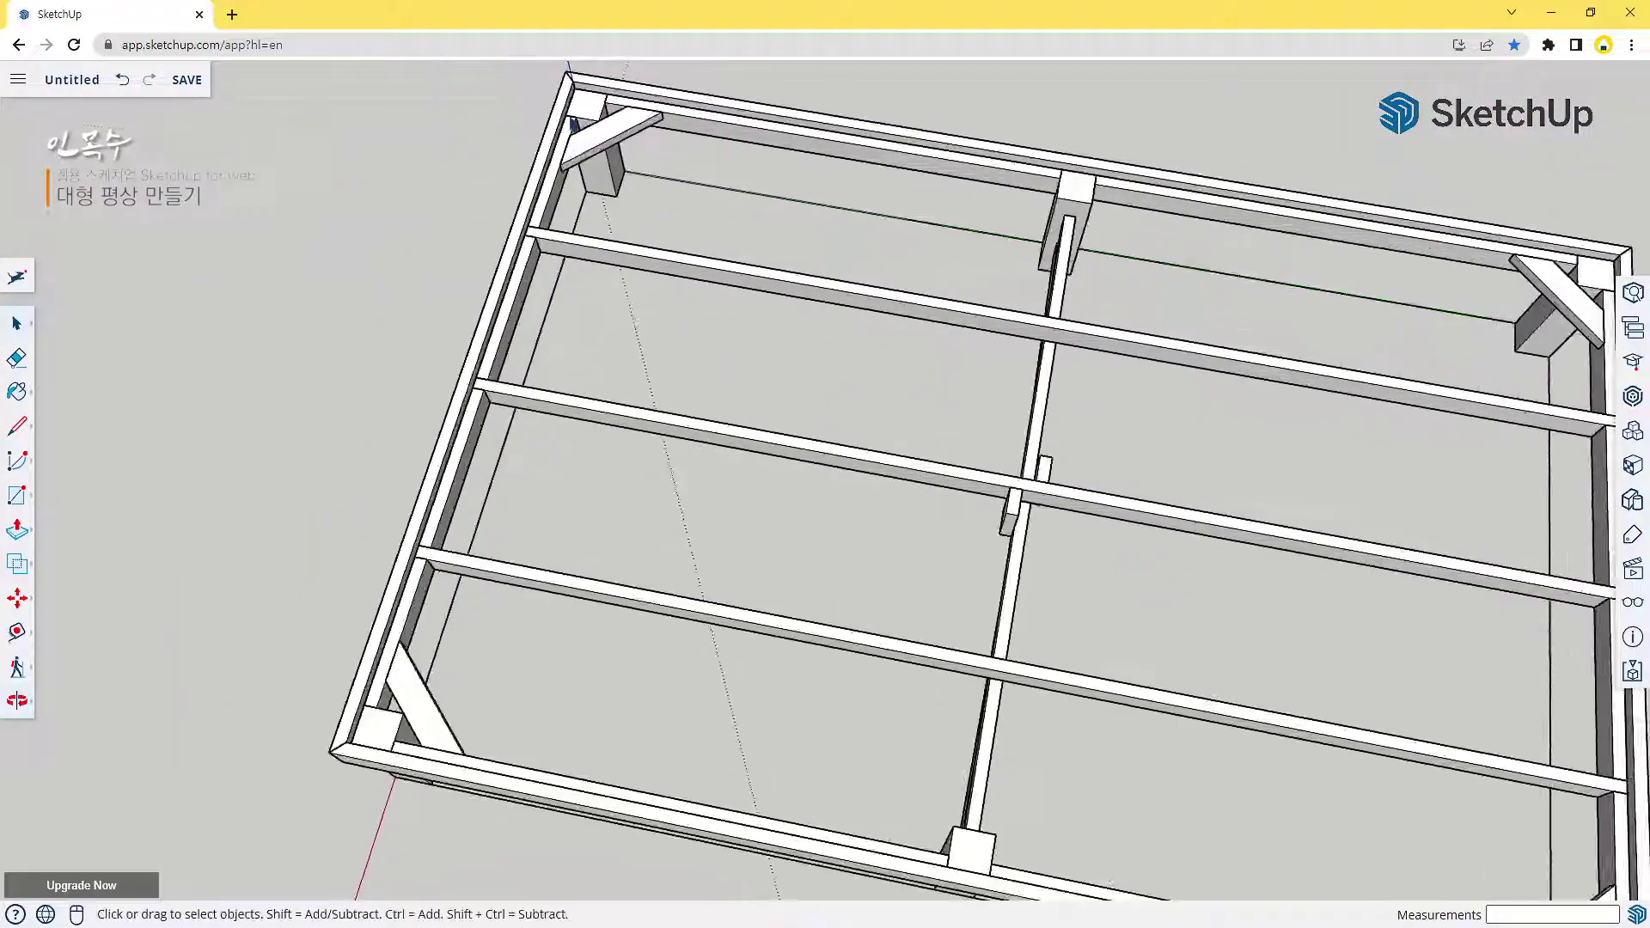
scroll(594, 210, "down", 2)
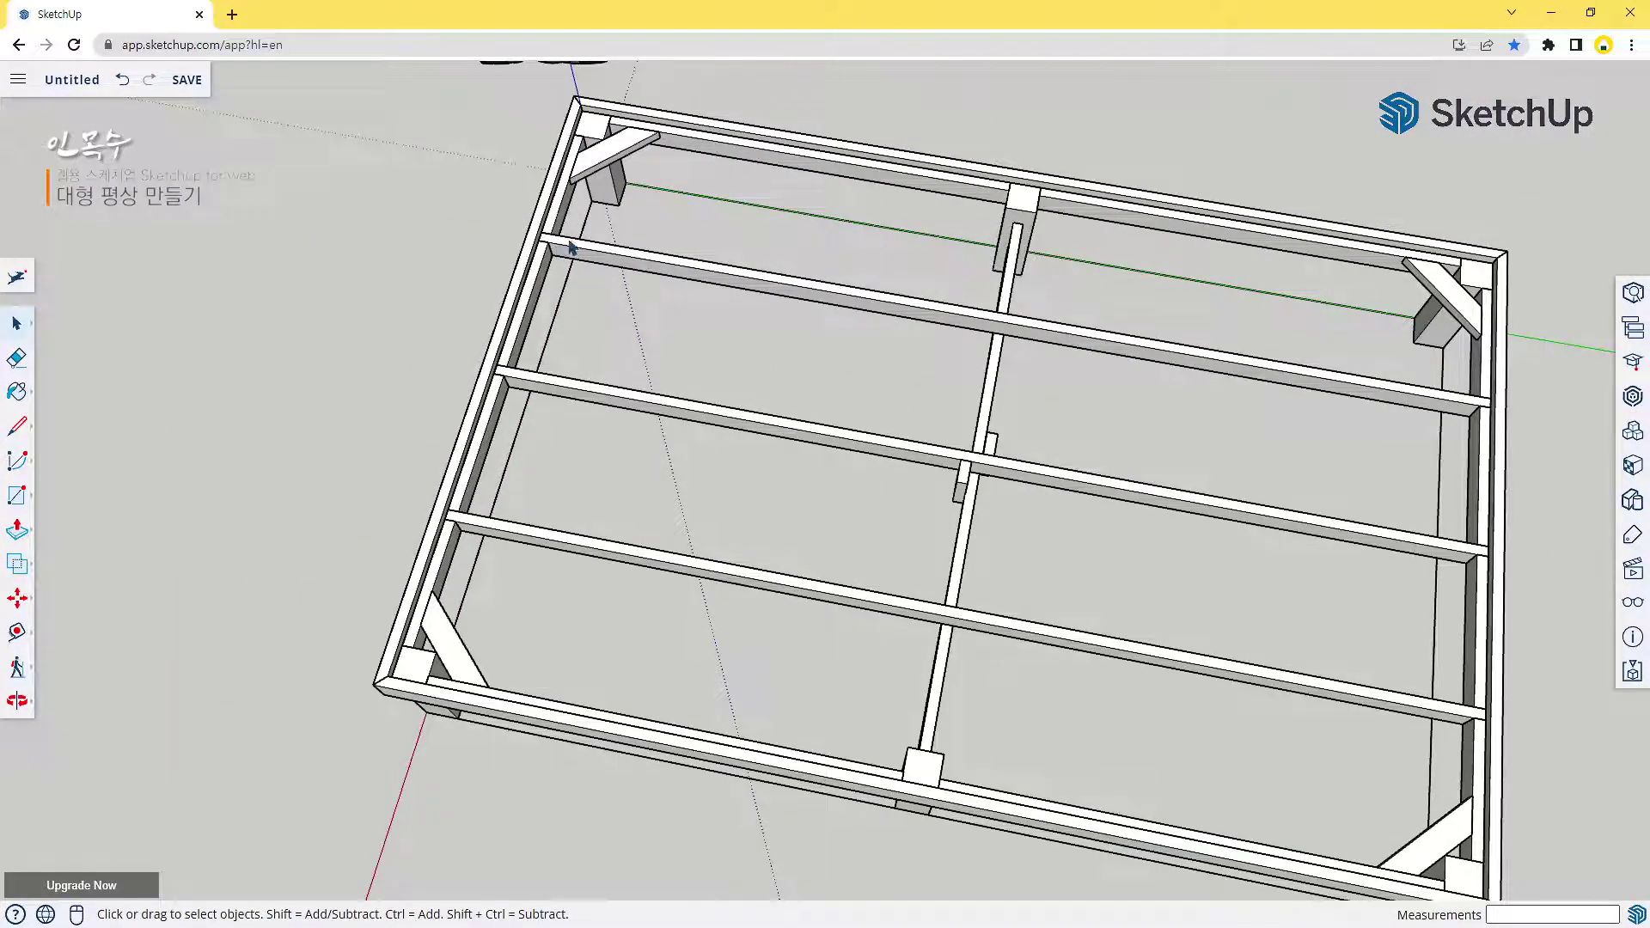
key("r")
scroll(593, 108, "up", 5)
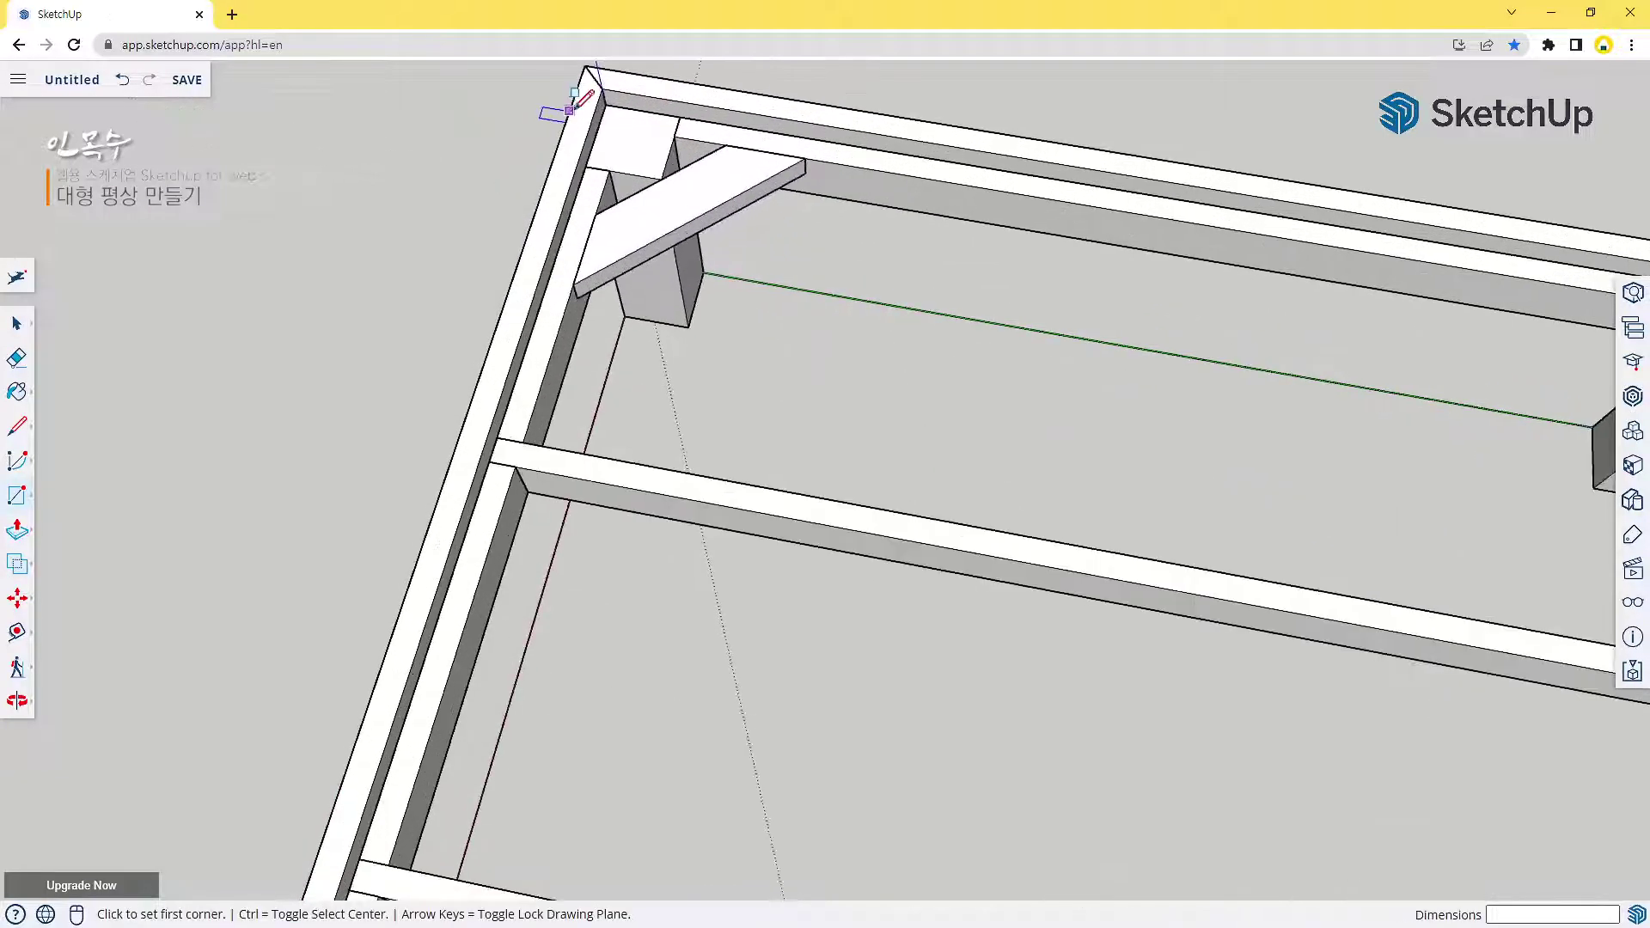
left_click(603, 111)
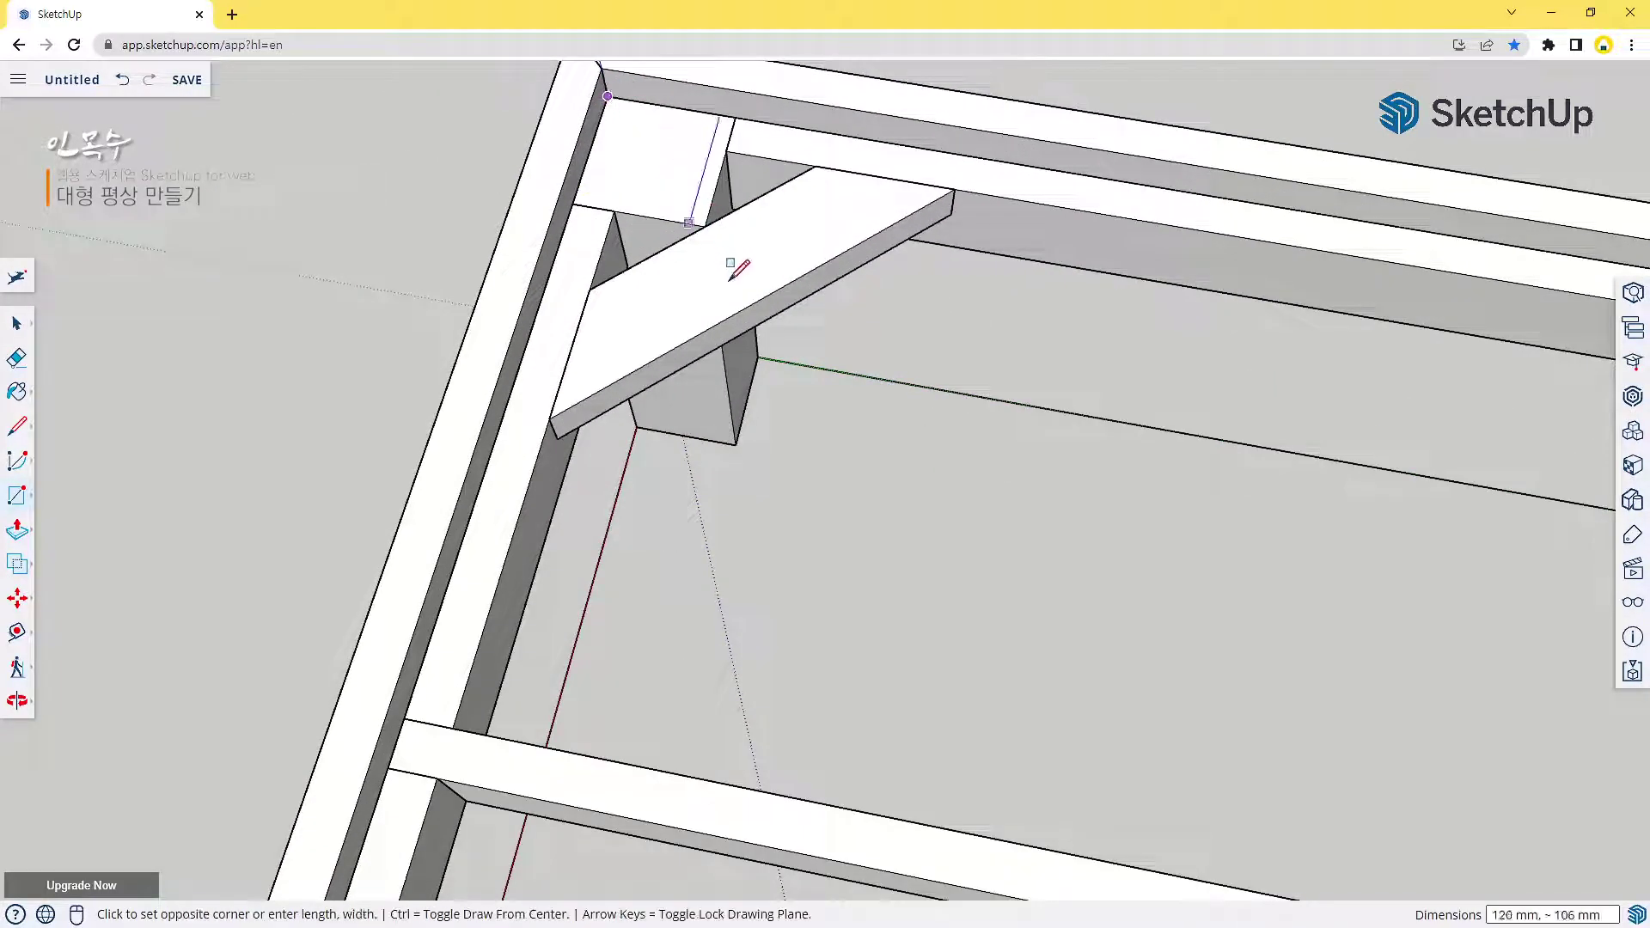
scroll(771, 387, "down", 3)
scroll(768, 392, "down", 2)
middle_click_drag(726, 721, 544, 313, "shift")
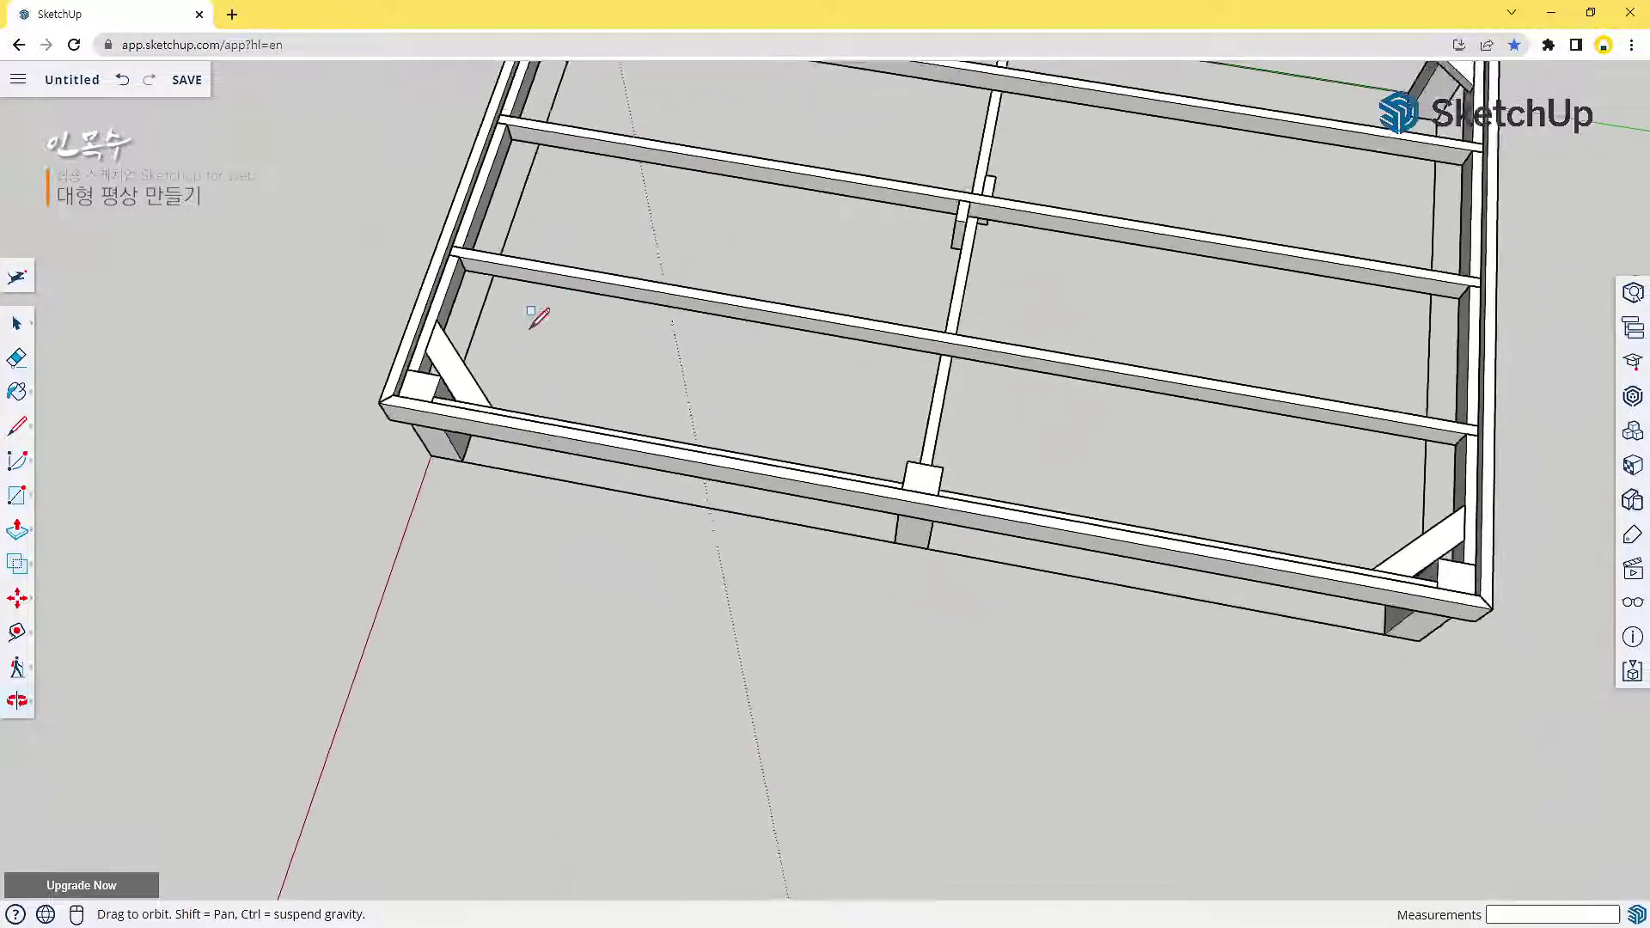
middle_click_drag(516, 391, 372, 598)
scroll(505, 269, "up", 1)
middle_click_drag(481, 288, 435, 398)
scroll(461, 323, "up", 1)
scroll(460, 323, "up", 3)
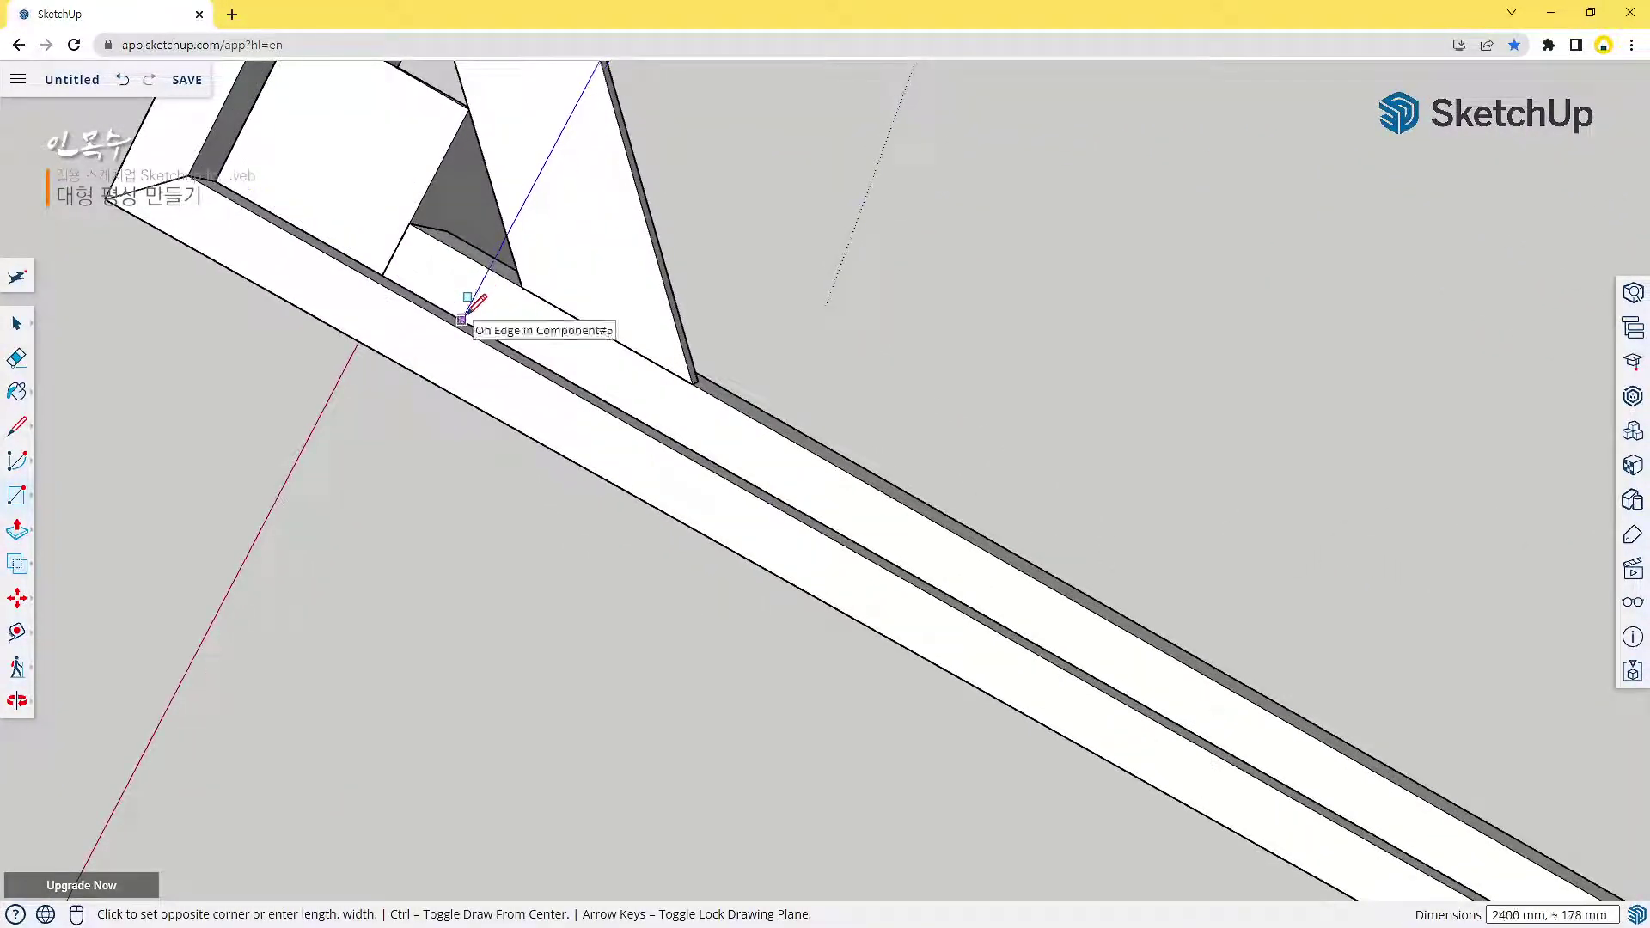
type("2400,140")
key("Return")
Extrude the rectangle upward 38 mm into a deck board
key("p")
left_click(396, 222)
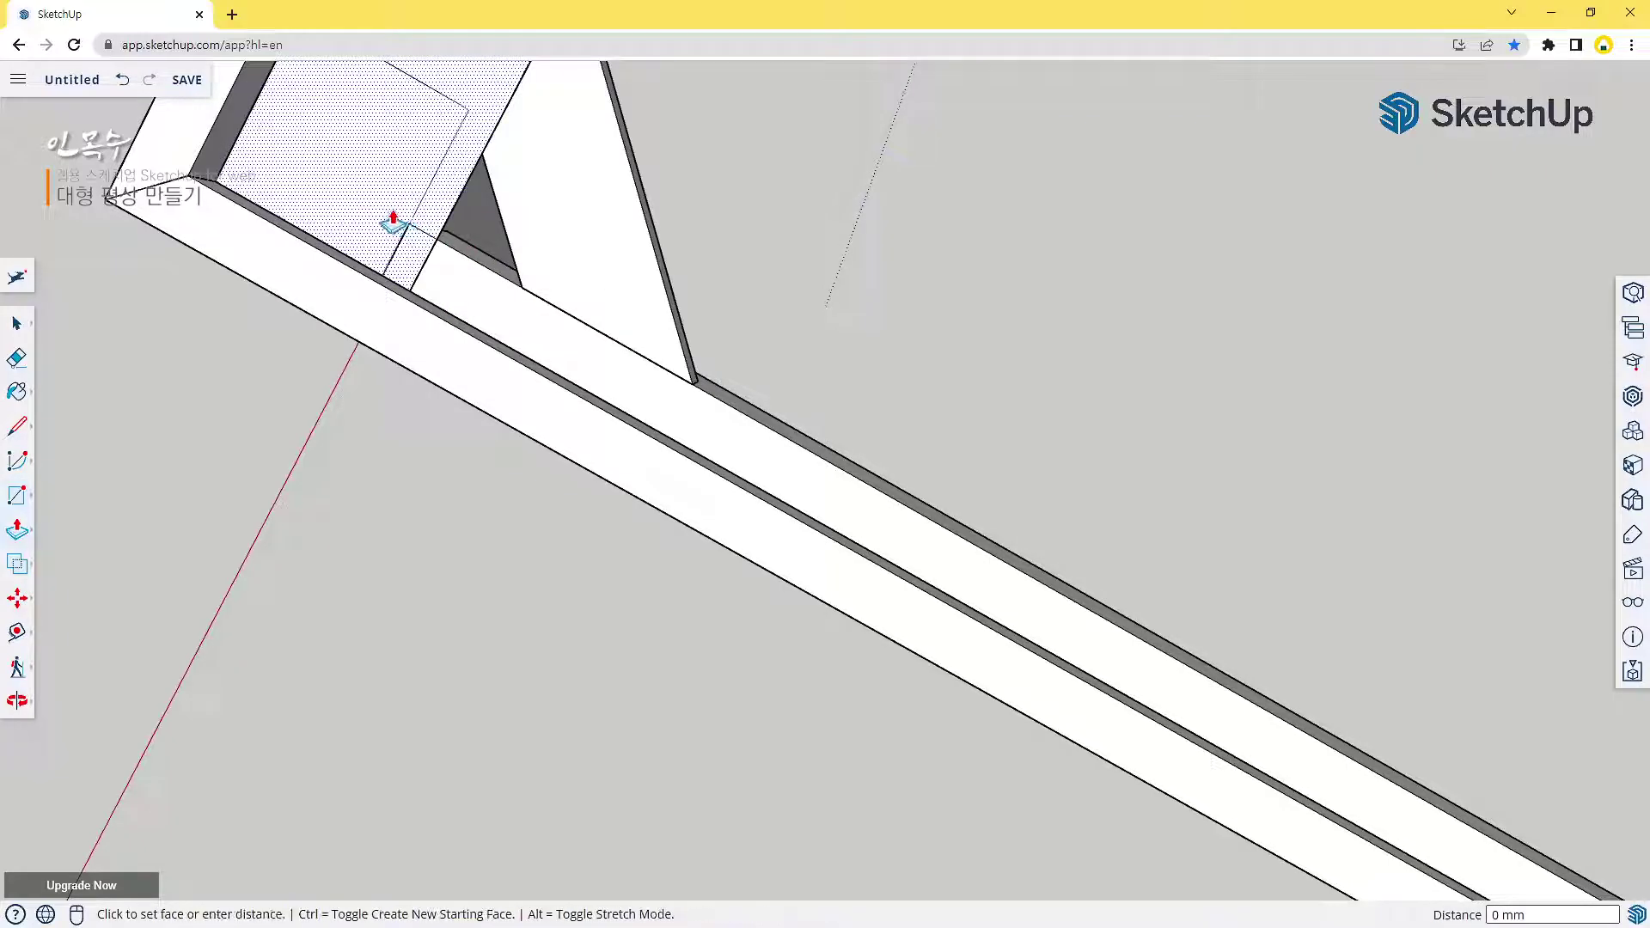
left_click(348, 222)
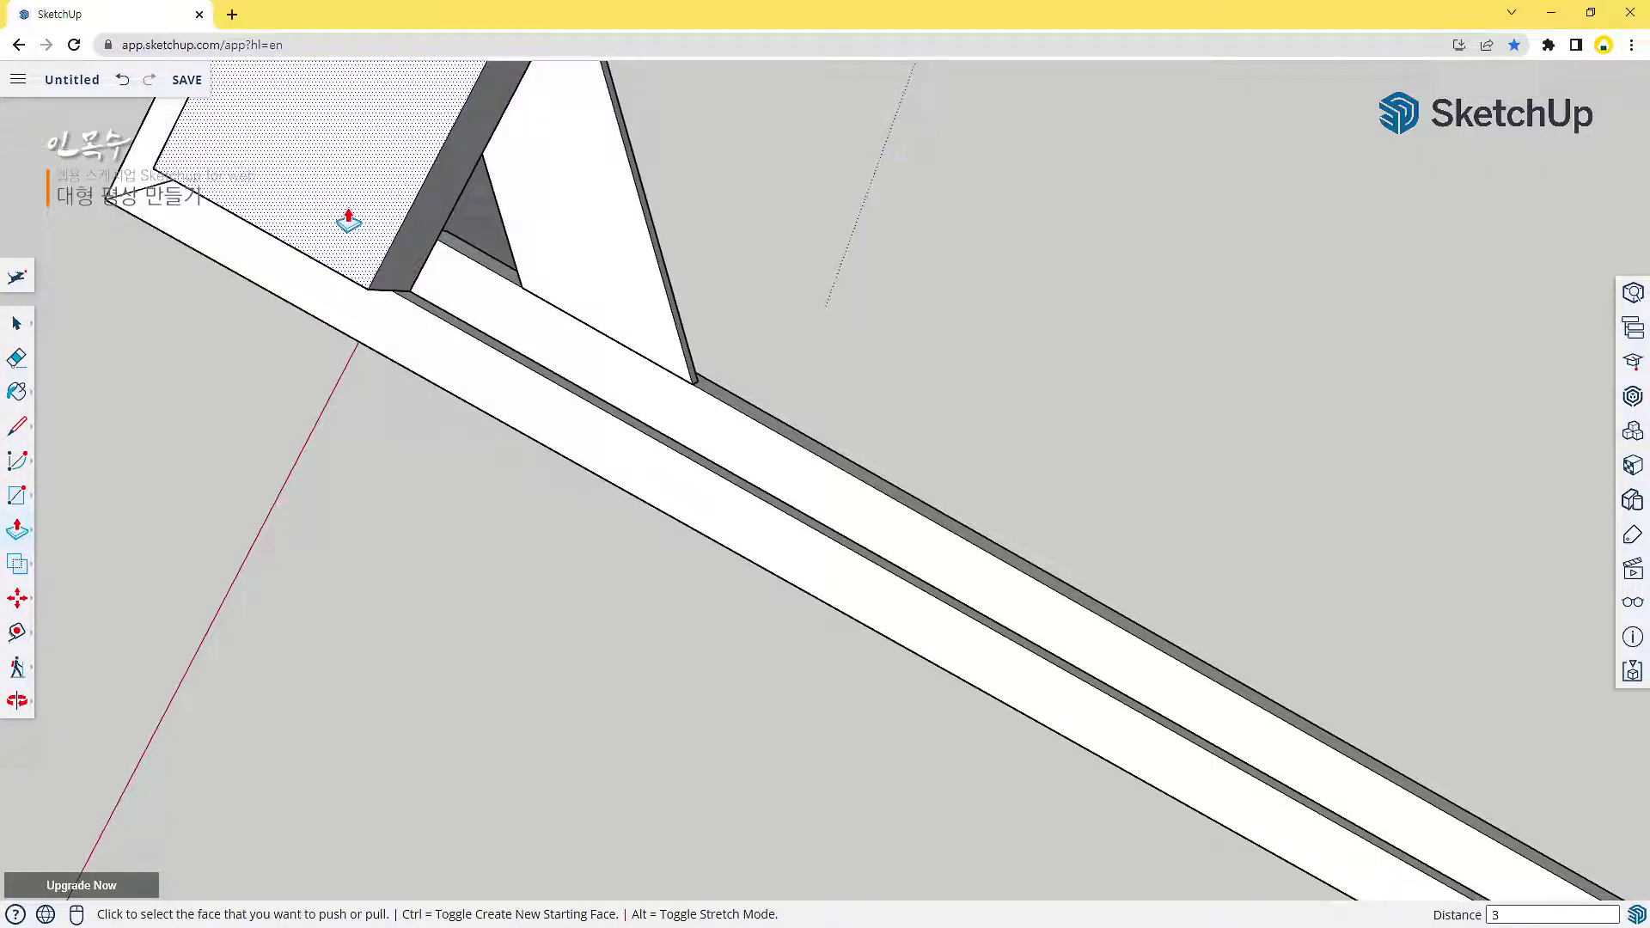
key("Return")
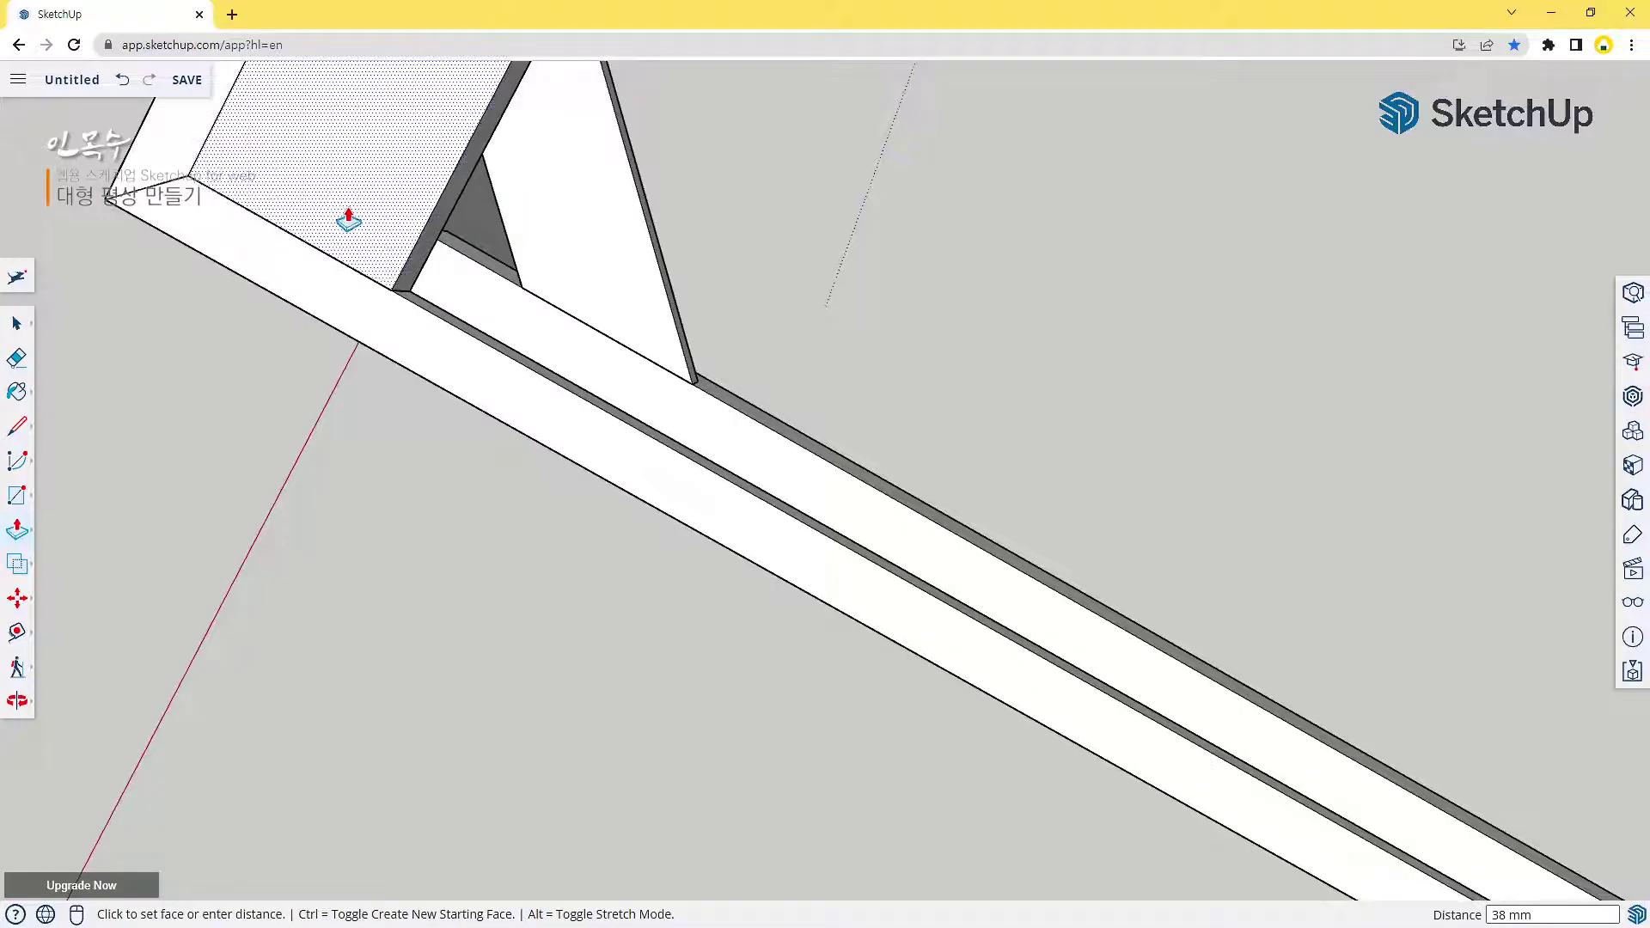
Select the whole deck board and make it a component
key("space")
double_click(381, 182)
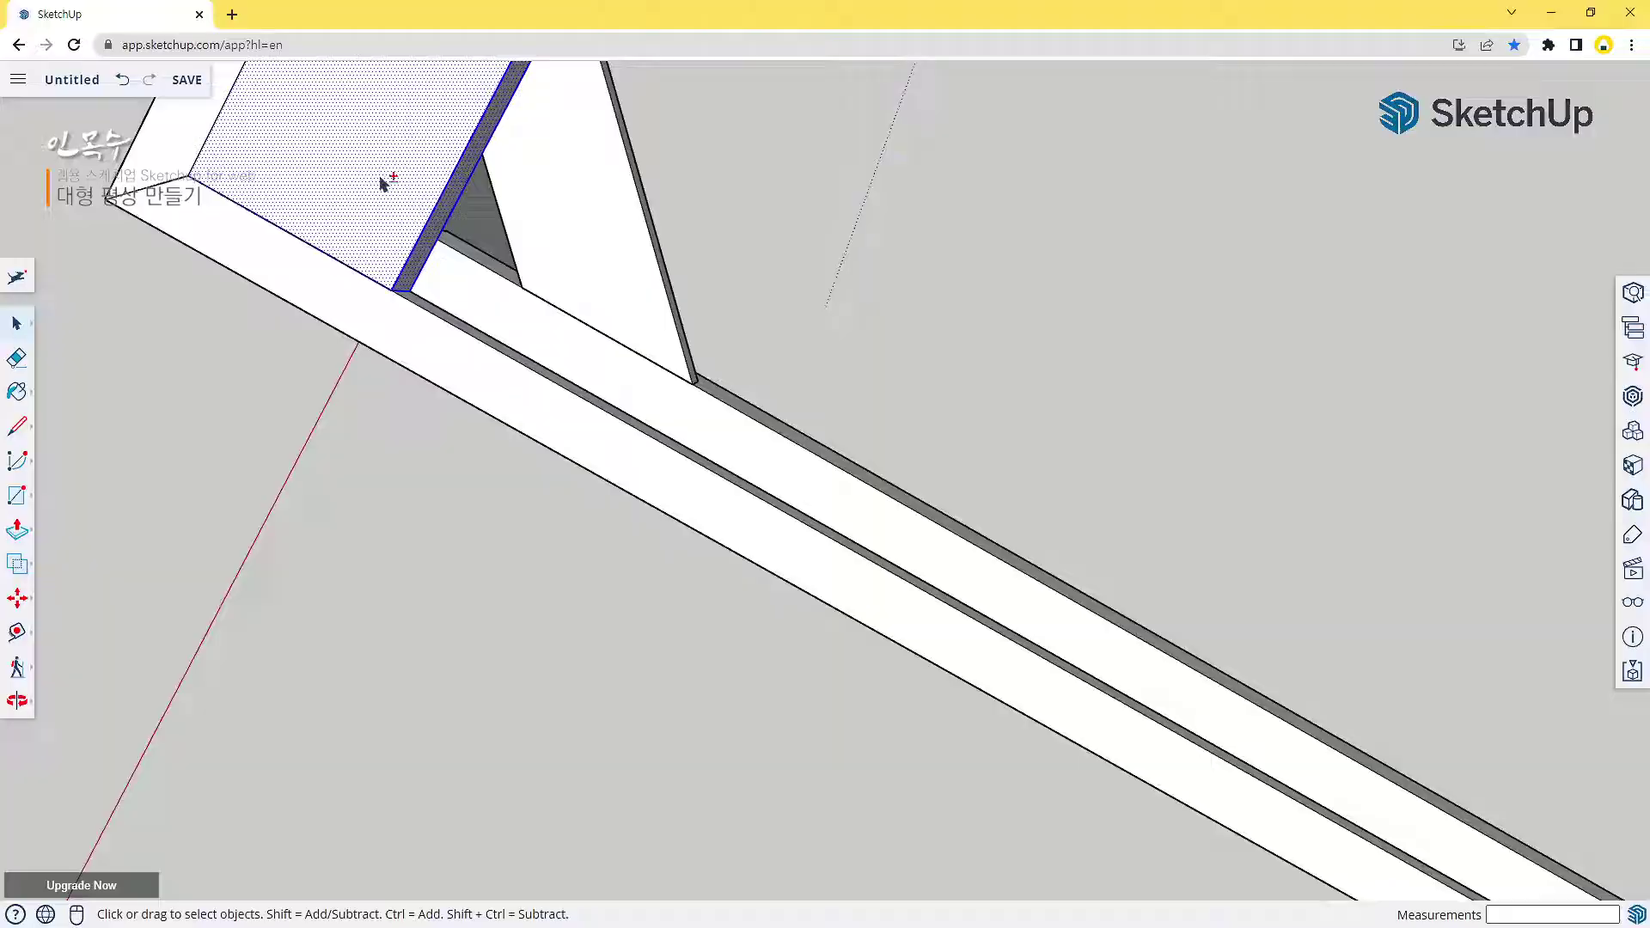
key("g")
key("Return")
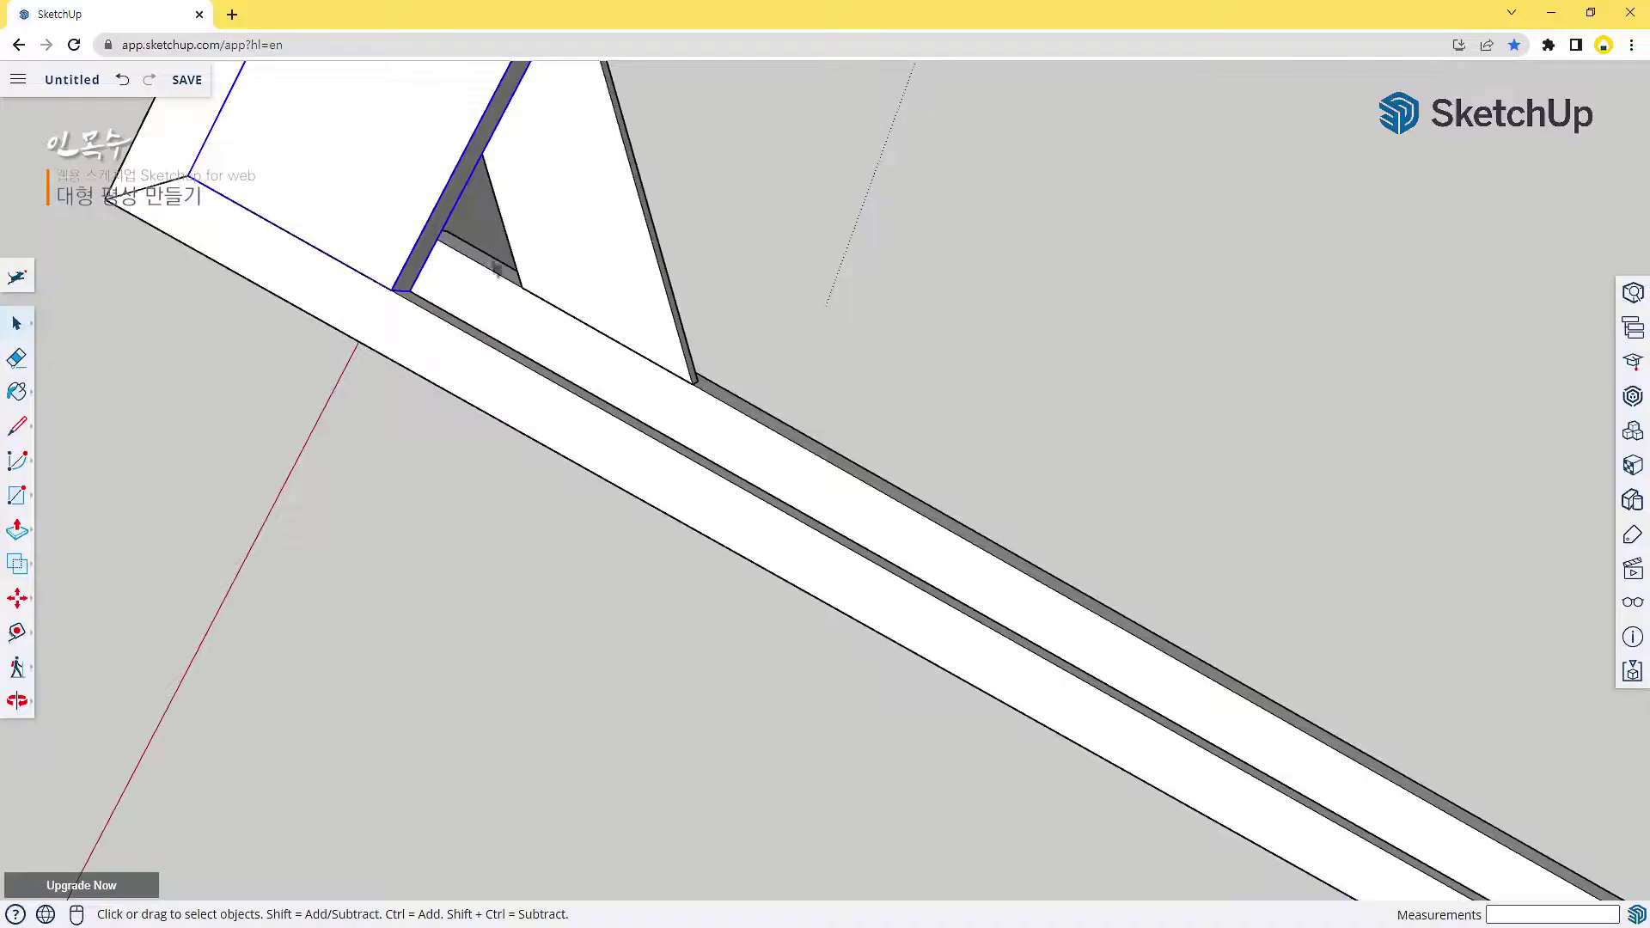
Copy the deck board so the copy sits flush against the first board's inner long edge
scroll(538, 306, "down", 6)
middle_click_drag(806, 367, 397, 546, "shift")
scroll(397, 546, "down", 3)
mouse_move(579, 431)
middle_mouse_down()
mouse_move(532, 435)
mouse_move(452, 568)
mouse_move(604, 390)
mouse_move(575, 413)
middle_mouse_up()
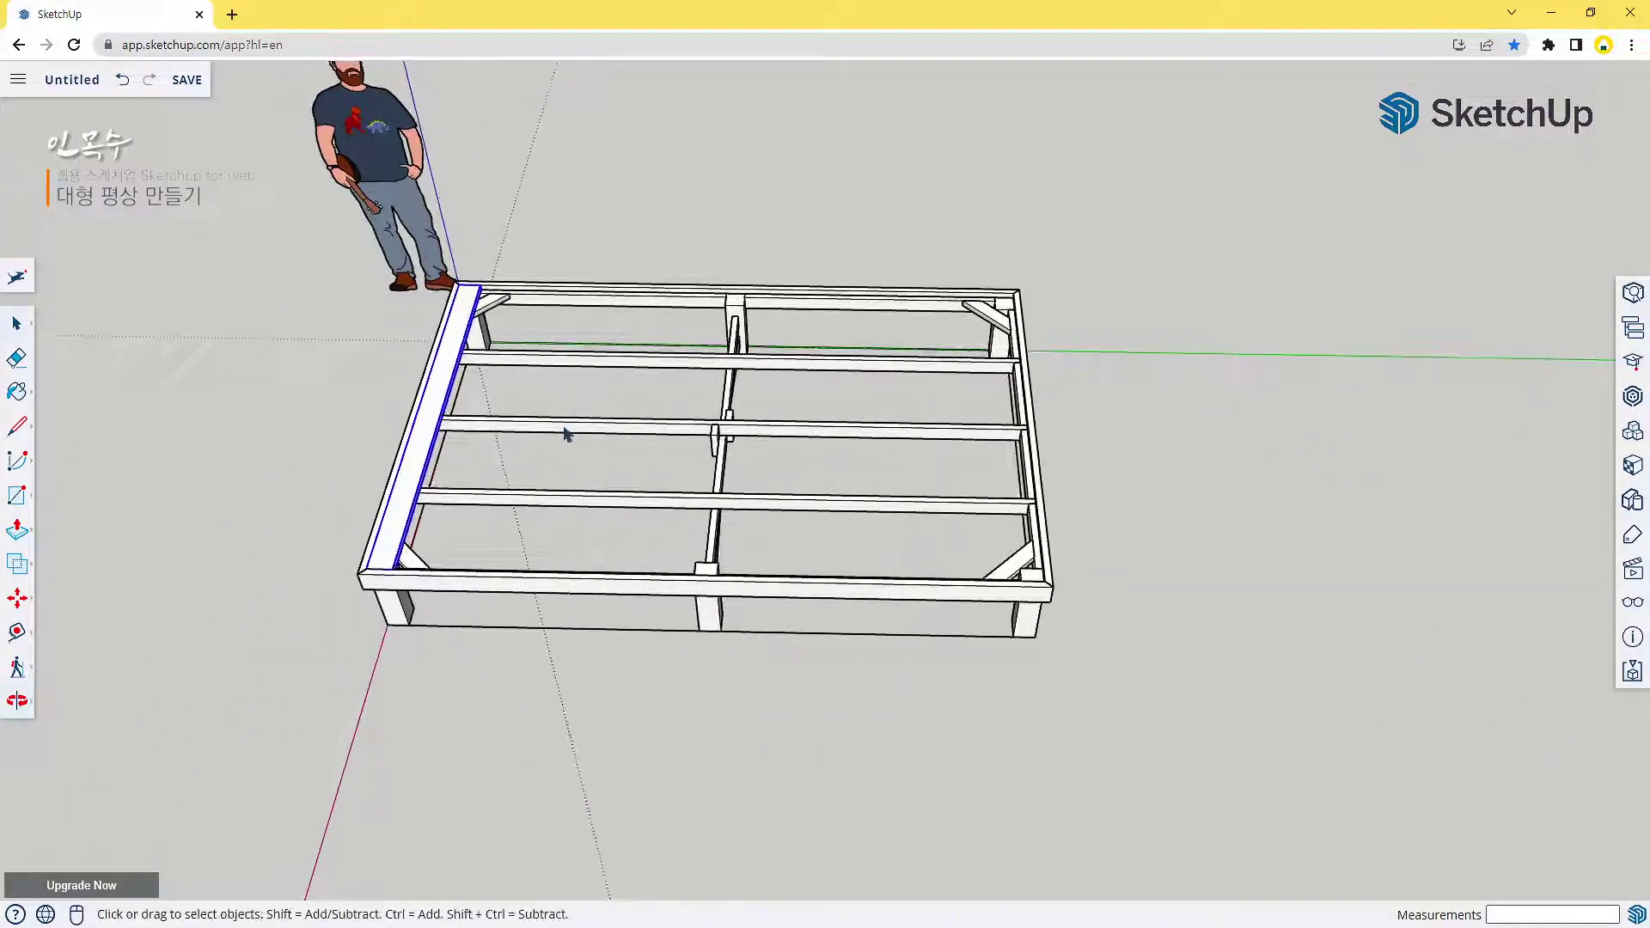
scroll(567, 434, "up", 3)
key("m")
key("ctrl")
left_click(414, 225)
scroll(415, 227, "up", 3)
scroll(433, 234, "up", 3)
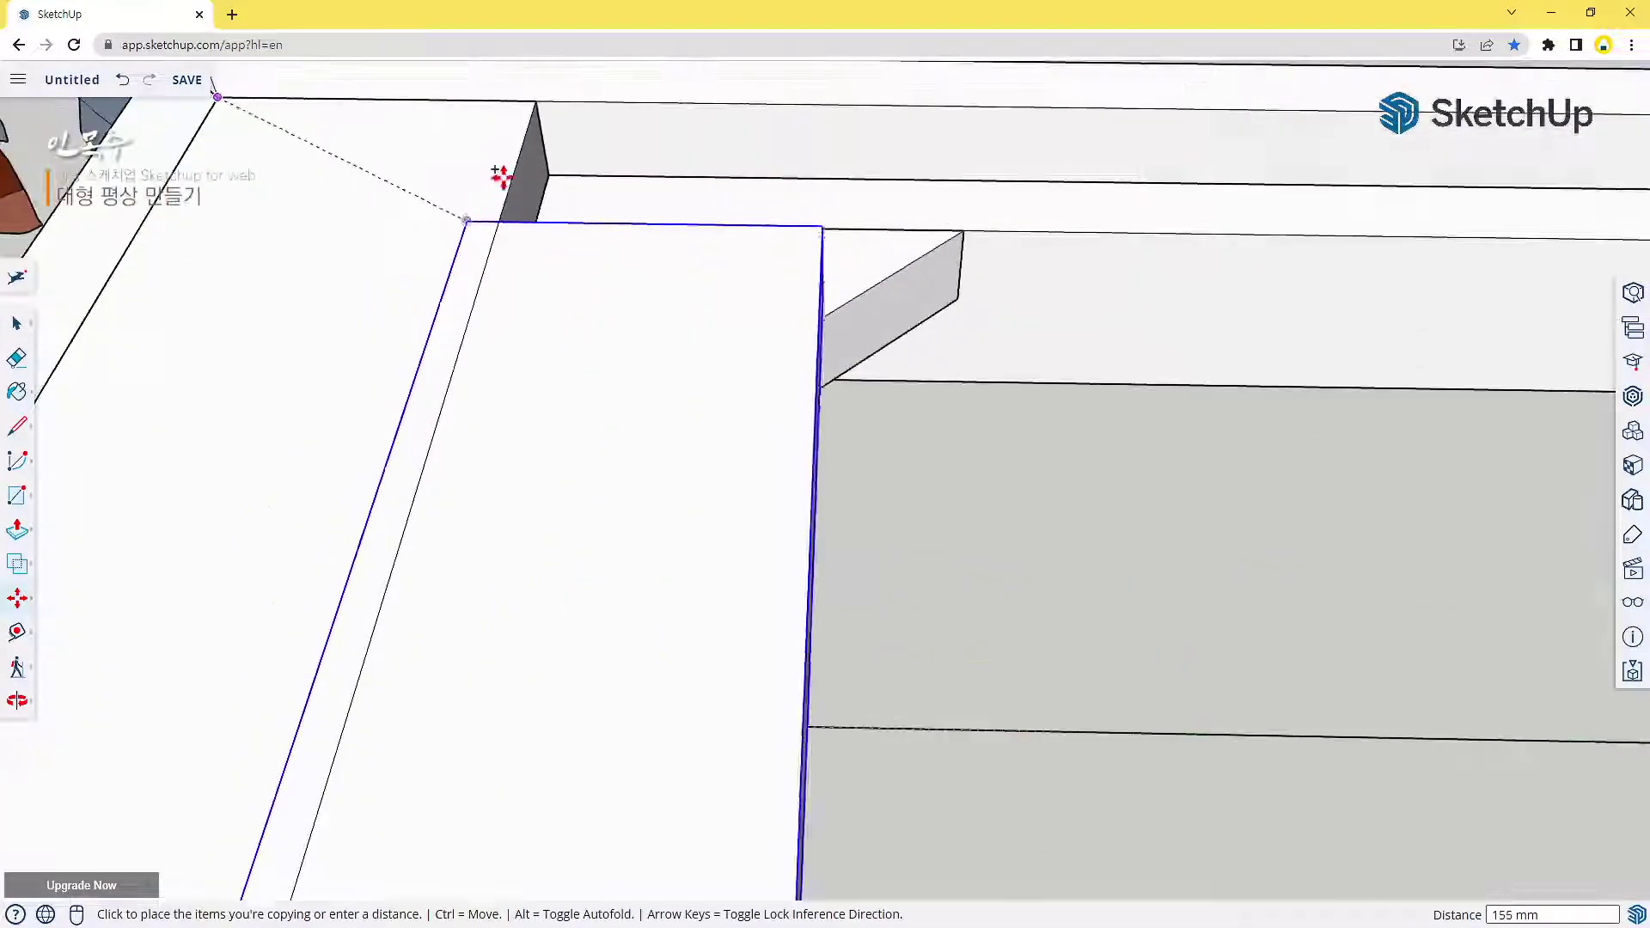
left_click(537, 100)
Repeat the board copy 30 times at the same spacing across the platform
scroll(740, 324, "down", 6)
middle_click_drag(903, 461, 648, 439)
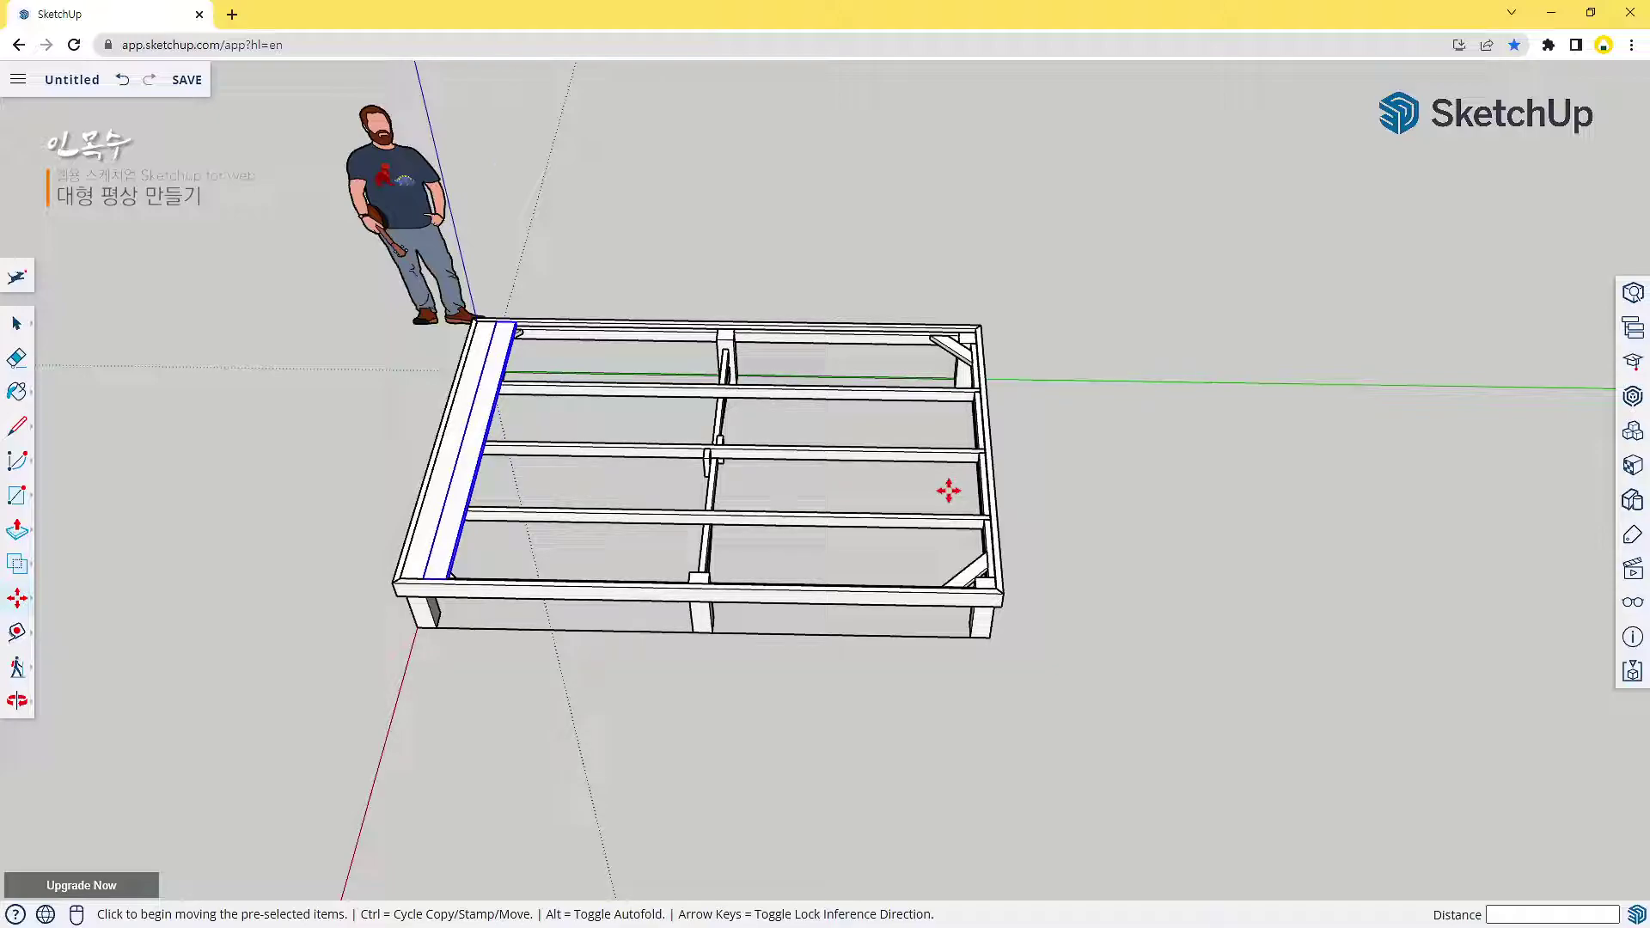
type("x30")
key("Return")
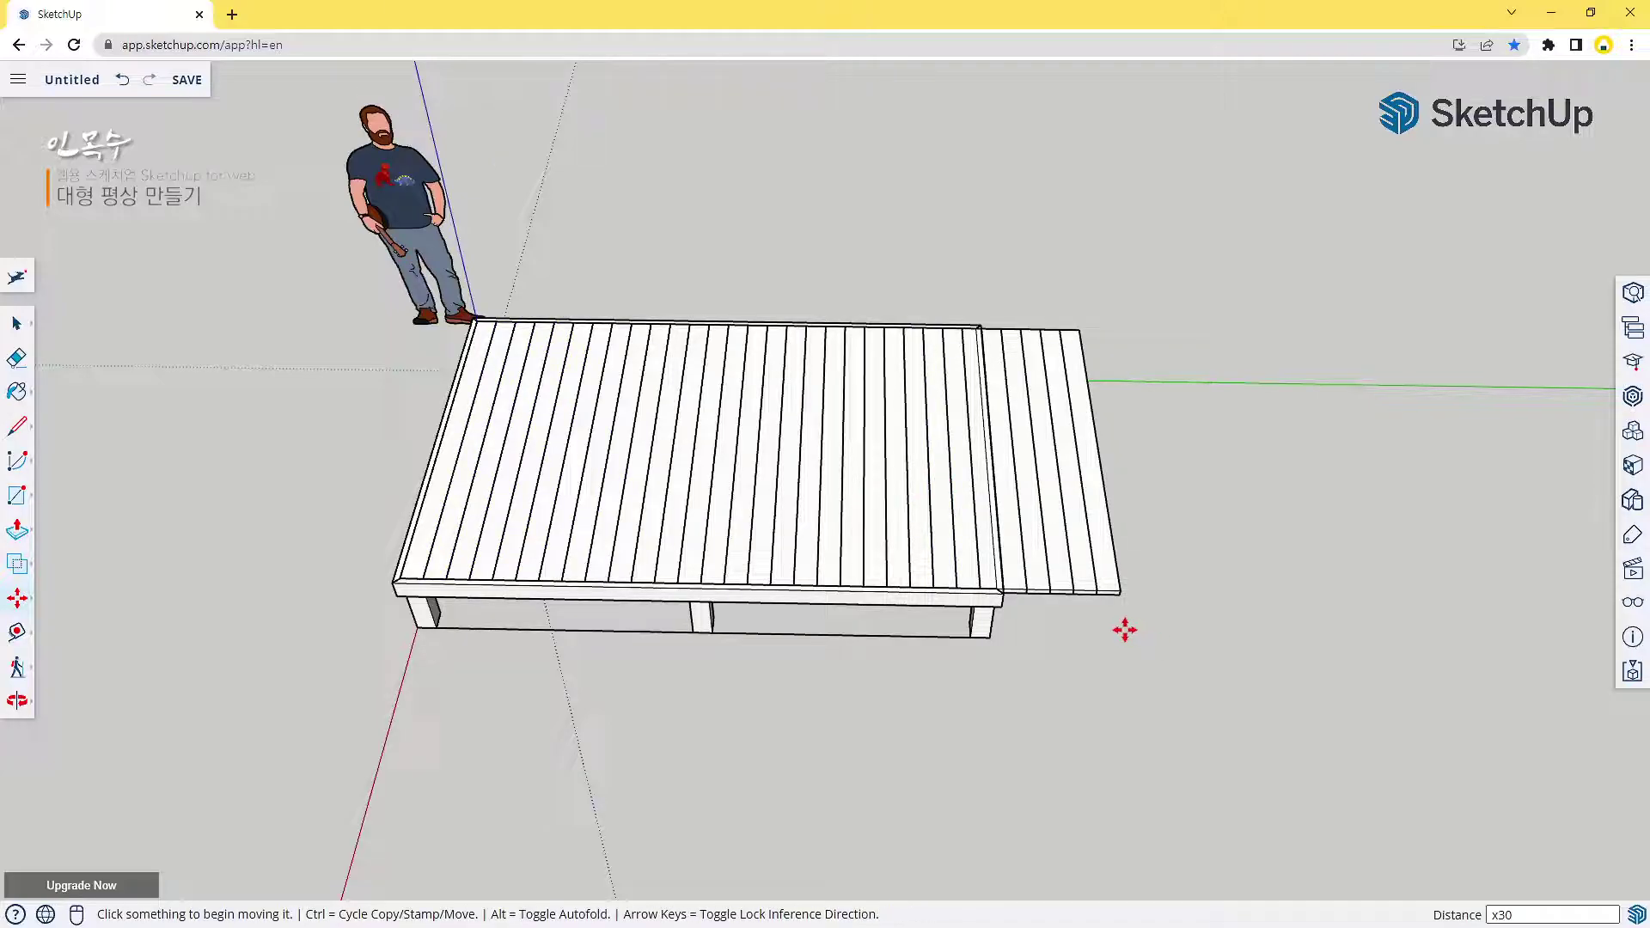
Delete the deck boards extending past the frame, including the last one overlapping the far side rail
key("space")
left_click_drag(1136, 564, 1014, 510)
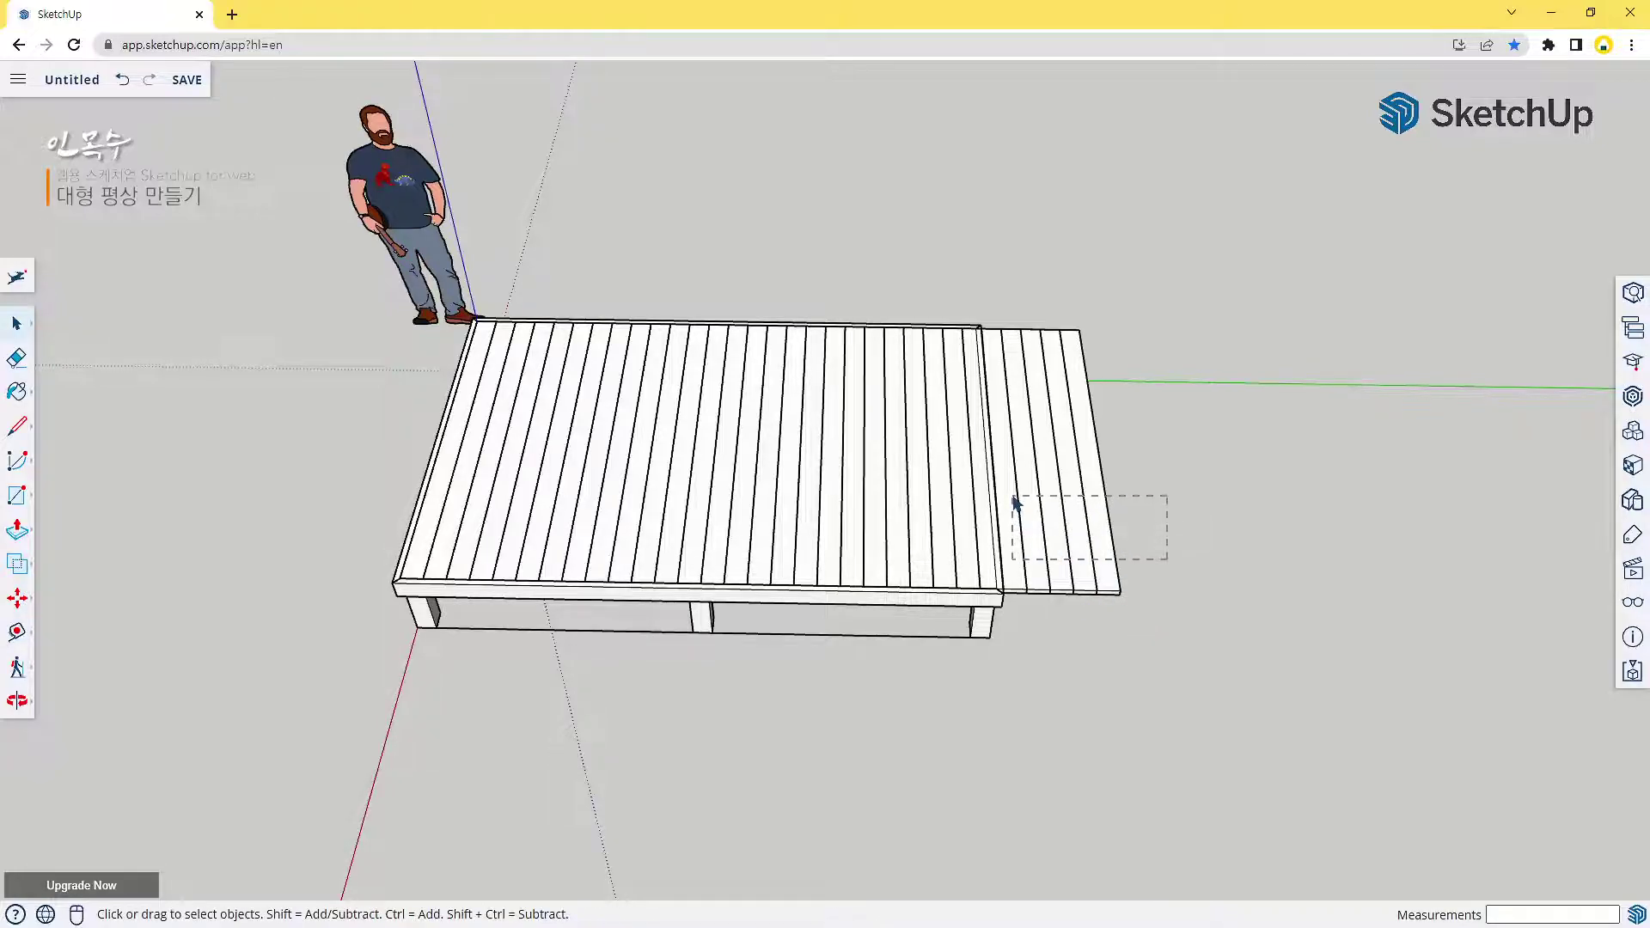
left_click_drag(1015, 501, 1016, 498)
key("Delete")
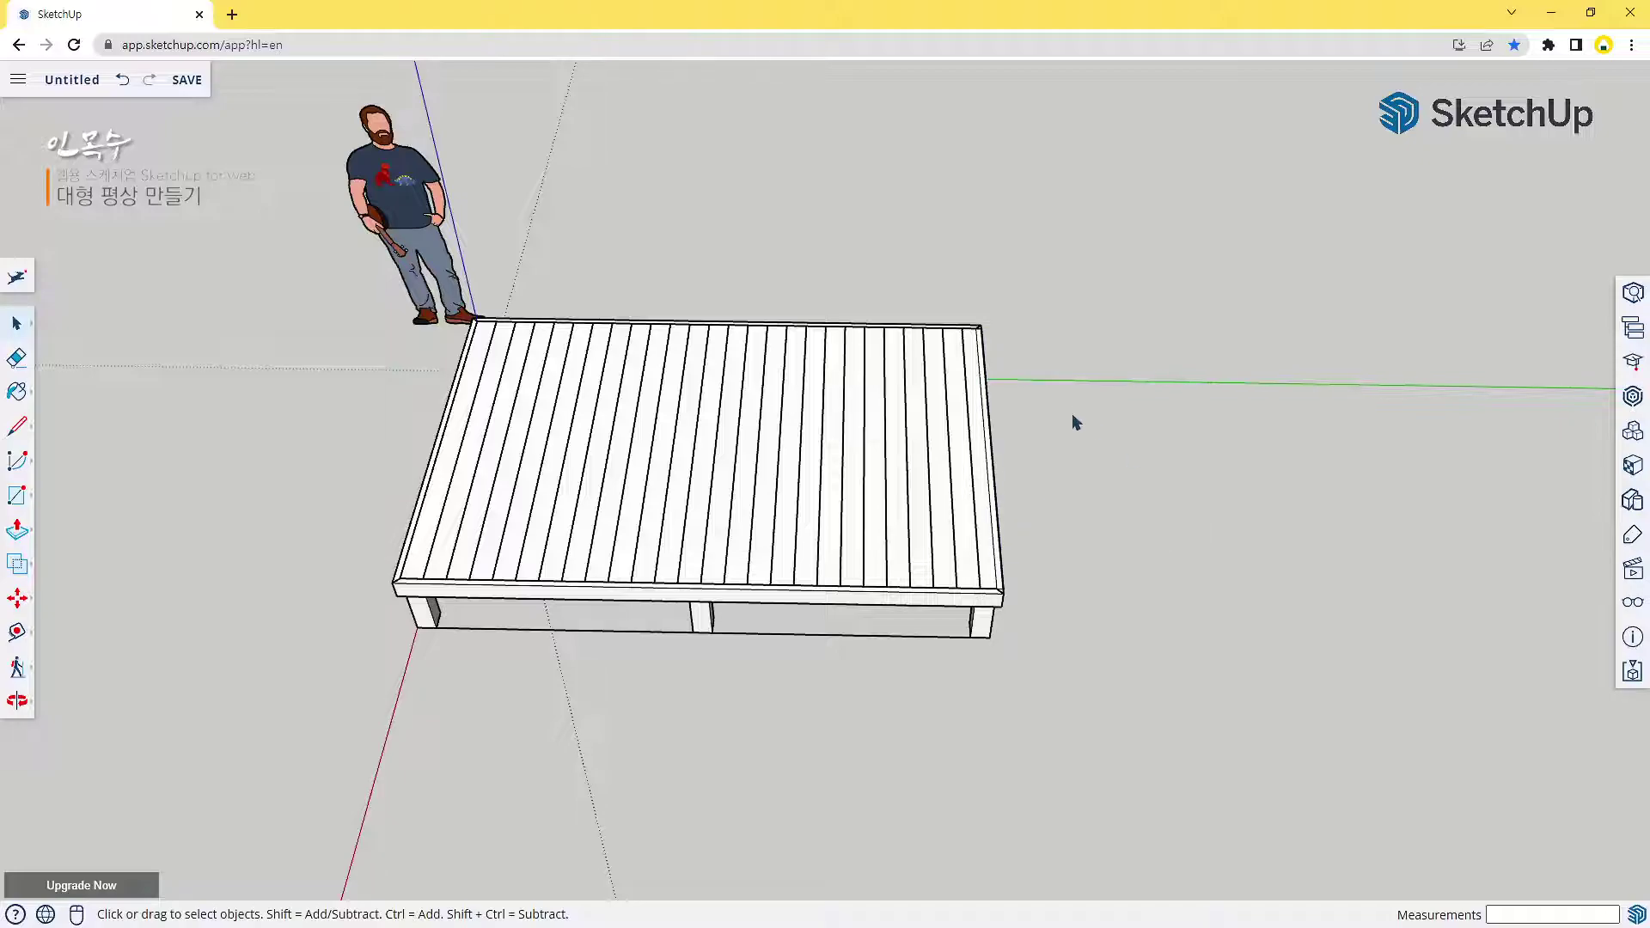
scroll(1053, 435, "up", 5)
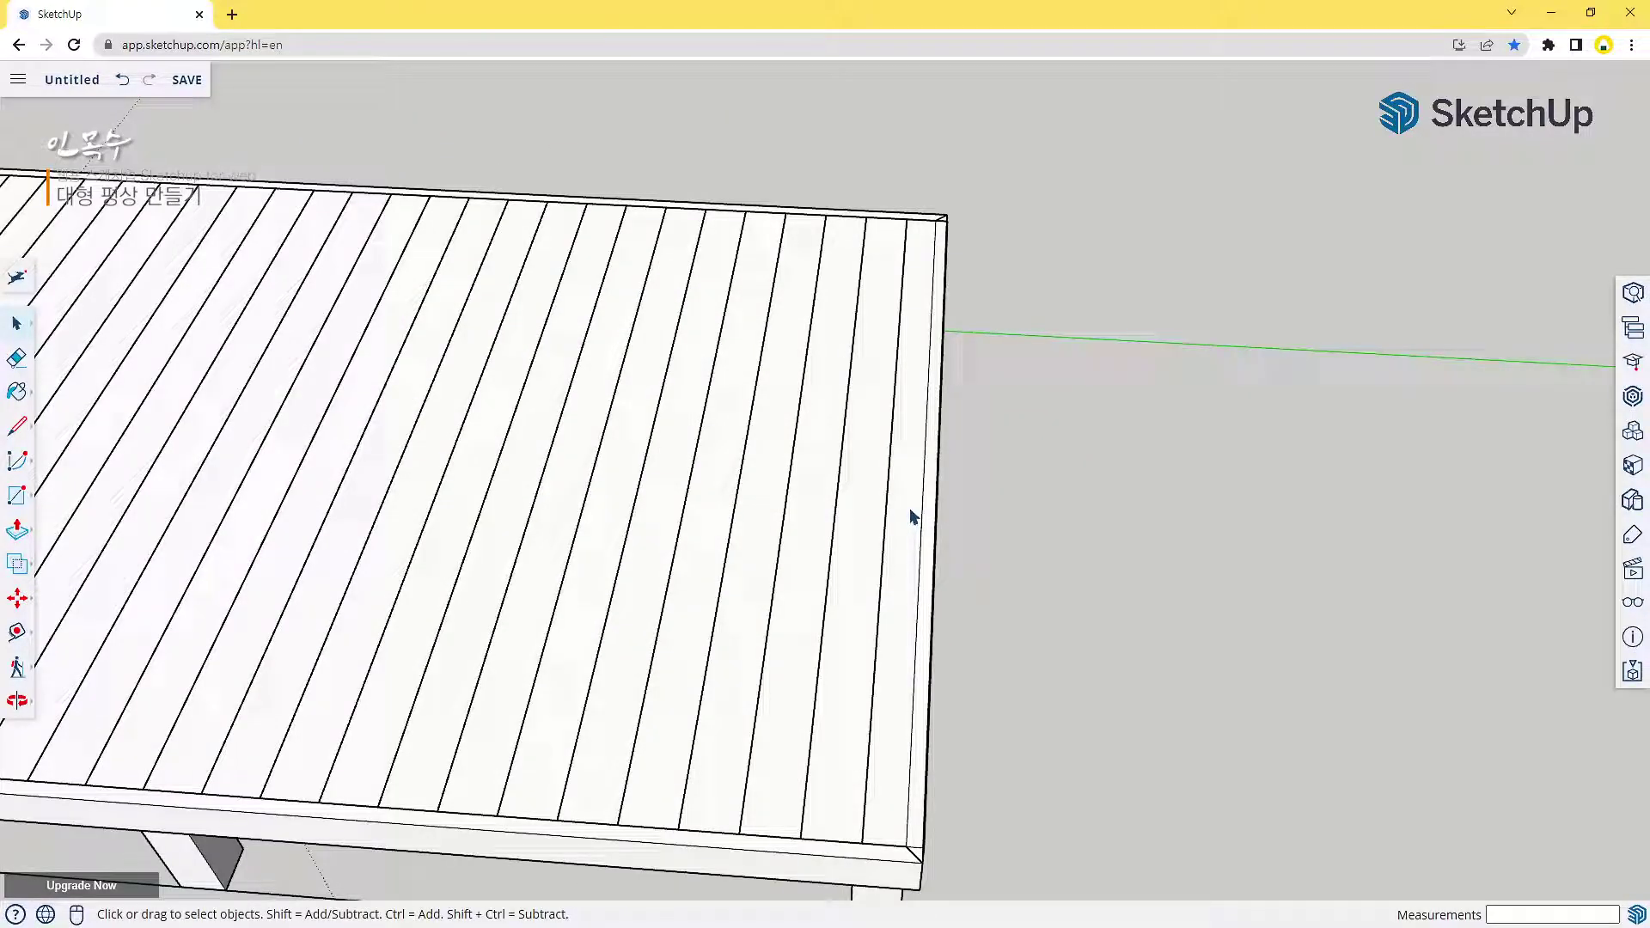
key("Delete")
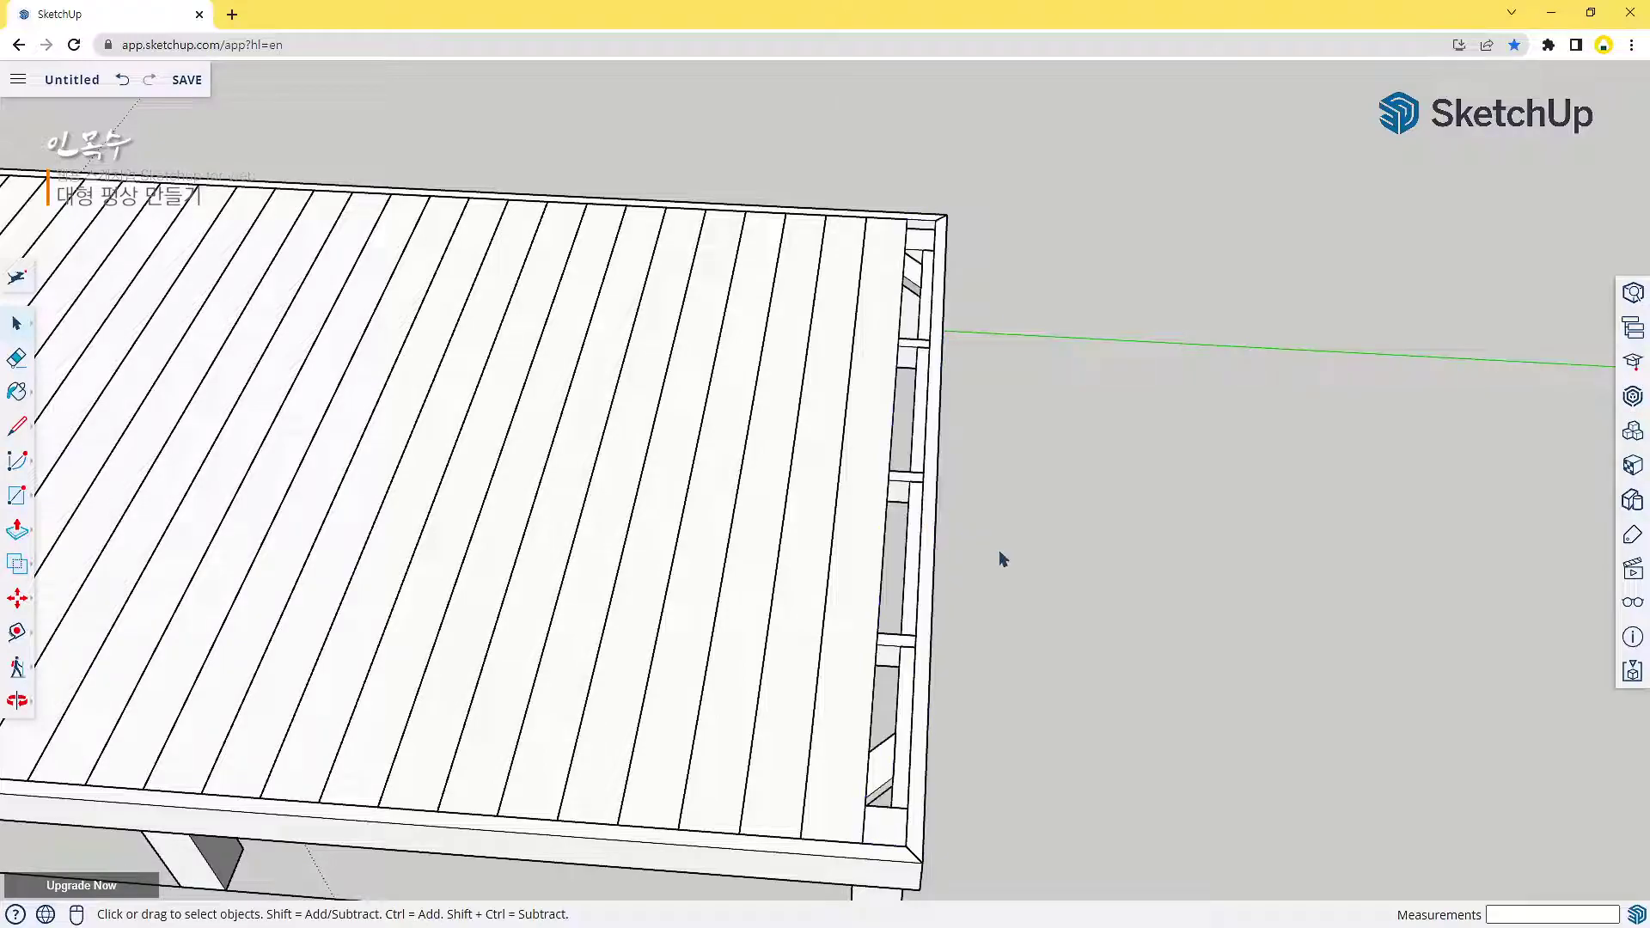
Measure the gap between the last deck board's edge and the far side rail's inner edge
scroll(992, 559, "up", 4)
middle_click_drag(846, 428, 895, 560)
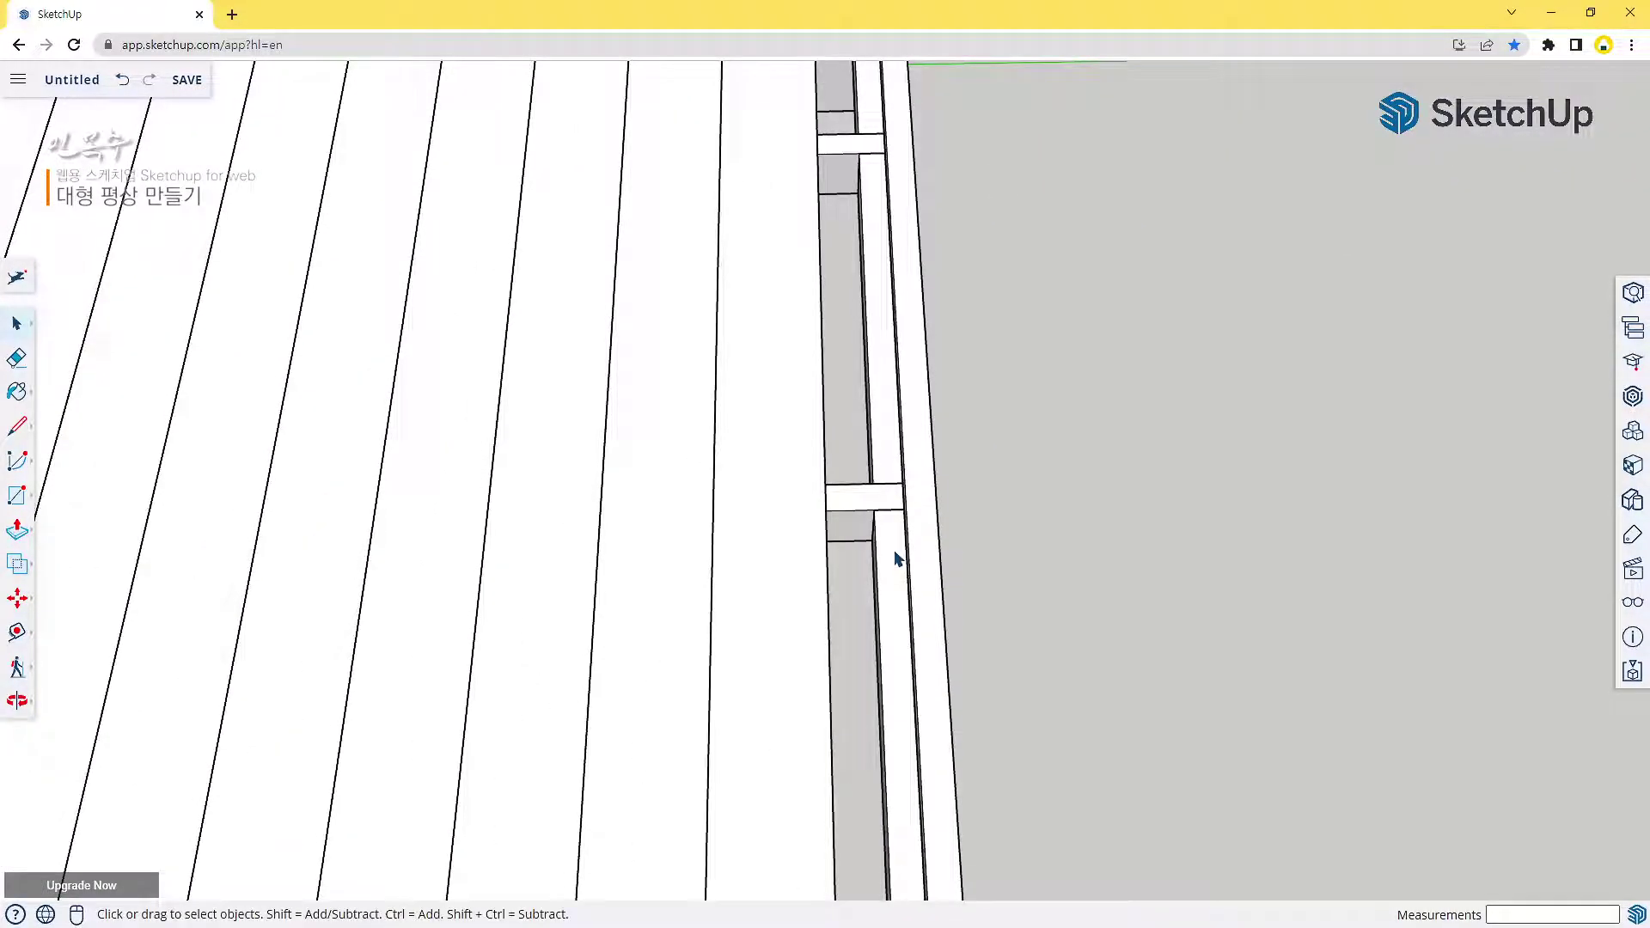
key("t")
left_click(820, 376)
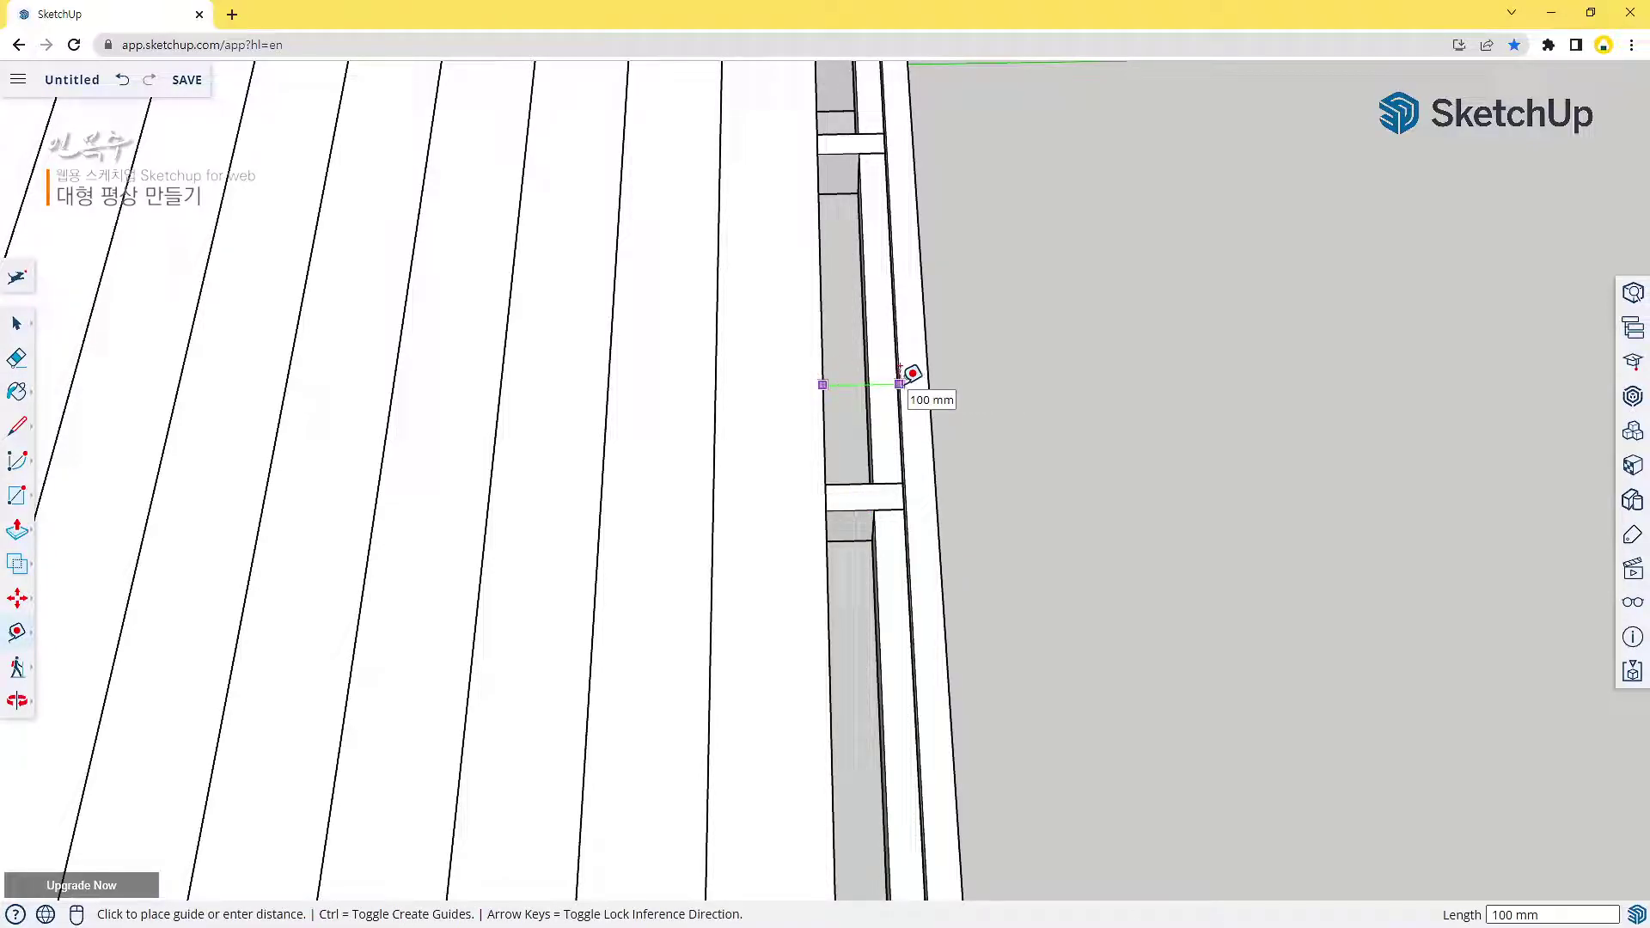
scroll(902, 378, "up", 4)
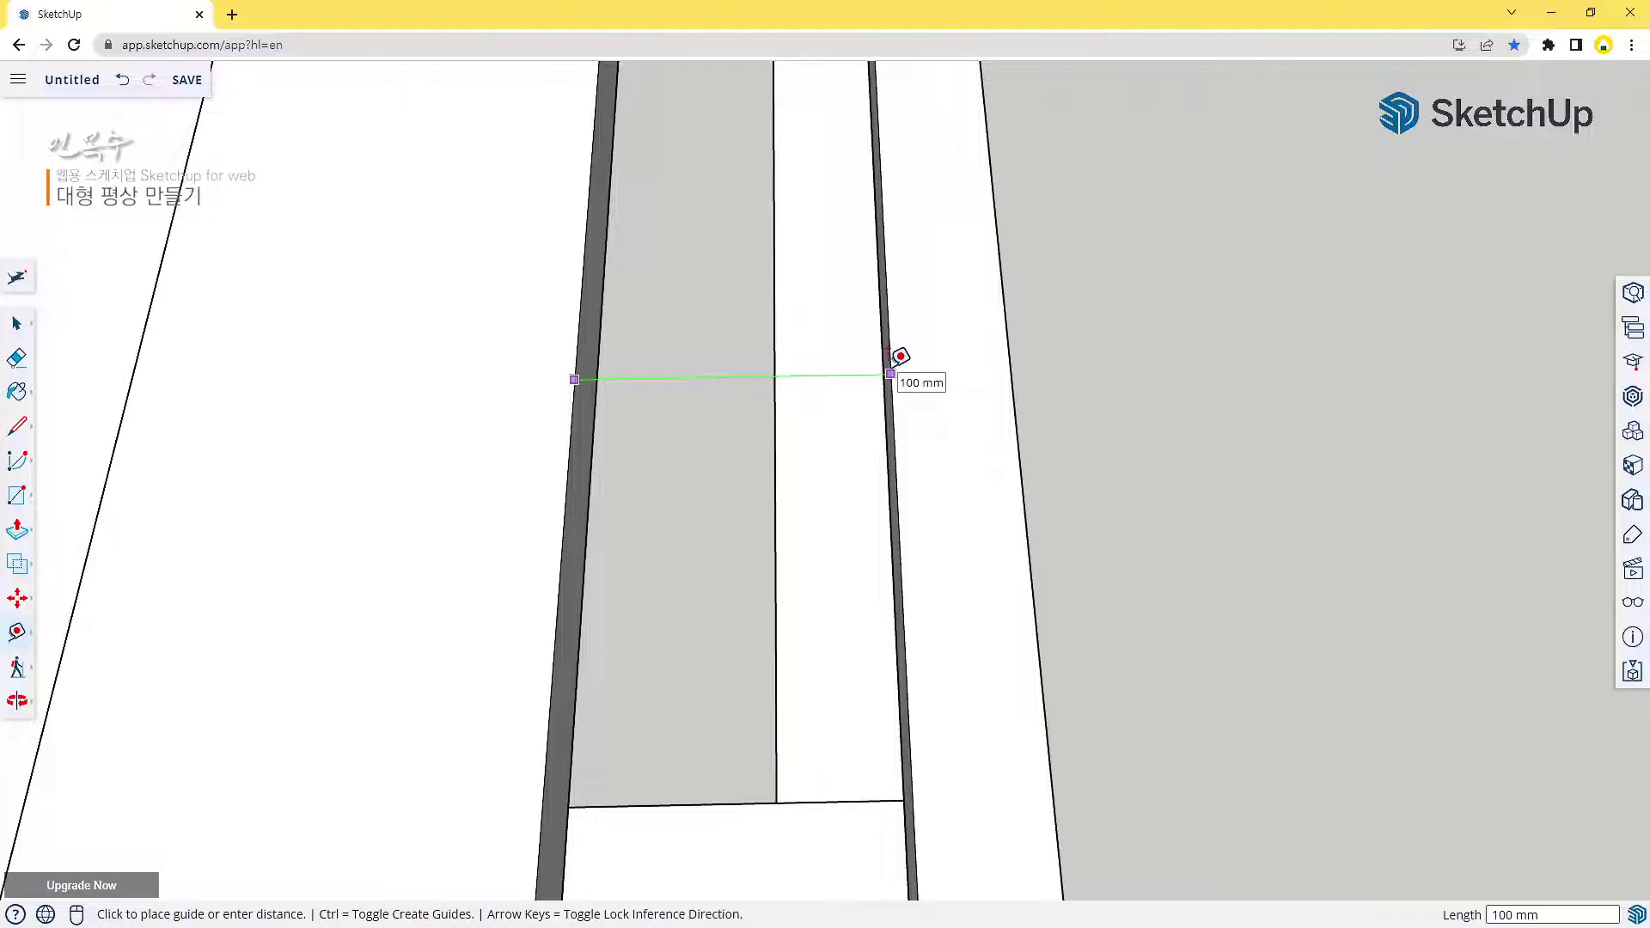
Switch to the Calculator, divide 100 by 24 to get the spacing per board, and return to SketchUp
scroll(890, 373, "down", 4)
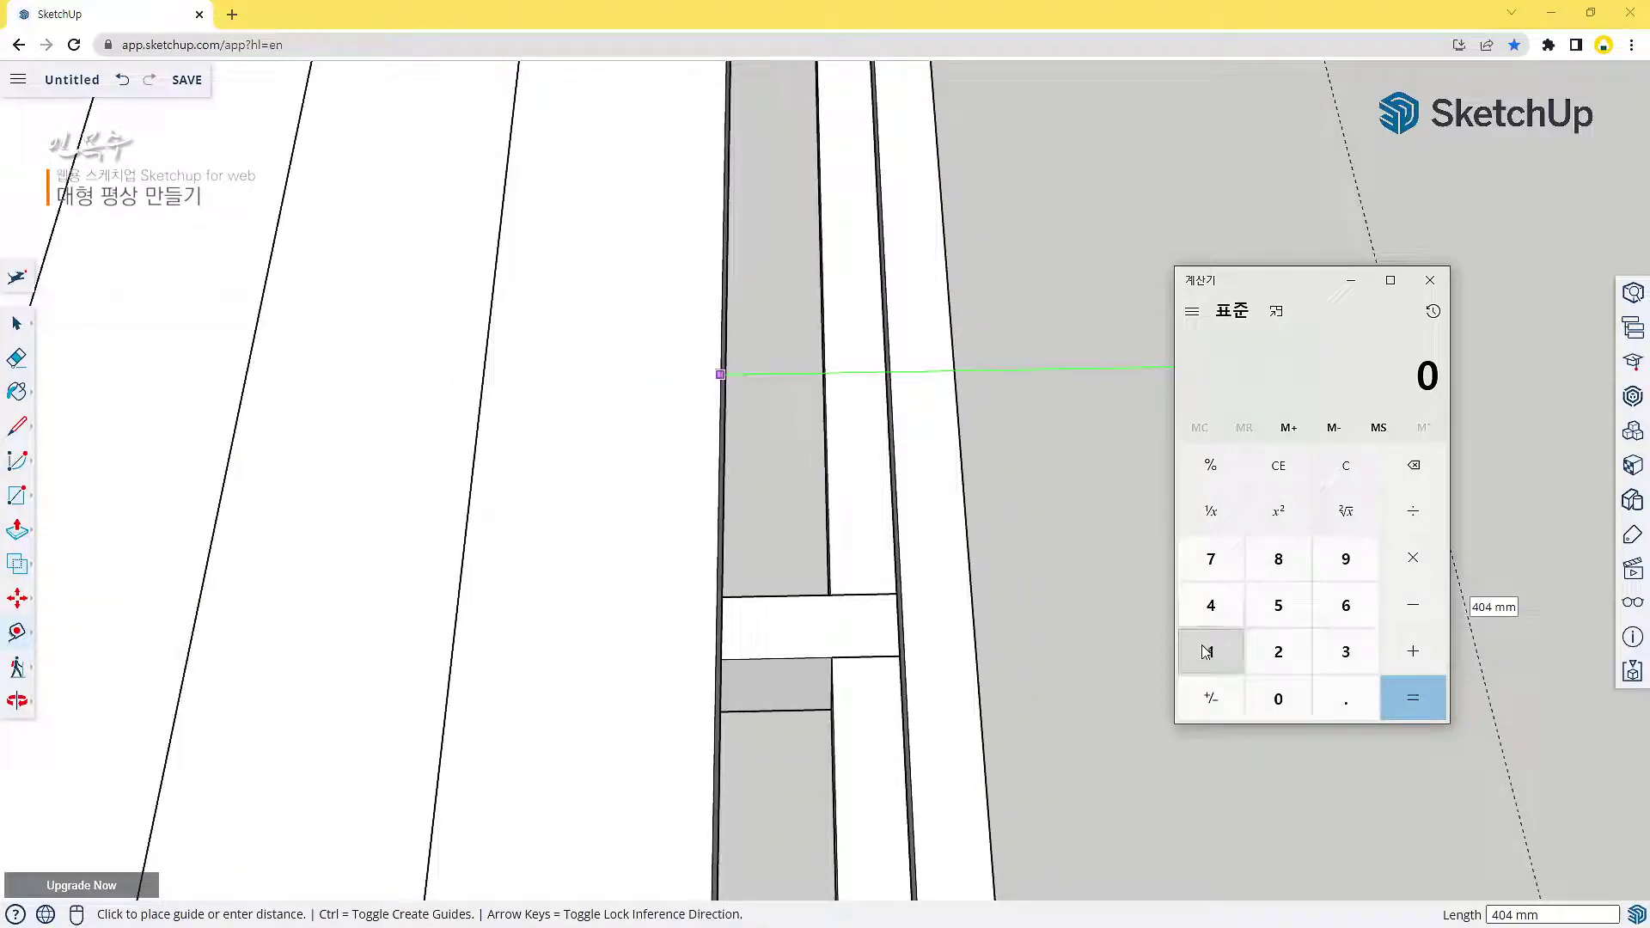
left_click(1212, 659)
left_click(1278, 696)
left_click(1278, 696)
left_click(1414, 523)
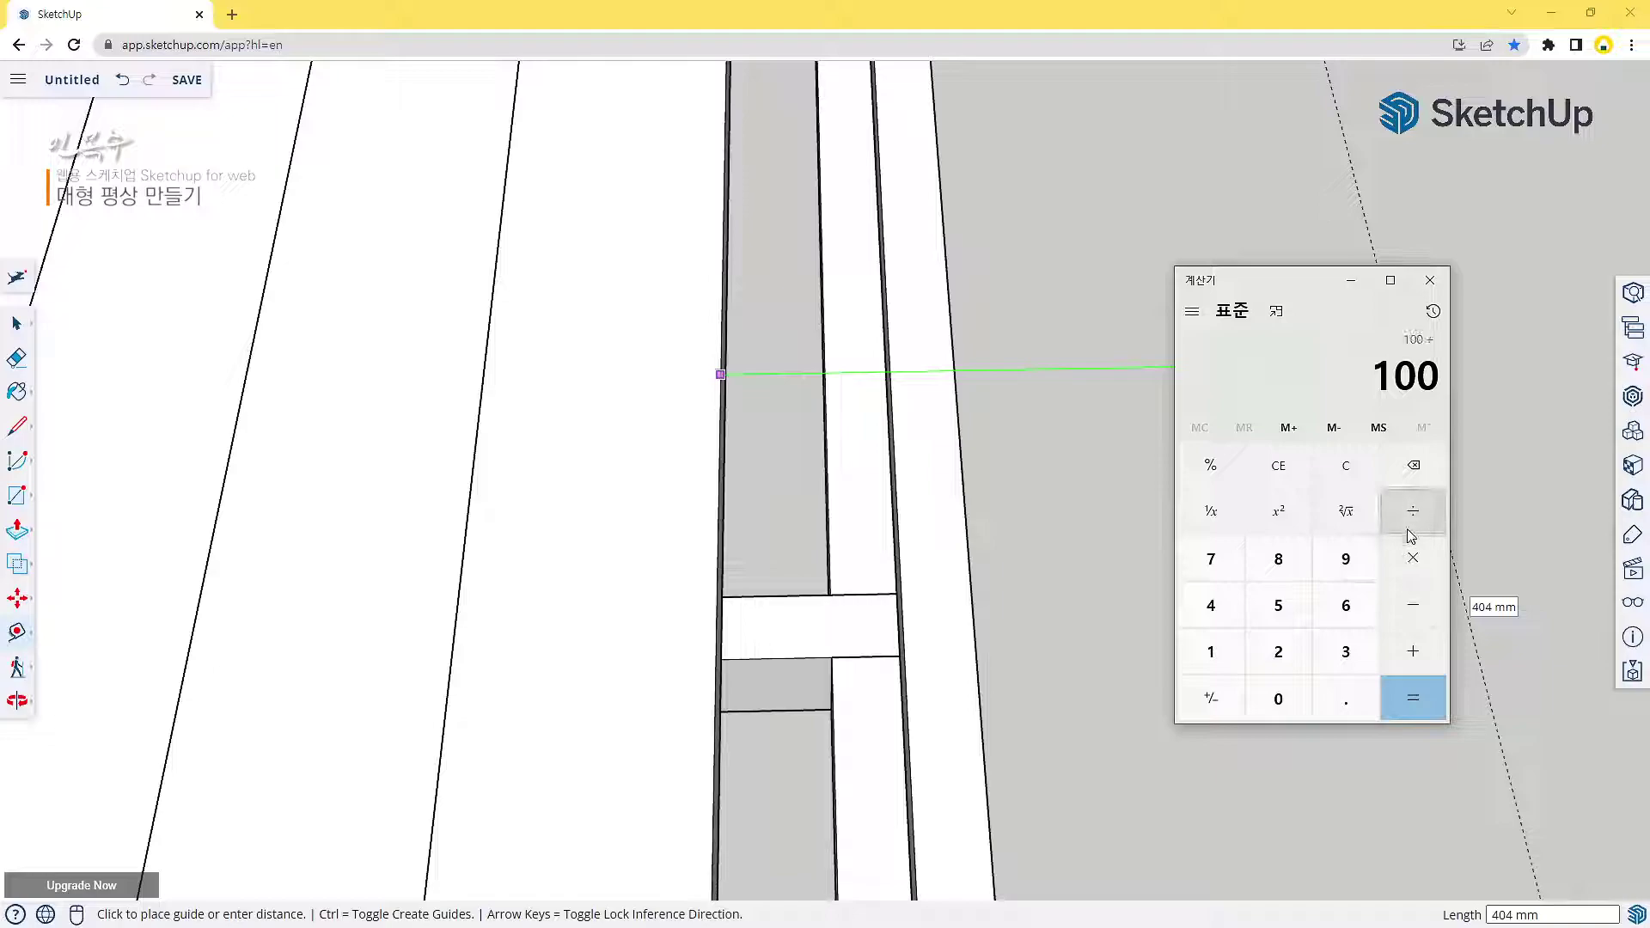
left_click(1278, 651)
left_click(1211, 605)
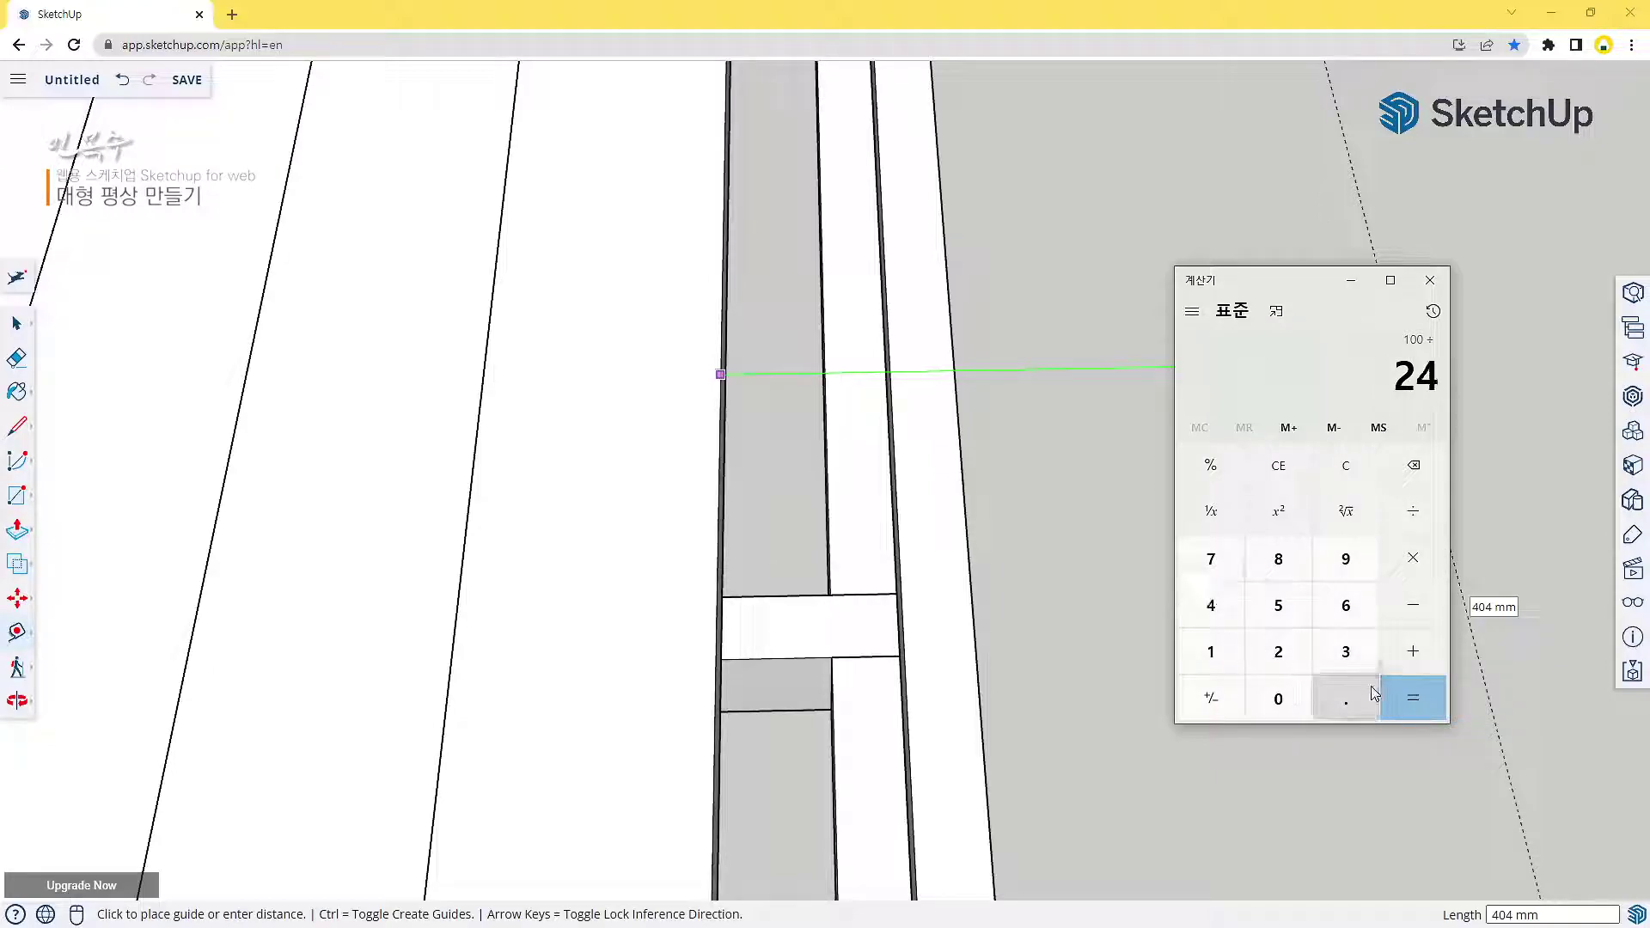
left_click(1411, 696)
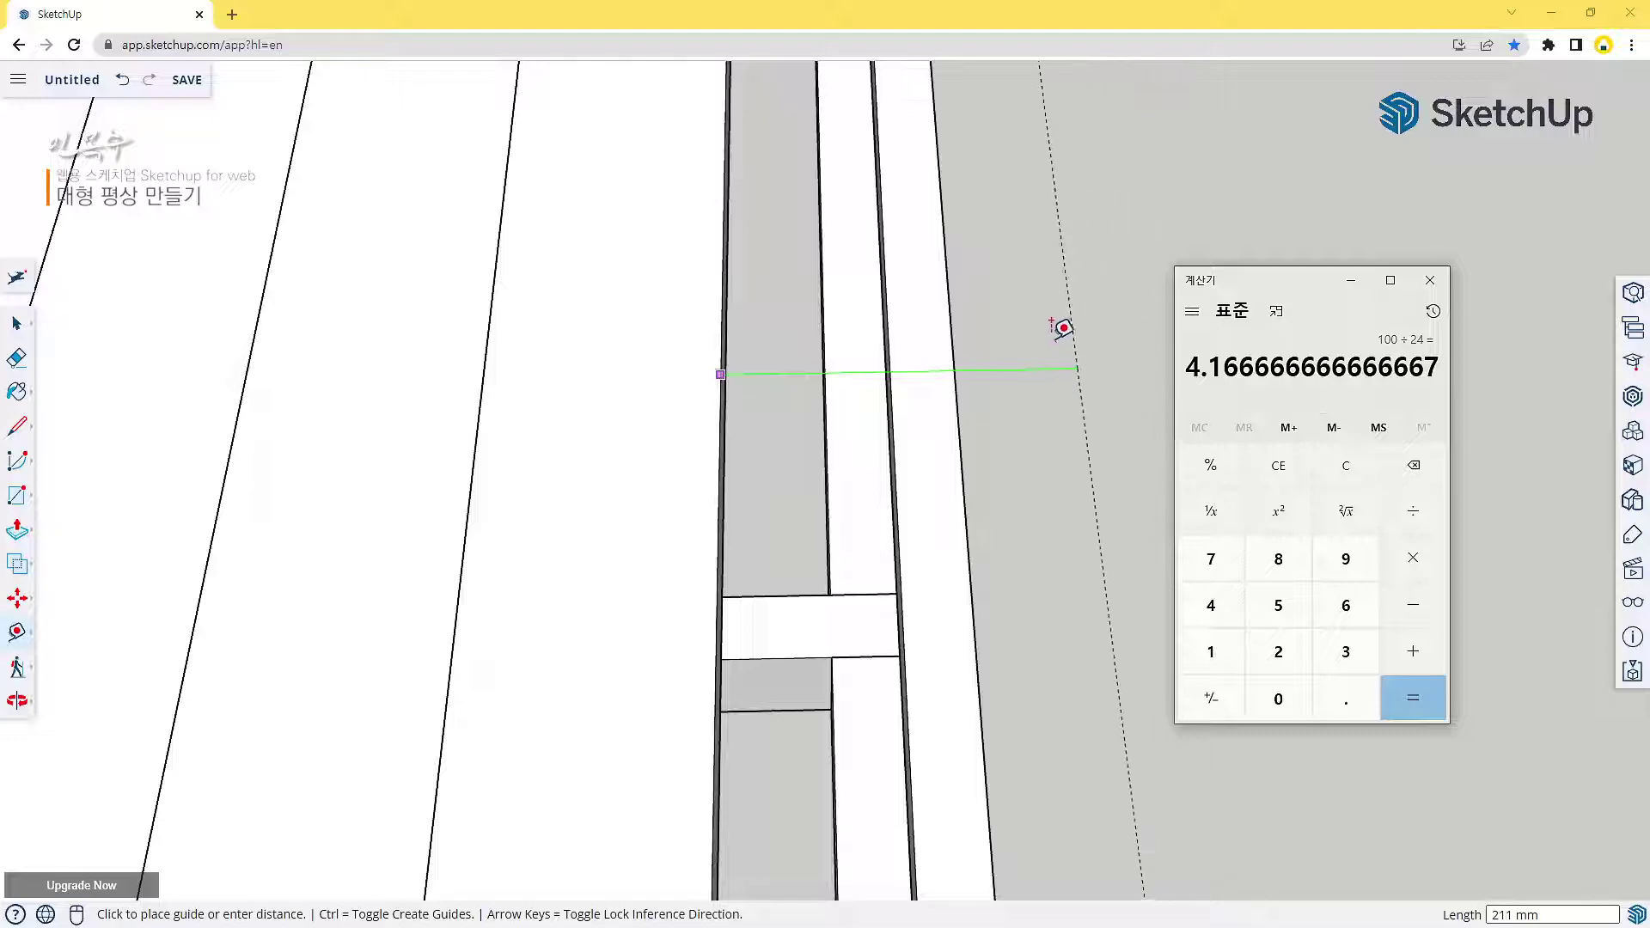
left_click(1114, 22)
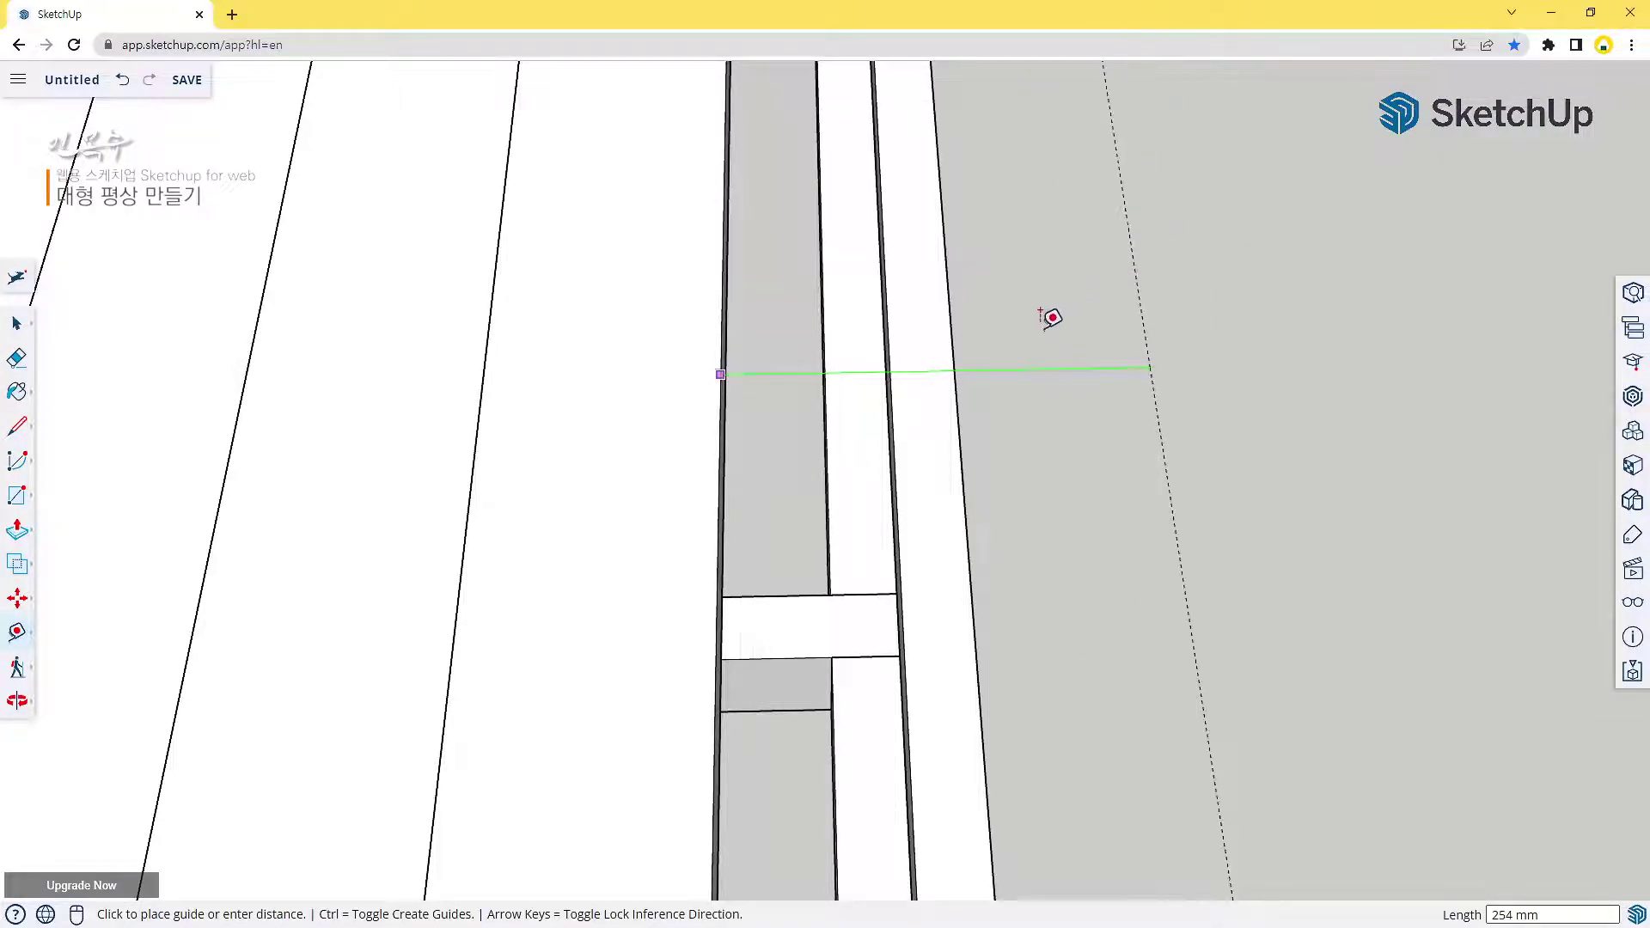
Cancel the measurement and undo the board deletions and copies back to the single first deck board
scroll(1050, 353, "down", 10)
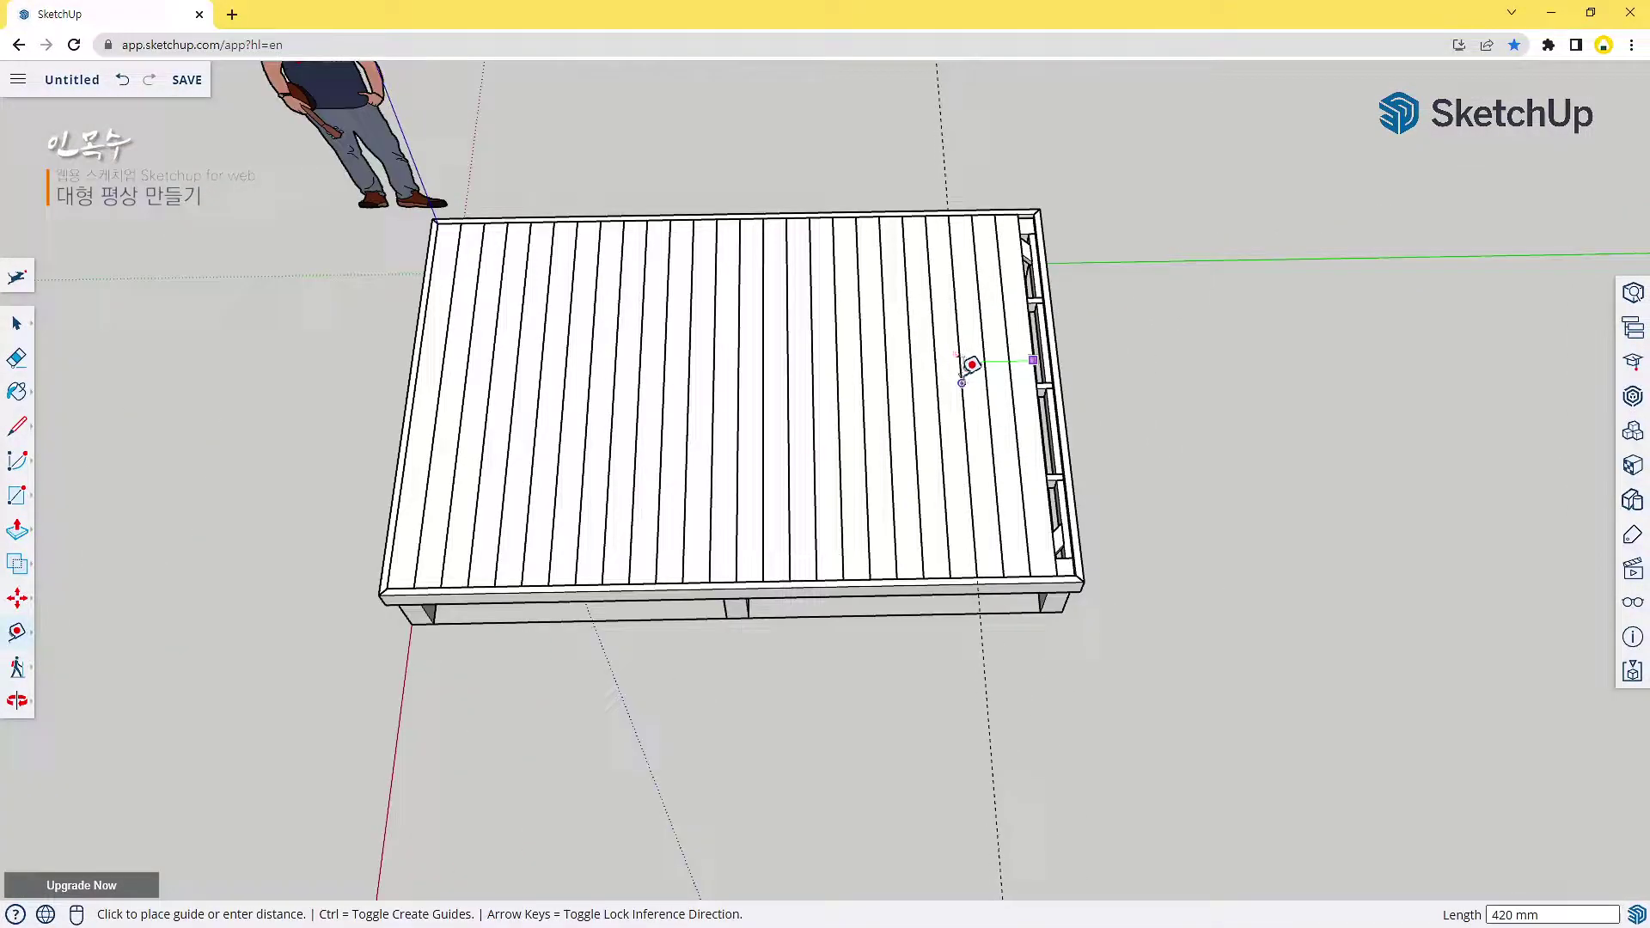
key("Escape")
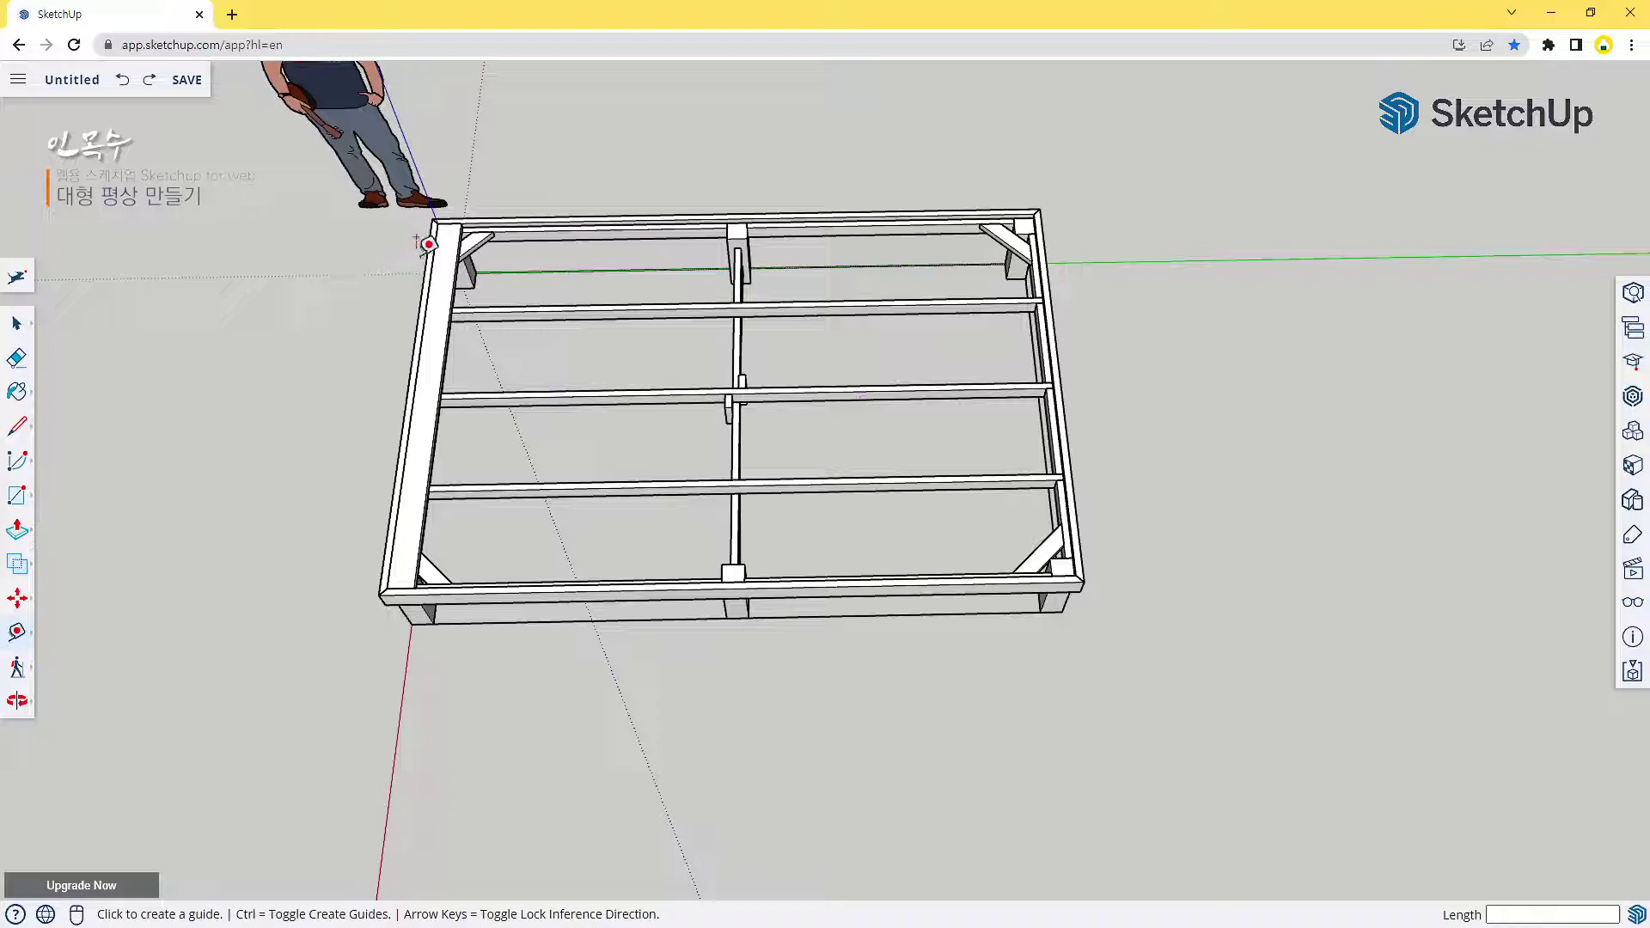
Place a guide line 4.17 mm from the first deck board's inner long edge
scroll(425, 246, "up", 5)
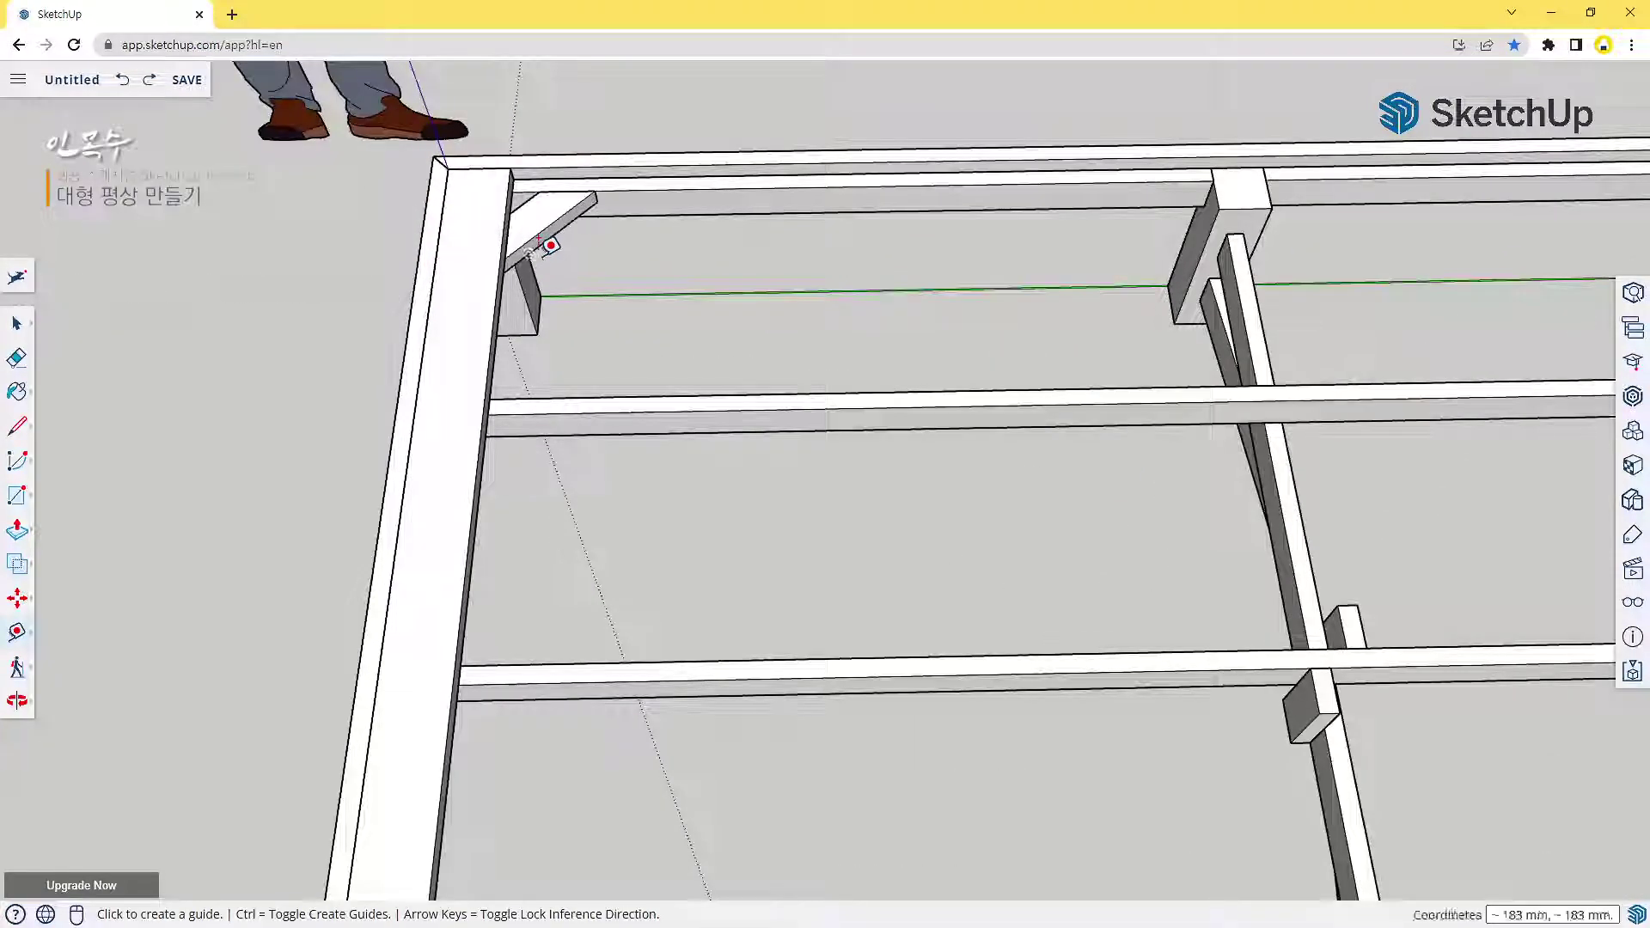
scroll(540, 242, "up", 2)
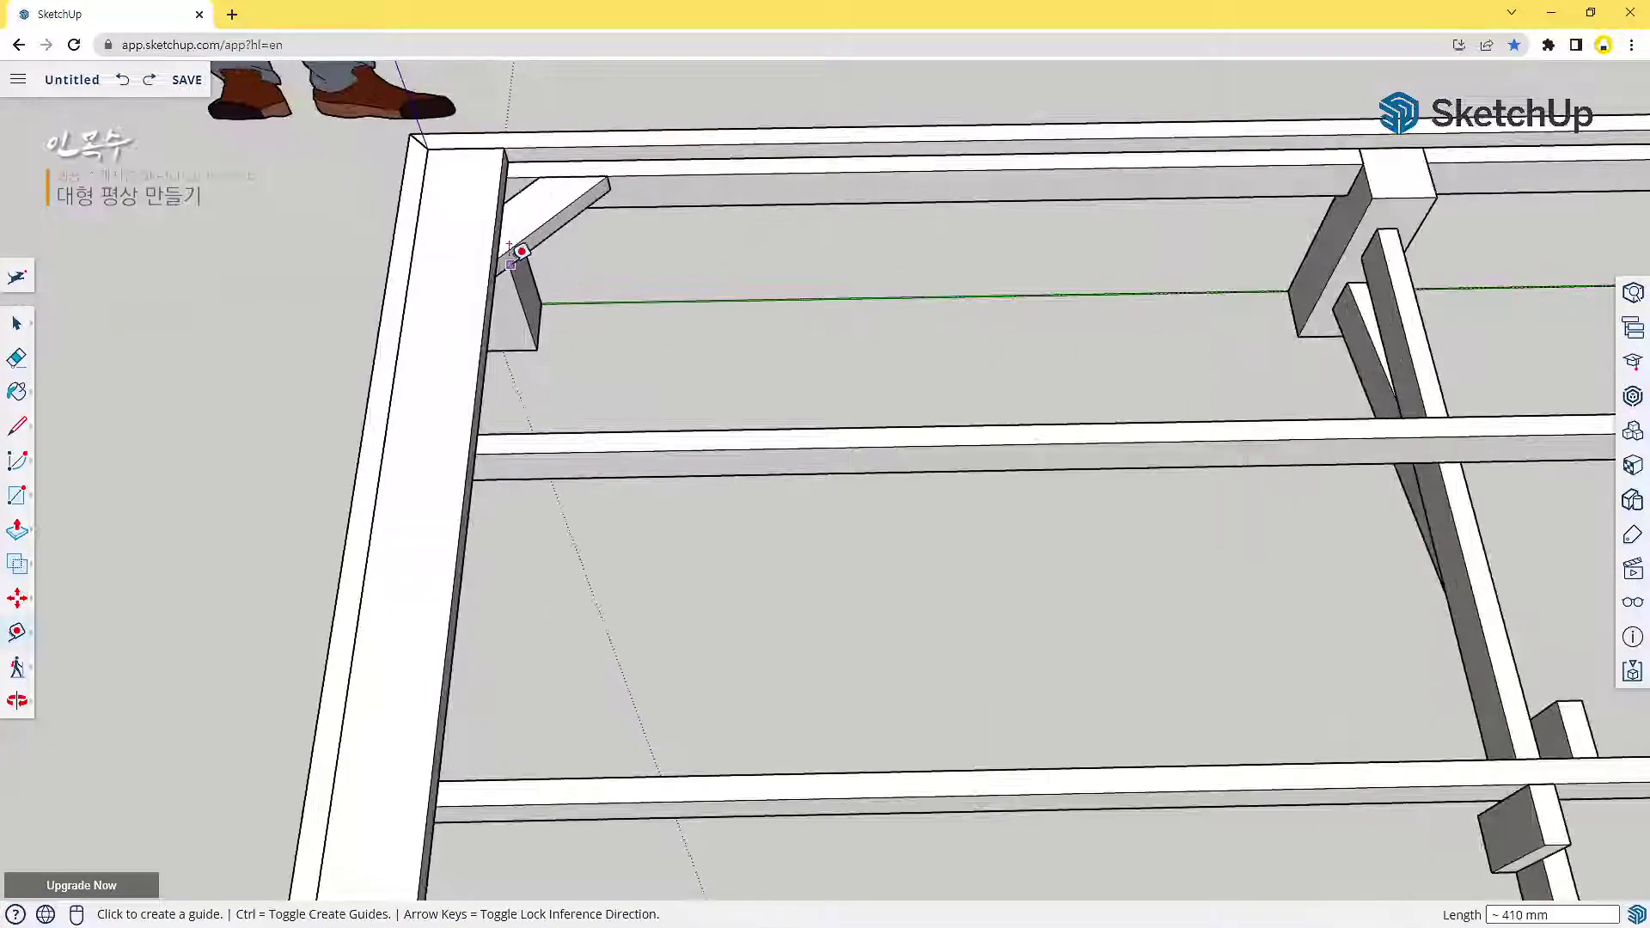
scroll(428, 217, "up", 1)
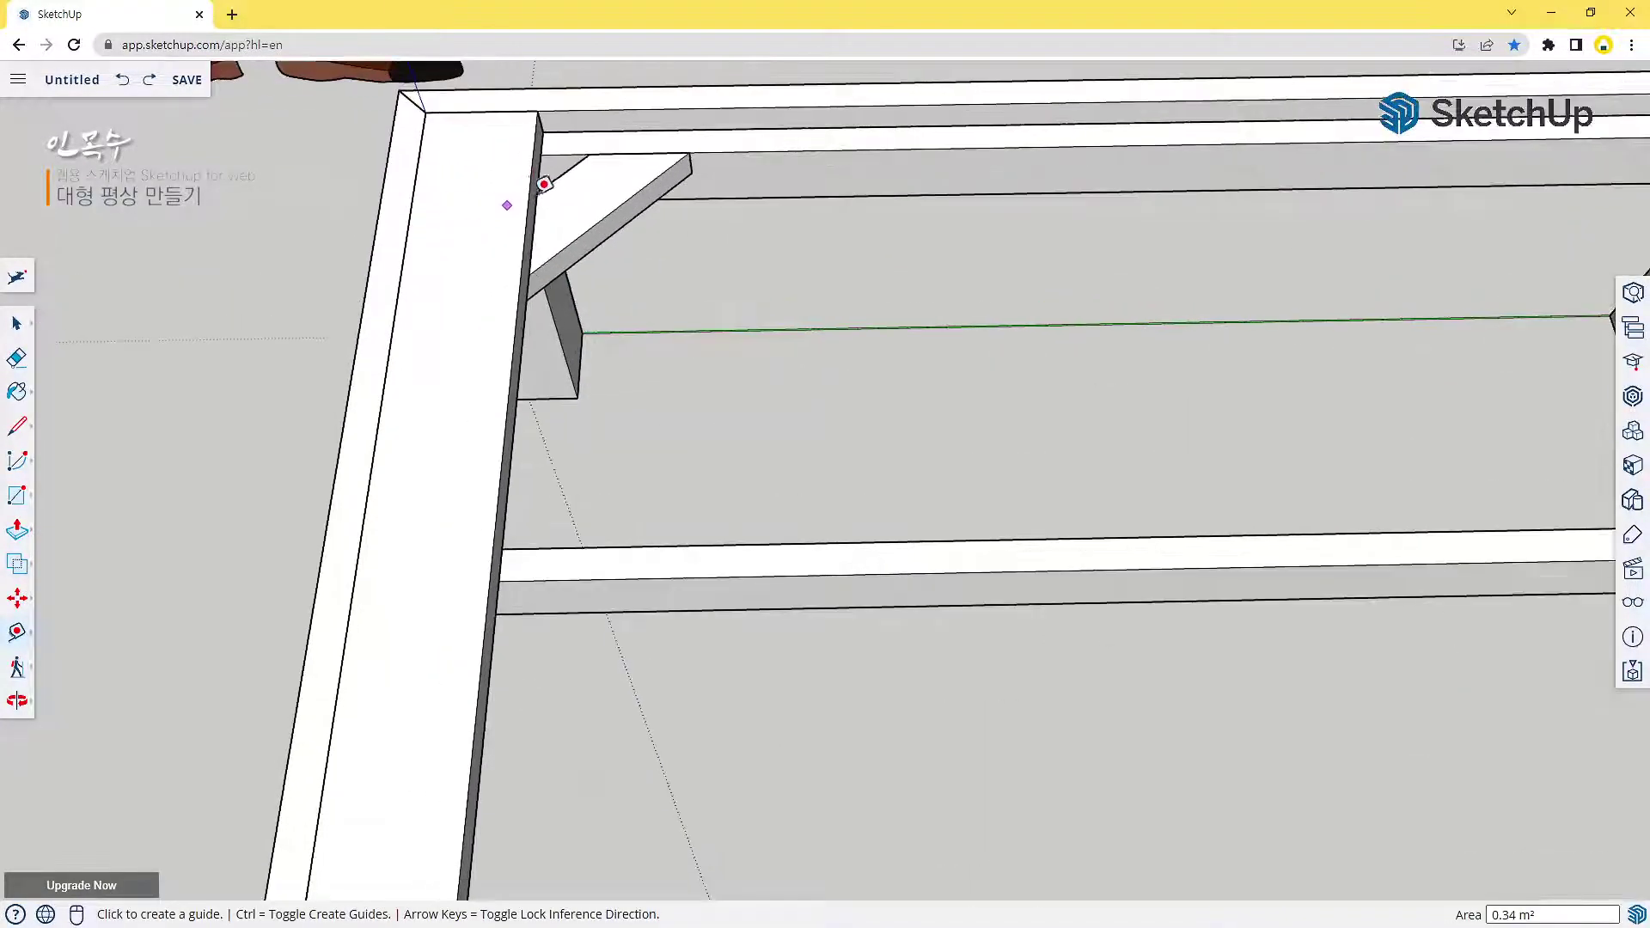
left_click(554, 169)
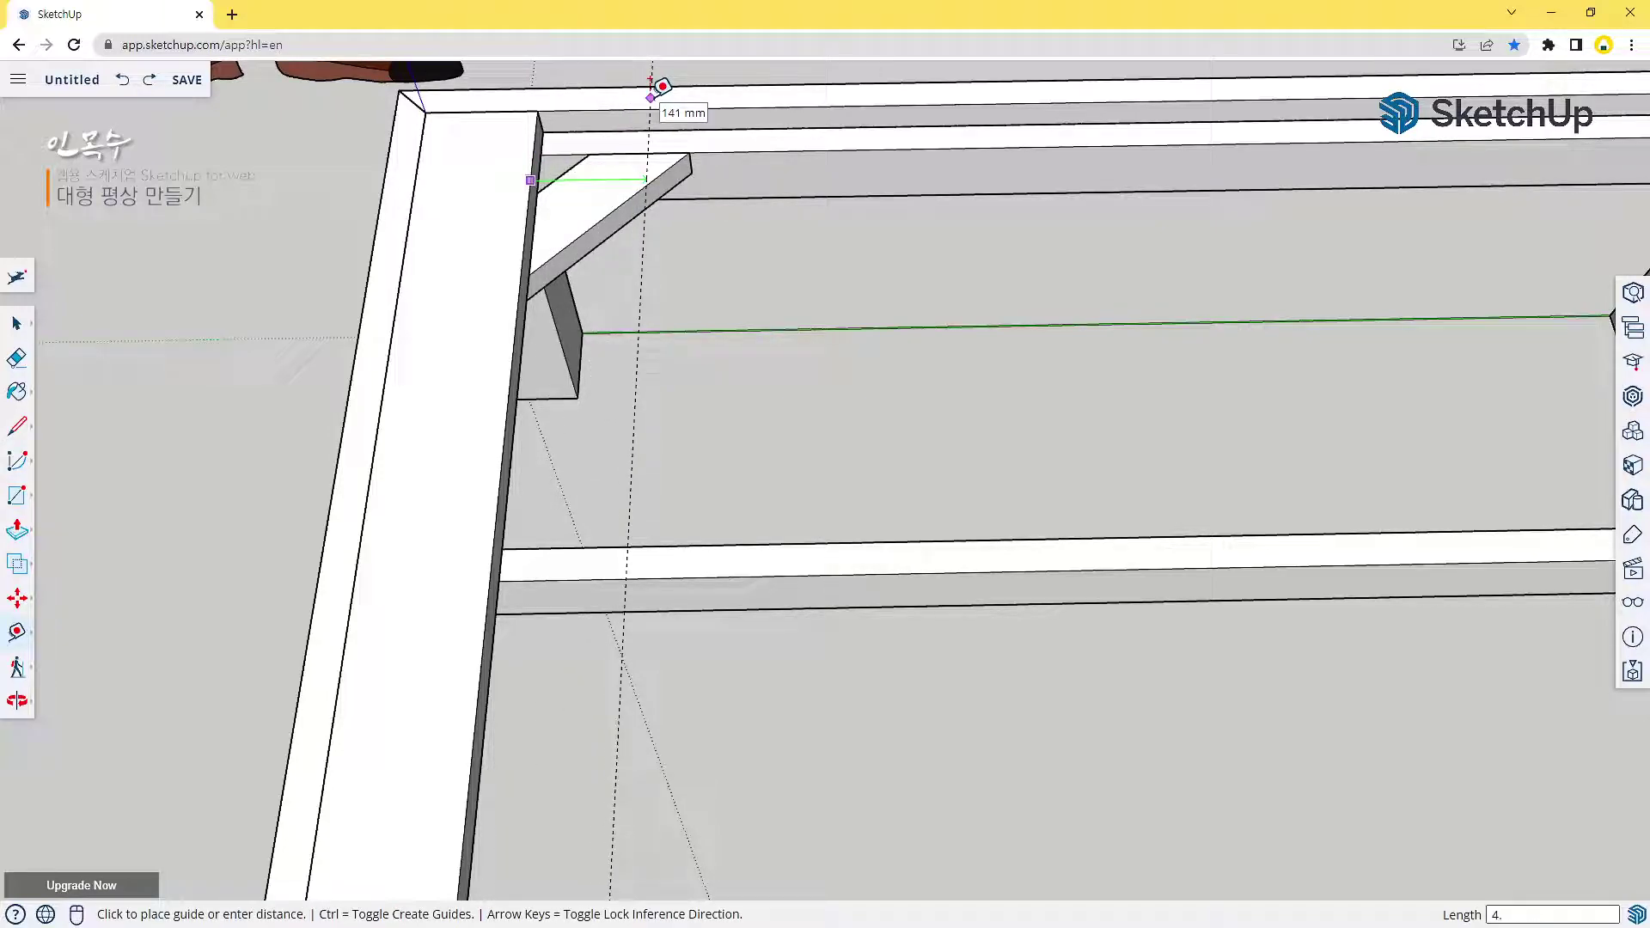
key("Return")
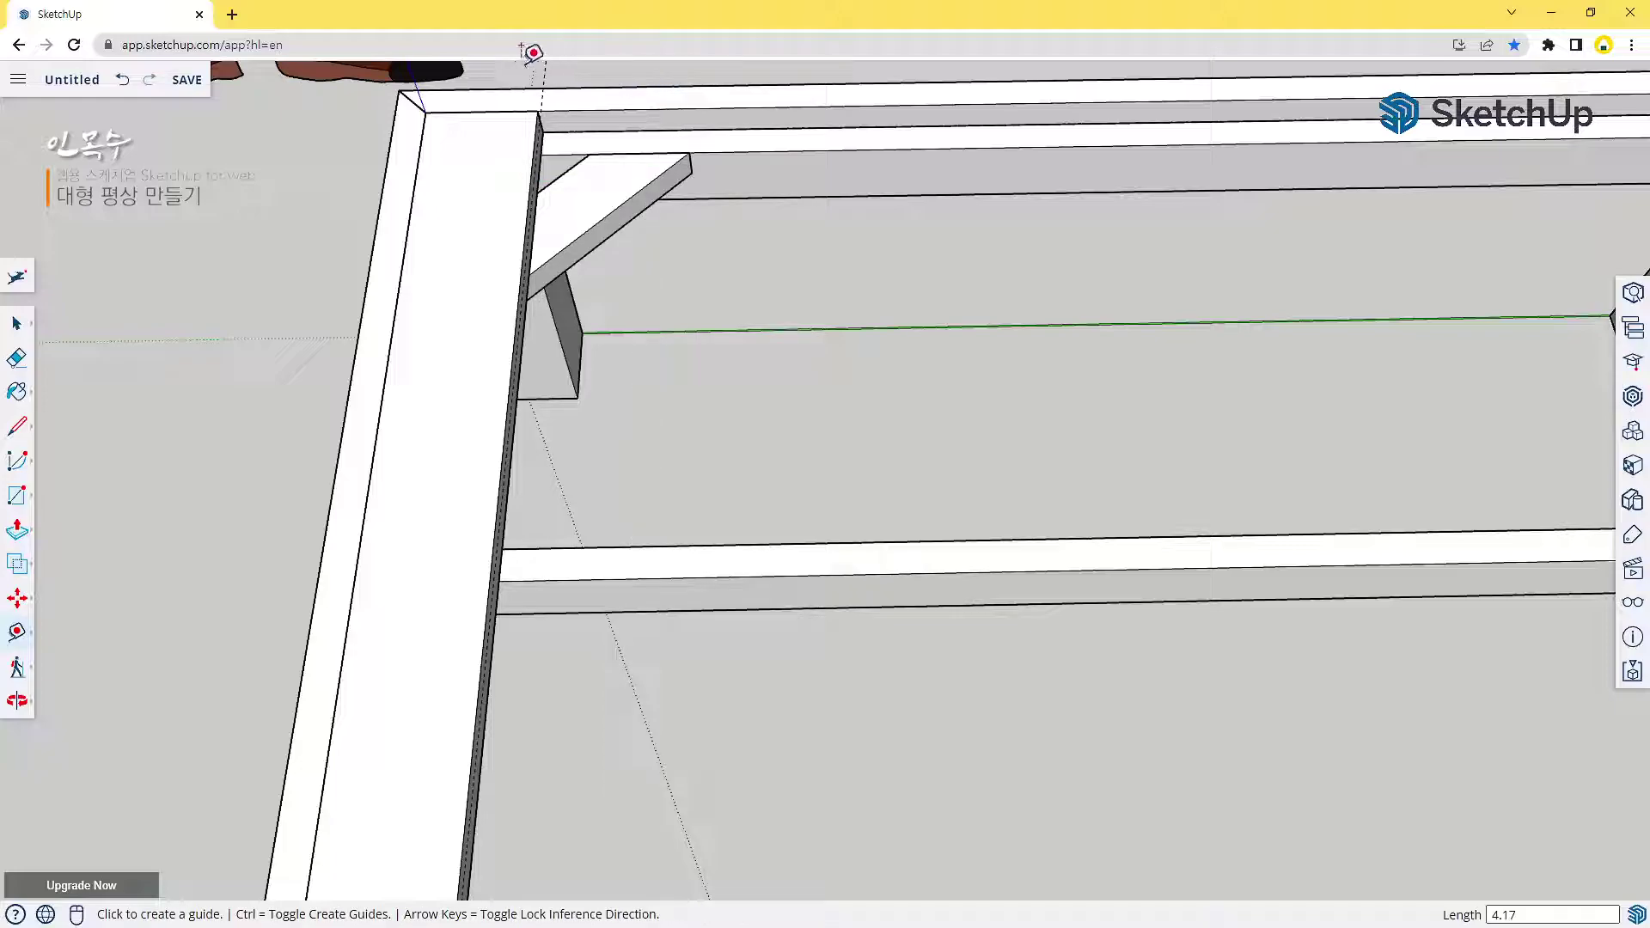
Copy the first deck board to the 4.17 mm guide line and repeat the copy across the frame to the far side rail
scroll(511, 110, "up", 3)
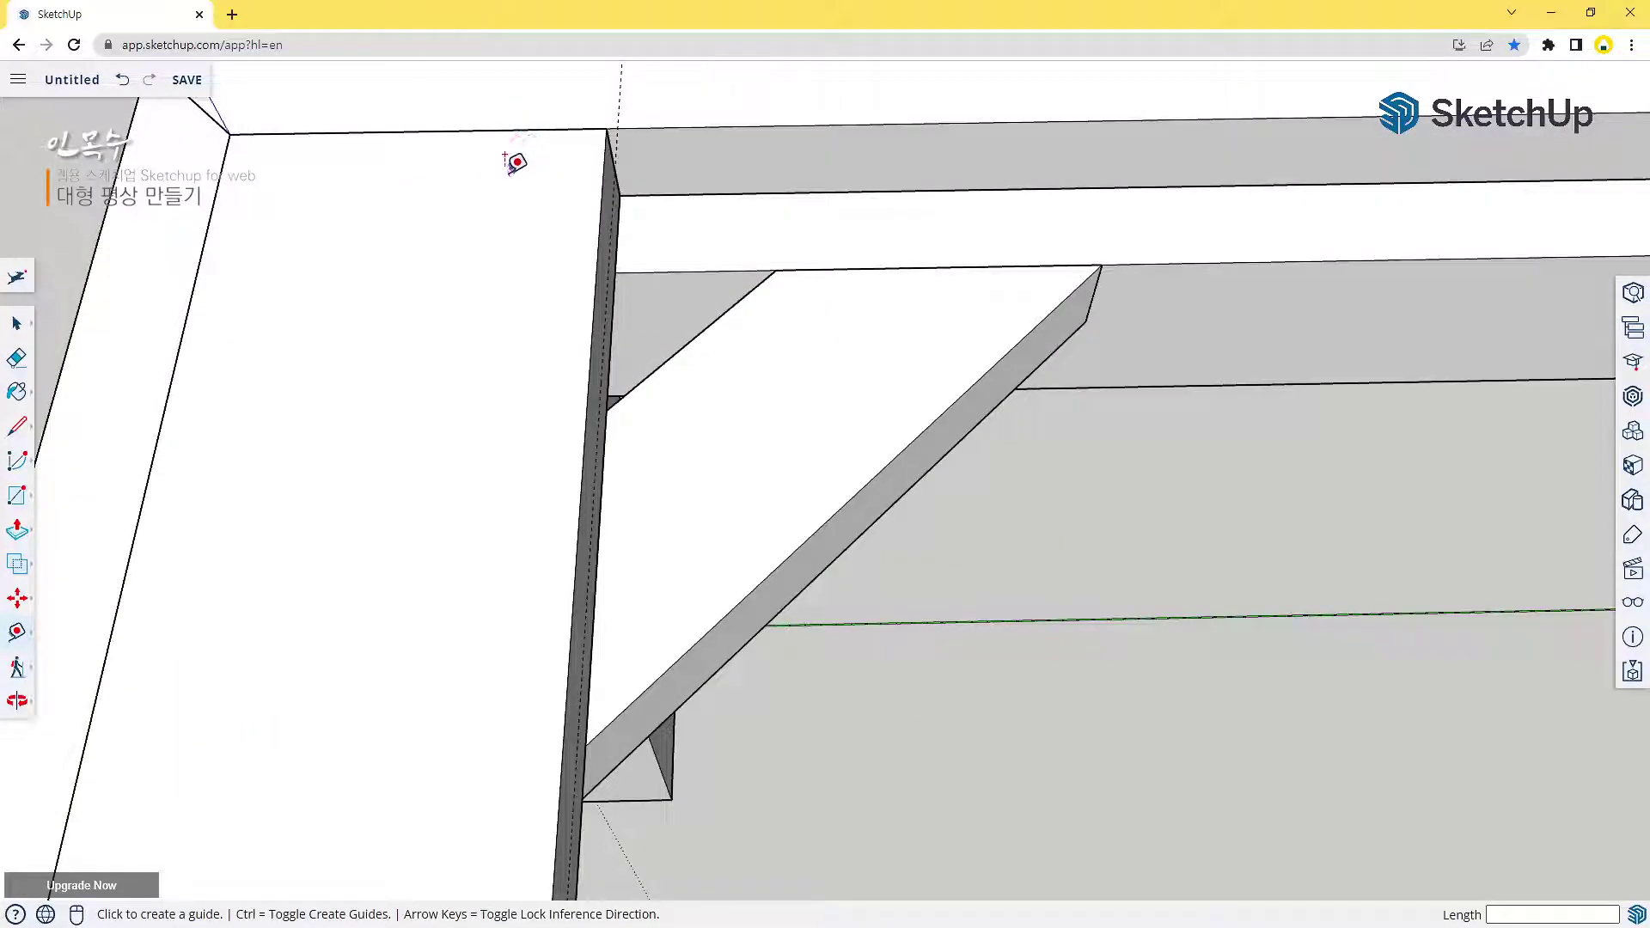
key("space")
left_click(436, 277)
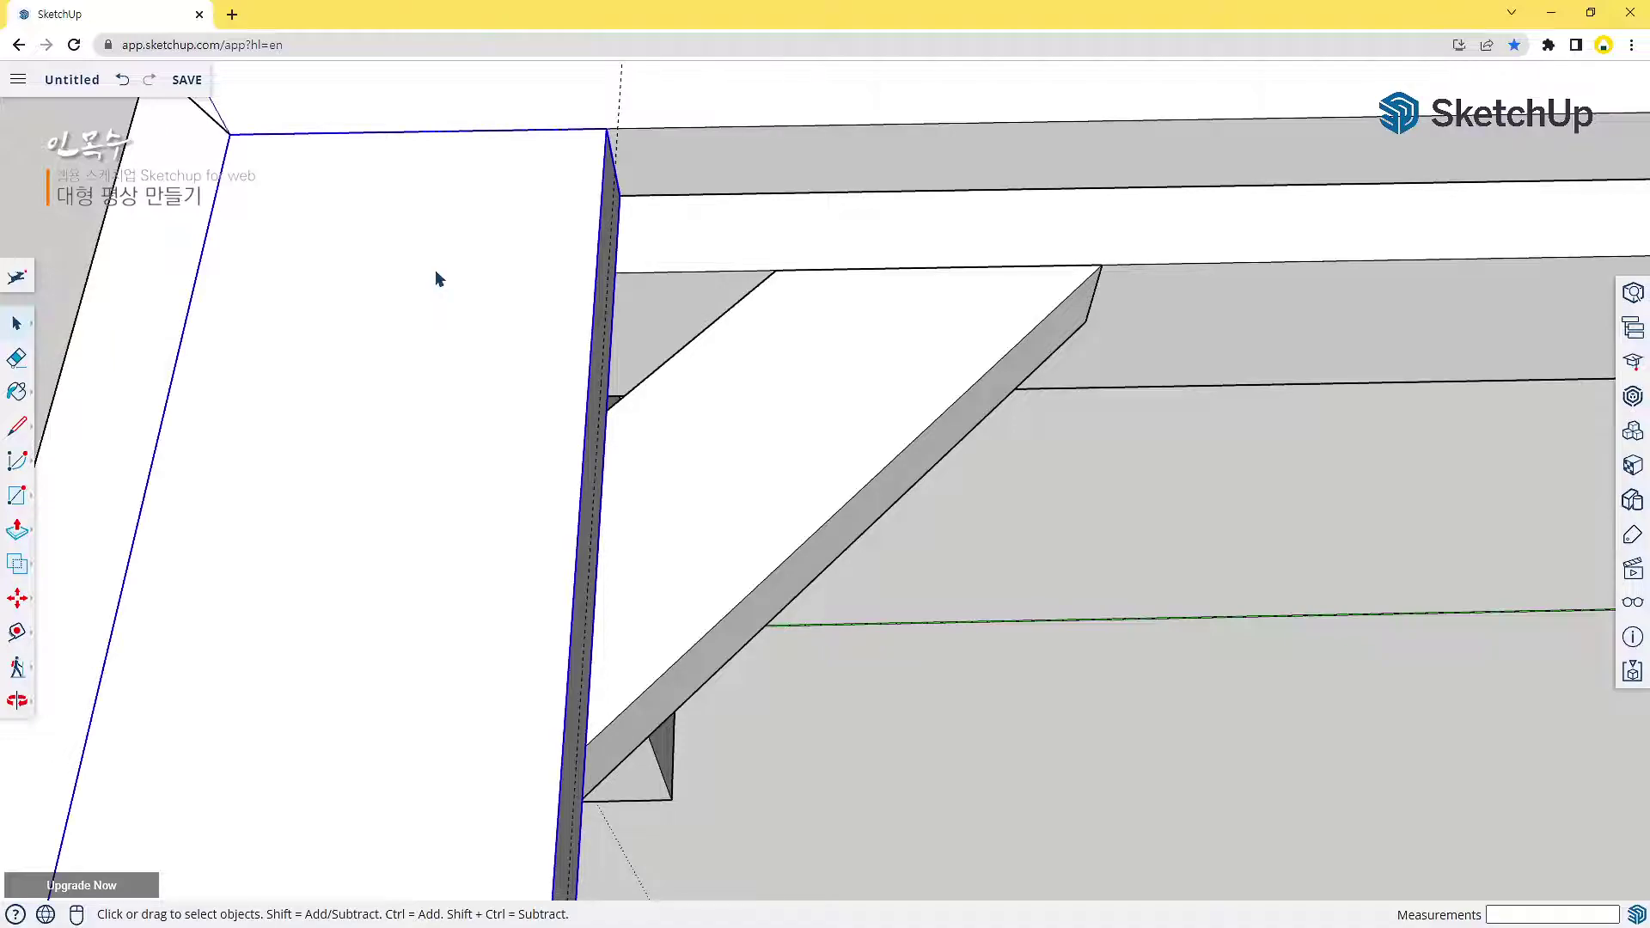
key("m")
key("ctrl")
left_click(230, 134)
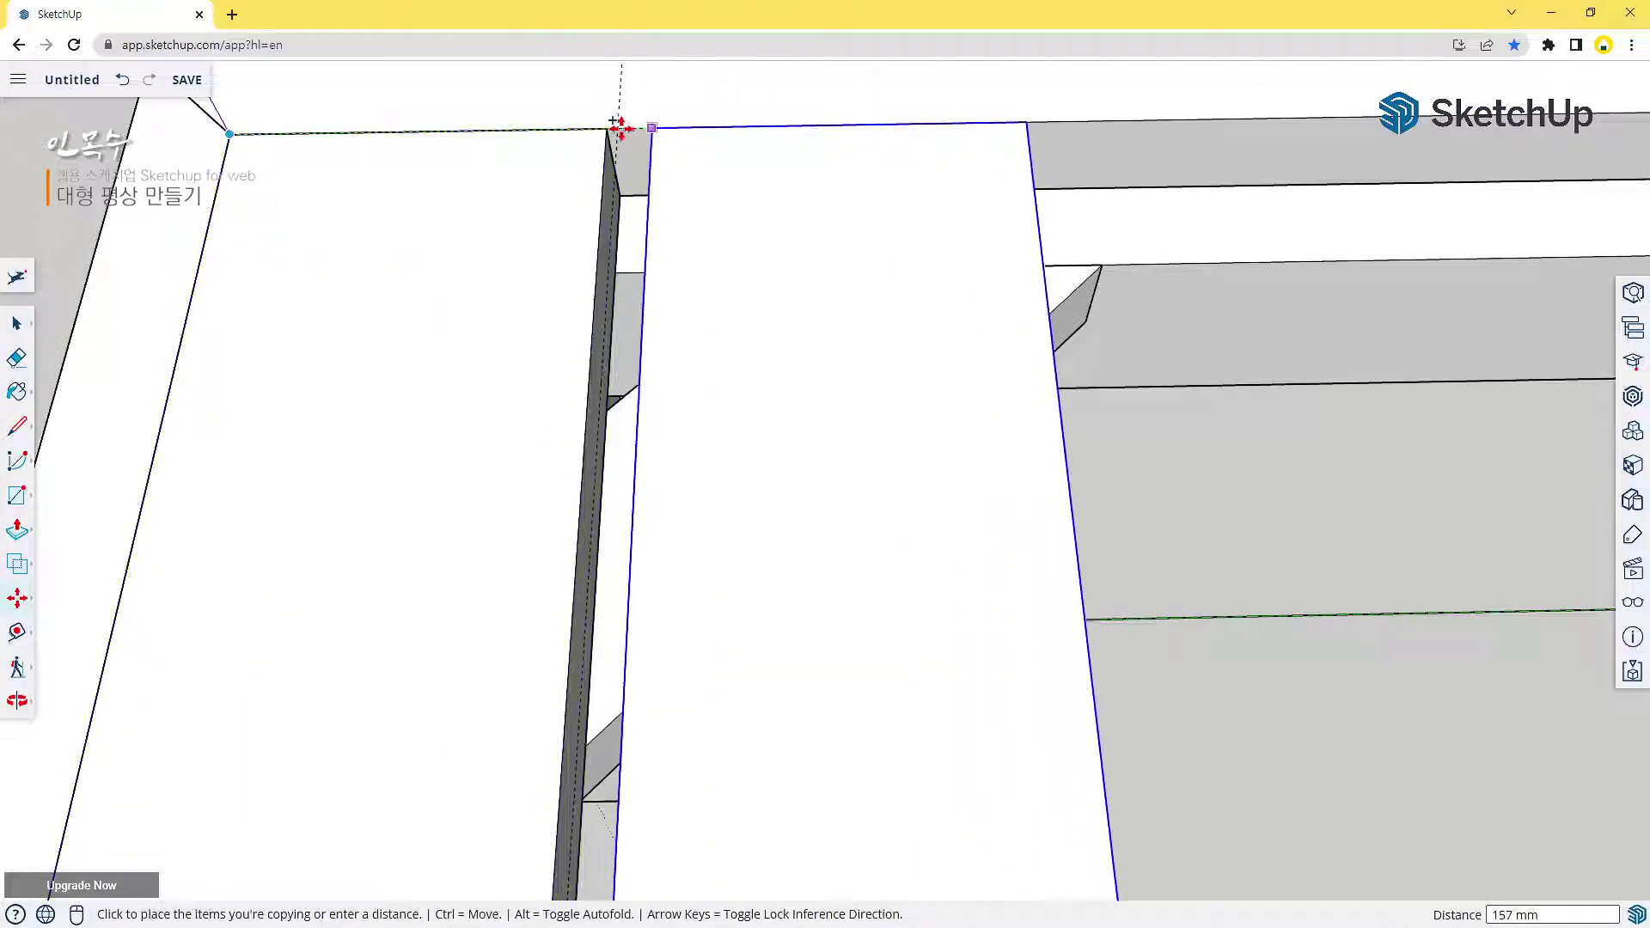
left_click(619, 129)
scroll(851, 313, "down", 3)
scroll(846, 325, "down", 5)
middle_click_drag(1057, 524, 699, 373, "shift")
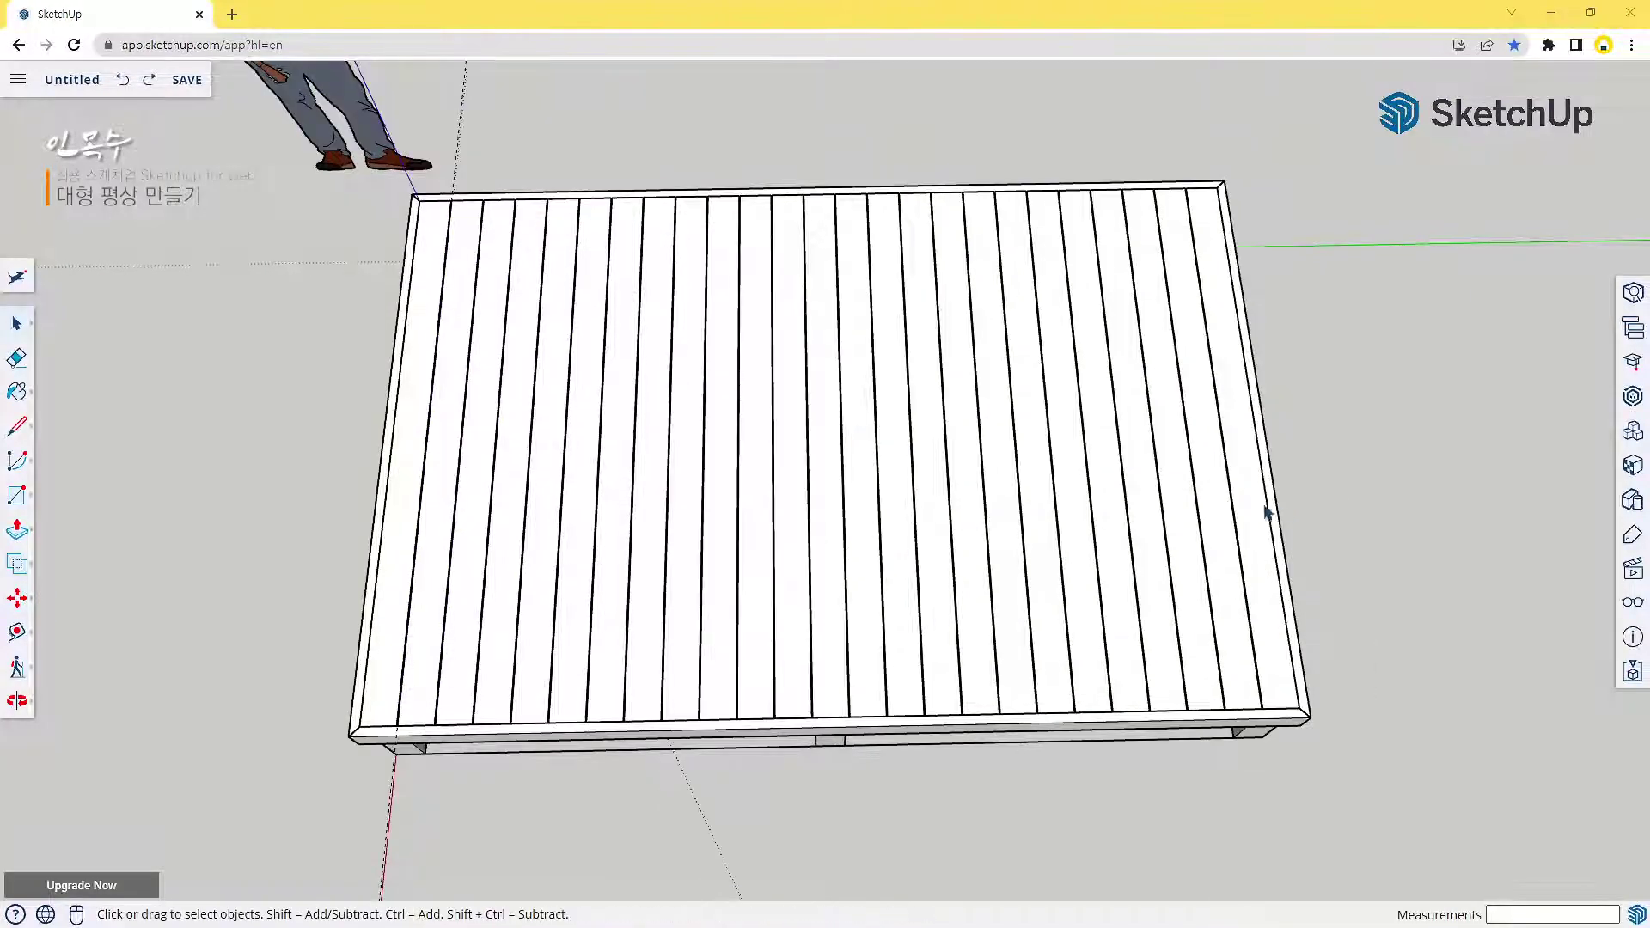
Make the last deck board beside the far side rail a unique component
left_click(1242, 463)
right_click(1244, 453)
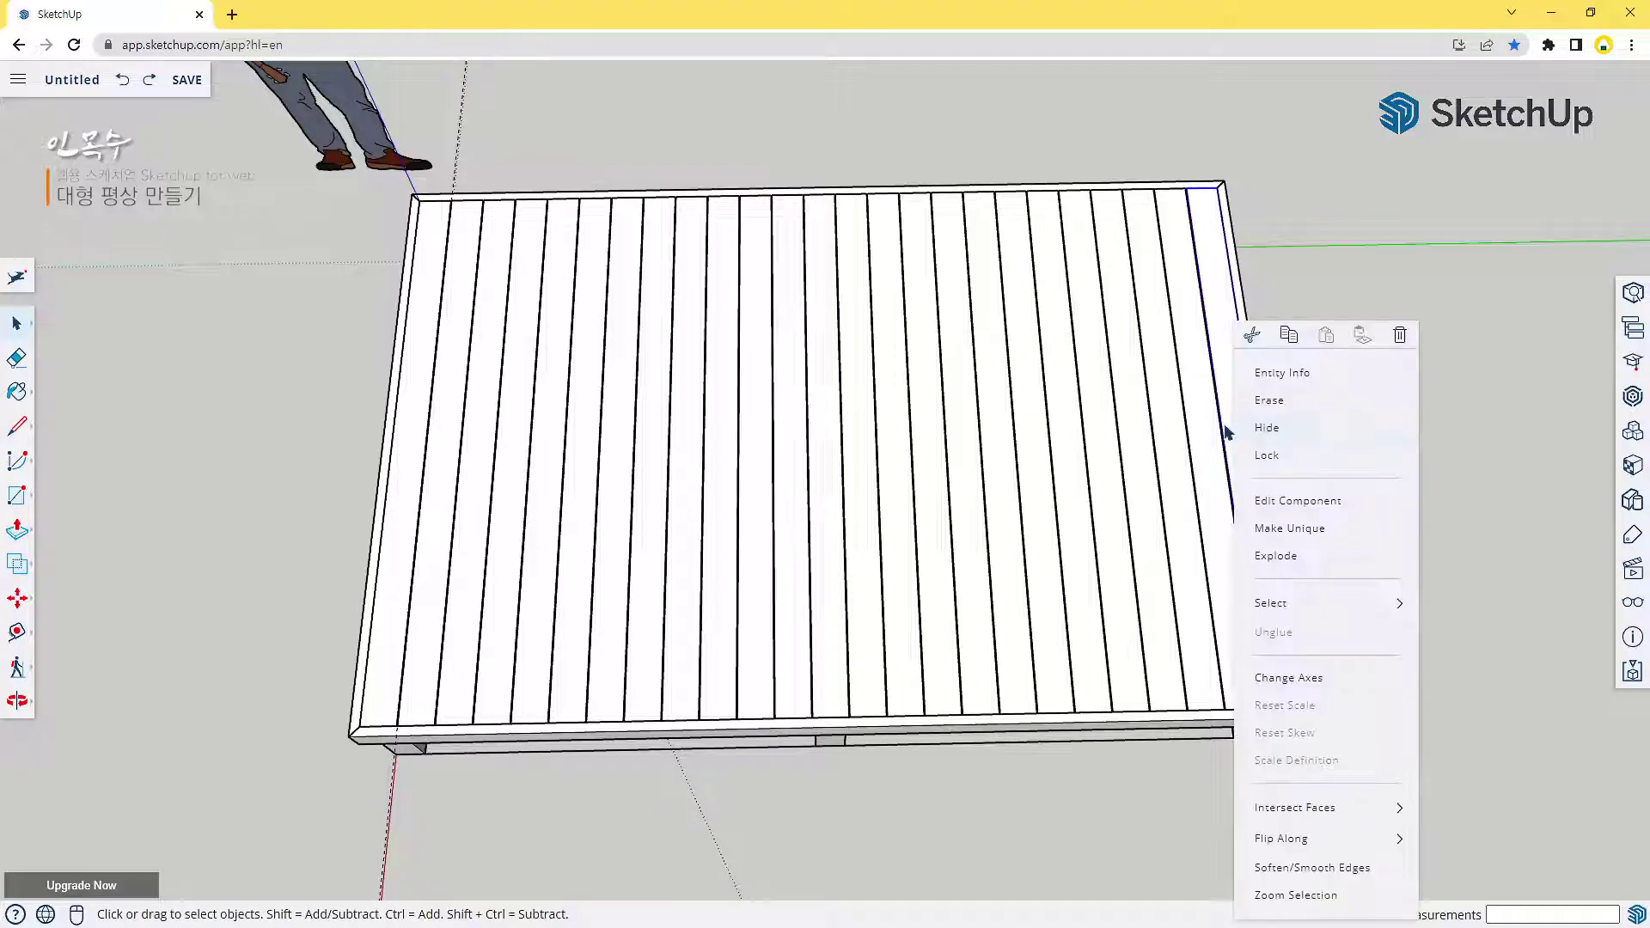
left_click(1297, 530)
Edit the last deck board and Push/Pull its outer long side to the side rail's inner edge, finishing the component edit
middle_click_drag(1438, 585, 1228, 623)
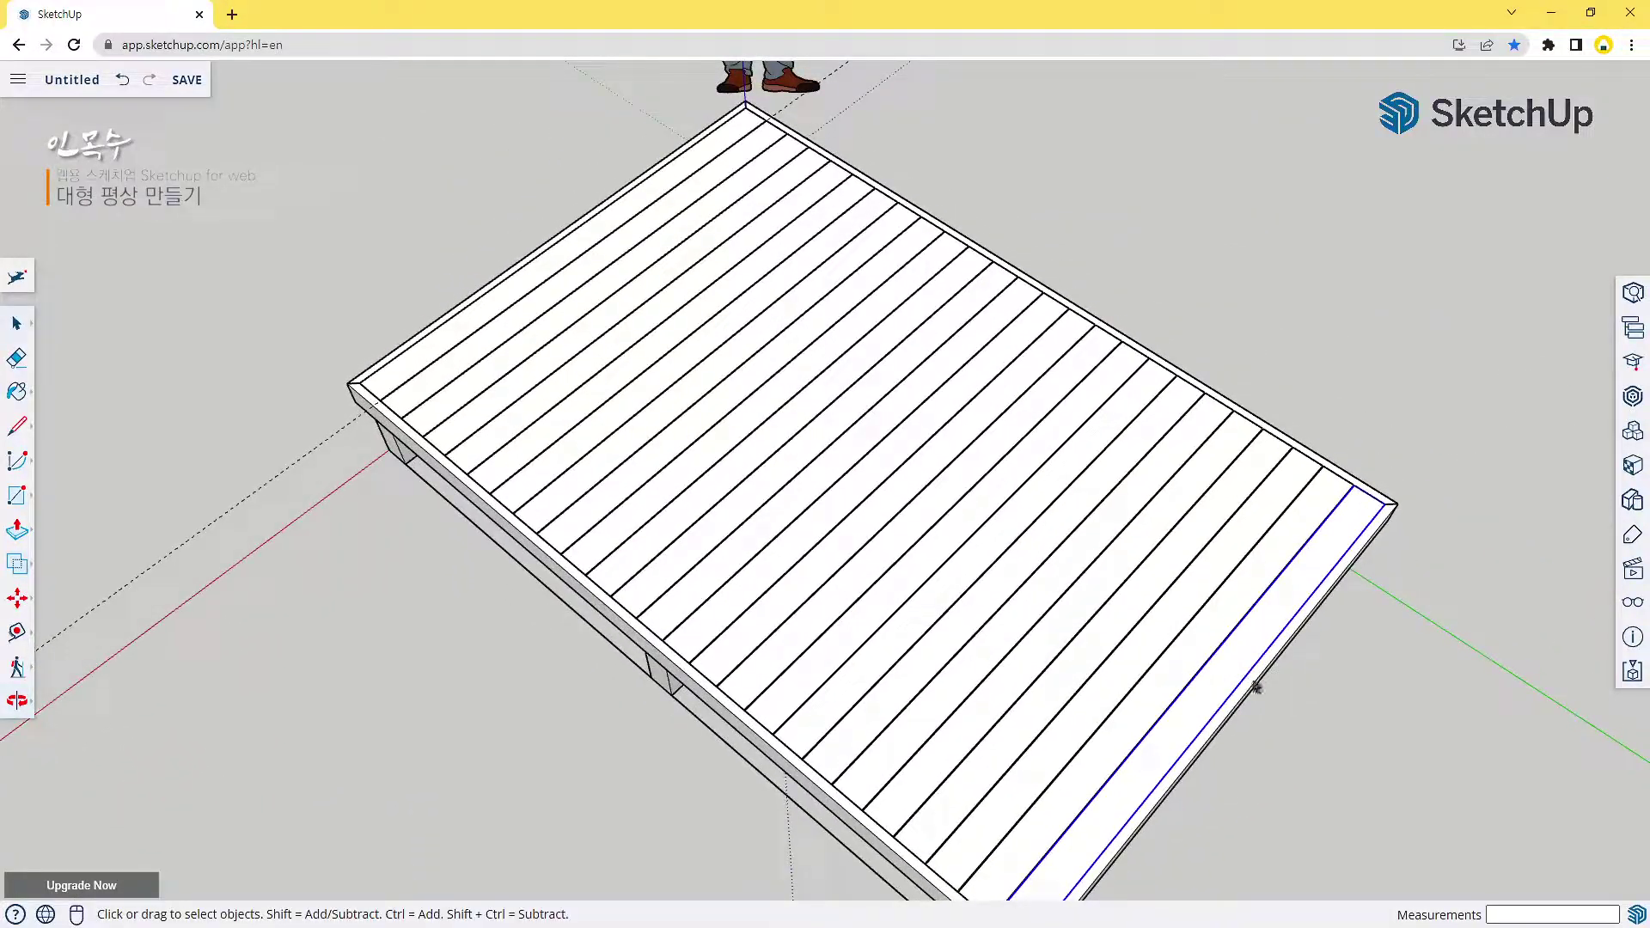
scroll(1203, 602, "down", 3)
scroll(1182, 554, "up", 10)
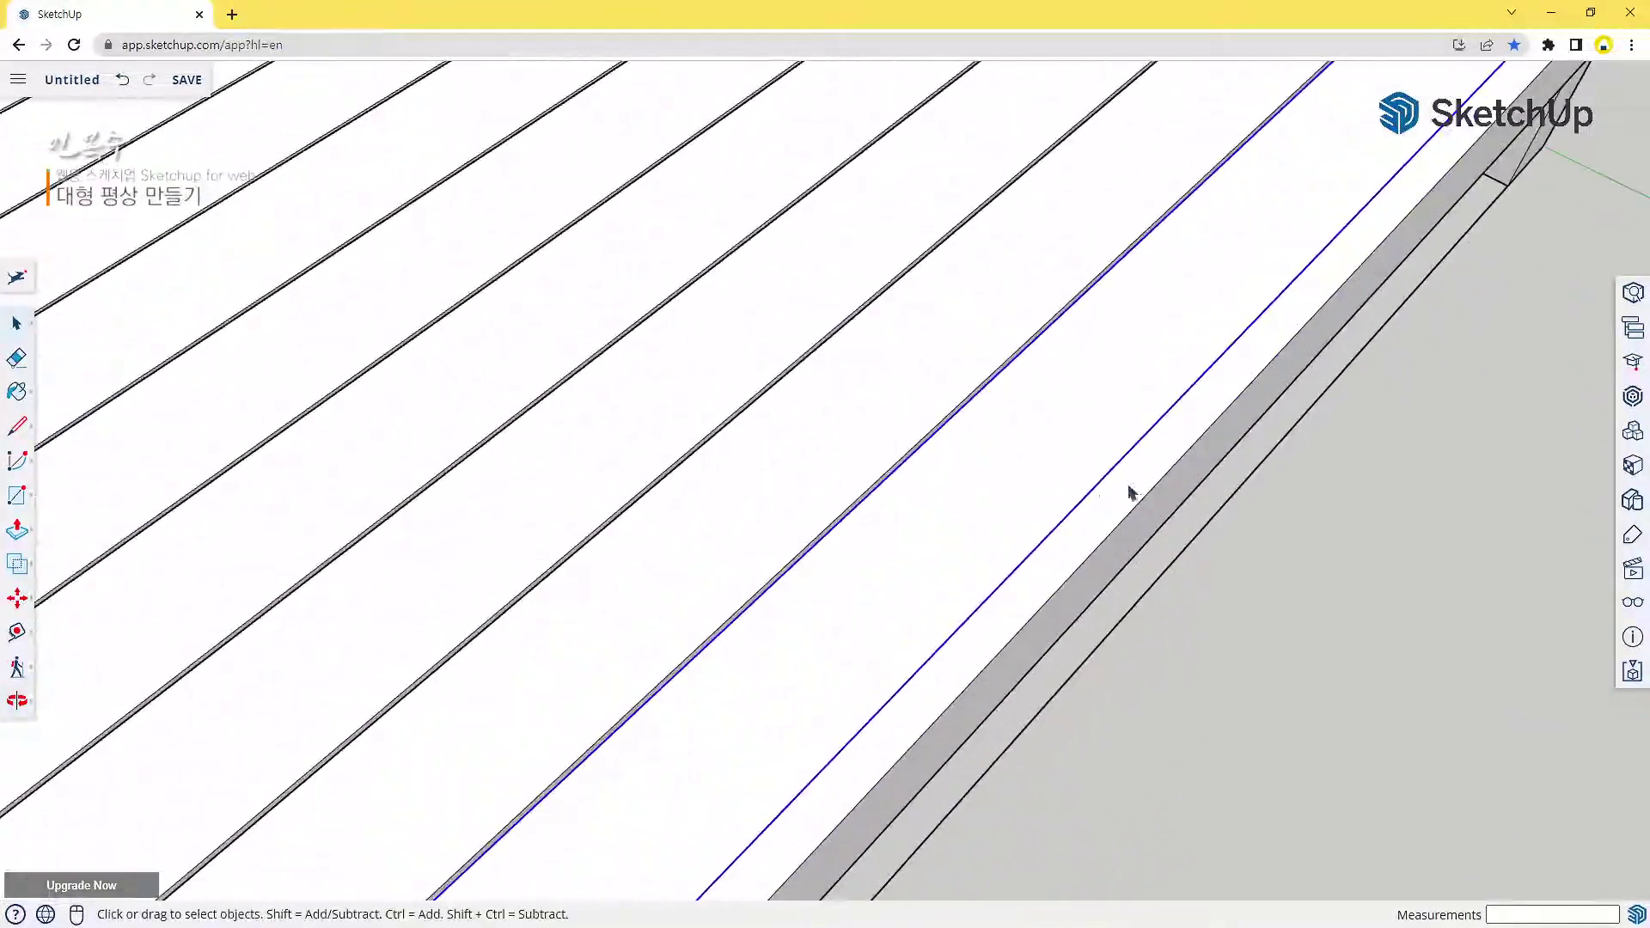
scroll(1073, 488, "up", 8)
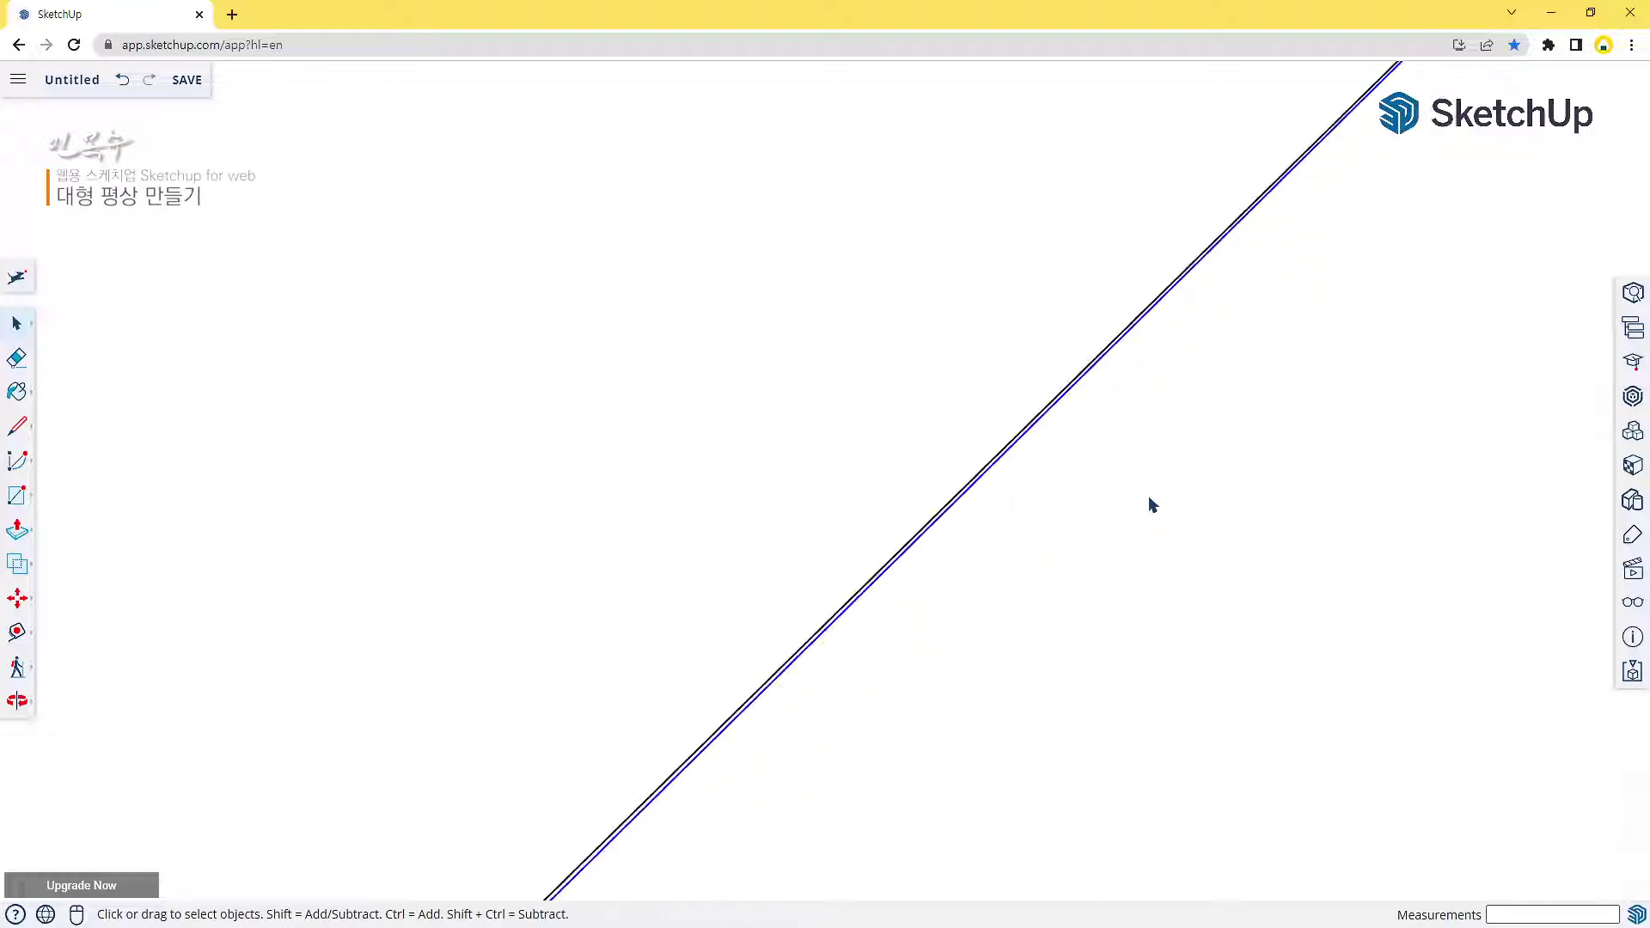
scroll(951, 370, "up", 2)
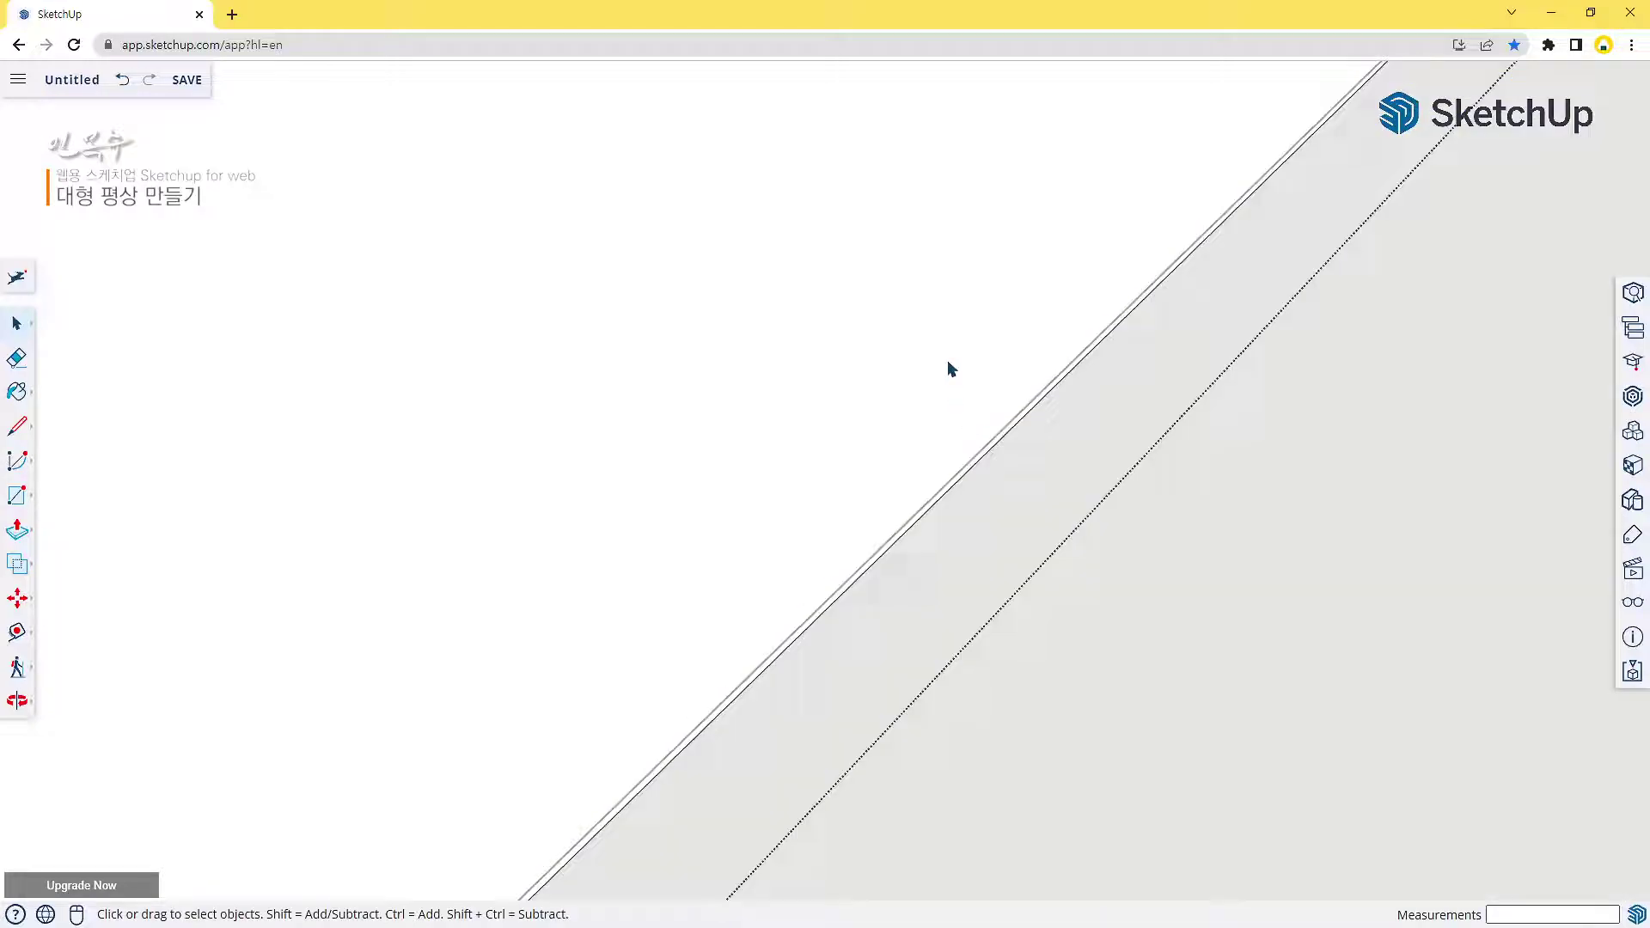
scroll(948, 371, "up", 4)
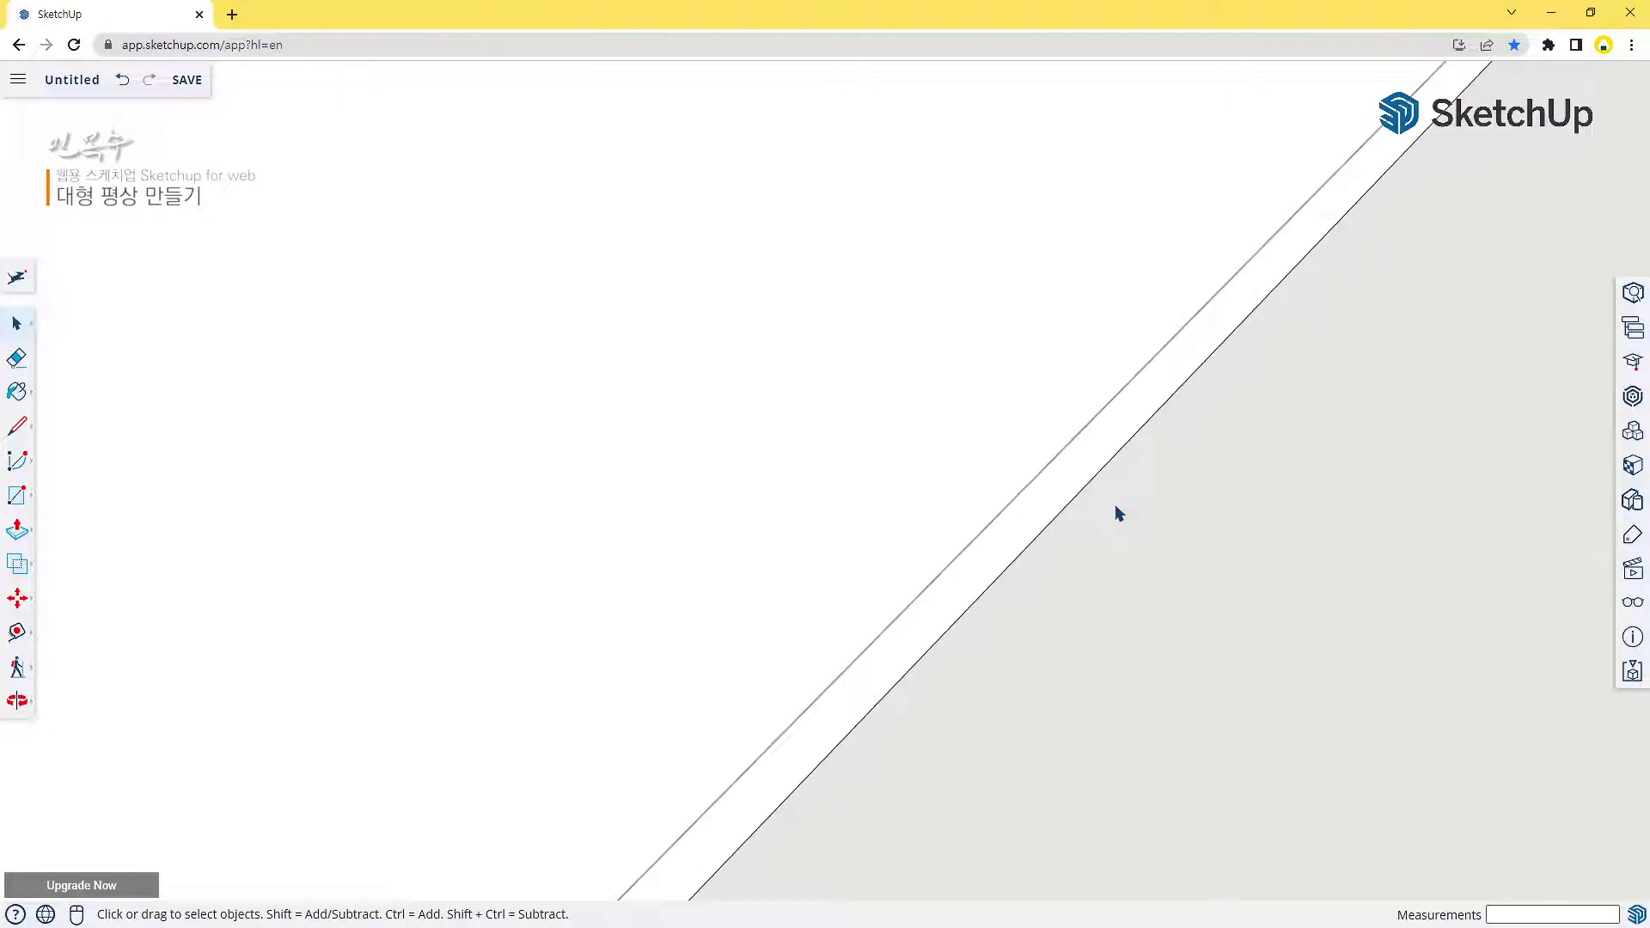
key("p")
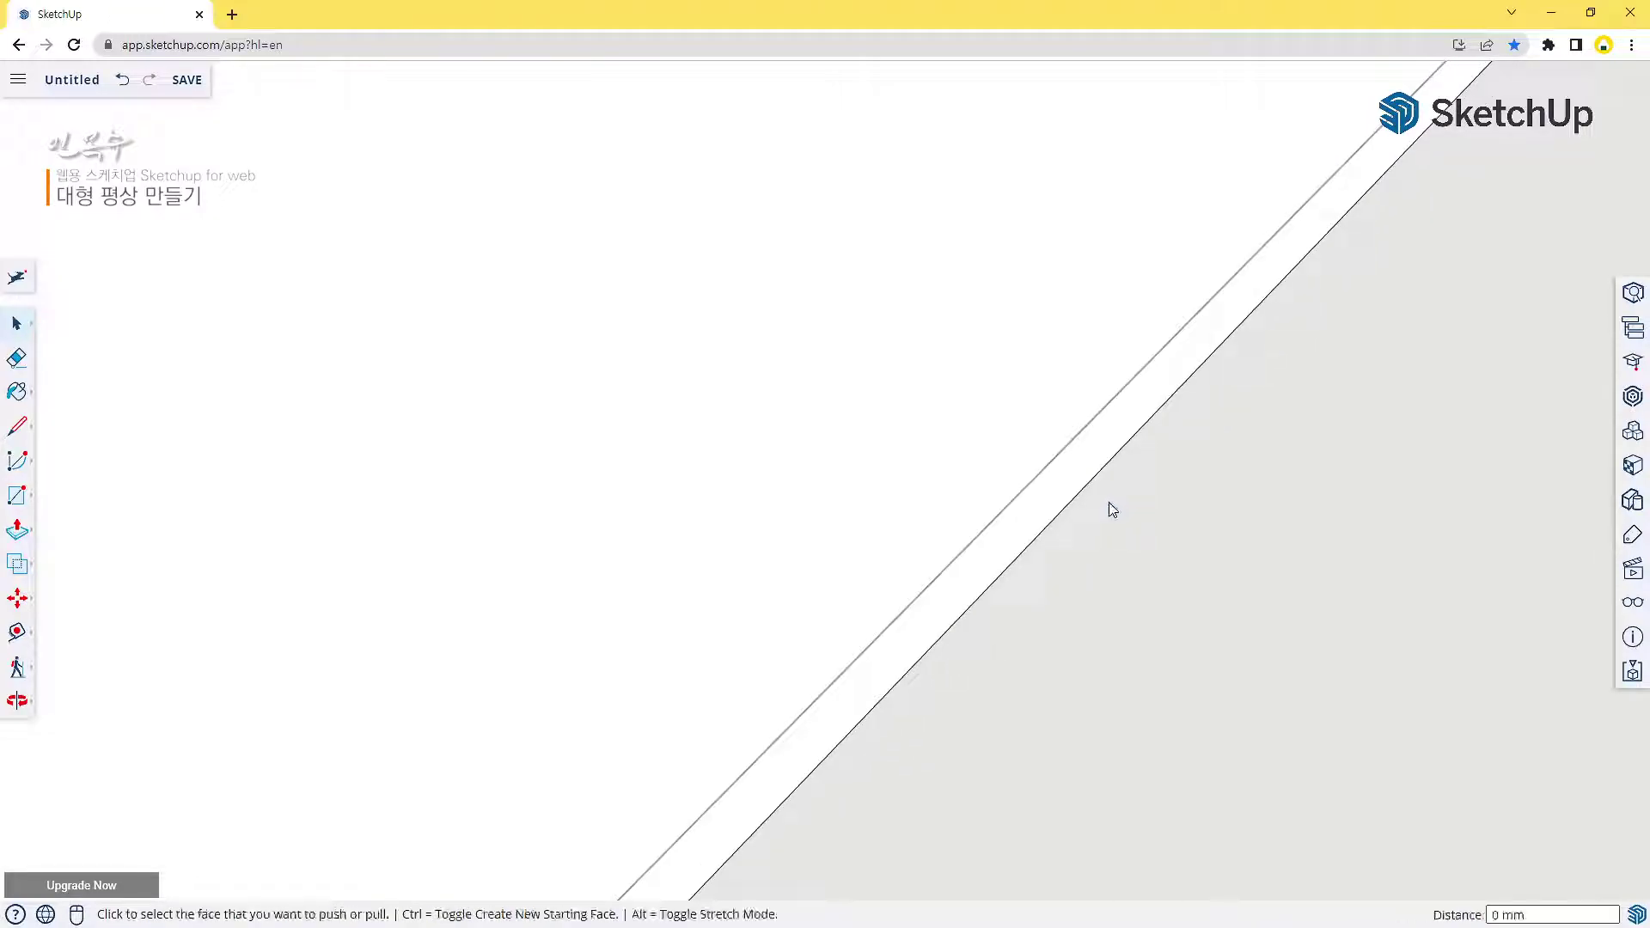
left_click(1068, 519)
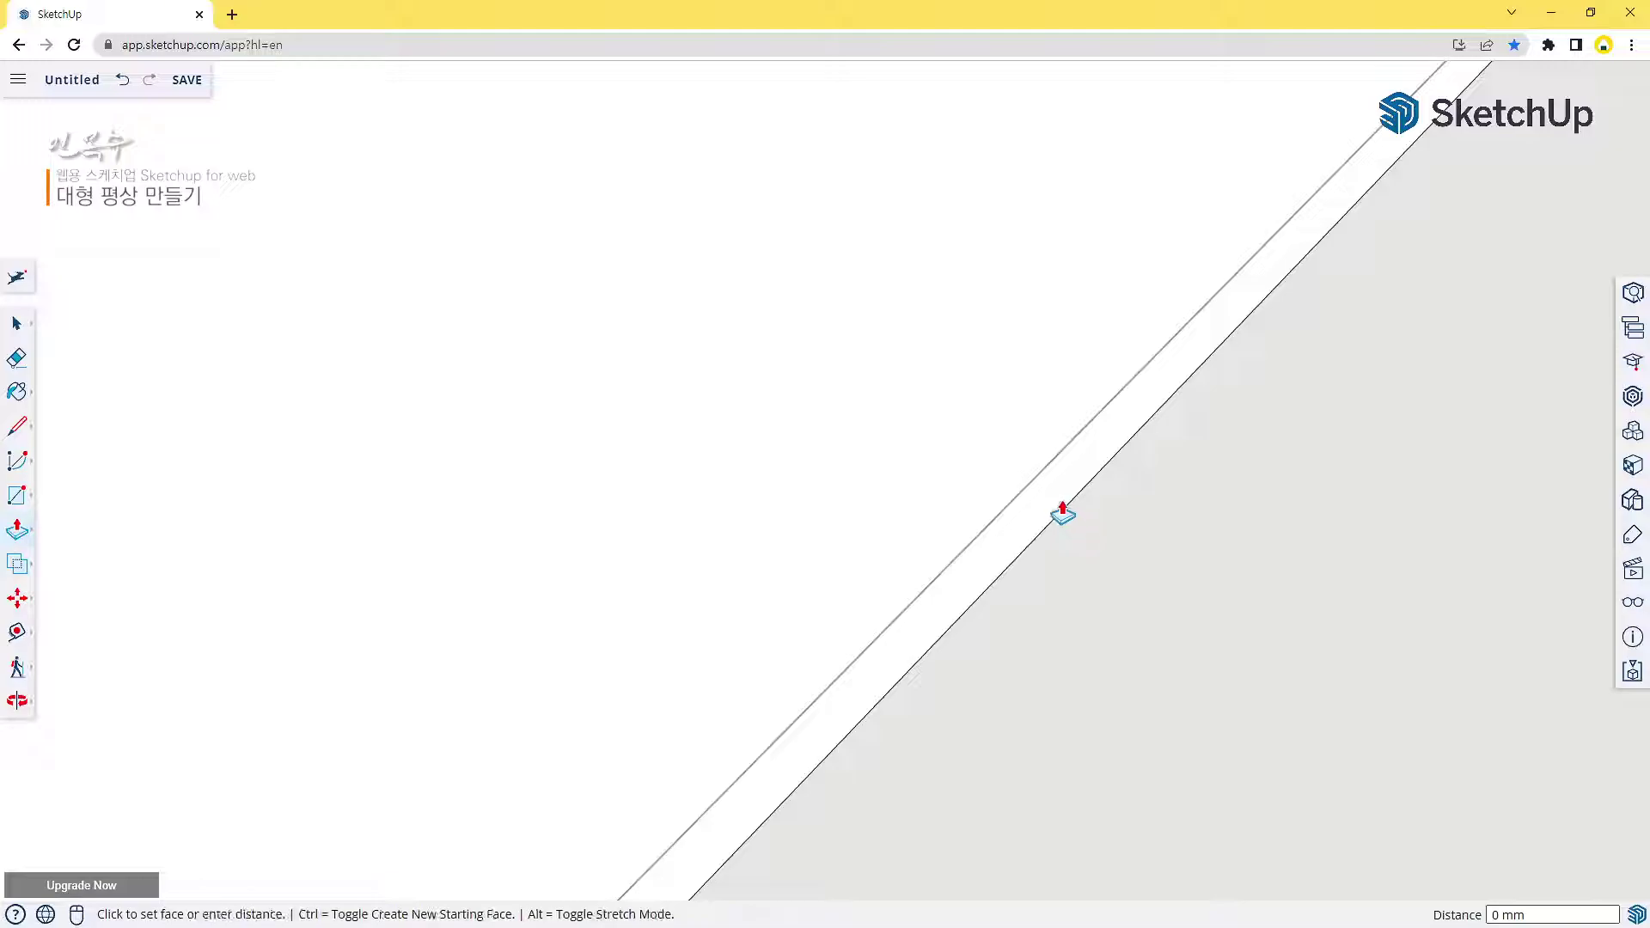
left_click(1038, 474)
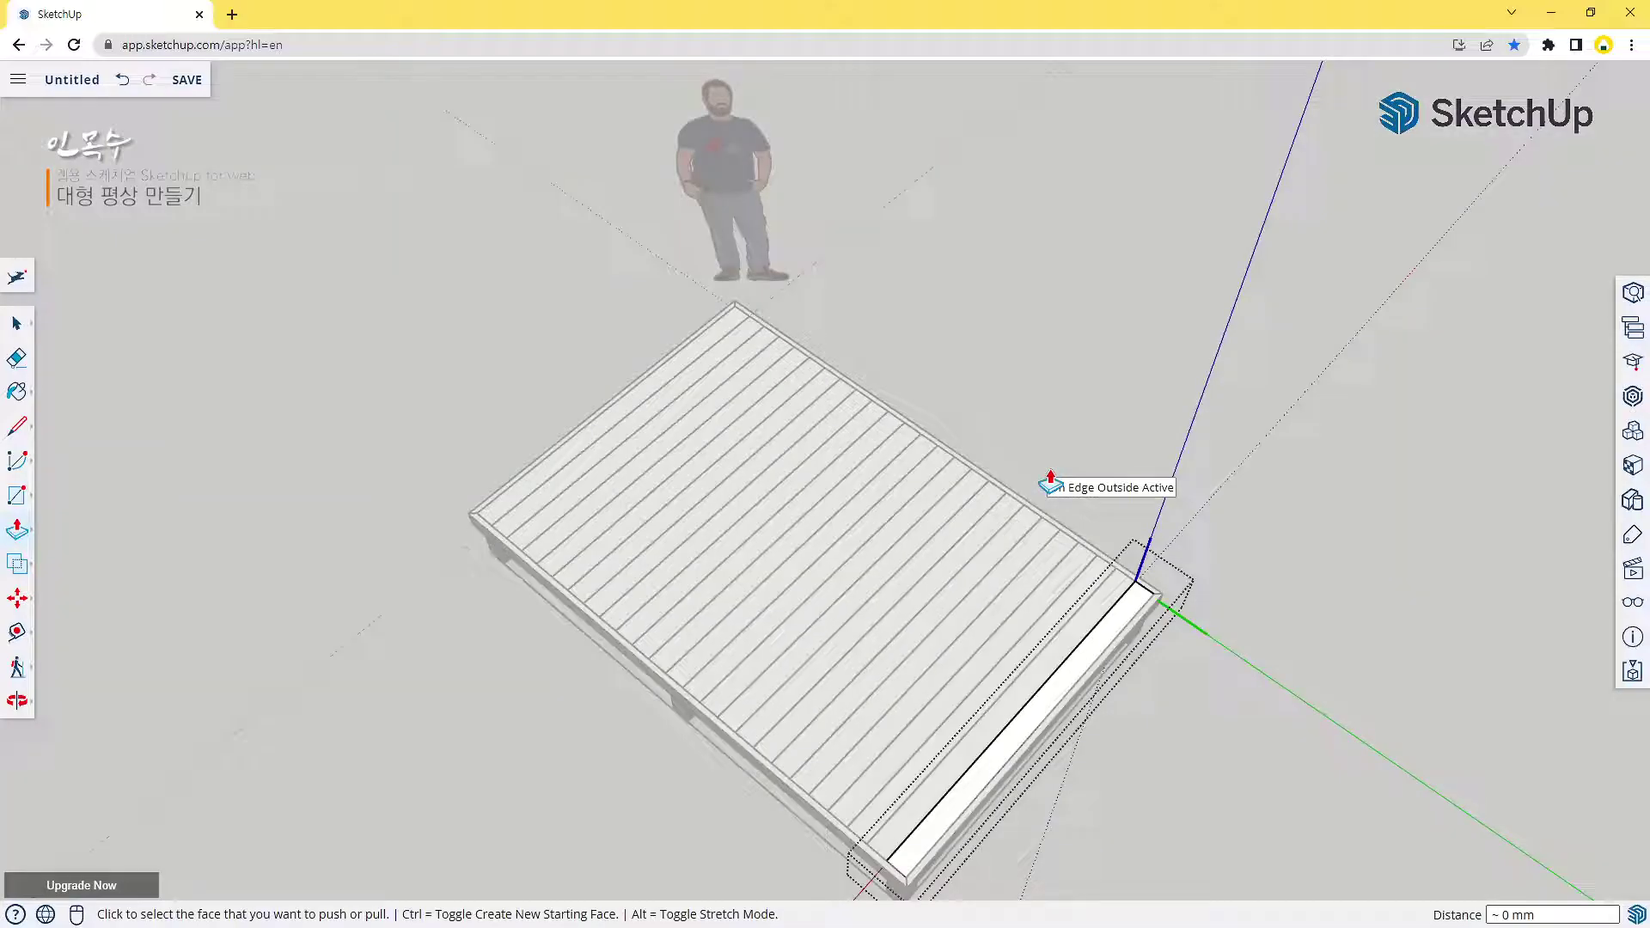
scroll(1043, 490, "up", 2)
scroll(1043, 489, "down", 4)
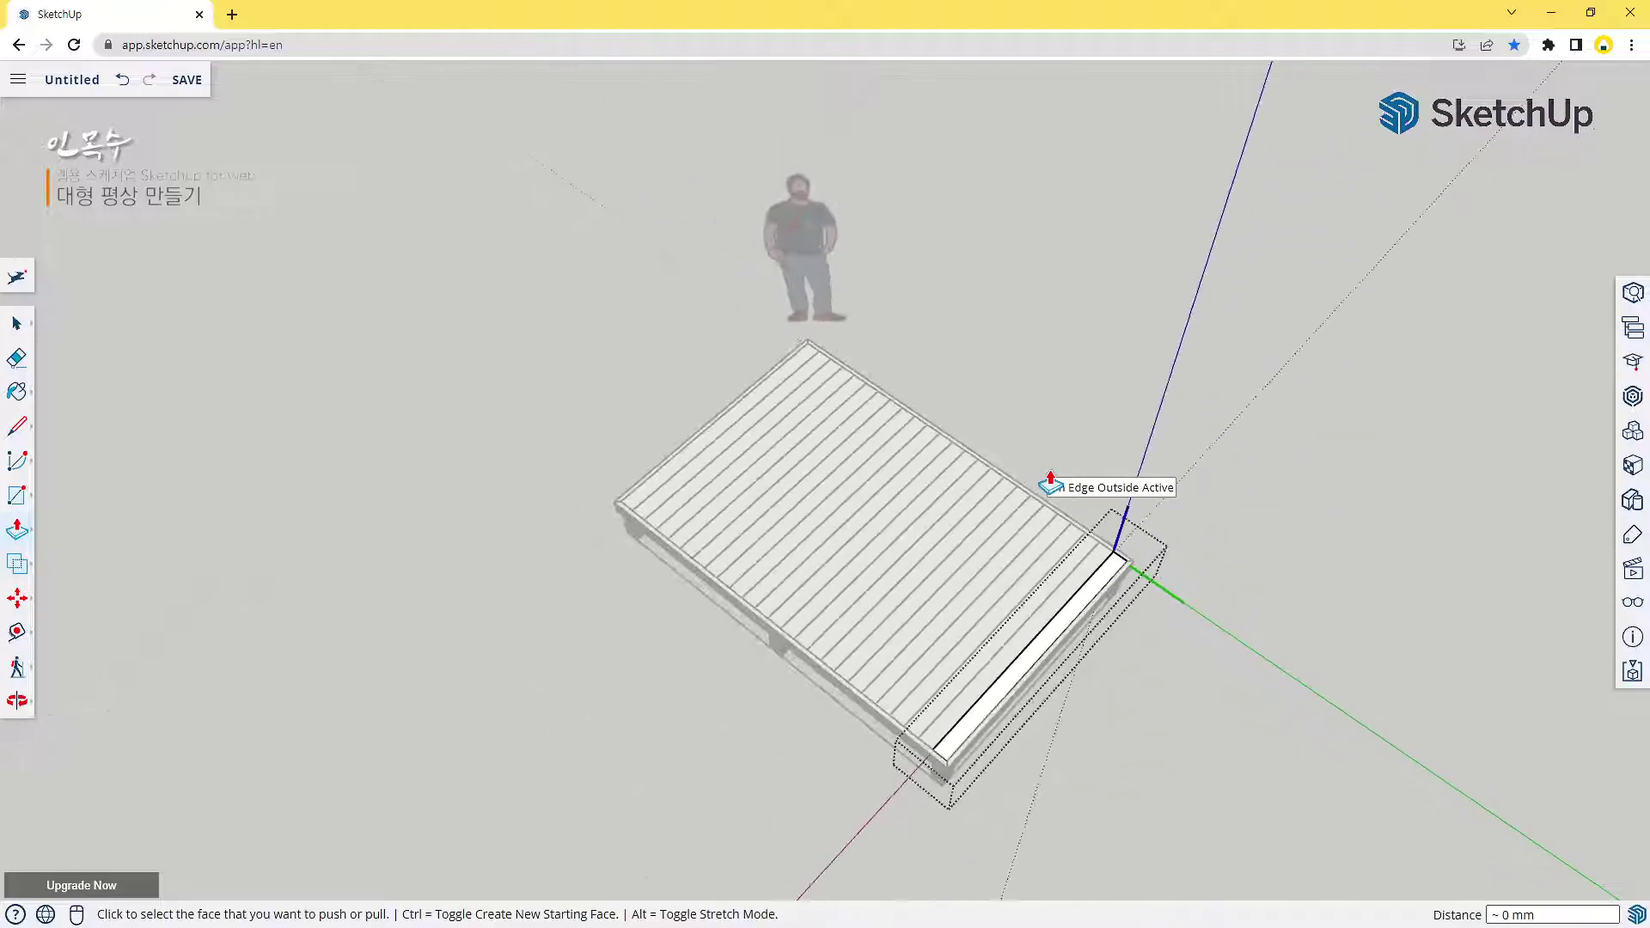
key("space")
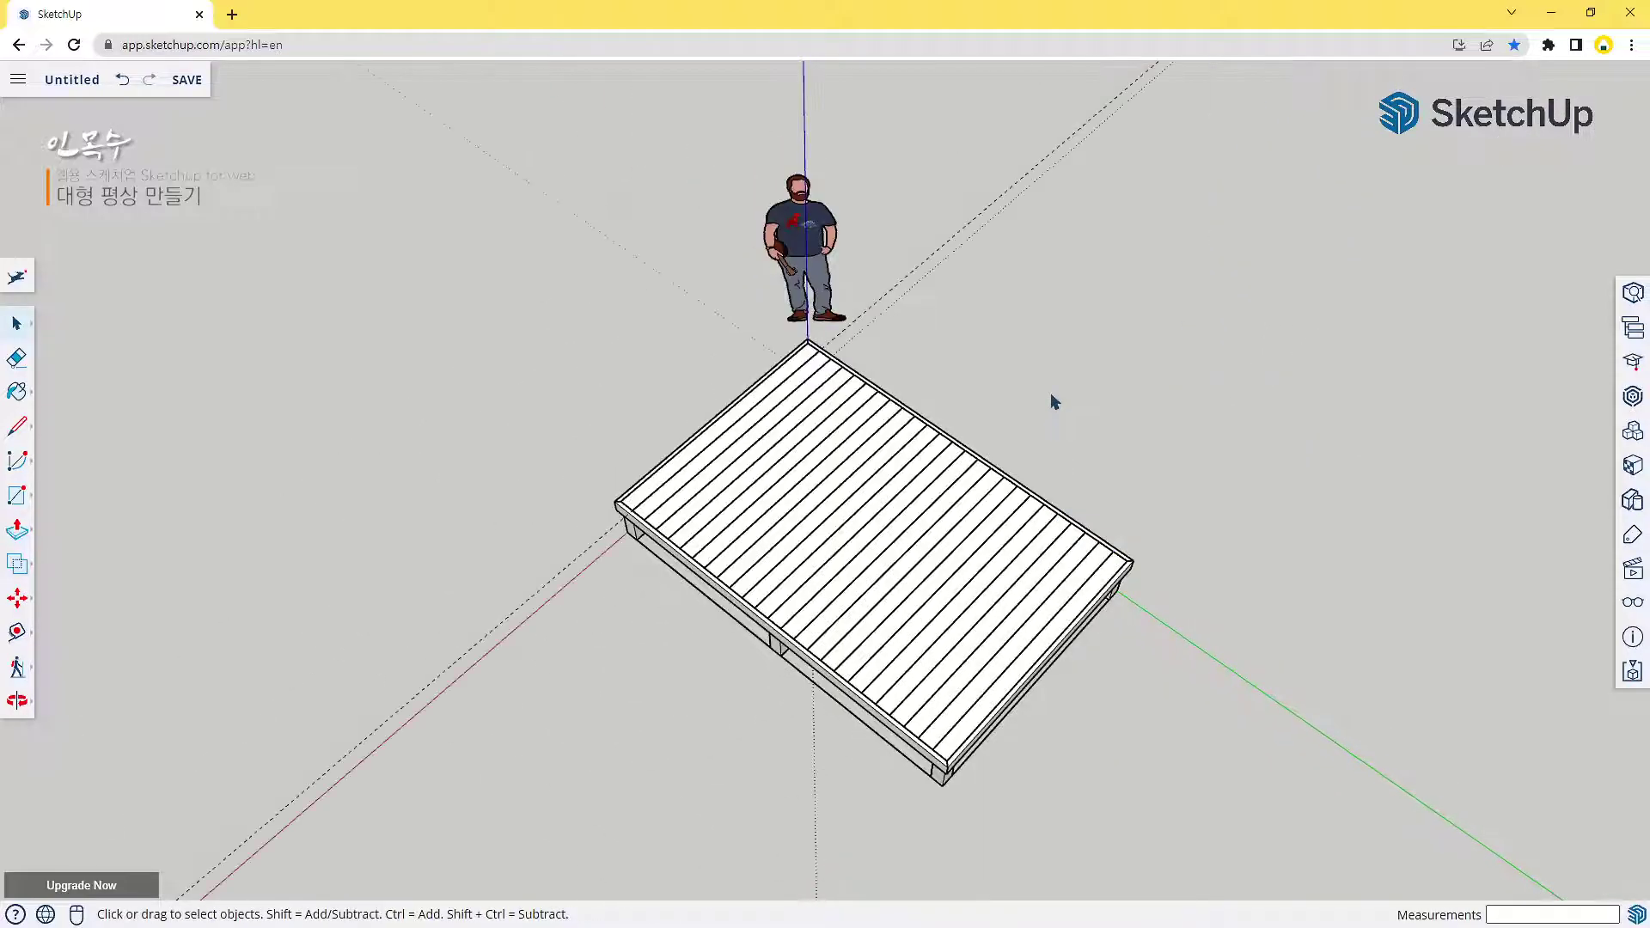
Examine the completed platform's deck boards, outer frame and legs from several angles
middle_click_drag(843, 611, 971, 535)
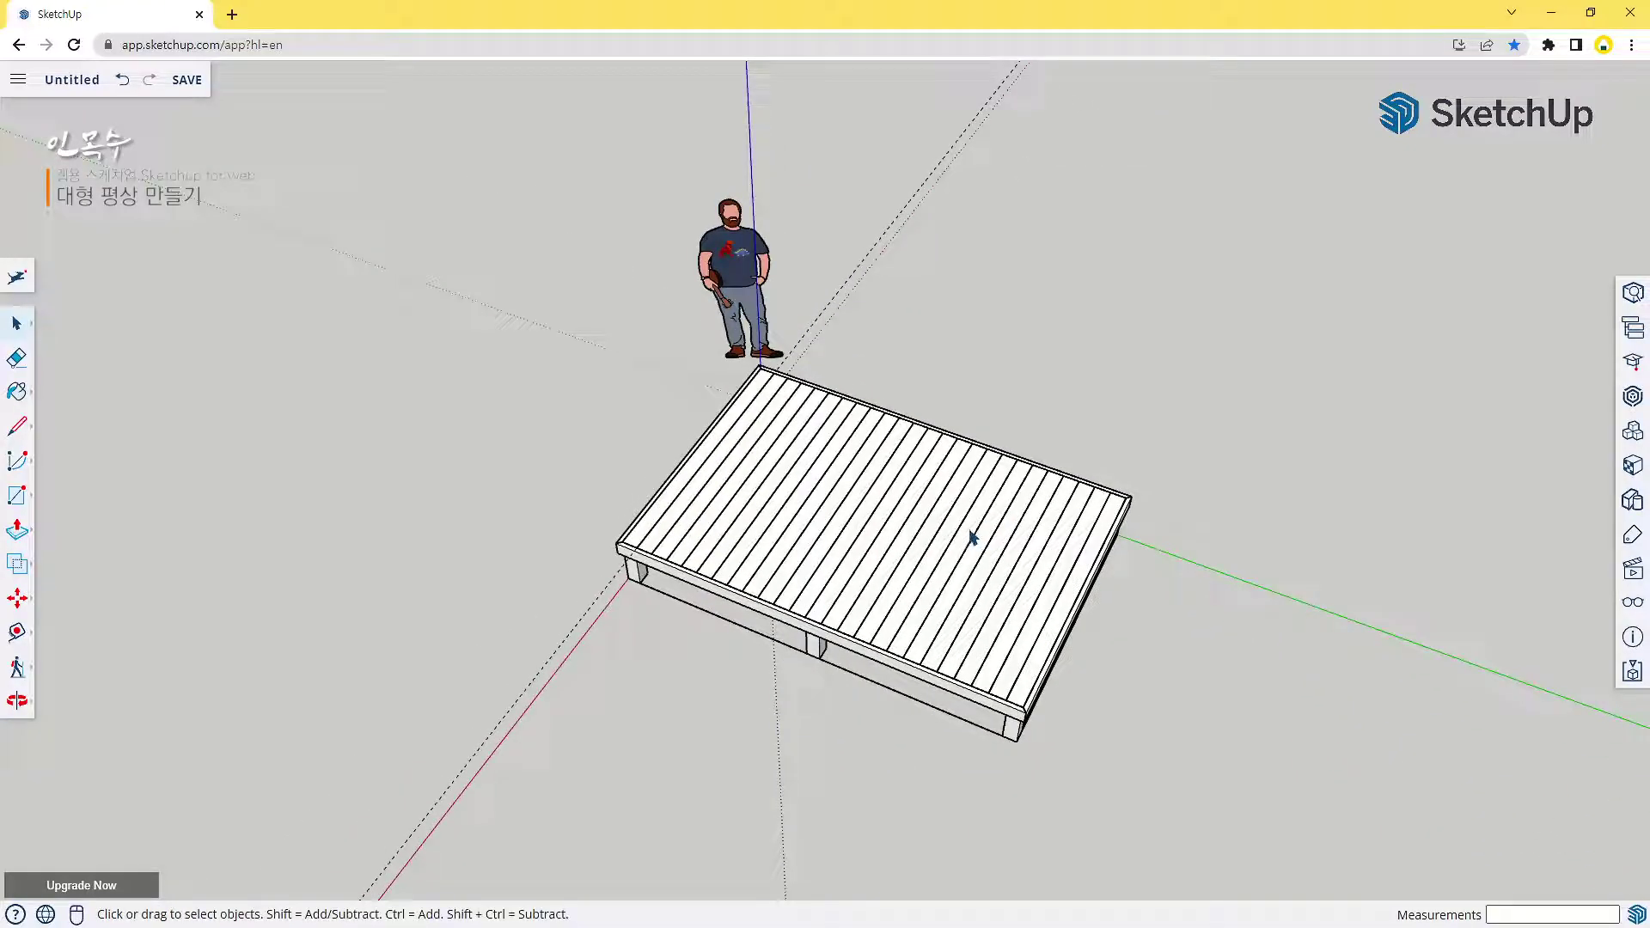
scroll(1130, 683, "up", 4)
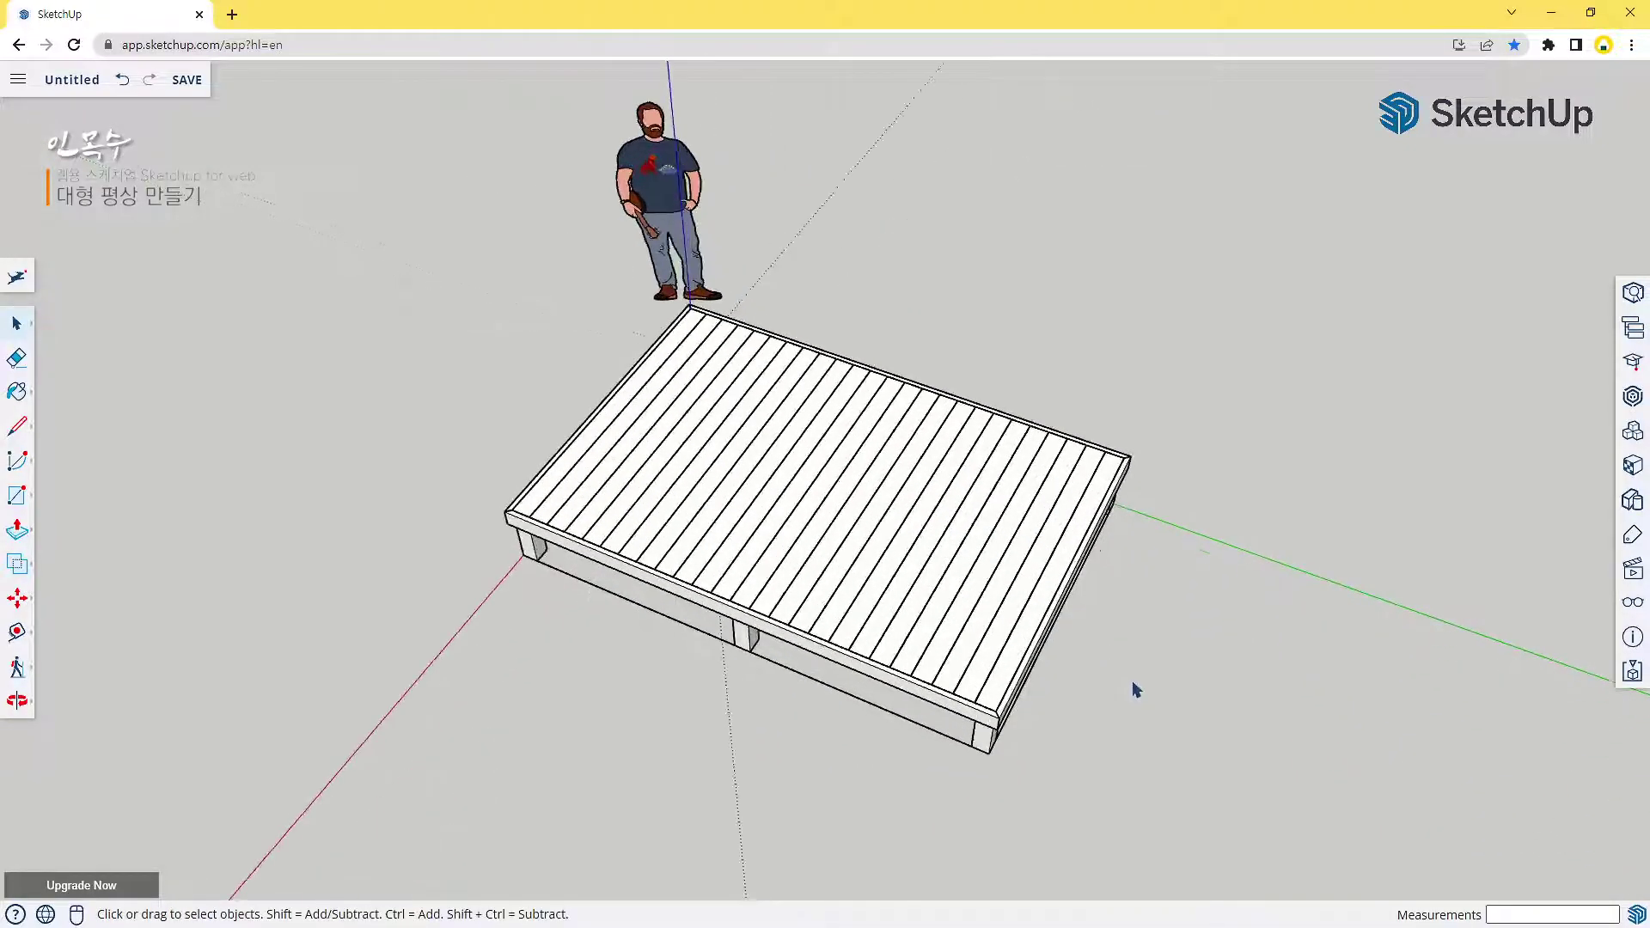
scroll(756, 740, "up", 2)
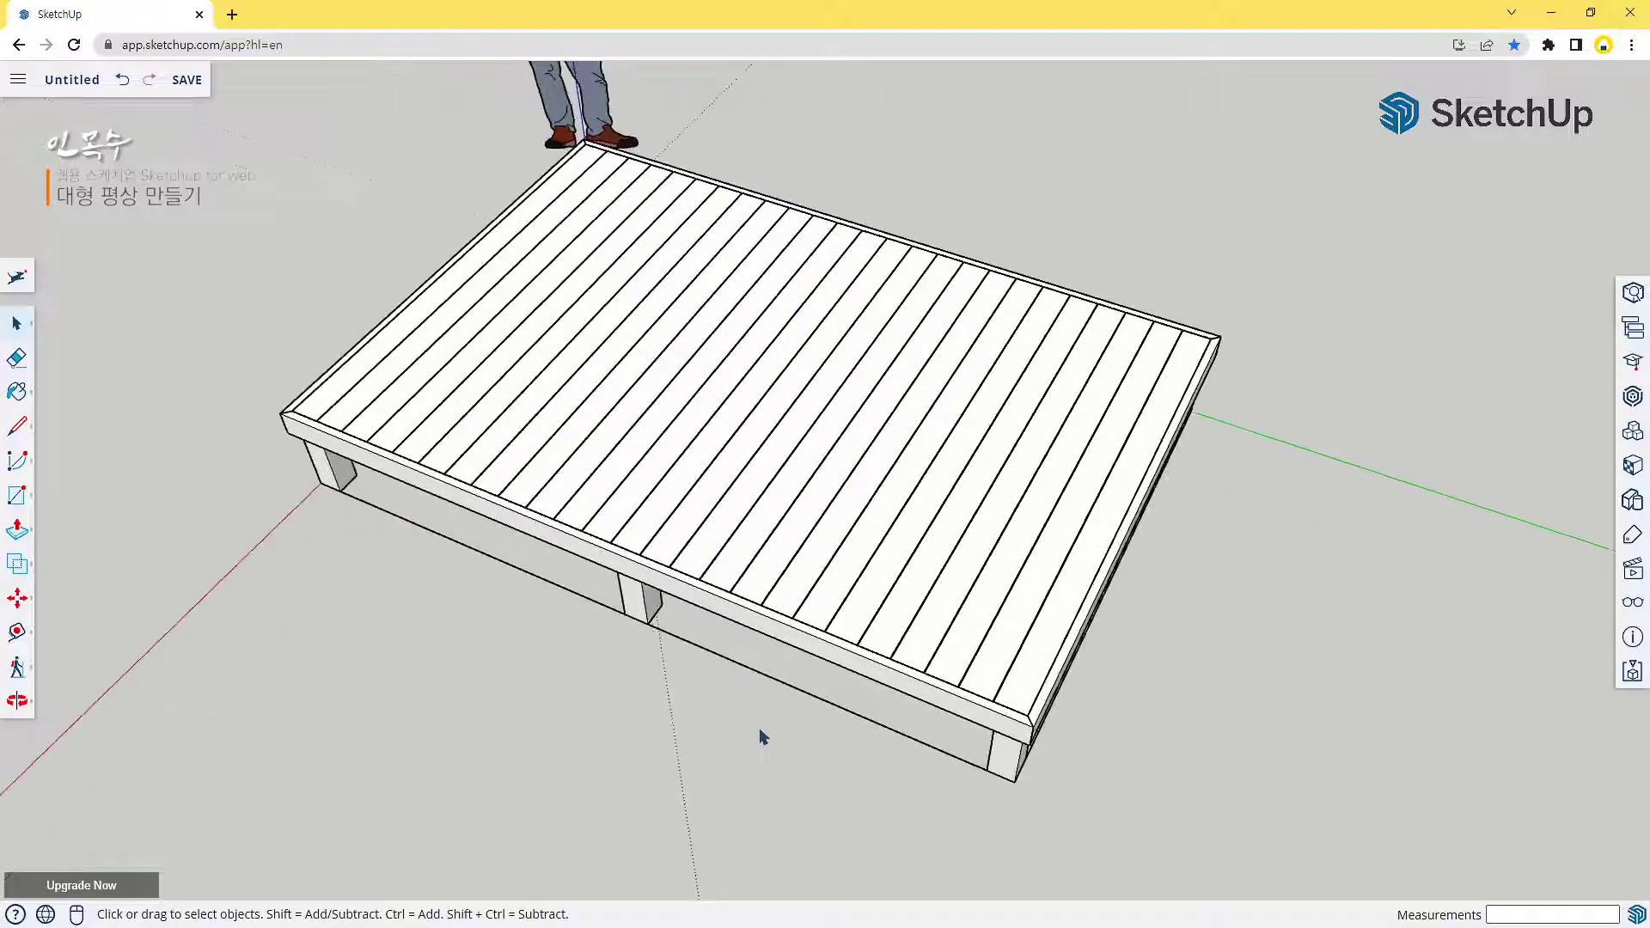
scroll(769, 726, "up", 1)
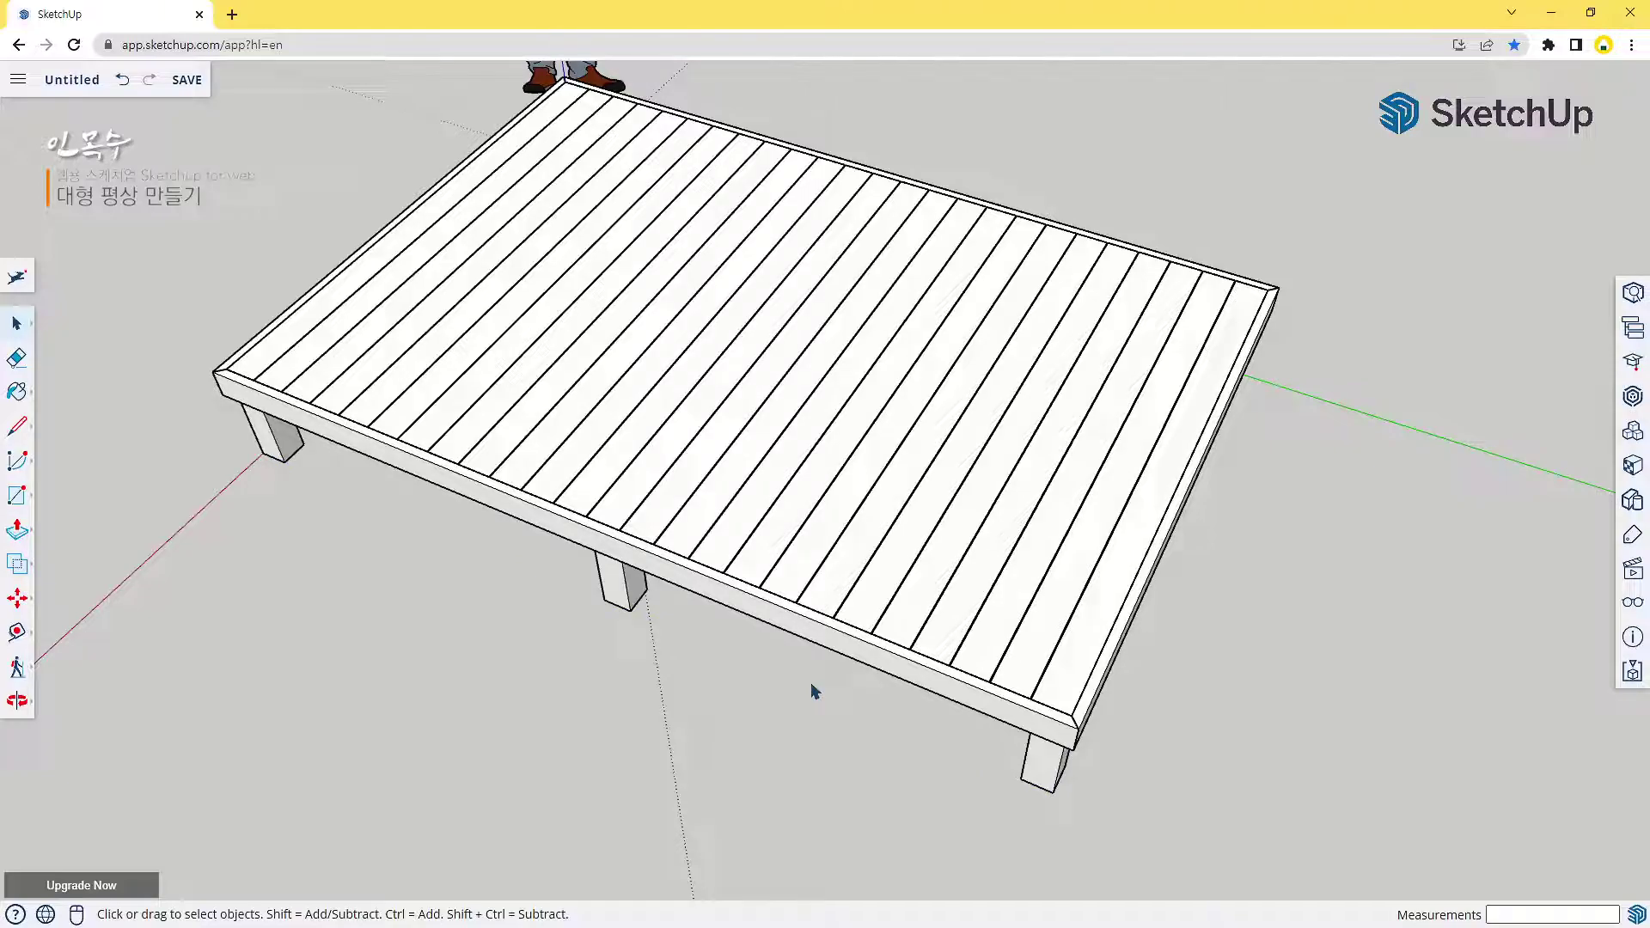
scroll(814, 692, "down", 3)
scroll(876, 744, "up", 3)
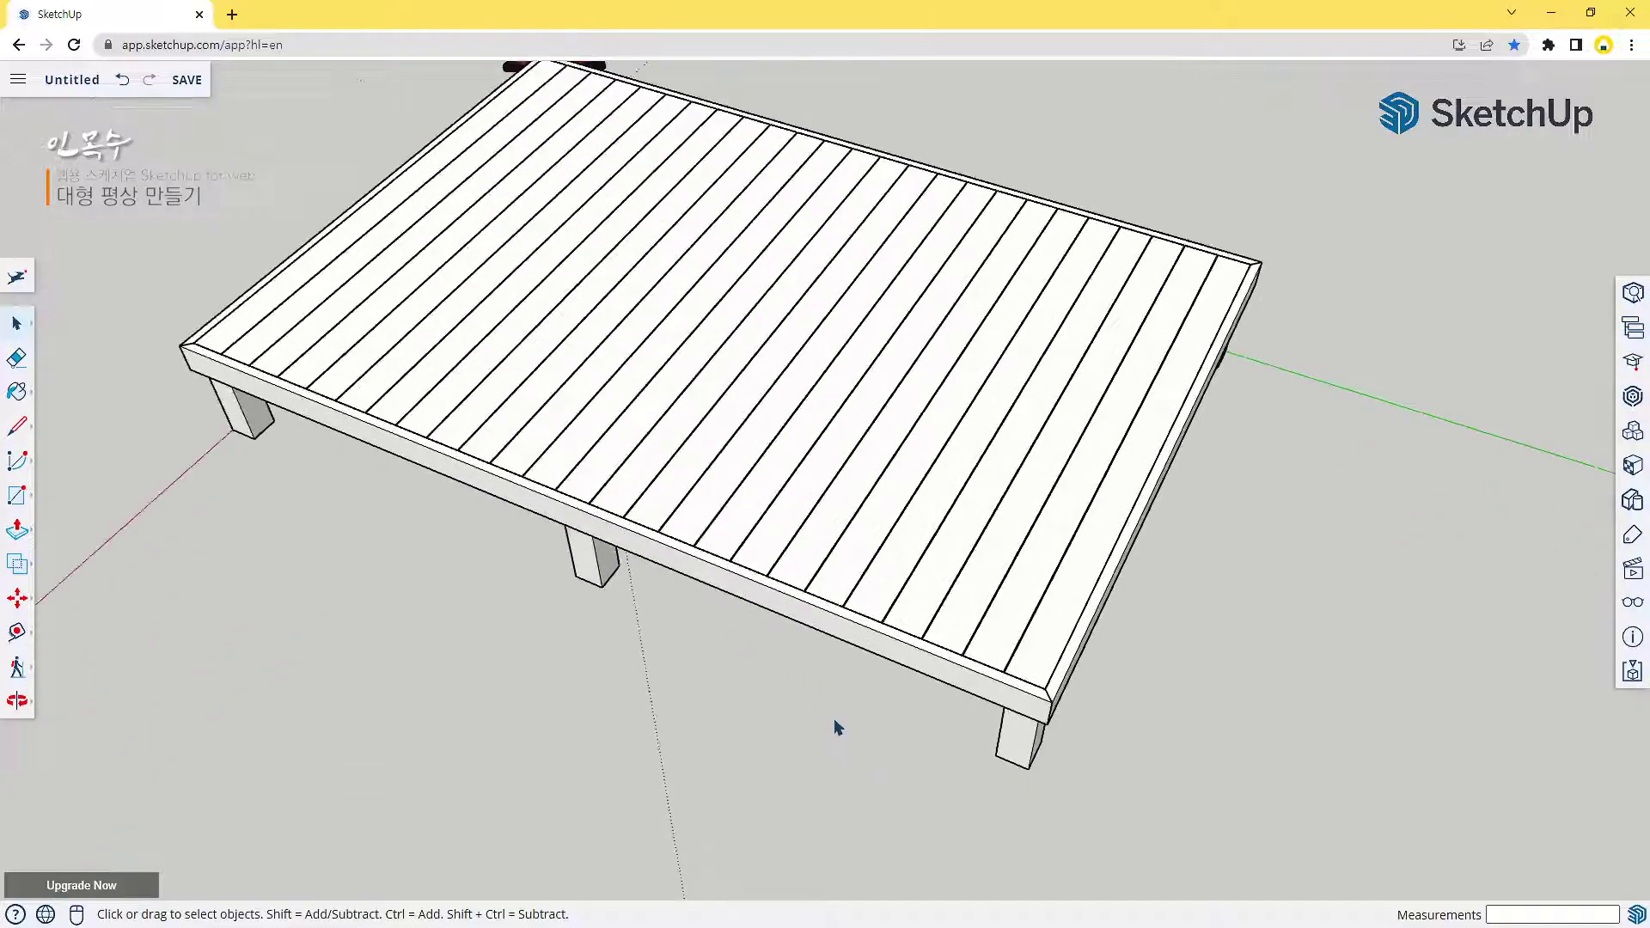
middle_click_drag(816, 700, 943, 718)
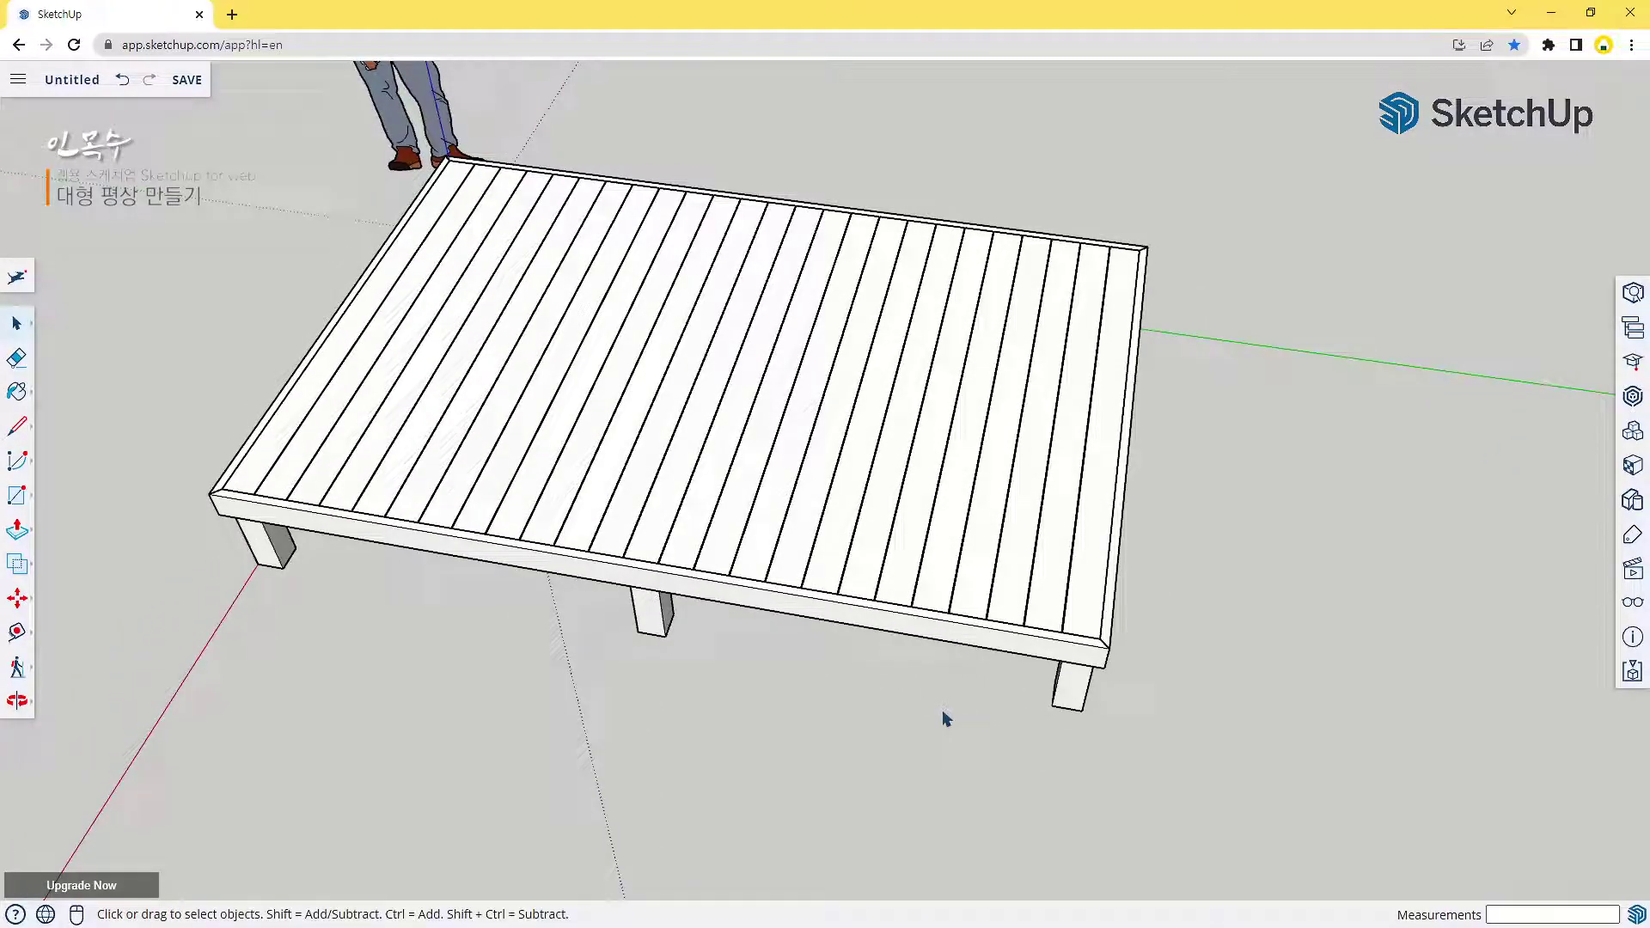